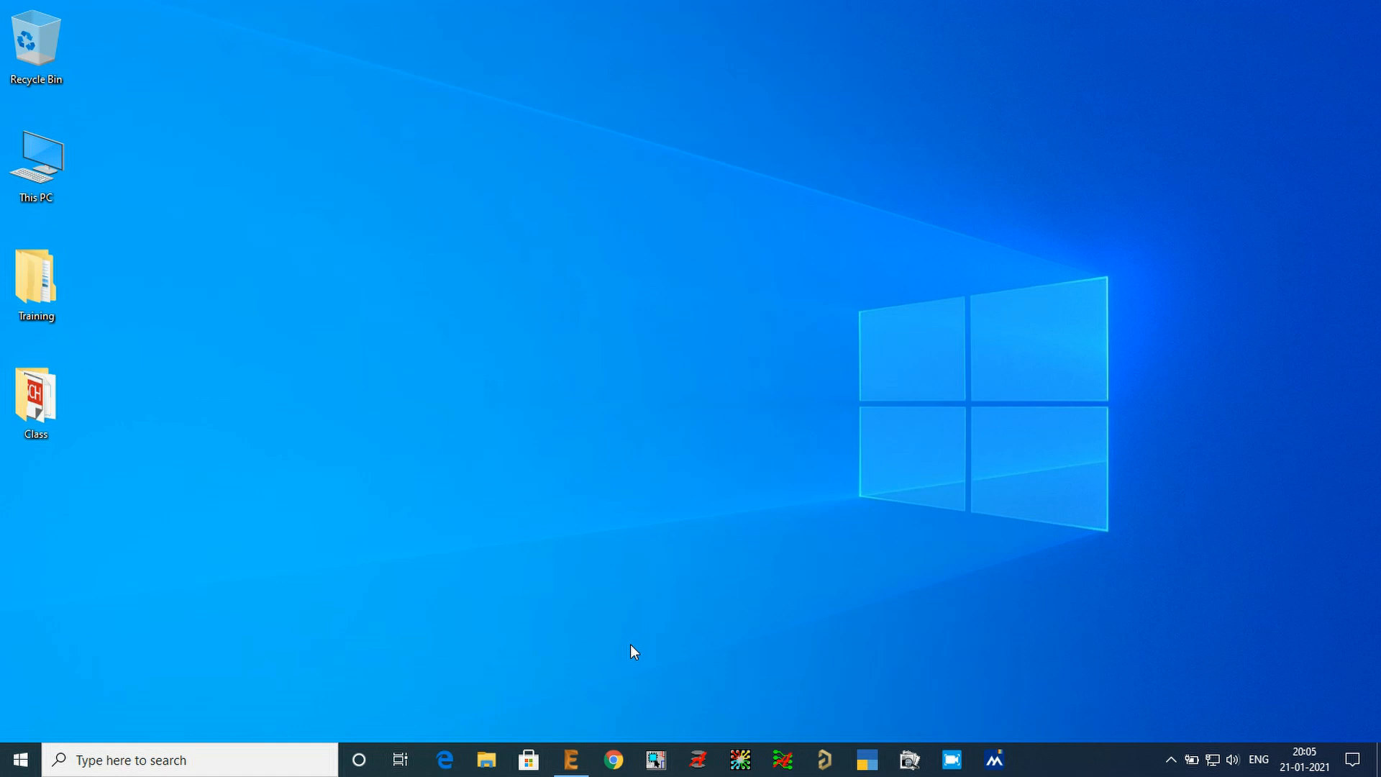
- Switch to EAGLE and create a new schematic
{"action": "left_click", "coordinate": [570, 768]}
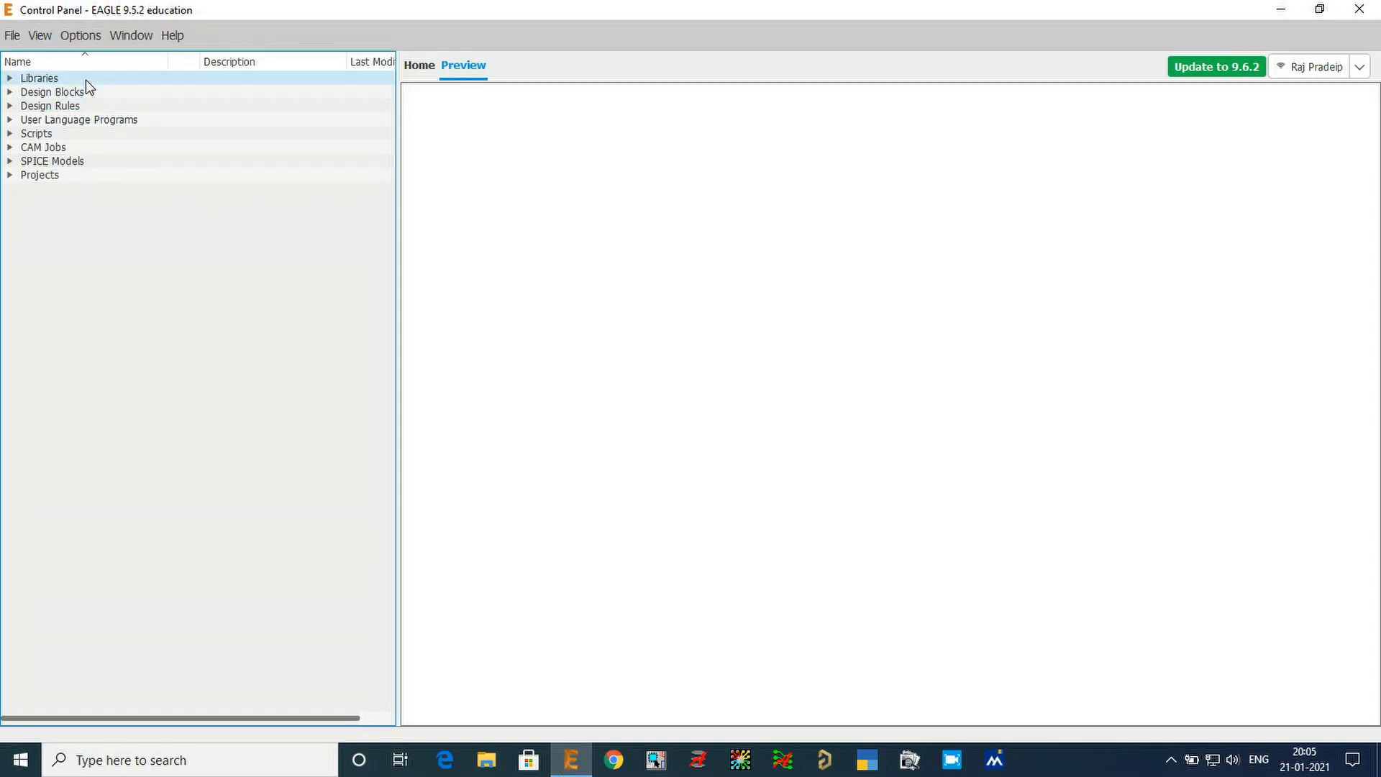
{"action": "left_click", "coordinate": [10, 35]}
{"action": "mouse_move", "coordinate": [132, 56]}
{"action": "left_click", "coordinate": [210, 78]}
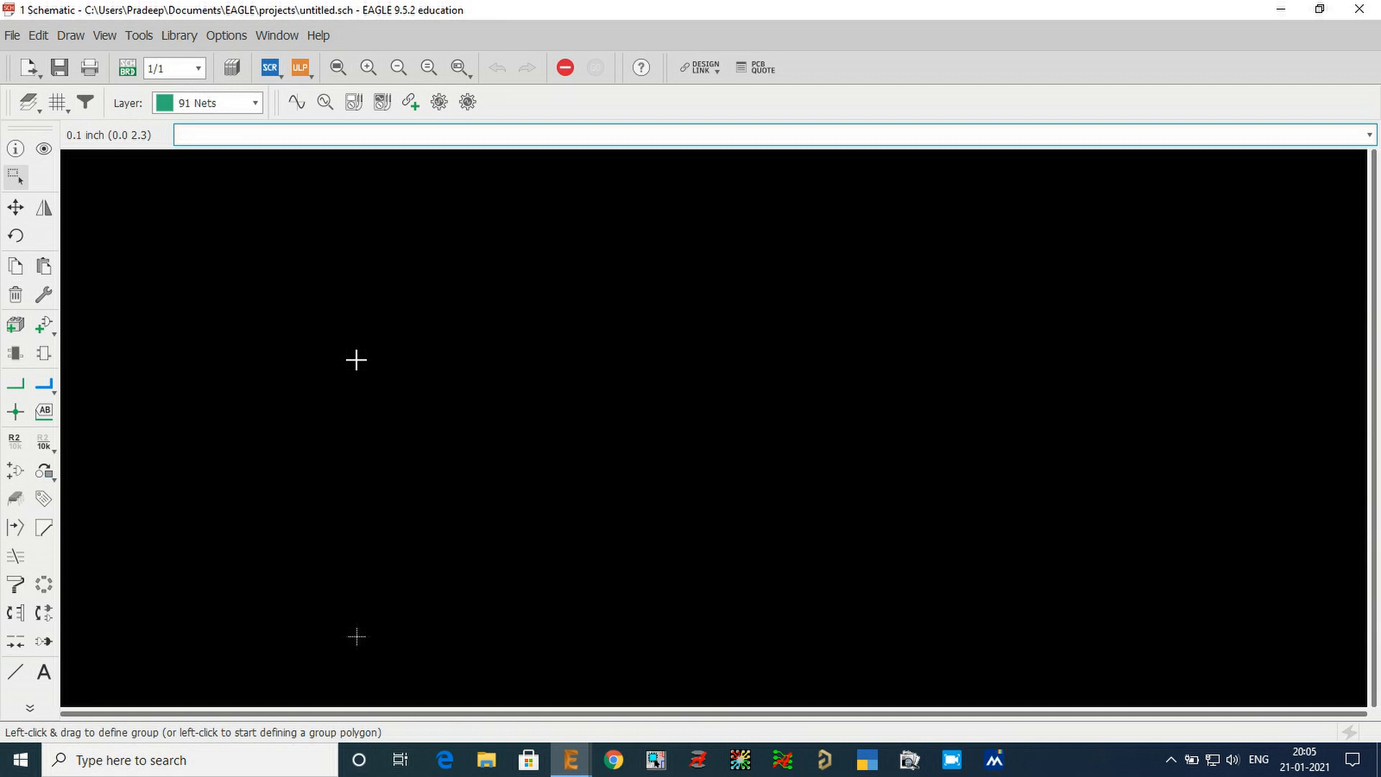
{"action": "left_click_drag", "start_coordinate": [179, 194], "coordinate": [1284, 660]}
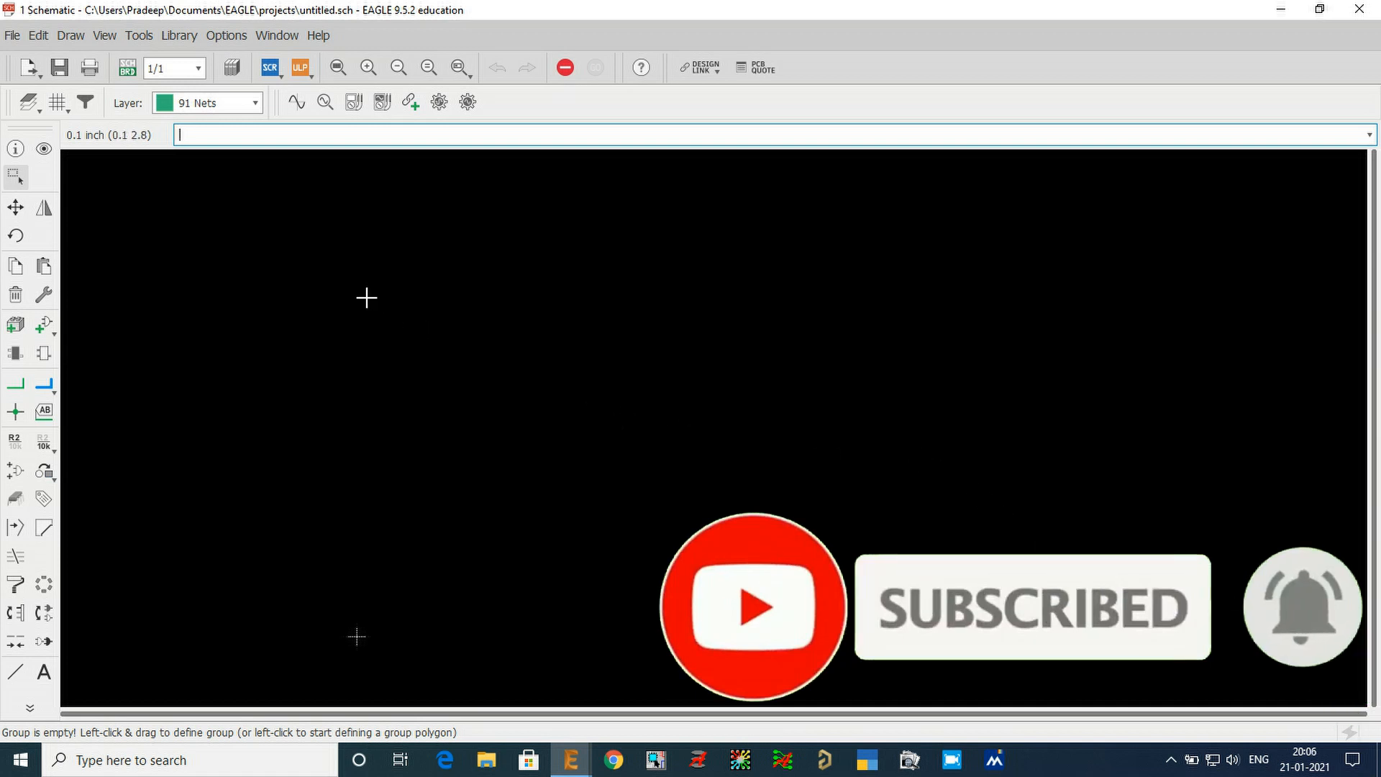
{"action": "left_click_drag", "start_coordinate": [342, 214], "coordinate": [1299, 626]}
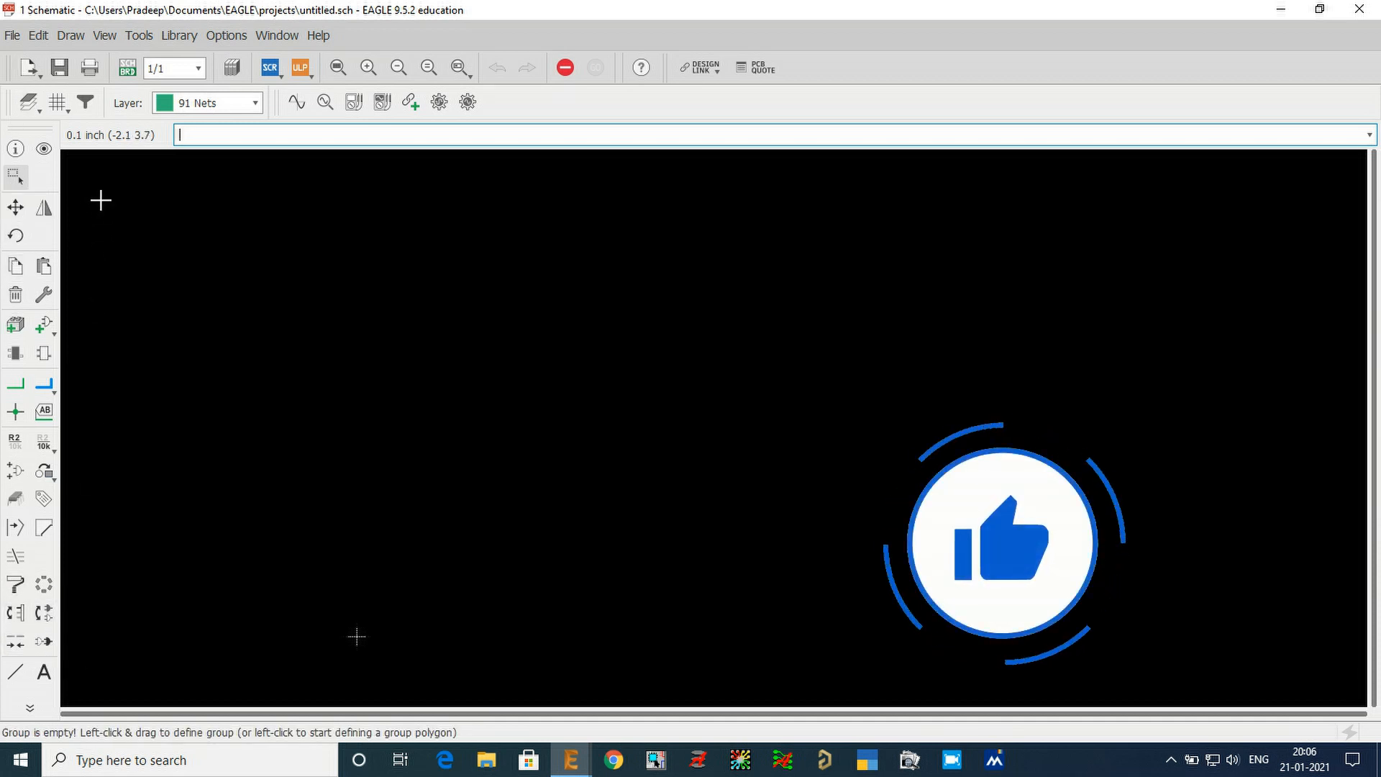
- Turn on the schematic grid display, keeping the lines style and the 0.1 inch size
{"action": "left_click", "coordinate": [56, 104]}
{"action": "left_click_drag", "start_coordinate": [93, 19], "coordinate": [422, 80]}
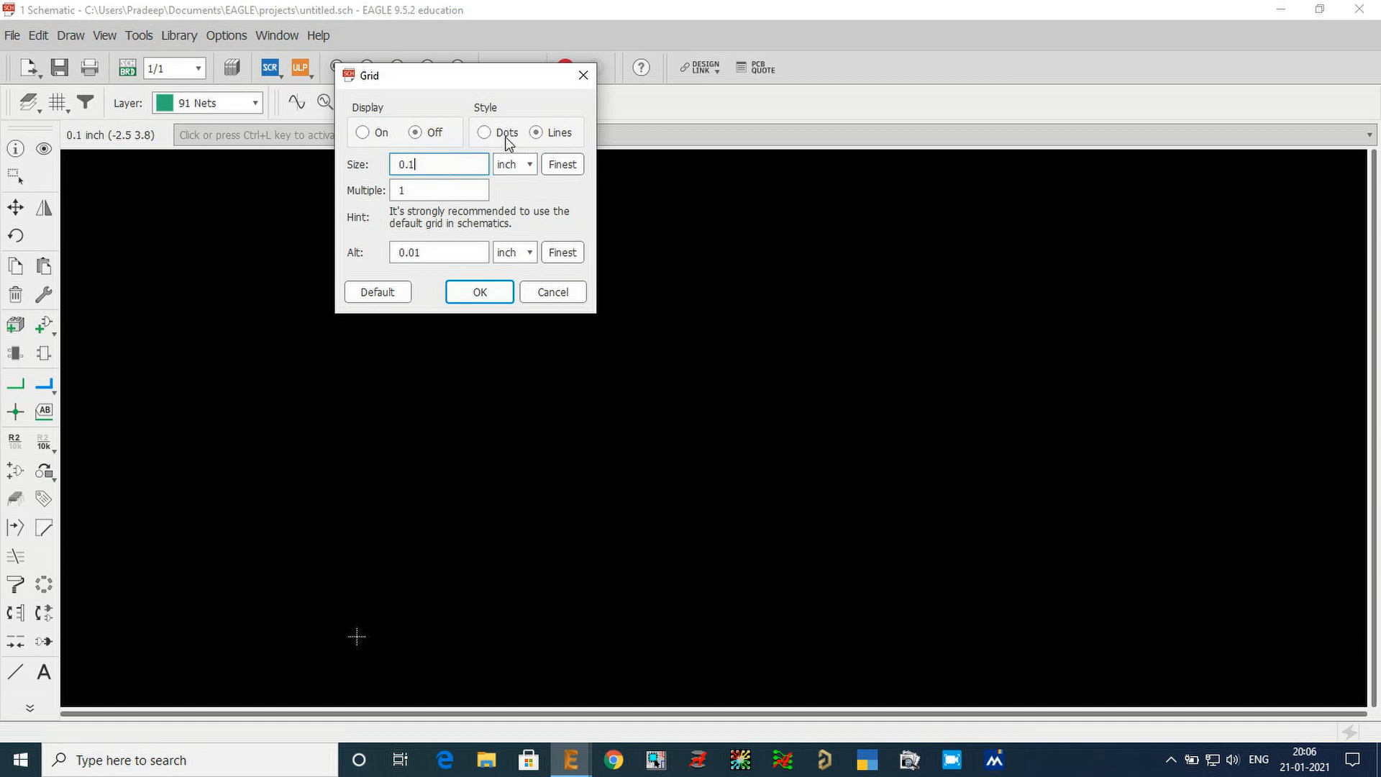
{"action": "left_click", "coordinate": [368, 132]}
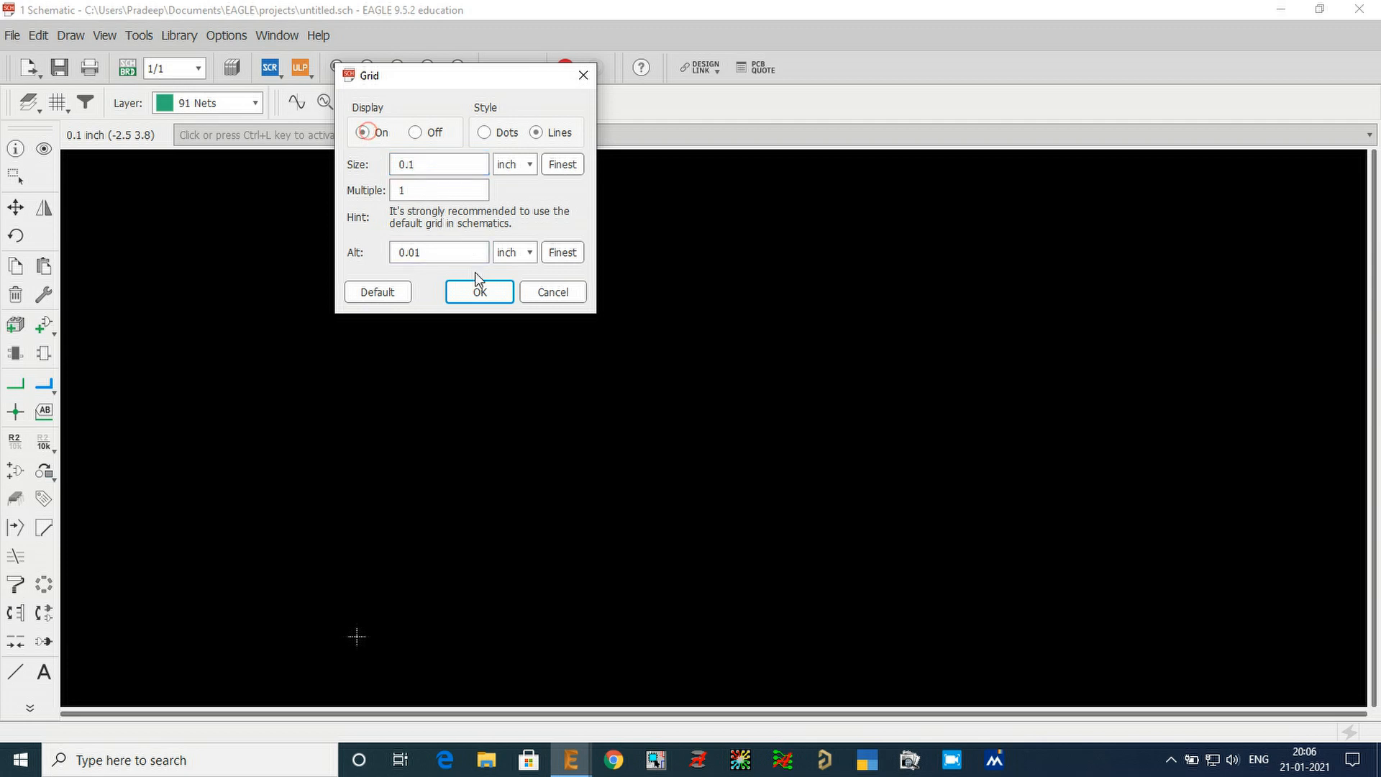
{"action": "left_click", "coordinate": [480, 292]}
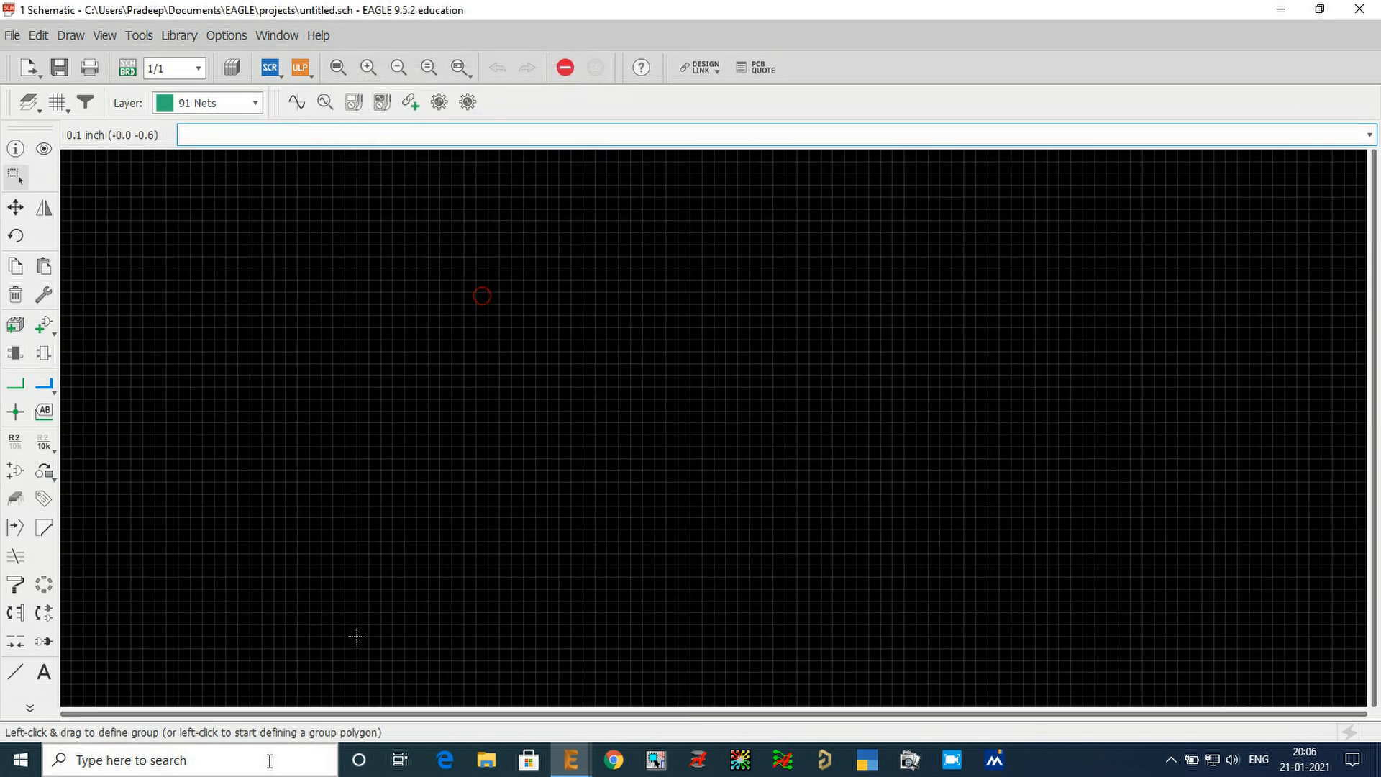
{"action": "scroll", "coordinate": [384, 642], "scroll_direction": "up", "scroll_amount": 6}
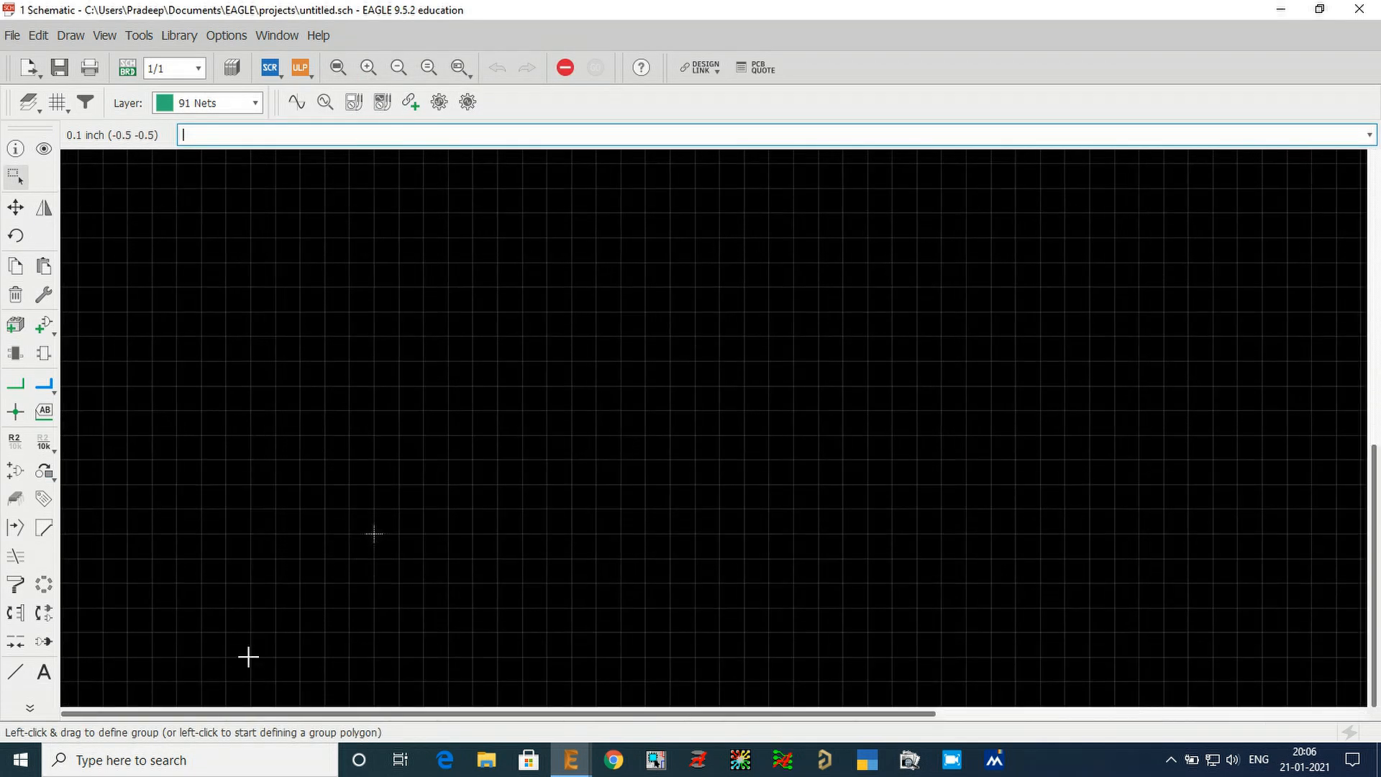
{"action": "scroll", "coordinate": [498, 382], "scroll_direction": "down", "scroll_amount": 4}
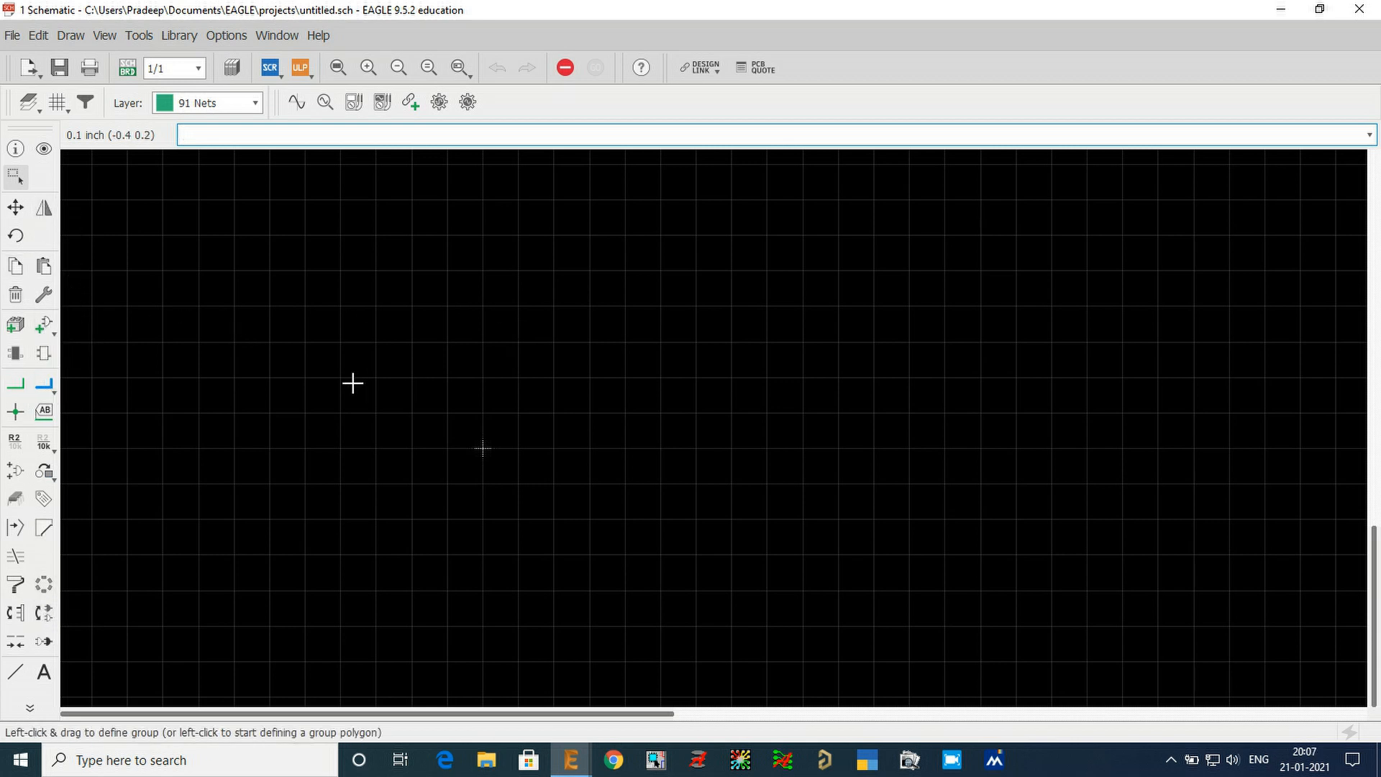
{"action": "scroll", "coordinate": [234, 533], "scroll_direction": "down", "scroll_amount": 3}
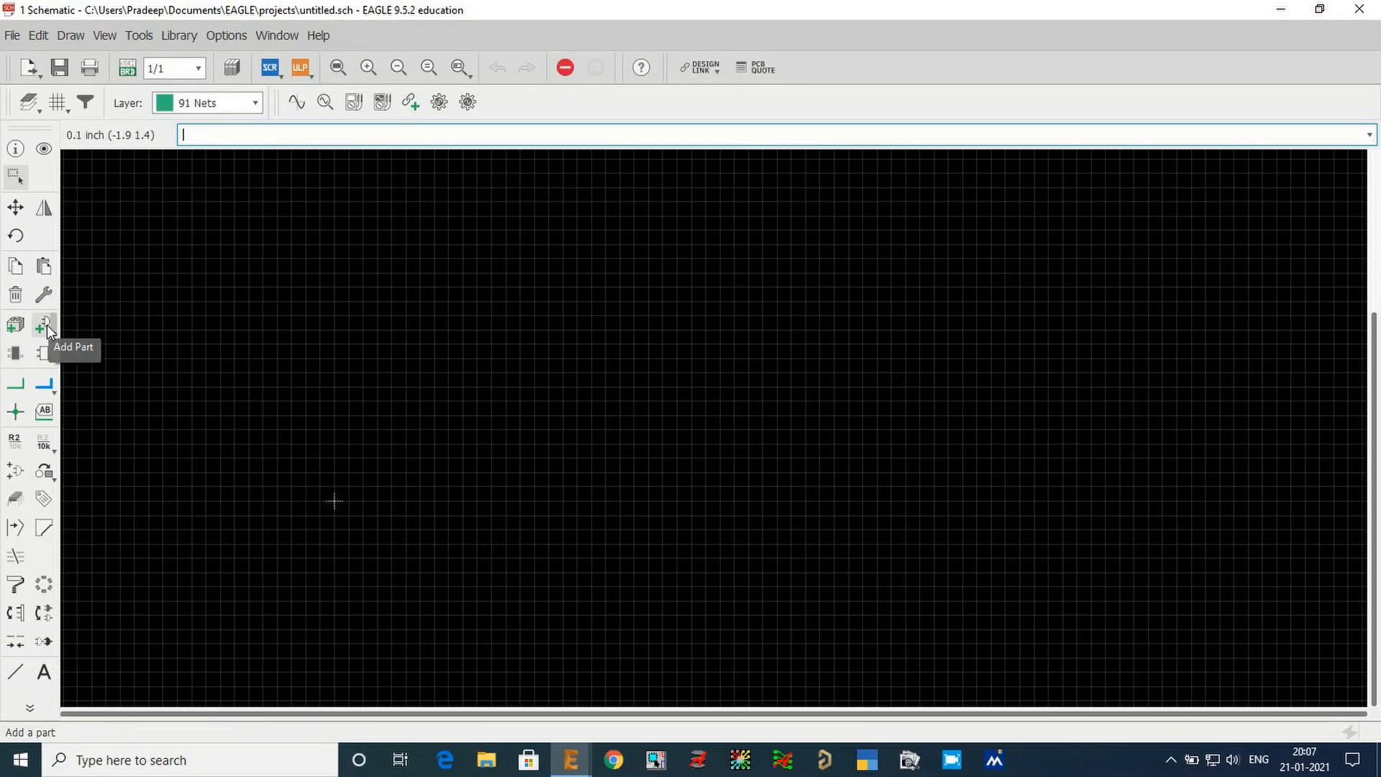
- Search the part library for "frame" and select the A4L-LOC frame from the frames library
{"action": "left_click", "coordinate": [48, 329]}
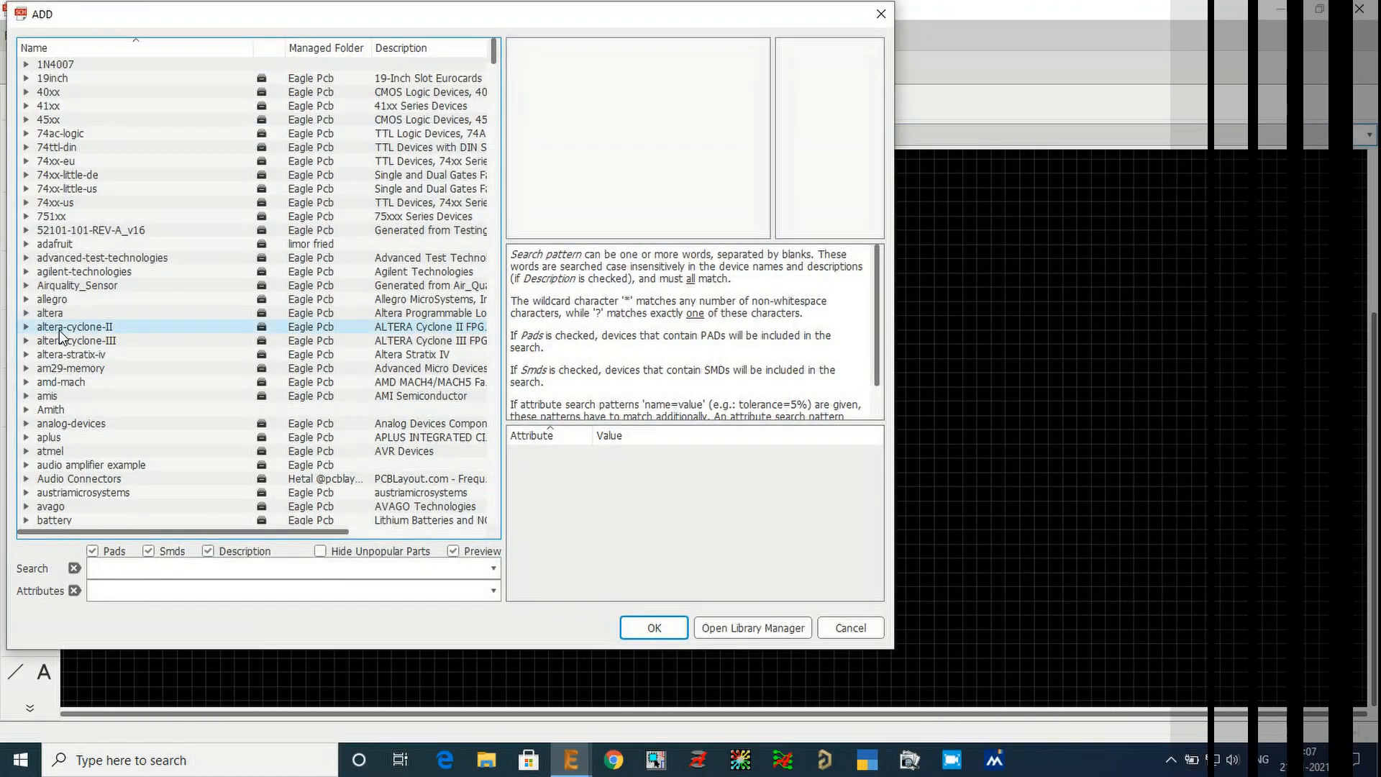
{"action": "scroll", "coordinate": [214, 330], "scroll_direction": "down", "scroll_amount": 20}
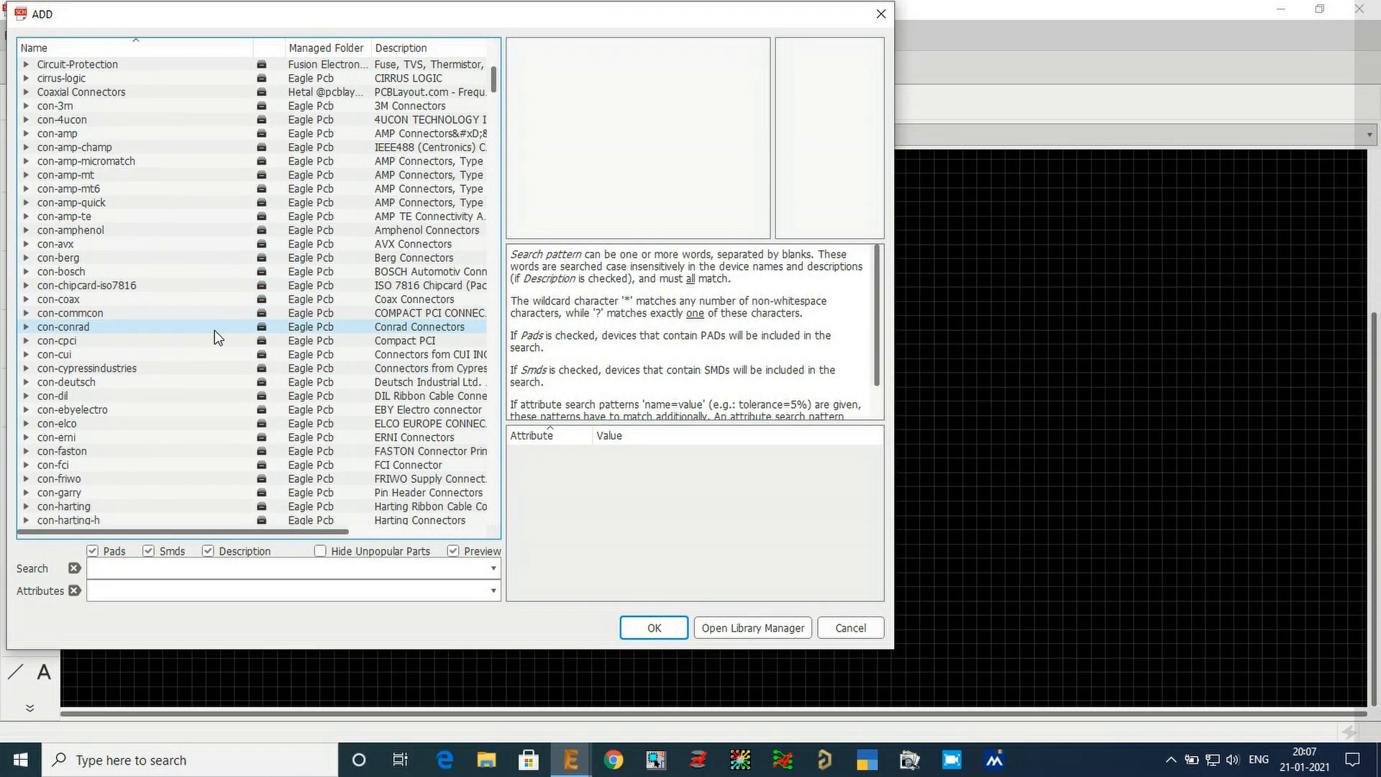
{"action": "left_click", "coordinate": [208, 568]}
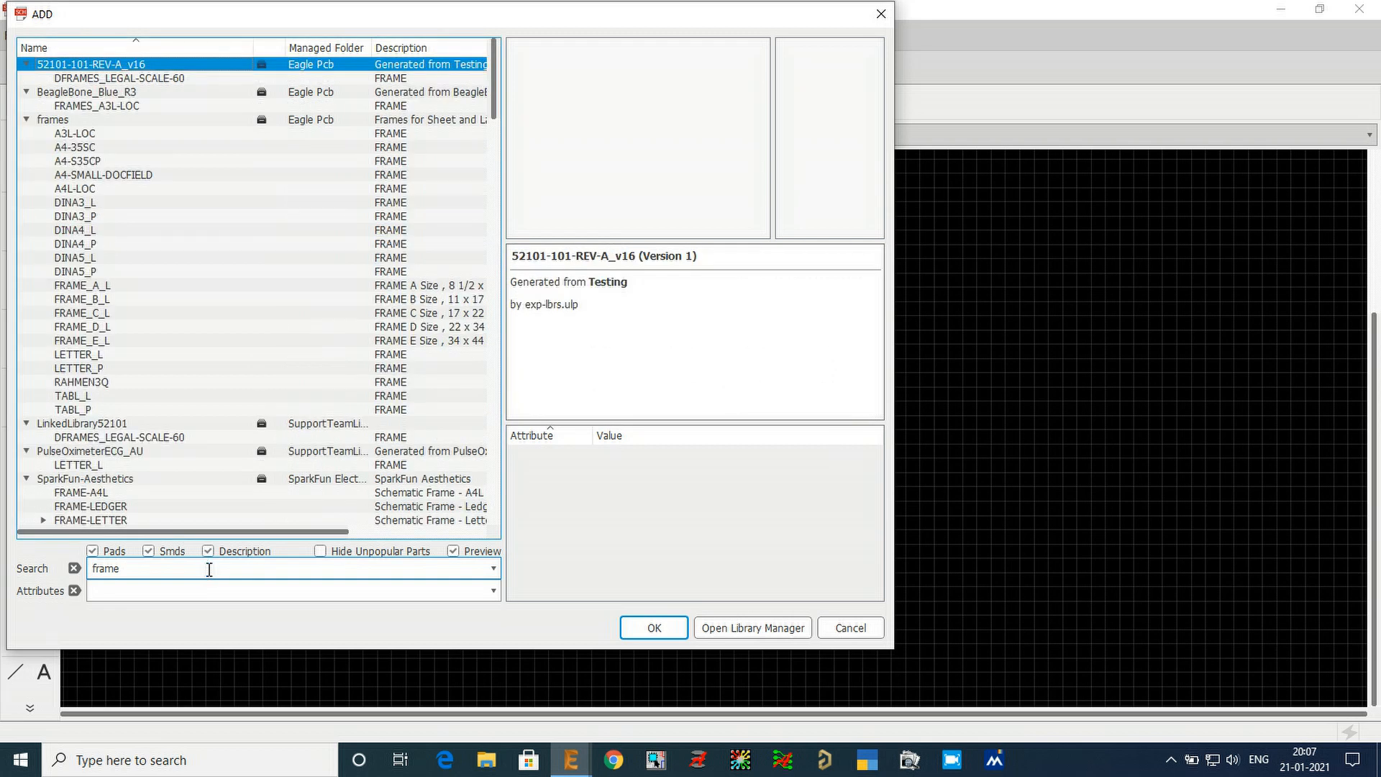
{"action": "left_click", "coordinate": [93, 147]}
{"action": "left_click", "coordinate": [95, 161]}
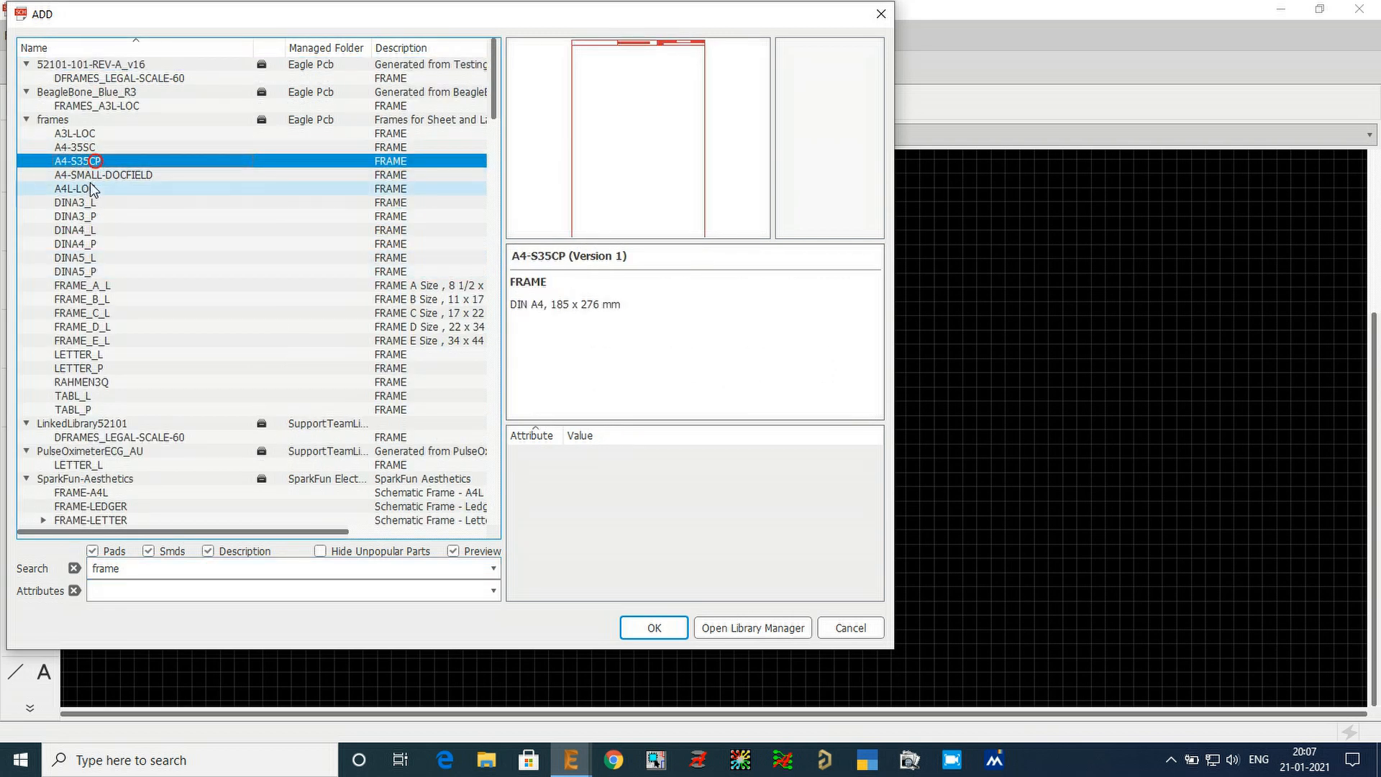
{"action": "left_click", "coordinate": [91, 177]}
{"action": "left_click", "coordinate": [88, 188]}
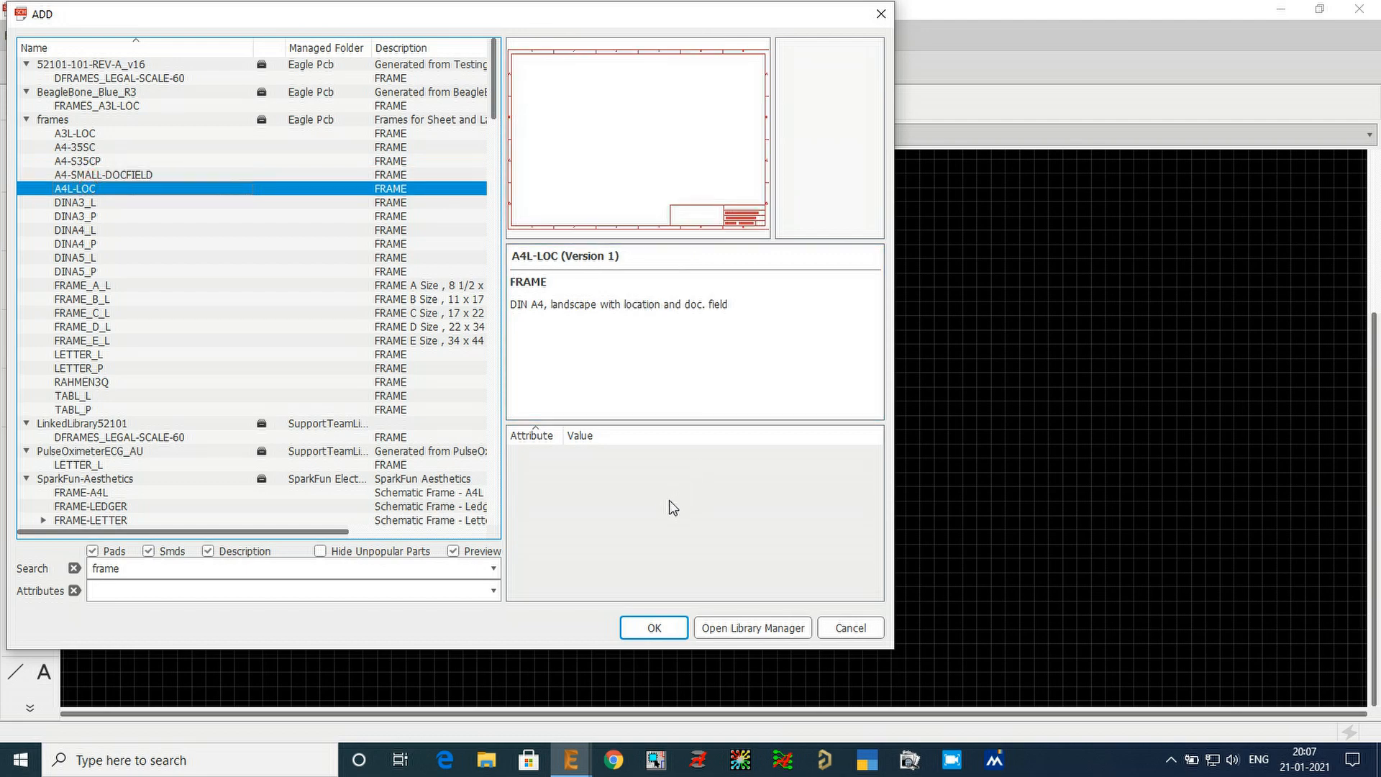
- Place the A4L-LOC frame with its lower-left corner on the schematic origin and end part placement
{"action": "left_click", "coordinate": [668, 628]}
{"action": "scroll", "coordinate": [570, 382], "scroll_direction": "down", "scroll_amount": 5}
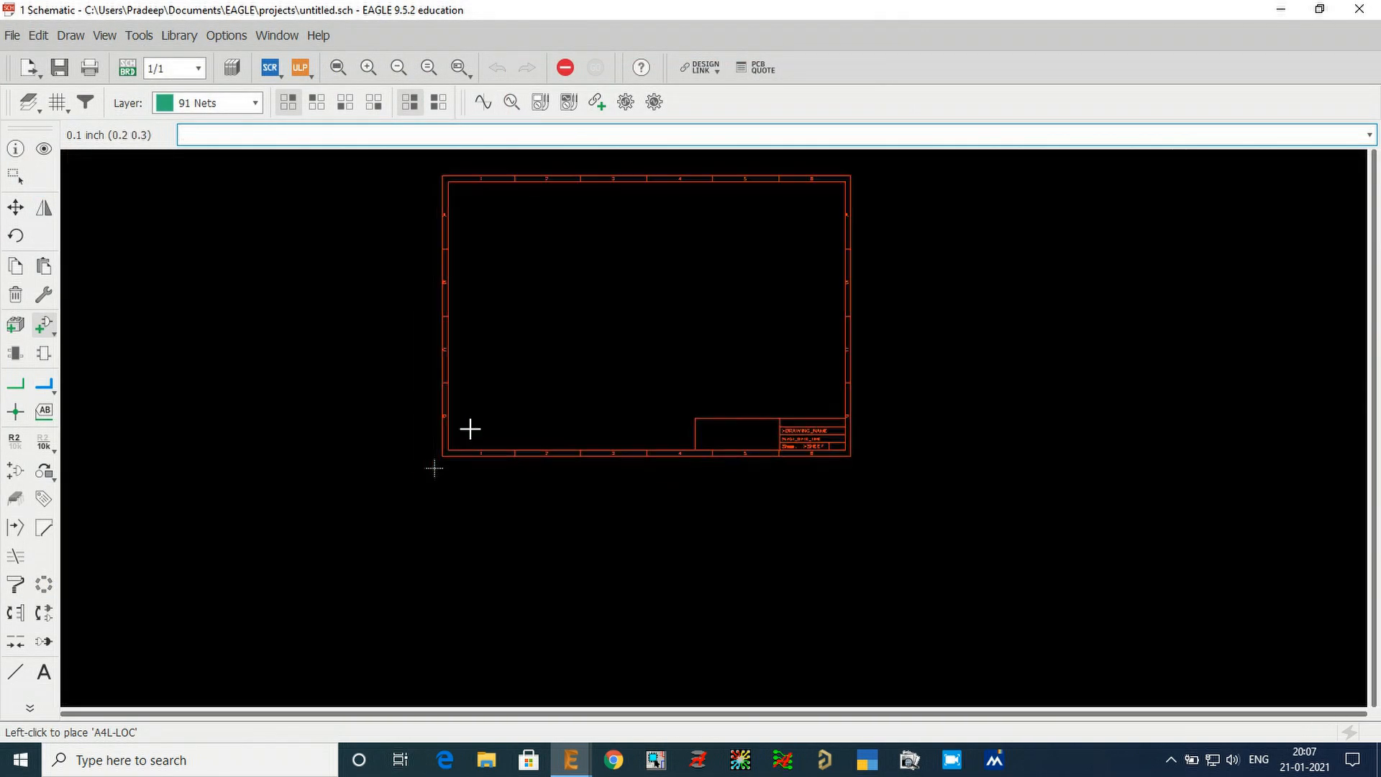
{"action": "scroll", "coordinate": [426, 468], "scroll_direction": "up", "scroll_amount": 8}
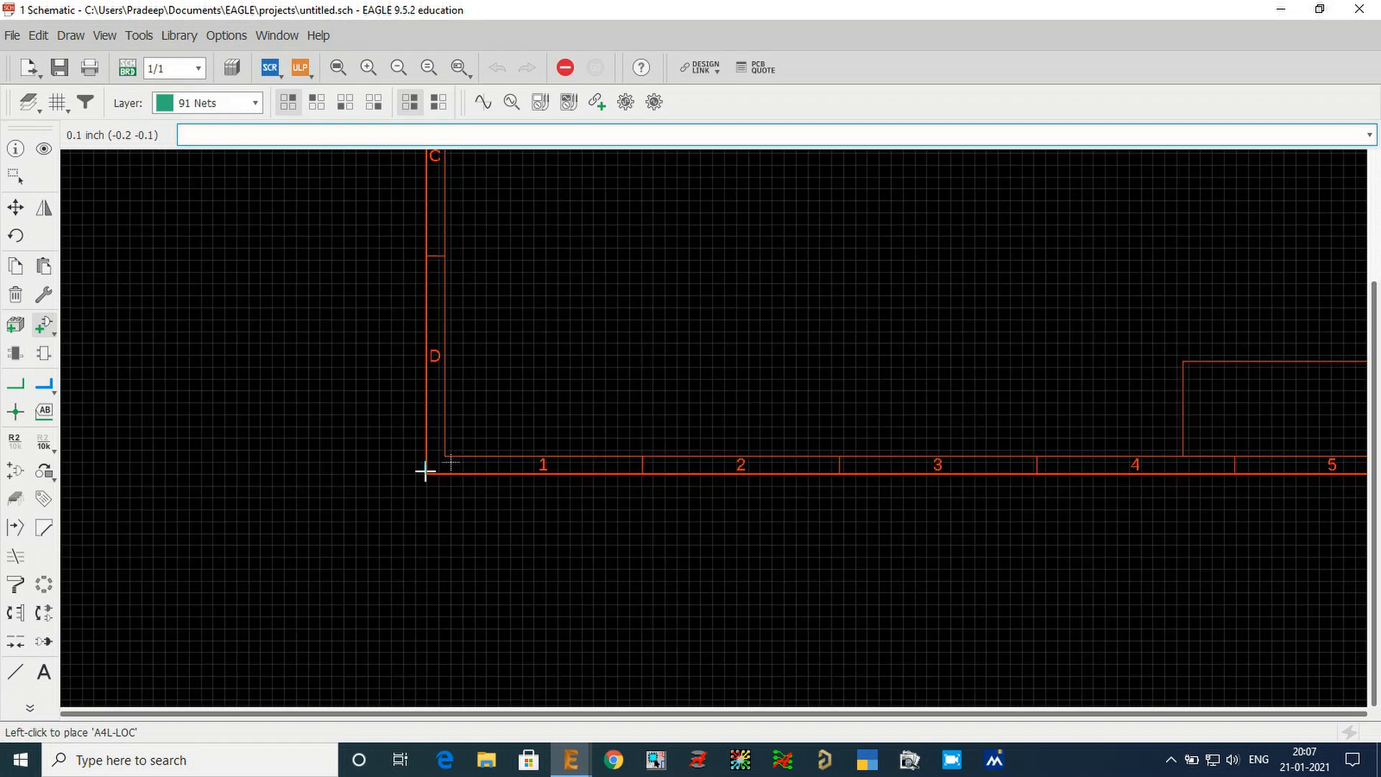
{"action": "left_click", "coordinate": [469, 453]}
{"action": "scroll", "coordinate": [348, 564], "scroll_direction": "down", "scroll_amount": 5}
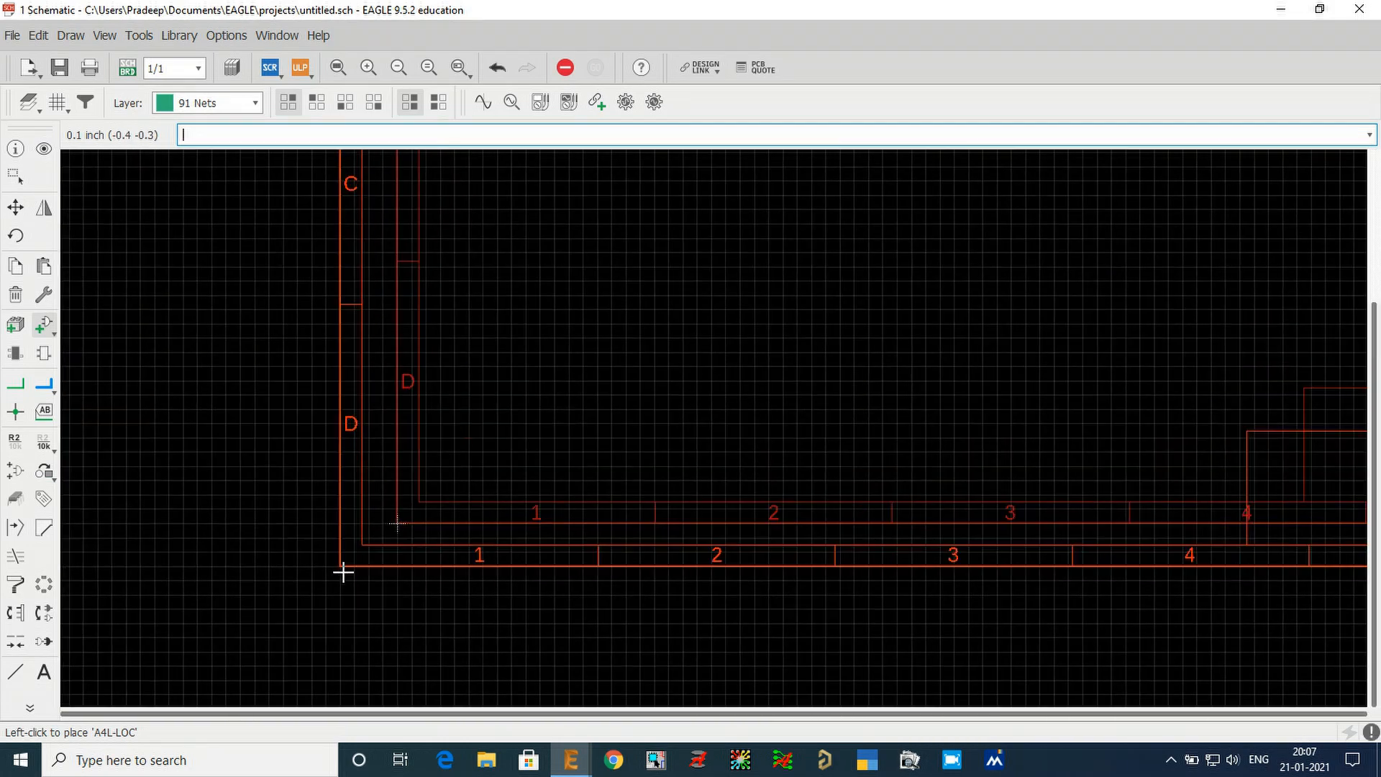
{"action": "scroll", "coordinate": [329, 609], "scroll_direction": "down", "scroll_amount": 4}
{"action": "key", "text": "Escape"}
{"action": "key", "text": "Escape"}
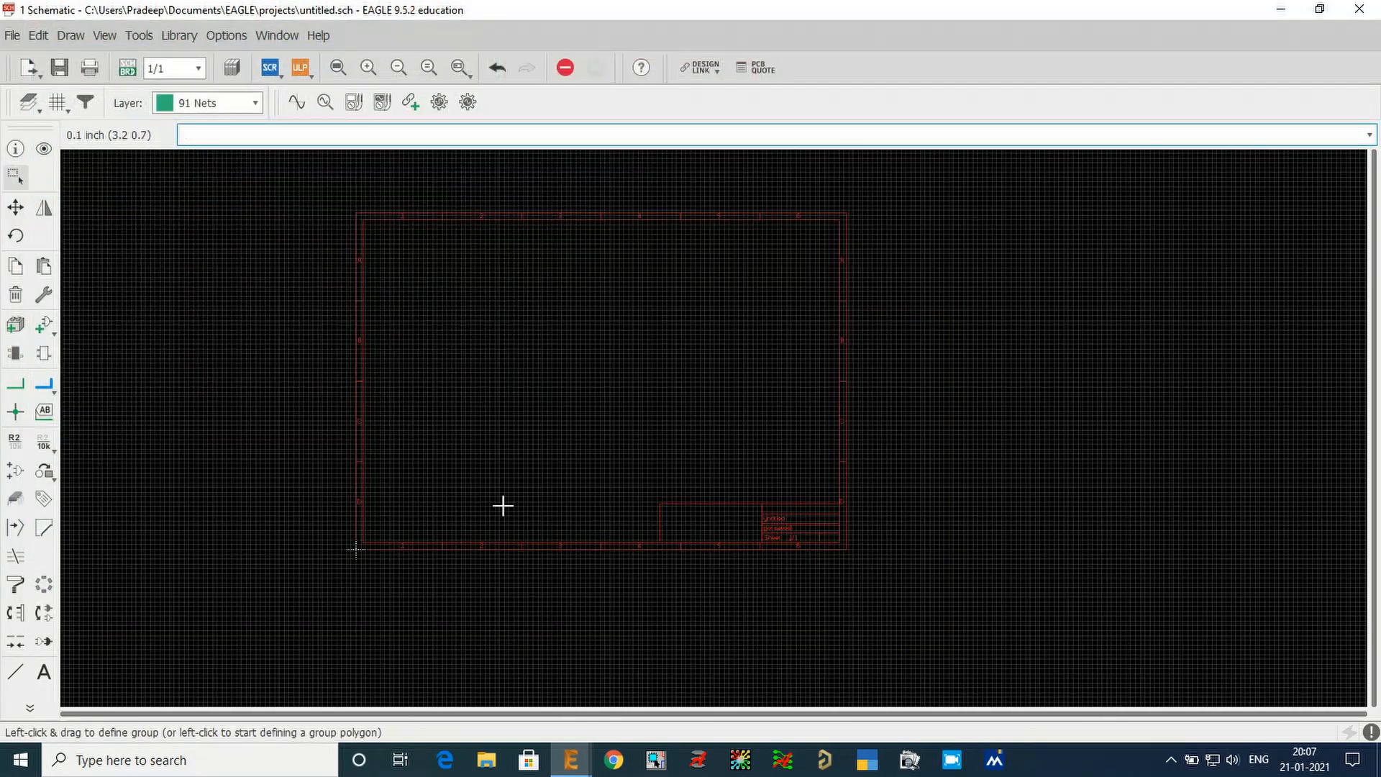
{"action": "scroll", "coordinate": [763, 543], "scroll_direction": "up", "scroll_amount": 5}
{"action": "scroll", "coordinate": [924, 530], "scroll_direction": "down", "scroll_amount": 2}
{"action": "scroll", "coordinate": [542, 537], "scroll_direction": "down", "scroll_amount": 4}
{"action": "scroll", "coordinate": [740, 503], "scroll_direction": "up", "scroll_amount": 4}
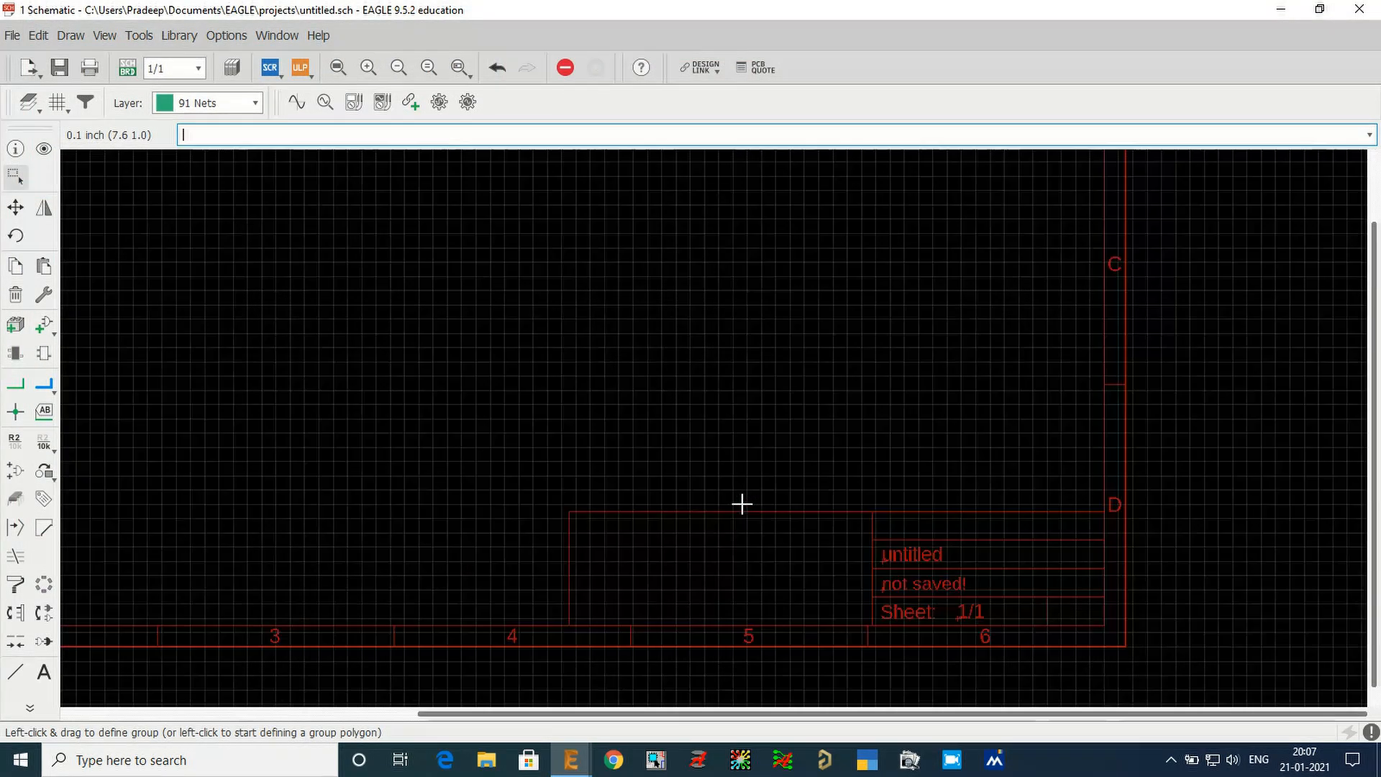
{"action": "scroll", "coordinate": [528, 371], "scroll_direction": "down", "scroll_amount": 2}
- Save the schematic as Circuit in the Desktop's Class folder, replacing the existing file of that name
{"action": "left_click", "coordinate": [59, 68]}
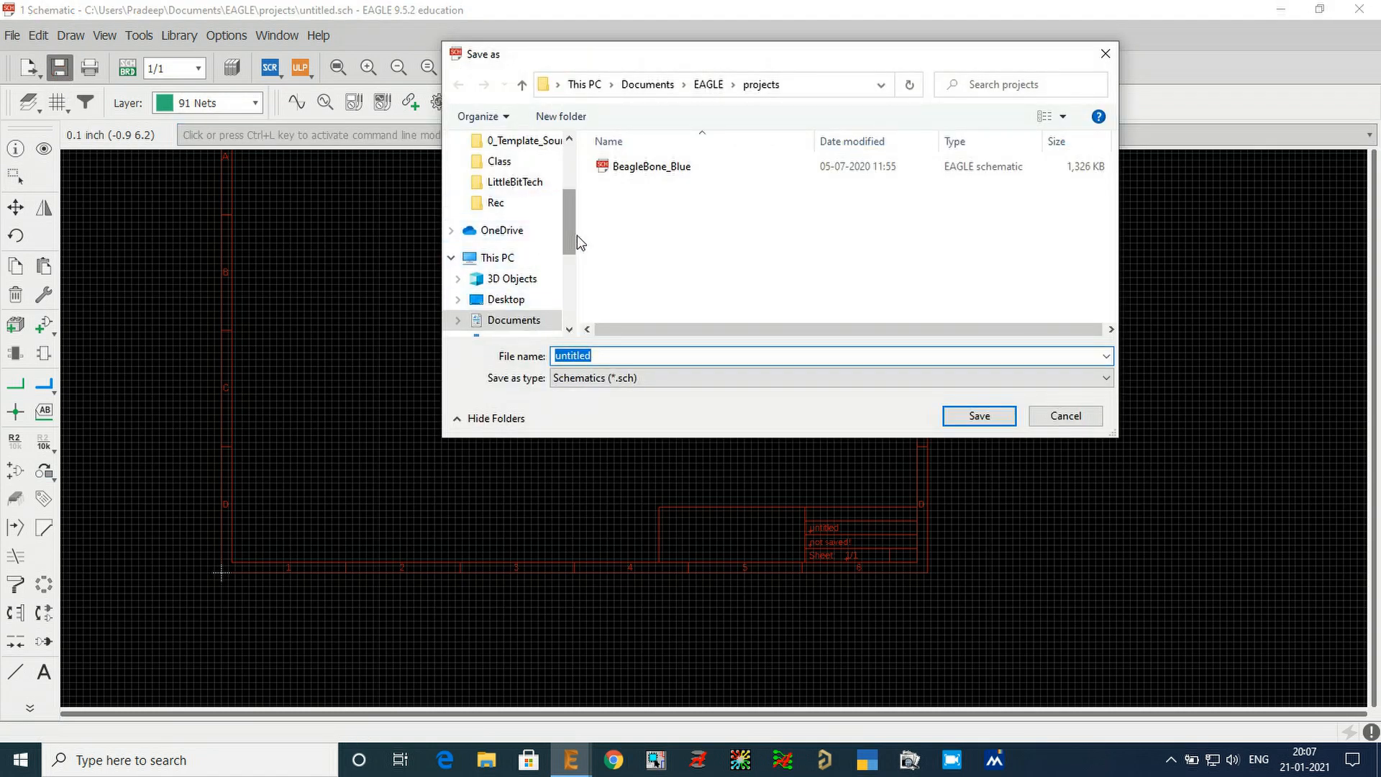
{"action": "scroll", "coordinate": [567, 229], "scroll_direction": "up", "scroll_amount": 3}
{"action": "left_click", "coordinate": [519, 175]}
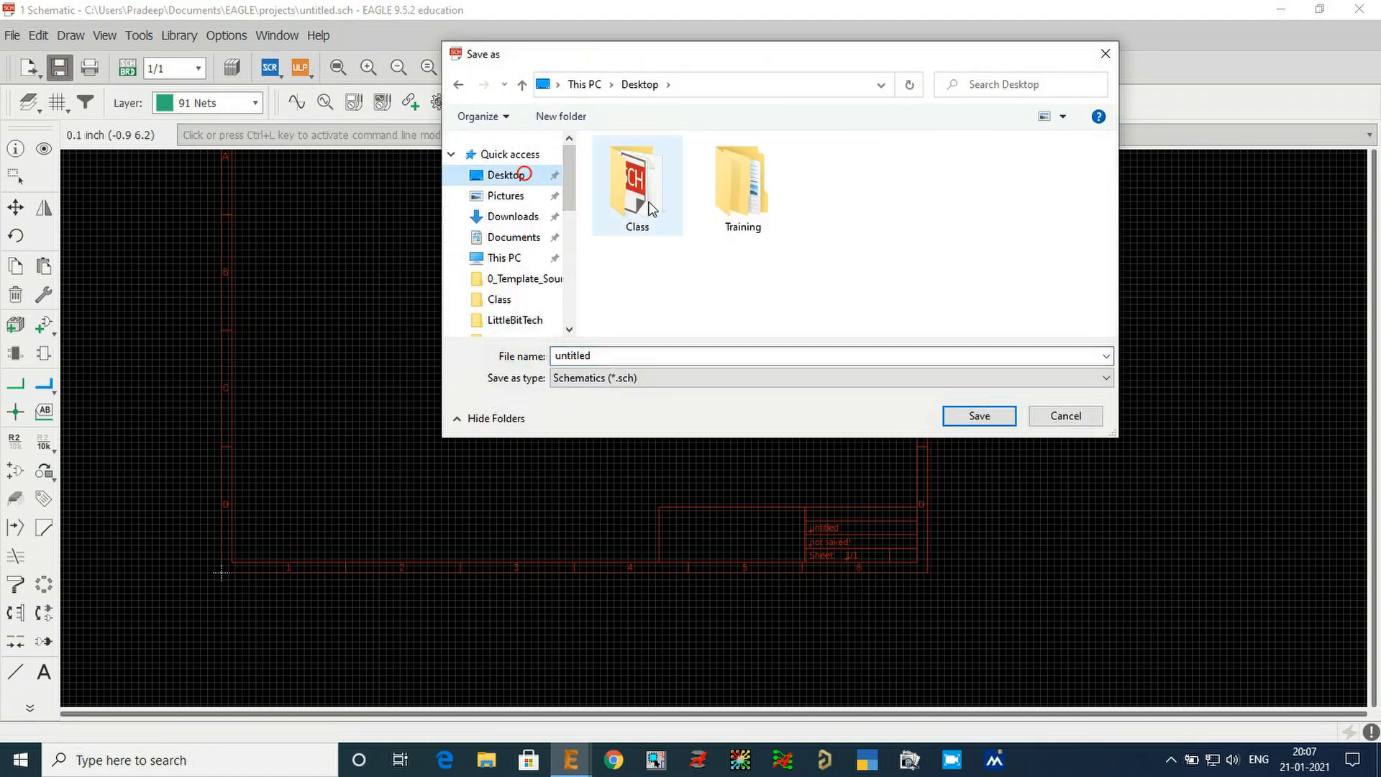
{"action": "double_click", "coordinate": [624, 202]}
{"action": "left_click", "coordinate": [626, 167]}
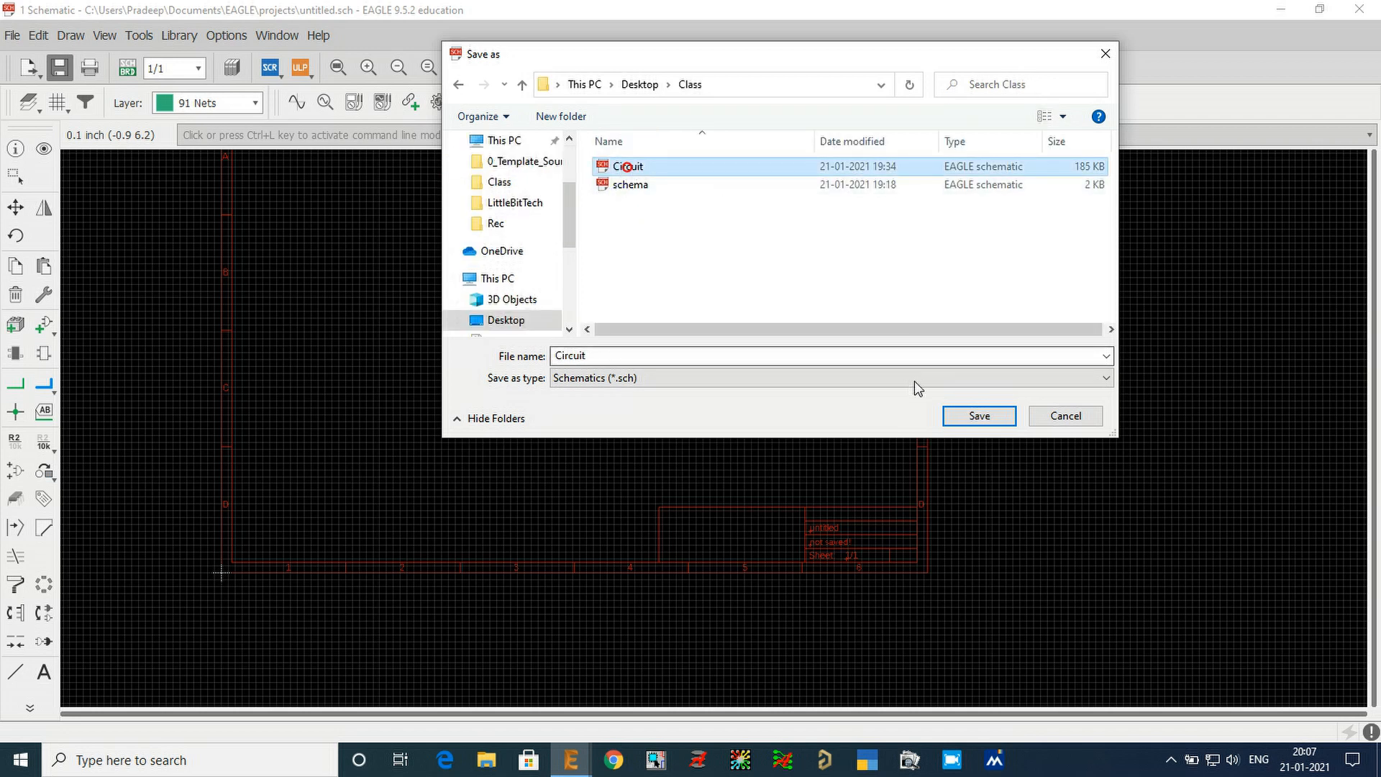
{"action": "left_click", "coordinate": [975, 417]}
{"action": "left_click", "coordinate": [972, 450]}
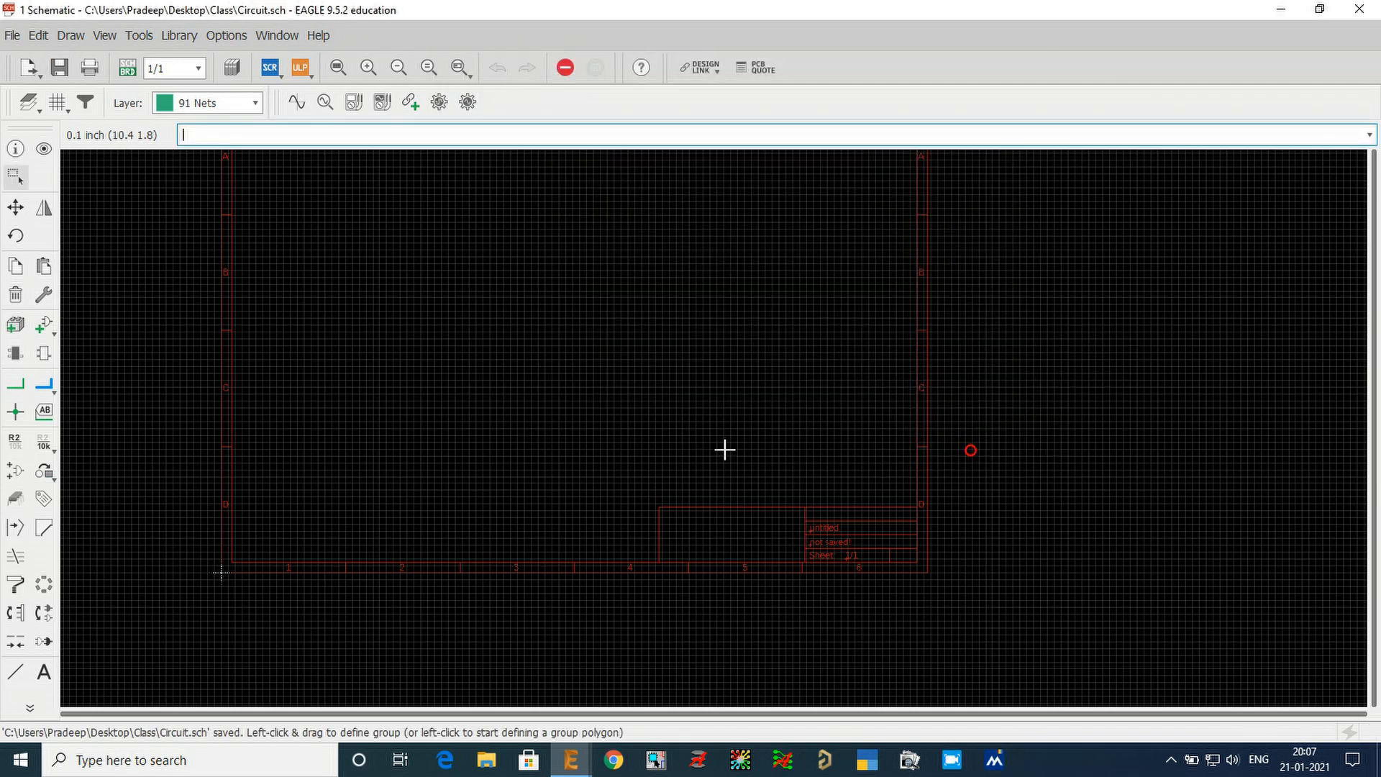
{"action": "scroll", "coordinate": [524, 549], "scroll_direction": "down", "scroll_amount": 2}
{"action": "scroll", "coordinate": [336, 296], "scroll_direction": "up", "scroll_amount": 1}
{"action": "scroll", "coordinate": [337, 295], "scroll_direction": "up", "scroll_amount": 2}
{"action": "scroll", "coordinate": [336, 225], "scroll_direction": "down", "scroll_amount": 2}
{"action": "scroll", "coordinate": [492, 387], "scroll_direction": "up", "scroll_amount": 1}
{"action": "scroll", "coordinate": [427, 348], "scroll_direction": "down", "scroll_amount": 2}
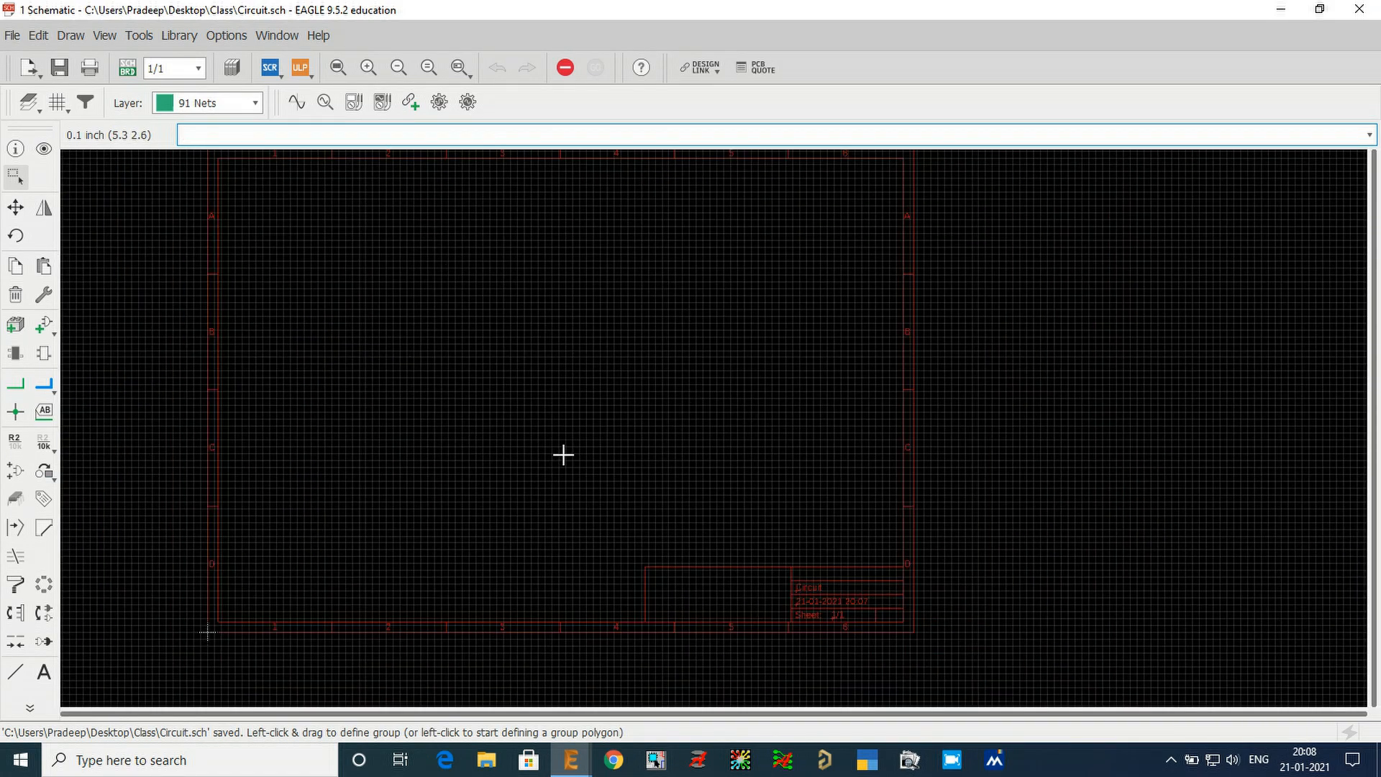
- Search the part library for "resistor" and select R-US_0204/2V from the adafruit library
{"action": "left_click", "coordinate": [47, 327]}
{"action": "left_click", "coordinate": [149, 569]}
{"action": "double_click", "coordinate": [150, 569]}
{"action": "type", "text": "resi"}
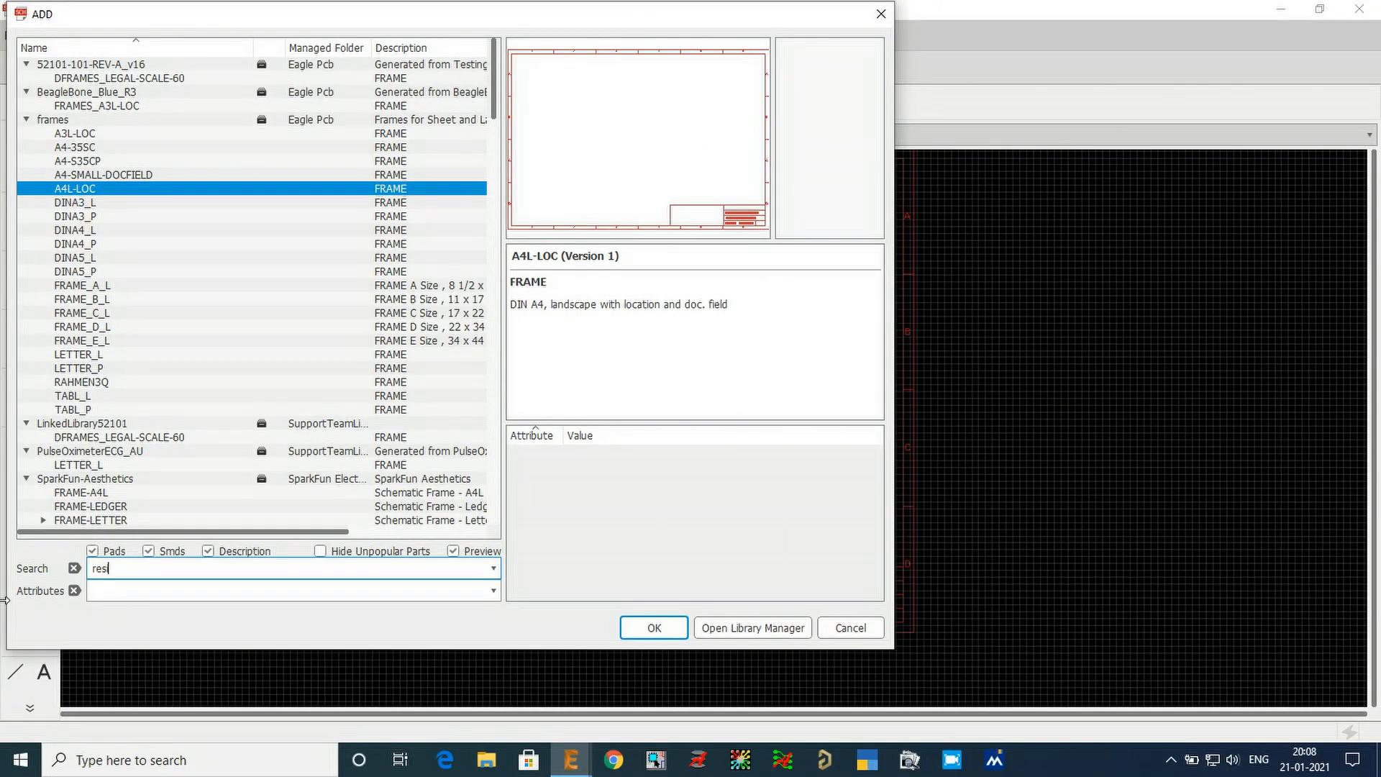
{"action": "left_click", "coordinate": [132, 569]}
{"action": "key", "text": "Return"}
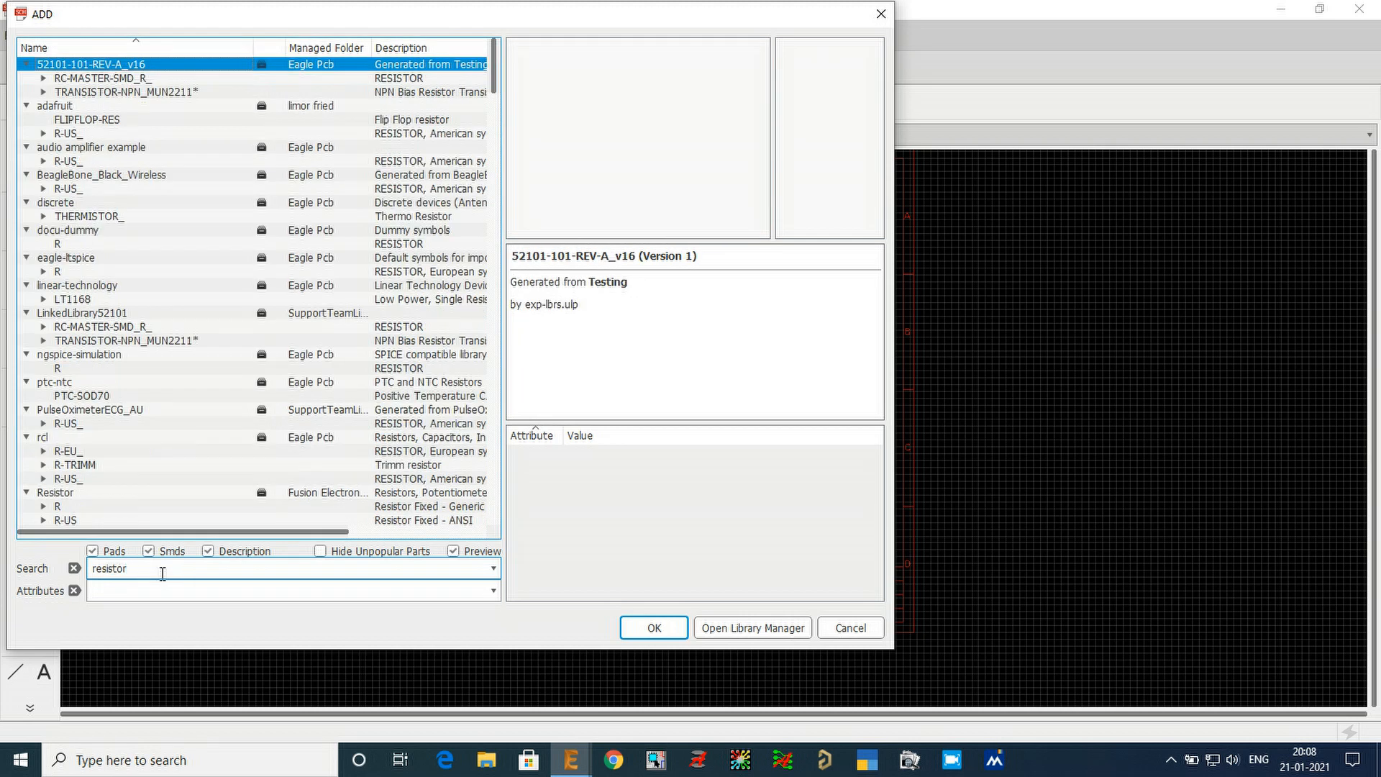
{"action": "double_click", "coordinate": [86, 134]}
{"action": "left_click", "coordinate": [94, 80]}
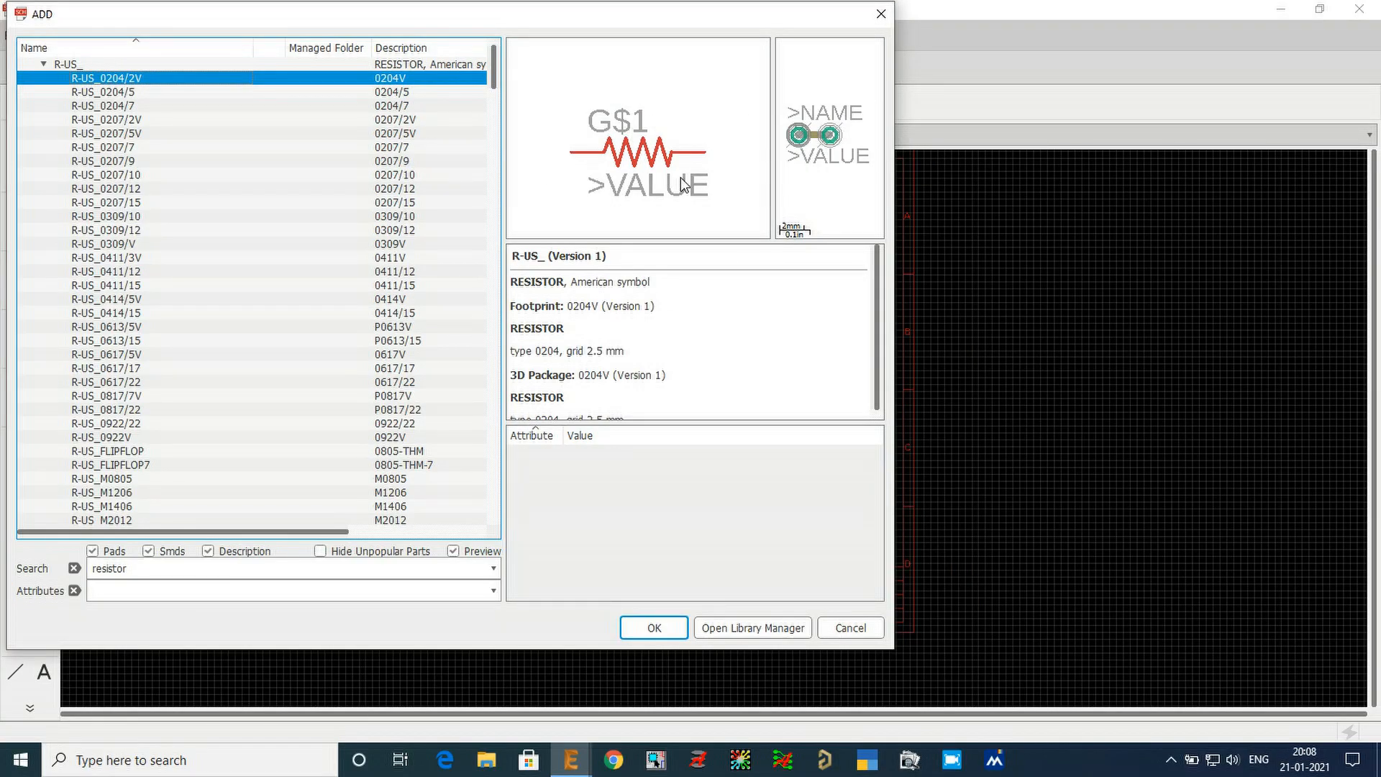
- Place one R-US_0204/2V resistor near the middle of the frame and return to the part library
{"action": "left_click", "coordinate": [654, 629]}
{"action": "scroll", "coordinate": [439, 365], "scroll_direction": "up", "scroll_amount": 5}
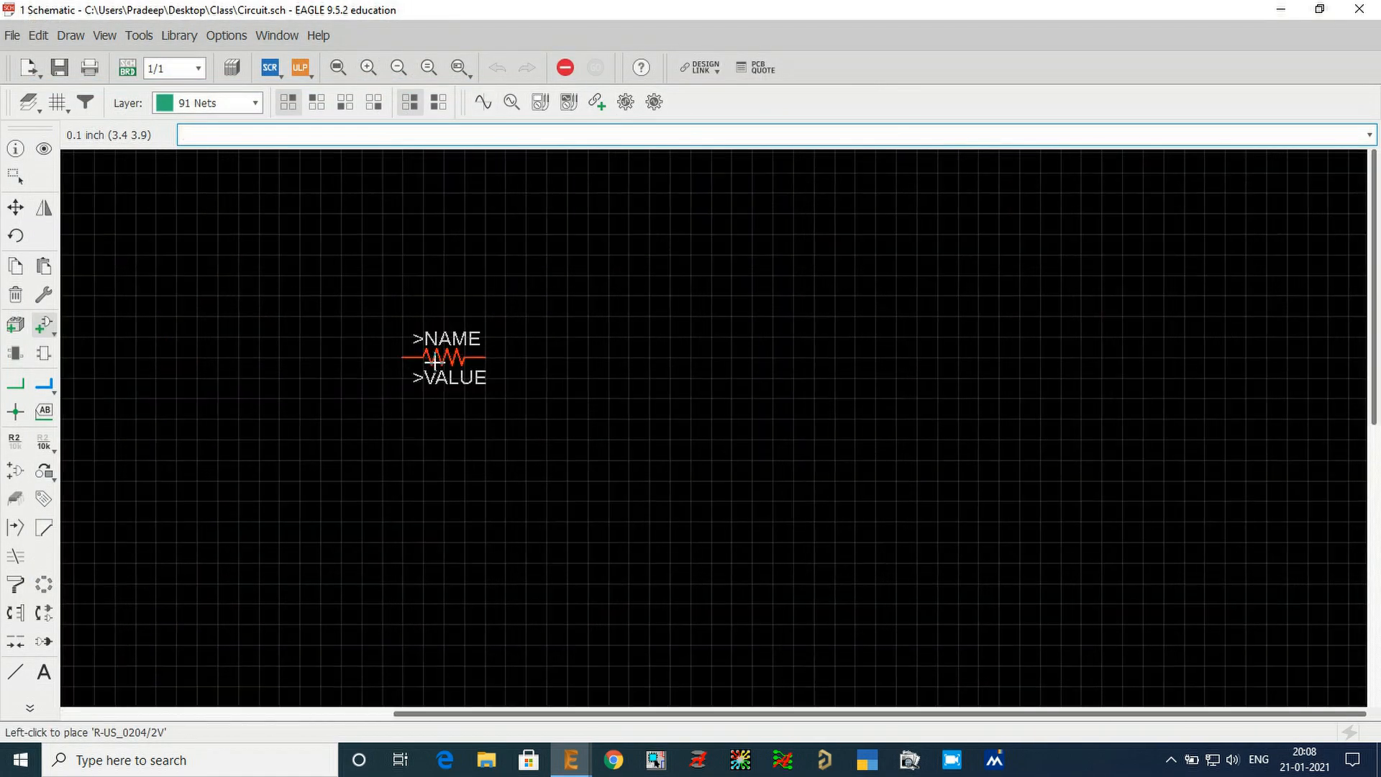
{"action": "scroll", "coordinate": [434, 362], "scroll_direction": "down", "scroll_amount": 5}
{"action": "scroll", "coordinate": [509, 382], "scroll_direction": "up", "scroll_amount": 6}
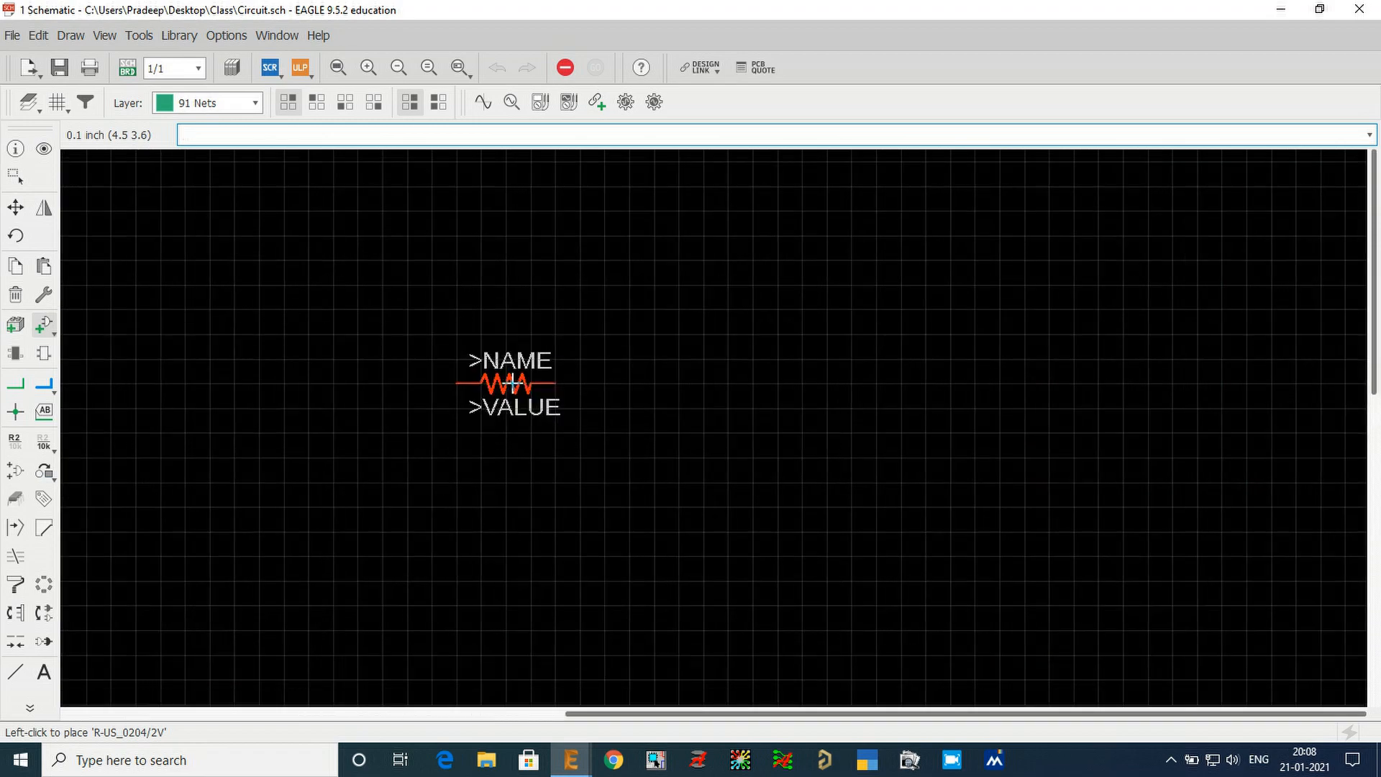
{"action": "scroll", "coordinate": [509, 382], "scroll_direction": "up", "scroll_amount": 1}
{"action": "scroll", "coordinate": [509, 382], "scroll_direction": "down", "scroll_amount": 5}
{"action": "scroll", "coordinate": [511, 382], "scroll_direction": "up", "scroll_amount": 8}
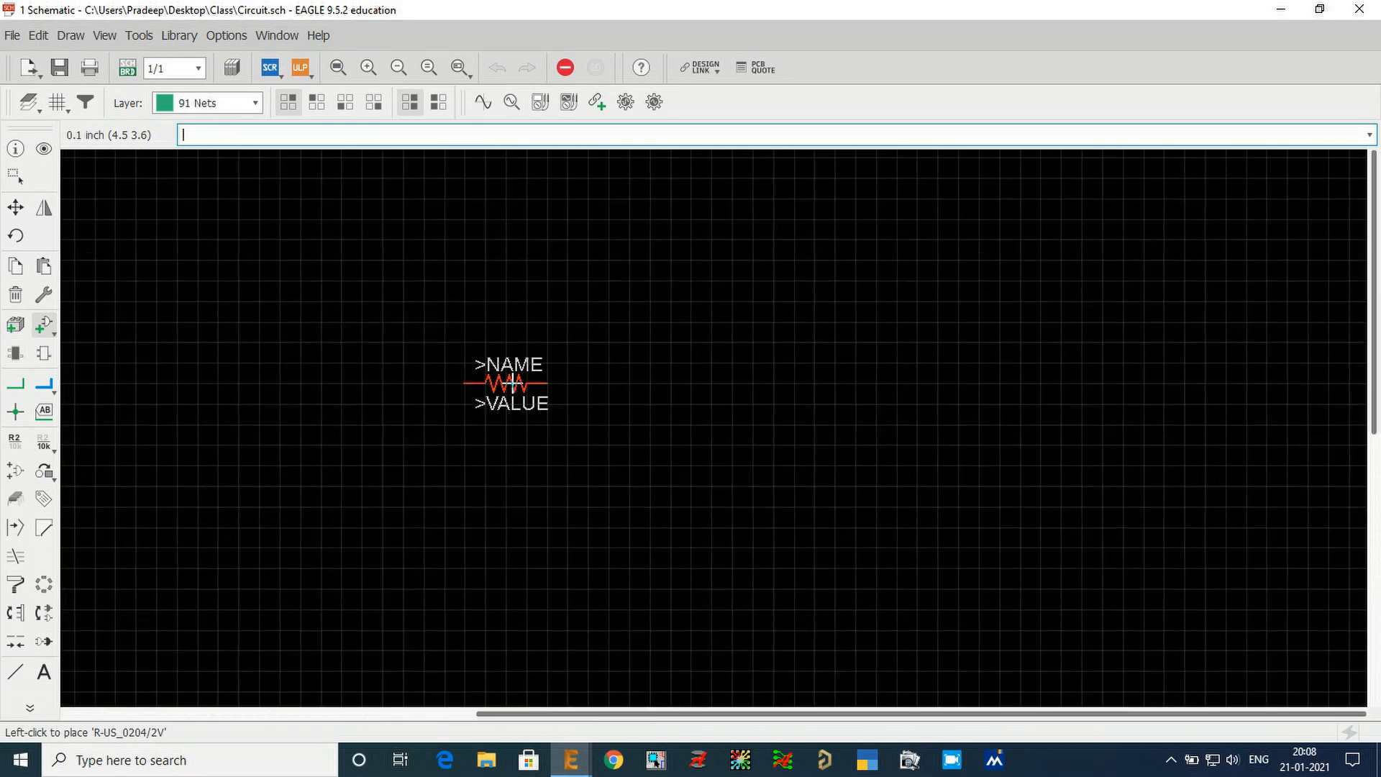
{"action": "scroll", "coordinate": [512, 382], "scroll_direction": "down", "scroll_amount": 4}
{"action": "scroll", "coordinate": [497, 383], "scroll_direction": "up", "scroll_amount": 2}
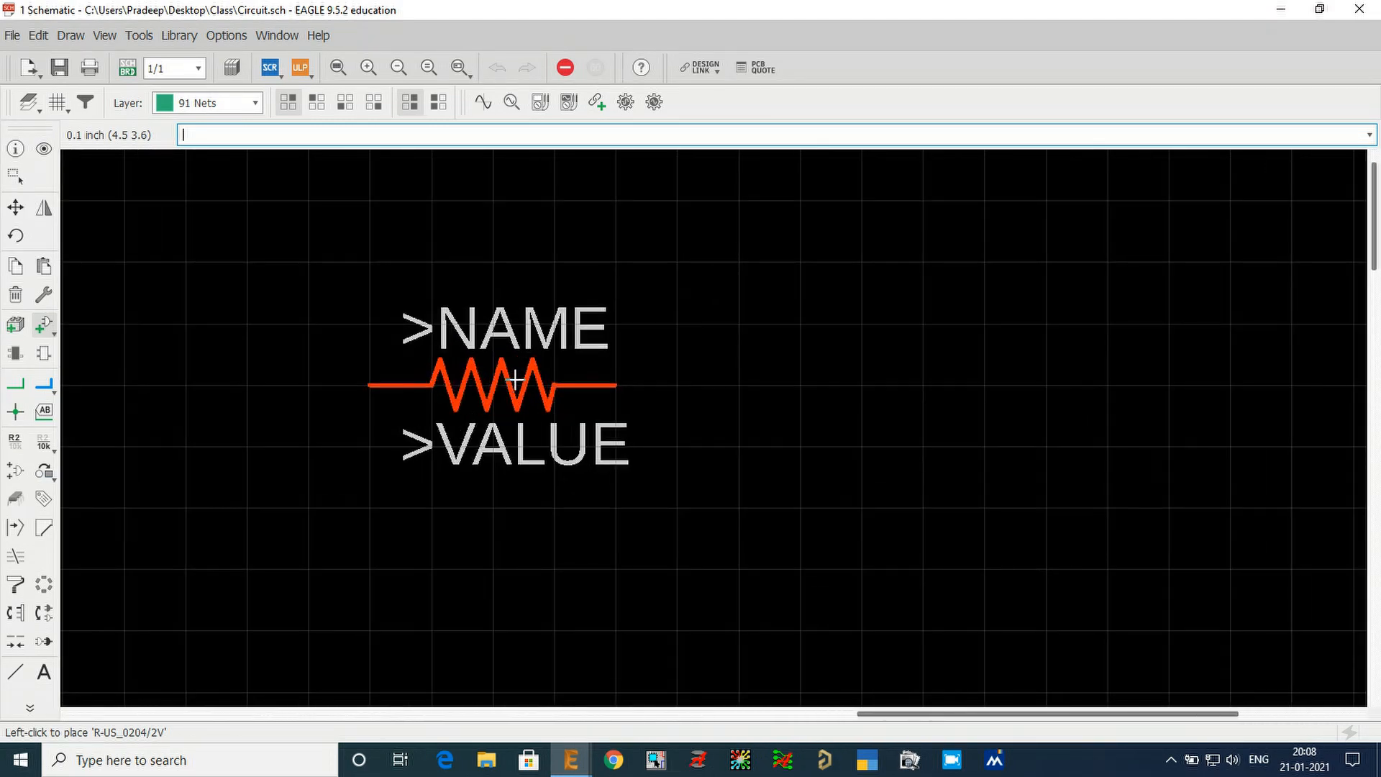
{"action": "left_click", "coordinate": [435, 373]}
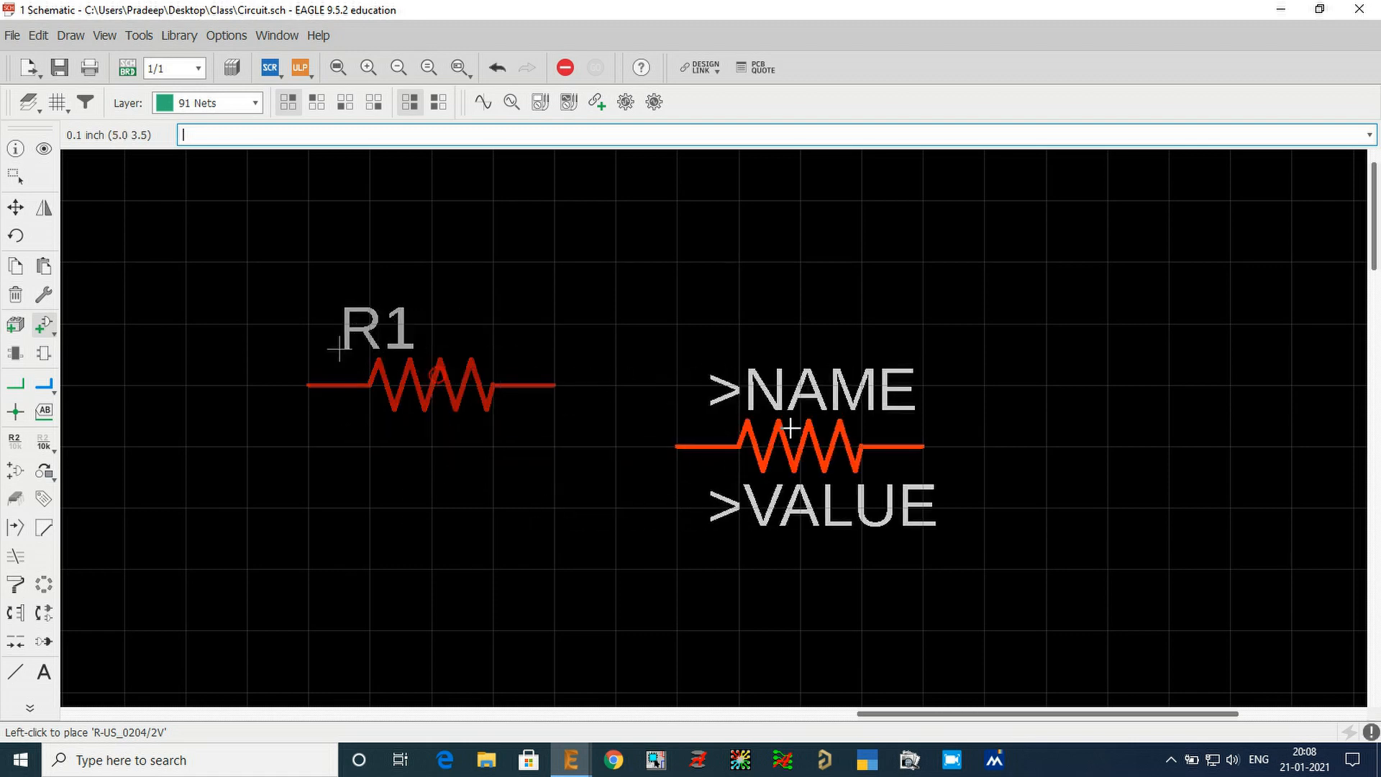
{"action": "key", "text": "Escape"}
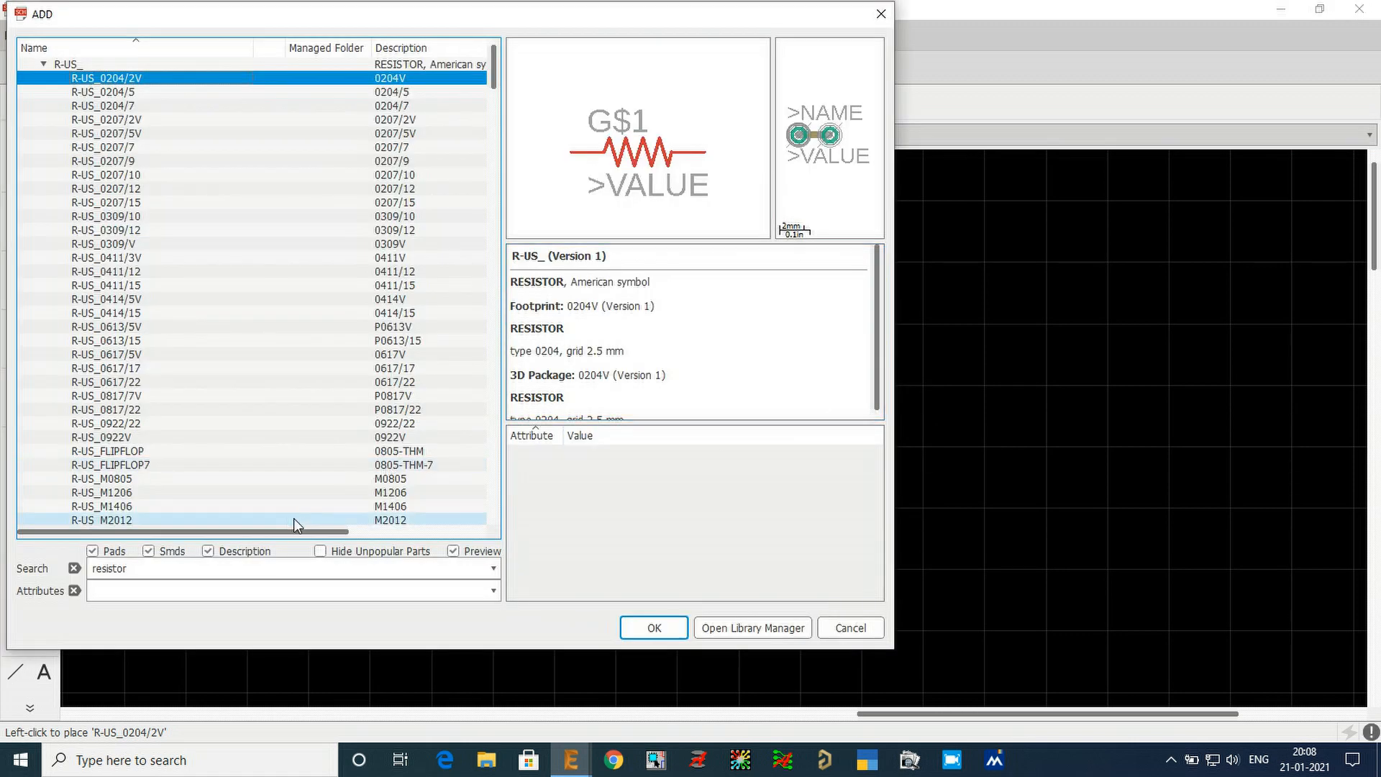
- Search the part library for "capacitor" and select C-US025-025X050 from the adafruit library
{"action": "double_click", "coordinate": [209, 565]}
{"action": "type", "text": "capaci"}
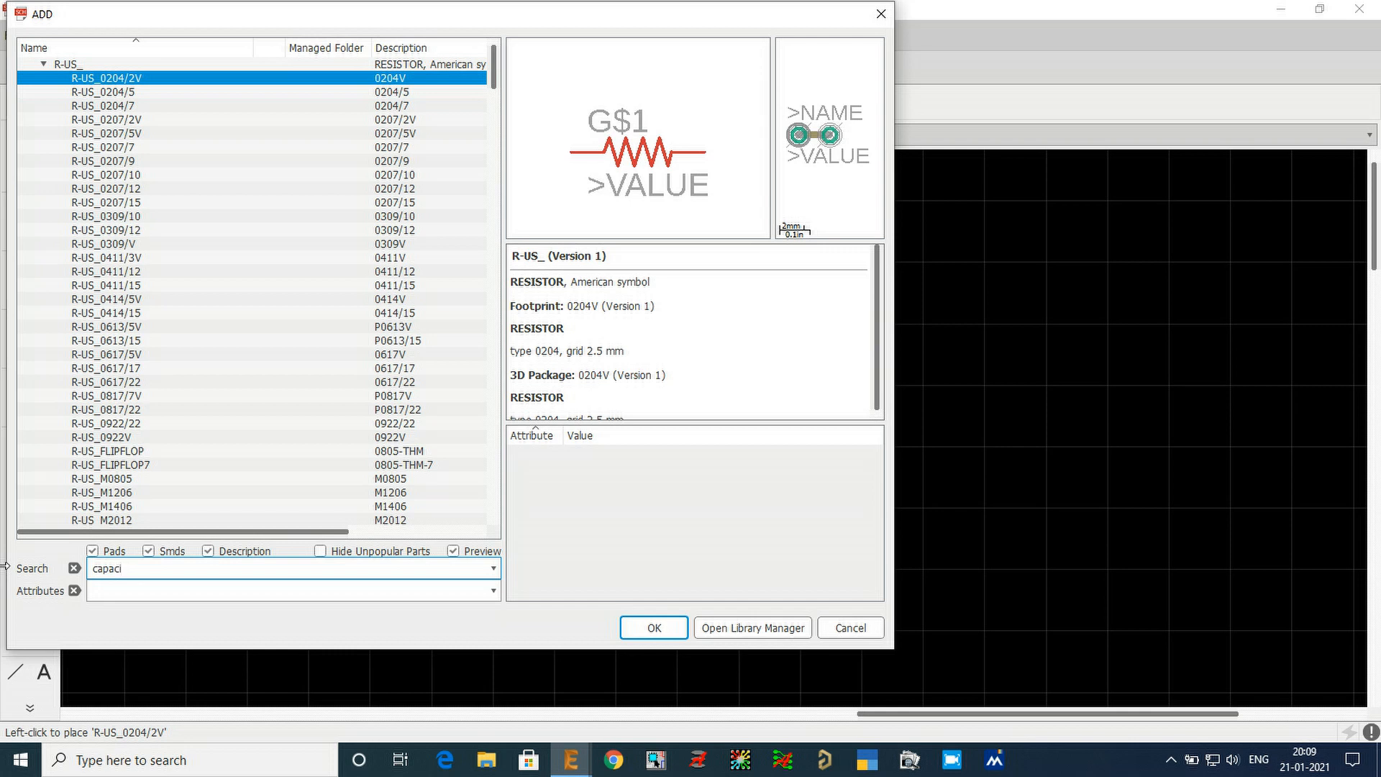
{"action": "type", "text": "tor"}
{"action": "key", "text": "Return"}
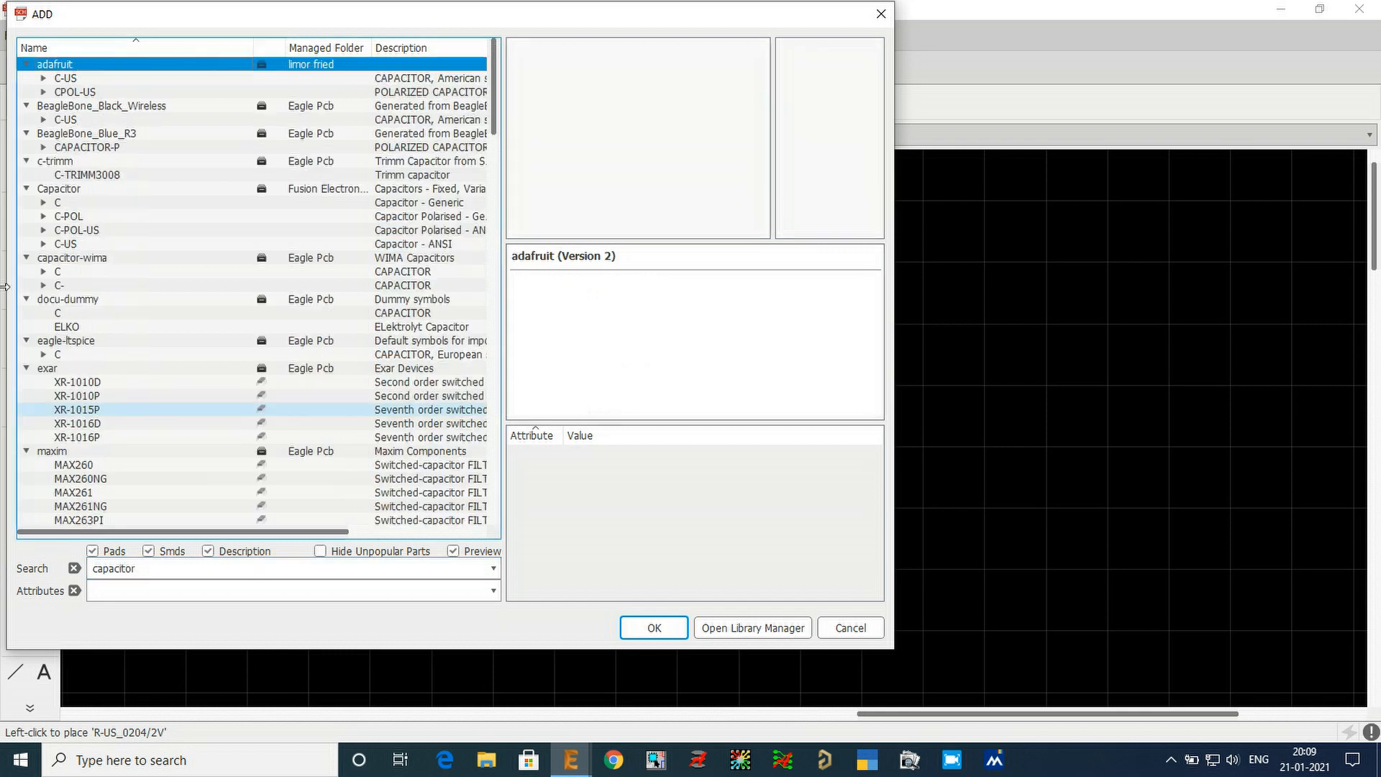
{"action": "left_click", "coordinate": [93, 93]}
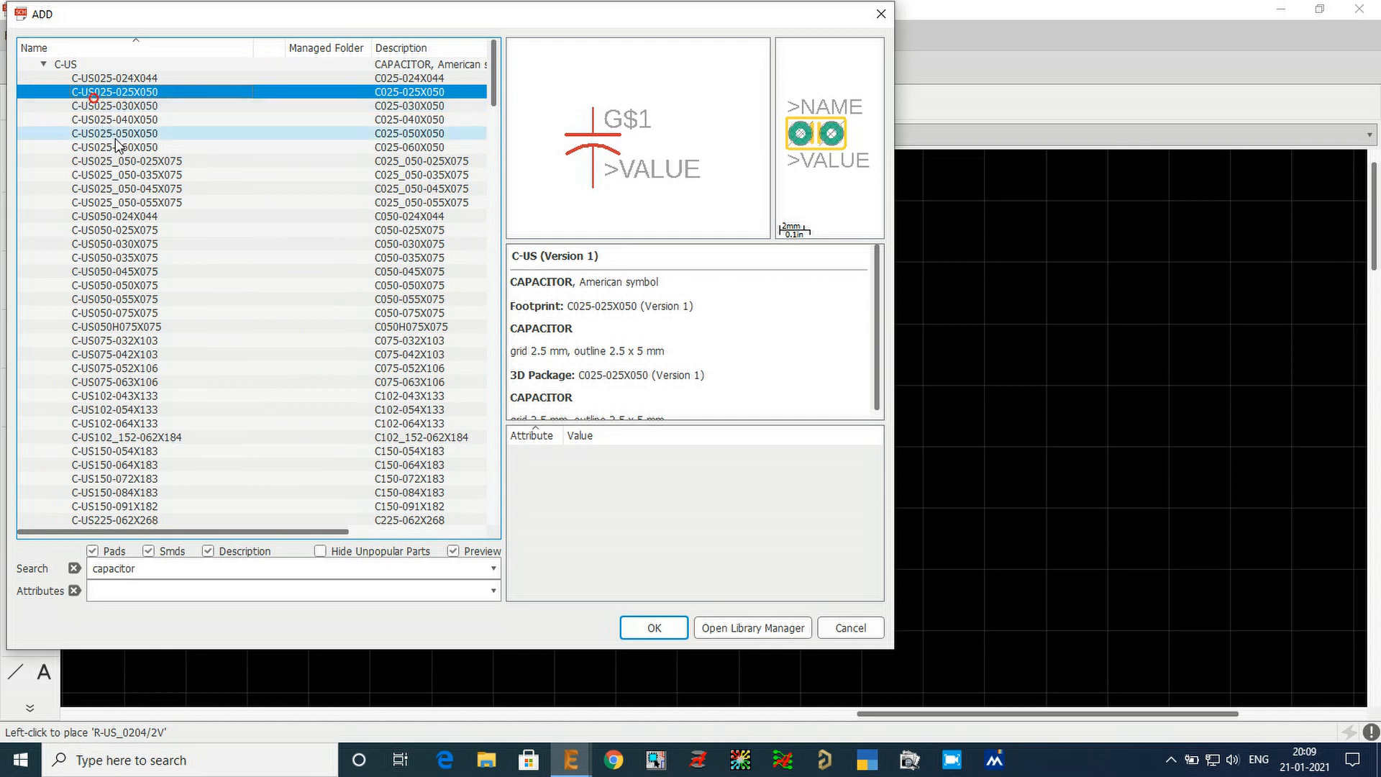
- Place one C-US025-025X050 capacitor to the right of resistor R1 and return to the part library
{"action": "left_click", "coordinate": [652, 628]}
{"action": "scroll", "coordinate": [676, 352], "scroll_direction": "down", "scroll_amount": 2}
{"action": "left_click", "coordinate": [650, 359]}
{"action": "key", "text": "Escape"}
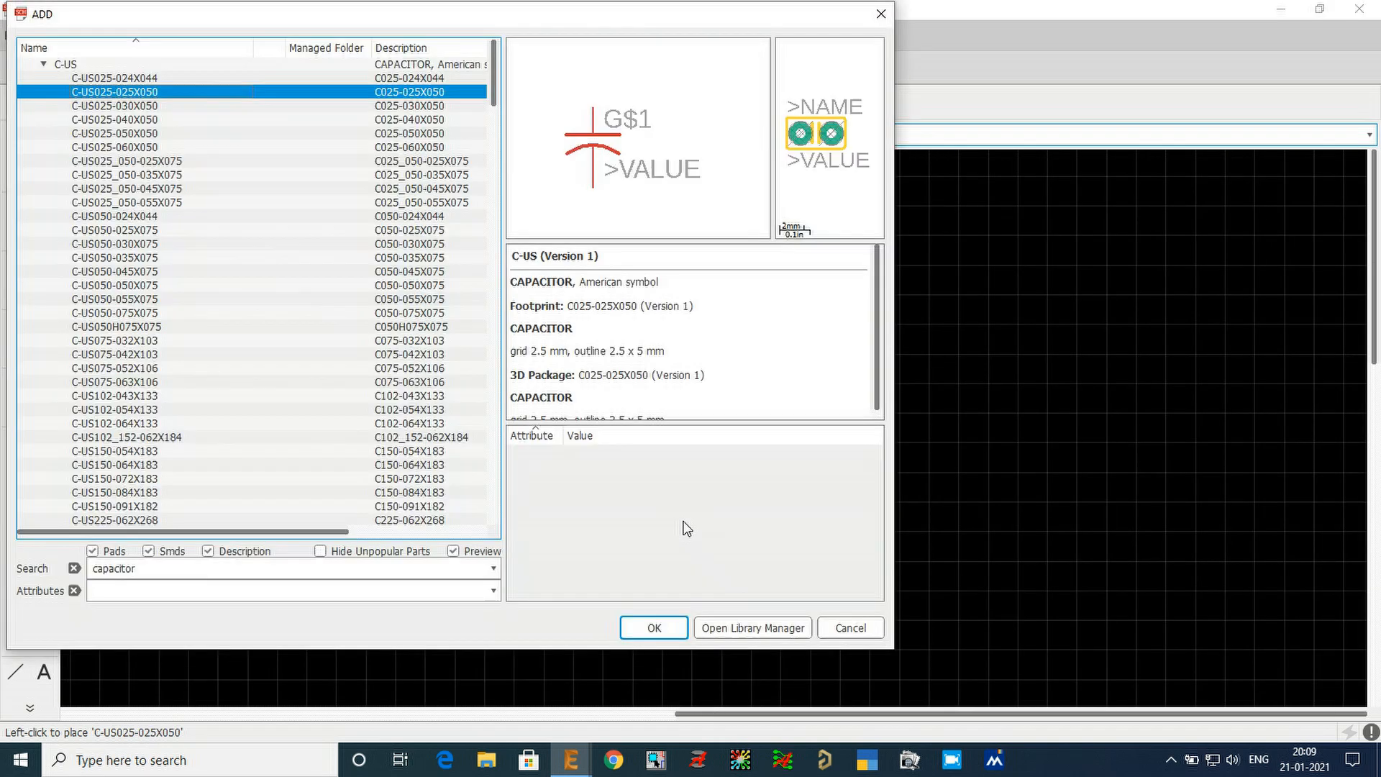
- Place one 12PF-0603-50V-5% capacitor from the SparkFun-Capacitors library to the lower right of C1 and end part placement
{"action": "scroll", "coordinate": [192, 378], "scroll_direction": "down", "scroll_amount": 20}
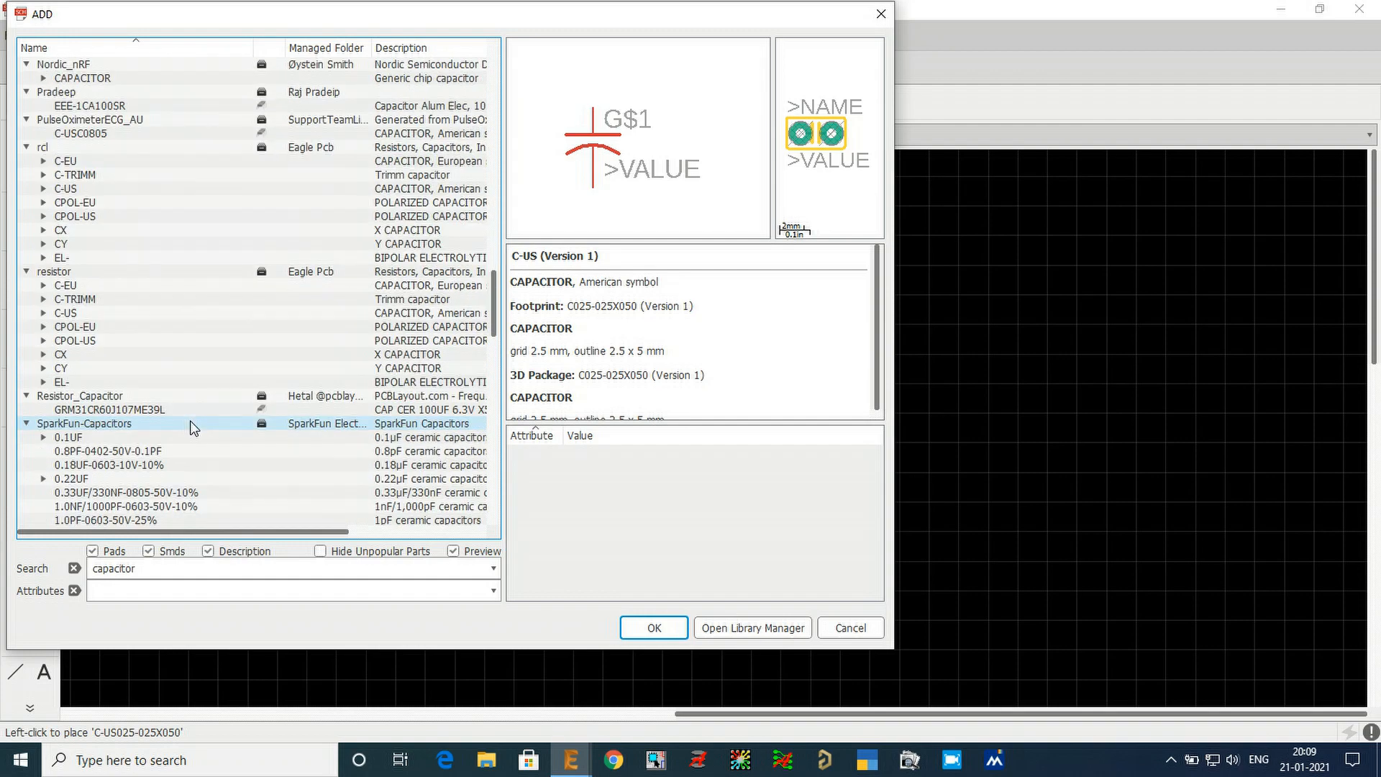
{"action": "scroll", "coordinate": [189, 430], "scroll_direction": "down", "scroll_amount": 8}
{"action": "double_click", "coordinate": [136, 412]}
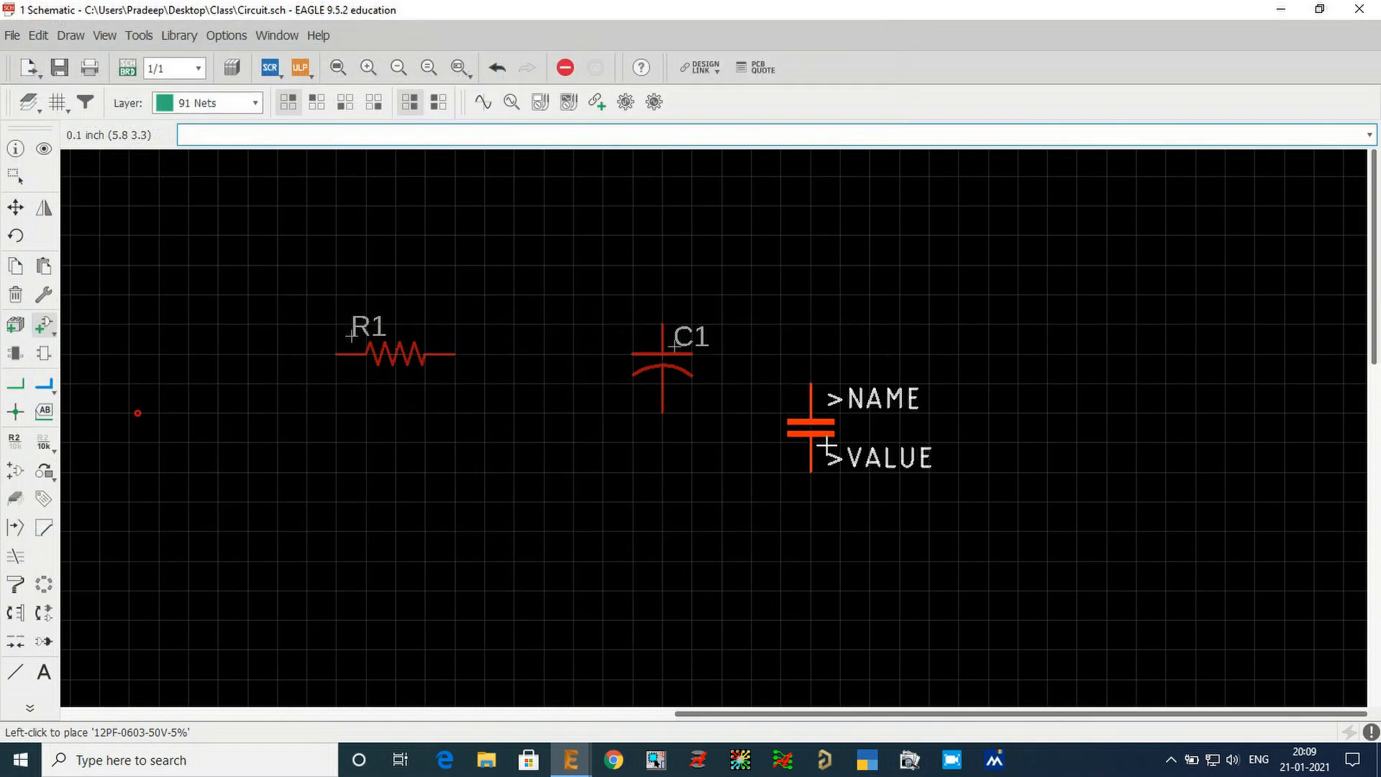
{"action": "left_click", "coordinate": [909, 477]}
{"action": "key", "text": "Escape"}
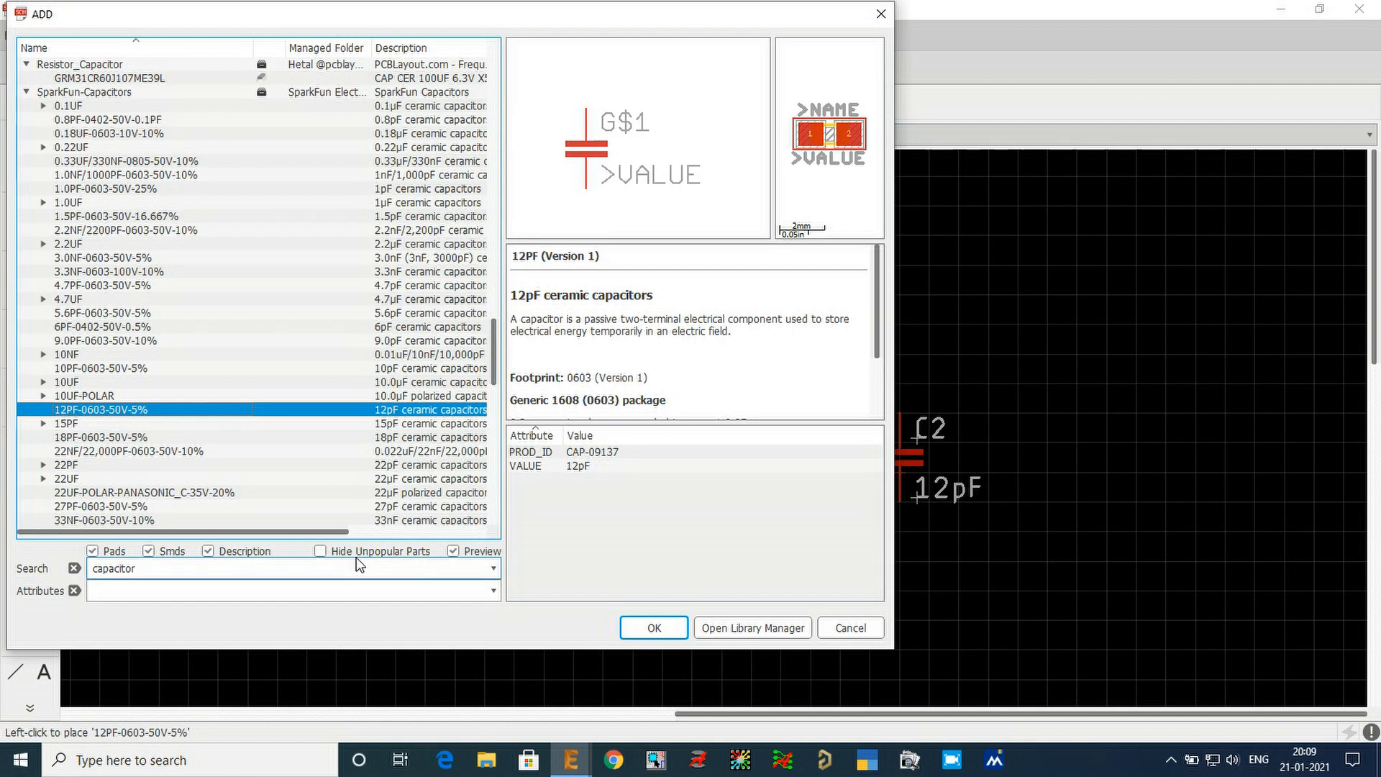
{"action": "key", "text": "Escape"}
{"action": "scroll", "coordinate": [795, 315], "scroll_direction": "down", "scroll_amount": 3}
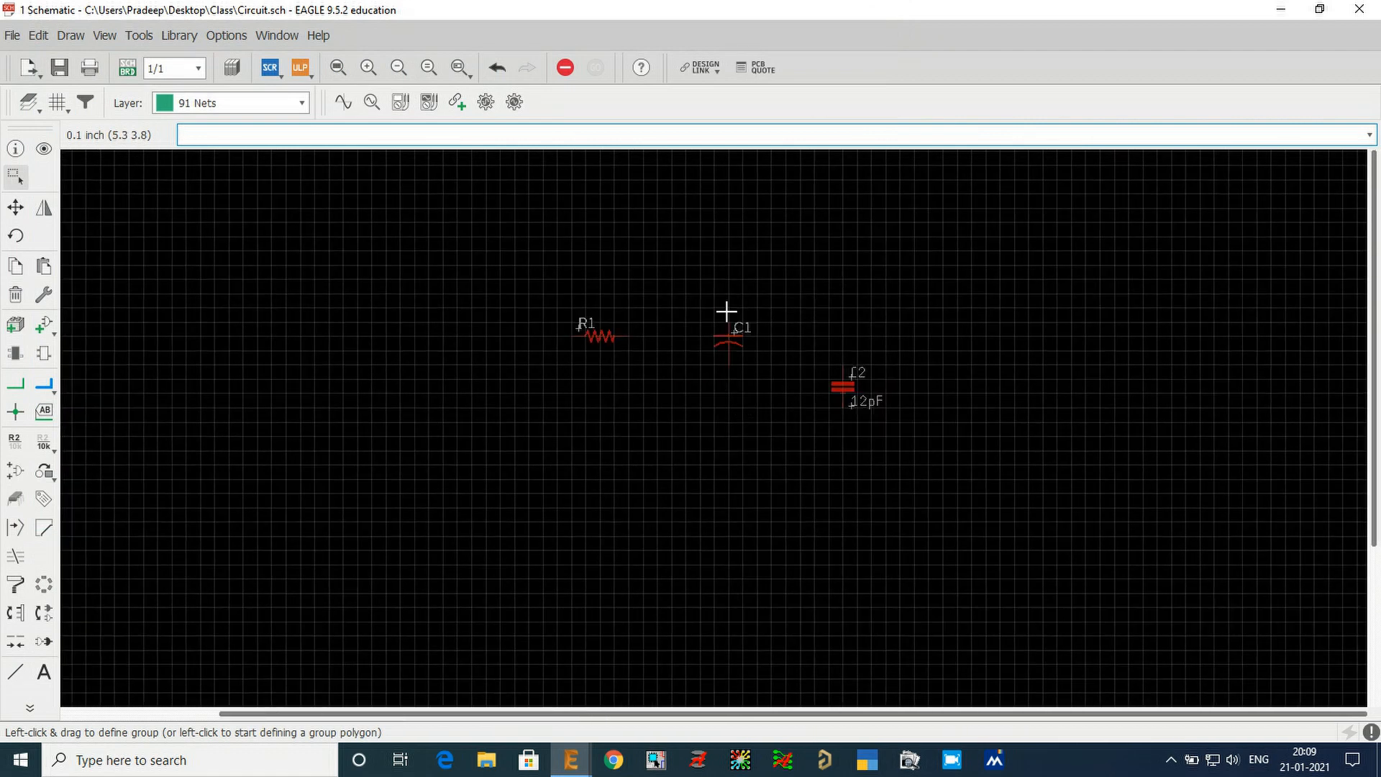
- Move resistor R1 through several trial positions and place it one grid square left and one up from its starting position
{"action": "scroll", "coordinate": [707, 295], "scroll_direction": "up", "scroll_amount": 3}
{"action": "scroll", "coordinate": [891, 333], "scroll_direction": "up", "scroll_amount": 1}
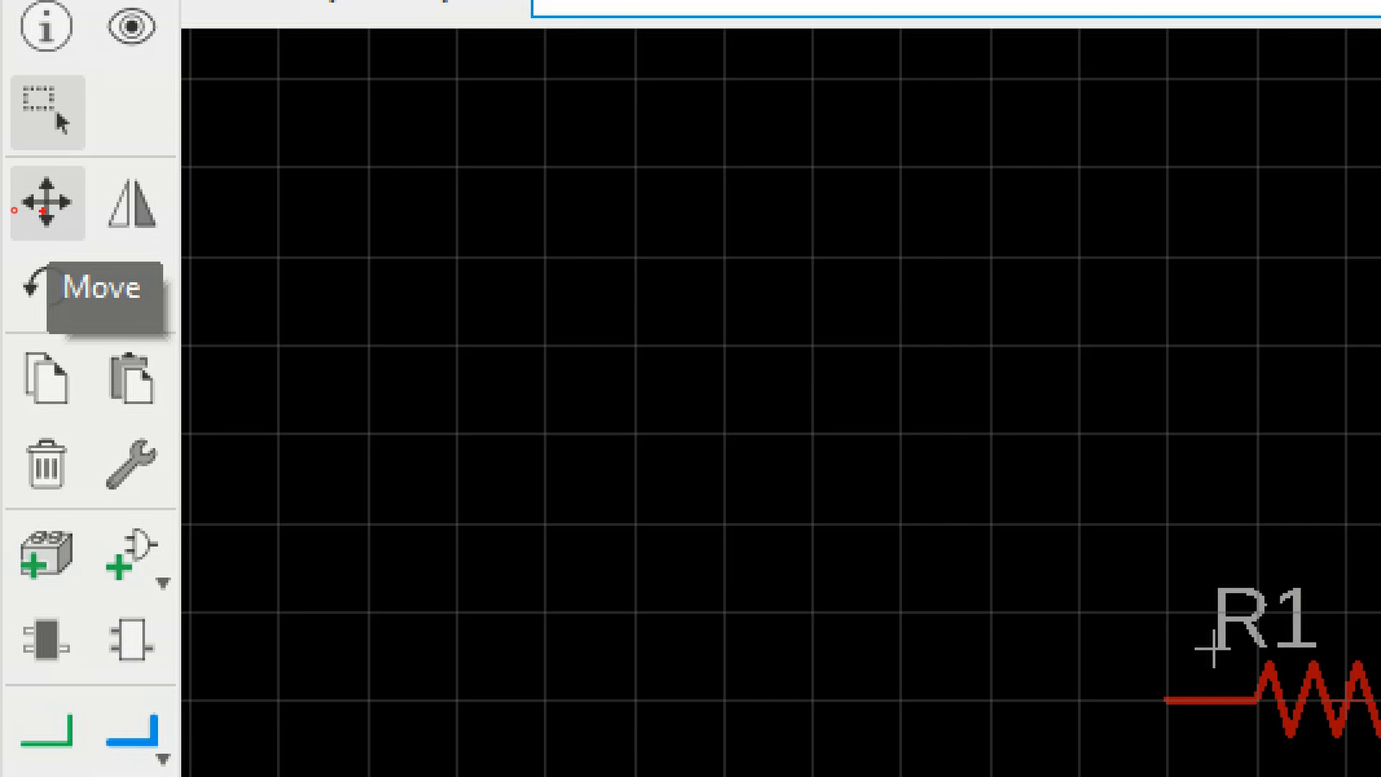
{"action": "left_click", "coordinate": [5, 212]}
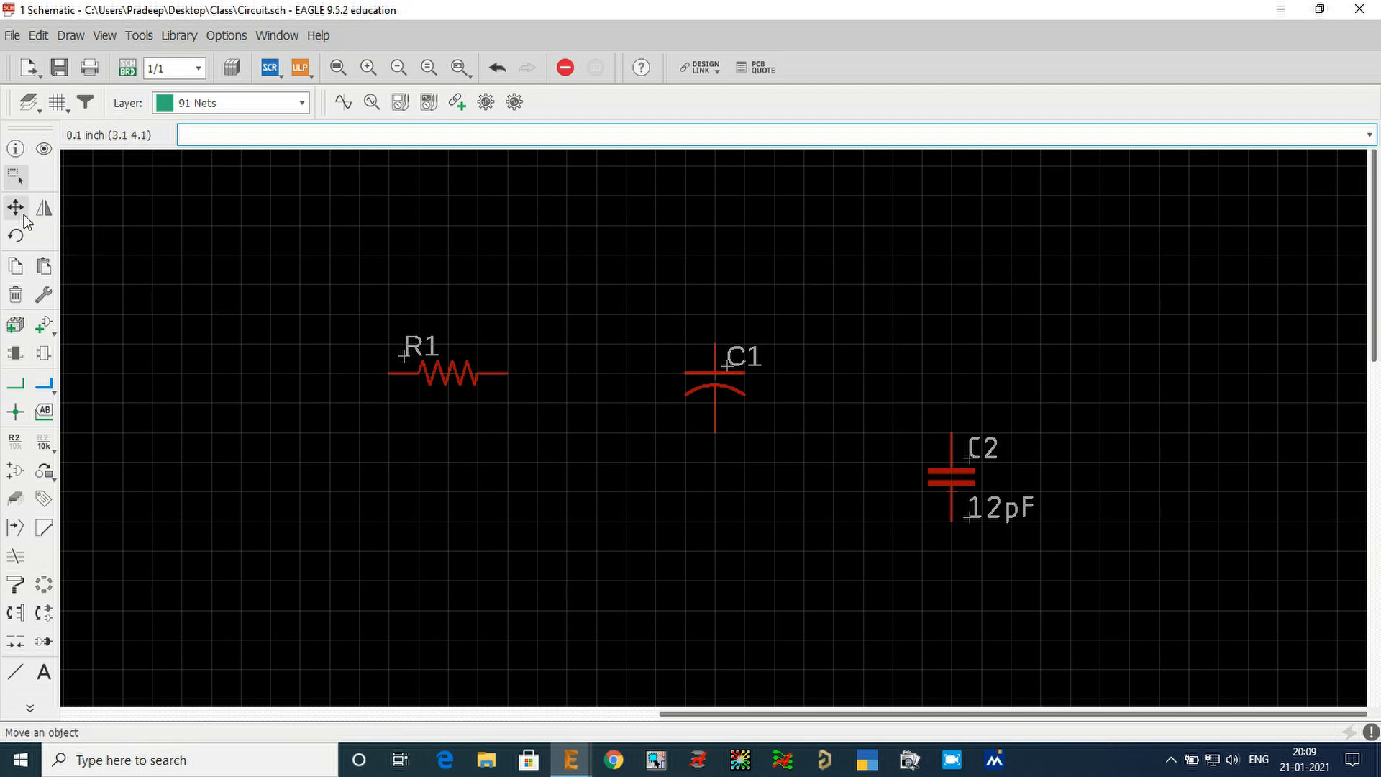
{"action": "left_click", "coordinate": [16, 209]}
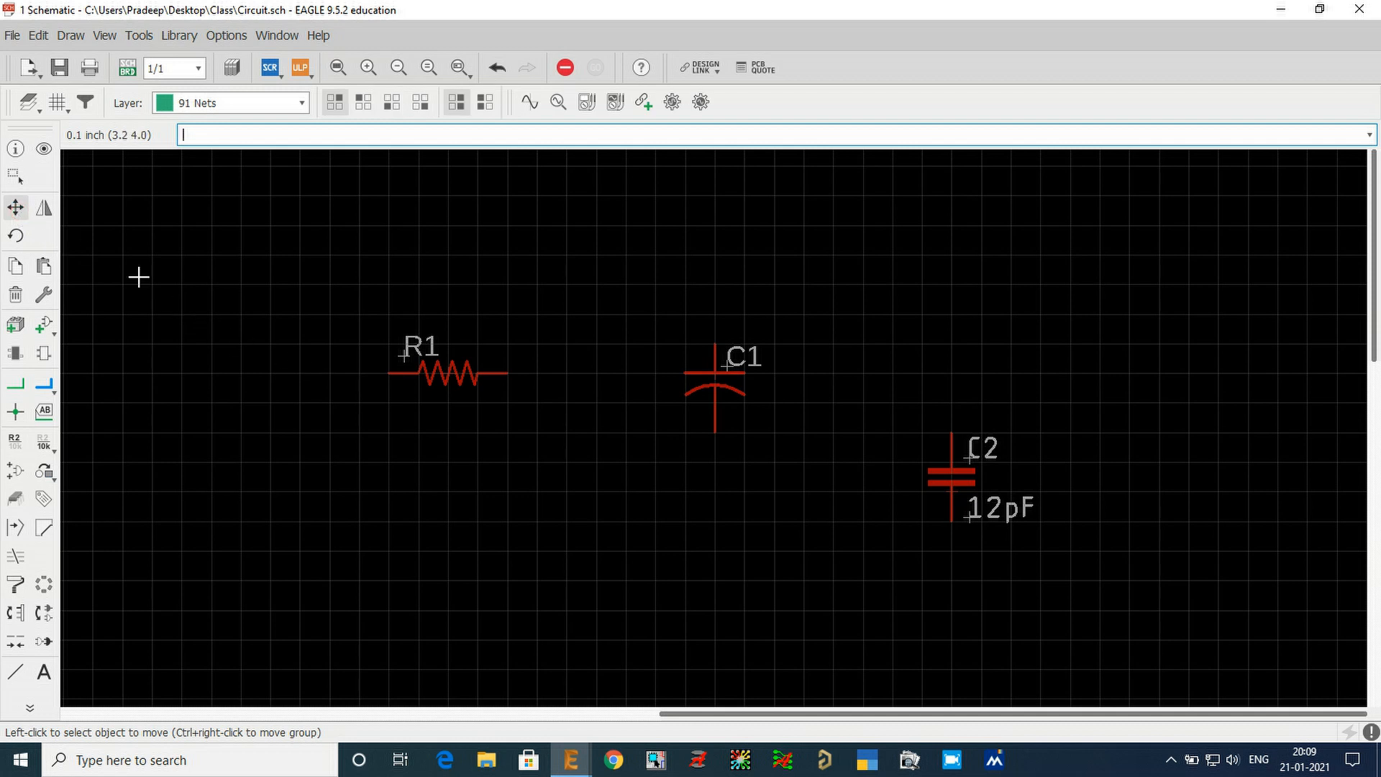
{"action": "left_click", "coordinate": [446, 373]}
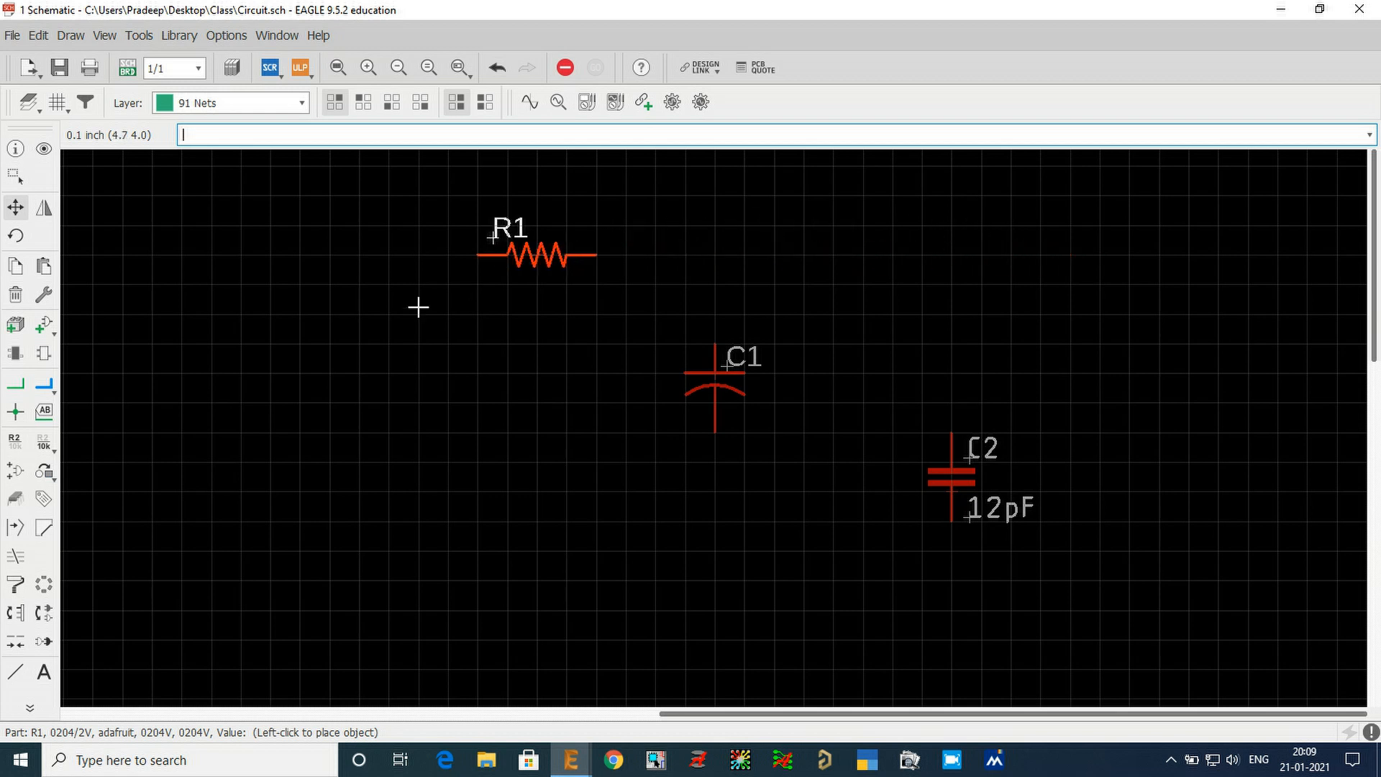
{"action": "left_click", "coordinate": [390, 392]}
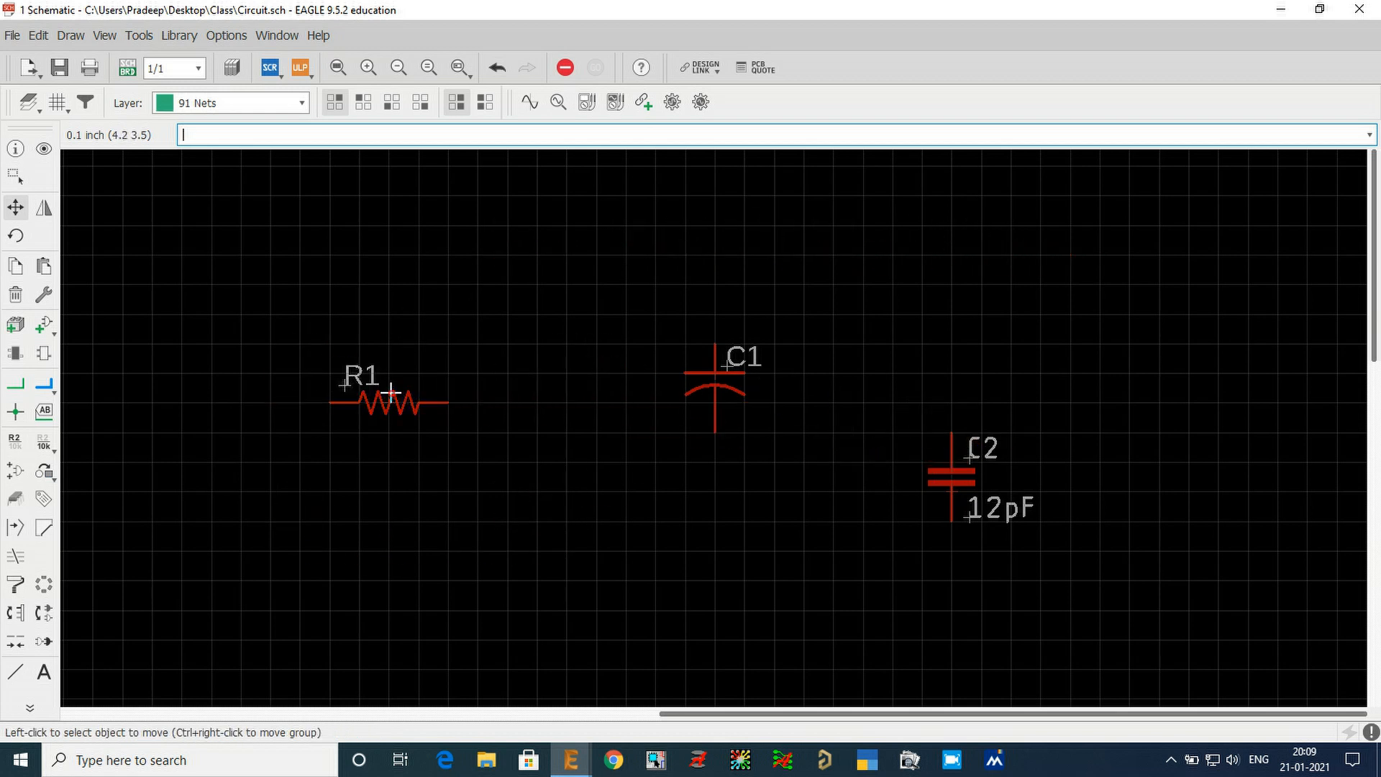
{"action": "left_click", "coordinate": [377, 398]}
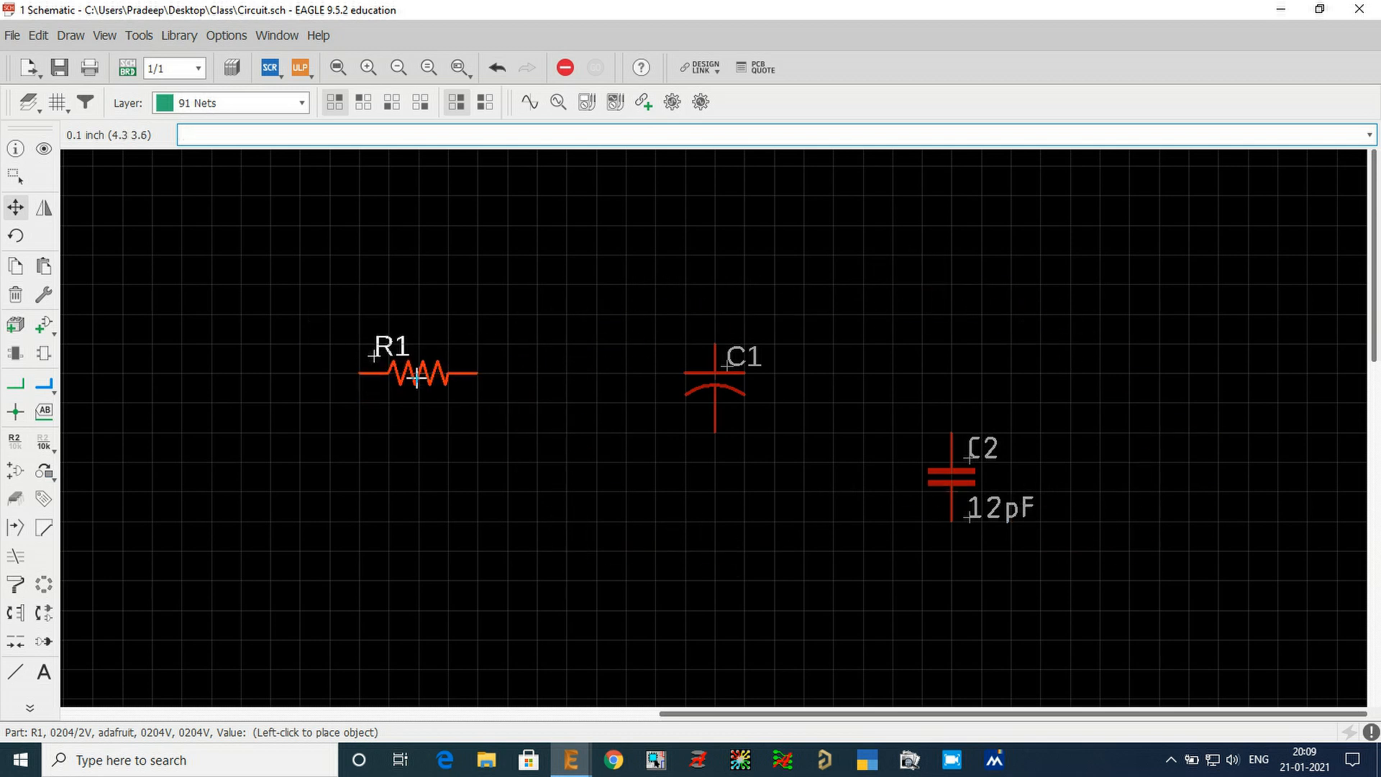
{"action": "left_click", "coordinate": [416, 377]}
{"action": "left_click", "coordinate": [416, 377]}
{"action": "left_click", "coordinate": [466, 338]}
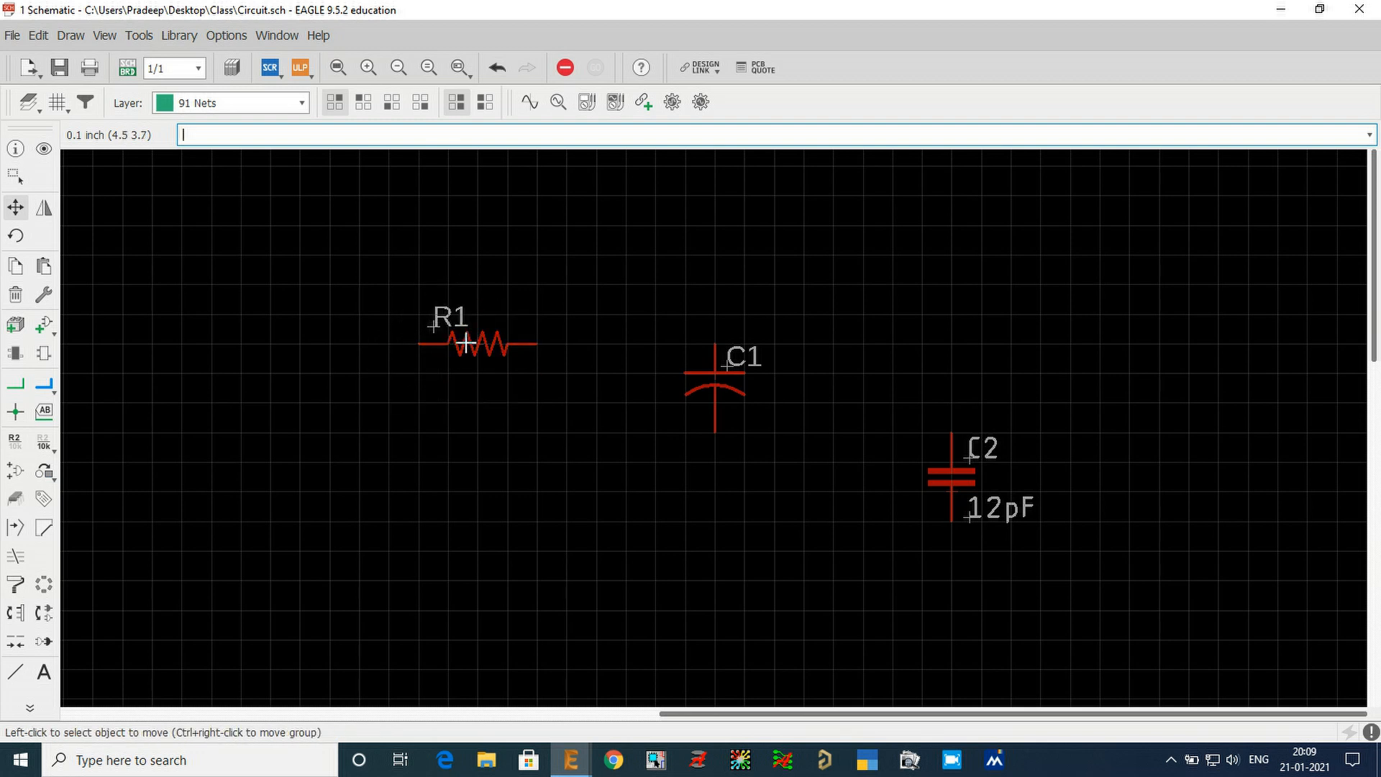
{"action": "left_click", "coordinate": [467, 344]}
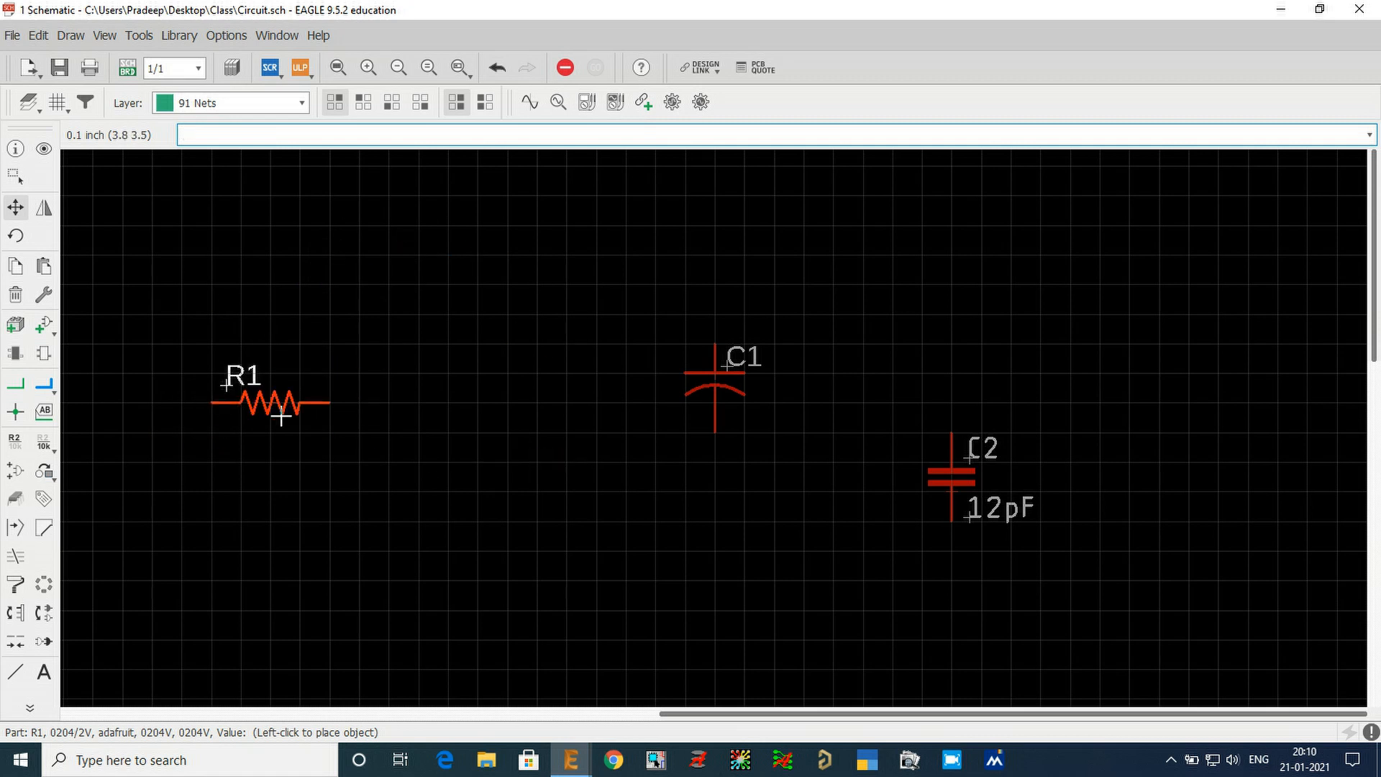
{"action": "left_click", "coordinate": [357, 407]}
{"action": "left_click", "coordinate": [354, 403]}
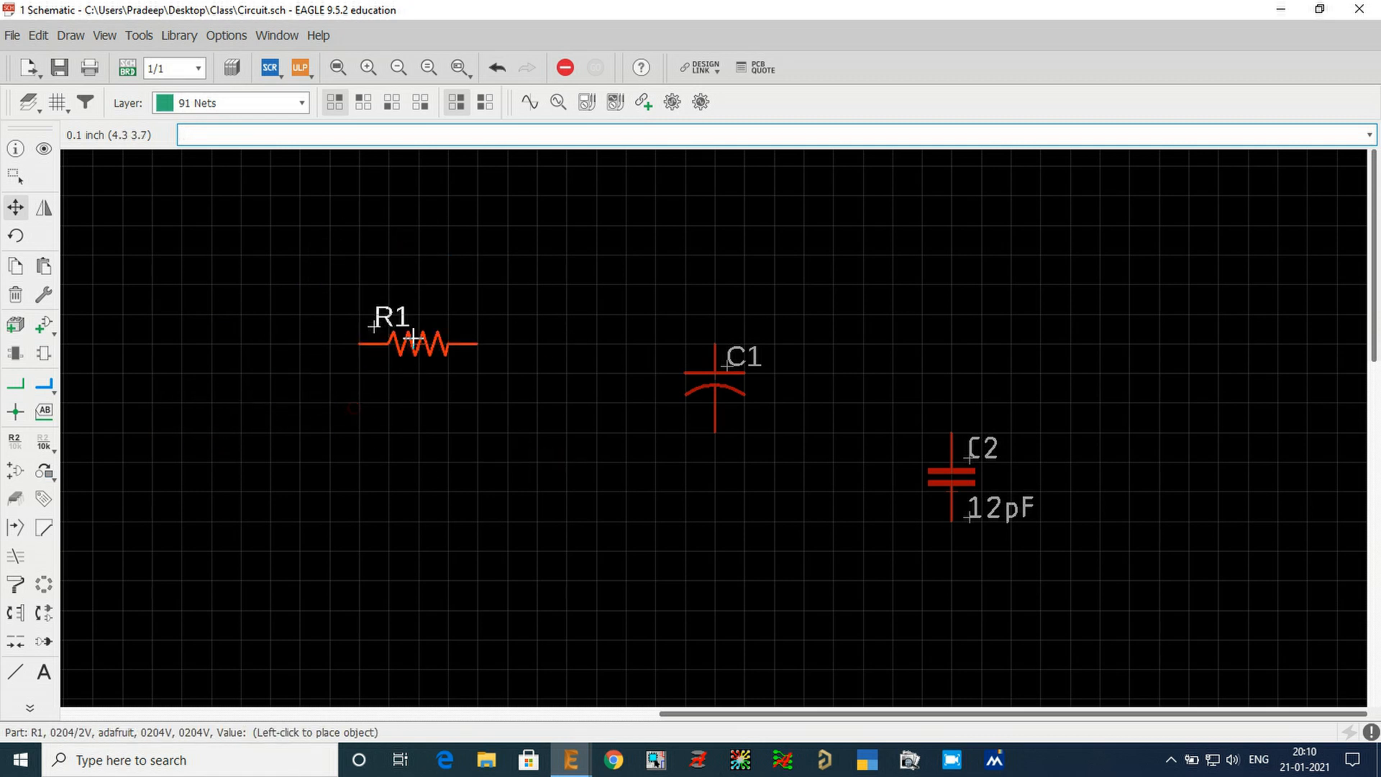
{"action": "left_click", "coordinate": [414, 341]}
- Move C1 one grid square left and one down, and move C2 one grid square left and three up
{"action": "left_click", "coordinate": [715, 374]}
{"action": "left_click", "coordinate": [683, 397]}
{"action": "left_click", "coordinate": [947, 495]}
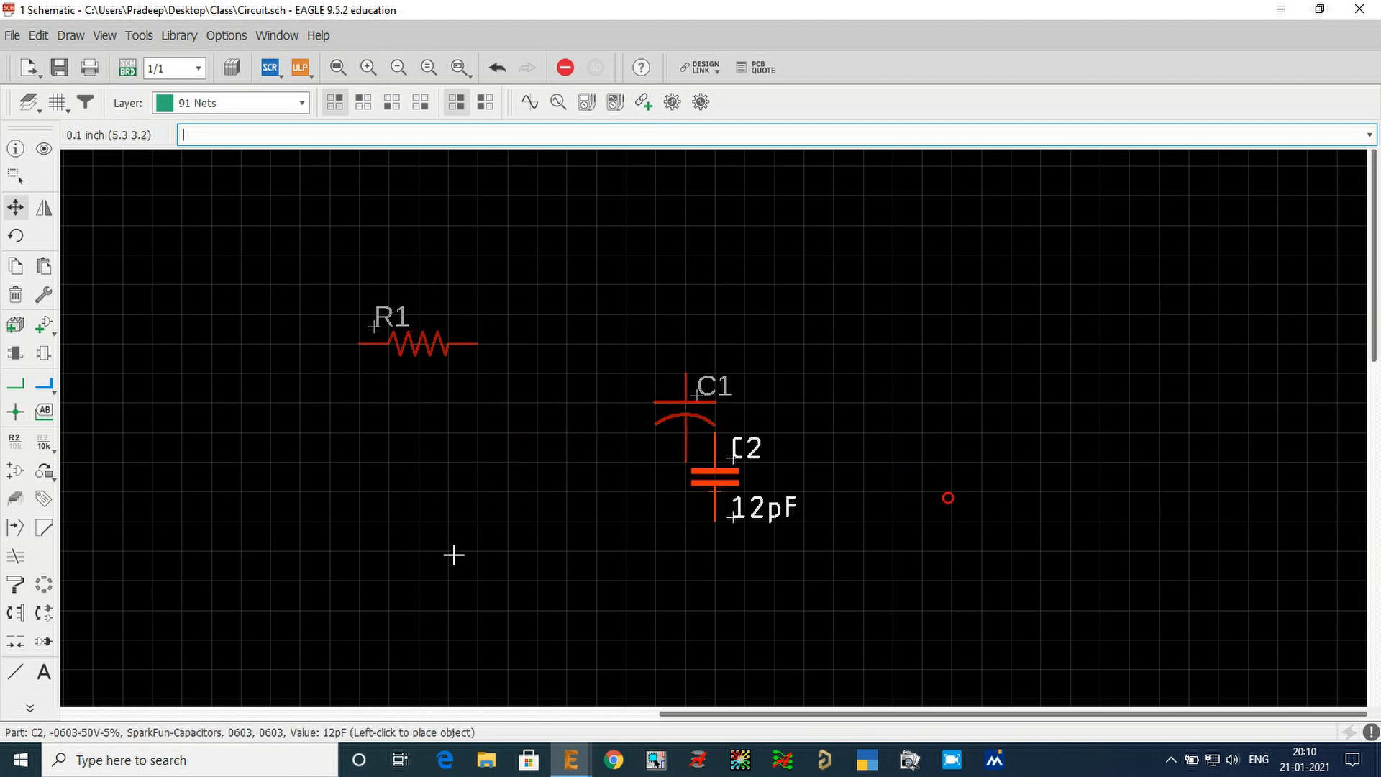
{"action": "left_click", "coordinate": [924, 394]}
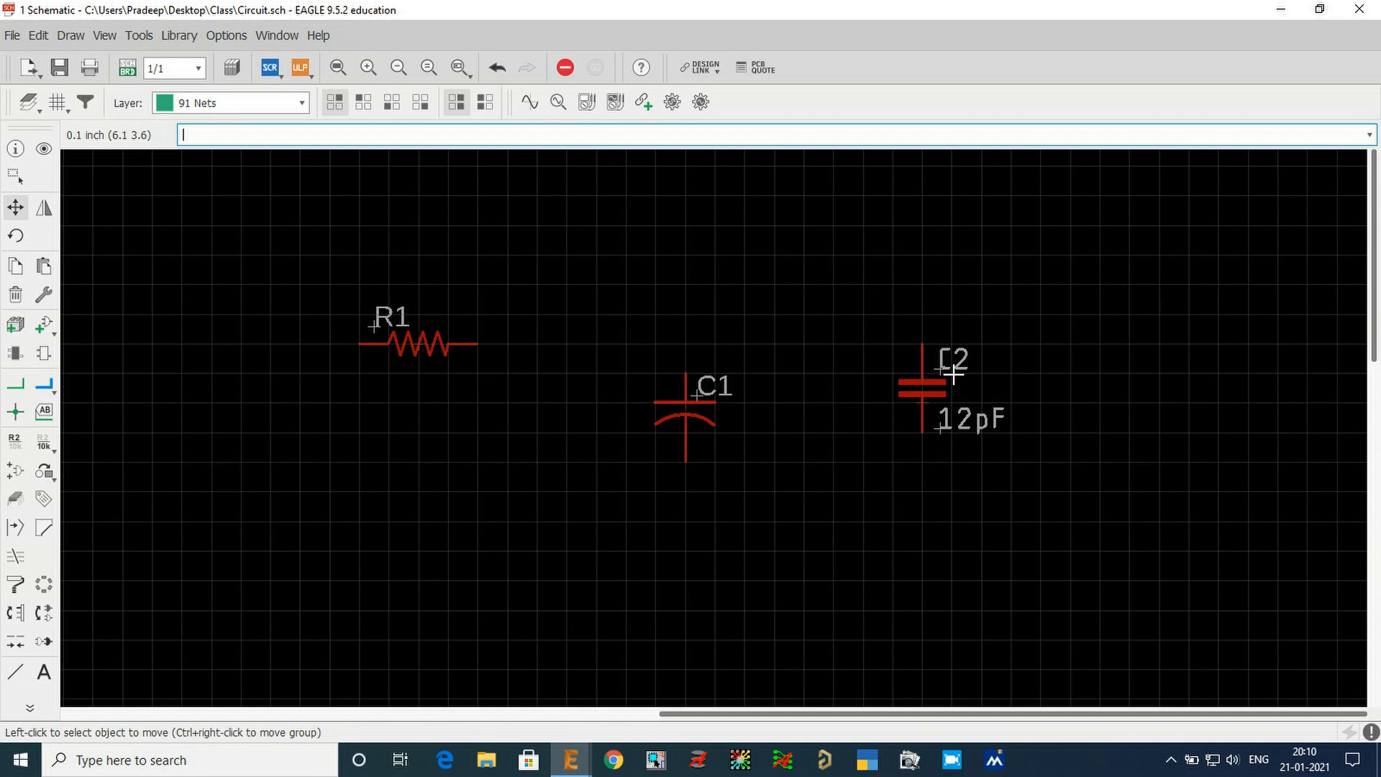
- Move capacitor C2 one grid square to the right, picking it up near its origin cross
{"action": "scroll", "coordinate": [953, 372], "scroll_direction": "up", "scroll_amount": 3}
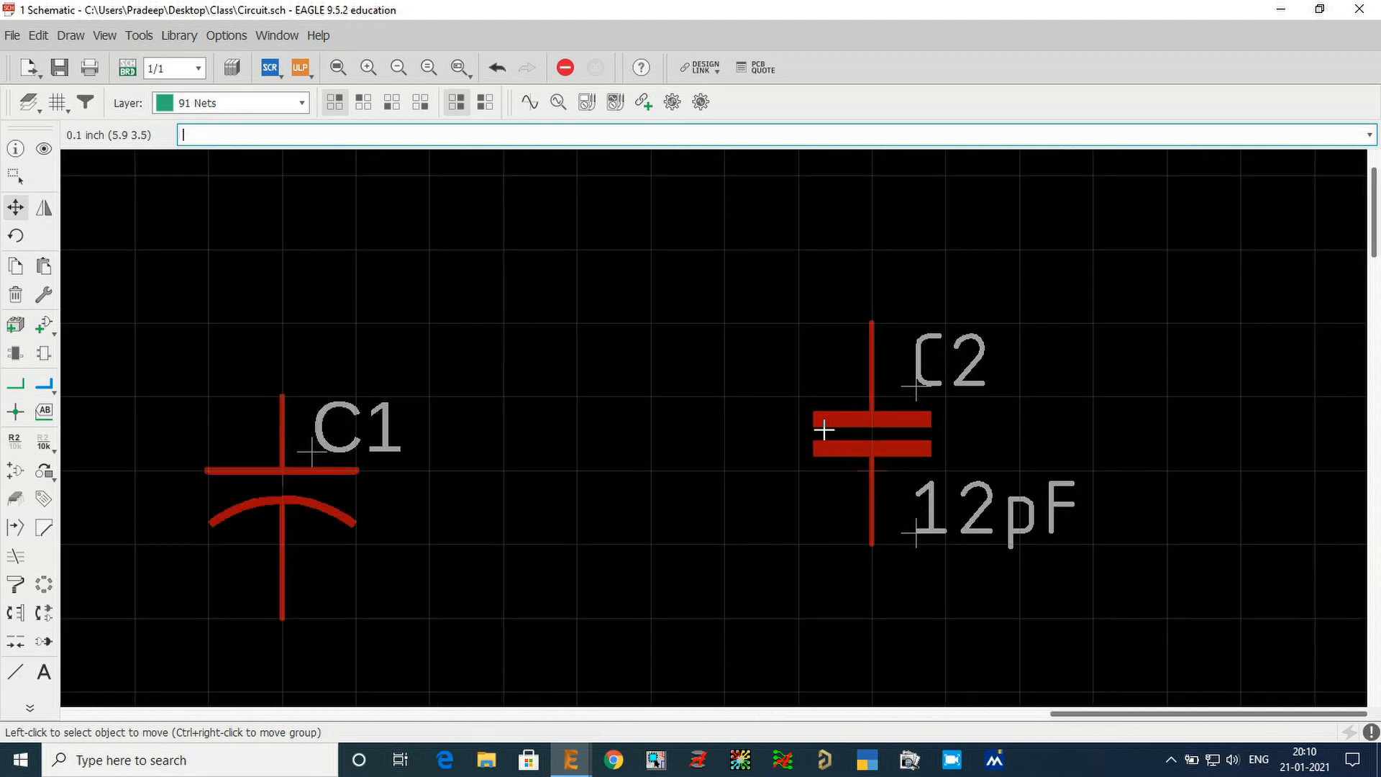
{"action": "scroll", "coordinate": [1122, 443], "scroll_direction": "up", "scroll_amount": 3}
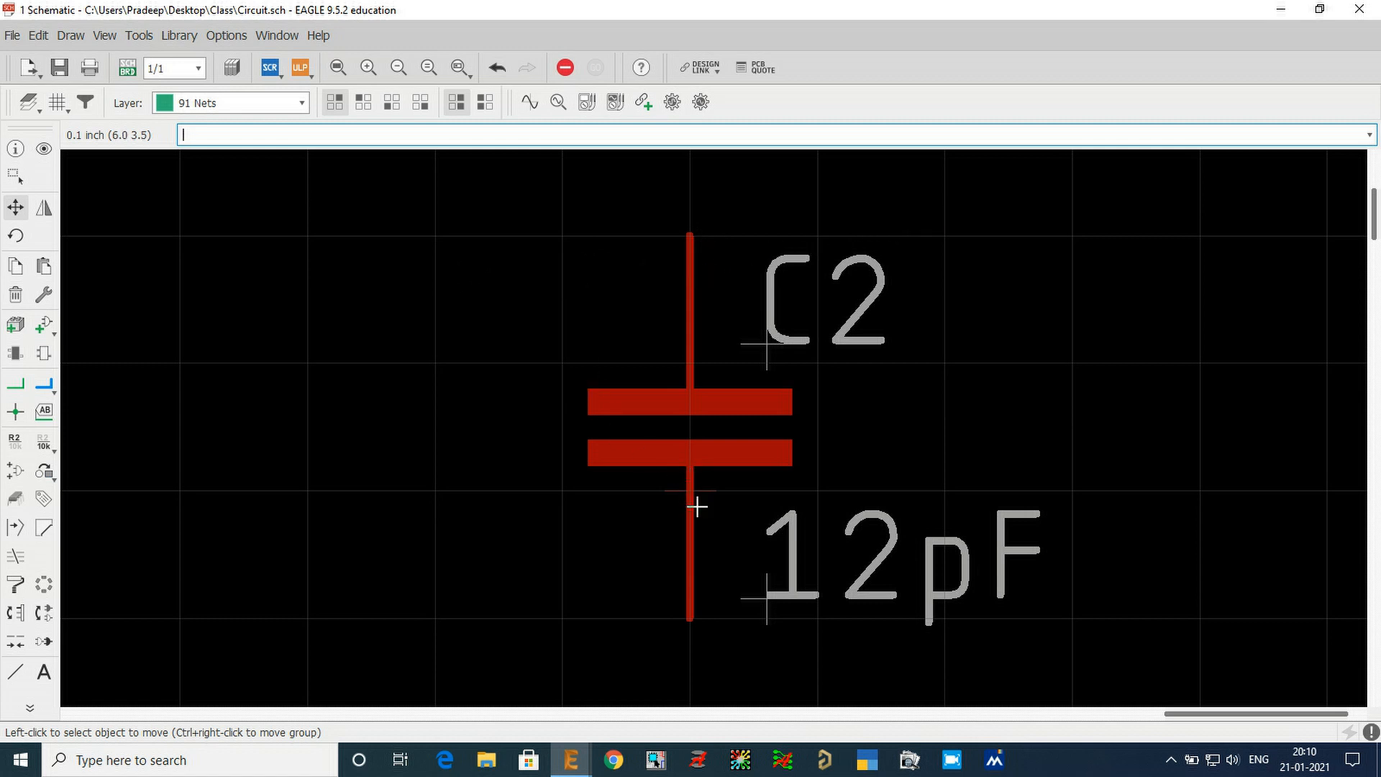
{"action": "scroll", "coordinate": [695, 502], "scroll_direction": "up", "scroll_amount": 3}
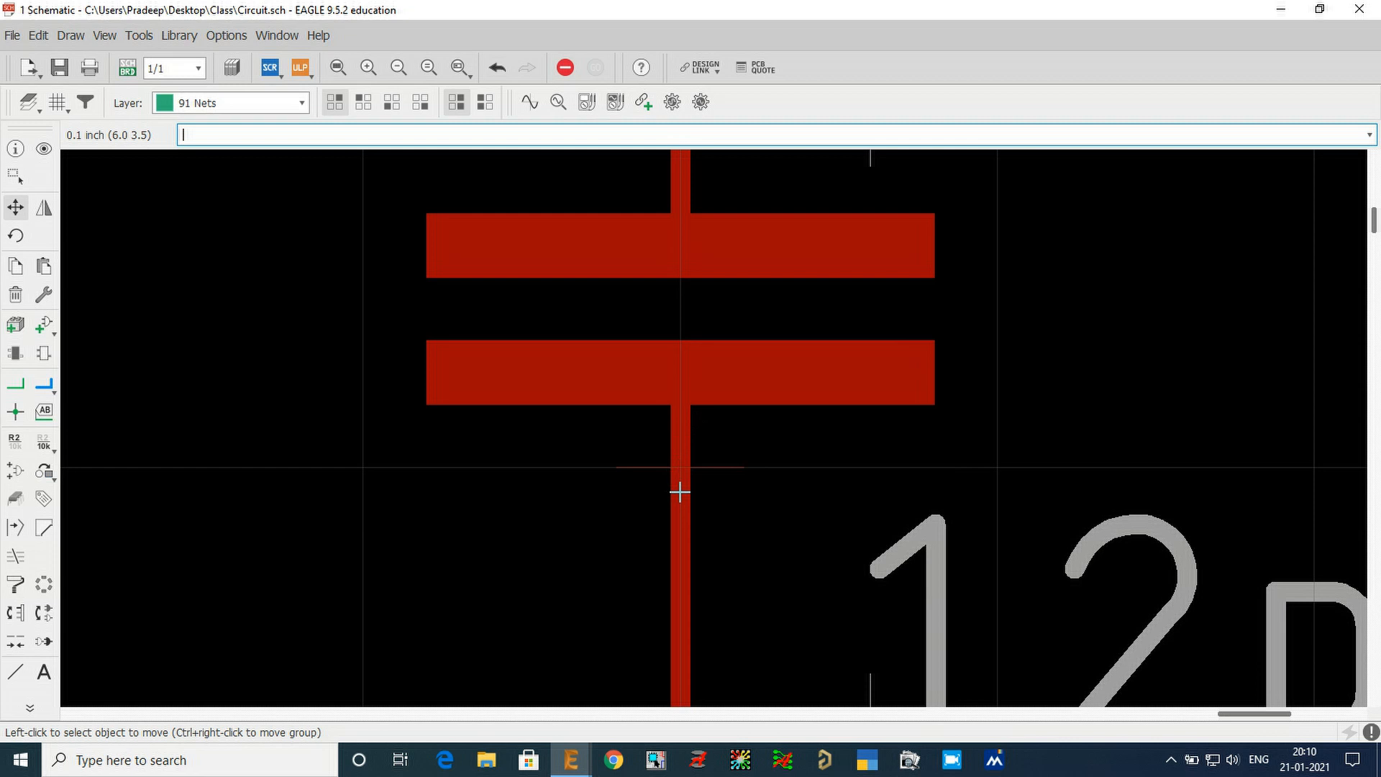
{"action": "scroll", "coordinate": [682, 463], "scroll_direction": "down", "scroll_amount": 3}
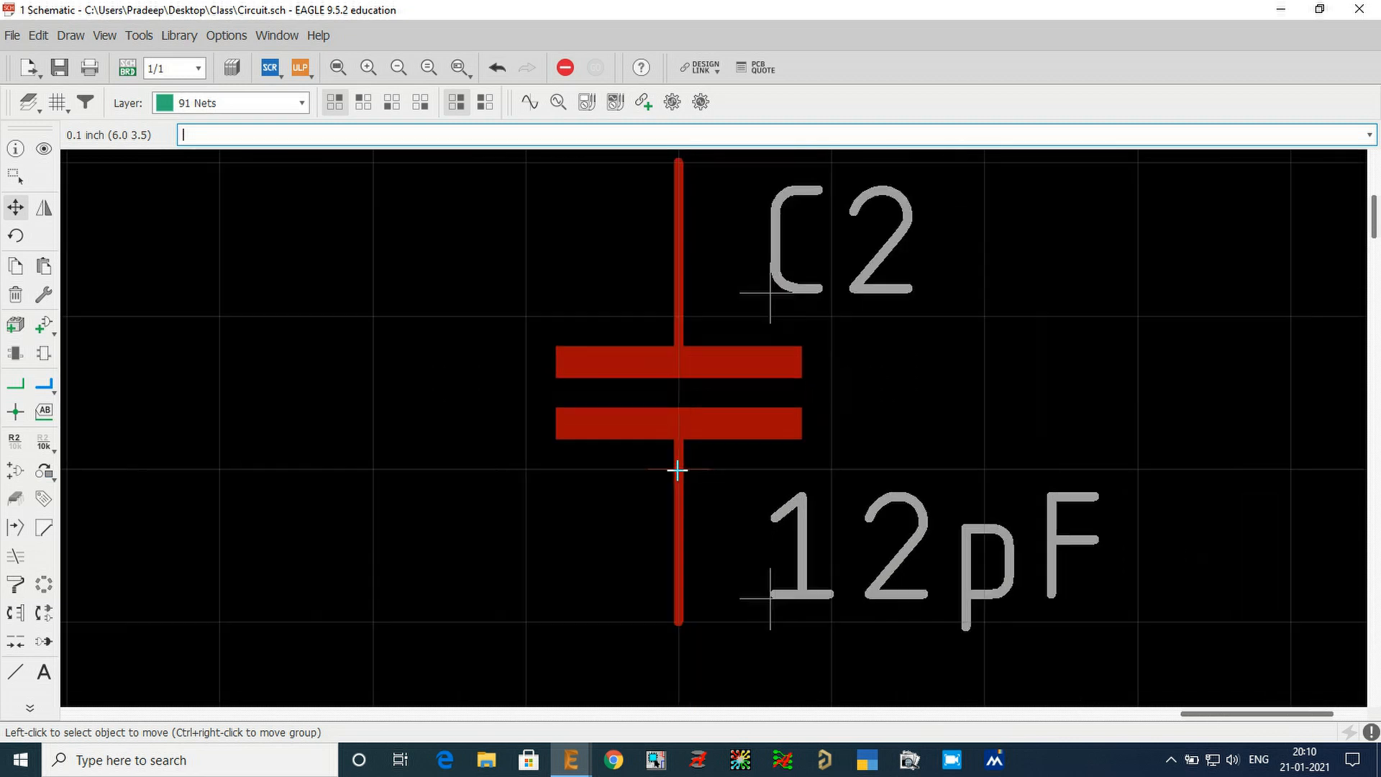
{"action": "left_click", "coordinate": [656, 469]}
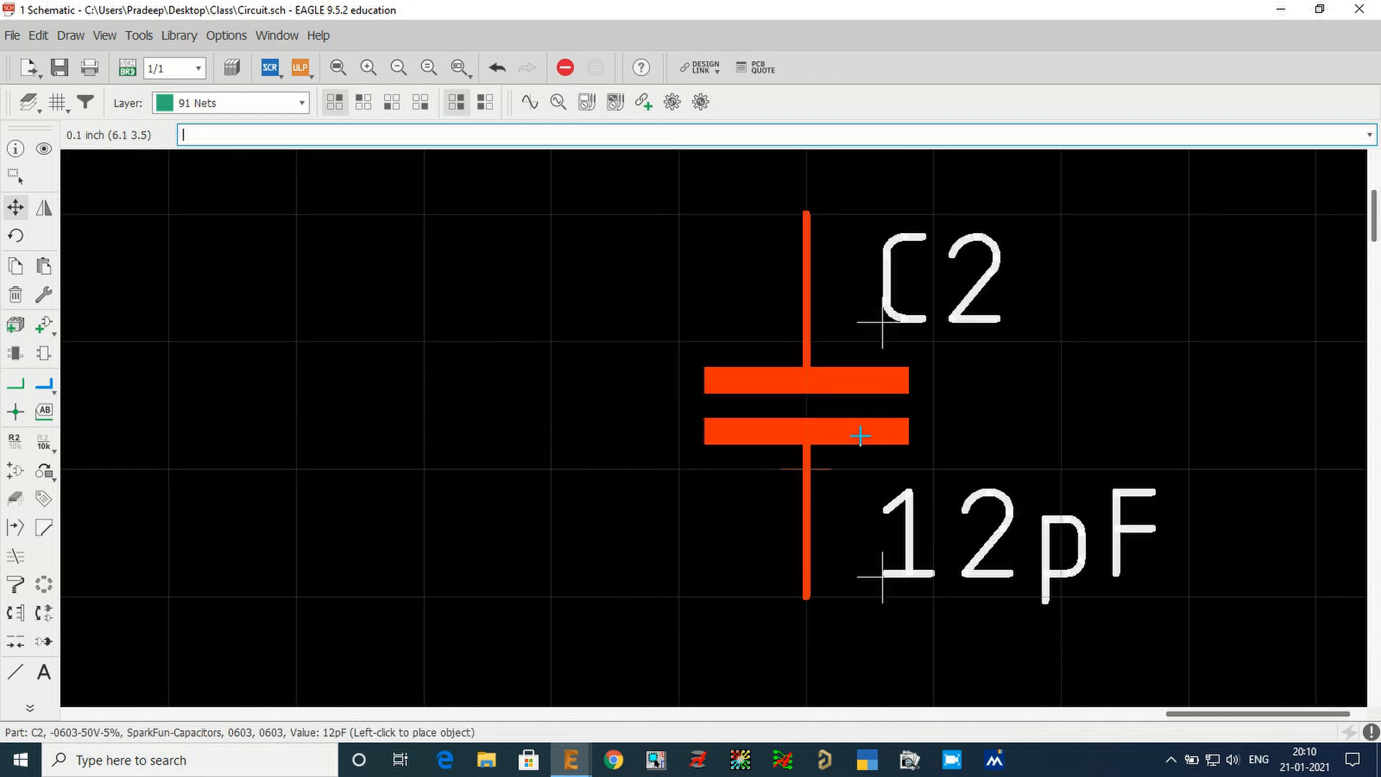
{"action": "left_click", "coordinate": [796, 429]}
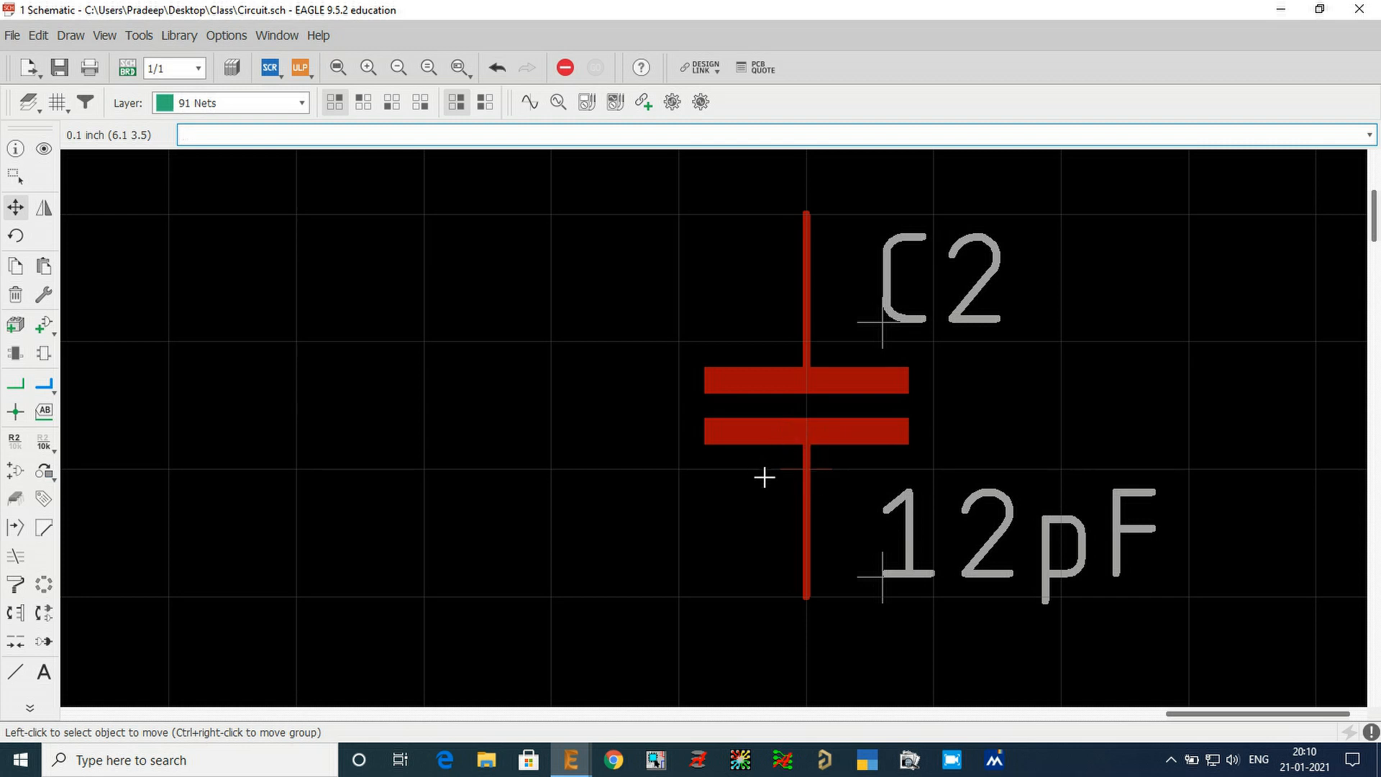
- Pick up C2's name label, value label and symbol by their origin crosses and set each back in place
{"action": "left_click", "coordinate": [890, 324]}
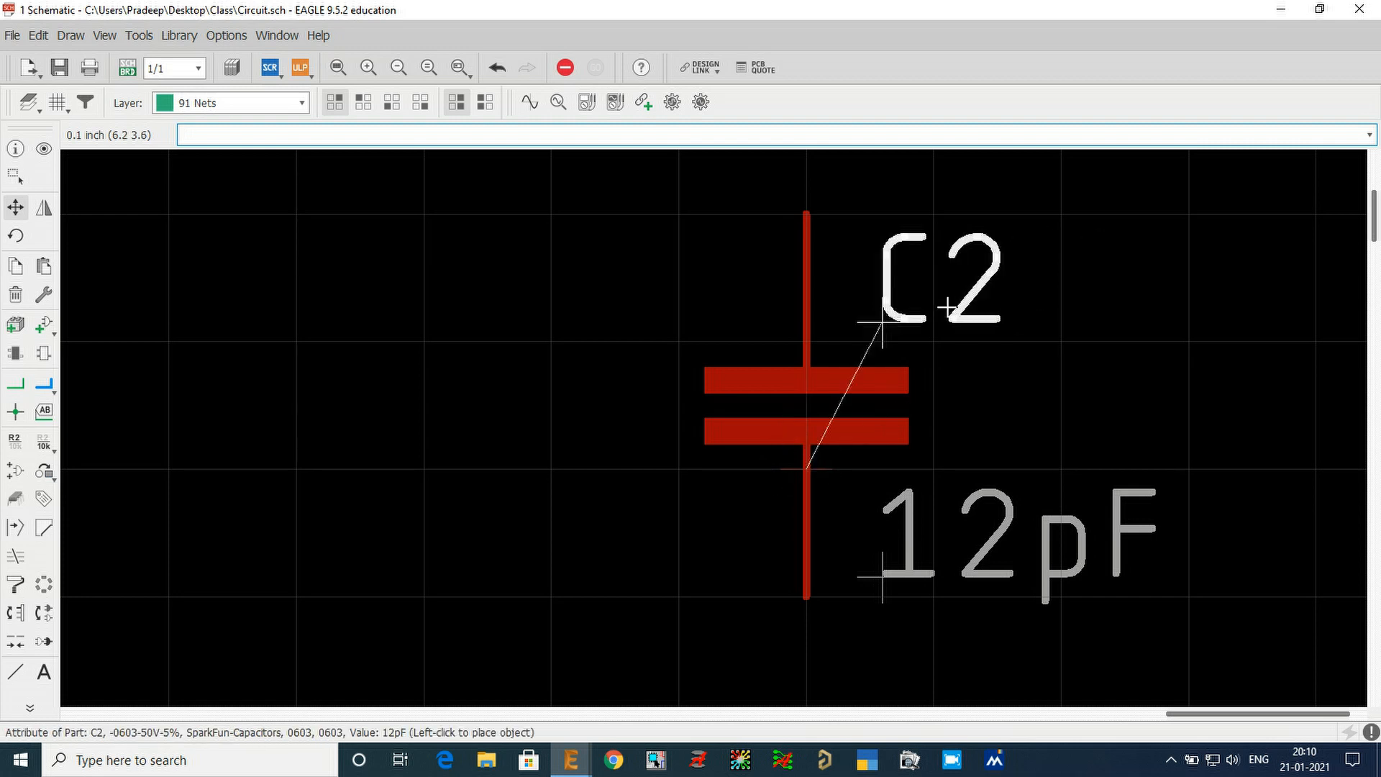
{"action": "left_click", "coordinate": [972, 306]}
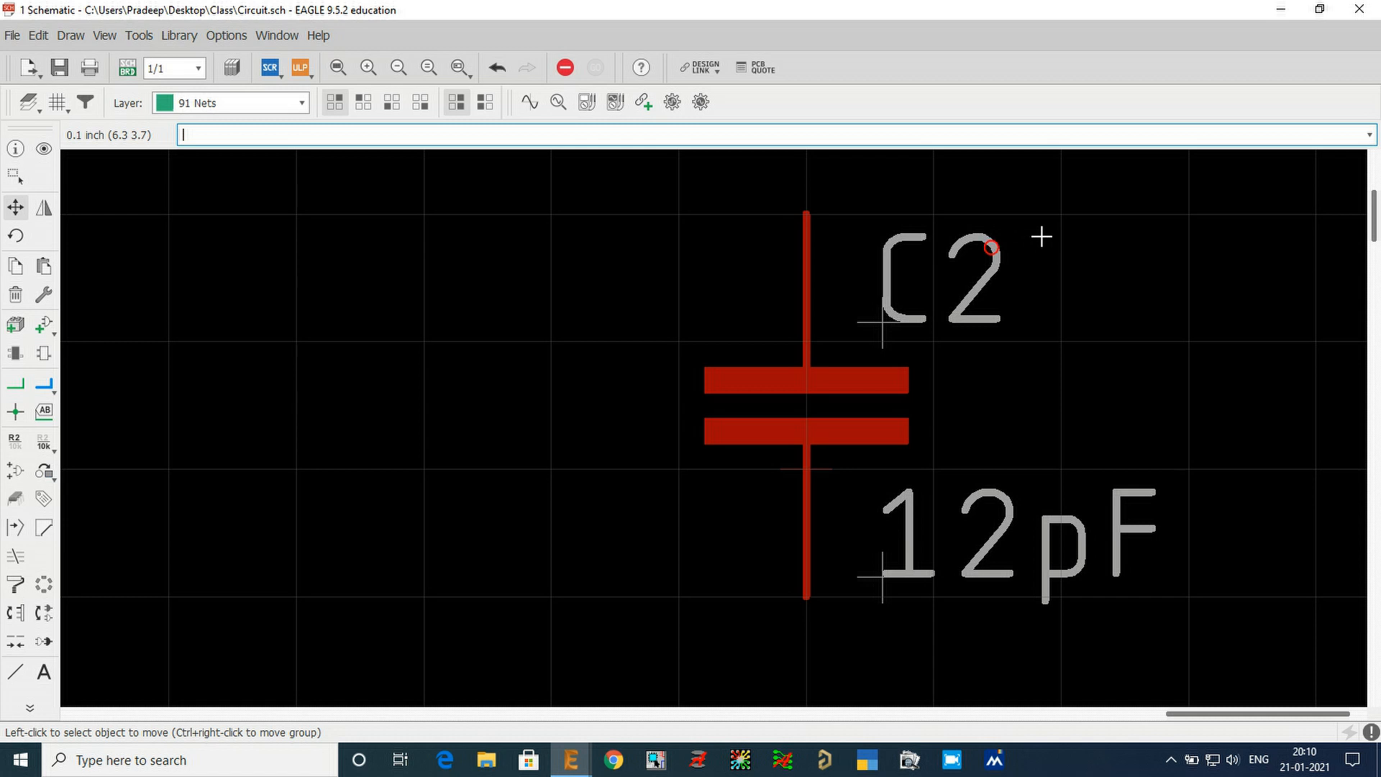
{"action": "left_click", "coordinate": [883, 321]}
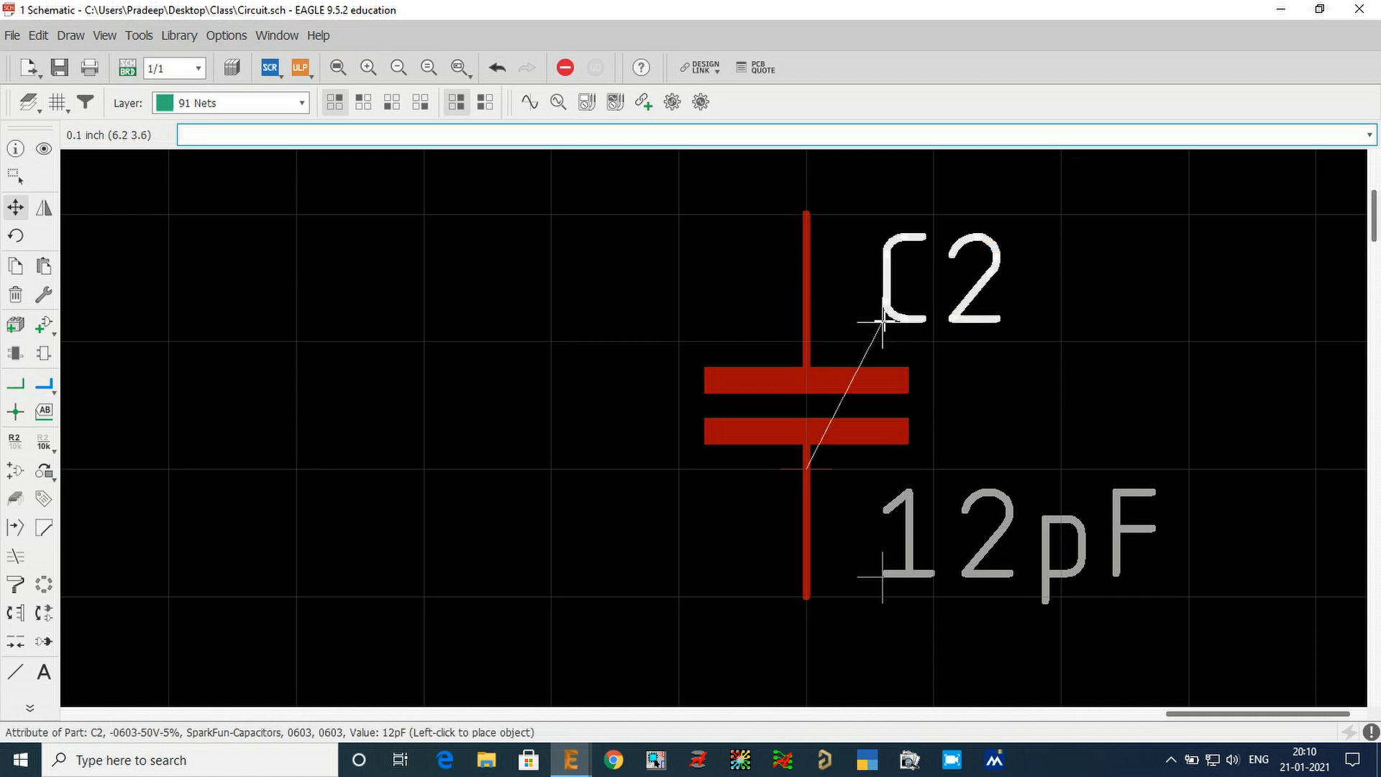
{"action": "left_click", "coordinate": [960, 316]}
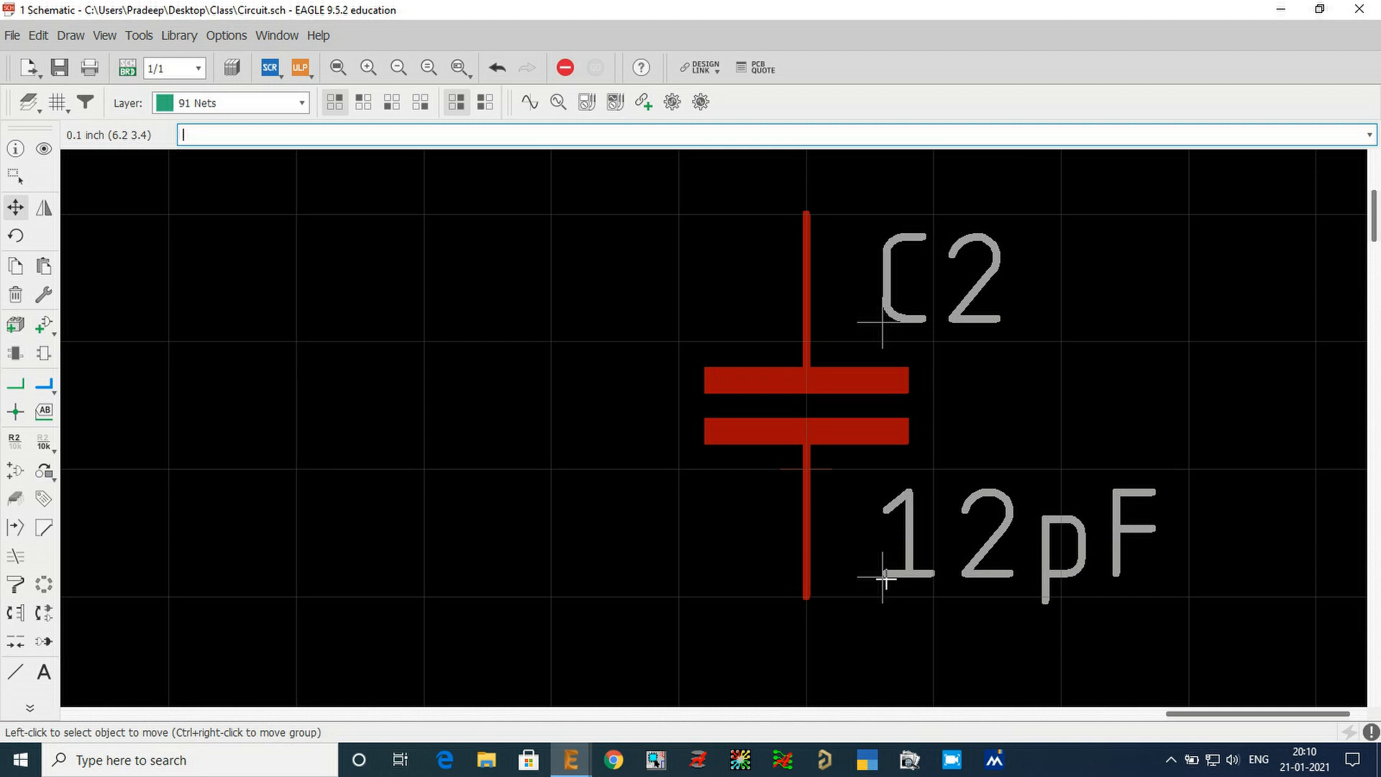
{"action": "left_click", "coordinate": [886, 579]}
{"action": "left_click", "coordinate": [920, 589]}
{"action": "left_click", "coordinate": [810, 471]}
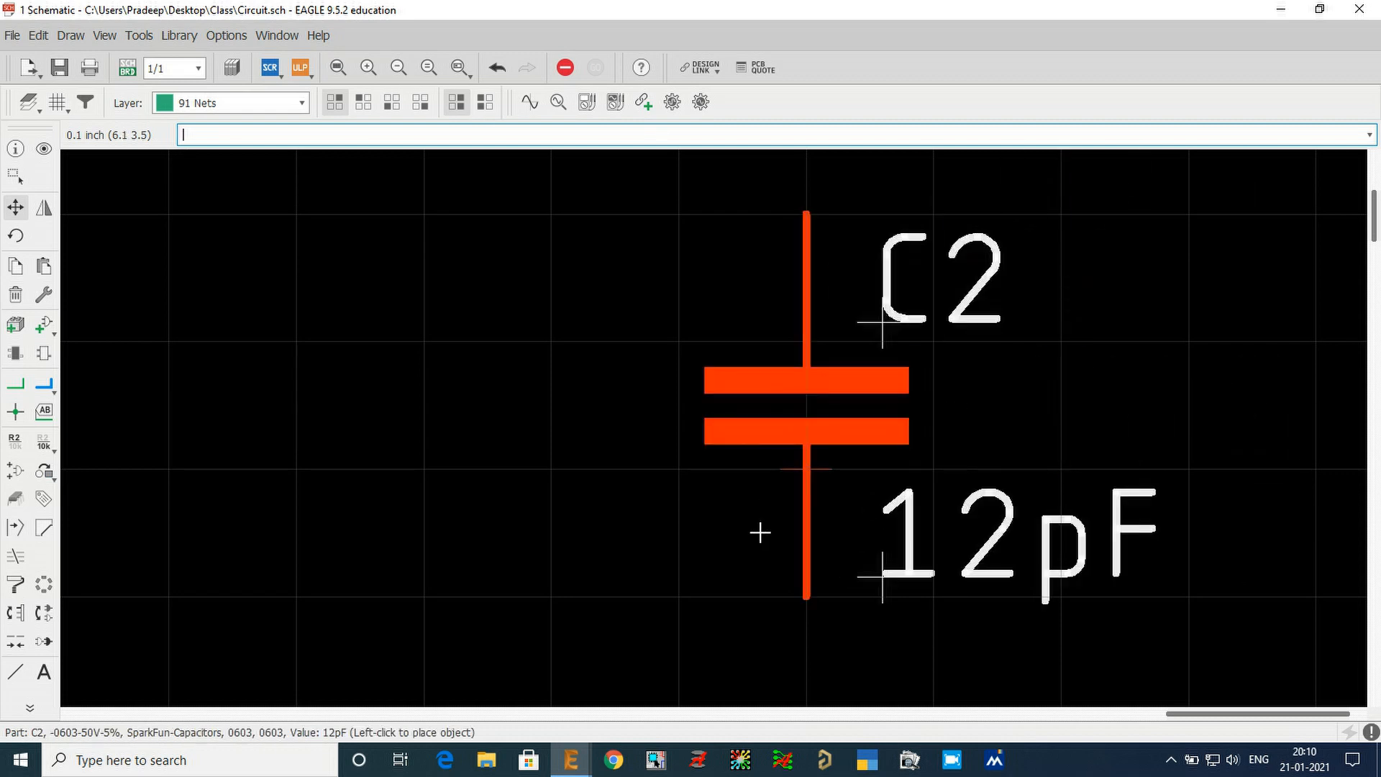
{"action": "left_click", "coordinate": [826, 461]}
- Move capacitor C1 by its origin cross two grid squares to the right and one up
{"action": "scroll", "coordinate": [1216, 334], "scroll_direction": "down", "scroll_amount": 4}
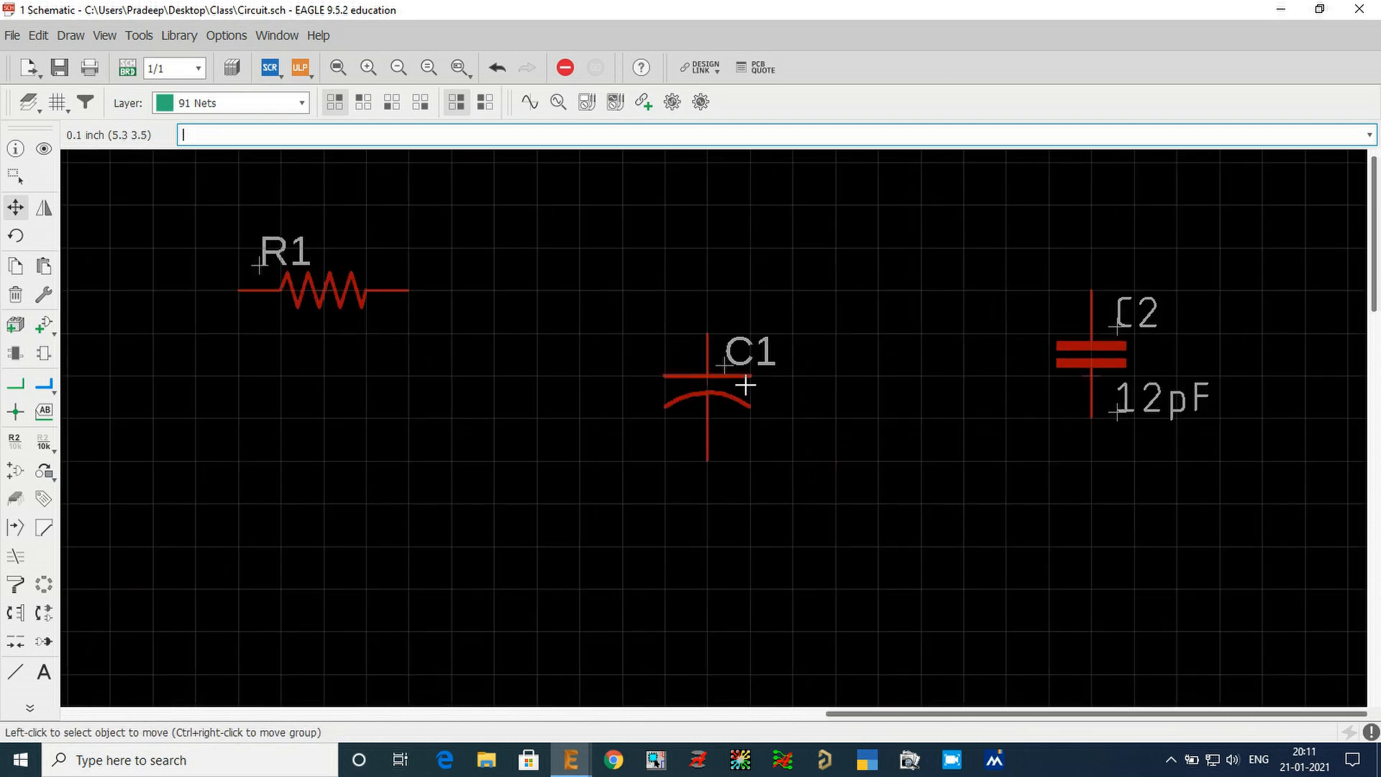
{"action": "scroll", "coordinate": [737, 380], "scroll_direction": "up", "scroll_amount": 4}
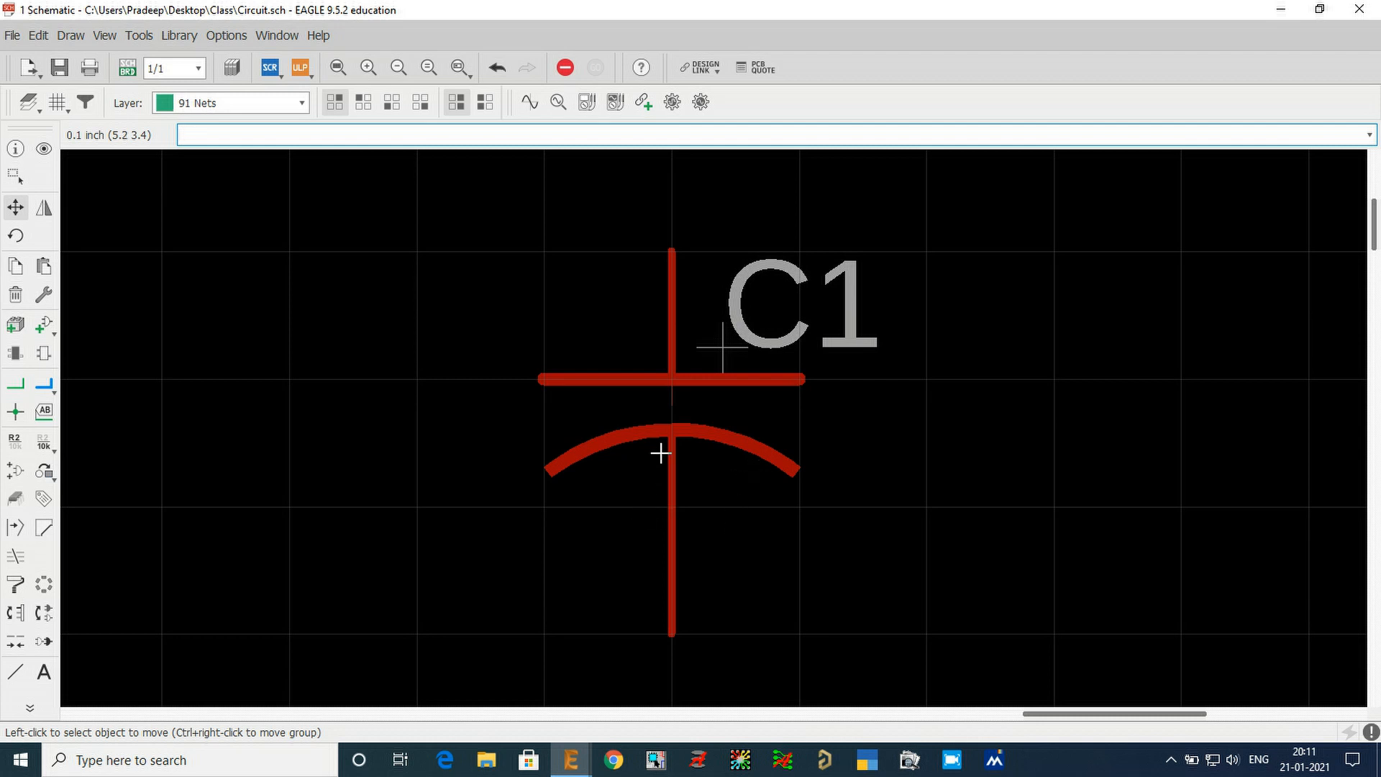
{"action": "scroll", "coordinate": [668, 430], "scroll_direction": "up", "scroll_amount": 3}
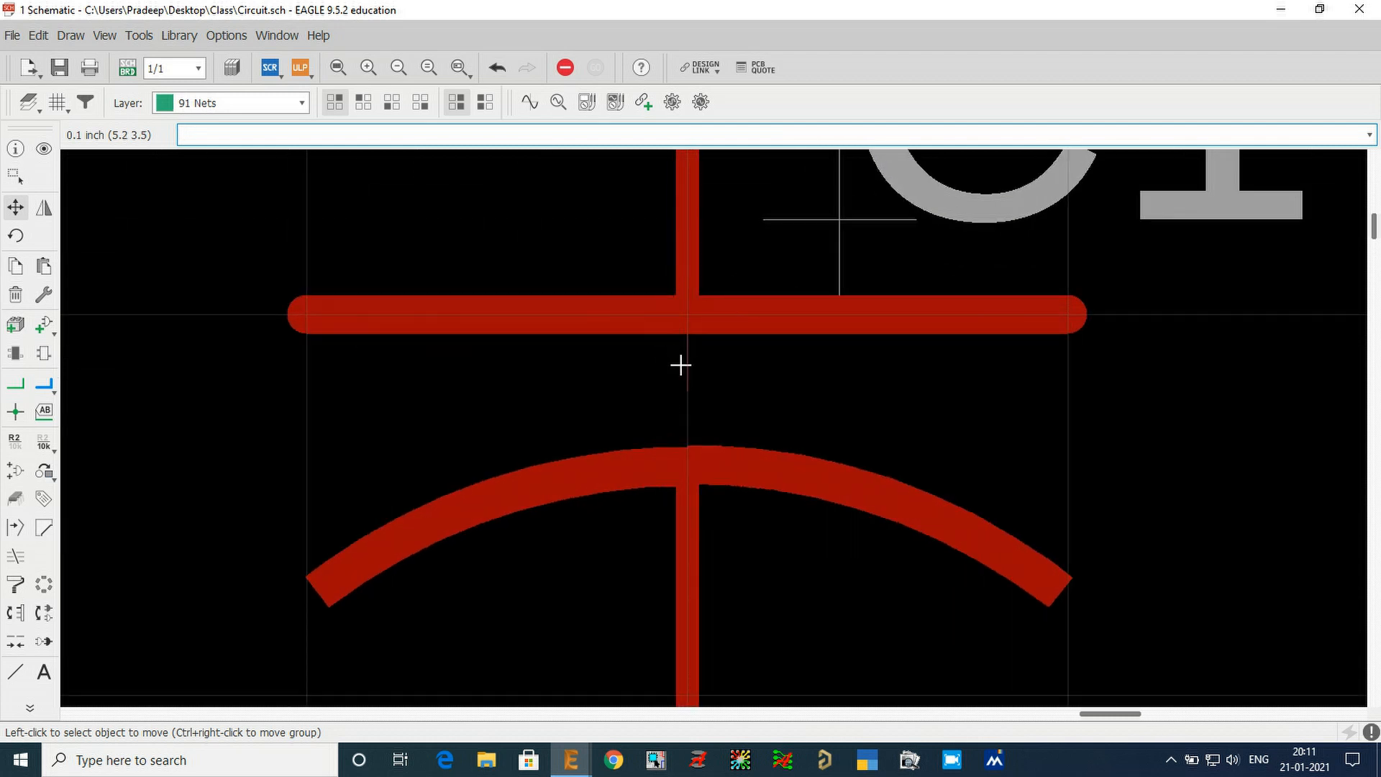
{"action": "left_click", "coordinate": [668, 328]}
{"action": "scroll", "coordinate": [670, 324], "scroll_direction": "down", "scroll_amount": 5}
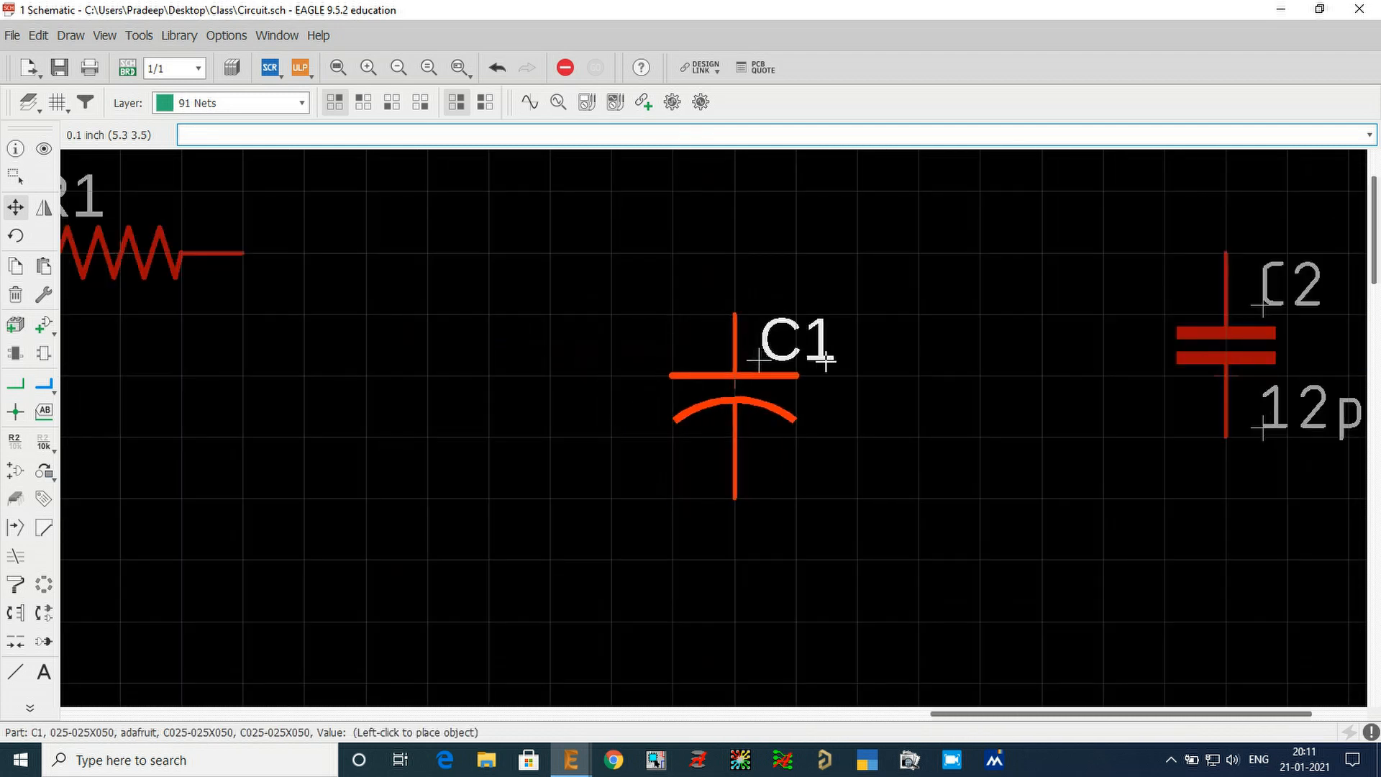
{"action": "left_click", "coordinate": [820, 296]}
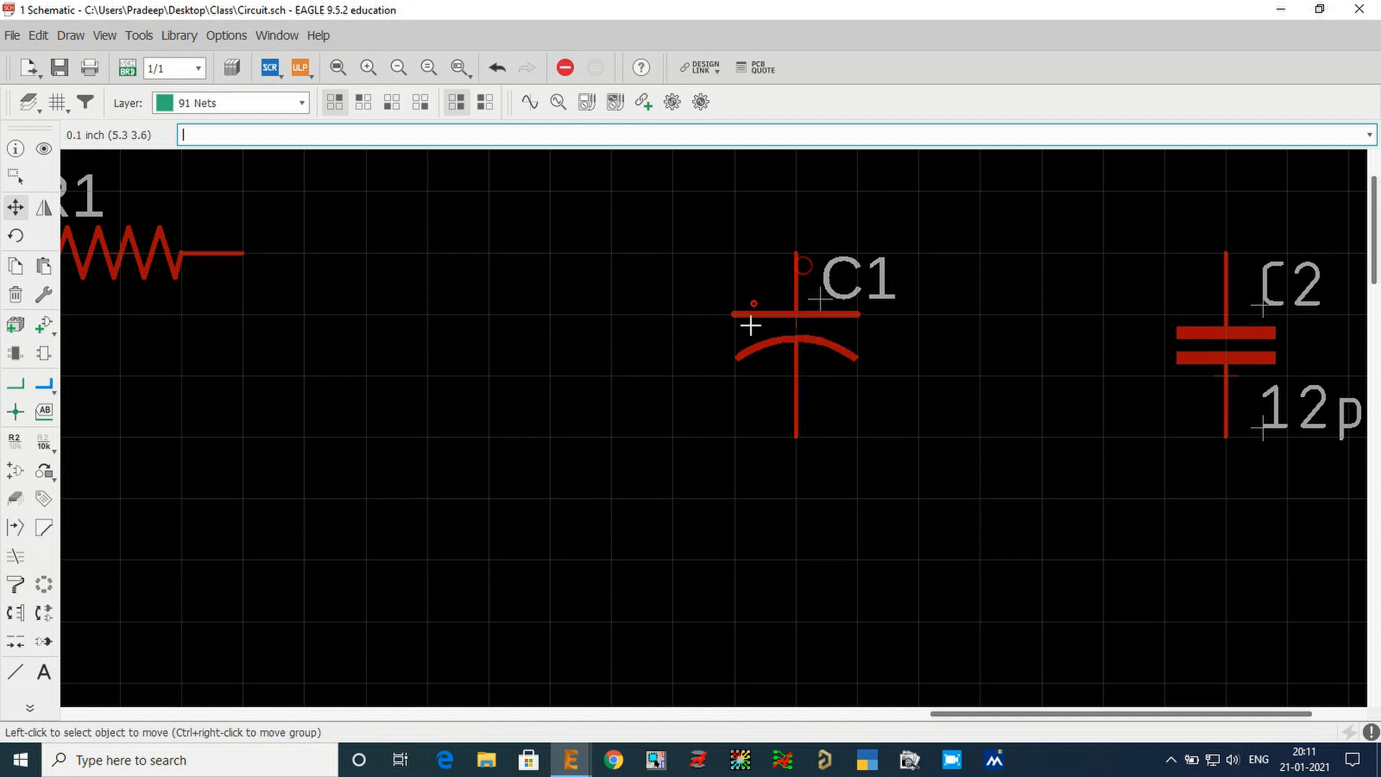
{"action": "scroll", "coordinate": [870, 482], "scroll_direction": "down", "scroll_amount": 2}
{"action": "scroll", "coordinate": [288, 295], "scroll_direction": "up", "scroll_amount": 6}
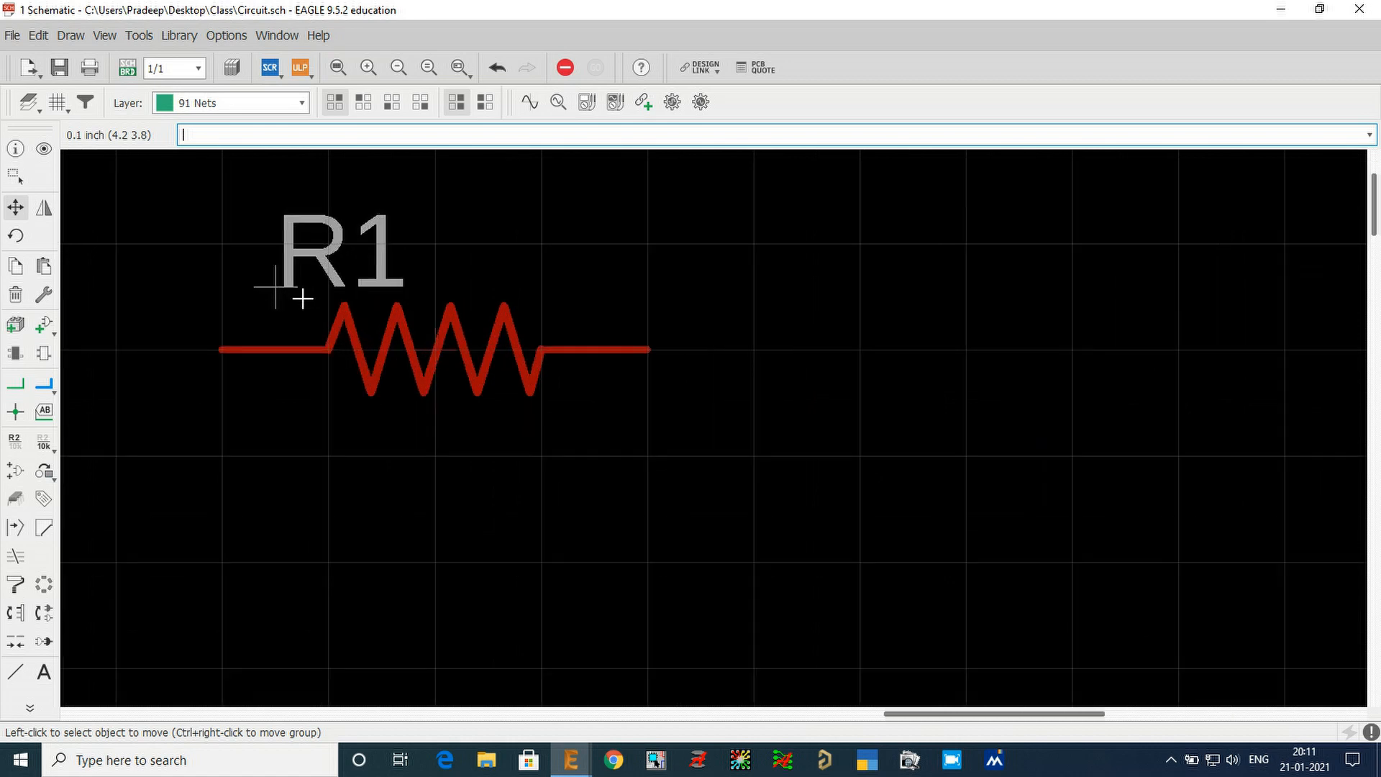
{"action": "scroll", "coordinate": [459, 352], "scroll_direction": "up", "scroll_amount": 2}
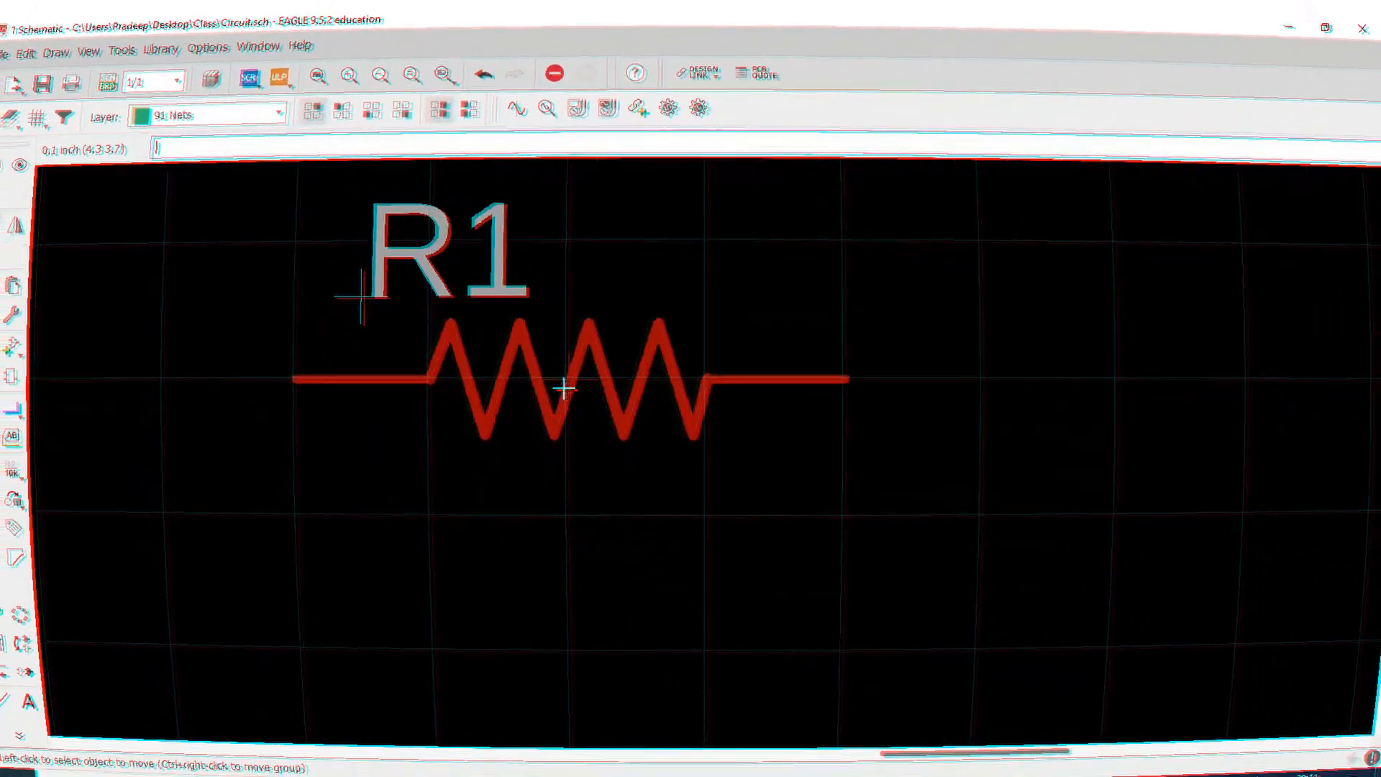
{"action": "left_click", "coordinate": [541, 528]}
{"action": "left_click", "coordinate": [609, 305]}
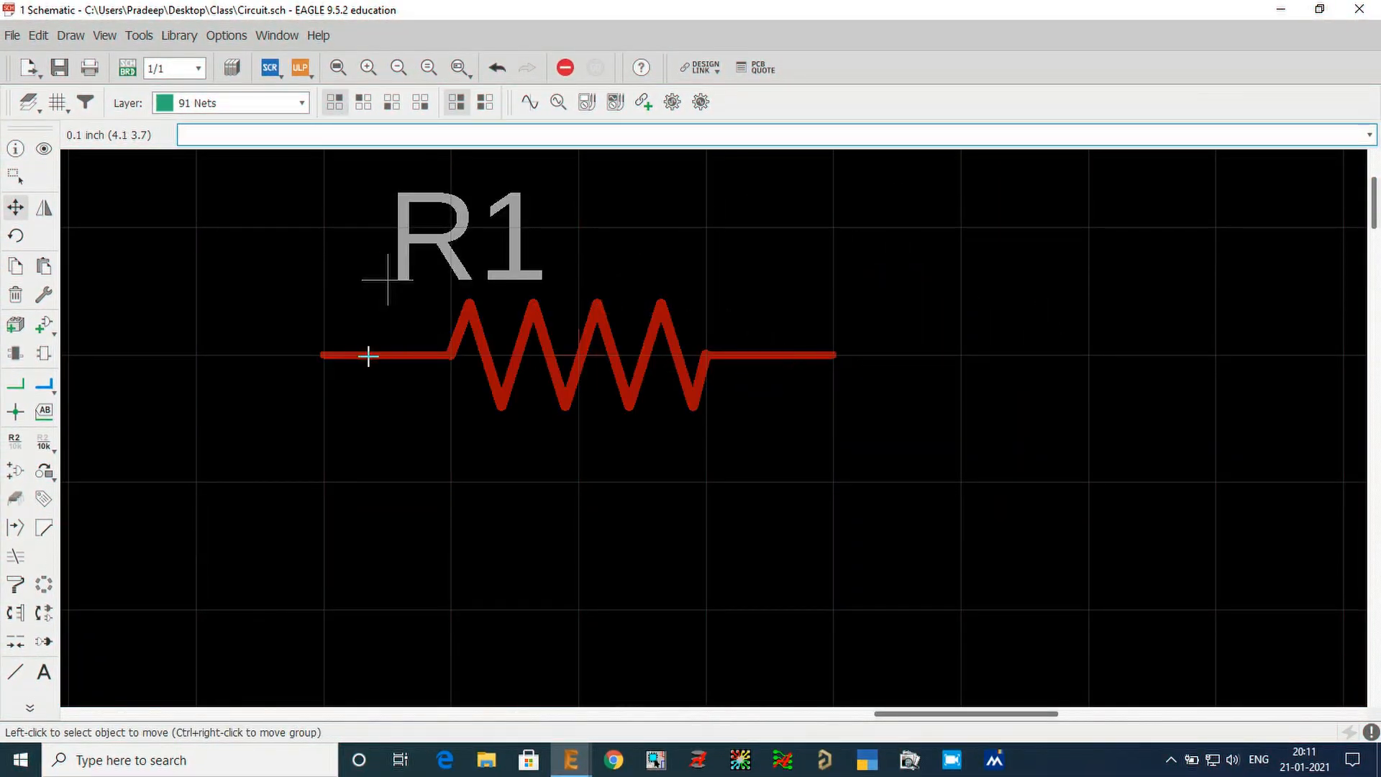
- Move resistor R1 four grid squares to the left, rotating it through two full turns in 90° steps before placing it
{"action": "scroll", "coordinate": [629, 422], "scroll_direction": "down", "scroll_amount": 5}
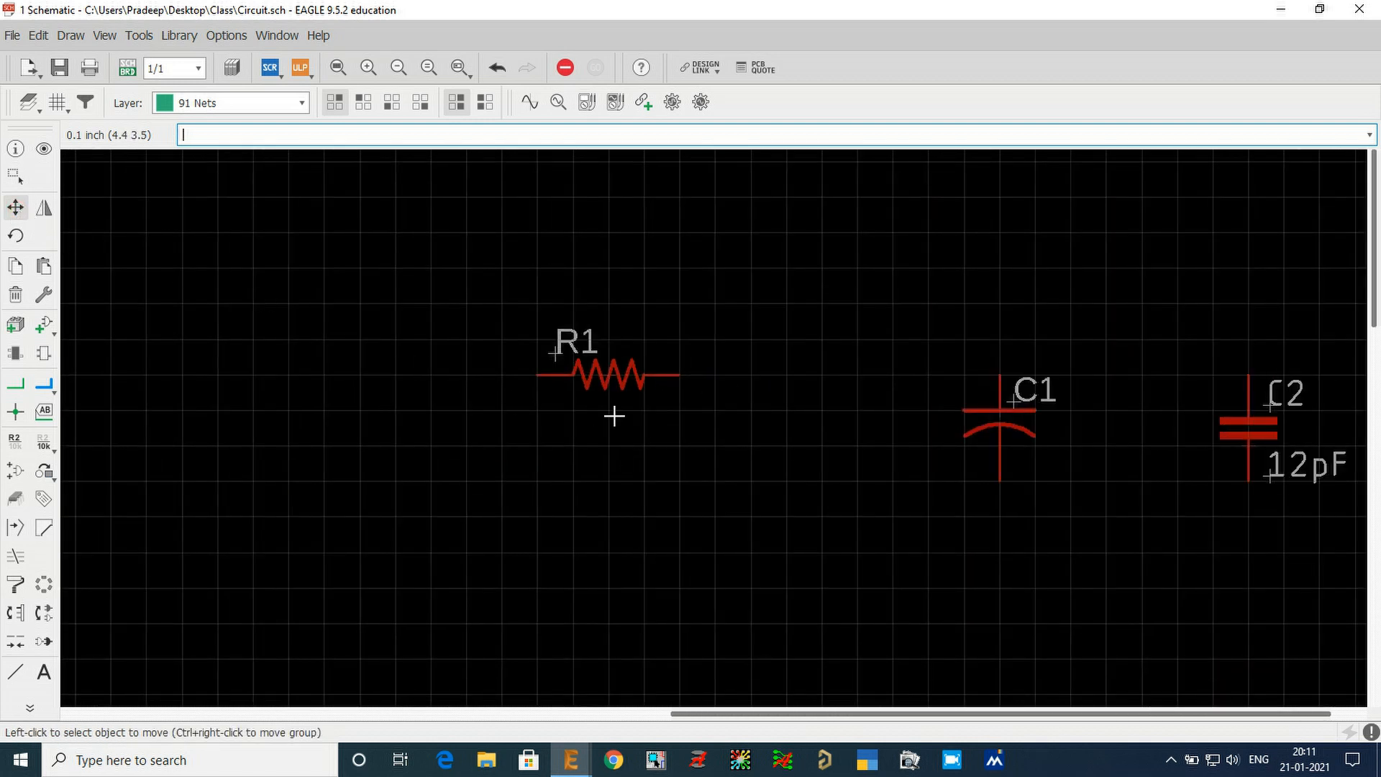
{"action": "left_click", "coordinate": [605, 372]}
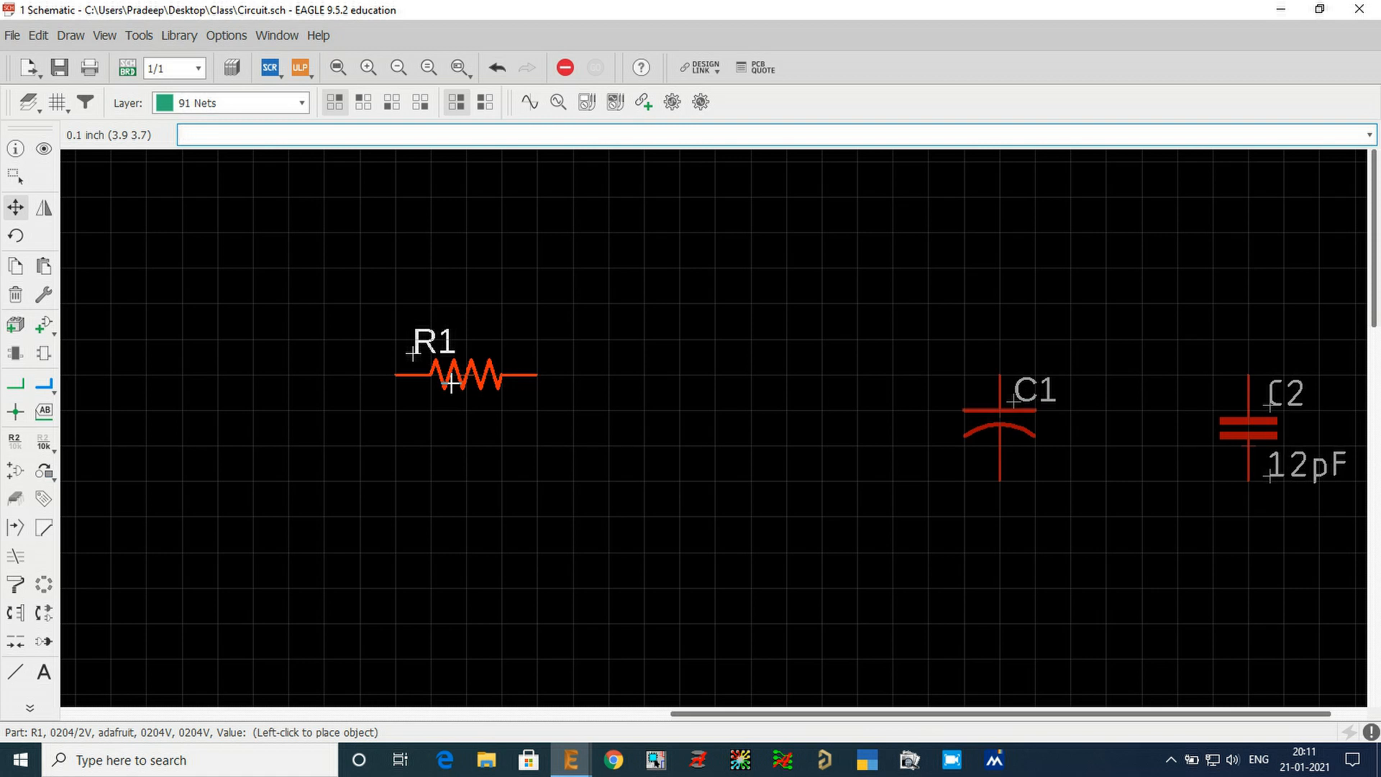
{"action": "right_click", "coordinate": [452, 383]}
{"action": "right_click", "coordinate": [452, 383]}
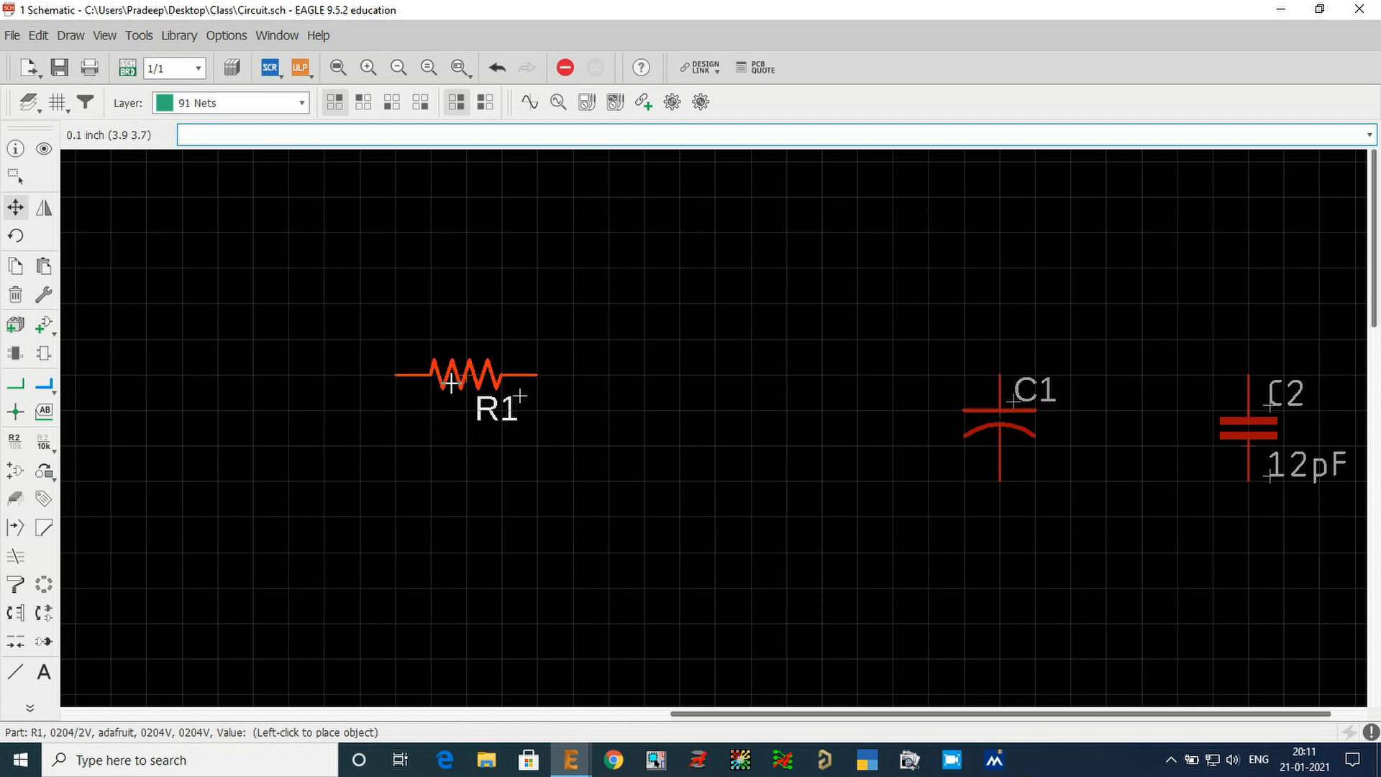
{"action": "right_click", "coordinate": [451, 384]}
{"action": "right_click", "coordinate": [452, 384]}
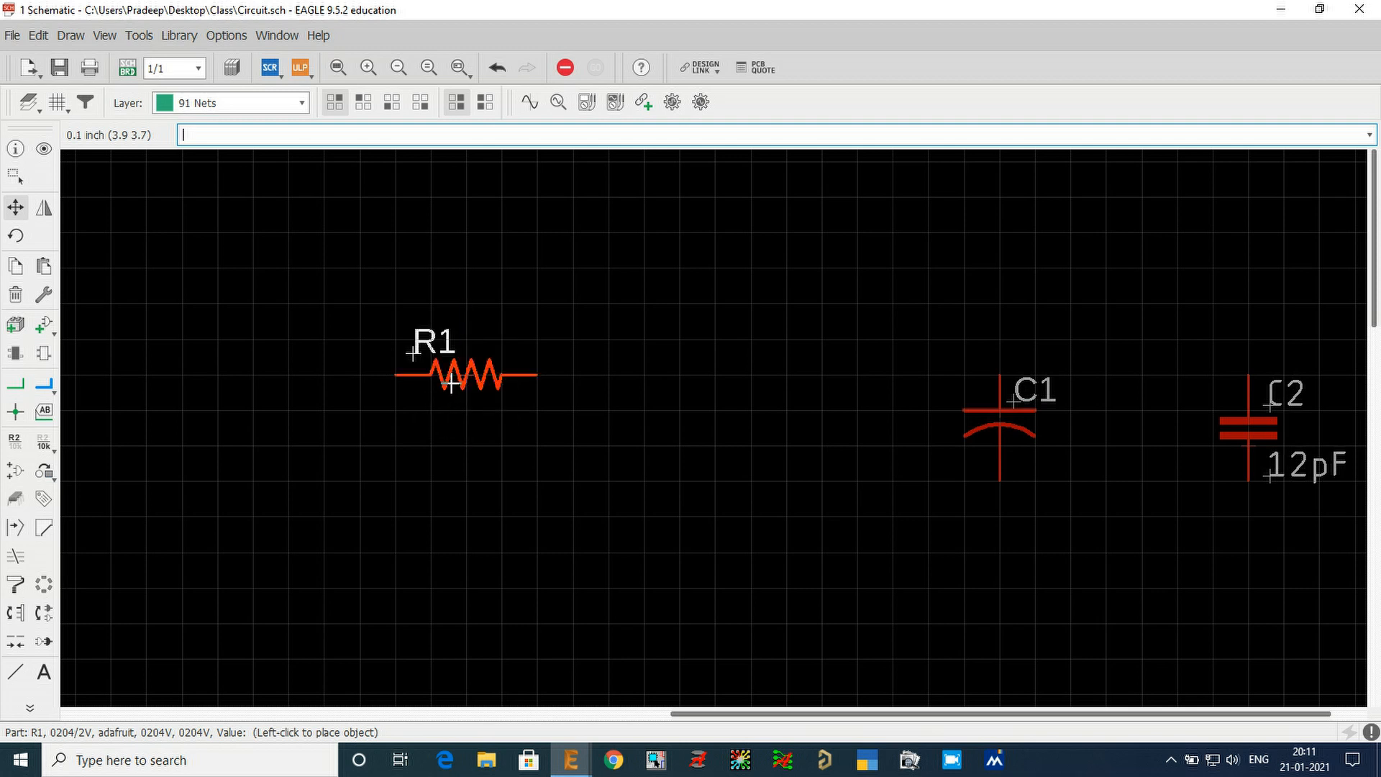
{"action": "right_click", "coordinate": [452, 383]}
{"action": "right_click", "coordinate": [451, 383]}
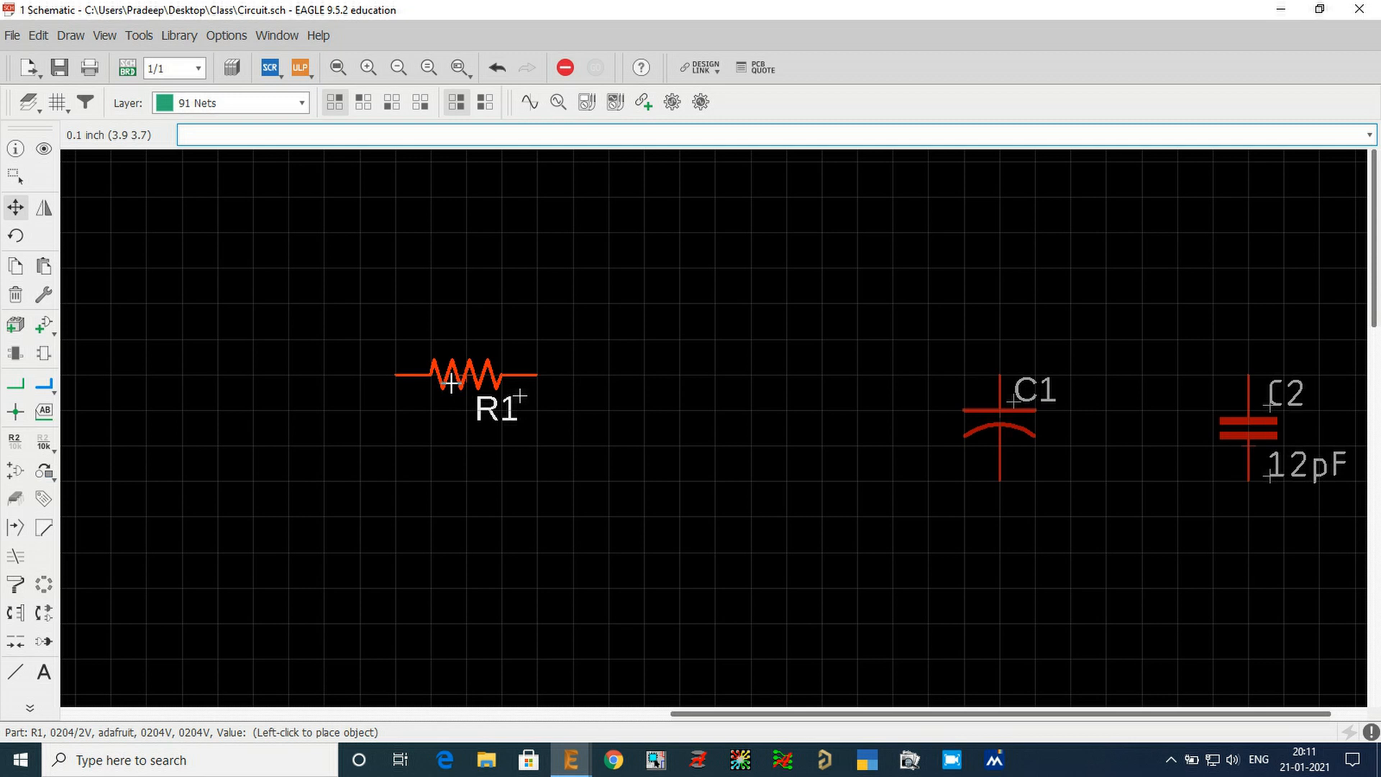
{"action": "right_click", "coordinate": [452, 384]}
{"action": "right_click", "coordinate": [452, 384]}
{"action": "left_click", "coordinate": [451, 383]}
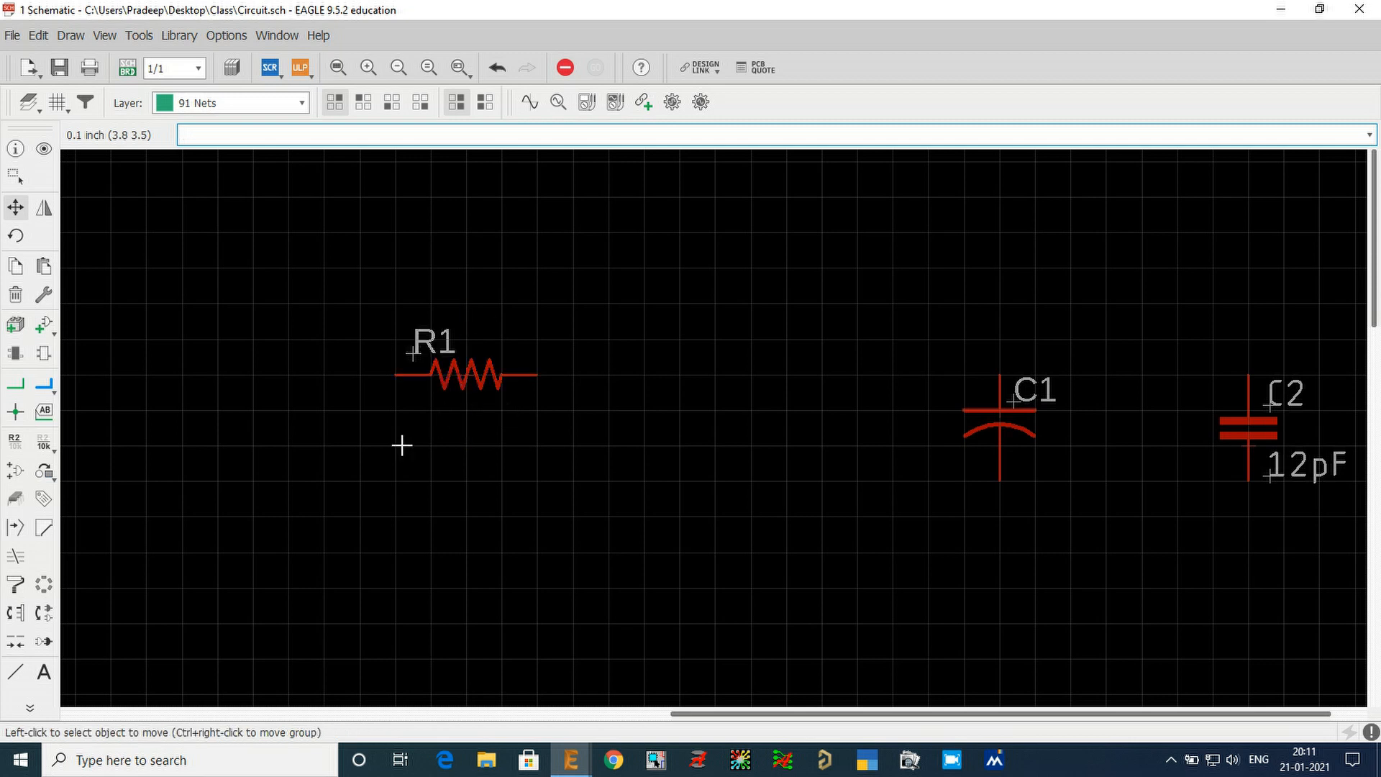
- Mirror resistor R1 and capacitors C1 and C2 in place with the Mirror tool
{"action": "left_click", "coordinate": [42, 210]}
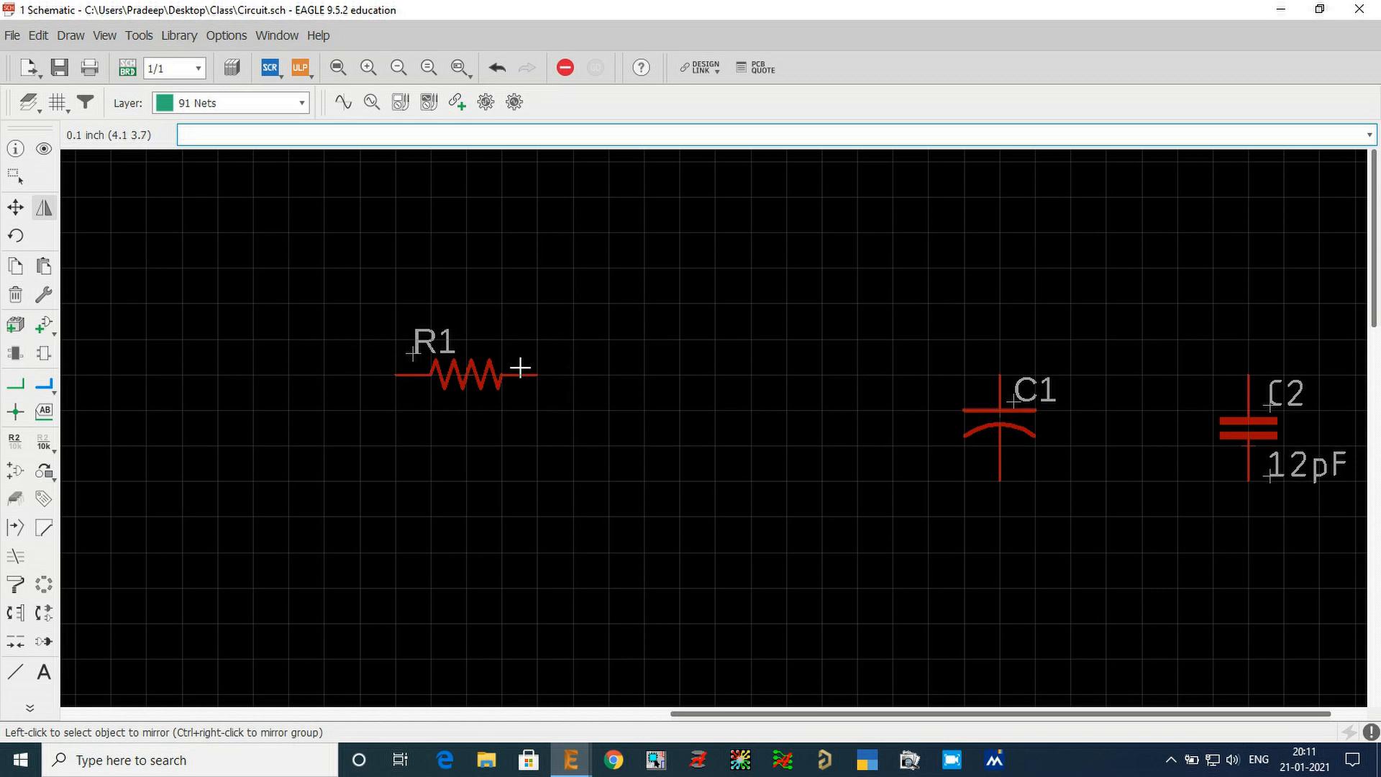
{"action": "left_click", "coordinate": [467, 374]}
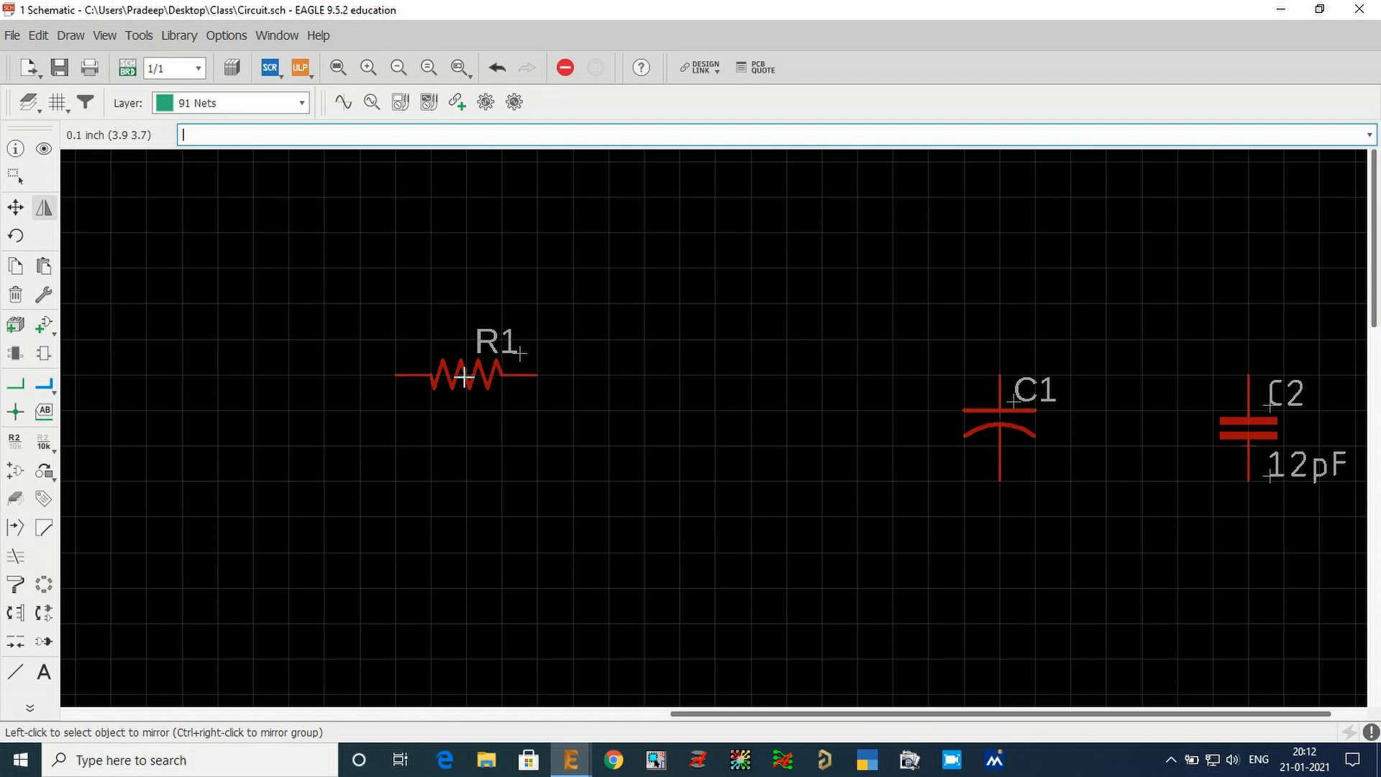
{"action": "left_click", "coordinate": [1000, 411]}
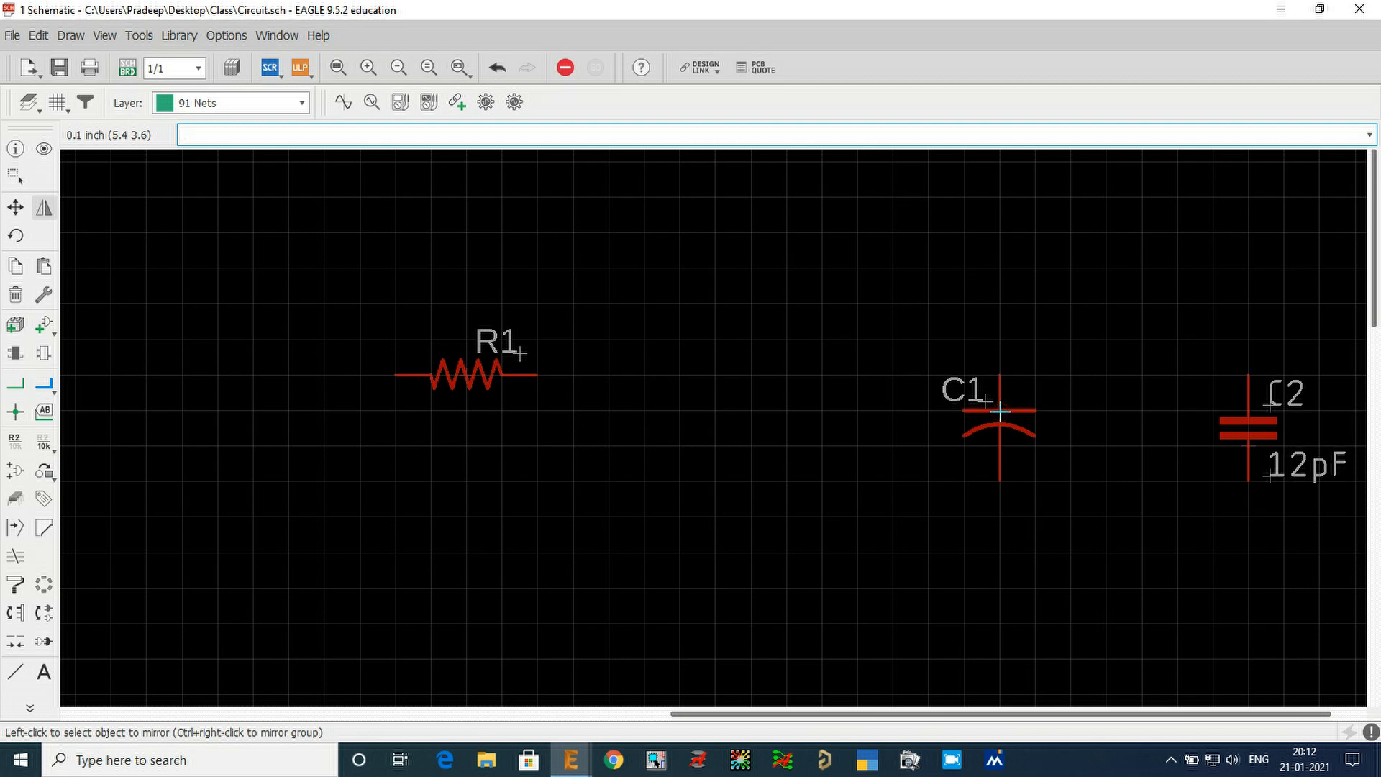
{"action": "left_click", "coordinate": [1248, 445]}
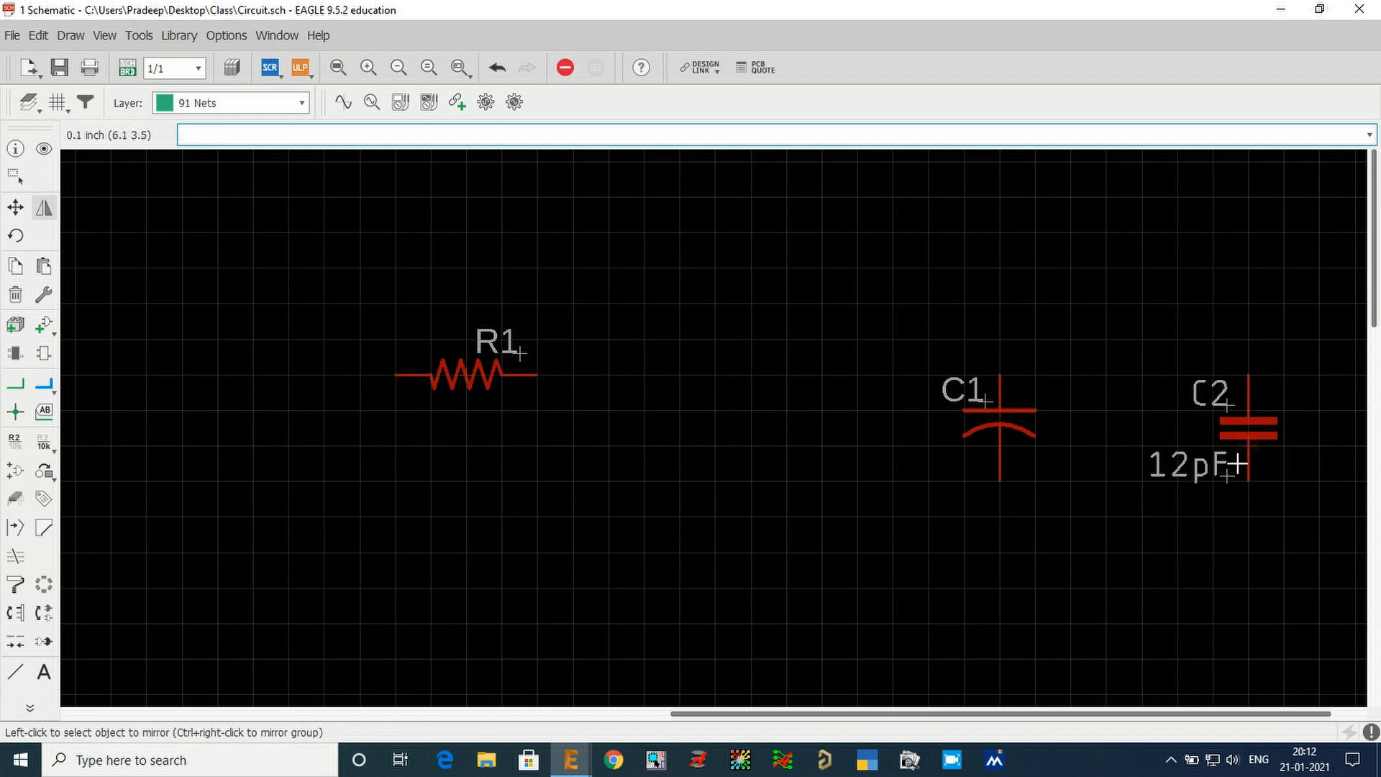
- Move R1 two grid squares right and two up, rotating it through four 90° steps before placing it
{"action": "left_click", "coordinate": [15, 236]}
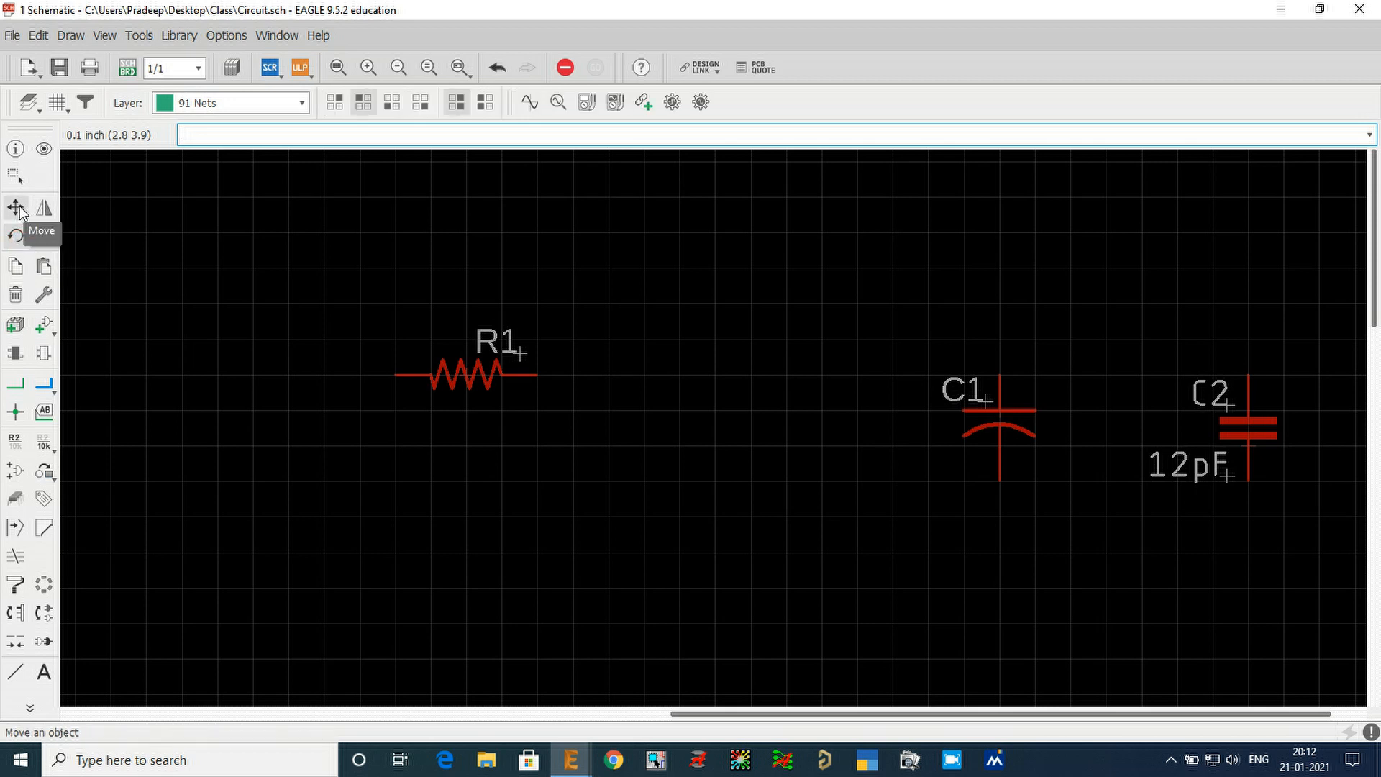
{"action": "left_click", "coordinate": [18, 208]}
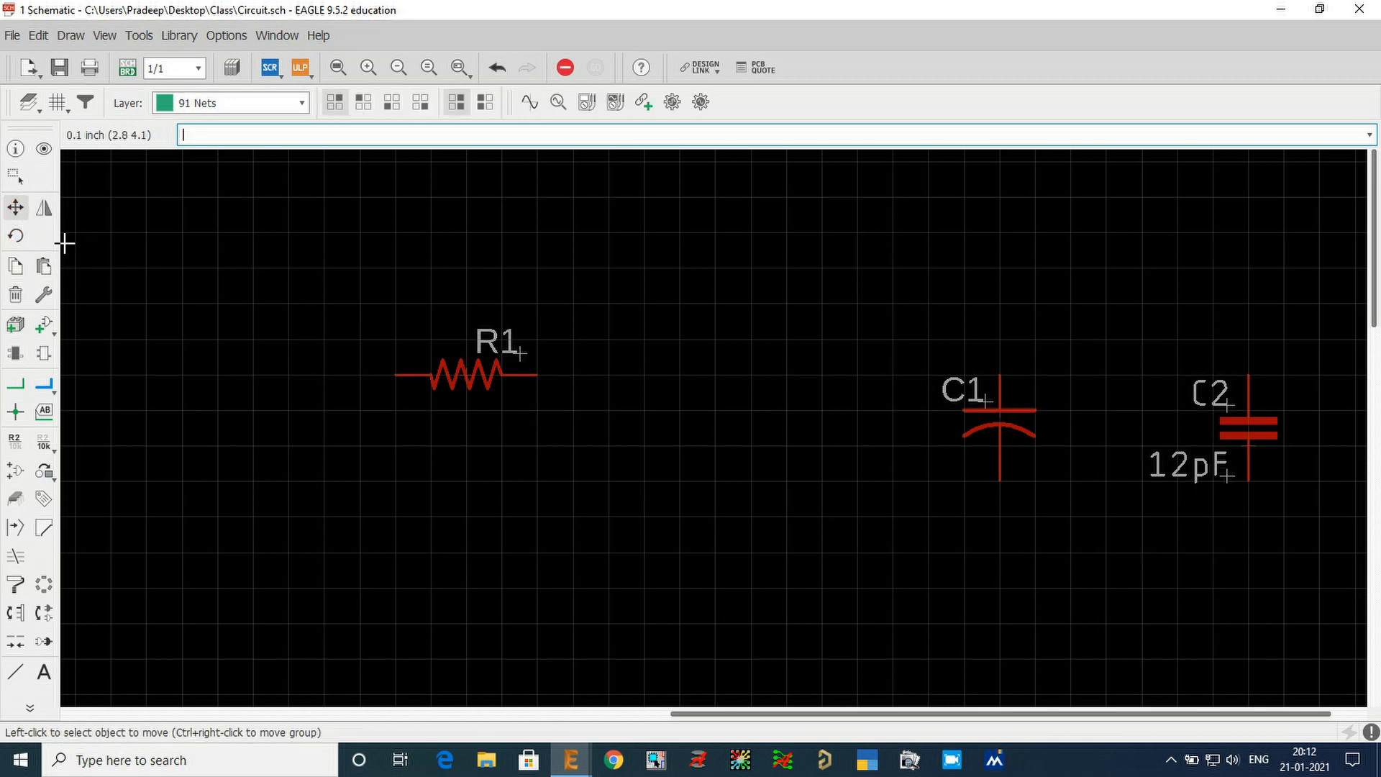
{"action": "left_click", "coordinate": [463, 371]}
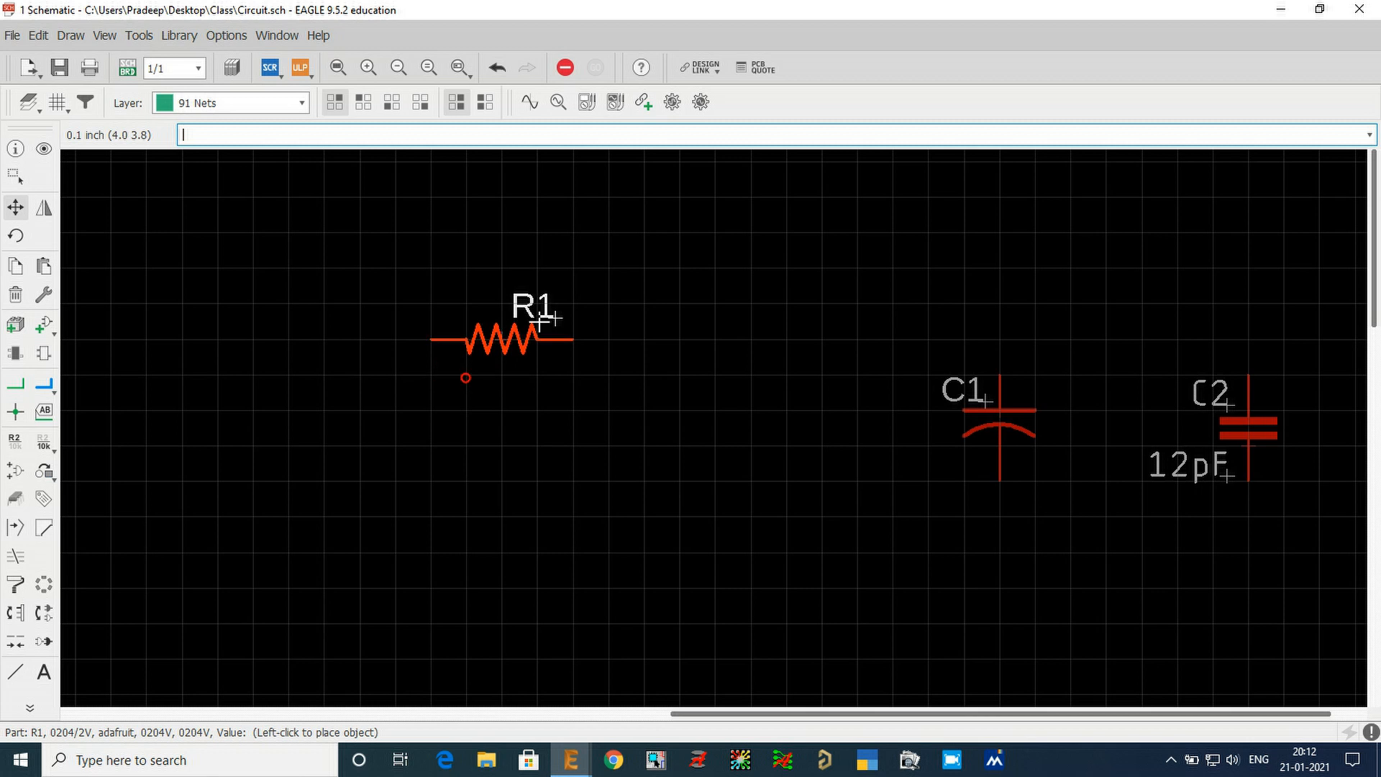
{"action": "right_click", "coordinate": [518, 320]}
{"action": "right_click", "coordinate": [518, 321]}
{"action": "right_click", "coordinate": [518, 321]}
{"action": "right_click", "coordinate": [518, 321]}
{"action": "left_click", "coordinate": [517, 321]}
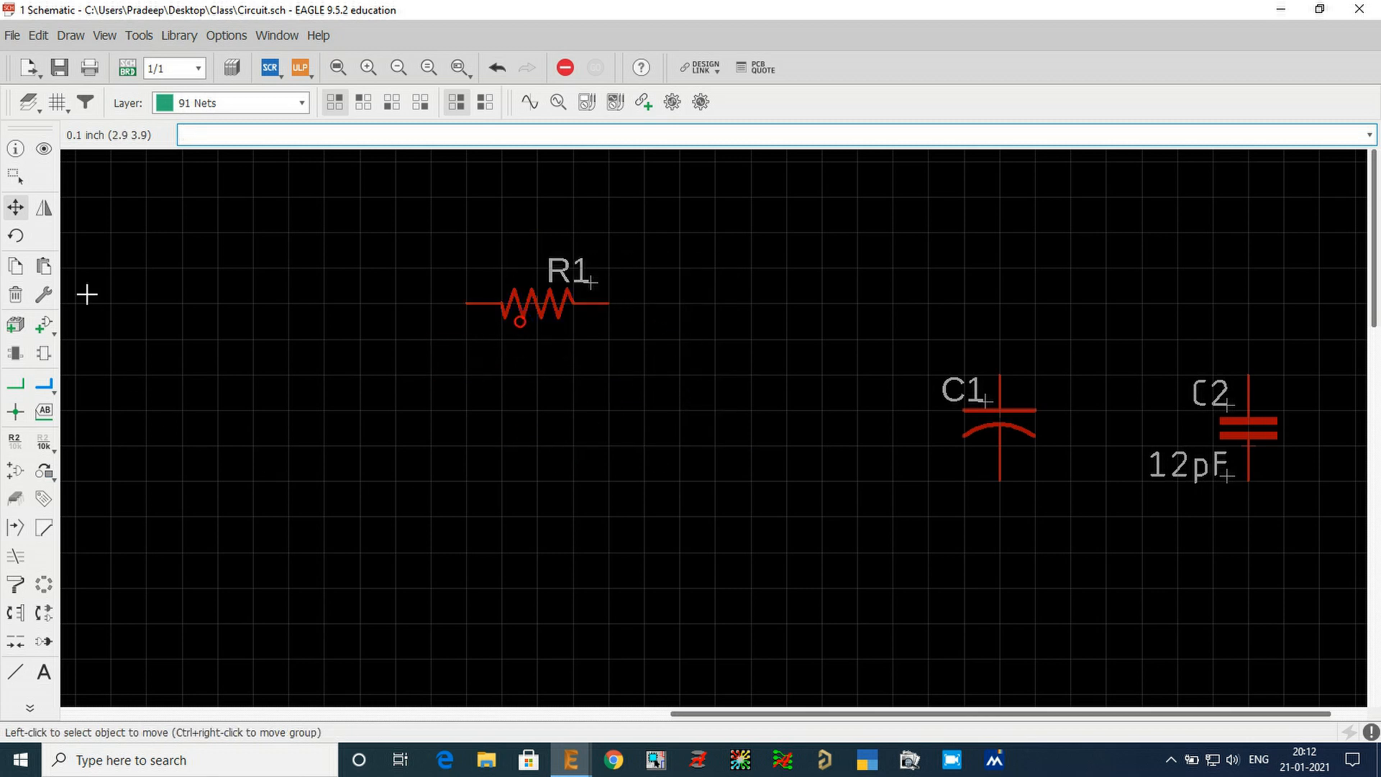
- With the Rotate tool, turn R1 through four 90° steps and capacitor C1 through three 90° steps
{"action": "left_click", "coordinate": [15, 240]}
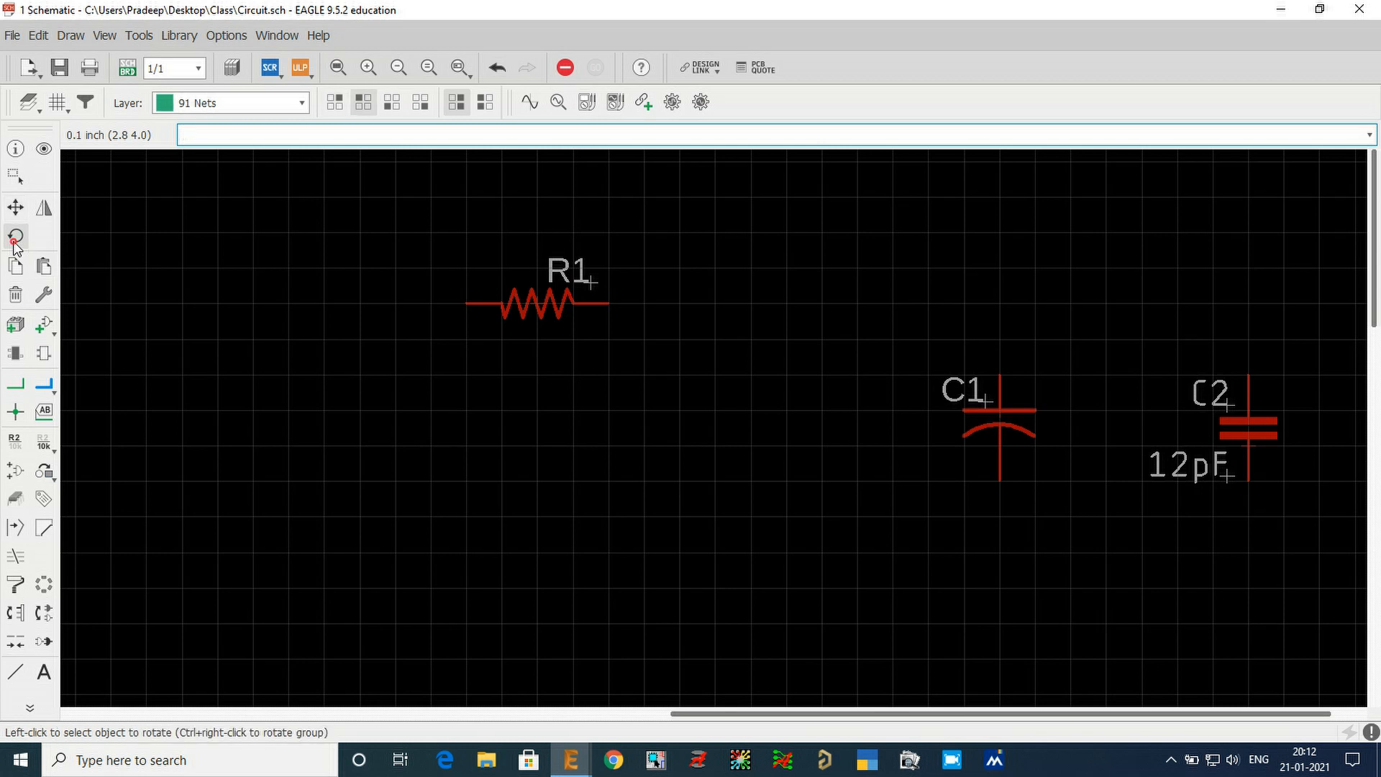
{"action": "left_click", "coordinate": [535, 307]}
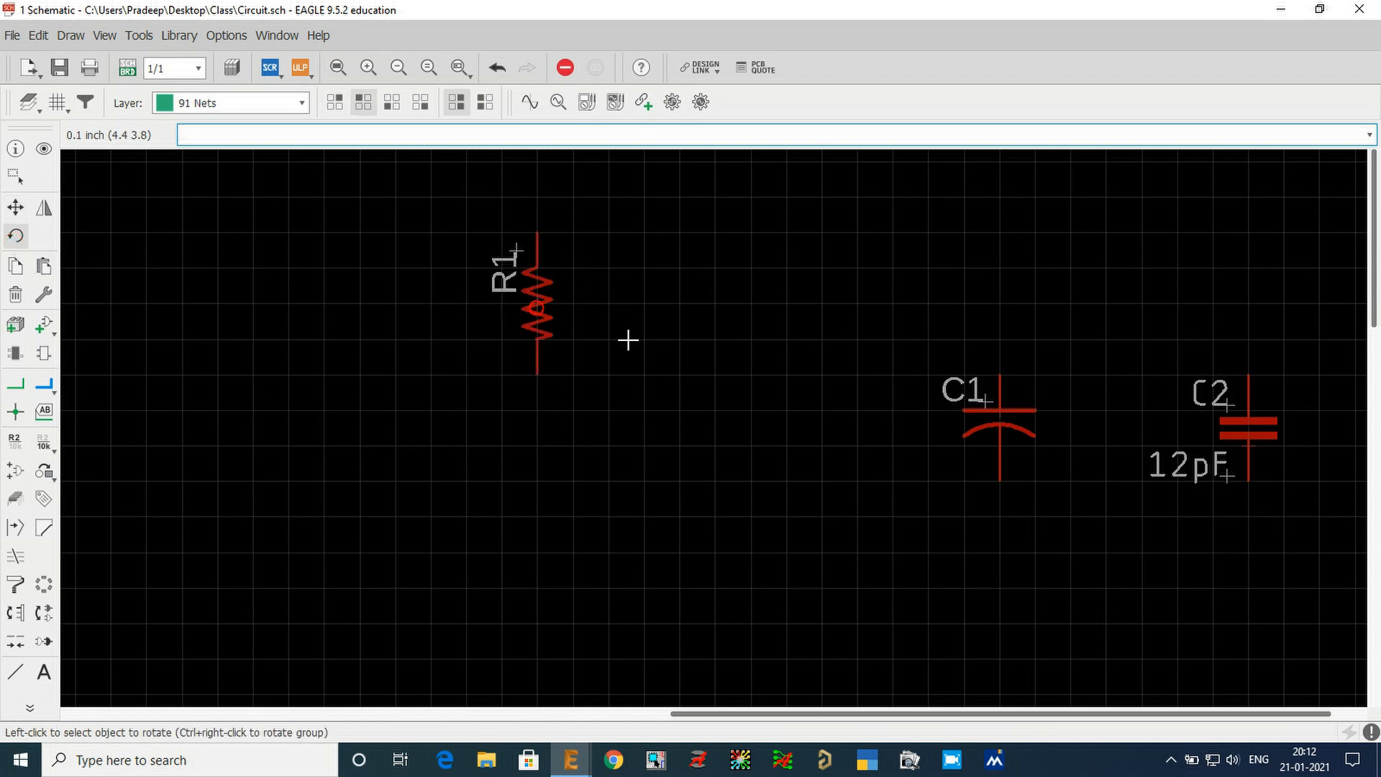
{"action": "left_click", "coordinate": [539, 307]}
{"action": "left_click", "coordinate": [540, 307]}
{"action": "left_click", "coordinate": [539, 308]}
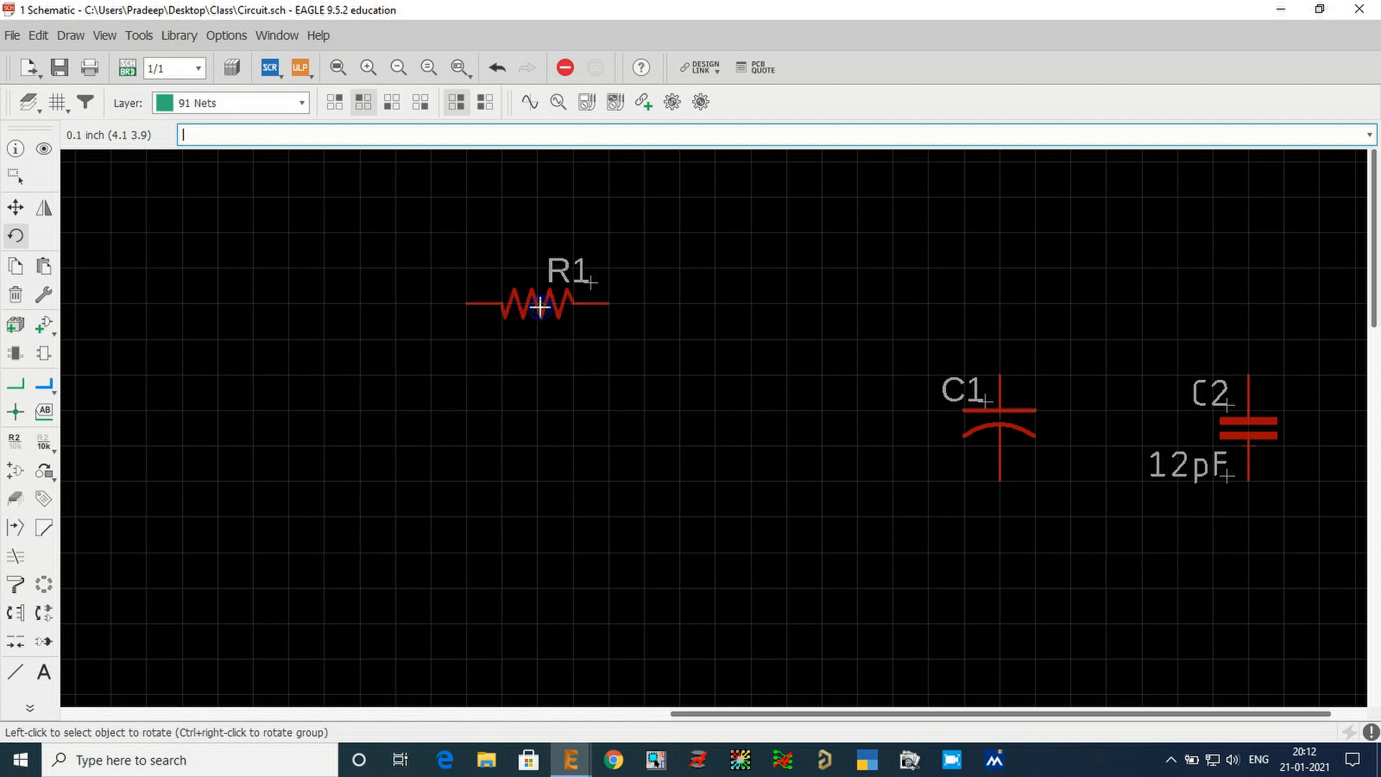
{"action": "left_click", "coordinate": [997, 411]}
{"action": "left_click", "coordinate": [996, 410]}
{"action": "left_click", "coordinate": [996, 410]}
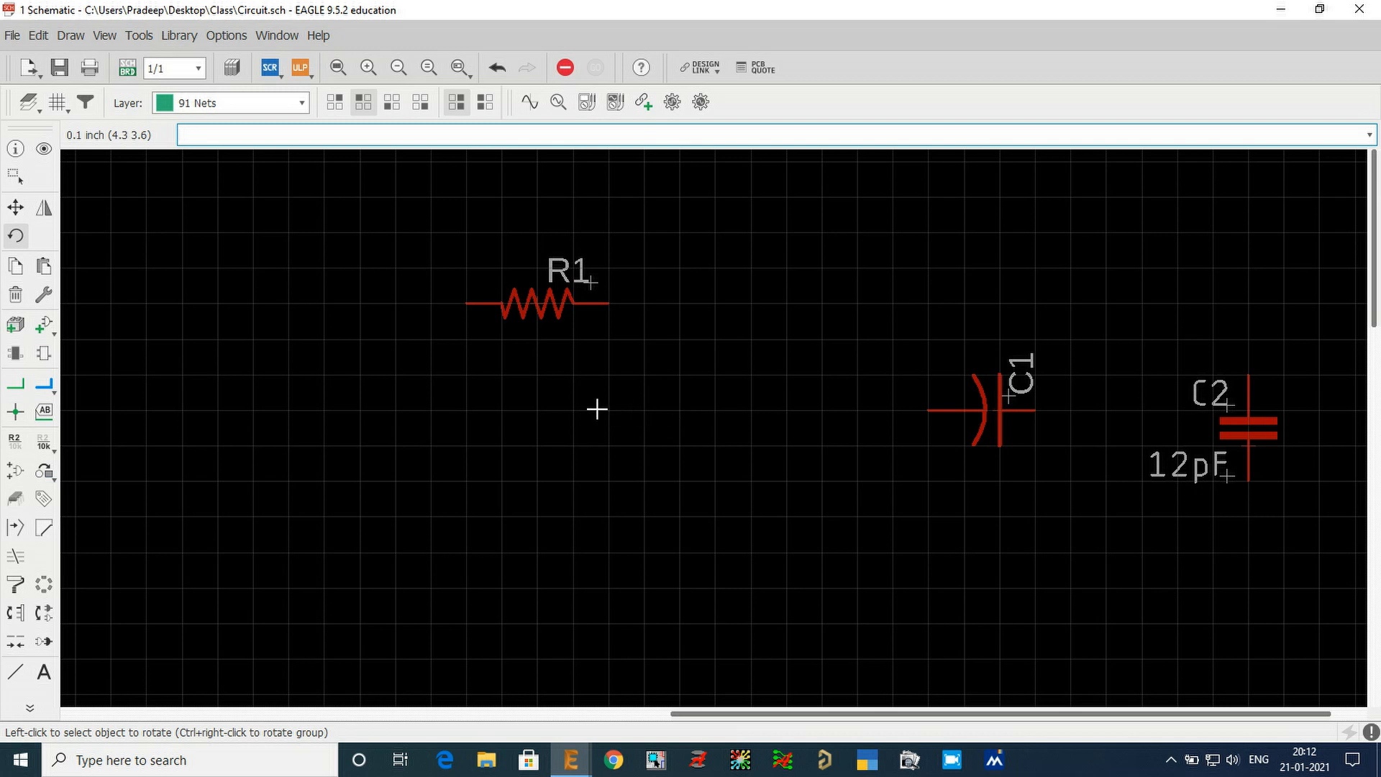
- Move R1 one grid square left and two down, rotating it repeatedly in 90° steps while carrying it and placing it horizontally
{"action": "left_click", "coordinate": [16, 207]}
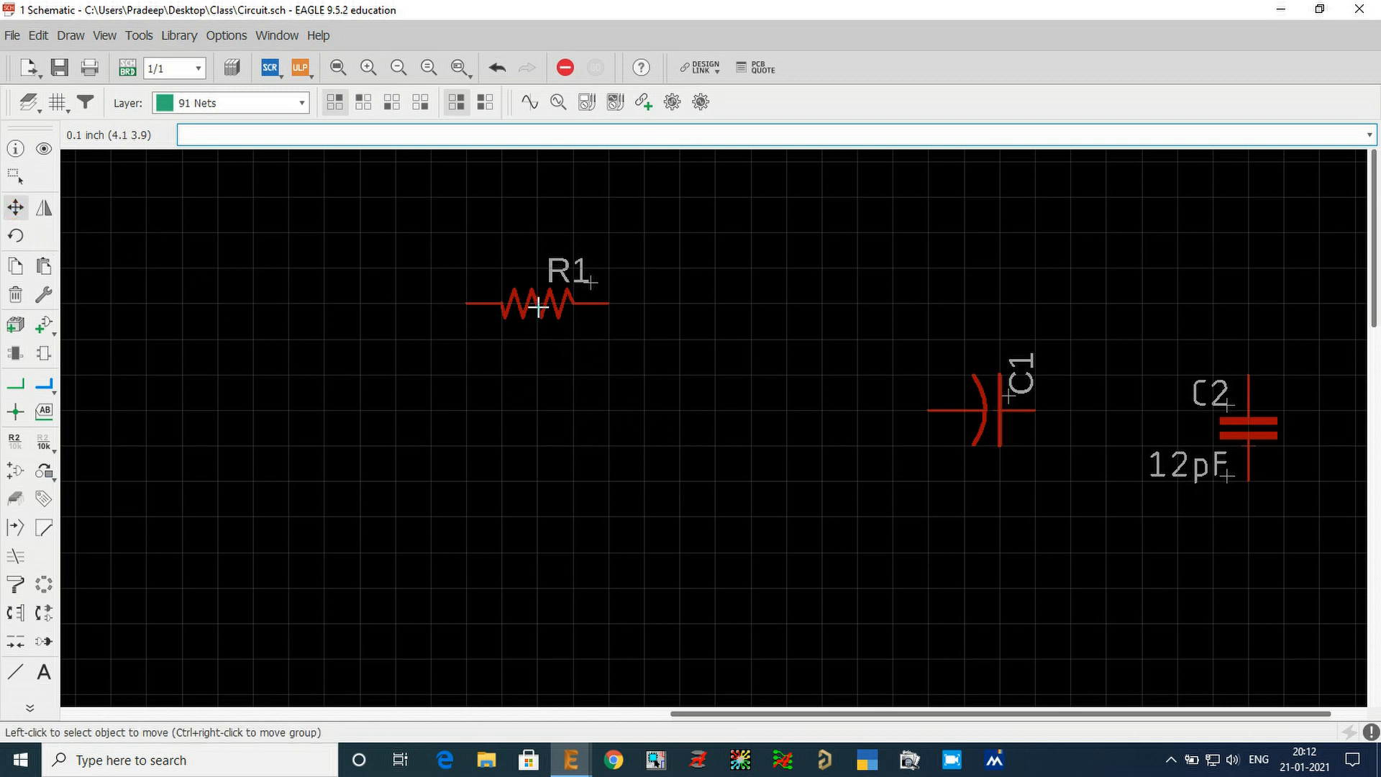
{"action": "left_click", "coordinate": [538, 307]}
{"action": "right_click", "coordinate": [465, 408]}
{"action": "right_click", "coordinate": [892, 374]}
{"action": "right_click", "coordinate": [930, 302]}
{"action": "right_click", "coordinate": [590, 313]}
{"action": "right_click", "coordinate": [540, 356]}
{"action": "right_click", "coordinate": [586, 382]}
{"action": "right_click", "coordinate": [907, 320]}
{"action": "right_click", "coordinate": [967, 296]}
{"action": "right_click", "coordinate": [669, 359]}
{"action": "right_click", "coordinate": [553, 389]}
{"action": "right_click", "coordinate": [680, 324]}
{"action": "right_click", "coordinate": [820, 339]}
{"action": "right_click", "coordinate": [573, 374]}
{"action": "right_click", "coordinate": [537, 374]}
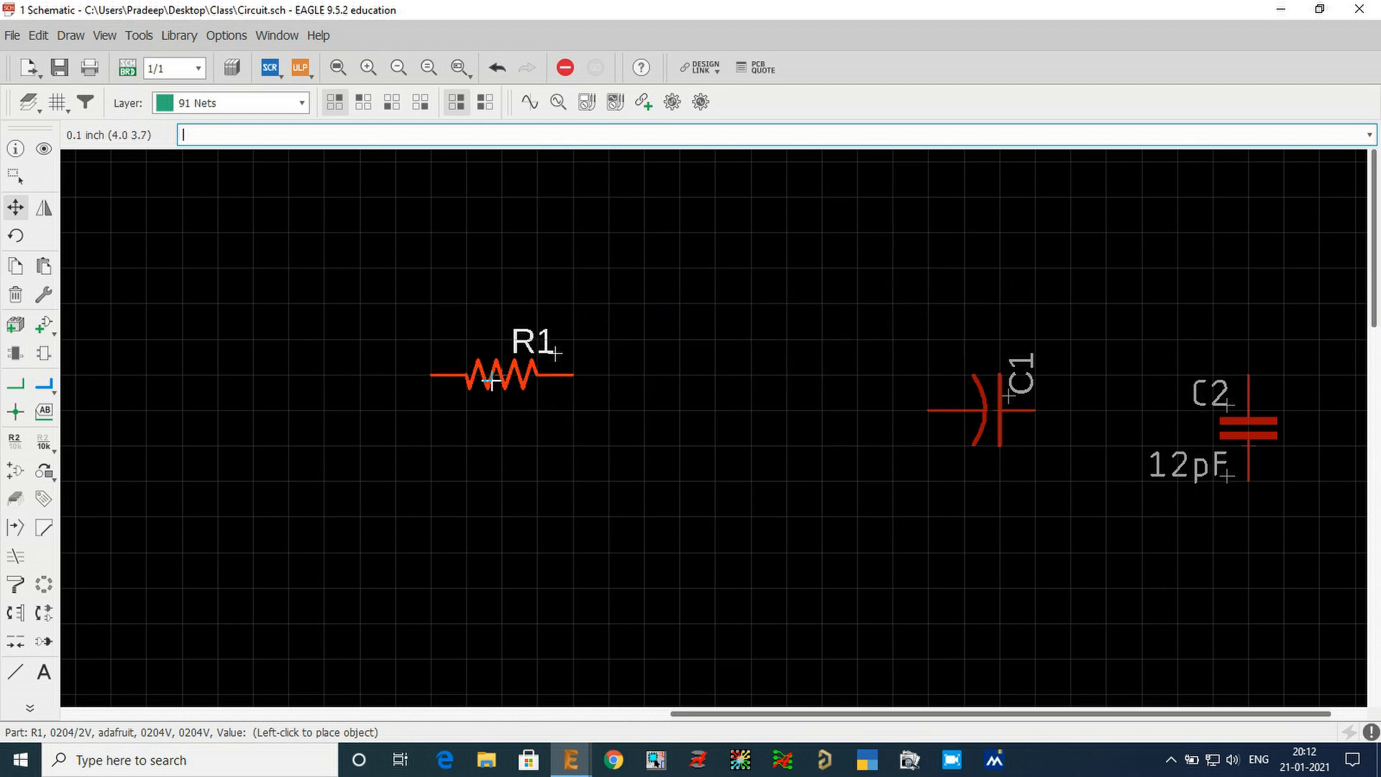
{"action": "left_click", "coordinate": [491, 381]}
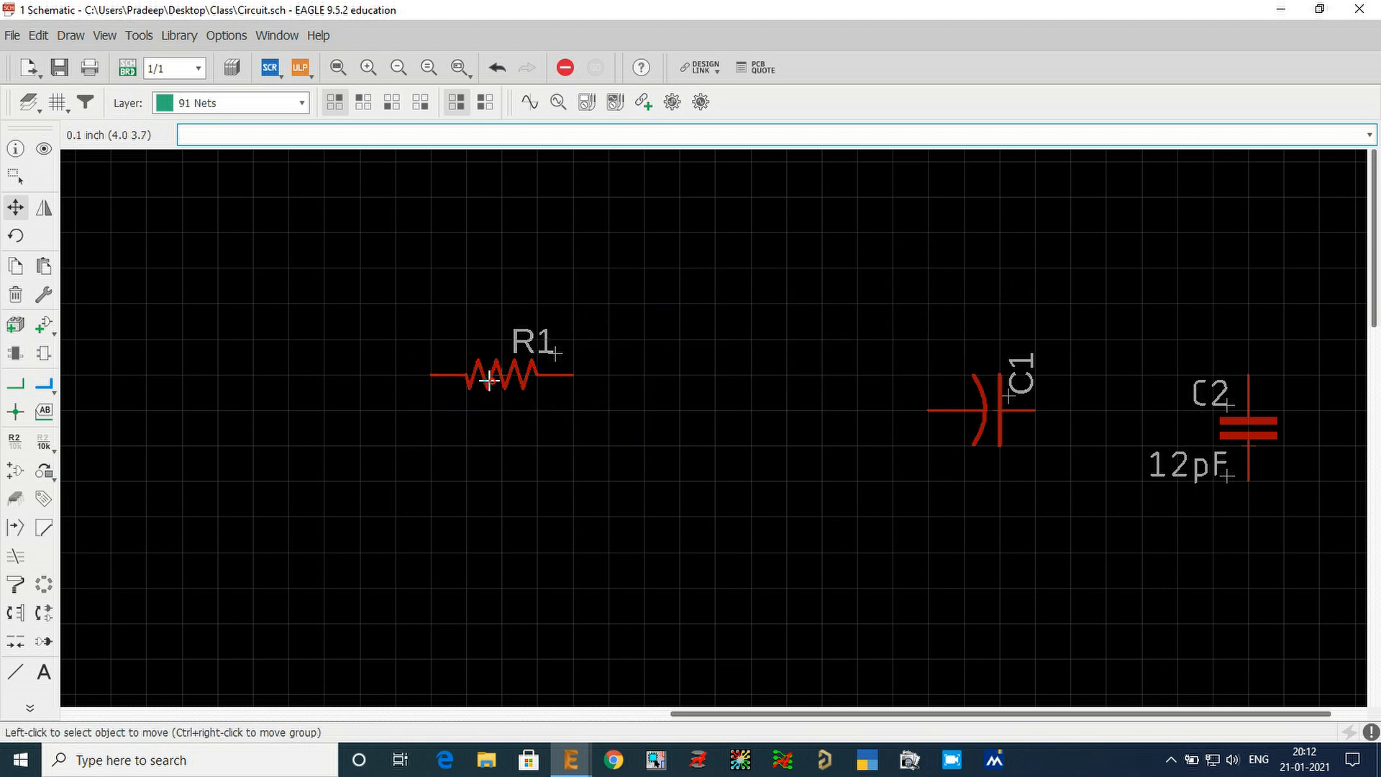
- Rotate R1 in place through two full turns in 90° steps with the Rotate tool
{"action": "left_click", "coordinate": [18, 238]}
{"action": "left_click", "coordinate": [502, 372]}
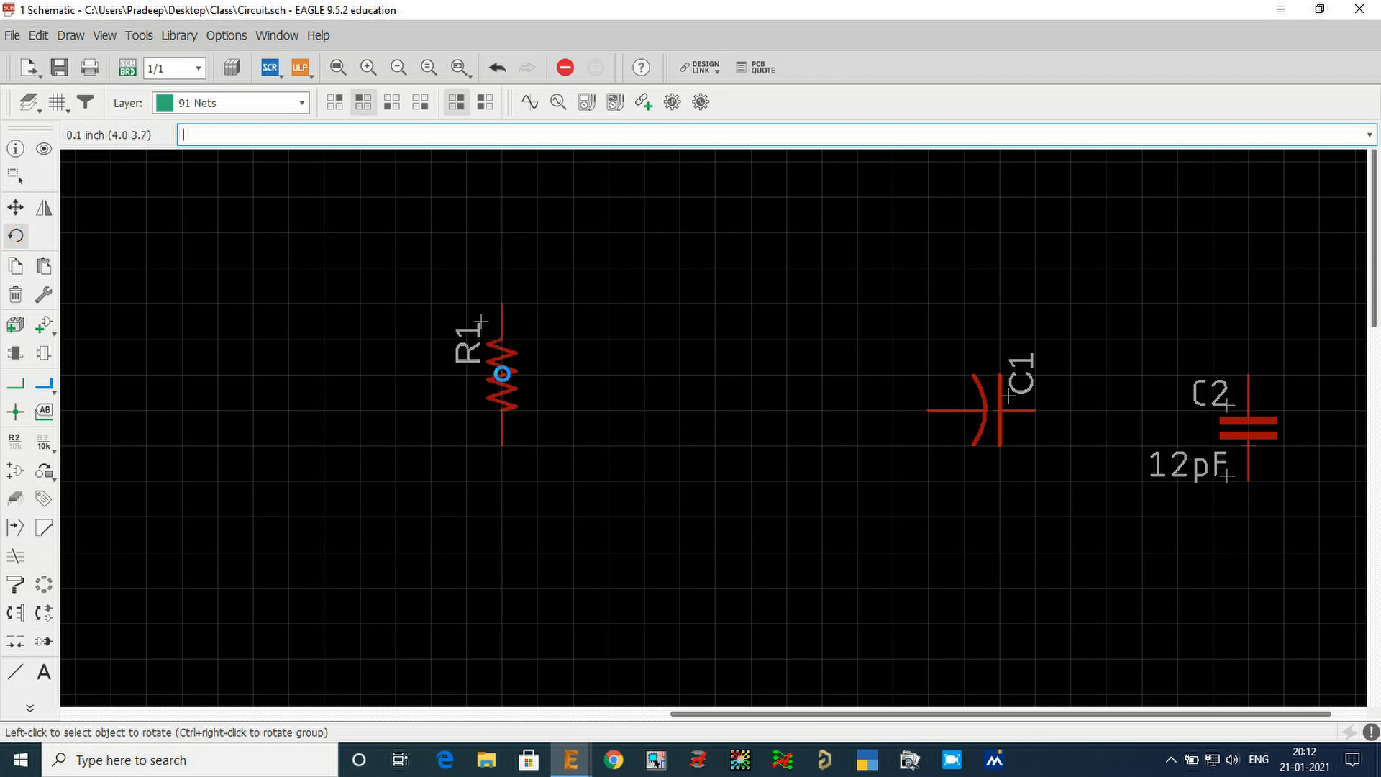
{"action": "left_click", "coordinate": [502, 372]}
{"action": "left_click", "coordinate": [502, 373]}
{"action": "left_click", "coordinate": [502, 374]}
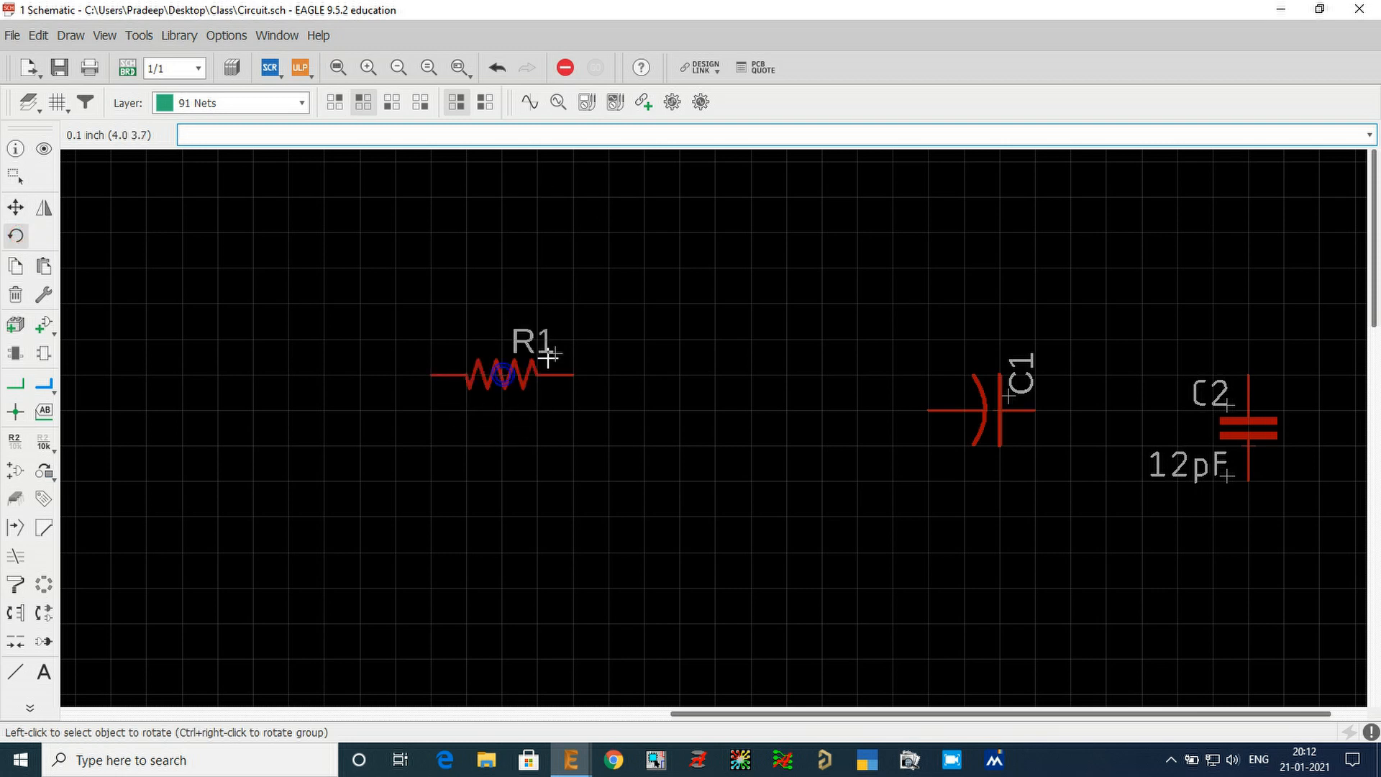
{"action": "left_click", "coordinate": [511, 375]}
{"action": "left_click", "coordinate": [499, 377]}
{"action": "left_click", "coordinate": [501, 377]}
{"action": "left_click", "coordinate": [501, 377]}
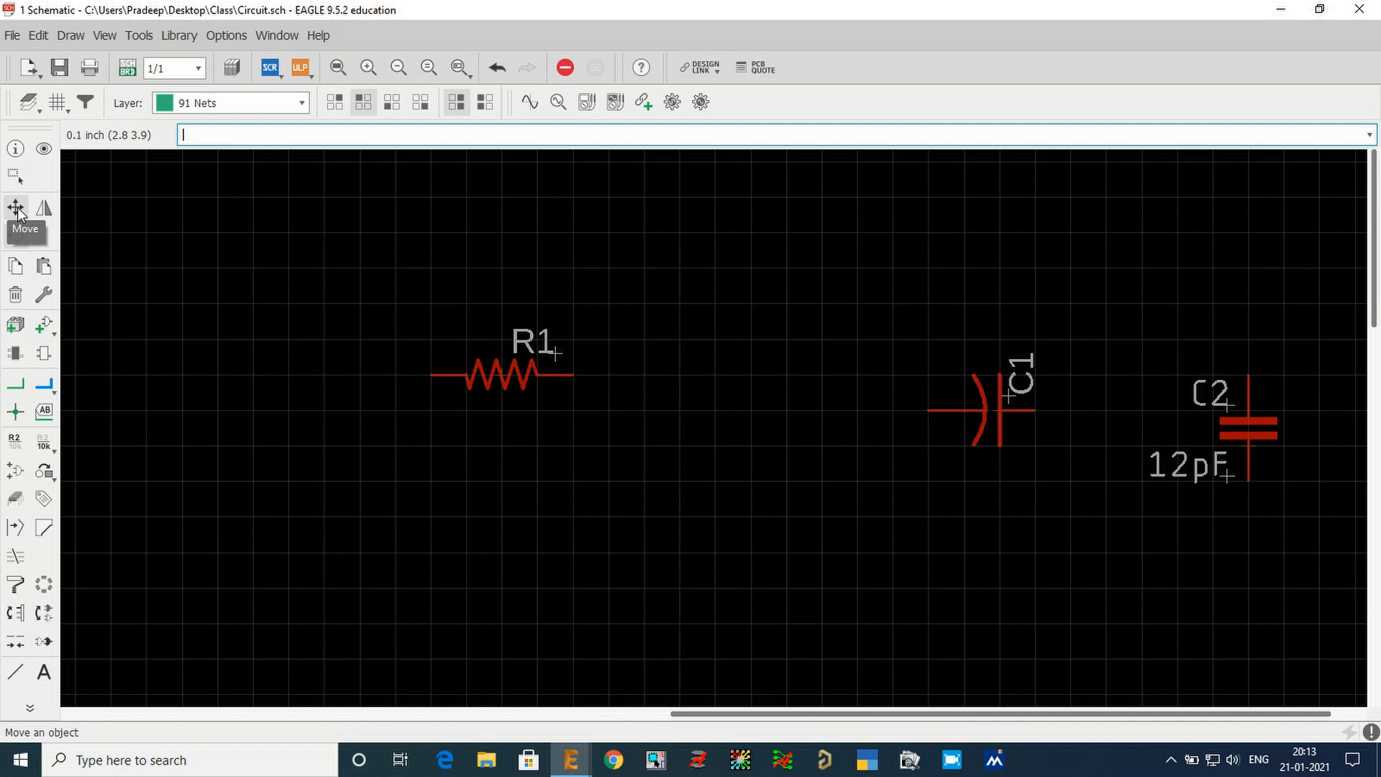
- Copy resistor R1 and place the duplicate three grid squares directly below it
{"action": "left_click", "coordinate": [16, 269]}
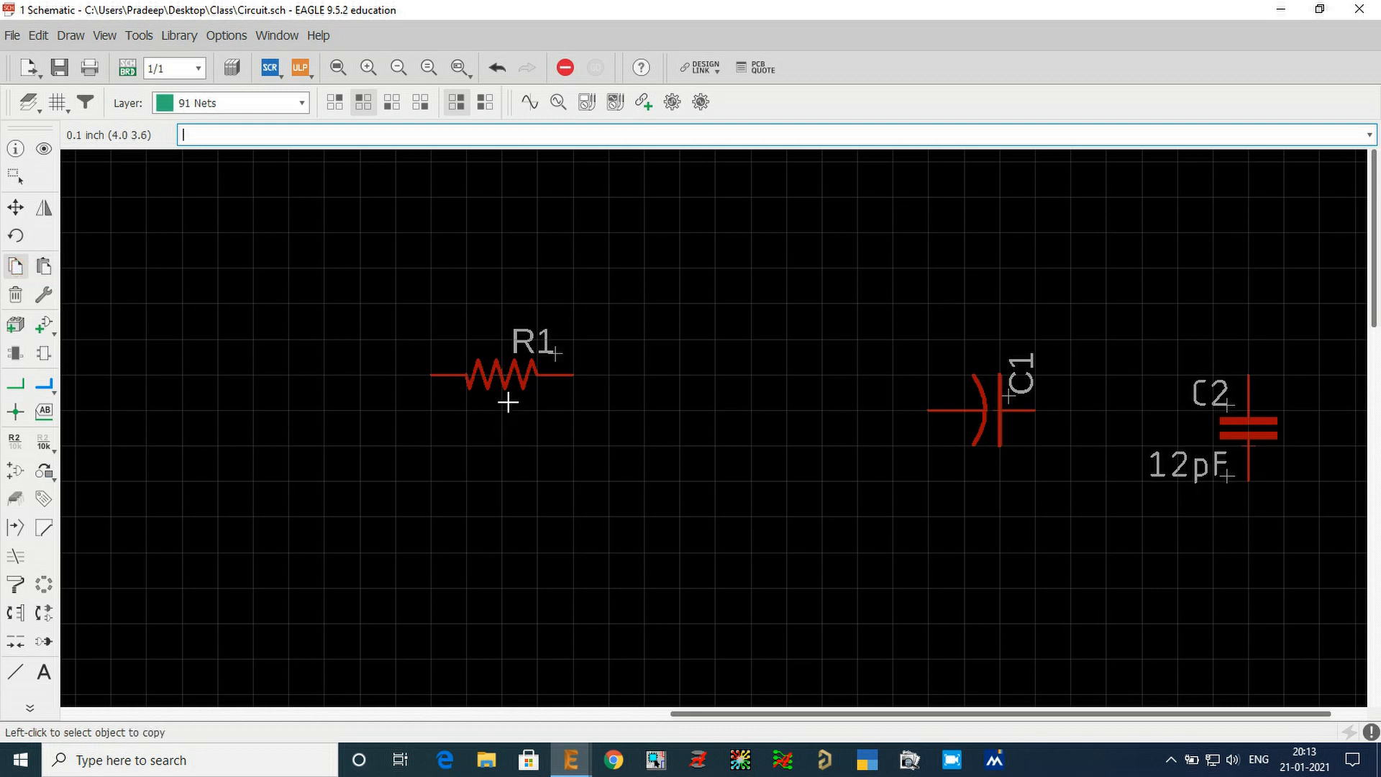
{"action": "left_click", "coordinate": [503, 373]}
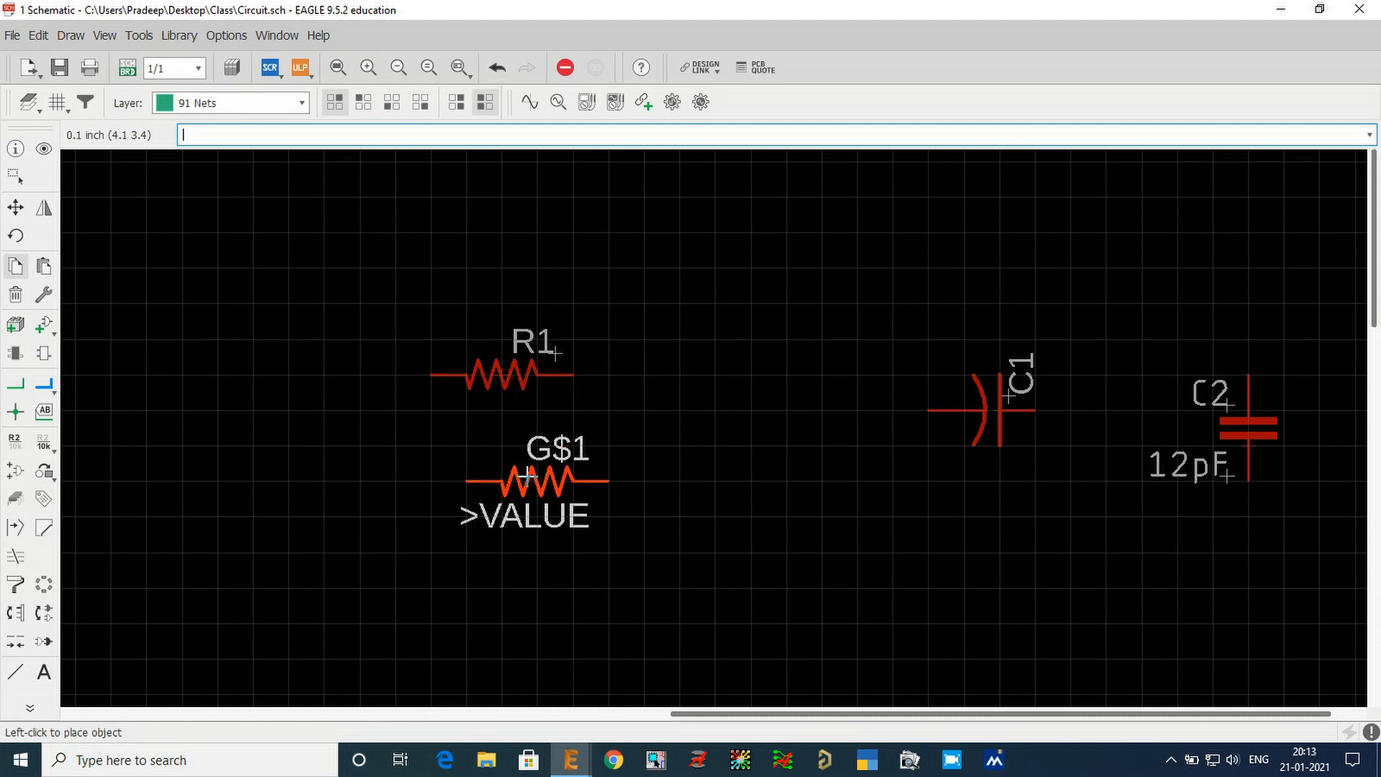
{"action": "left_click", "coordinate": [493, 479]}
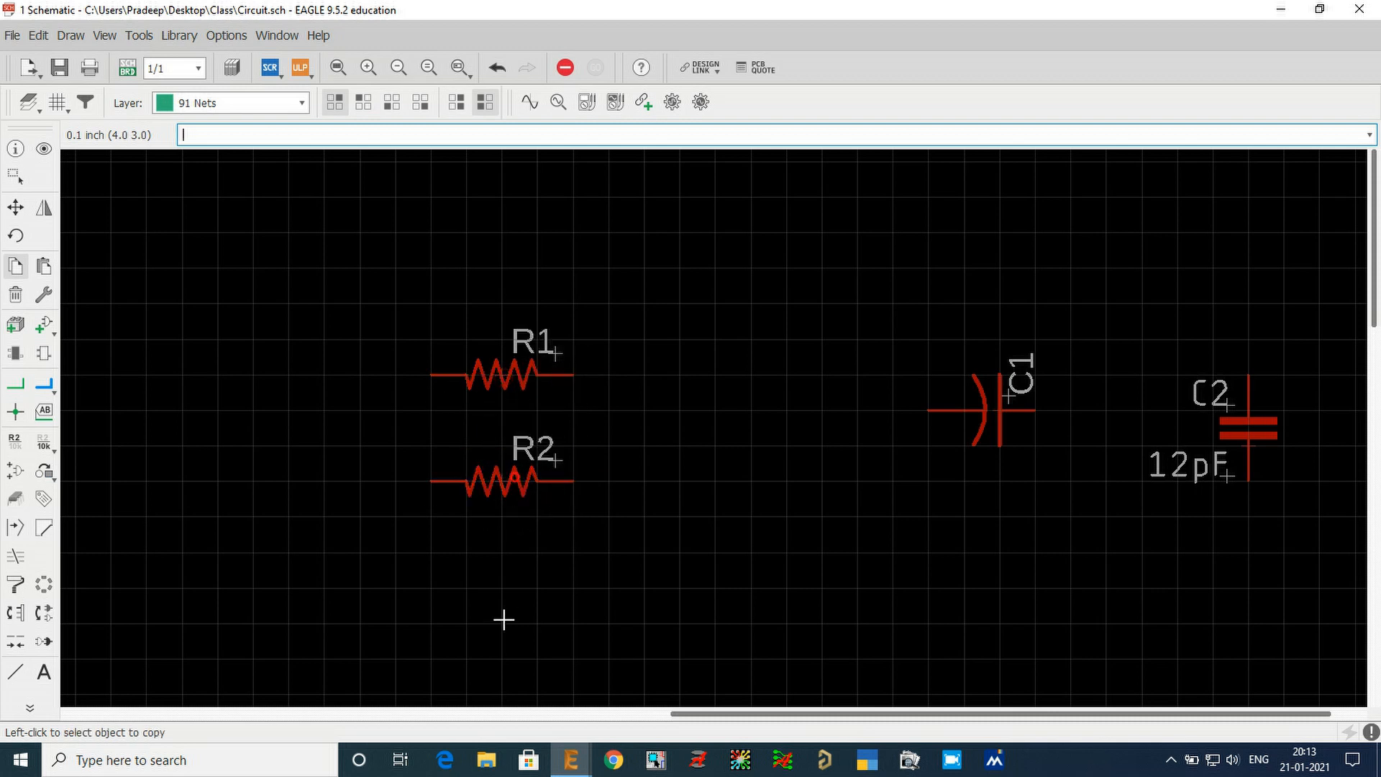
- Copy capacitor C1 to a spot four grid squares to its left, and copy capacitor C2 to four grid squares below it
{"action": "left_click", "coordinate": [1000, 411]}
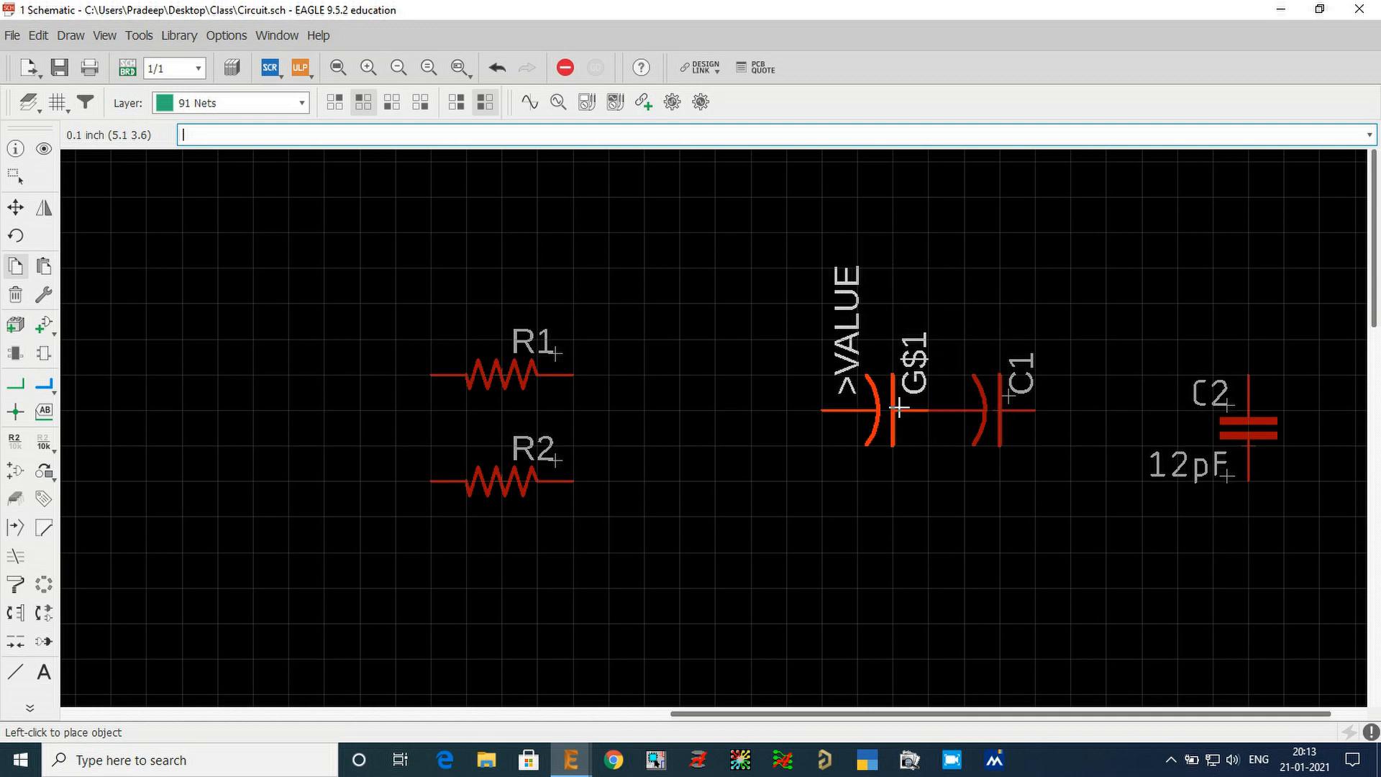
{"action": "left_click", "coordinate": [860, 412]}
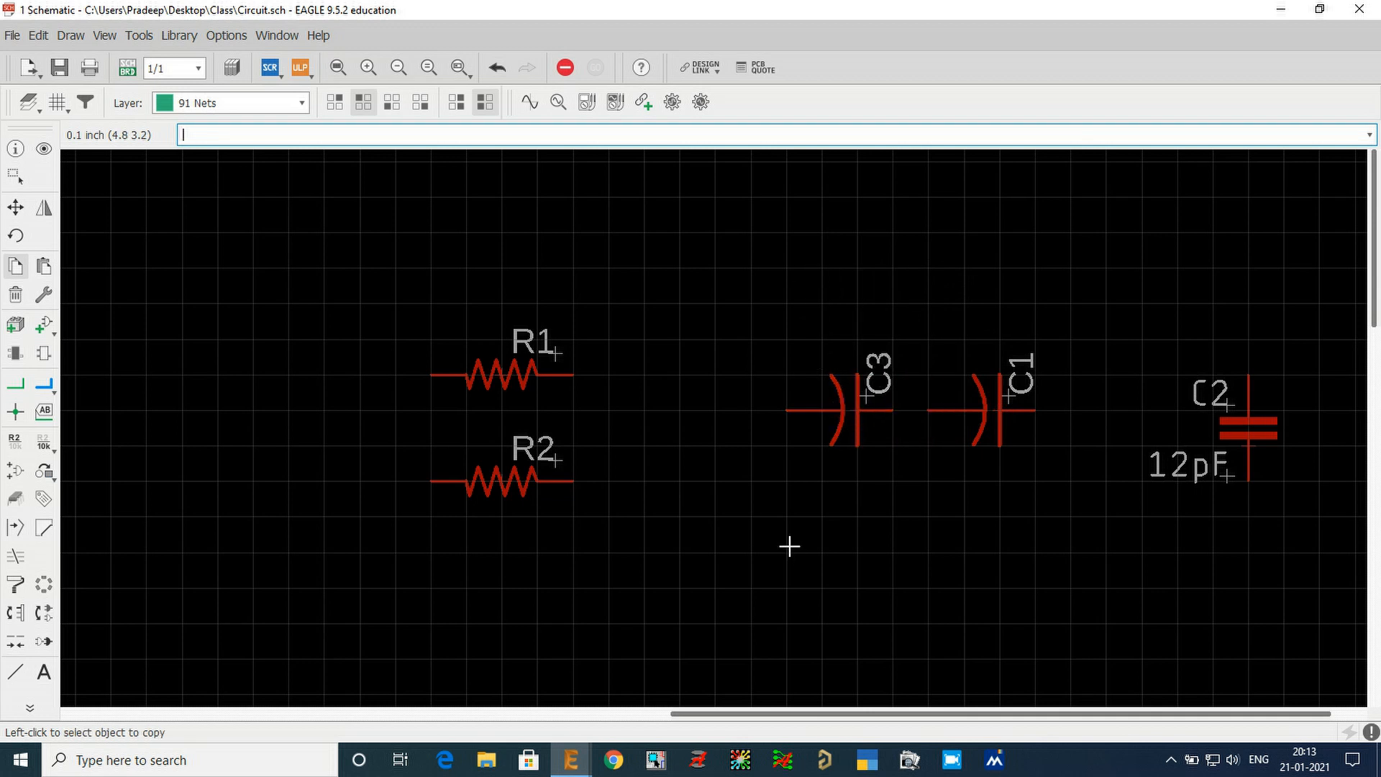
{"action": "left_click", "coordinate": [1252, 436]}
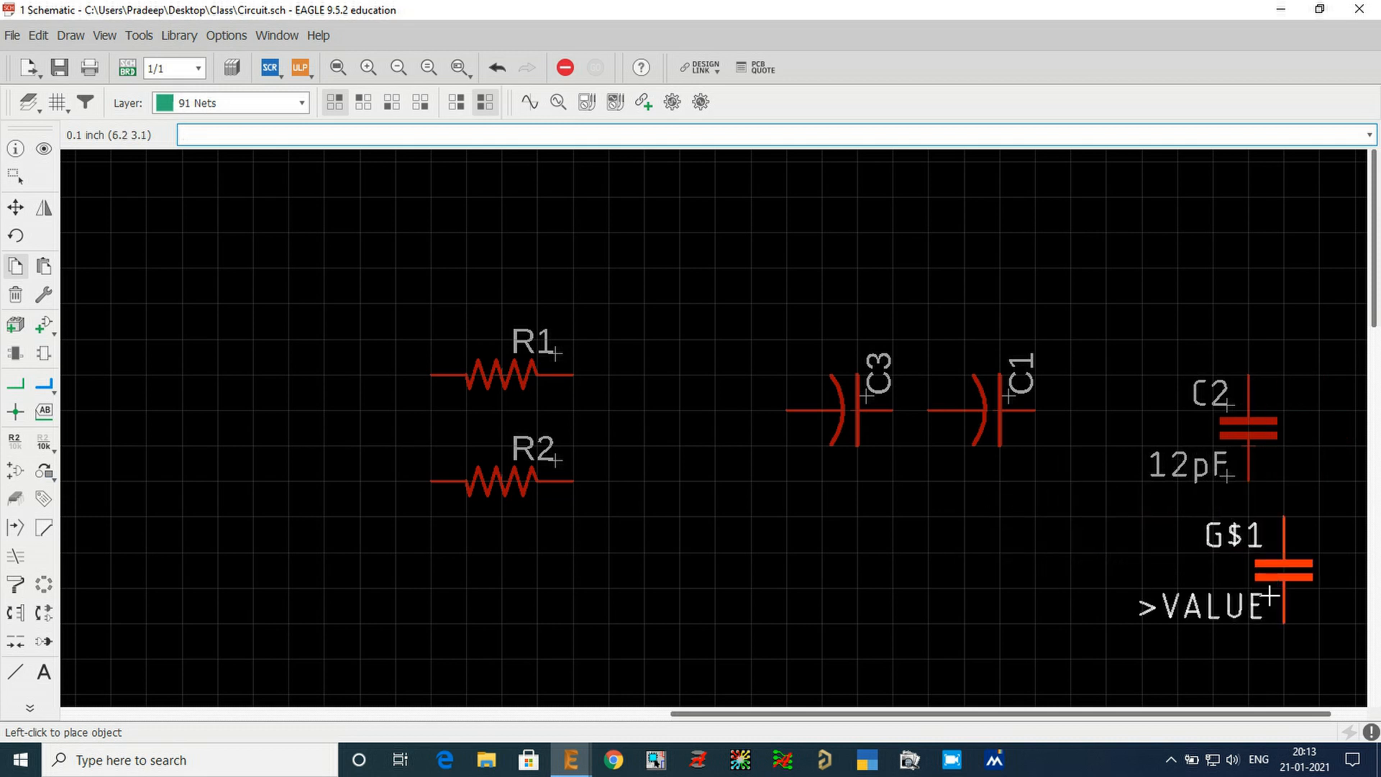
{"action": "left_click", "coordinate": [1247, 589]}
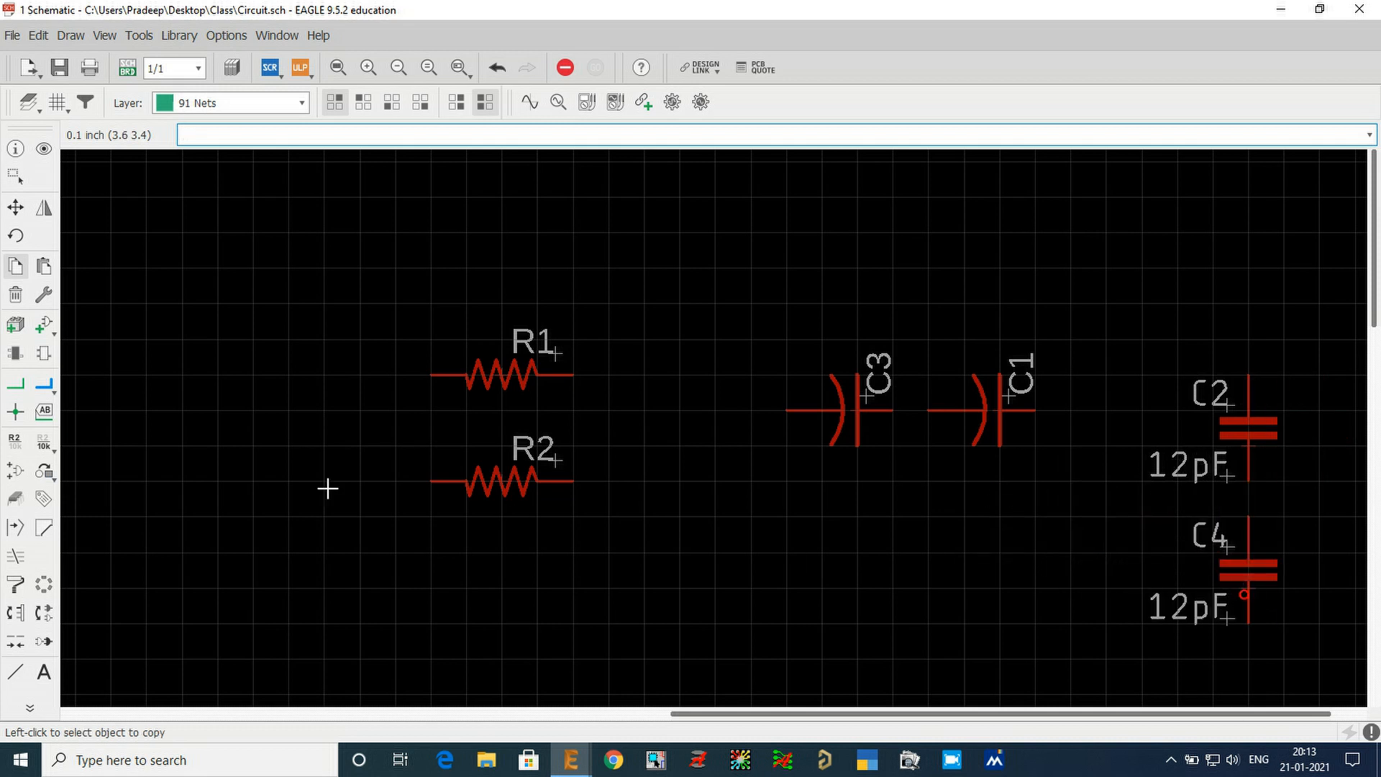
- Delete resistor R2 below R1
{"action": "left_click", "coordinate": [45, 274]}
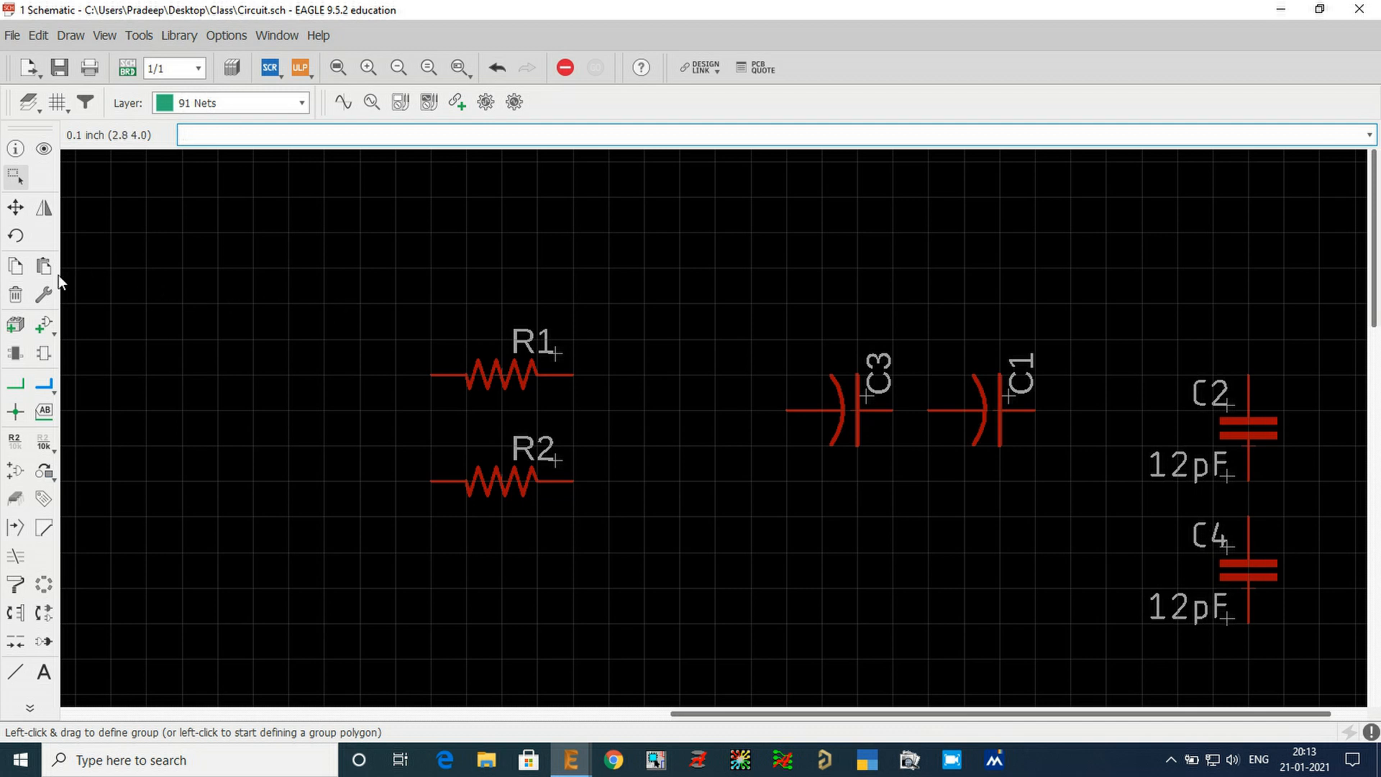
{"action": "left_click", "coordinate": [15, 295]}
{"action": "left_click", "coordinate": [502, 481]}
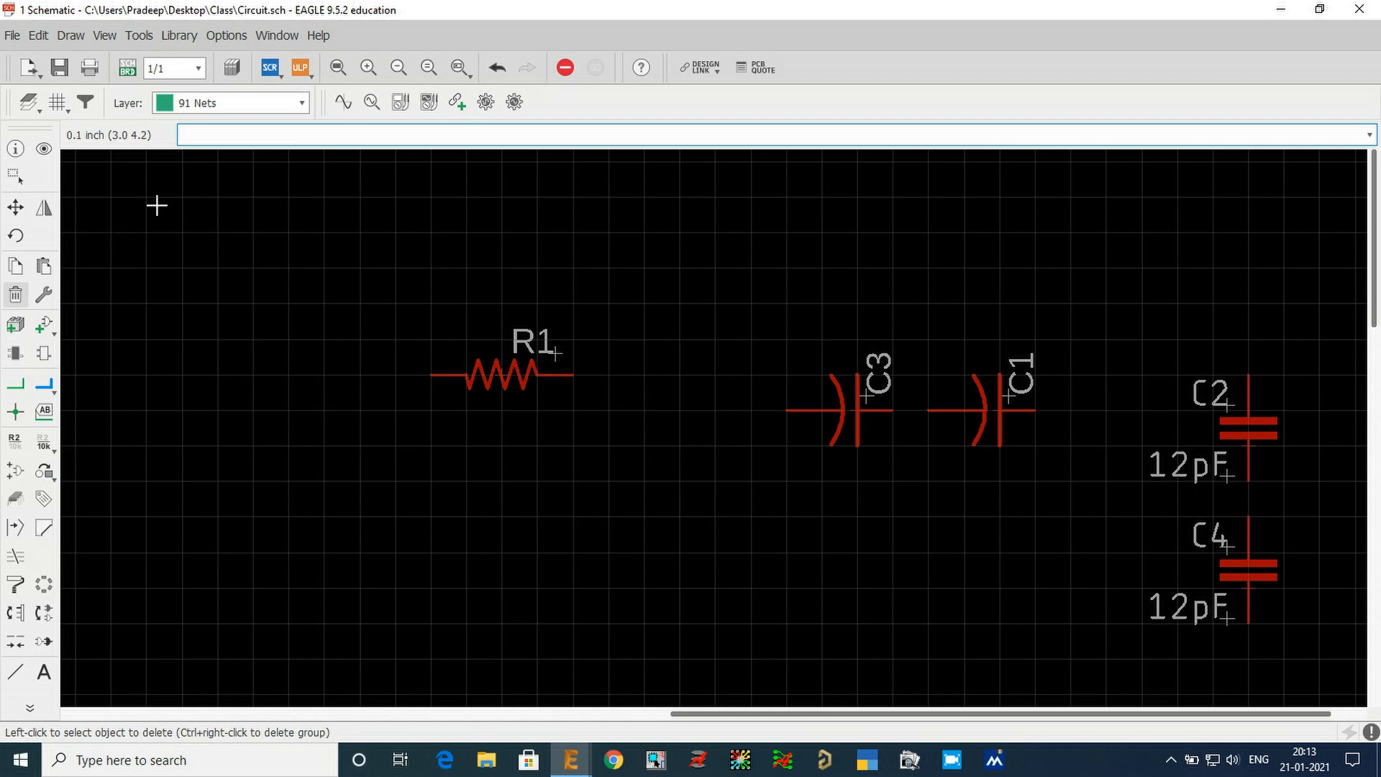
- Group R1, C3 and C1 with a rectangular selection twice, clearing the group each time
{"action": "left_click", "coordinate": [16, 176]}
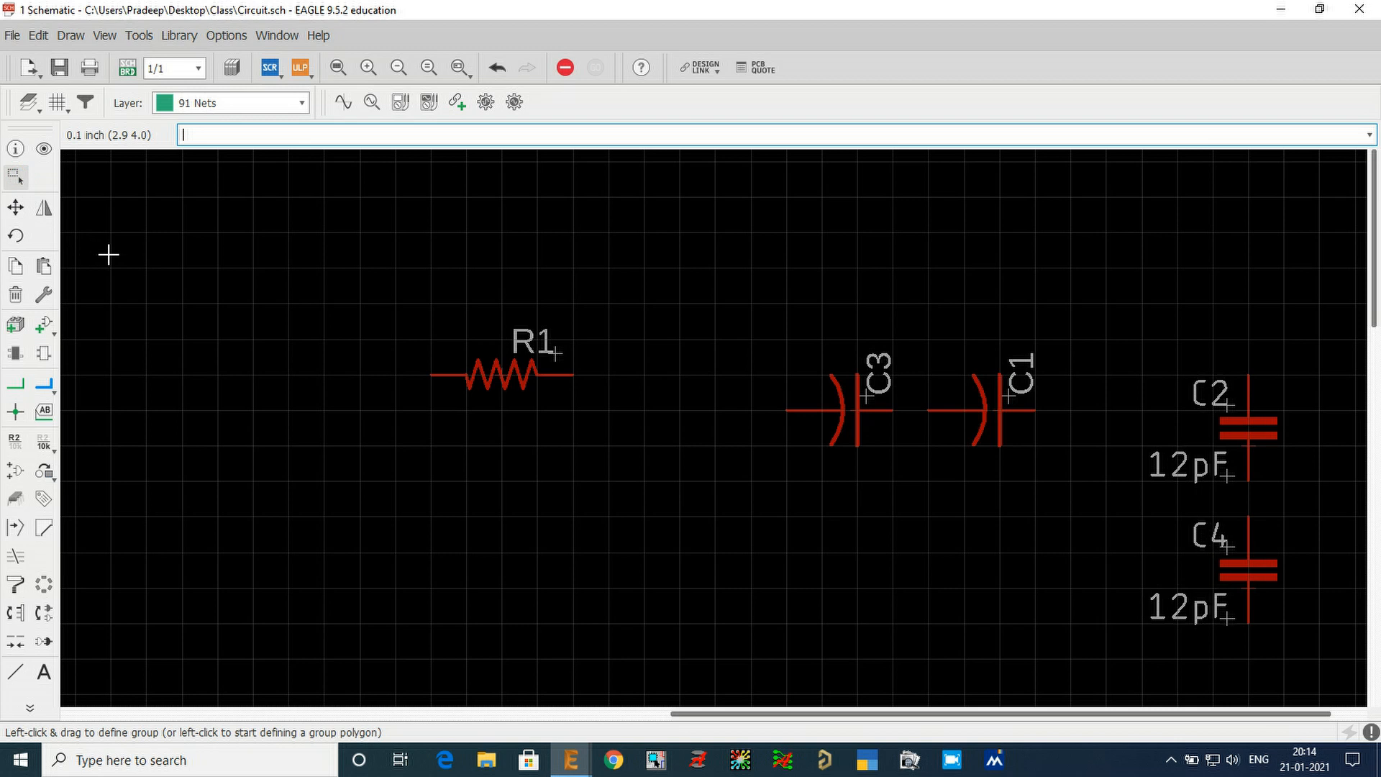
{"action": "scroll", "coordinate": [108, 253], "scroll_direction": "down", "scroll_amount": 1}
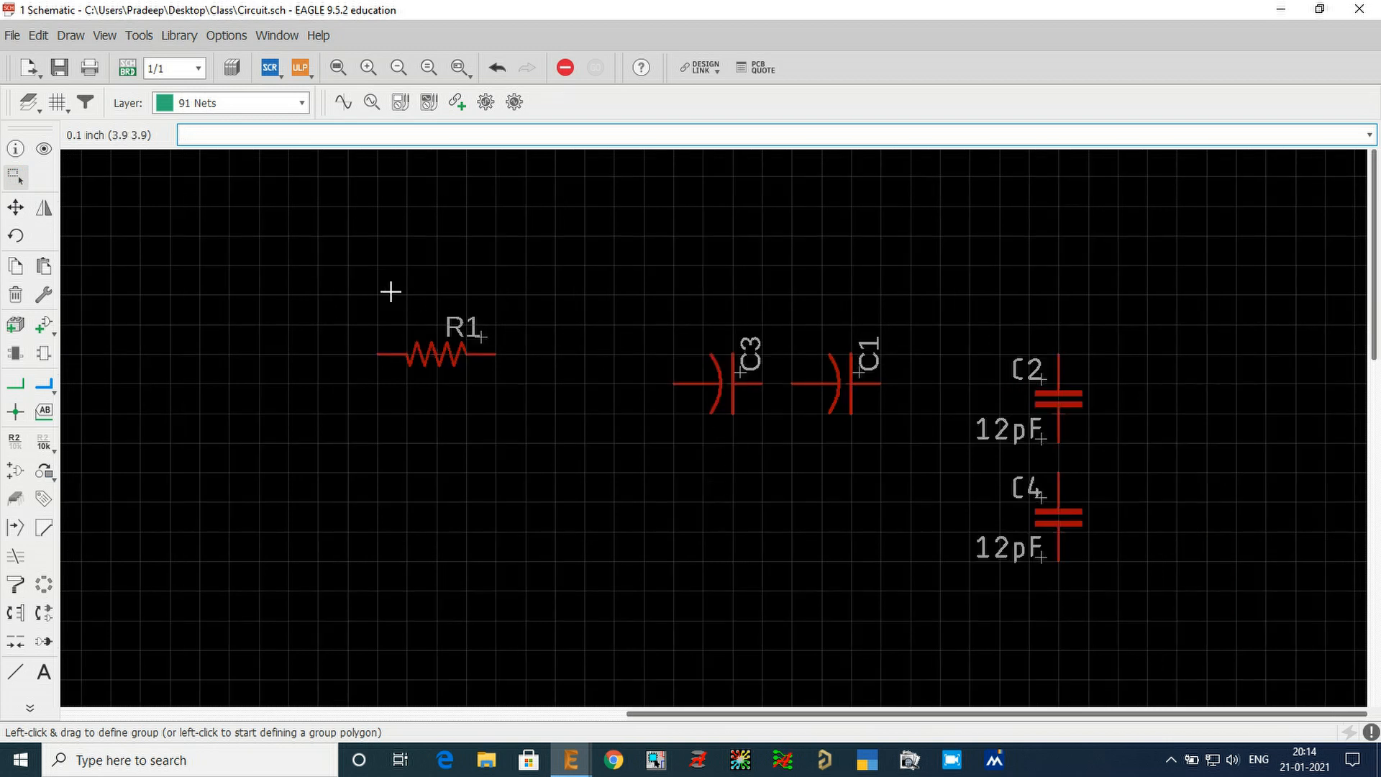
{"action": "left_click_drag", "start_coordinate": [369, 280], "coordinate": [913, 469]}
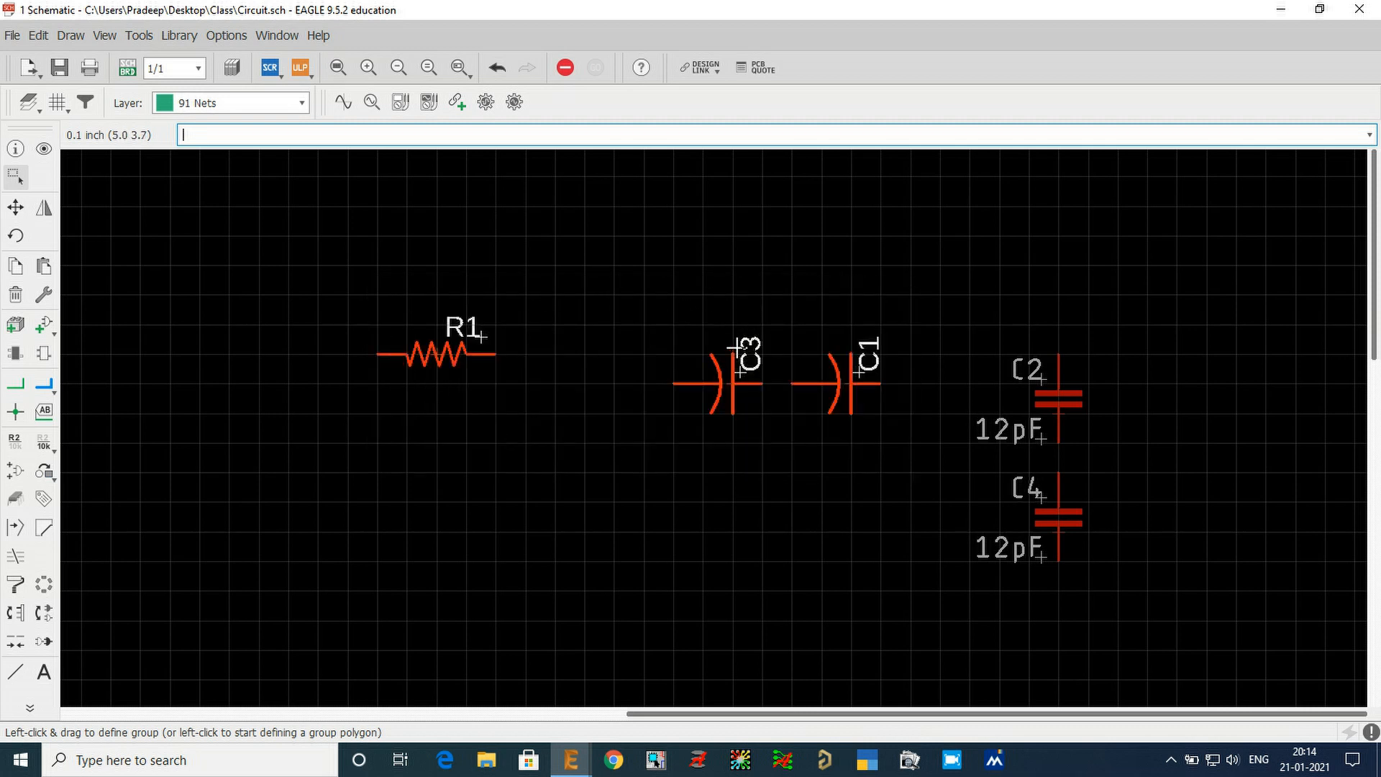
{"action": "left_click", "coordinate": [629, 261]}
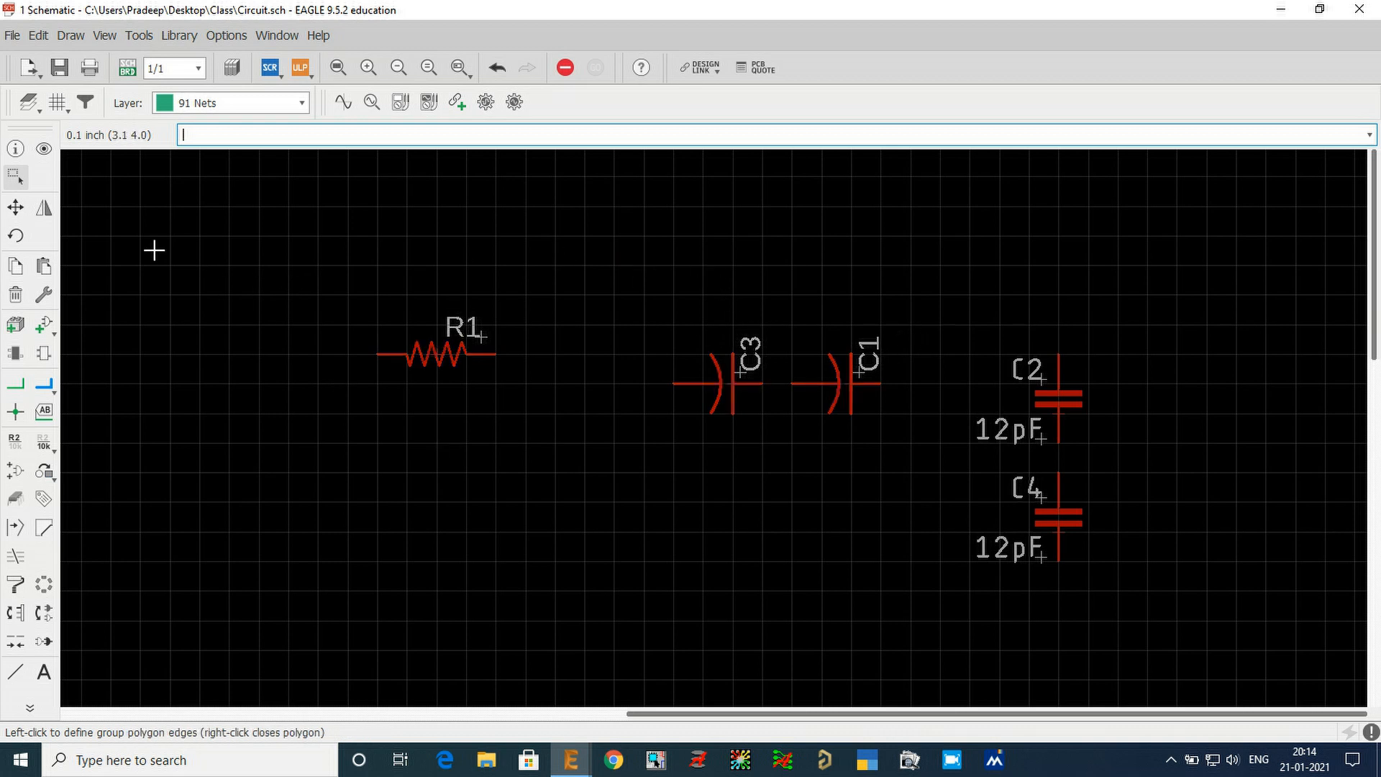
{"action": "left_click", "coordinate": [15, 176]}
{"action": "left_click_drag", "start_coordinate": [348, 285], "coordinate": [904, 465]}
{"action": "left_click", "coordinate": [438, 241]}
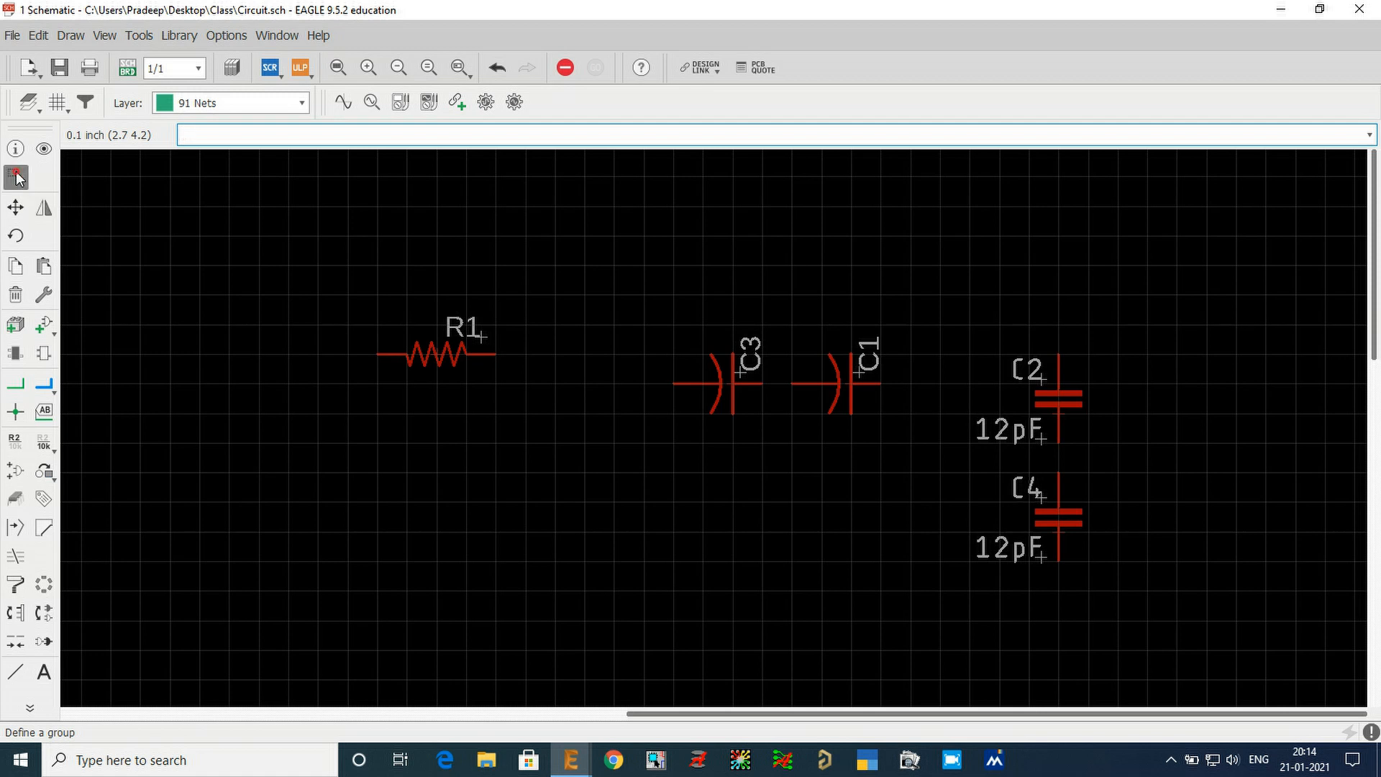
- Define a group by adding R1, C3 and C1 individually instead of enclosing them in a rectangle
{"action": "left_click", "coordinate": [16, 175]}
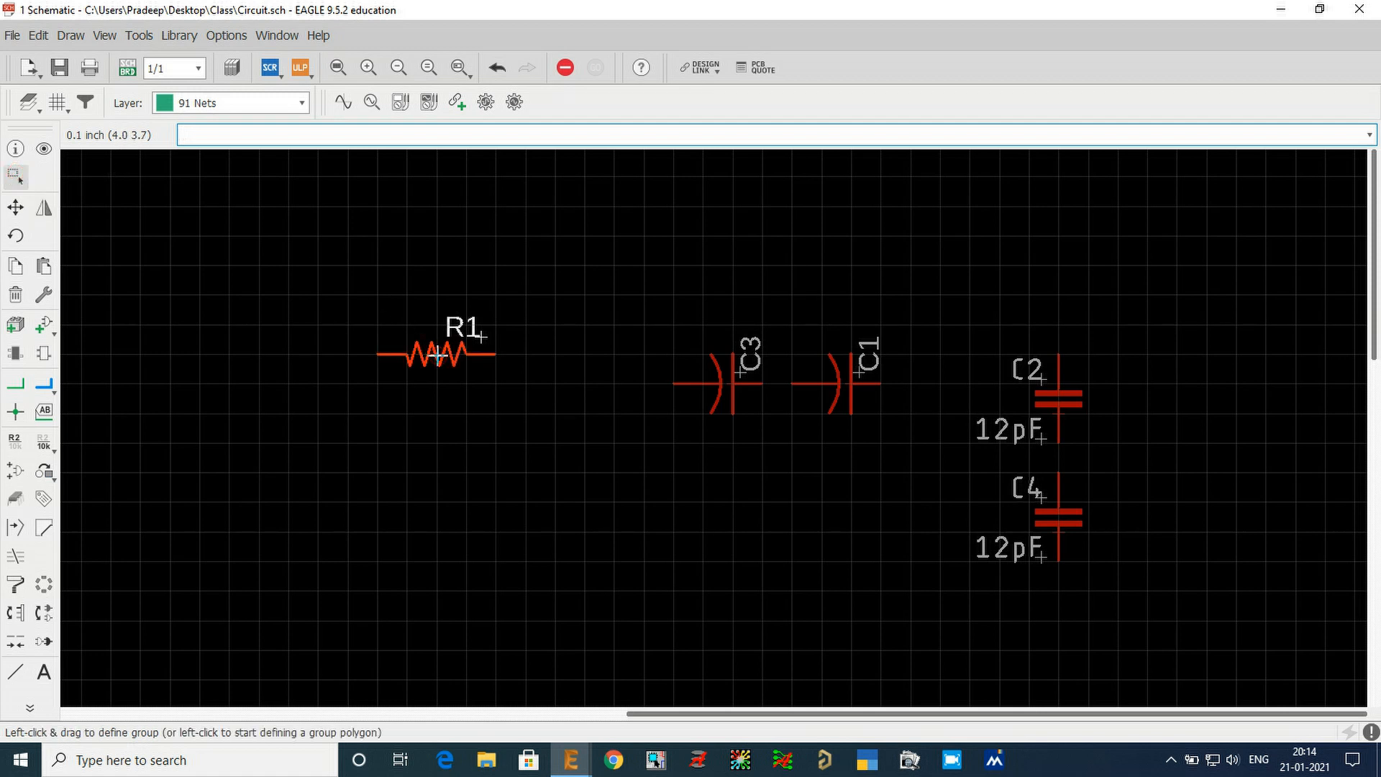
{"action": "left_click", "coordinate": [723, 382], "text": "ctrl"}
{"action": "left_click", "coordinate": [856, 382], "text": "ctrl"}
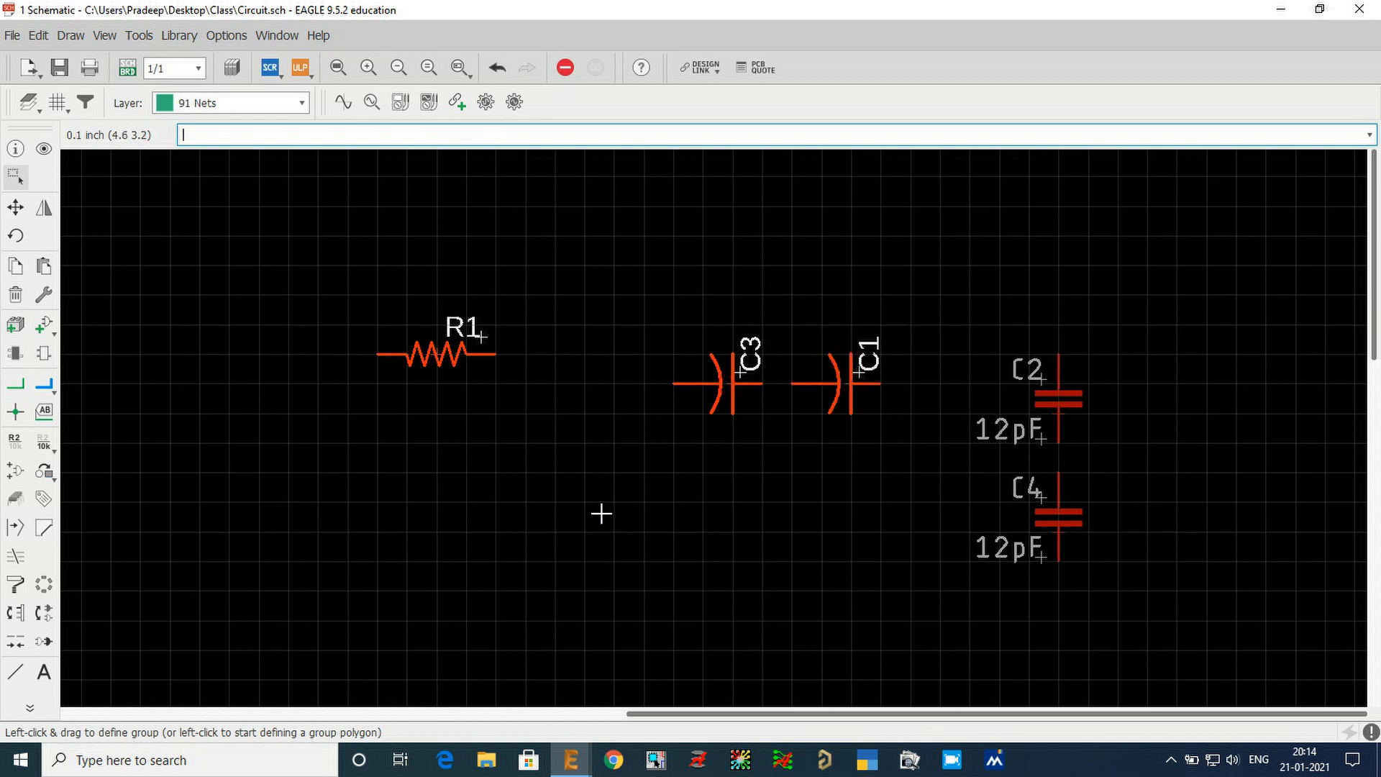
- Redefine the group of R1, C3 and C1 with one rectangle around all three, and clear it
{"action": "left_click", "coordinate": [16, 179]}
{"action": "left_click_drag", "start_coordinate": [328, 283], "coordinate": [912, 441]}
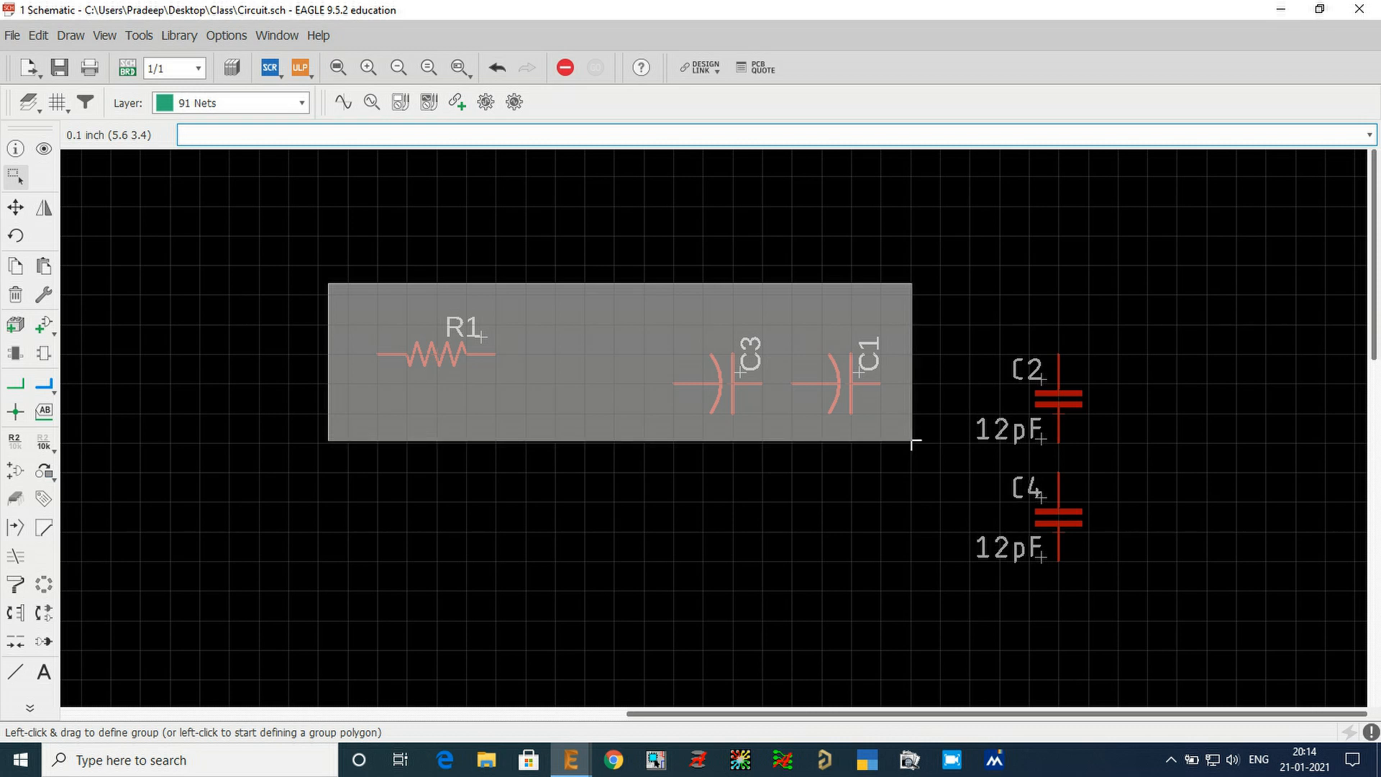
{"action": "left_click_drag", "start_coordinate": [912, 440], "coordinate": [913, 439]}
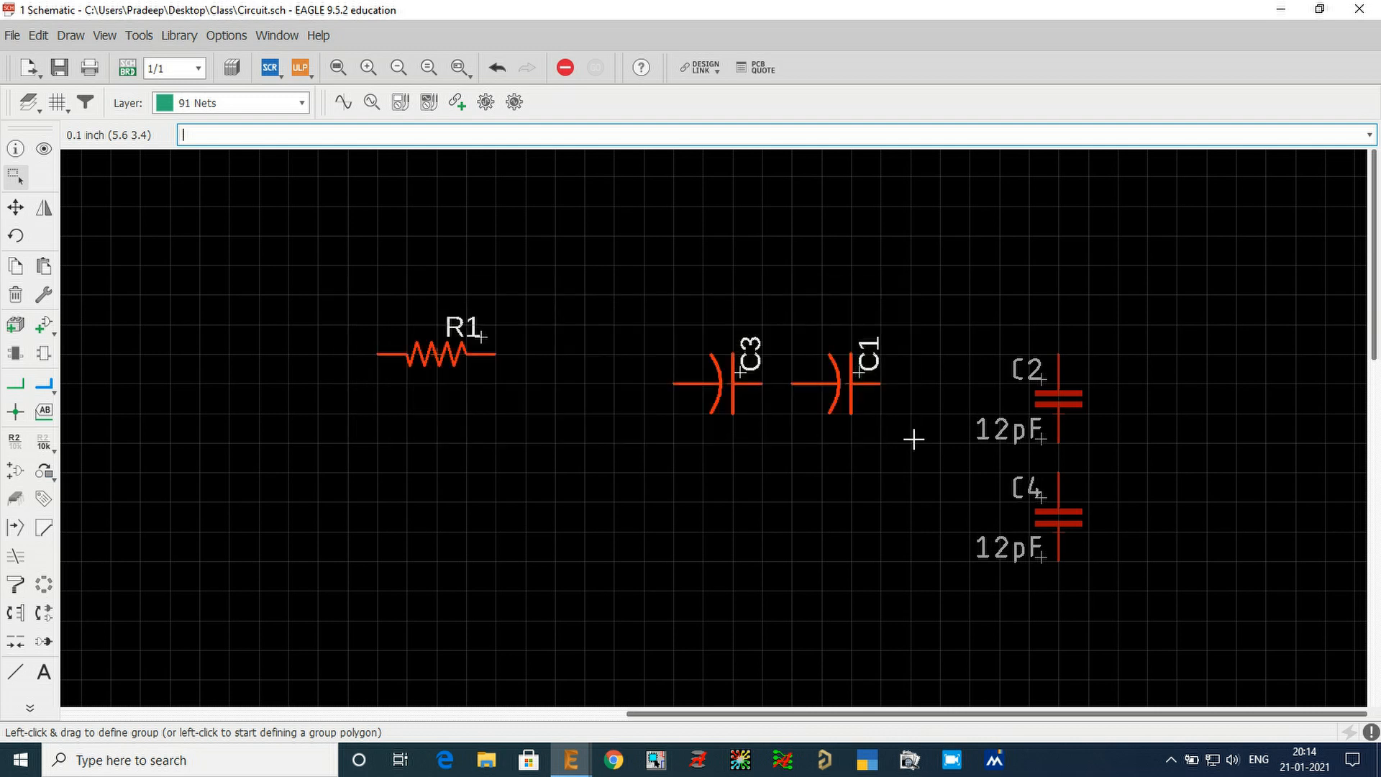
{"action": "left_click", "coordinate": [497, 232]}
- Group only R1, replace that group with one around C4, and clear it
{"action": "left_click_drag", "start_coordinate": [369, 279], "coordinate": [514, 392]}
{"action": "left_click_drag", "start_coordinate": [952, 515], "coordinate": [1103, 580]}
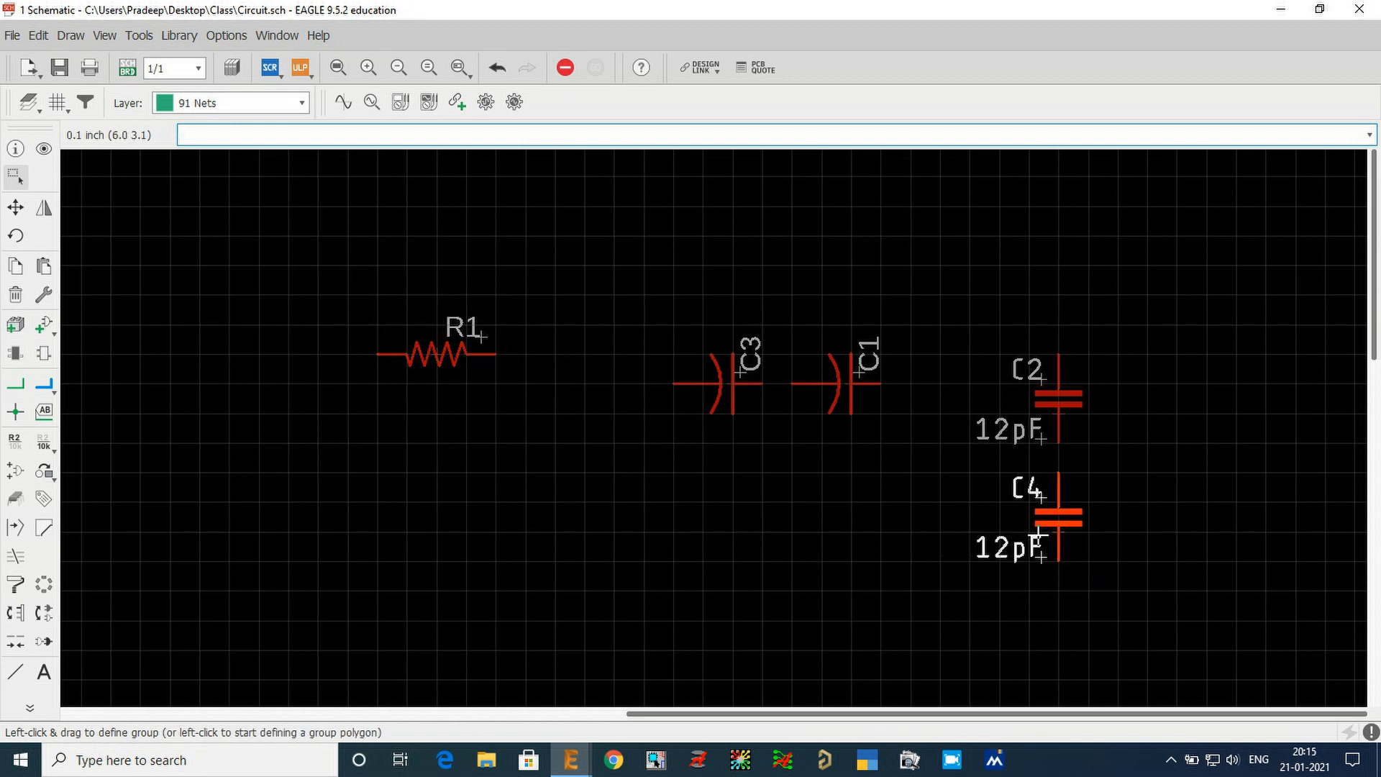
{"action": "left_click", "coordinate": [511, 516]}
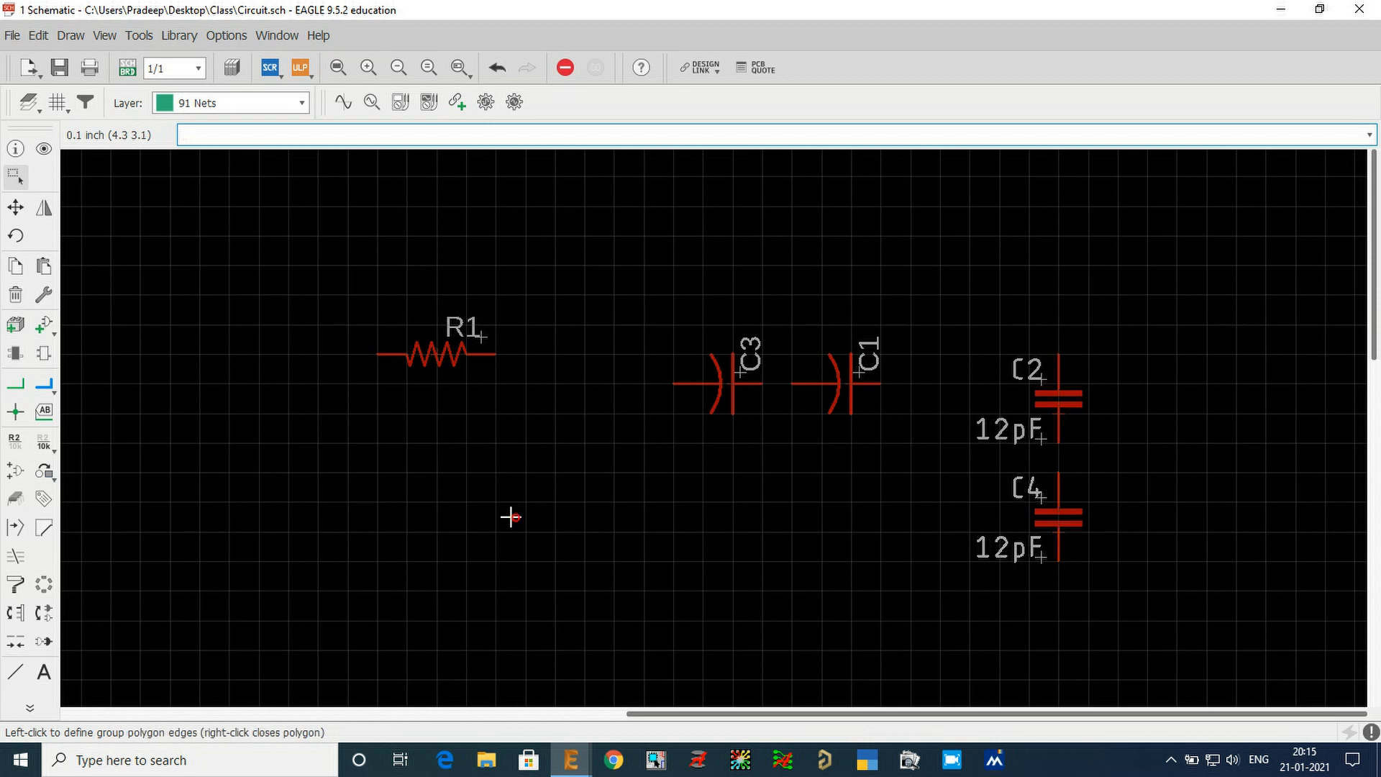
- Group all five components, R1, C3, C1, C2 and C4, with one large rectangle and clear the group
{"action": "left_click", "coordinate": [15, 176]}
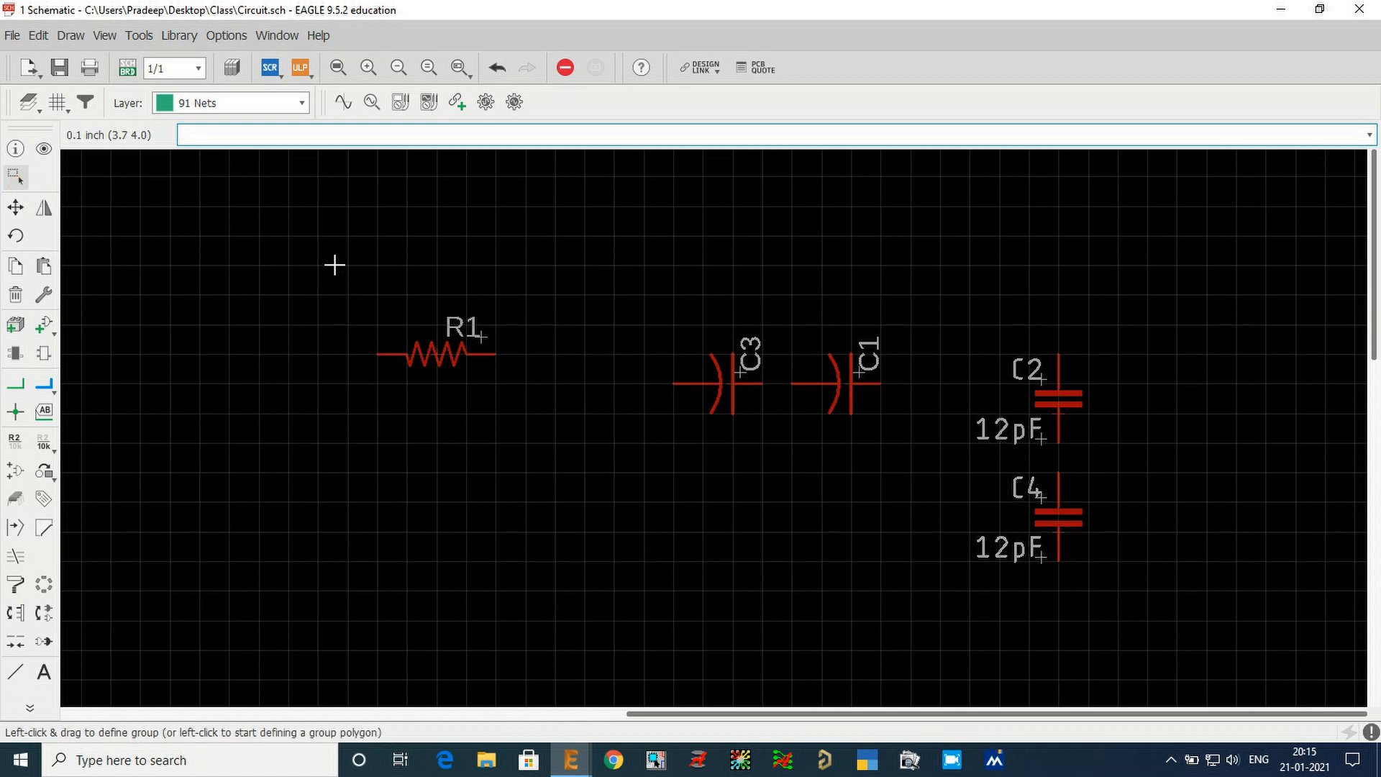
{"action": "left_click_drag", "start_coordinate": [339, 259], "coordinate": [1169, 619]}
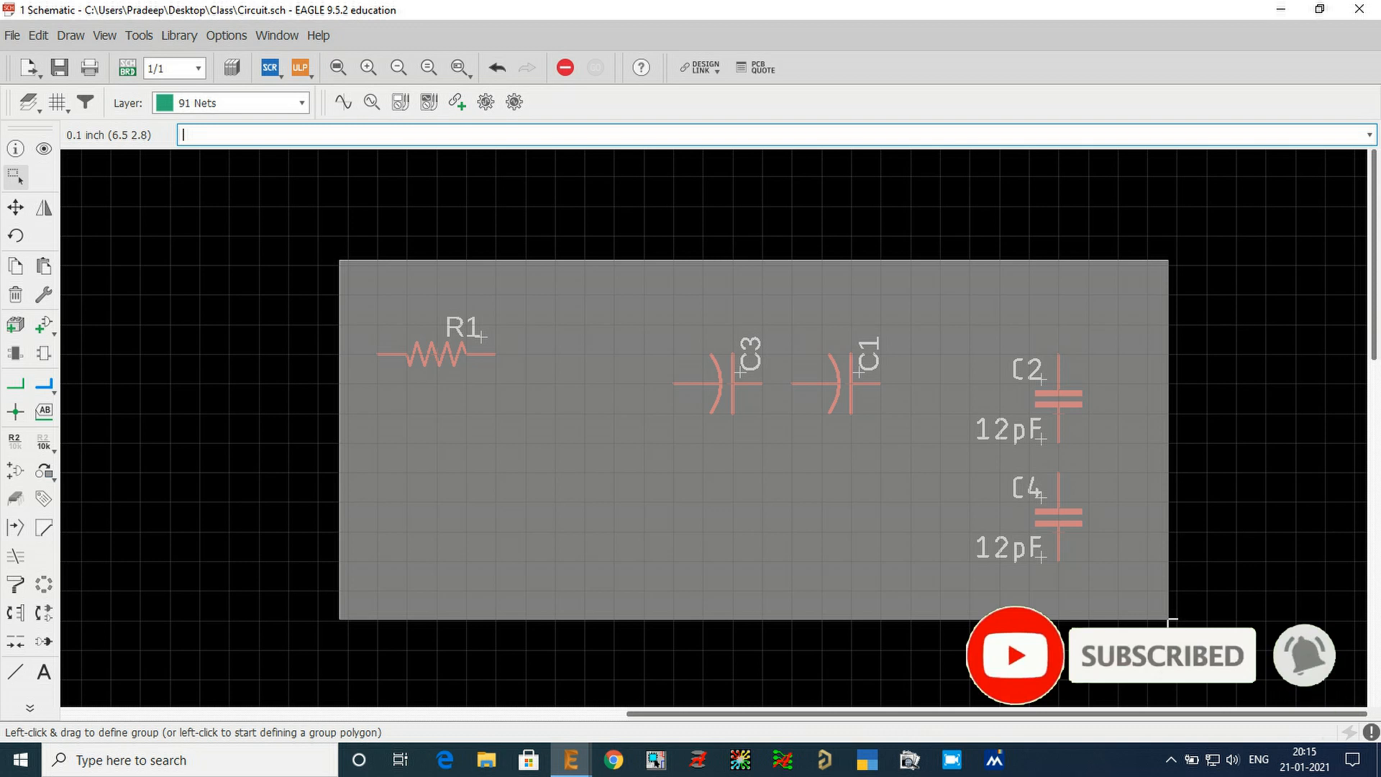
{"action": "left_click_drag", "start_coordinate": [1168, 619], "coordinate": [1168, 619]}
{"action": "left_click", "coordinate": [254, 443]}
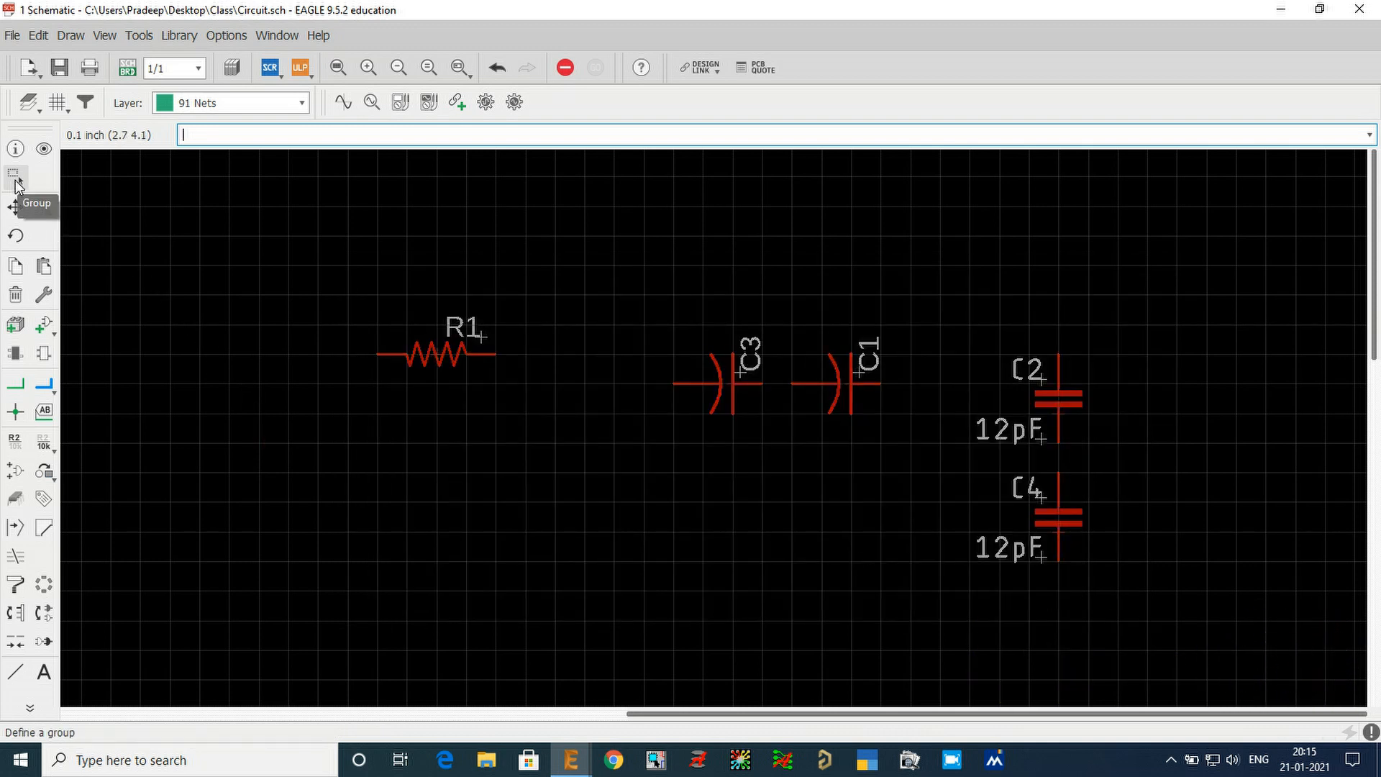
- Group R1, C4 and C2 by adding each component individually, leaving out C3 and C1
{"action": "left_click", "coordinate": [15, 177]}
{"action": "left_click", "coordinate": [431, 357], "text": "ctrl"}
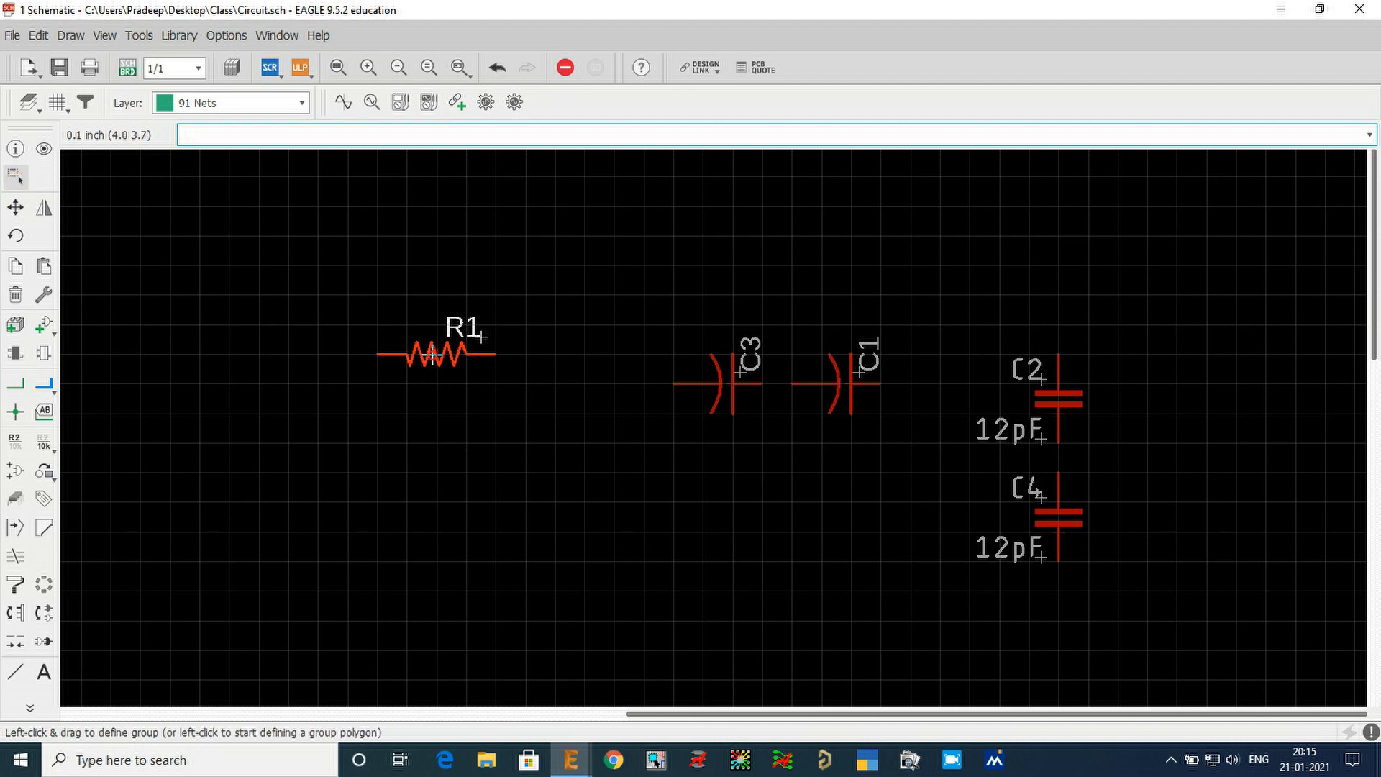
{"action": "left_click", "coordinate": [1061, 524], "text": "ctrl"}
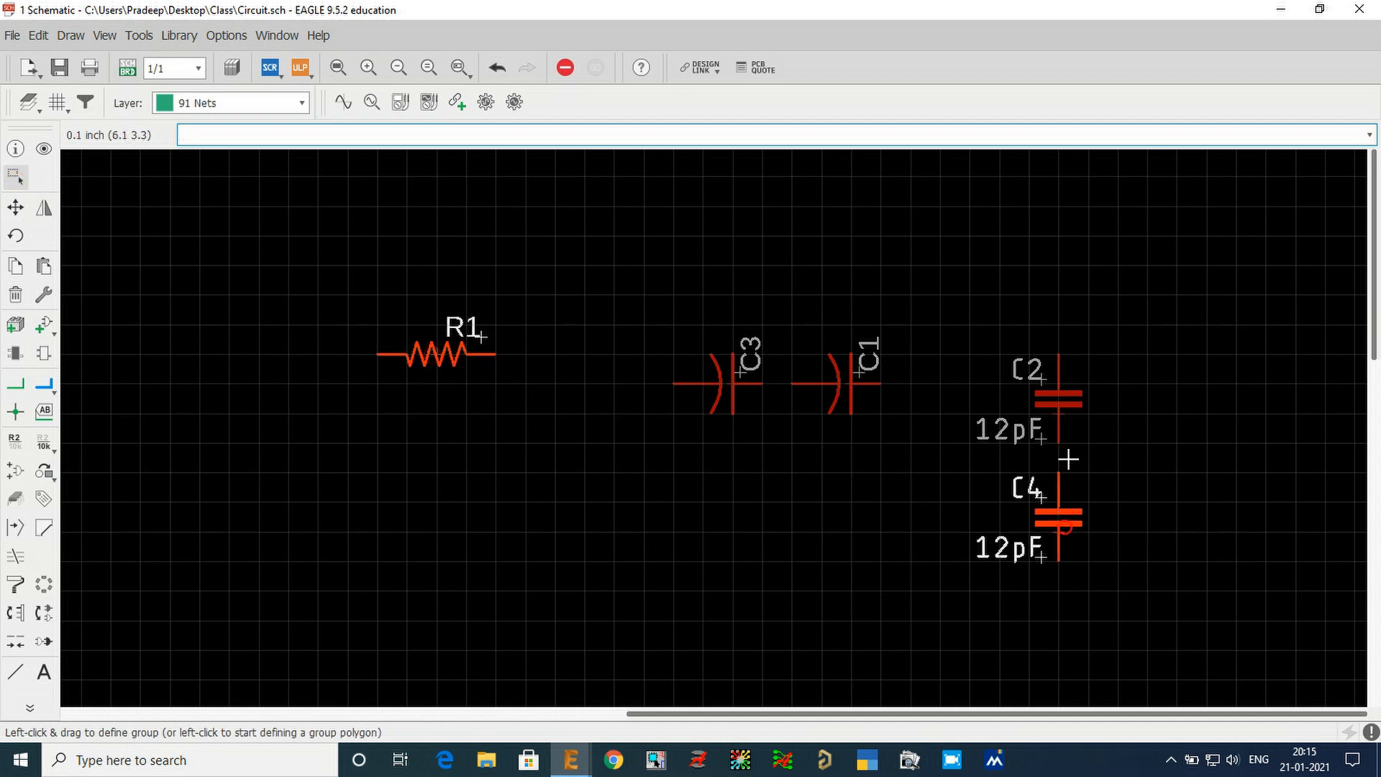
{"action": "left_click", "coordinate": [1059, 401], "text": "ctrl"}
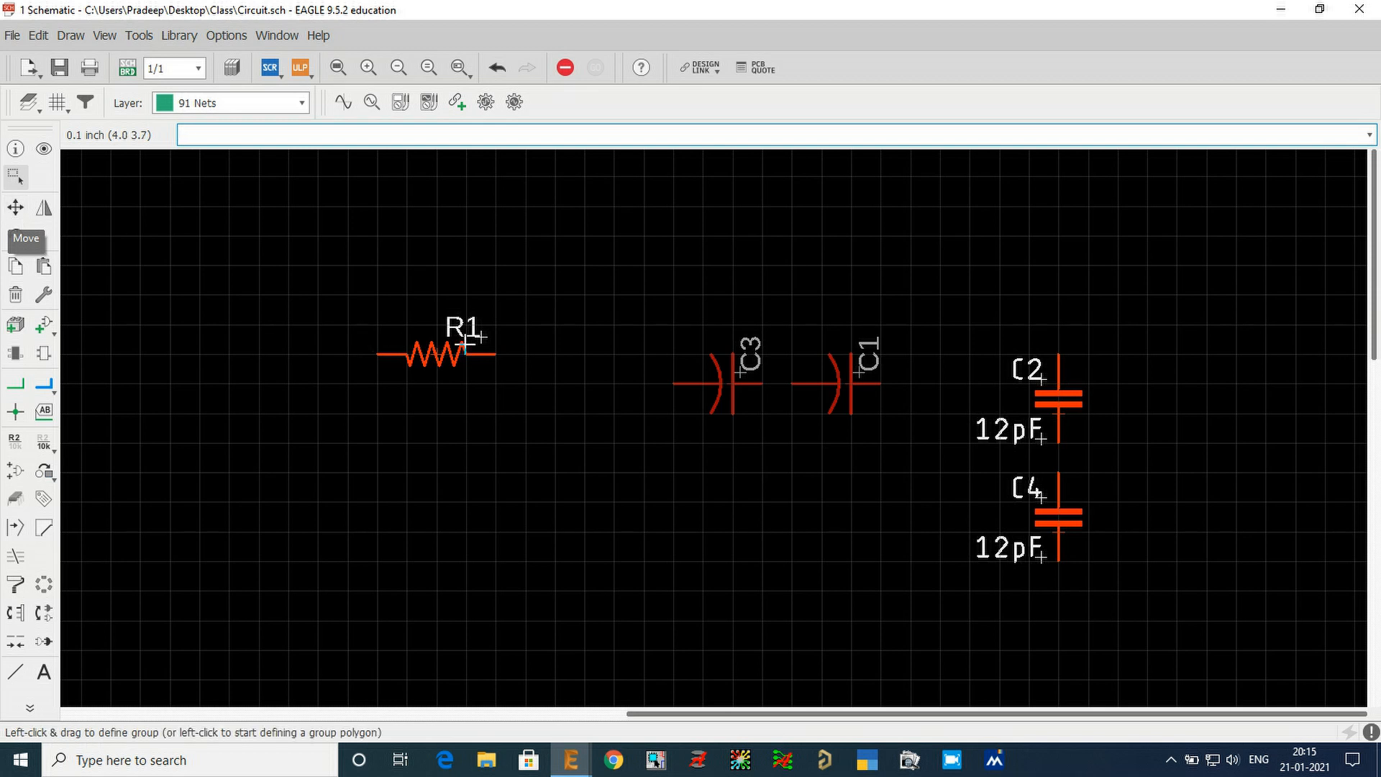
- Move the group of R1, C2 and C4 one grid square right and five grid squares down
{"action": "left_click", "coordinate": [17, 208]}
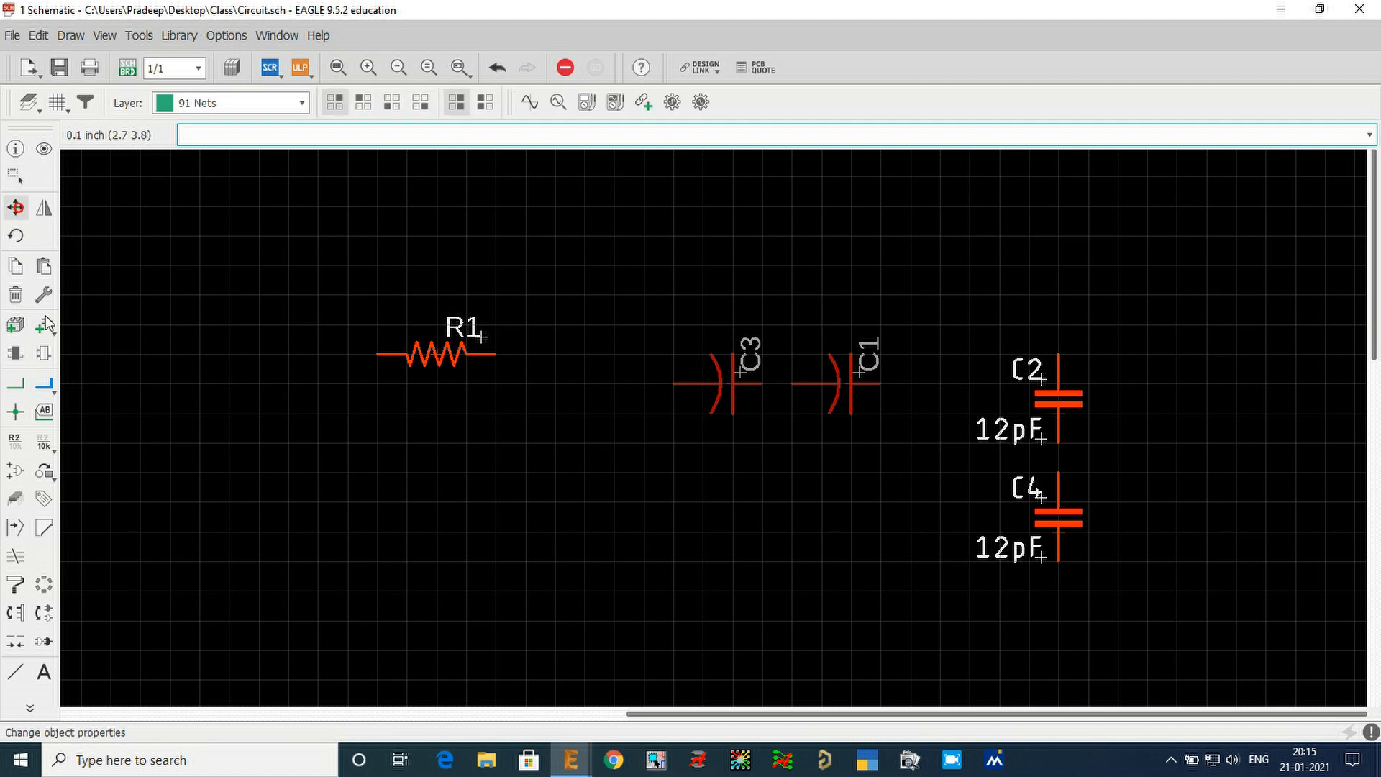
{"action": "right_click", "coordinate": [528, 451]}
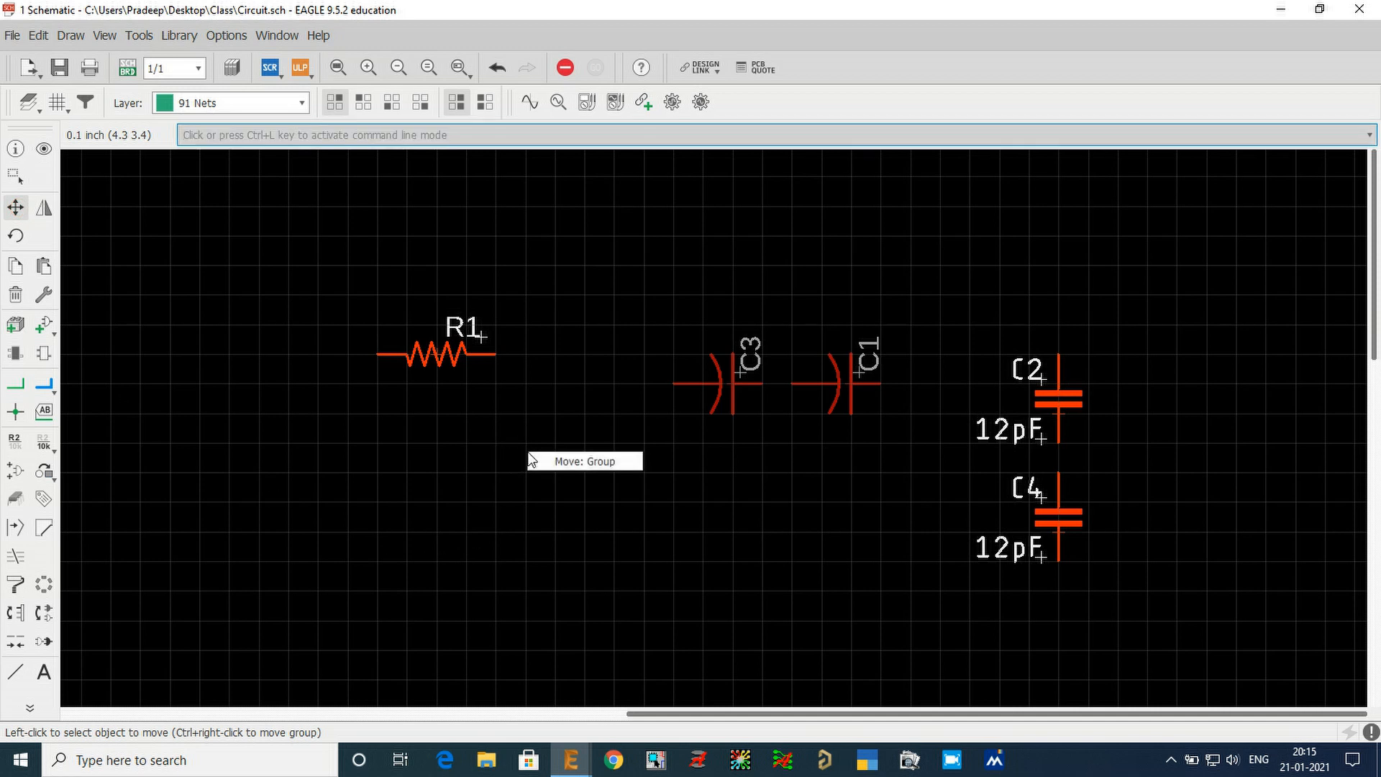
{"action": "left_click", "coordinate": [593, 461]}
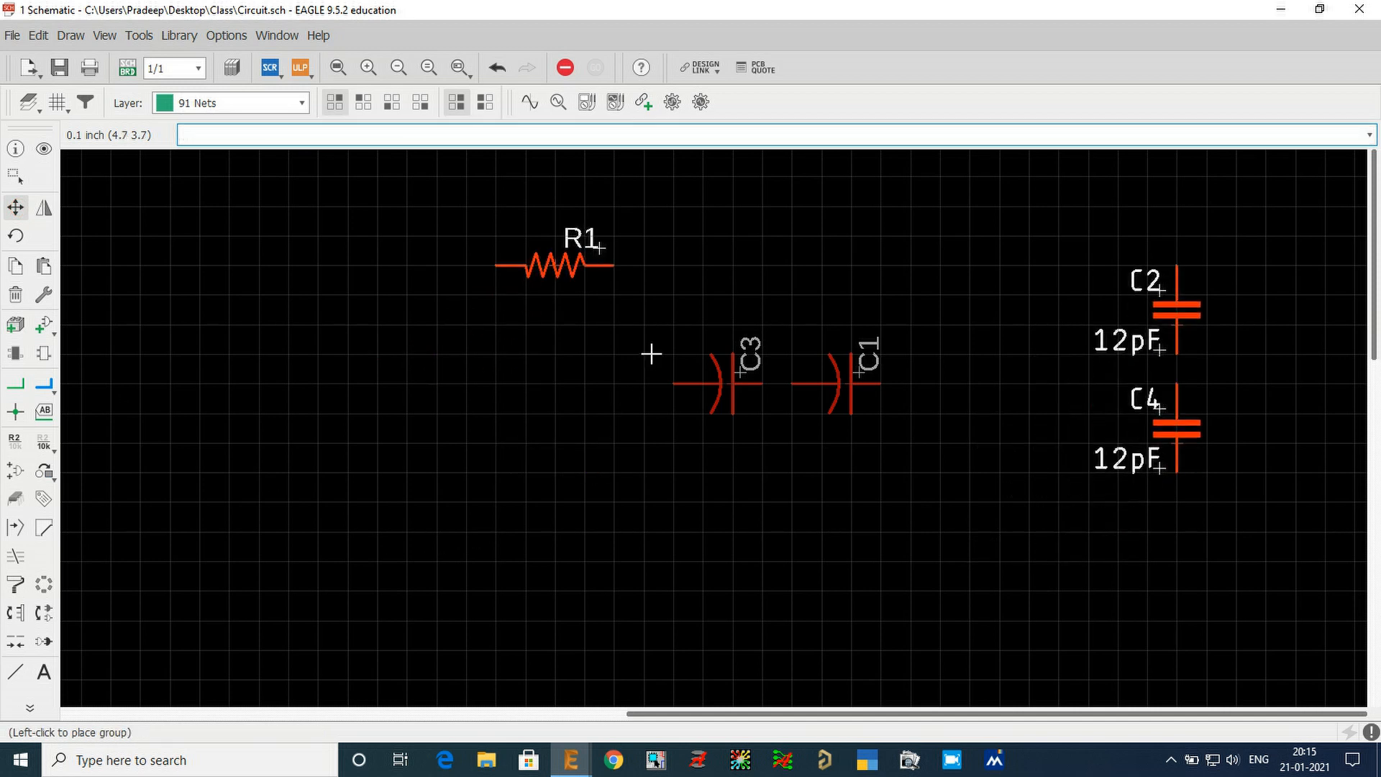
{"action": "scroll", "coordinate": [410, 351], "scroll_direction": "down", "scroll_amount": 4}
{"action": "scroll", "coordinate": [504, 486], "scroll_direction": "up", "scroll_amount": 2}
{"action": "scroll", "coordinate": [504, 486], "scroll_direction": "up", "scroll_amount": 2}
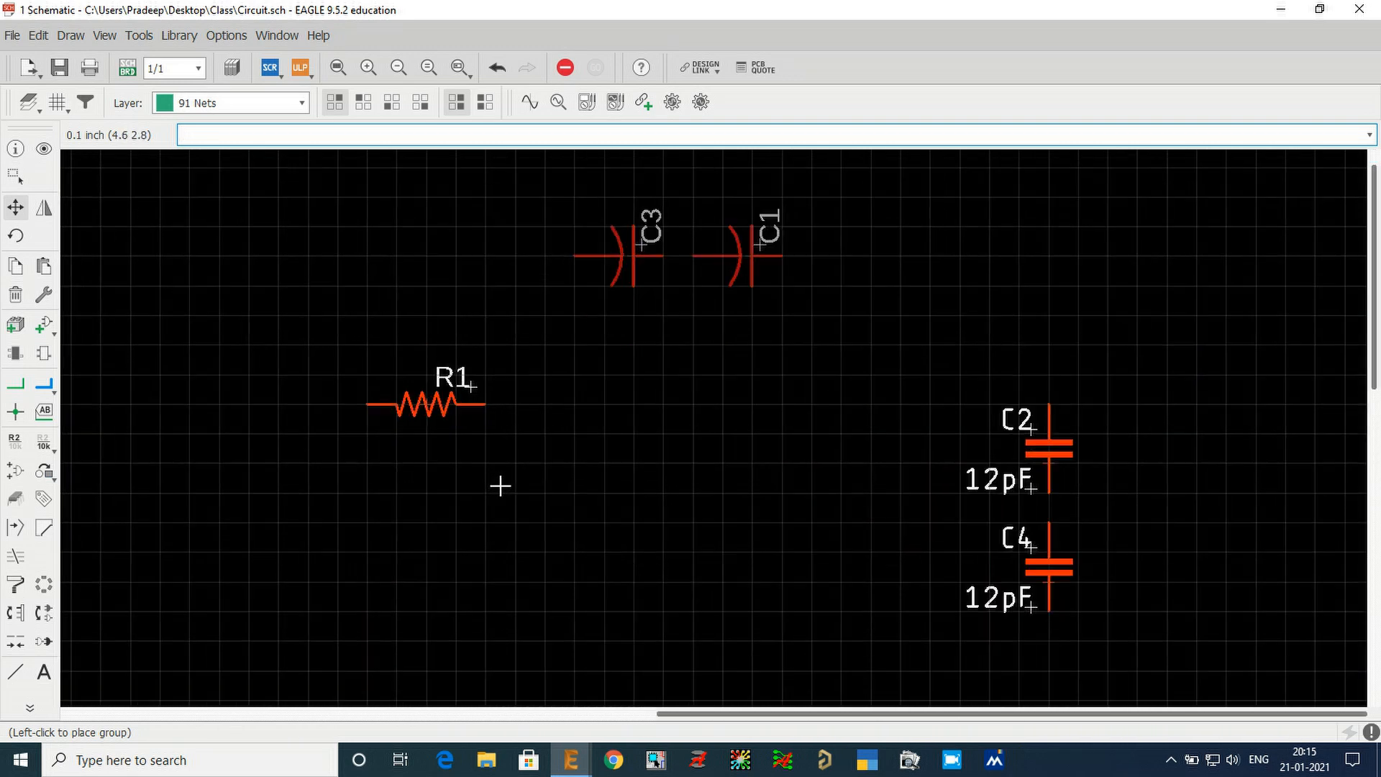
{"action": "left_click", "coordinate": [458, 451]}
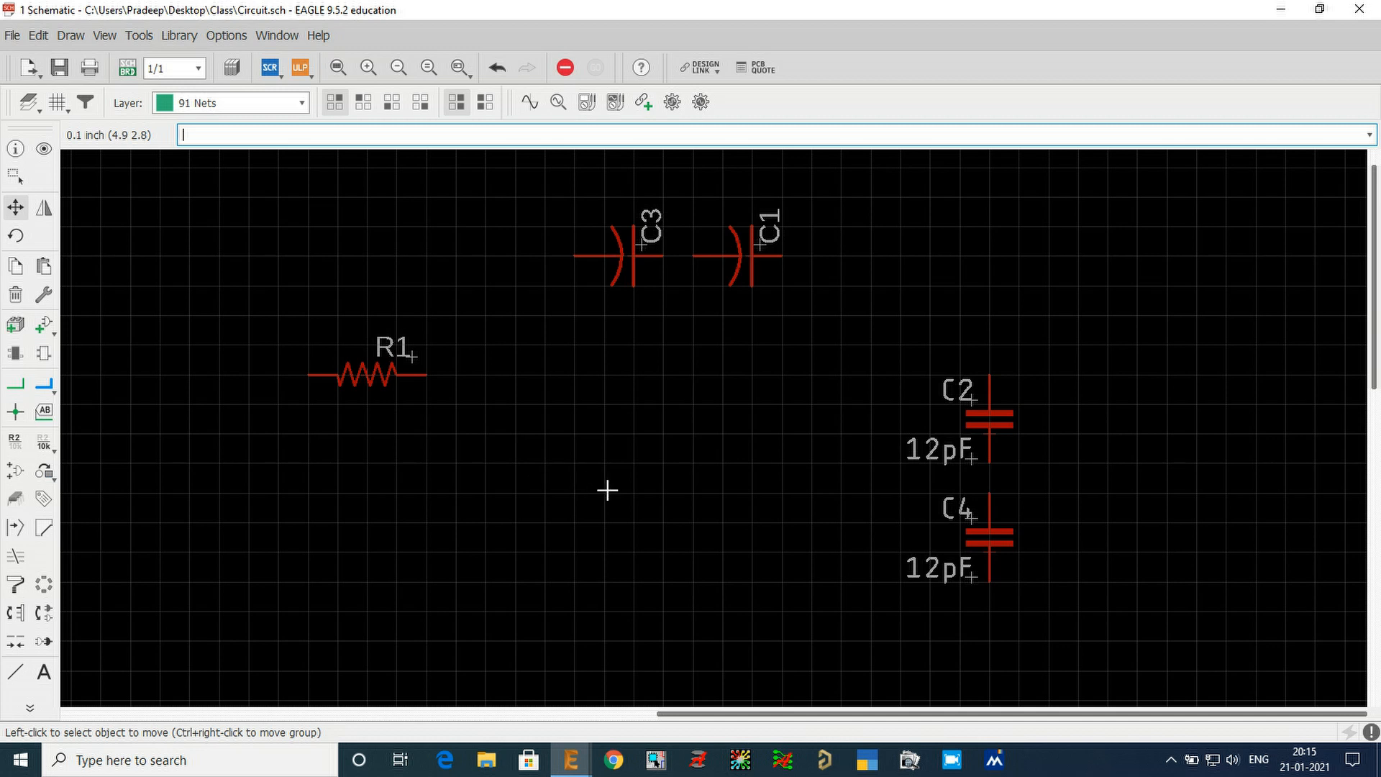
- Group R1, C2 and C4 again at their new position and clear the group
{"action": "left_click", "coordinate": [14, 176]}
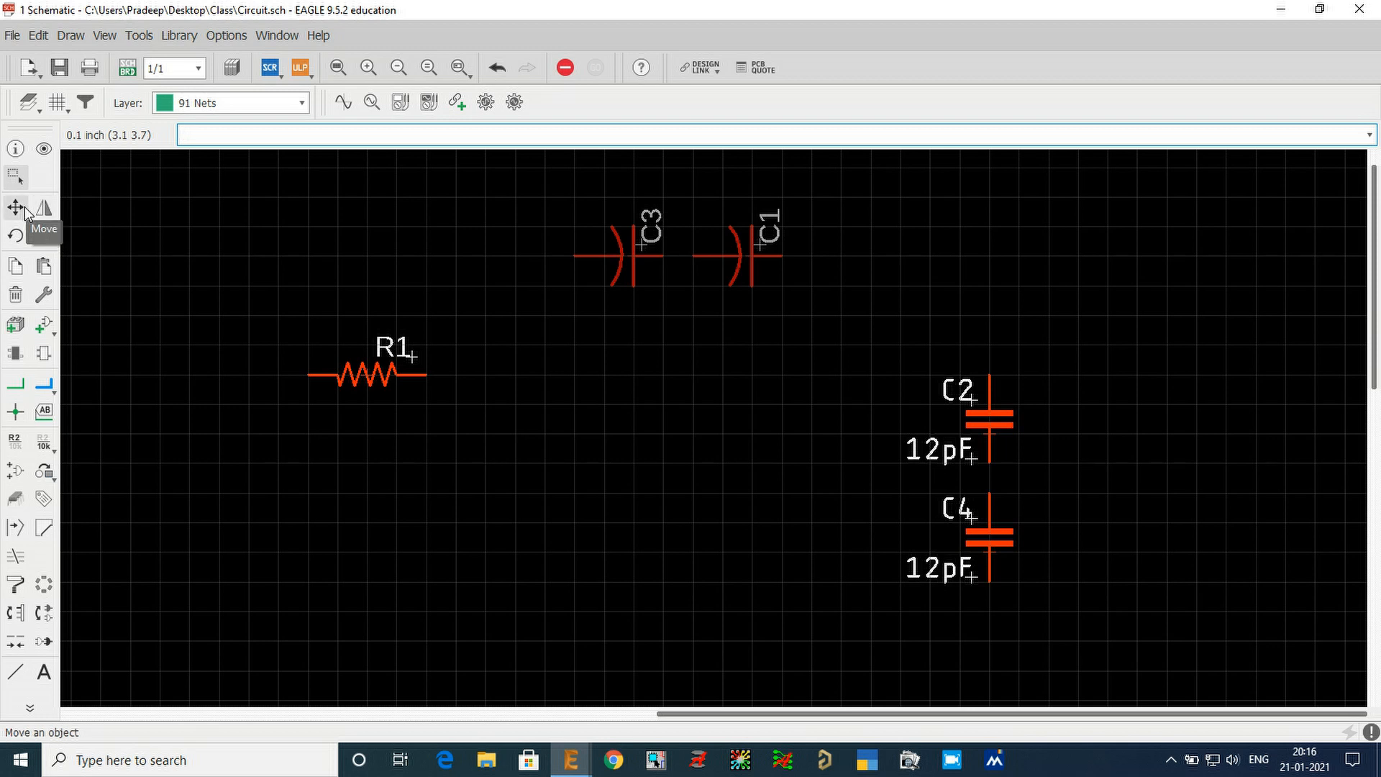
{"action": "left_click", "coordinate": [15, 176]}
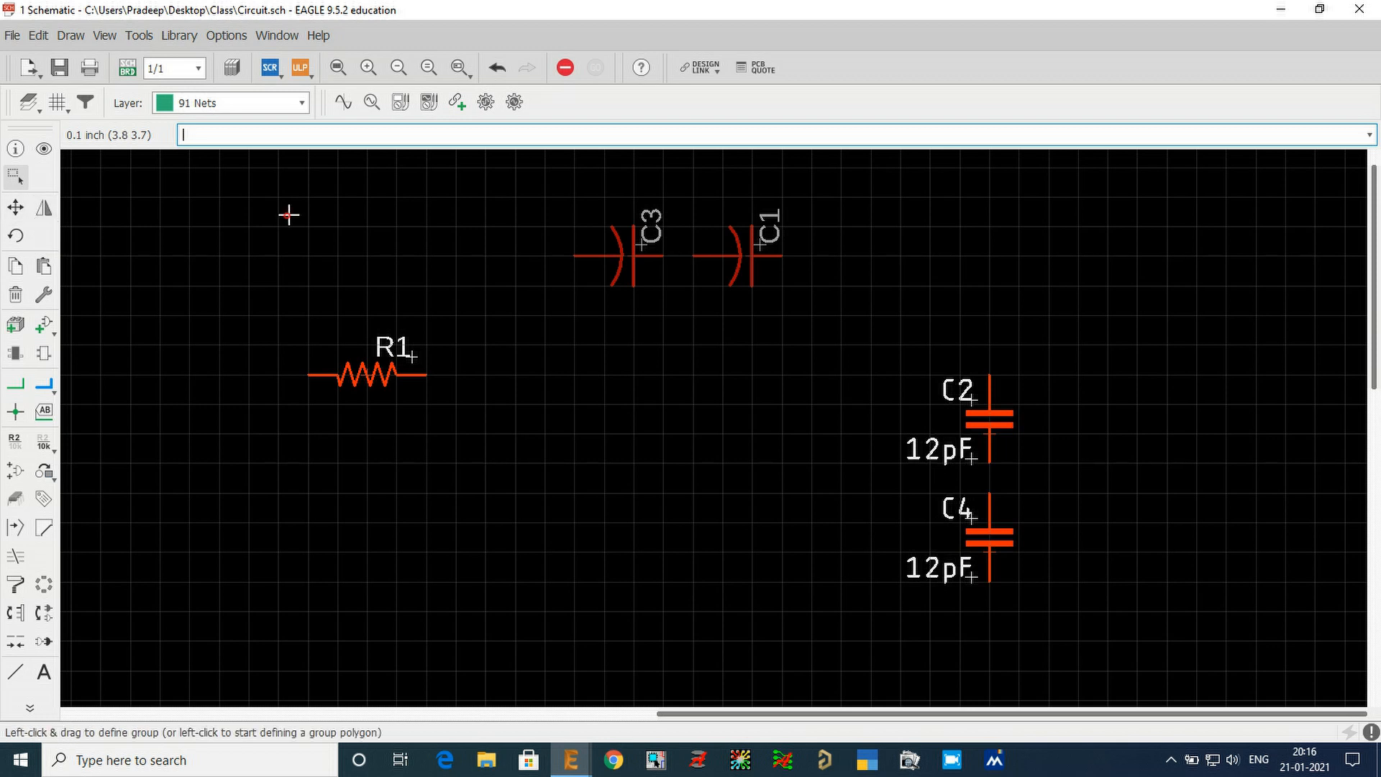
{"action": "left_click", "coordinate": [287, 213]}
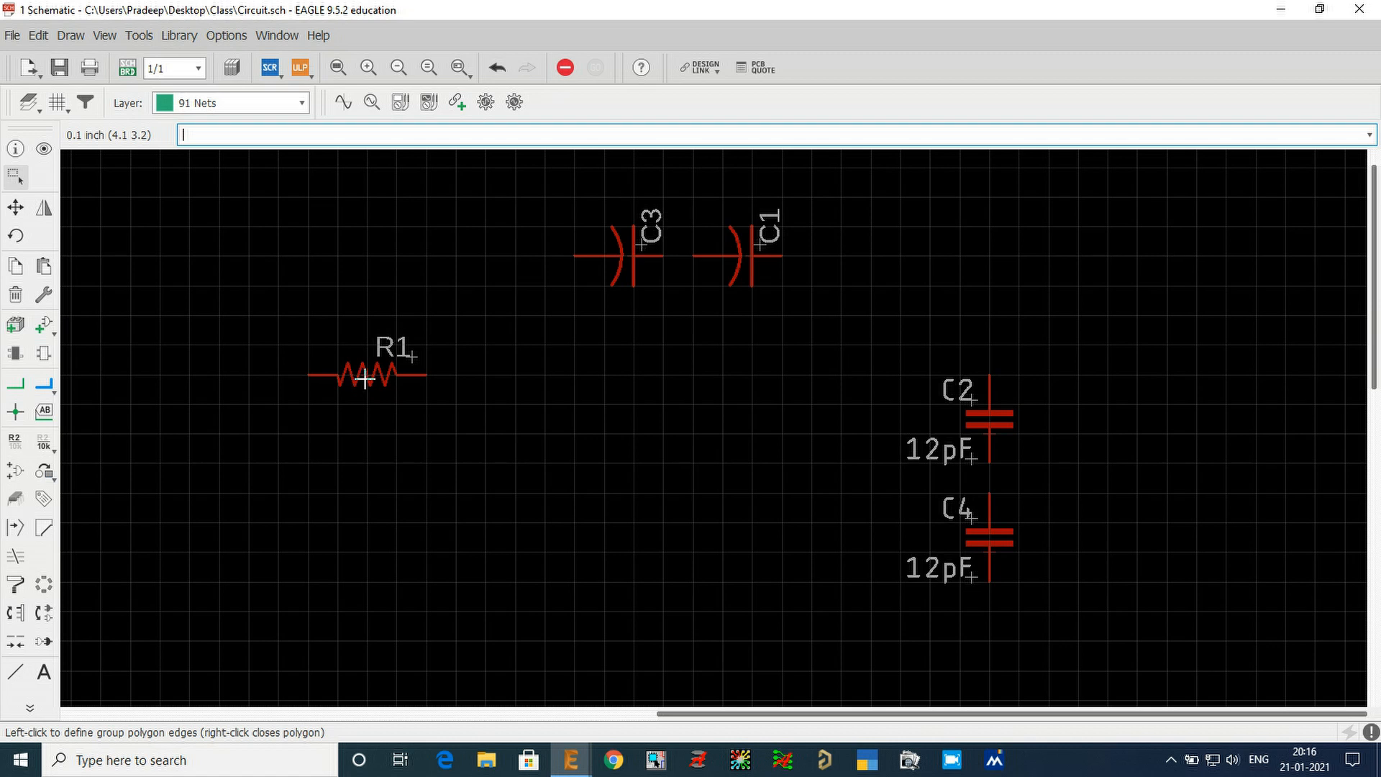
- Group C3 and C1 and move them one grid square right, rotating the group through a full turn in 90° steps while carrying it
{"action": "left_click", "coordinate": [16, 178]}
{"action": "left_click_drag", "start_coordinate": [567, 191], "coordinate": [834, 310]}
{"action": "left_click", "coordinate": [17, 209]}
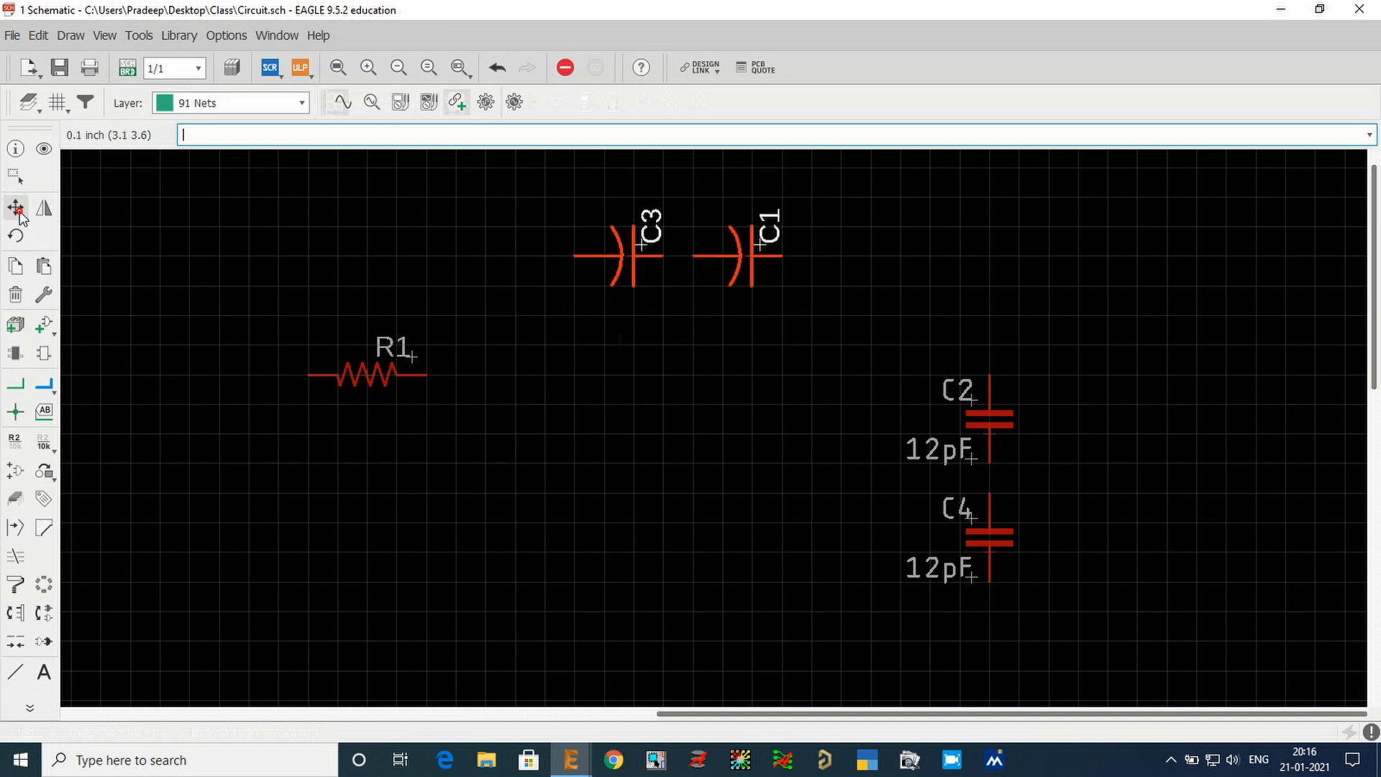
{"action": "right_click", "coordinate": [618, 332]}
{"action": "left_click", "coordinate": [678, 340]}
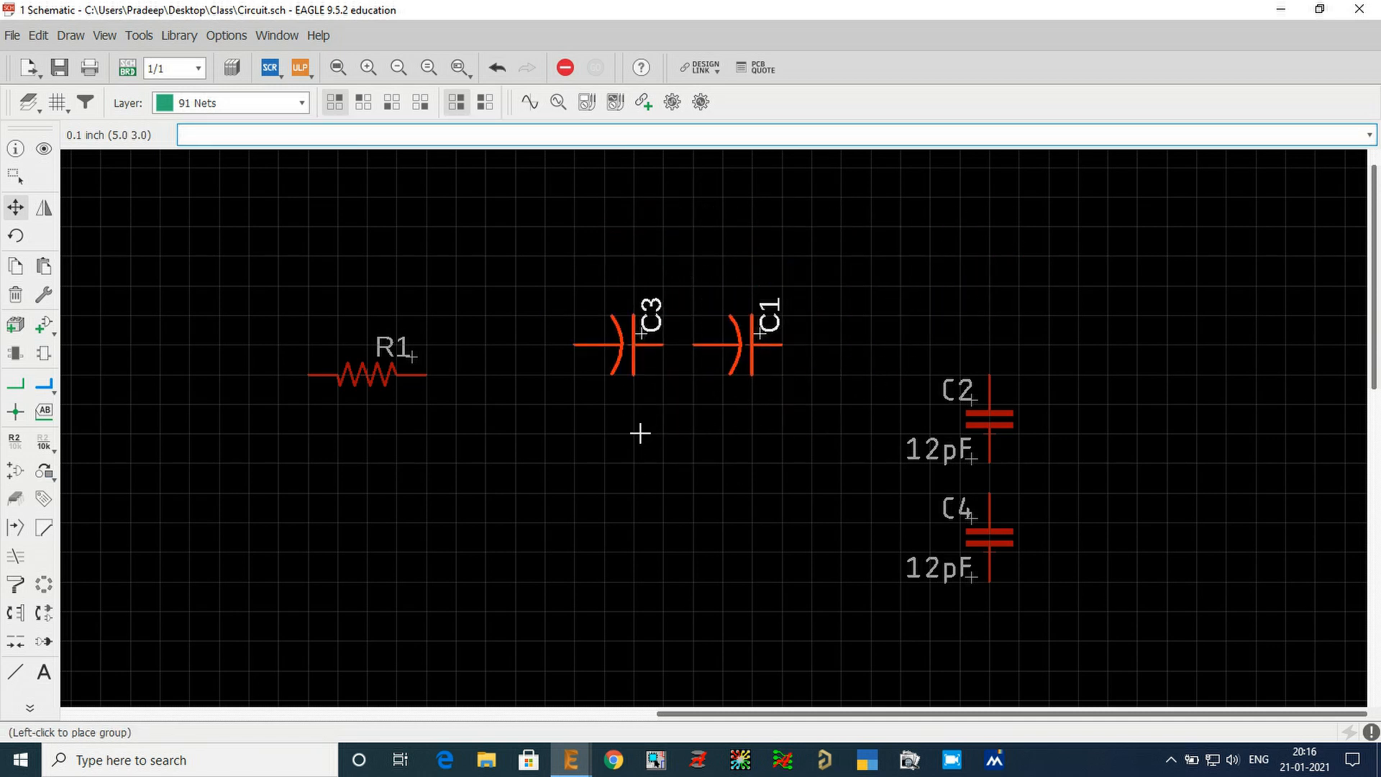
{"action": "right_click", "coordinate": [661, 478]}
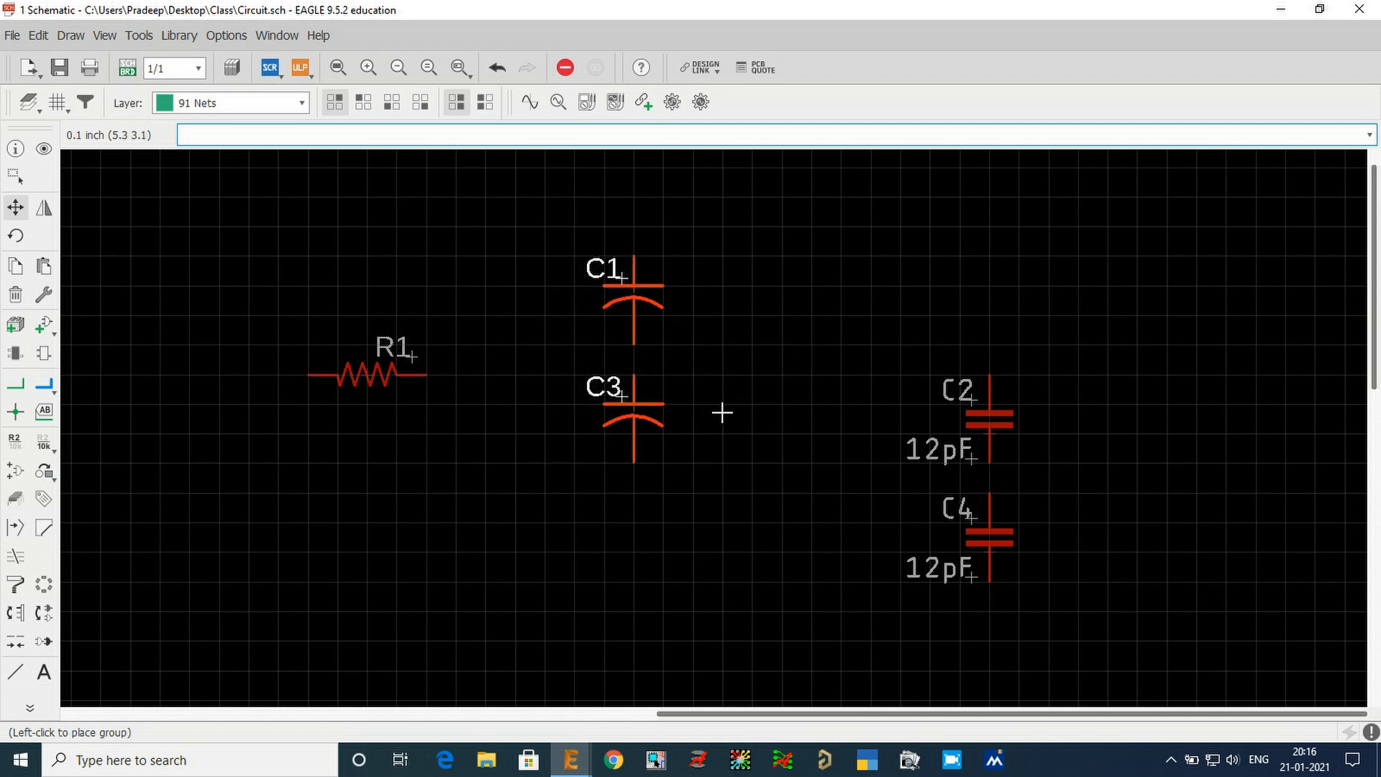
{"action": "right_click", "coordinate": [739, 432]}
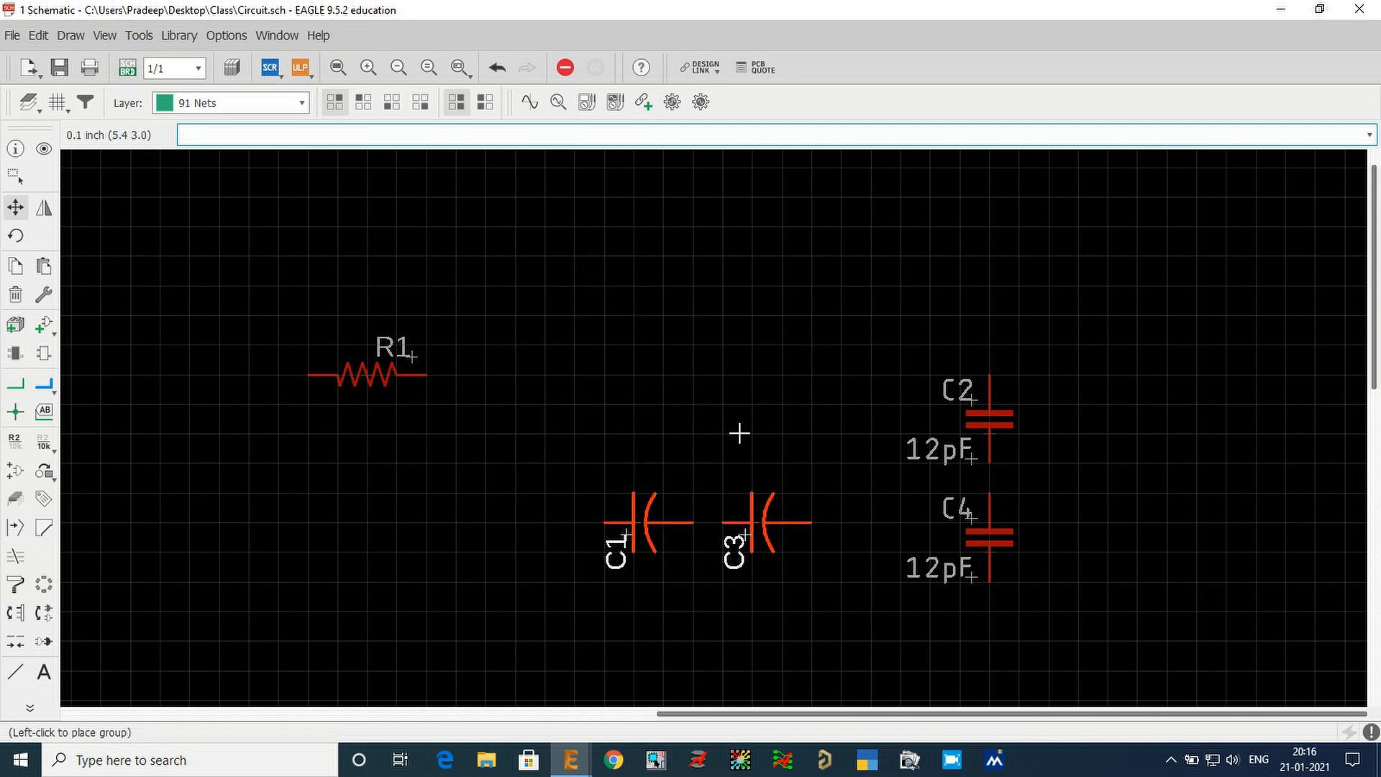
{"action": "right_click", "coordinate": [666, 374]}
{"action": "right_click", "coordinate": [665, 333]}
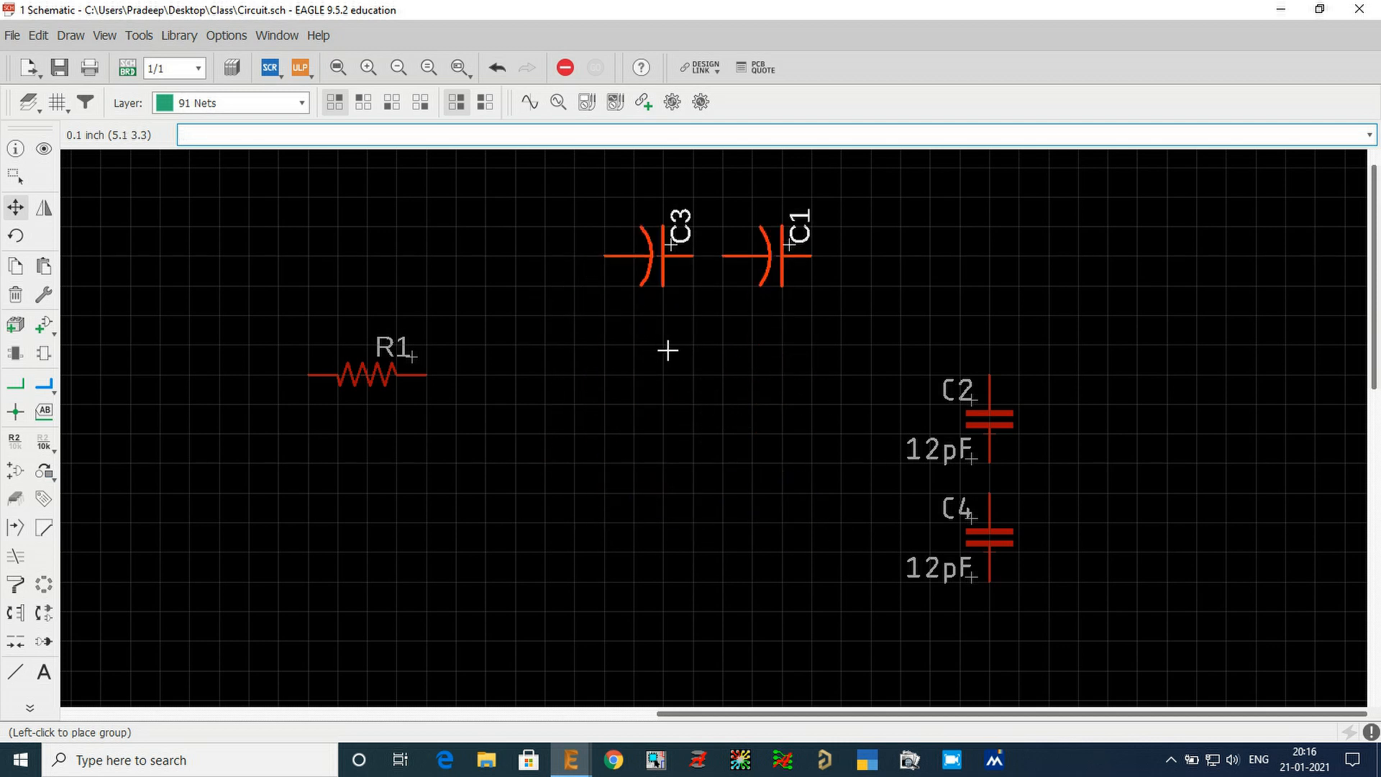
{"action": "left_click", "coordinate": [668, 351]}
- Group C3 and C1 and mirror the group twice about points below the two capacitors
{"action": "left_click", "coordinate": [14, 176]}
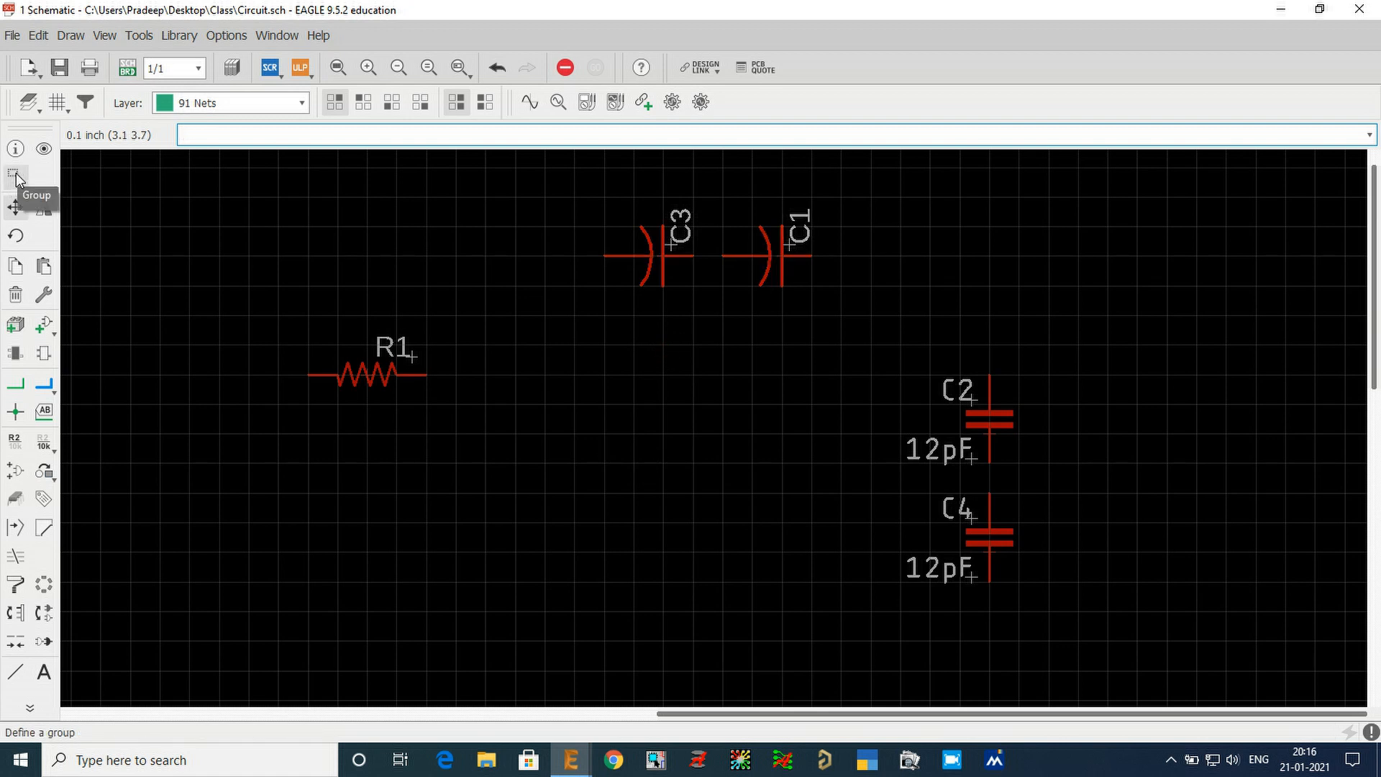
{"action": "left_click_drag", "start_coordinate": [580, 198], "coordinate": [861, 305]}
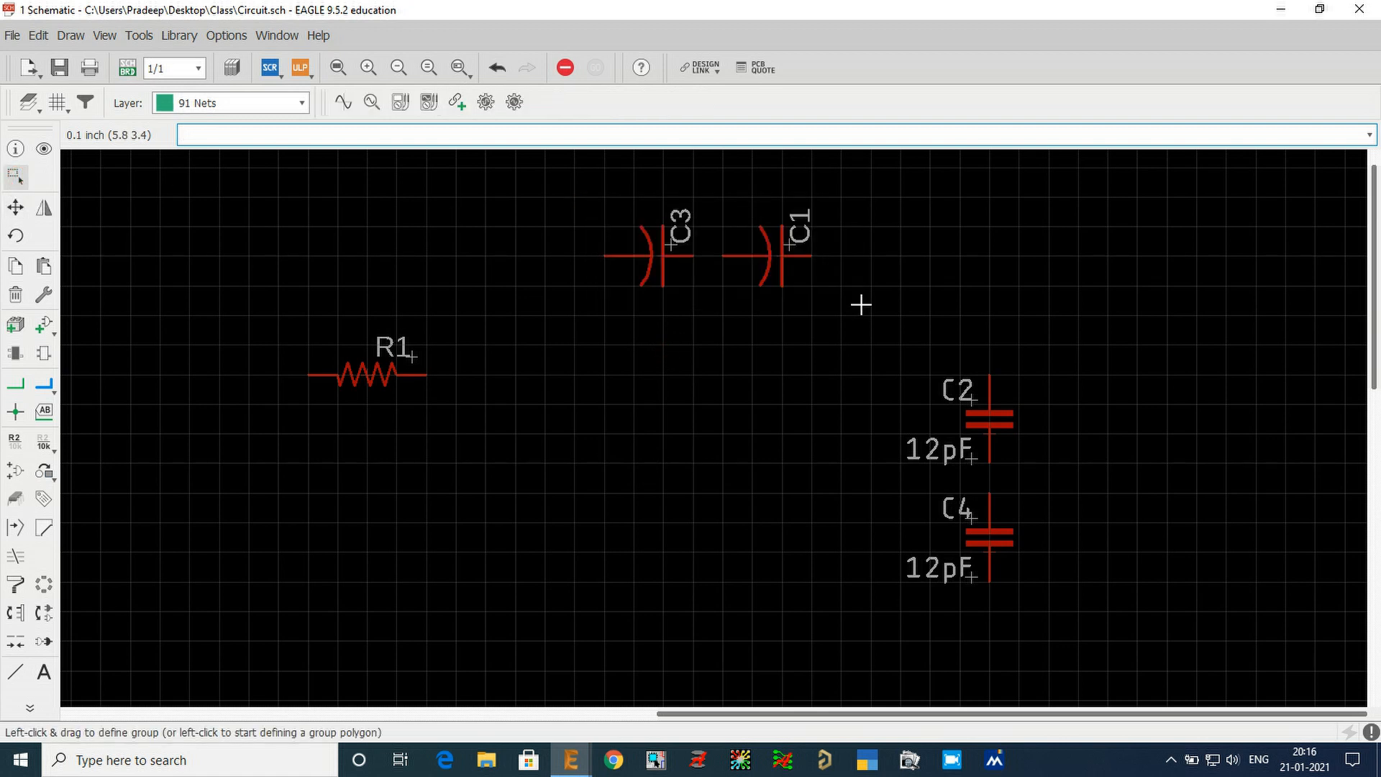
{"action": "left_click", "coordinate": [45, 209]}
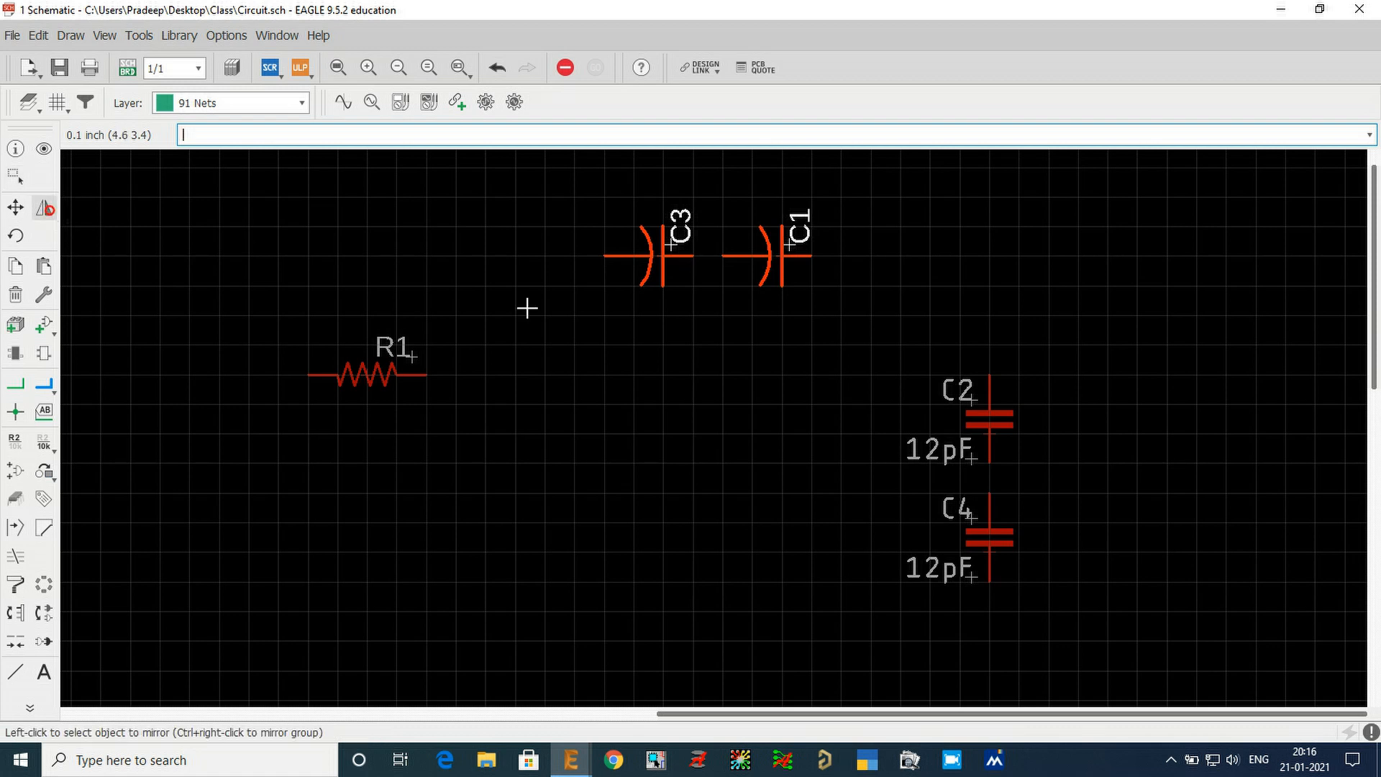
{"action": "right_click", "coordinate": [658, 340], "text": "ctrl"}
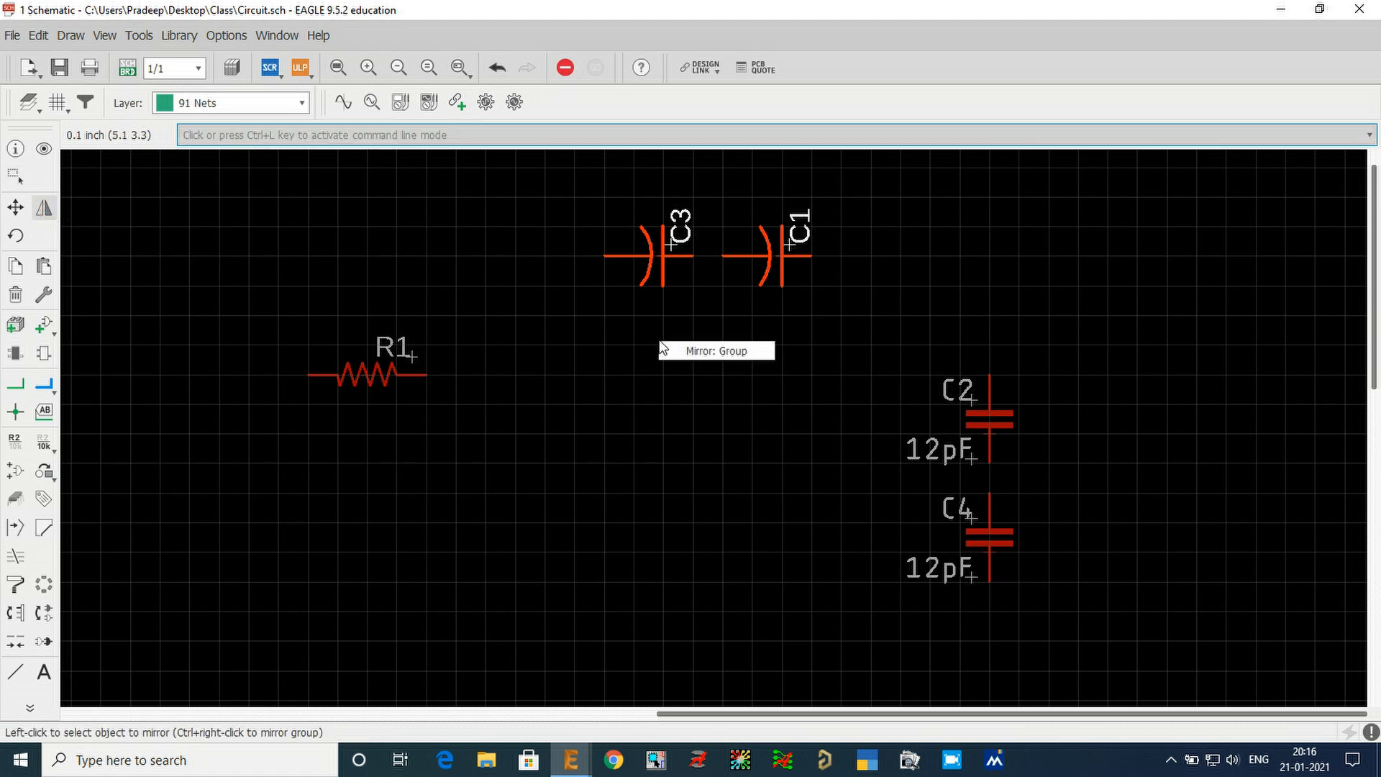
{"action": "left_click", "coordinate": [735, 352]}
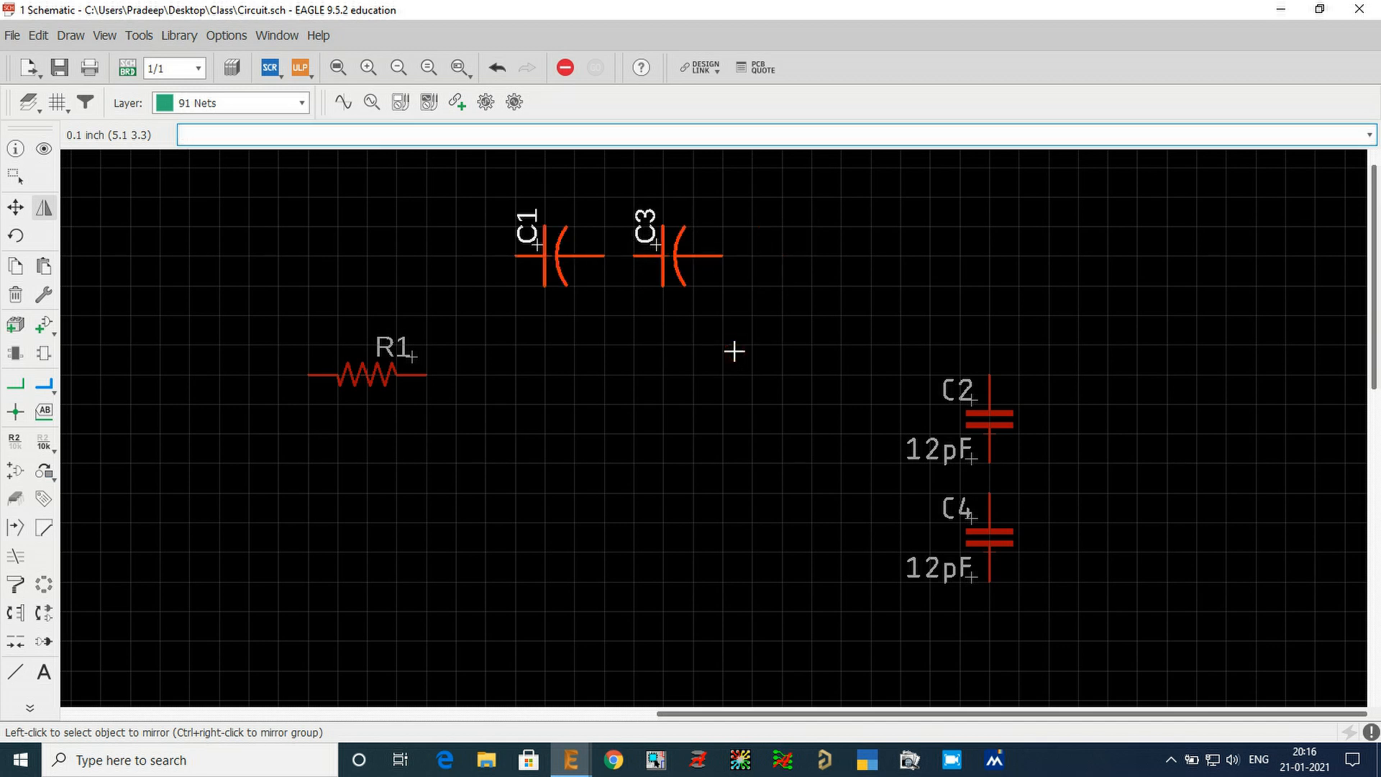
{"action": "right_click", "coordinate": [734, 352], "text": "ctrl"}
{"action": "left_click", "coordinate": [769, 363]}
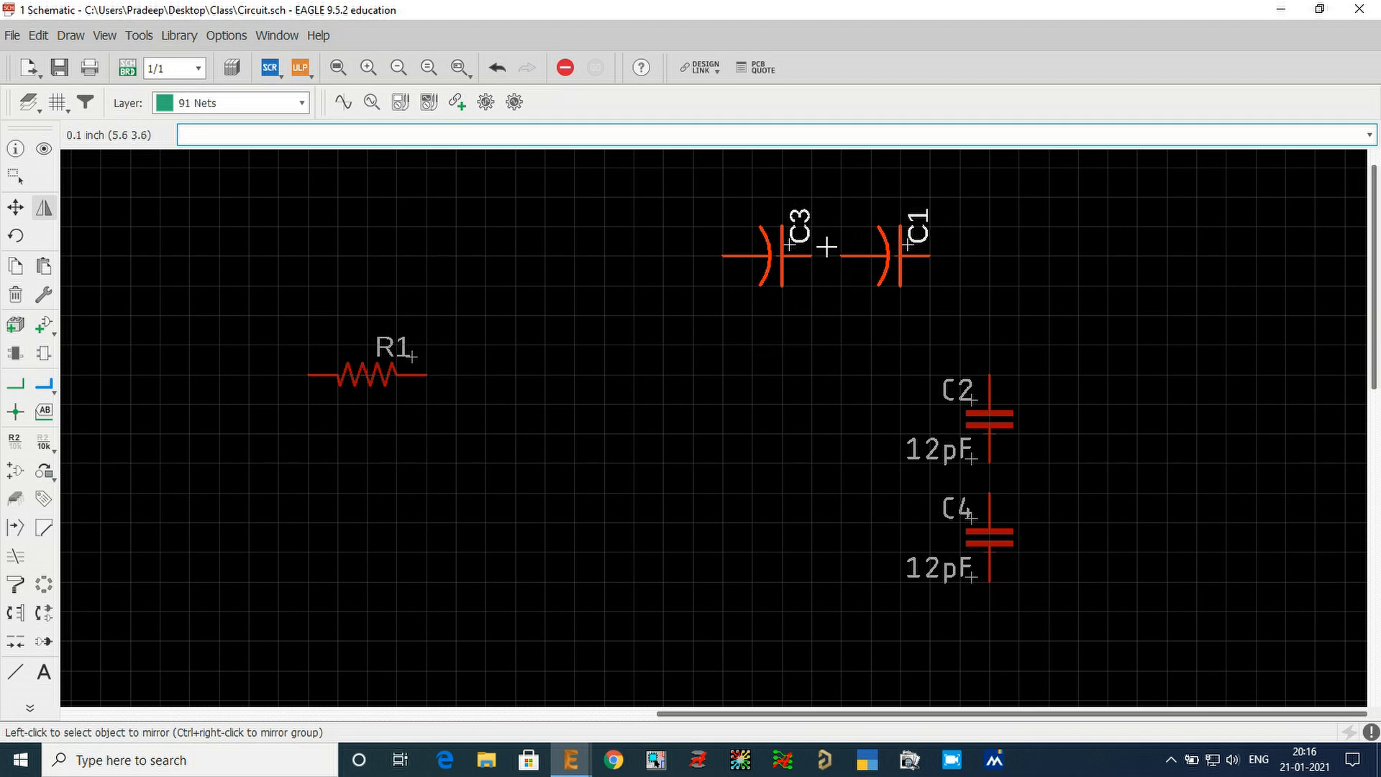
- Rotate the group of C3 and C1 four times in 90° steps about different points
{"action": "left_click", "coordinate": [18, 243]}
{"action": "right_click", "coordinate": [770, 339], "text": "ctrl"}
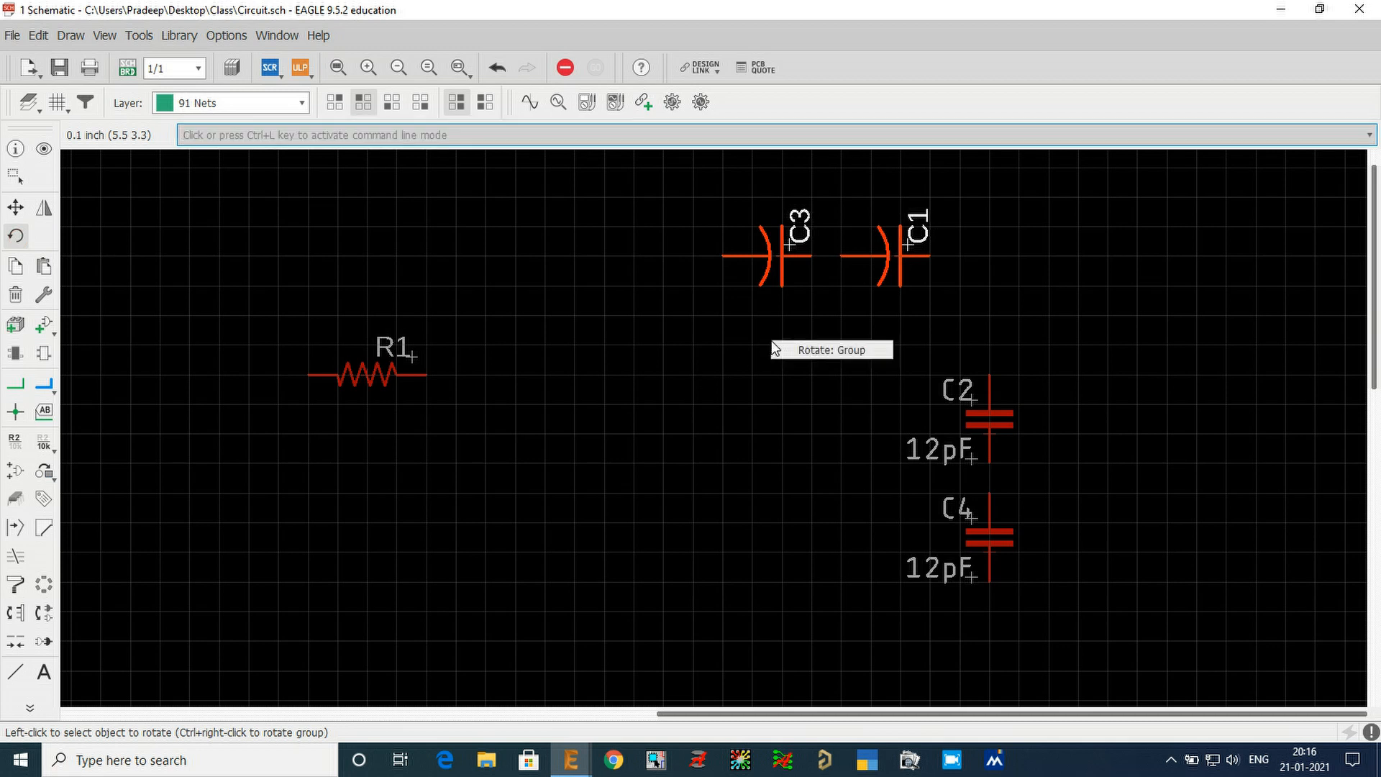
{"action": "left_click", "coordinate": [832, 350]}
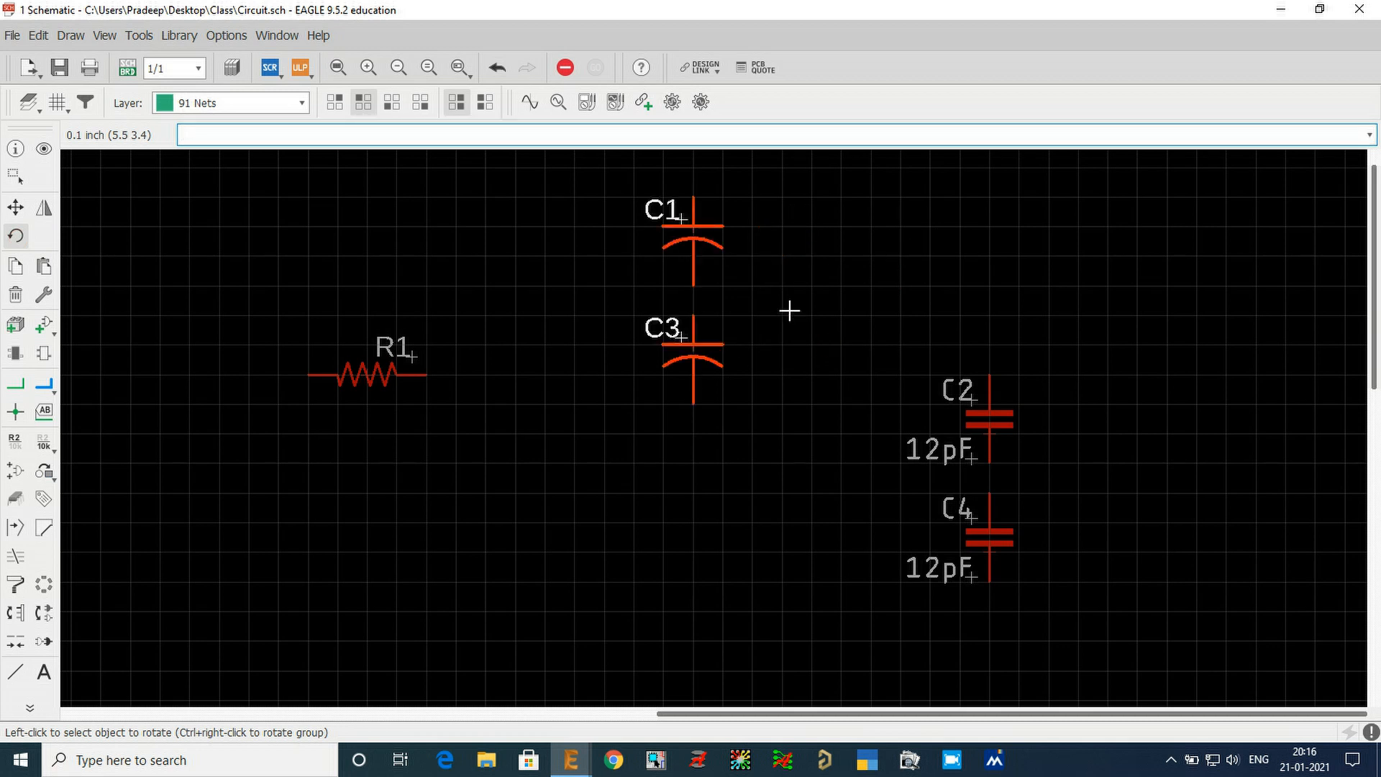
{"action": "right_click", "coordinate": [827, 264], "text": "ctrl"}
{"action": "left_click", "coordinate": [865, 278]}
{"action": "right_click", "coordinate": [873, 248], "text": "ctrl"}
{"action": "left_click", "coordinate": [889, 257]}
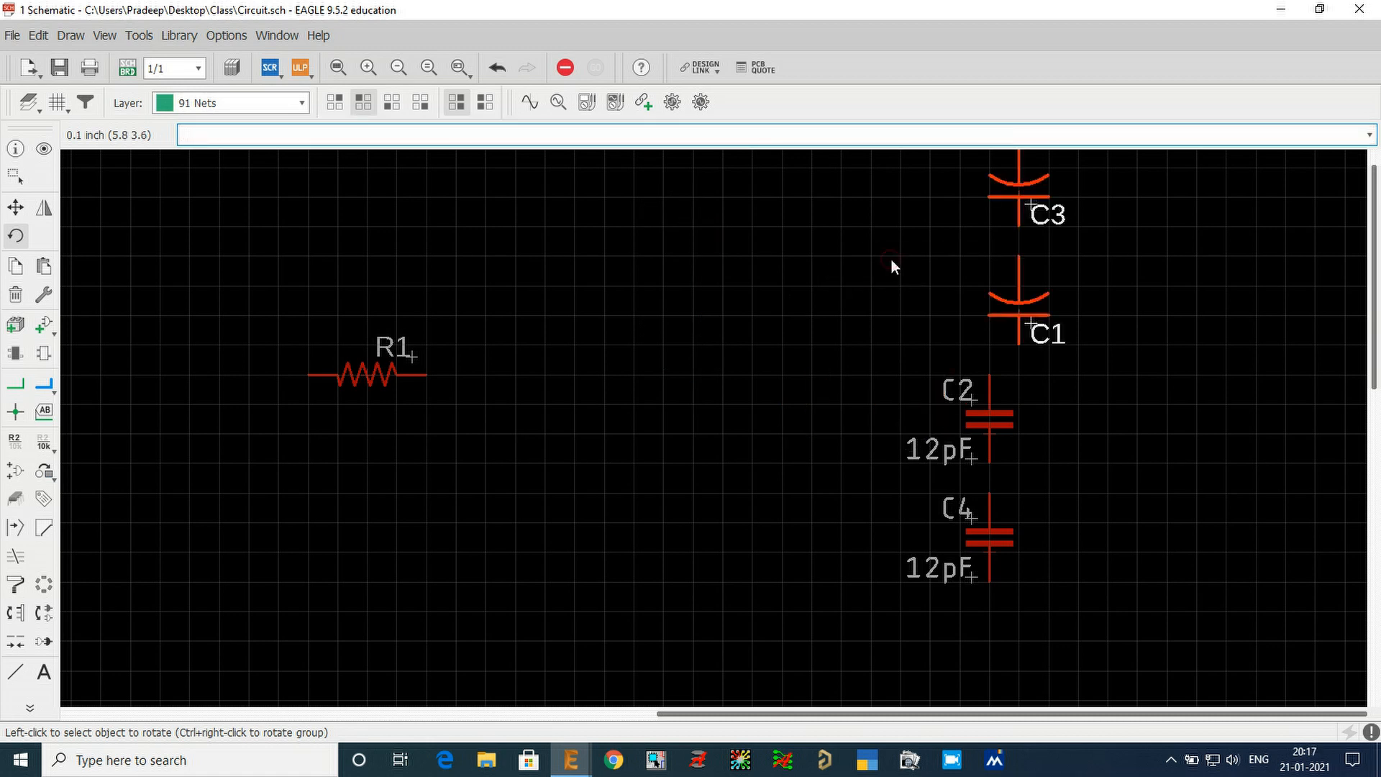
{"action": "right_click", "coordinate": [891, 259], "text": "ctrl"}
{"action": "left_click", "coordinate": [910, 266]}
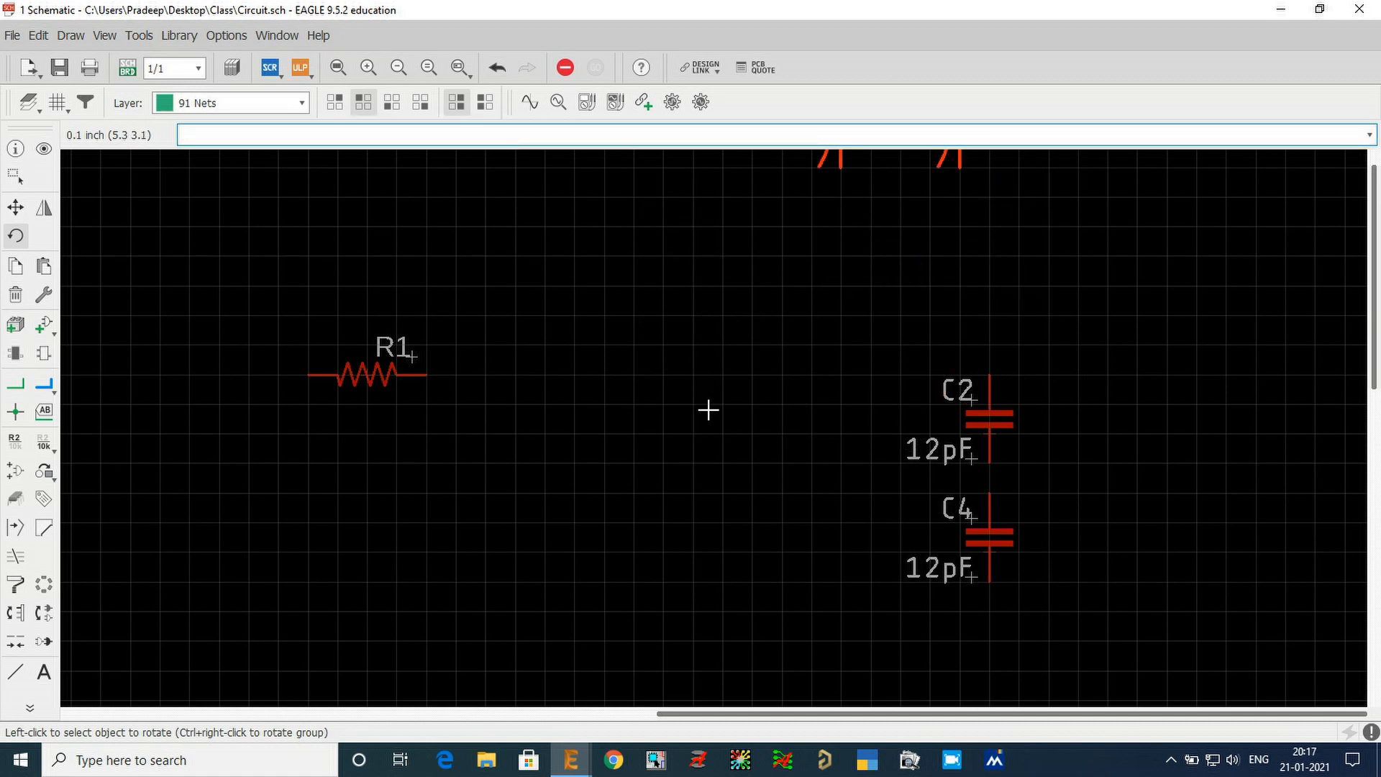
{"action": "scroll", "coordinate": [709, 410], "scroll_direction": "down", "scroll_amount": 2}
{"action": "scroll", "coordinate": [837, 206], "scroll_direction": "up", "scroll_amount": 3}
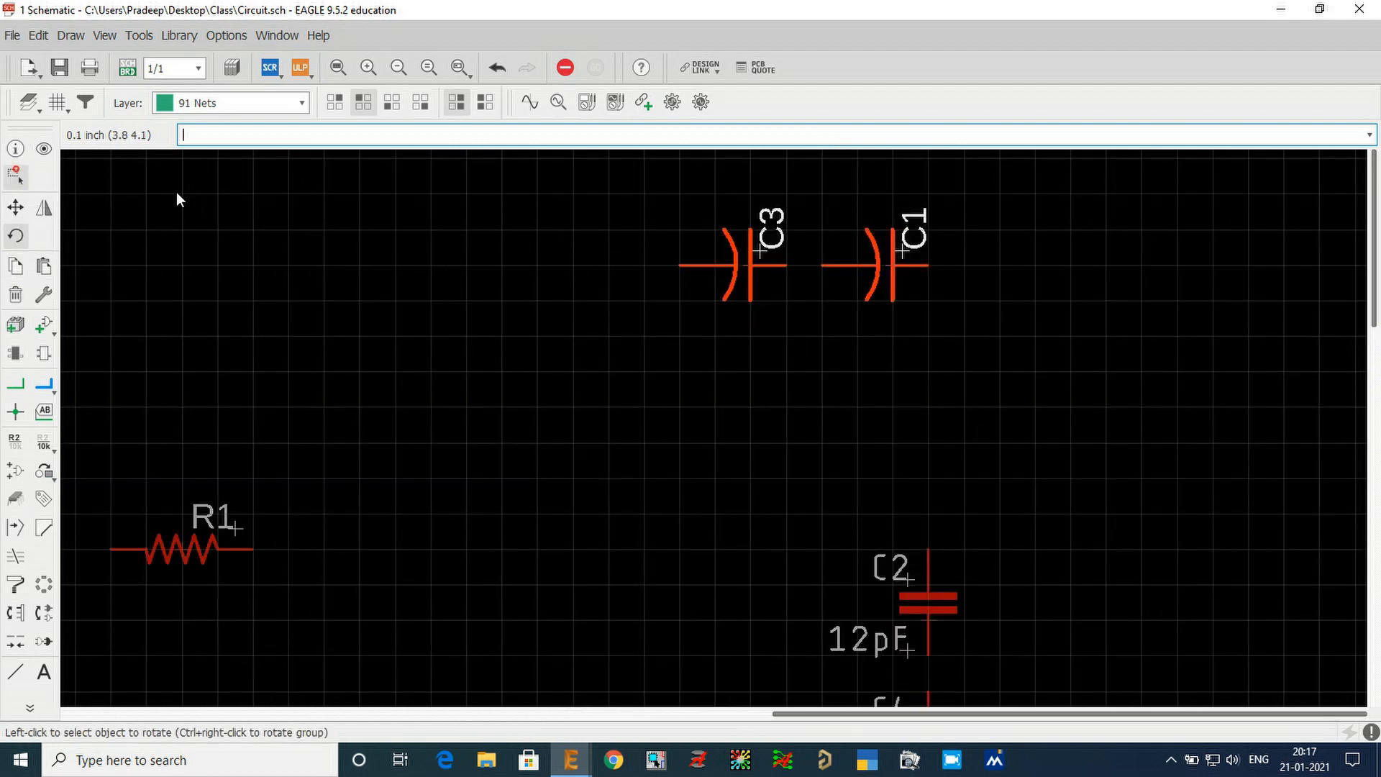
- Group C3 and C1, place a copy of the group four grid squares below the originals, and clear the group
{"action": "left_click_drag", "start_coordinate": [671, 194], "coordinate": [961, 325]}
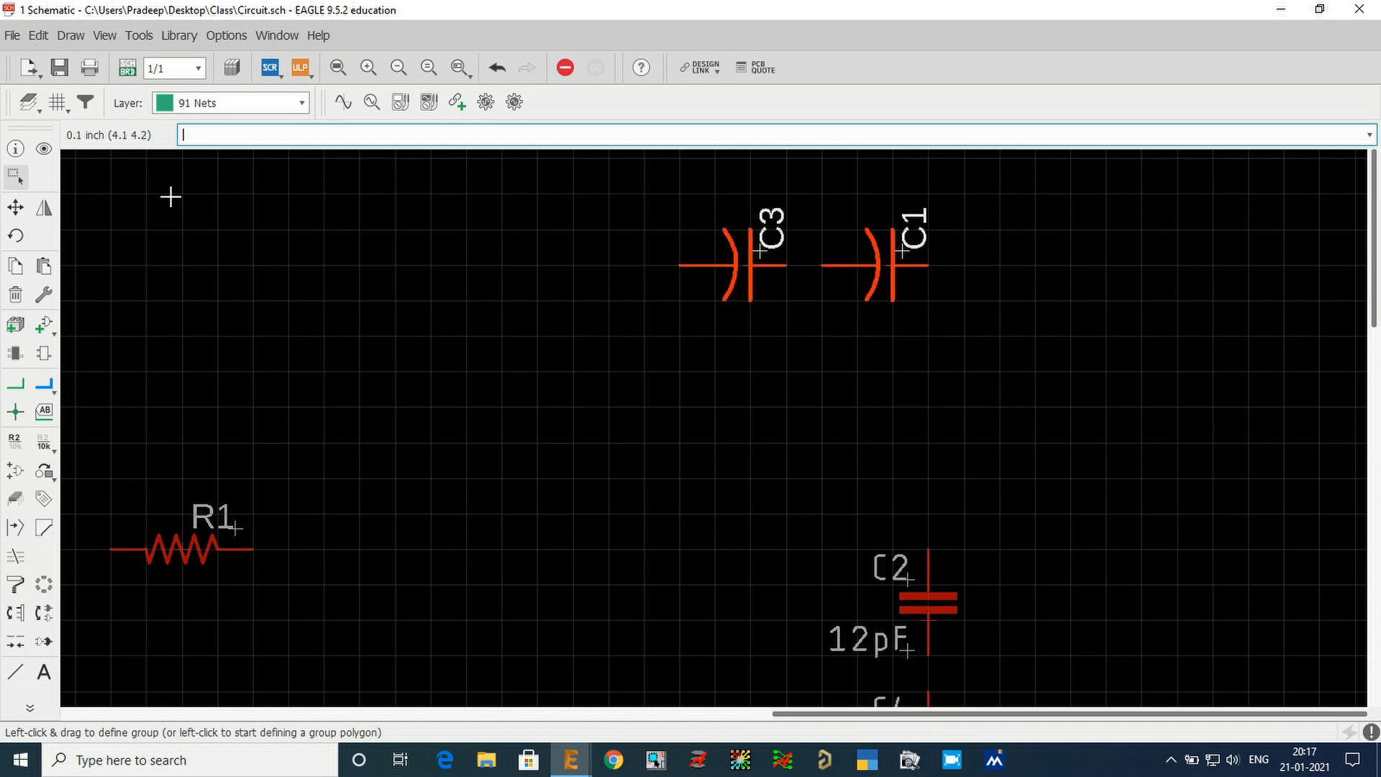
{"action": "left_click", "coordinate": [15, 267]}
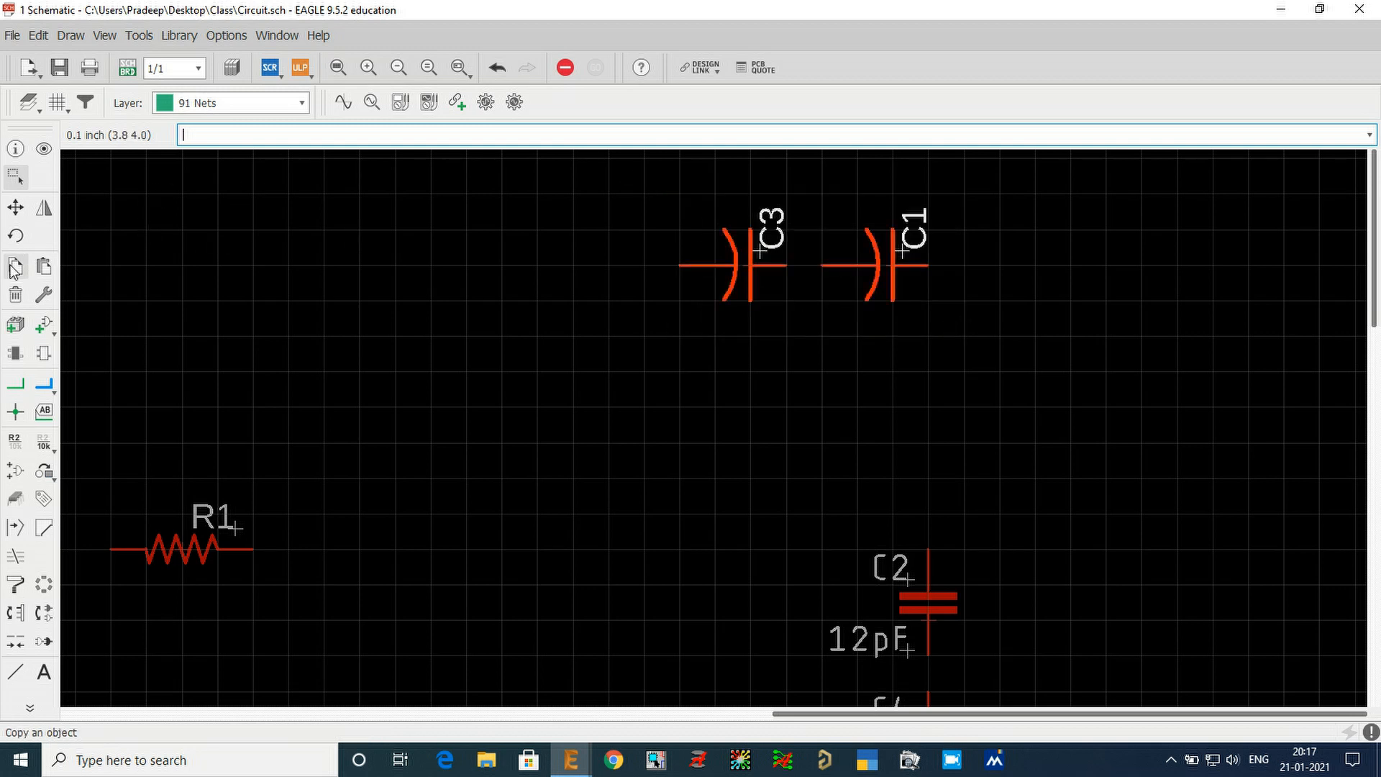
{"action": "right_click", "coordinate": [552, 355]}
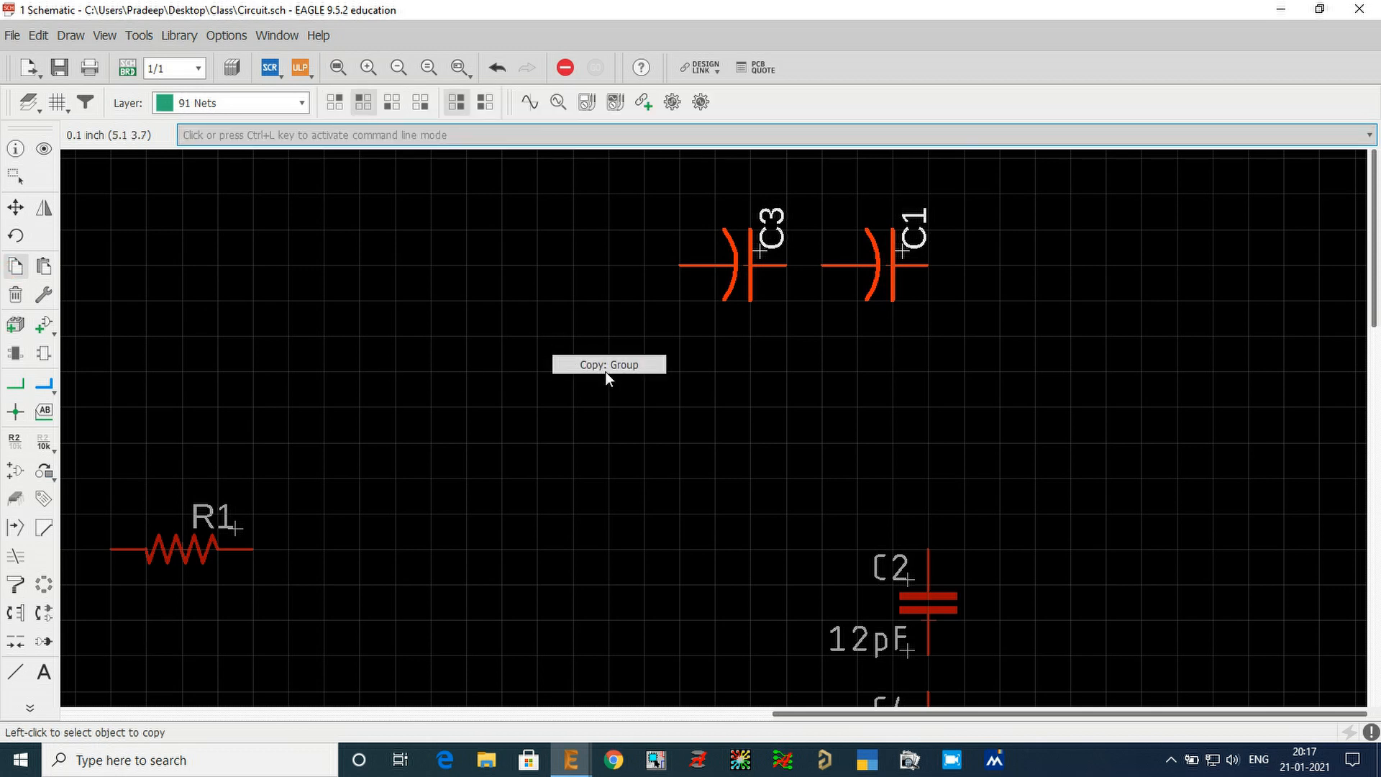
{"action": "left_click", "coordinate": [604, 363]}
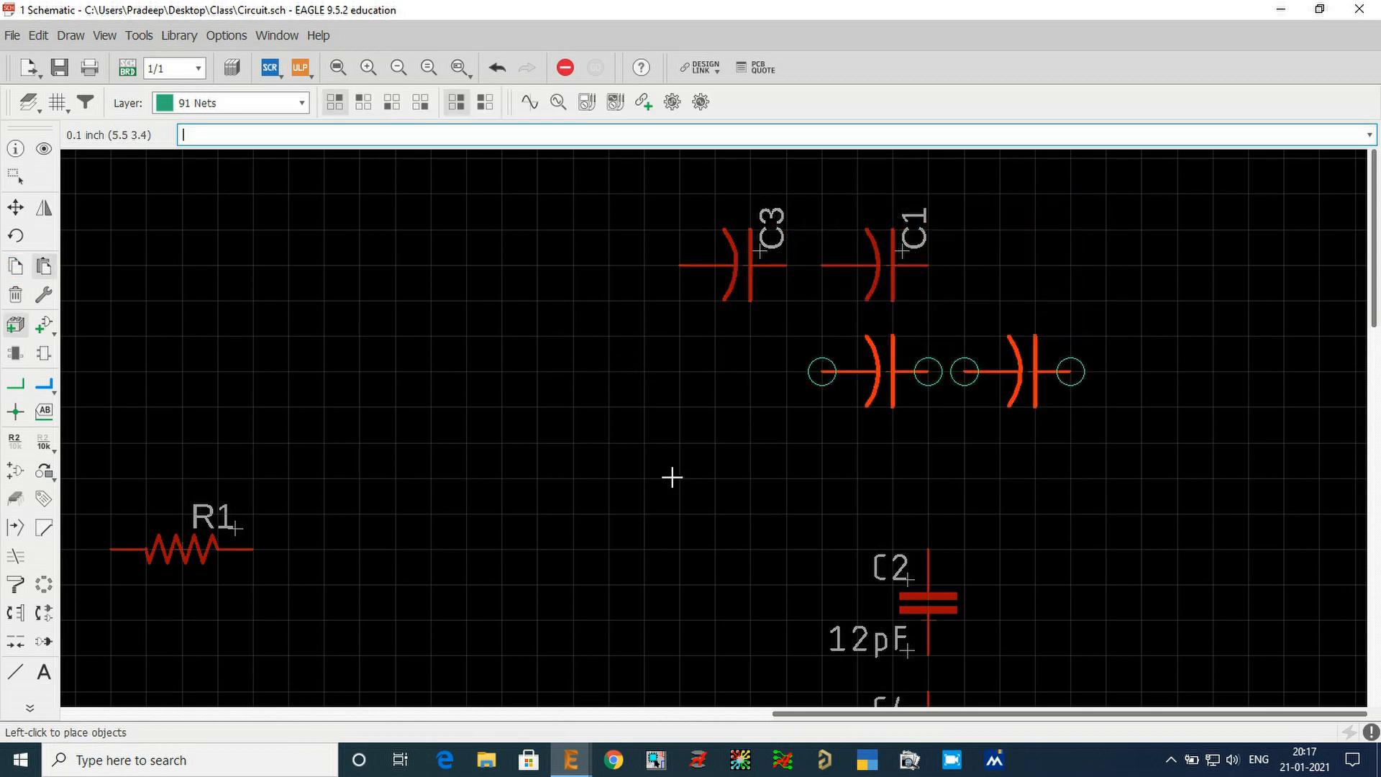
{"action": "left_click", "coordinate": [542, 493]}
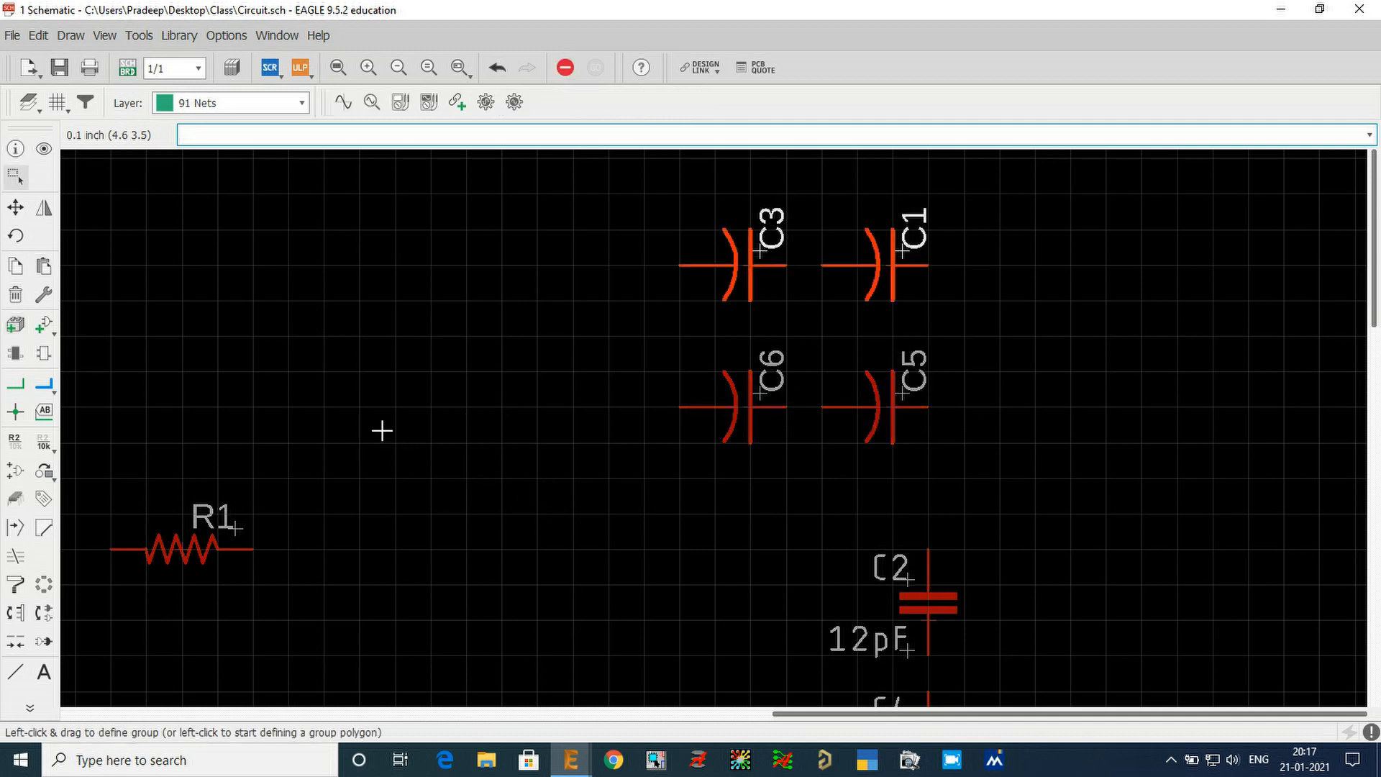
{"action": "left_click", "coordinate": [387, 351]}
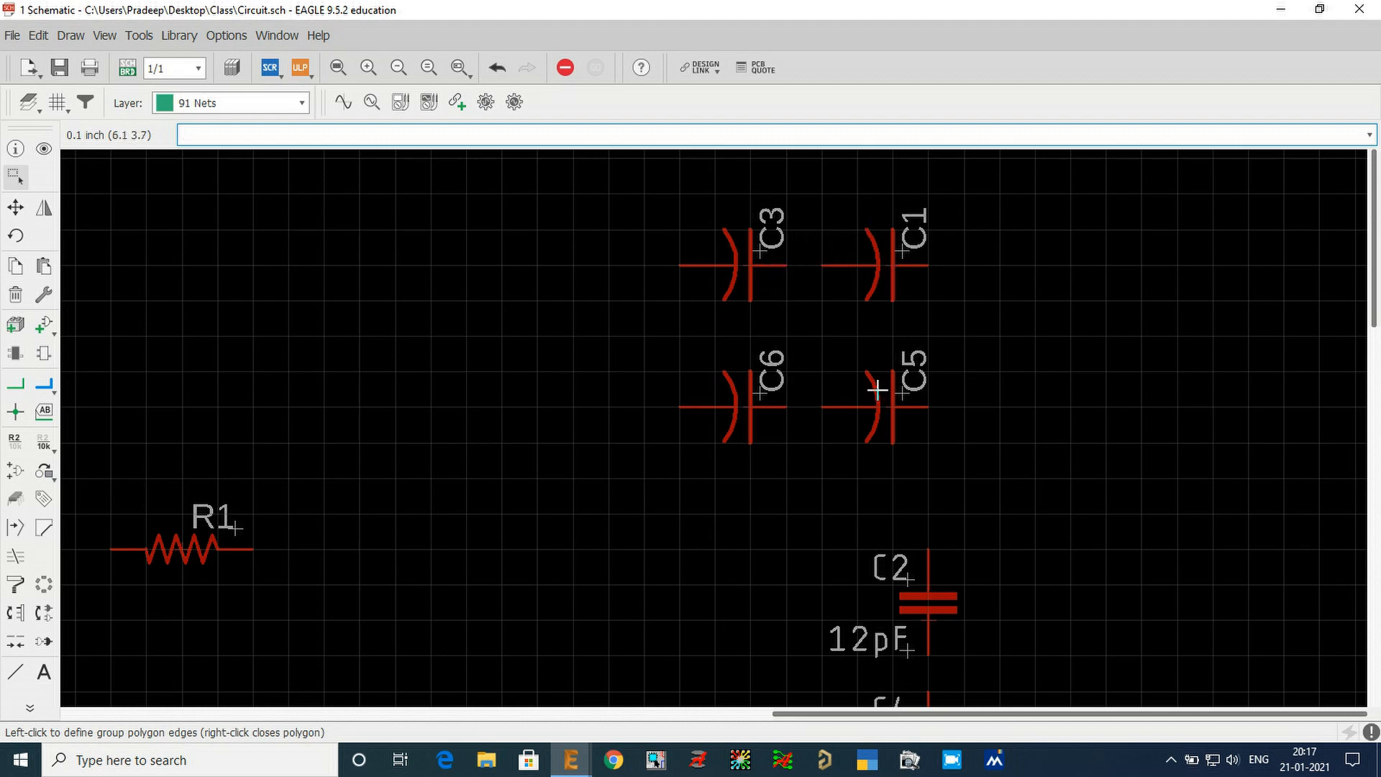
- Copy C6 to nine grid squares right of C5, and copy C1 to three grid squares above that new capacitor
{"action": "scroll", "coordinate": [602, 272], "scroll_direction": "down", "scroll_amount": 3}
{"action": "scroll", "coordinate": [783, 533], "scroll_direction": "up", "scroll_amount": 1}
{"action": "scroll", "coordinate": [783, 532], "scroll_direction": "up", "scroll_amount": 1}
{"action": "scroll", "coordinate": [782, 532], "scroll_direction": "down", "scroll_amount": 1}
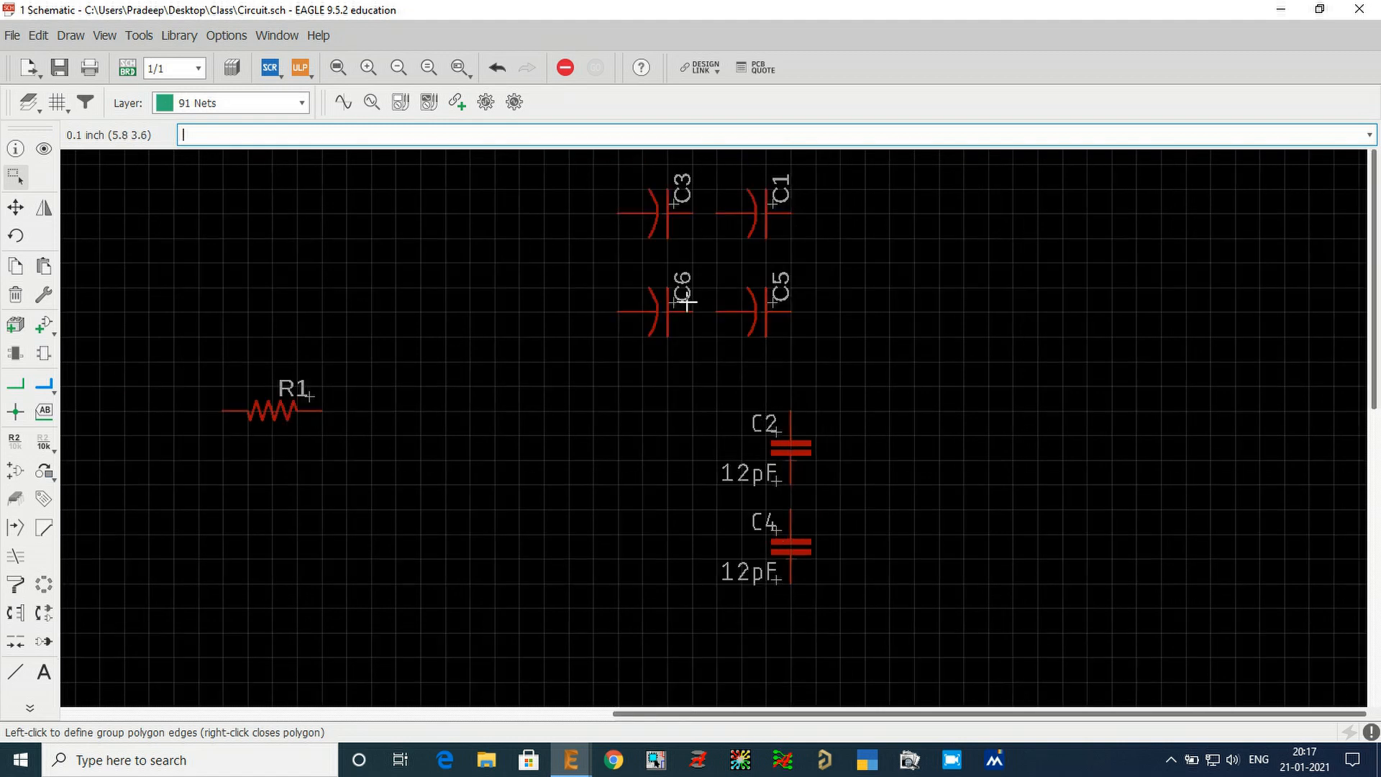
{"action": "scroll", "coordinate": [768, 293], "scroll_direction": "up", "scroll_amount": 1}
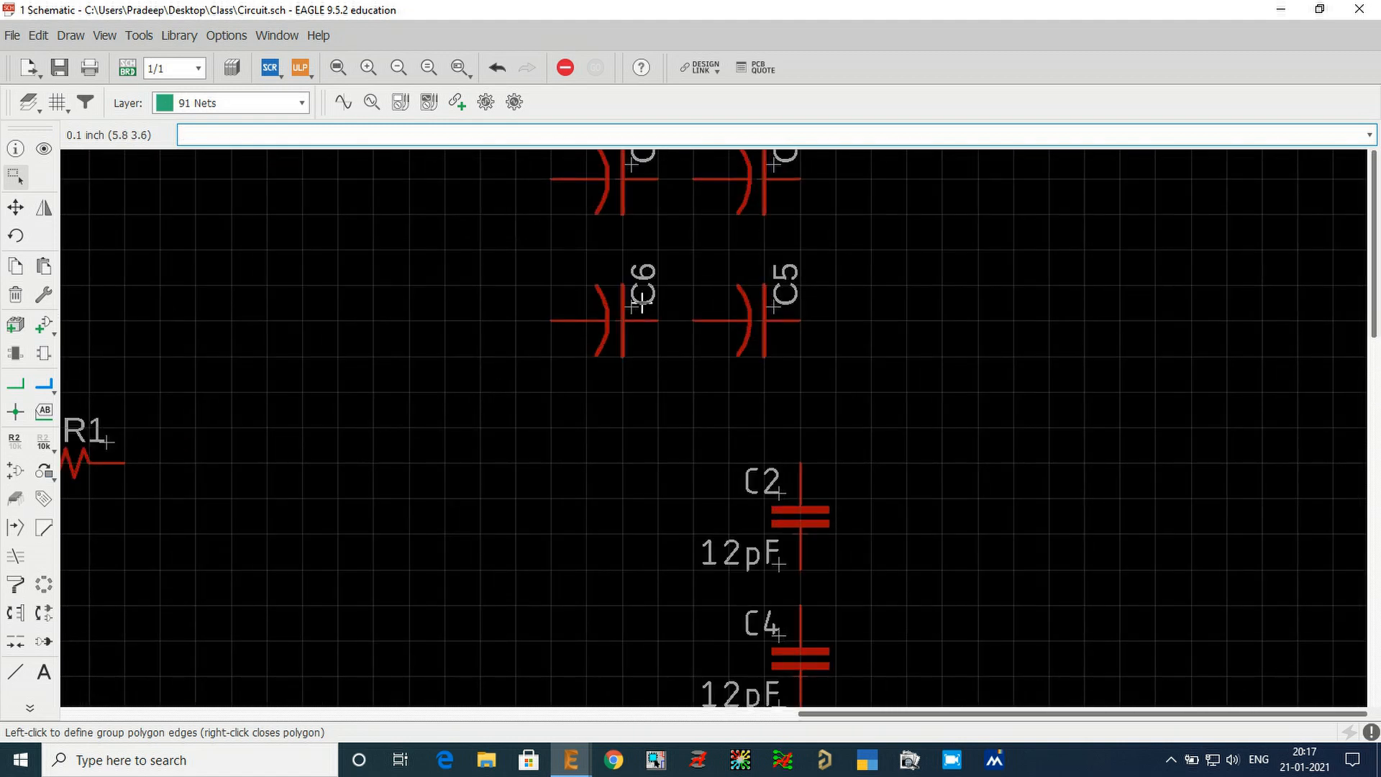
{"action": "left_click", "coordinate": [16, 266]}
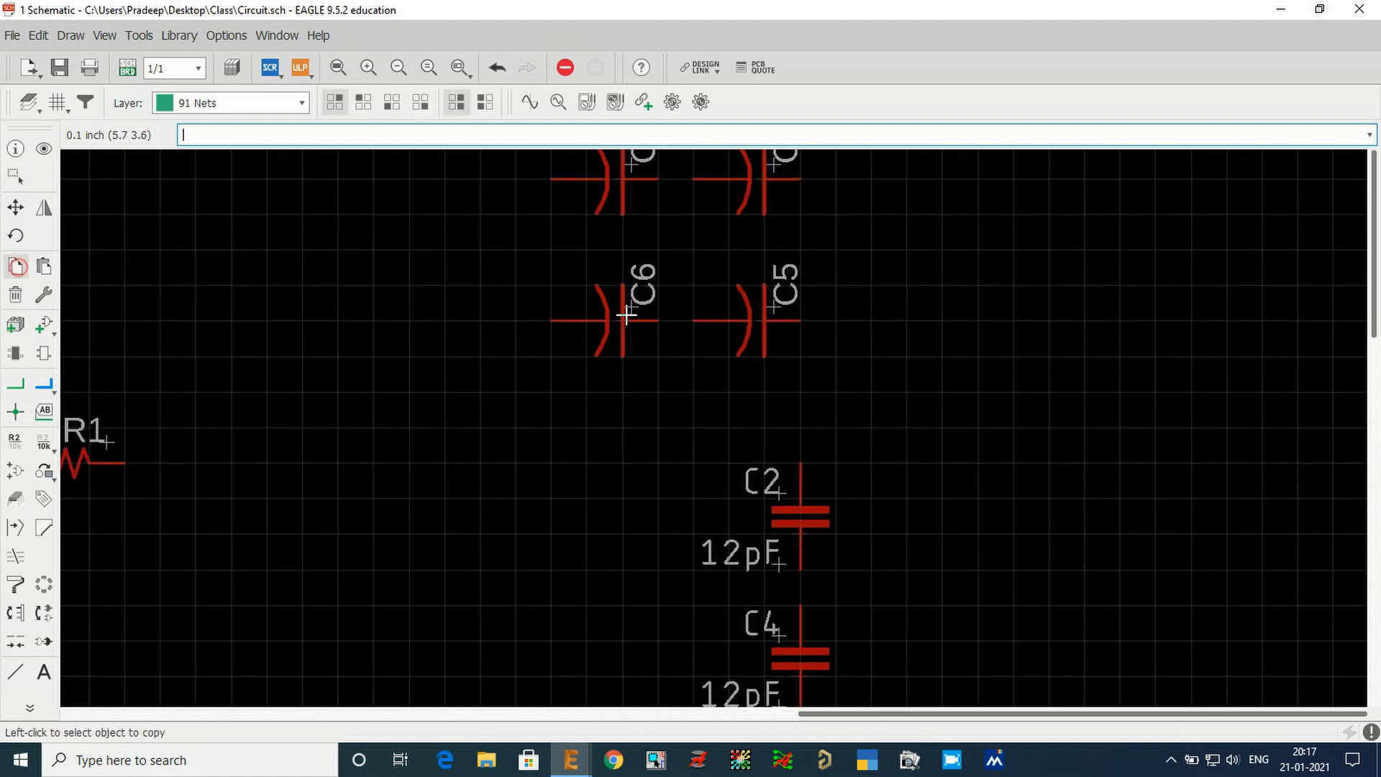
{"action": "left_click", "coordinate": [626, 314]}
{"action": "left_click", "coordinate": [1078, 323]}
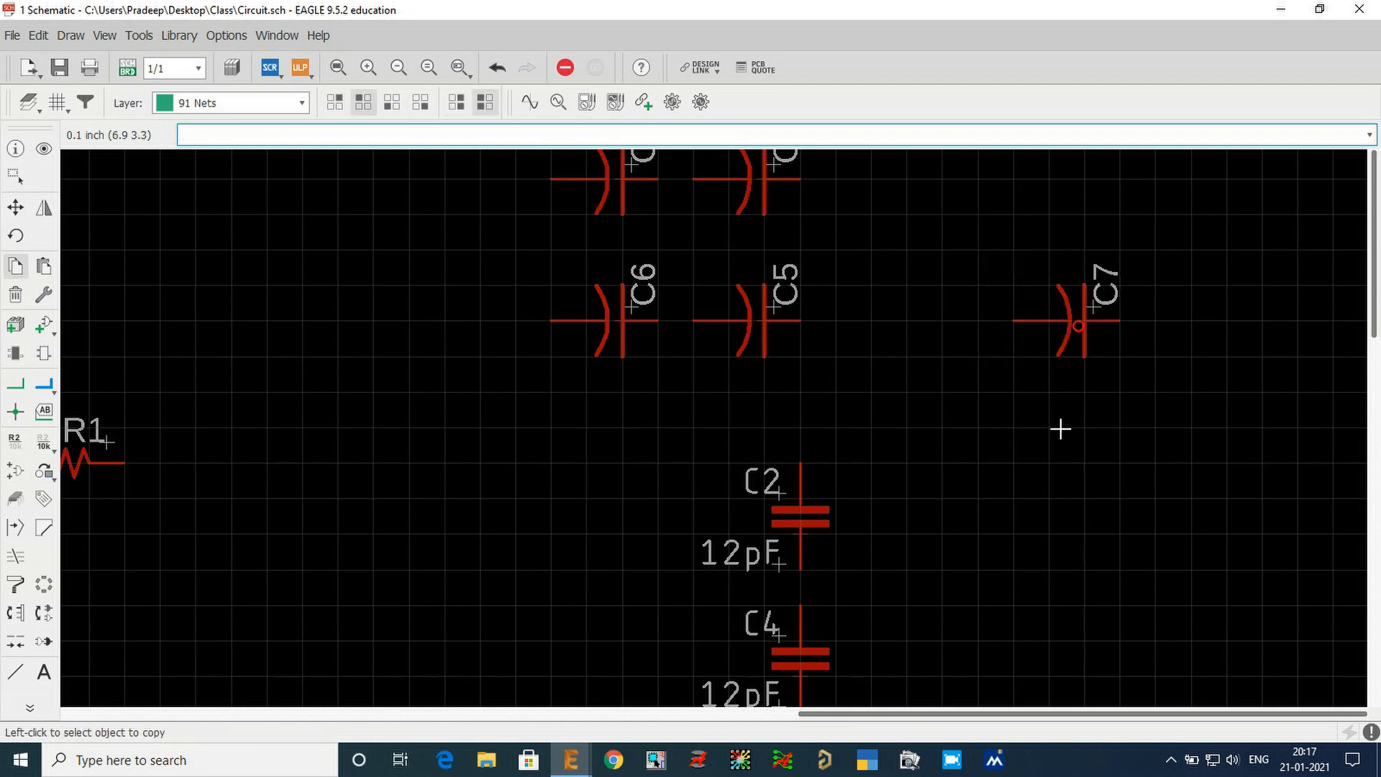
{"action": "scroll", "coordinate": [1006, 459], "scroll_direction": "down", "scroll_amount": 2}
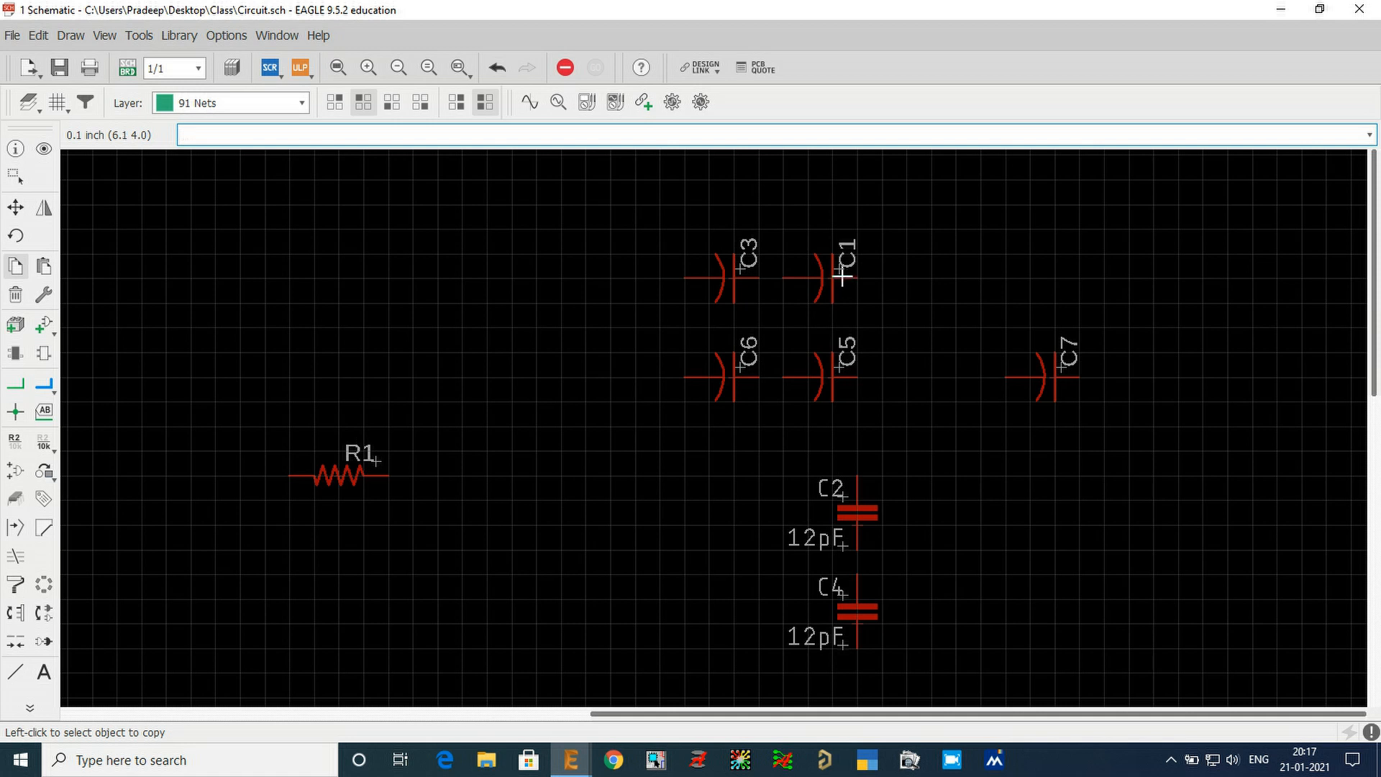
{"action": "left_click", "coordinate": [841, 273]}
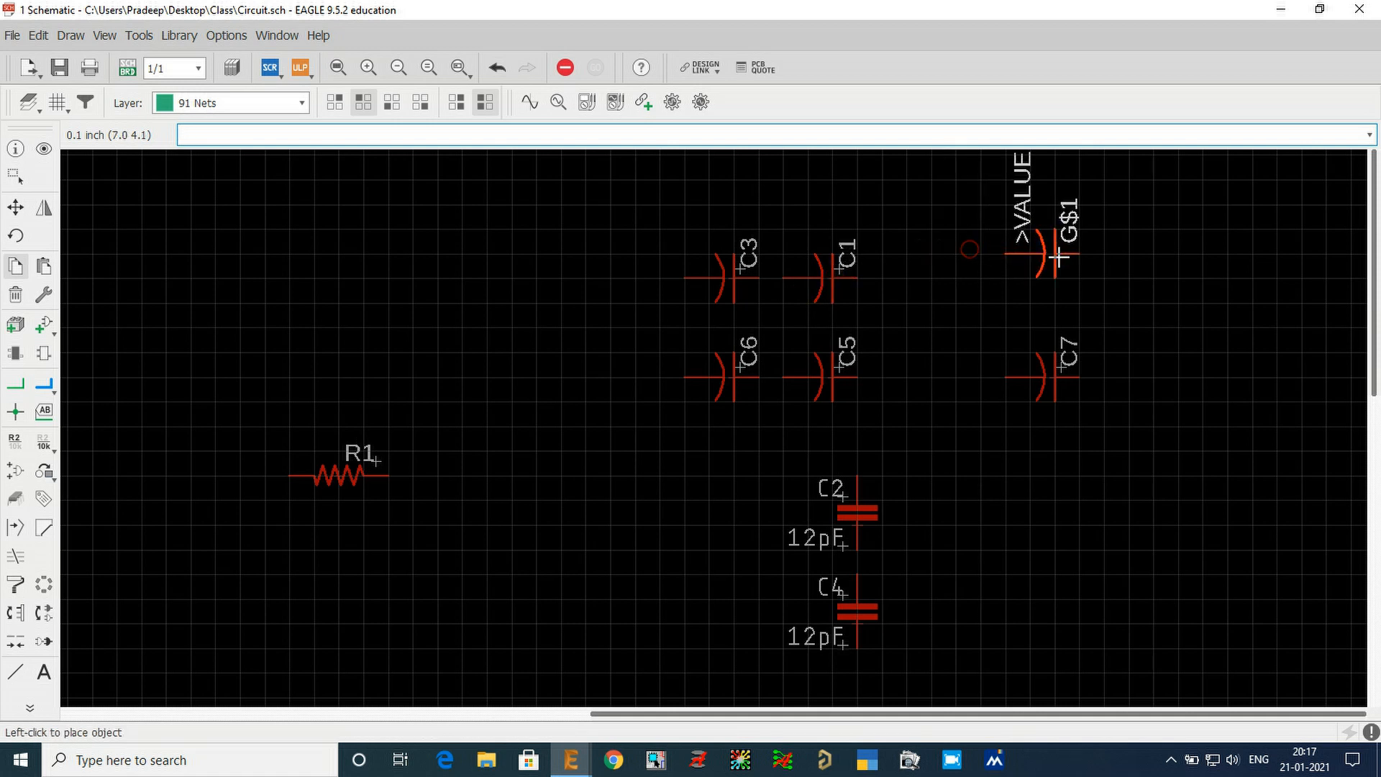
{"action": "left_click", "coordinate": [1047, 304]}
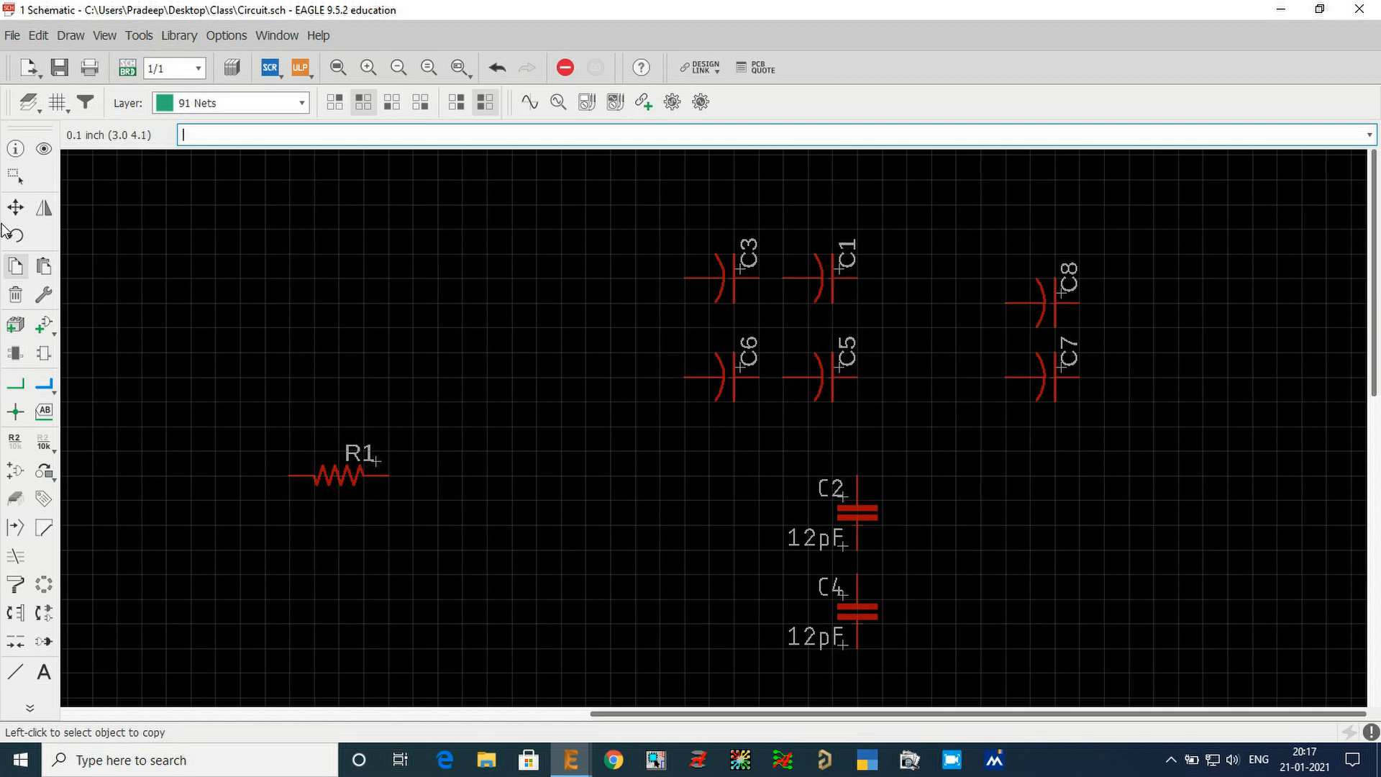
- Inspect resistor R1's name and position coordinates in its properties and close them
{"action": "left_click", "coordinate": [19, 153]}
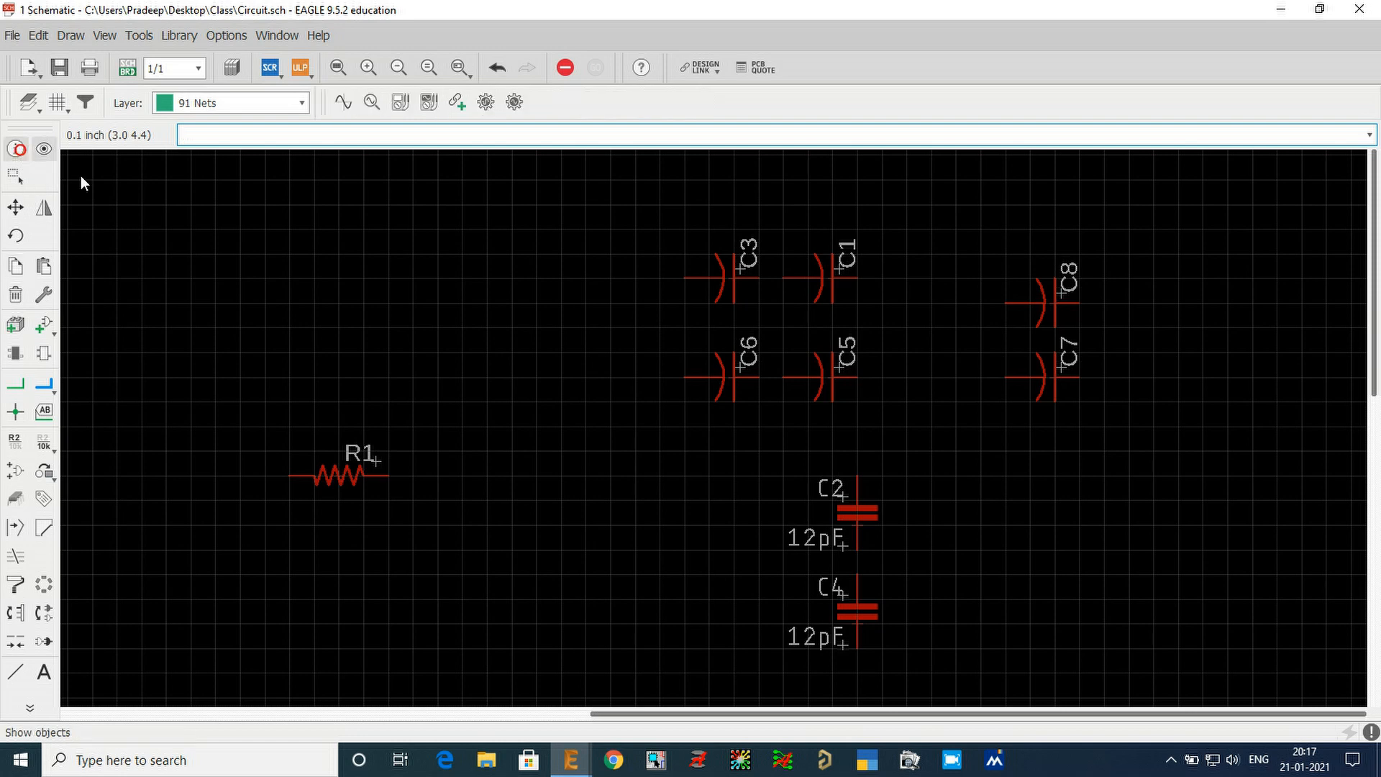
{"action": "left_click", "coordinate": [336, 476]}
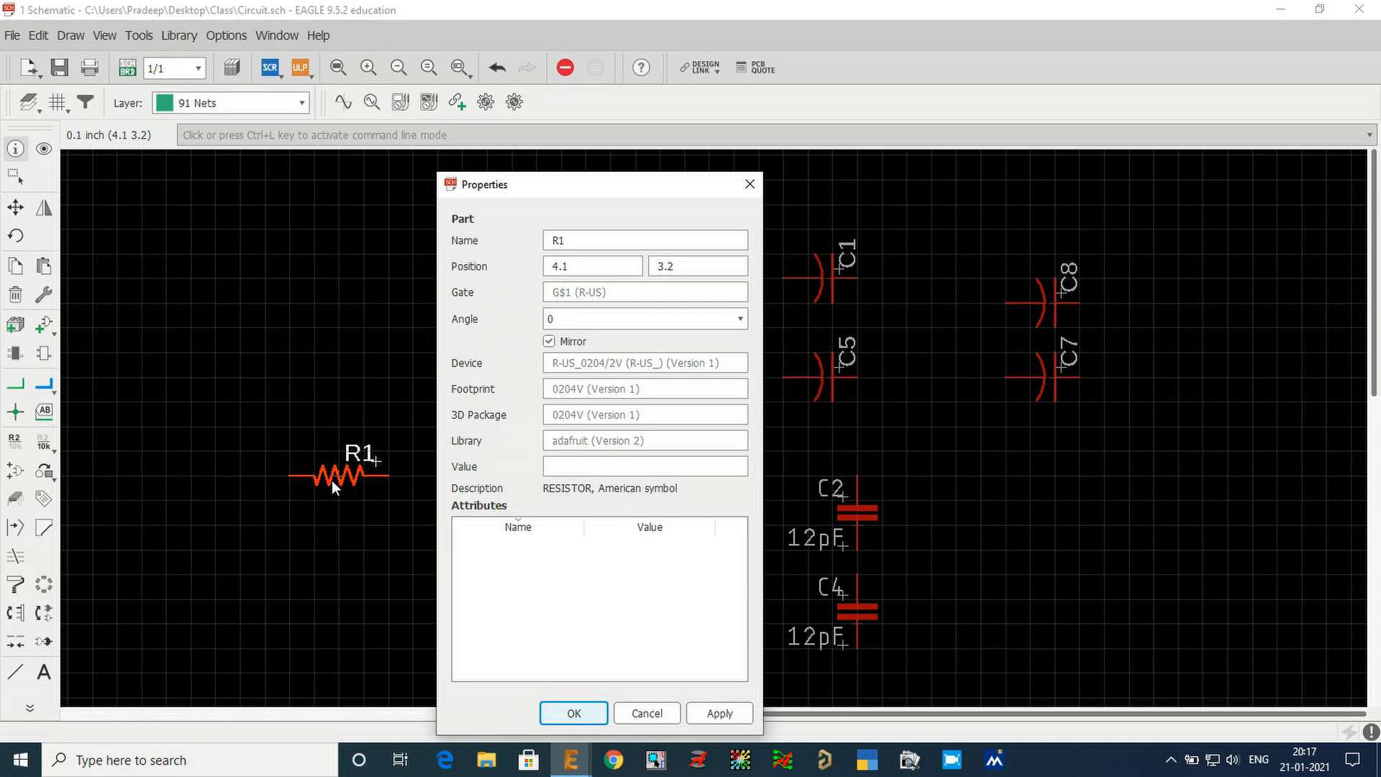
{"action": "double_click", "coordinate": [580, 240]}
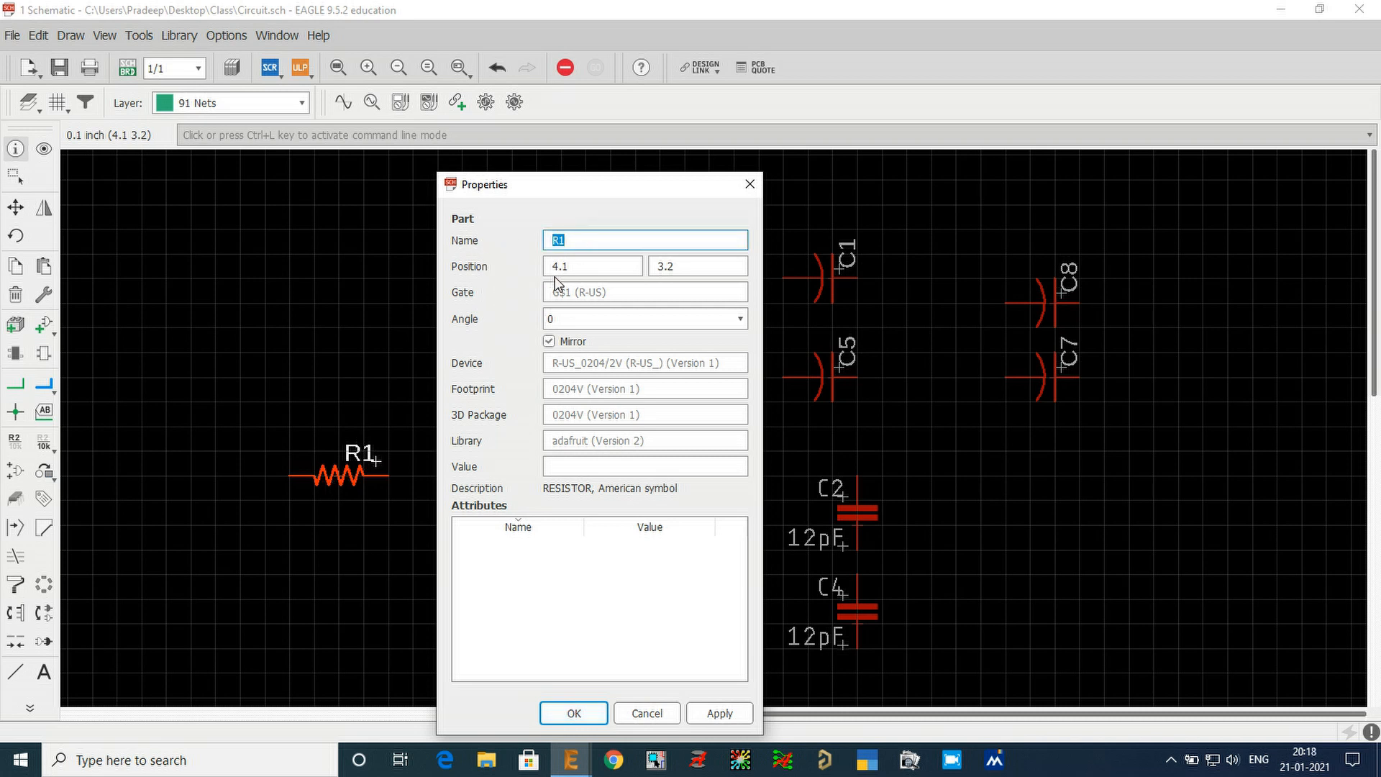
{"action": "double_click", "coordinate": [606, 269]}
{"action": "left_click", "coordinate": [694, 267]}
{"action": "double_click", "coordinate": [694, 268]}
{"action": "left_click_drag", "start_coordinate": [608, 197], "coordinate": [909, 196]}
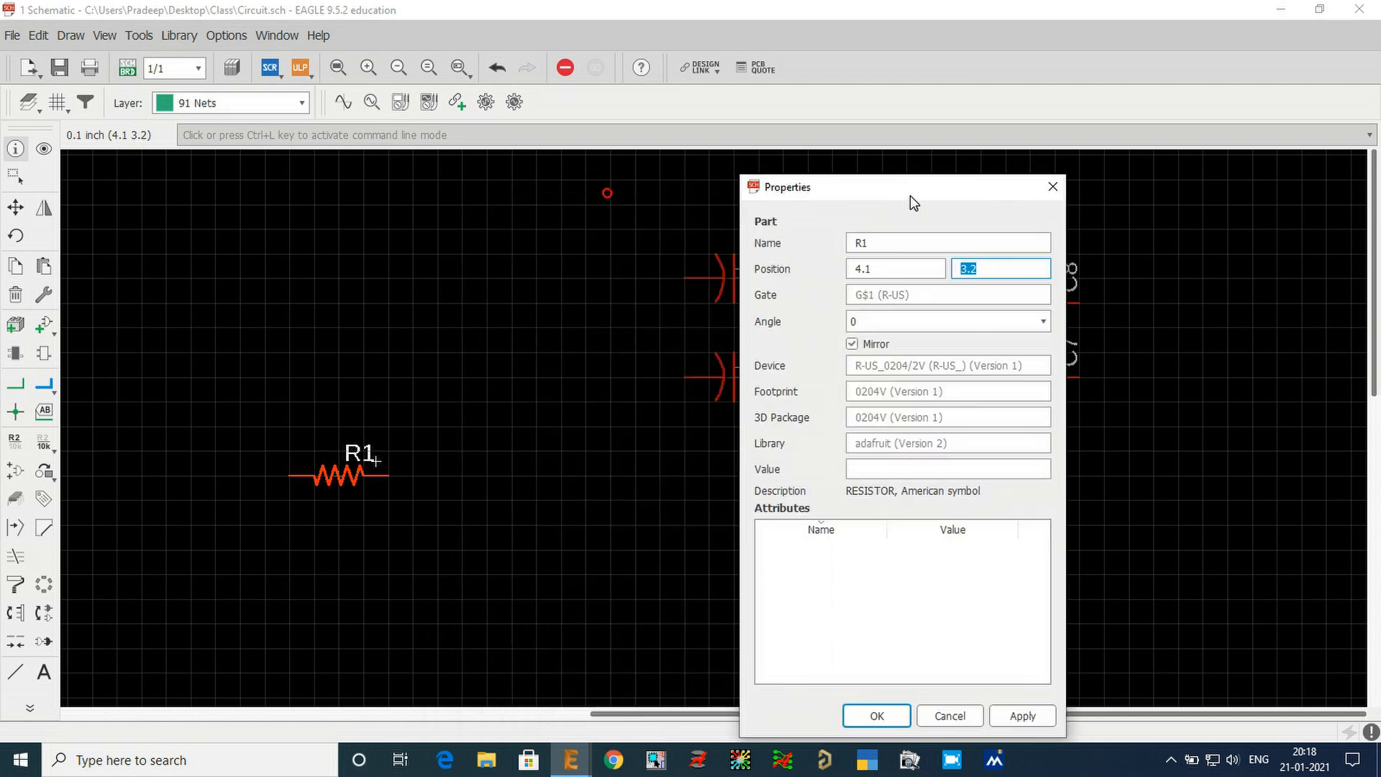
{"action": "left_click", "coordinate": [876, 715]}
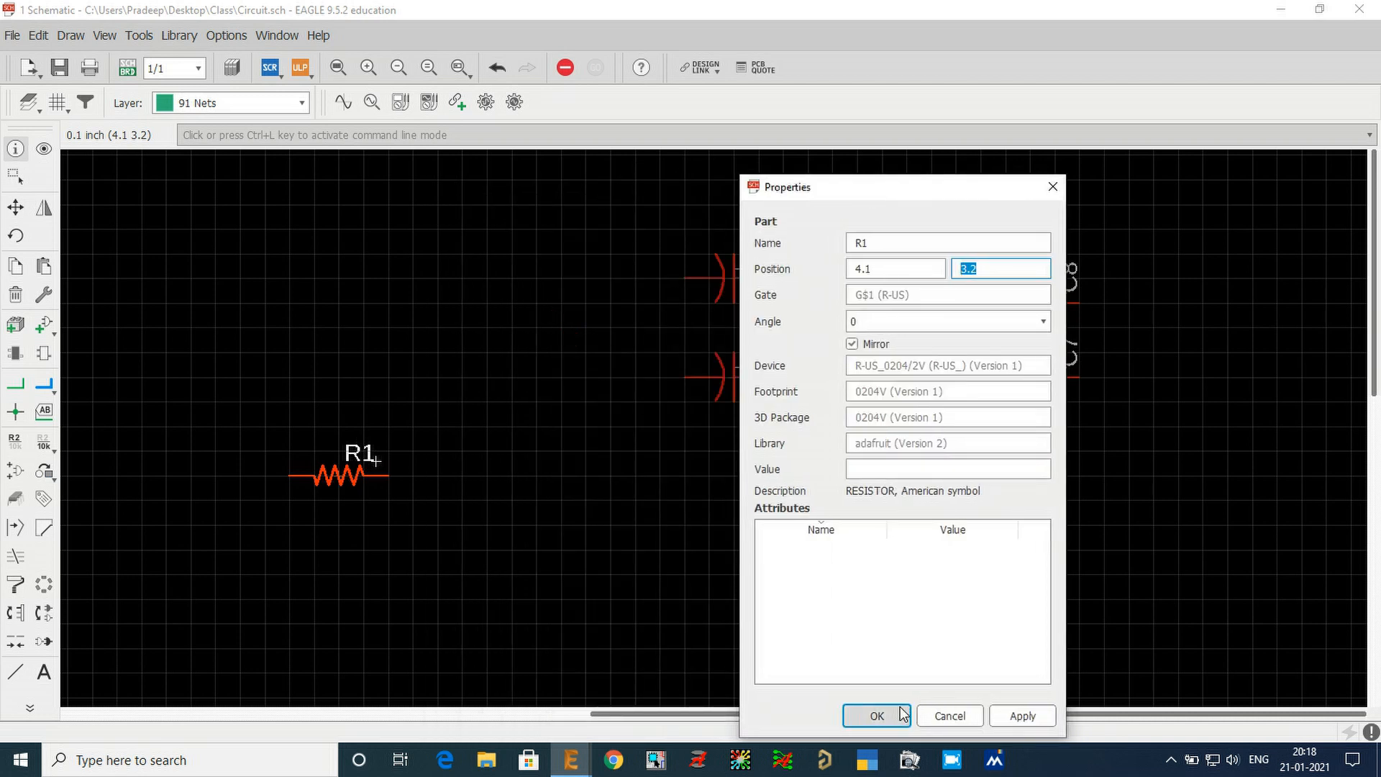
- Examine the frame's origin corner and check R1's X and Y position against it in the resistor's properties
{"action": "scroll", "coordinate": [626, 388], "scroll_direction": "down", "scroll_amount": 5}
{"action": "scroll", "coordinate": [317, 592], "scroll_direction": "up", "scroll_amount": 8}
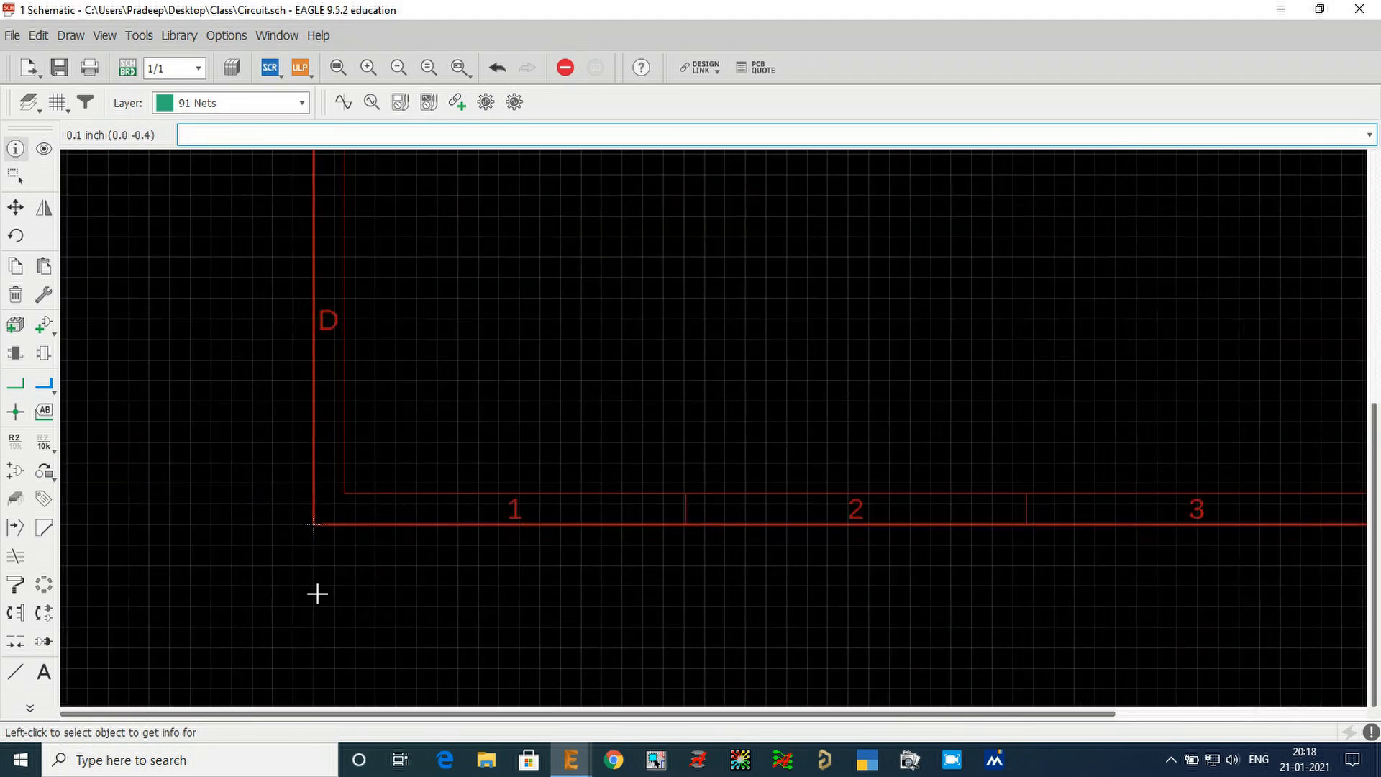
{"action": "scroll", "coordinate": [273, 576], "scroll_direction": "down", "scroll_amount": 3}
{"action": "scroll", "coordinate": [272, 576], "scroll_direction": "down", "scroll_amount": 4}
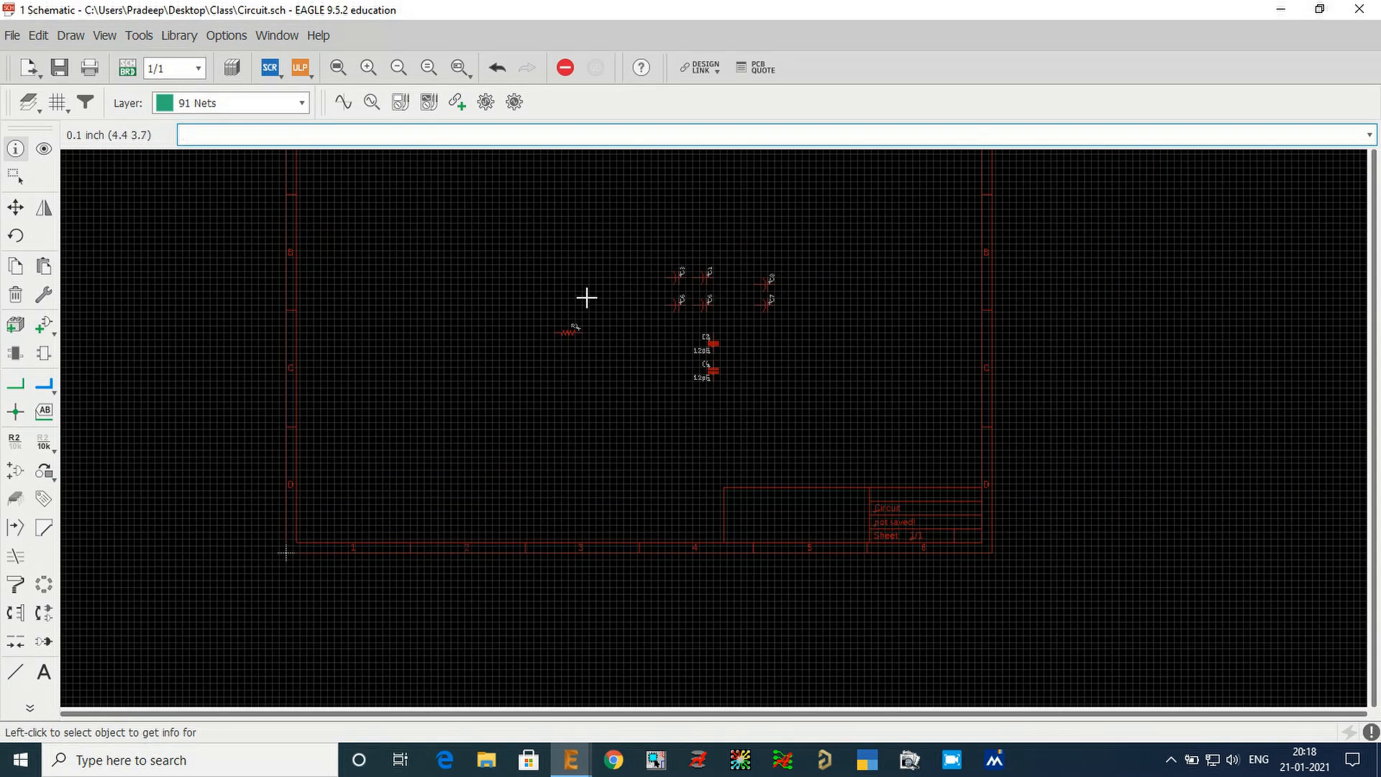
{"action": "scroll", "coordinate": [589, 338], "scroll_direction": "up", "scroll_amount": 5}
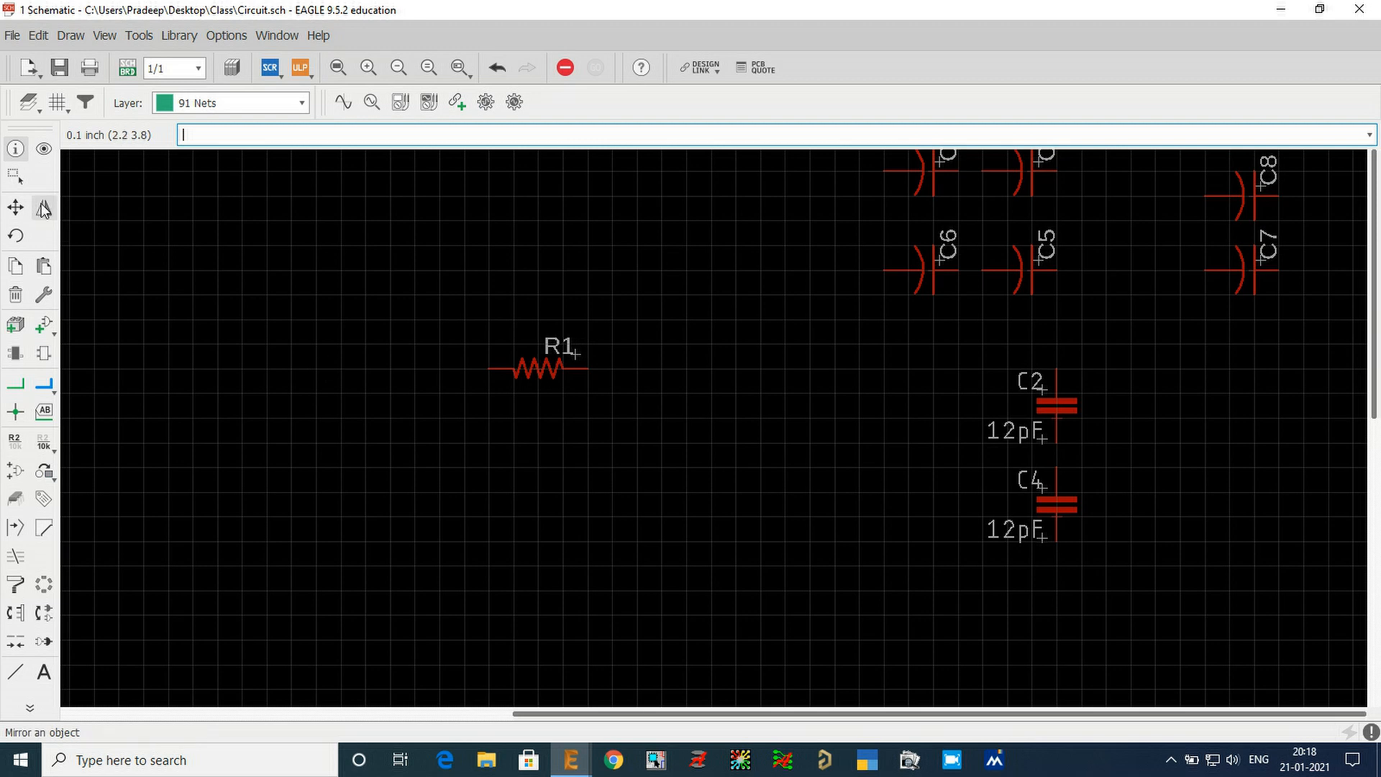
{"action": "left_click", "coordinate": [17, 151]}
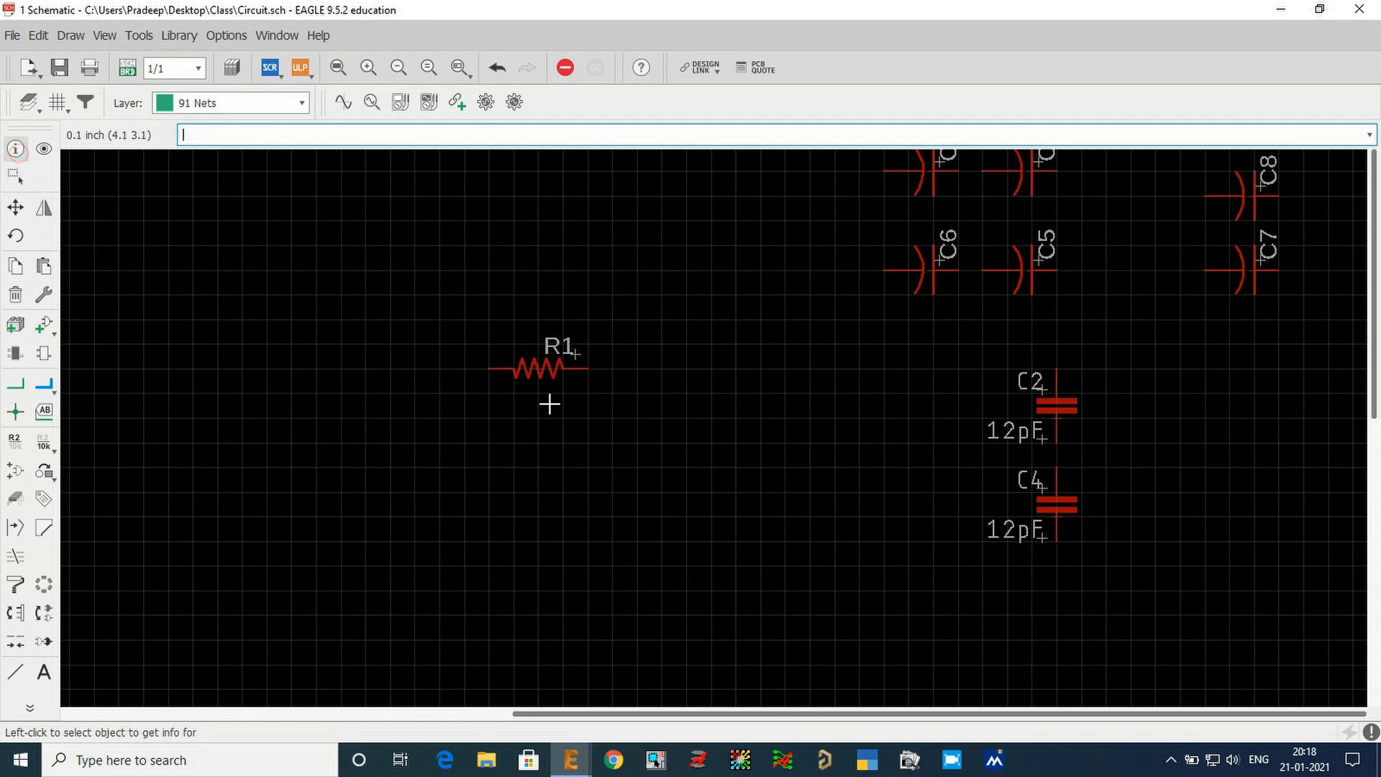
{"action": "left_click", "coordinate": [537, 370]}
{"action": "left_click_drag", "start_coordinate": [825, 168], "coordinate": [725, 176]}
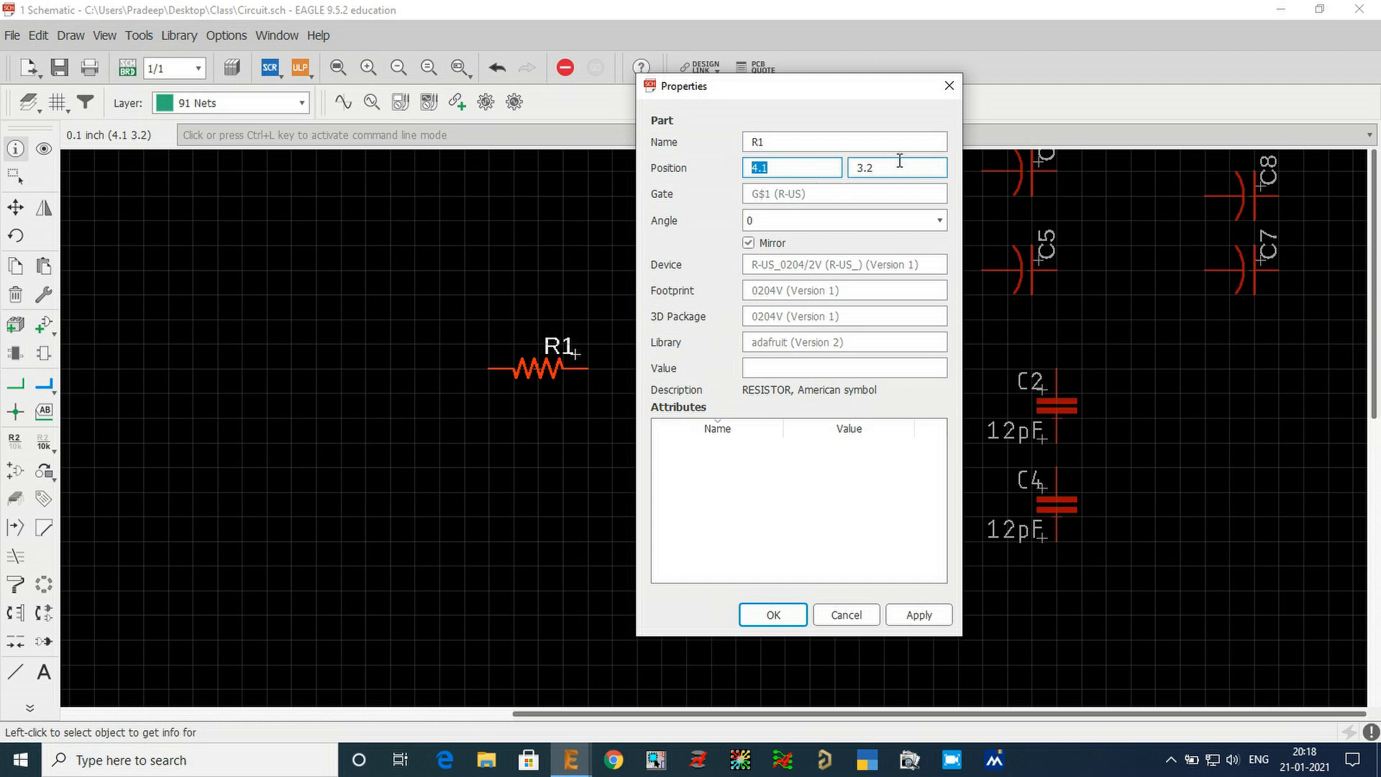
{"action": "left_click_drag", "start_coordinate": [888, 167], "coordinate": [830, 176]}
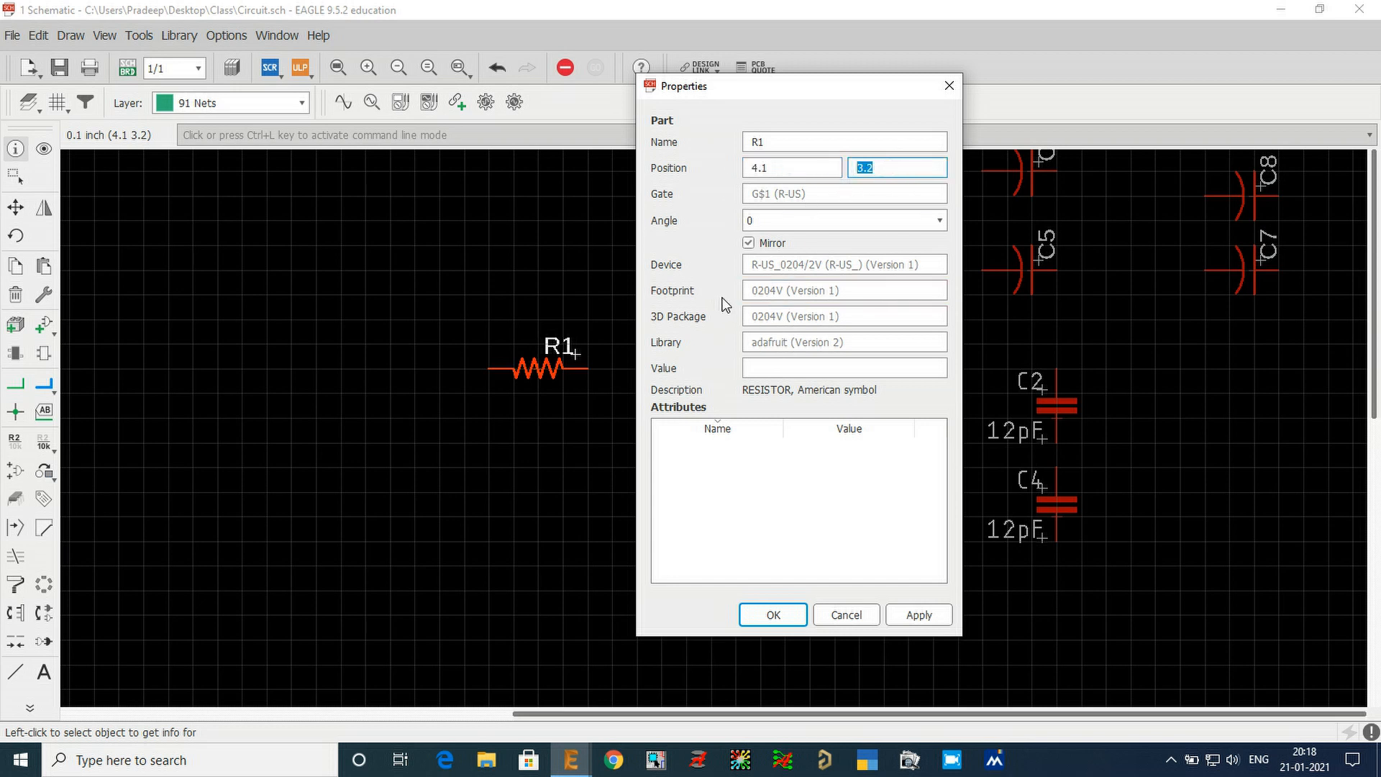
- Apply an angle of 90 to resistor R1 in its properties, and set the angle back to 0
{"action": "left_click", "coordinate": [814, 220]}
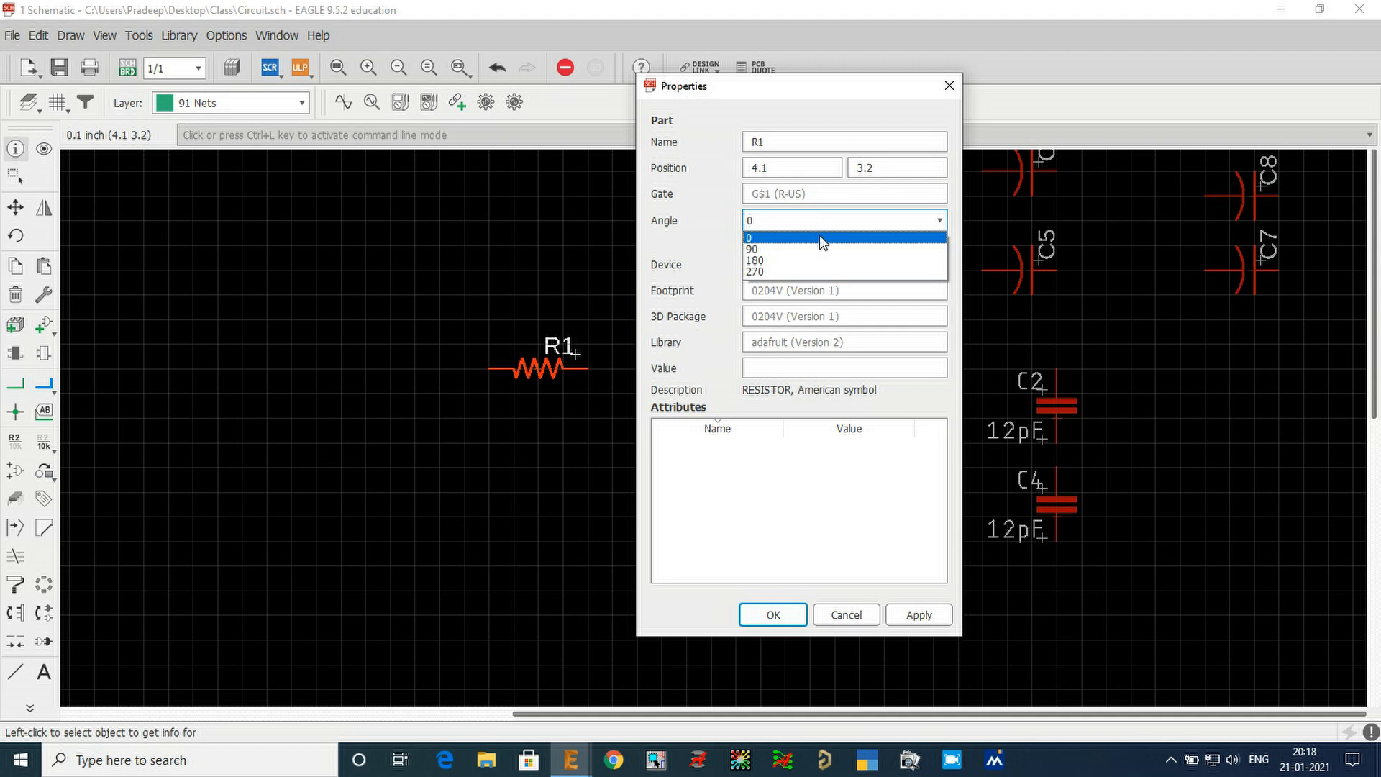
{"action": "left_click", "coordinate": [823, 246]}
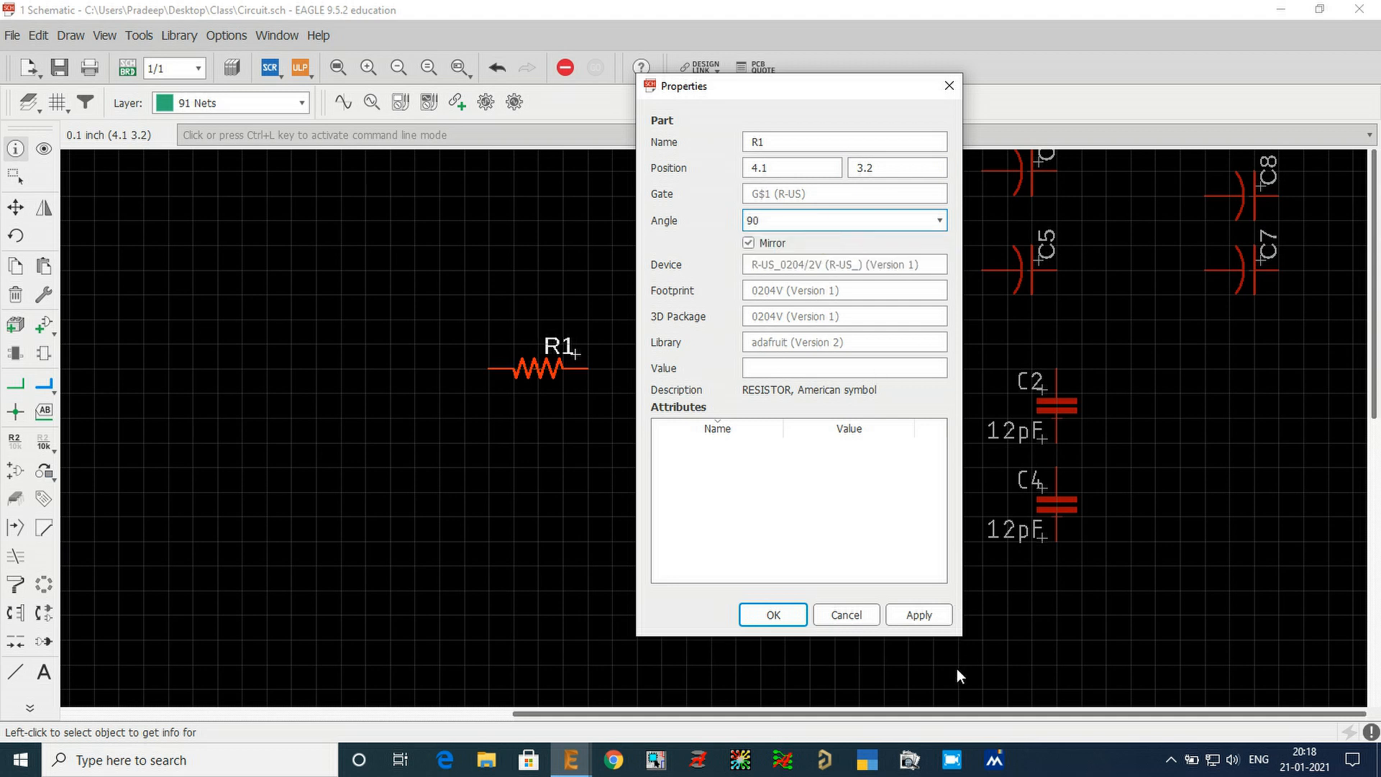
{"action": "left_click", "coordinate": [926, 613]}
{"action": "left_click", "coordinate": [796, 221]}
{"action": "left_click", "coordinate": [797, 236]}
{"action": "left_click", "coordinate": [922, 616]}
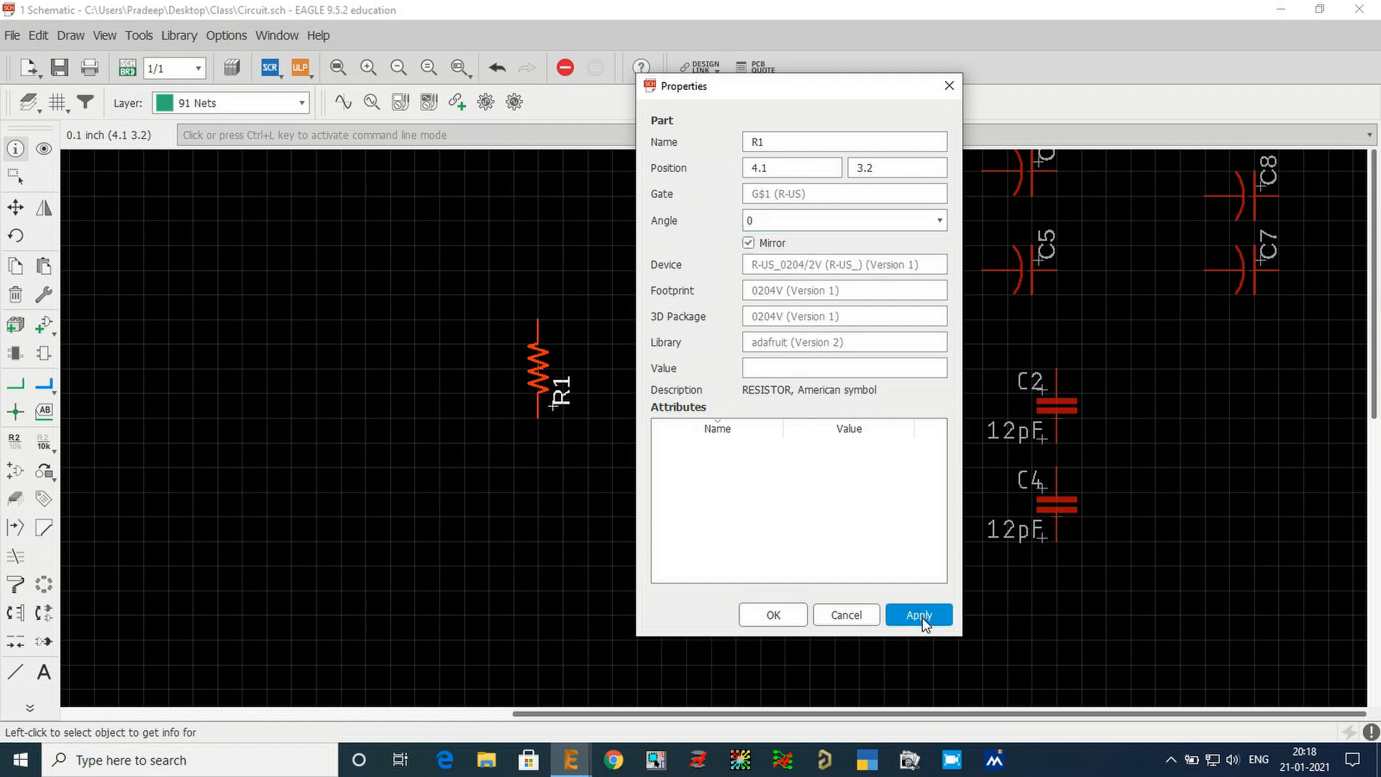
- Turn off mirroring for resistor R1, apply the change and close its properties
{"action": "left_click", "coordinate": [748, 243]}
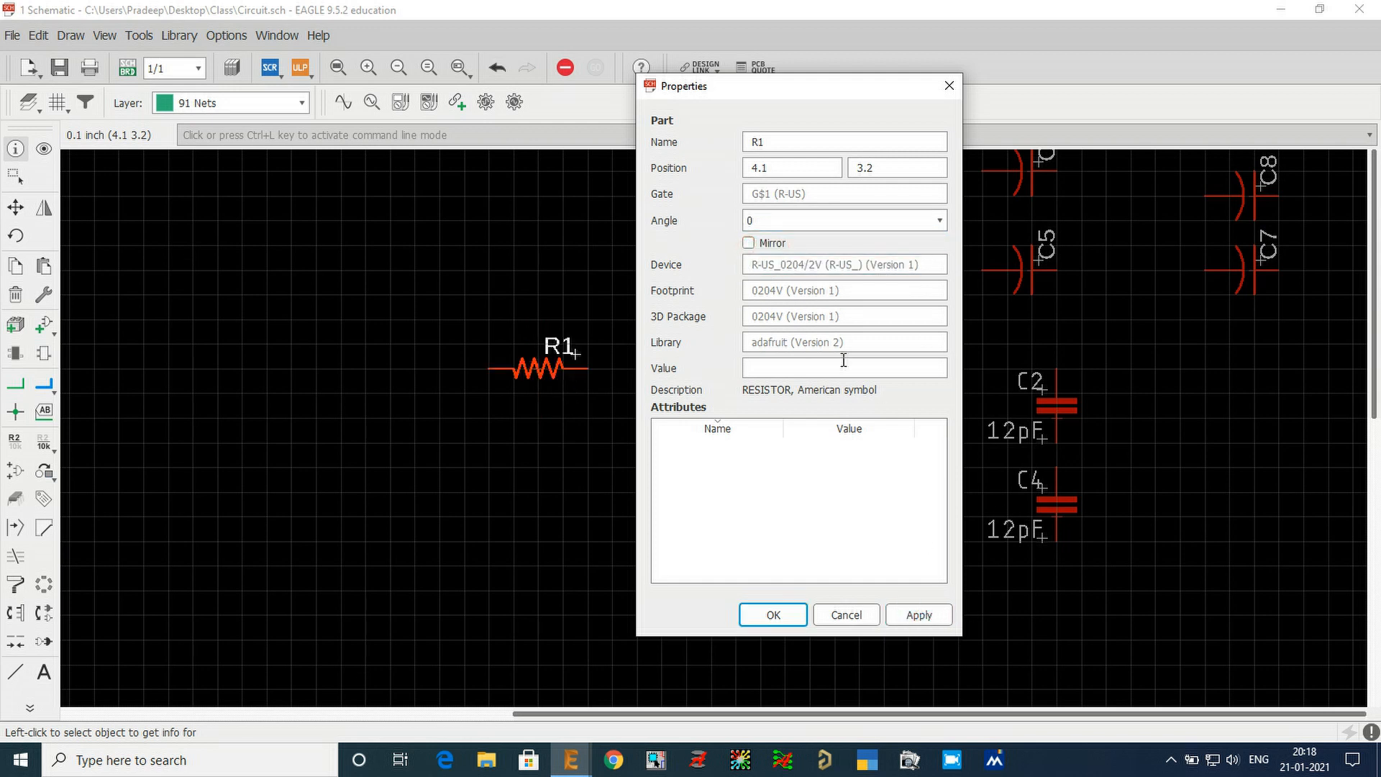
{"action": "left_click", "coordinate": [921, 616]}
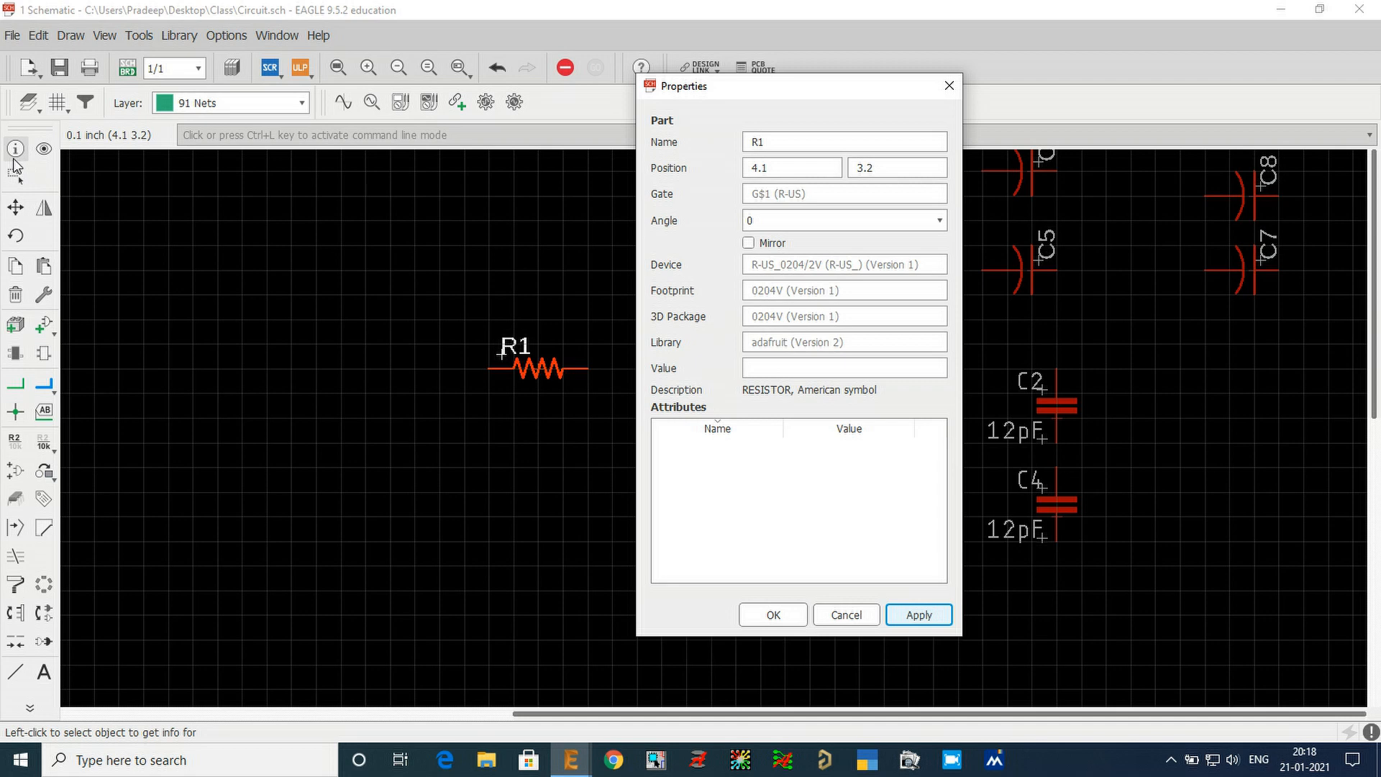
{"action": "left_click", "coordinate": [949, 87]}
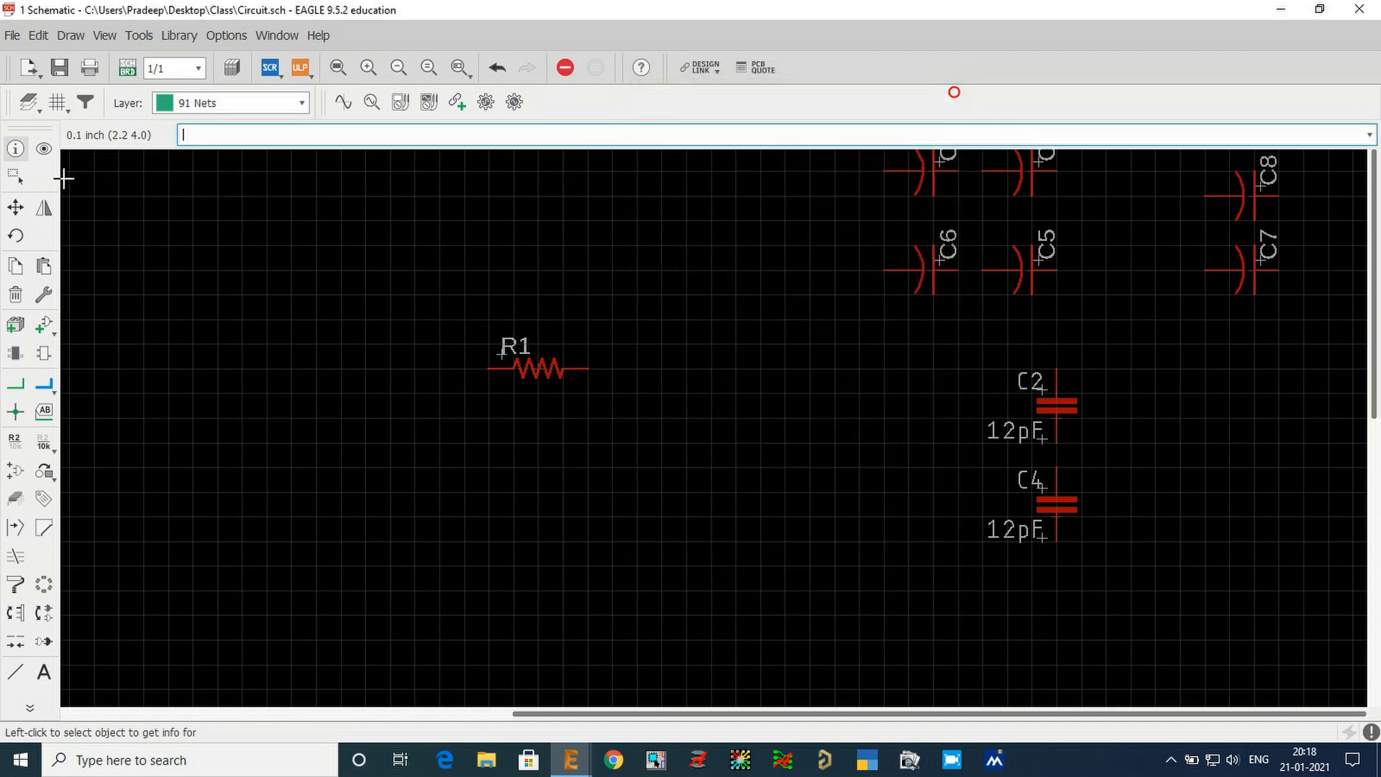
- Review R1's footprint, 3D package and library in its properties, and set its value to 100R
{"action": "left_click", "coordinate": [538, 376]}
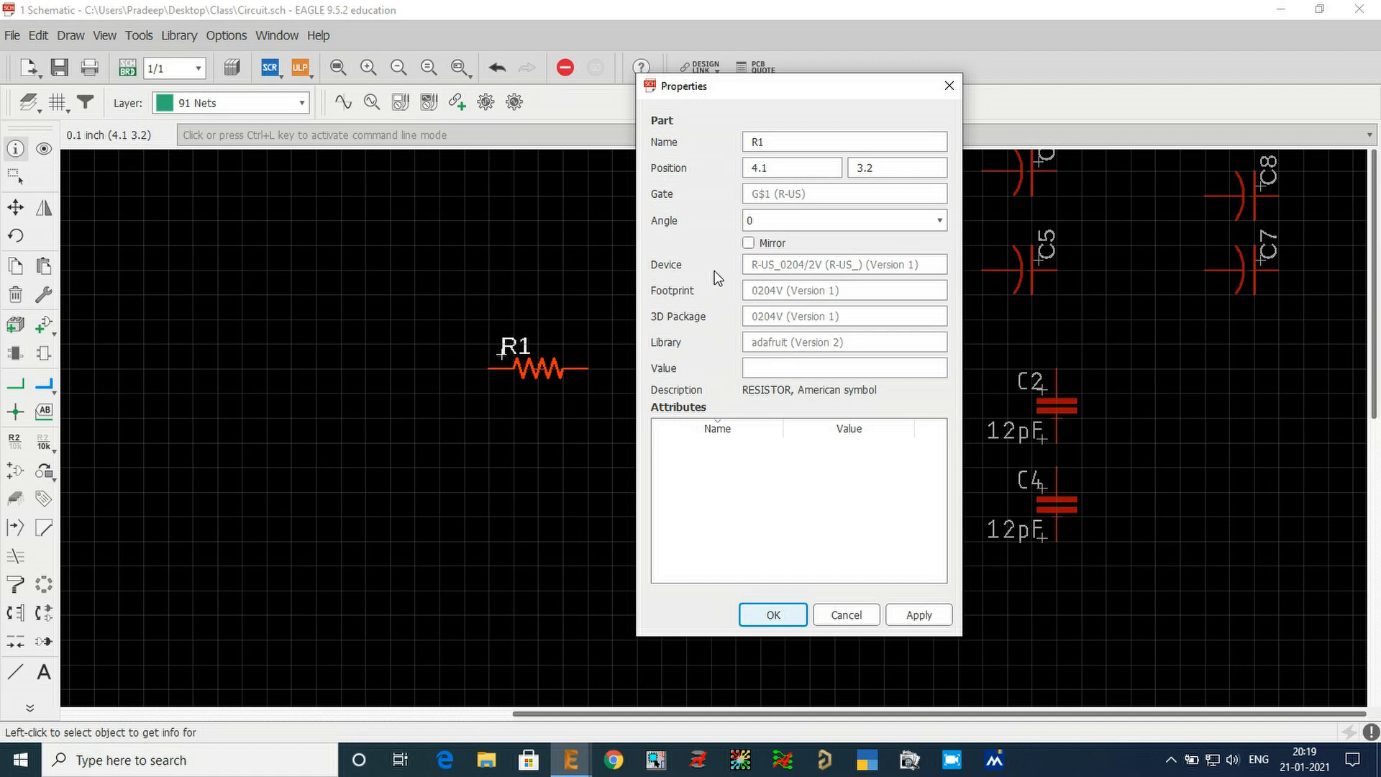
{"action": "triple_click", "coordinate": [837, 292]}
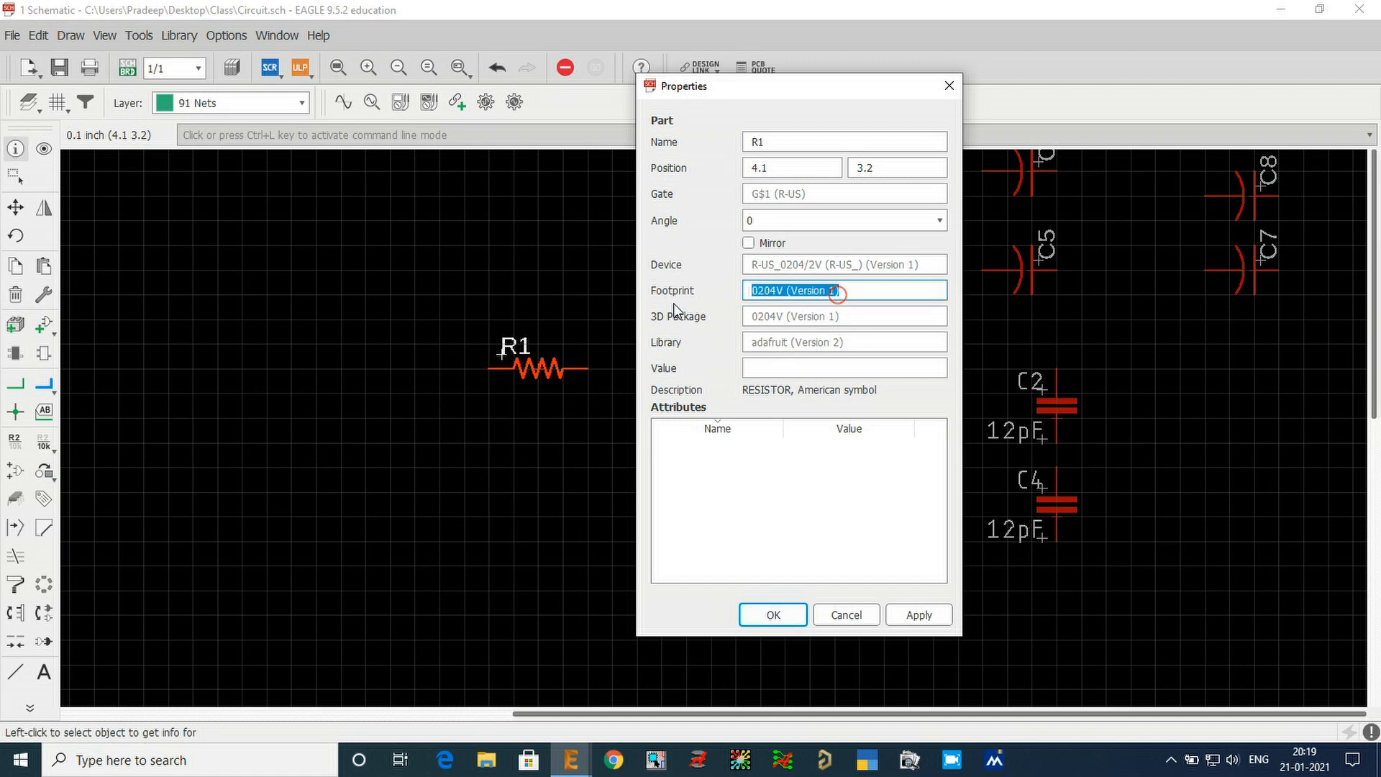
{"action": "left_click_drag", "start_coordinate": [852, 317], "coordinate": [763, 322]}
{"action": "left_click_drag", "start_coordinate": [846, 343], "coordinate": [752, 352]}
{"action": "left_click", "coordinate": [776, 368]}
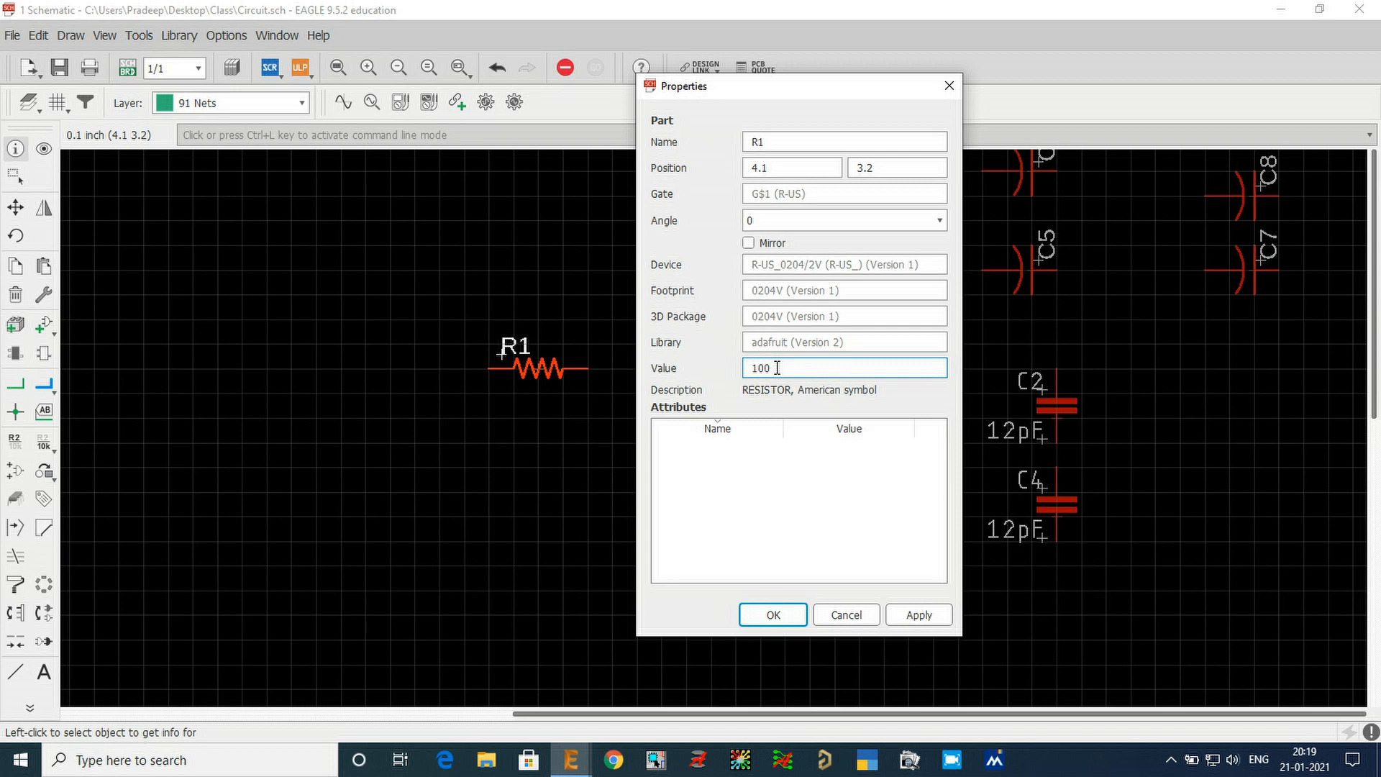
{"action": "left_click", "coordinate": [910, 615]}
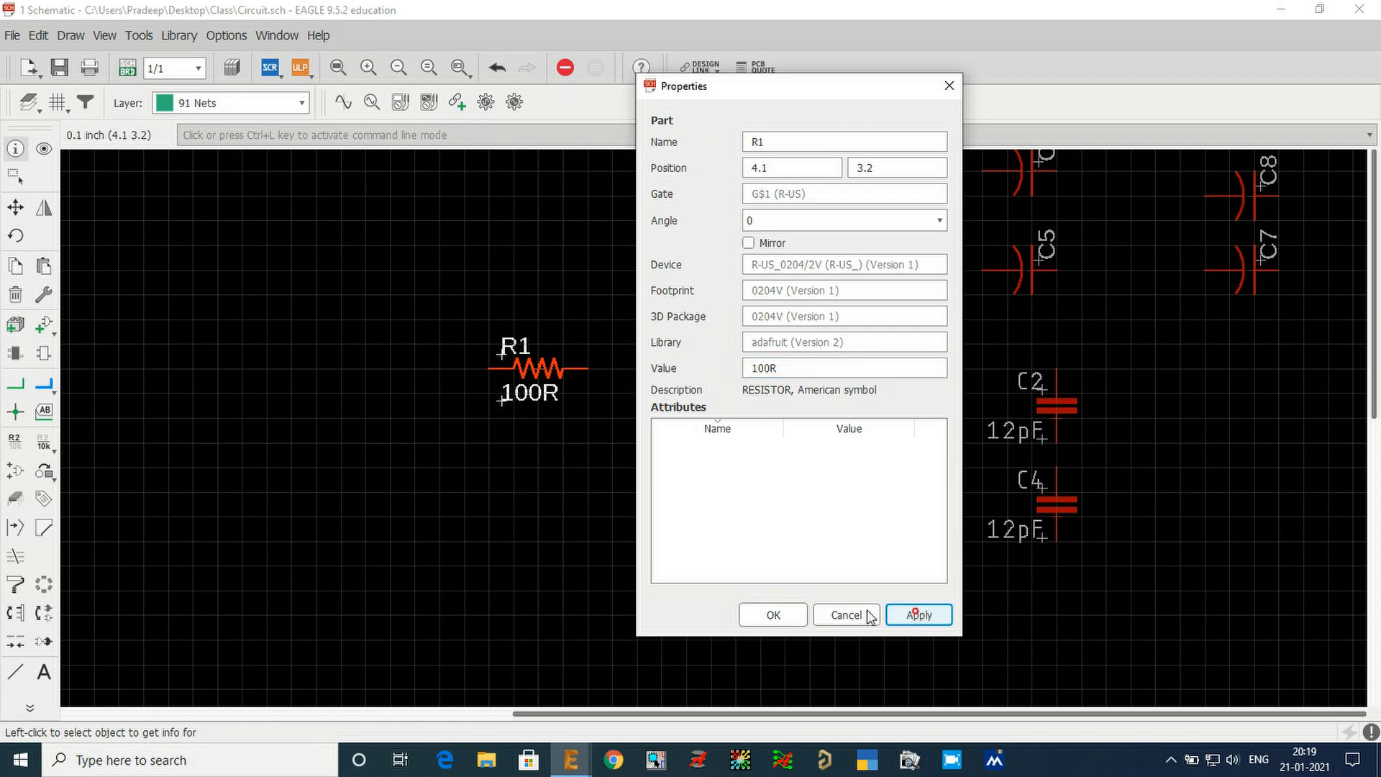
{"action": "left_click", "coordinate": [777, 614]}
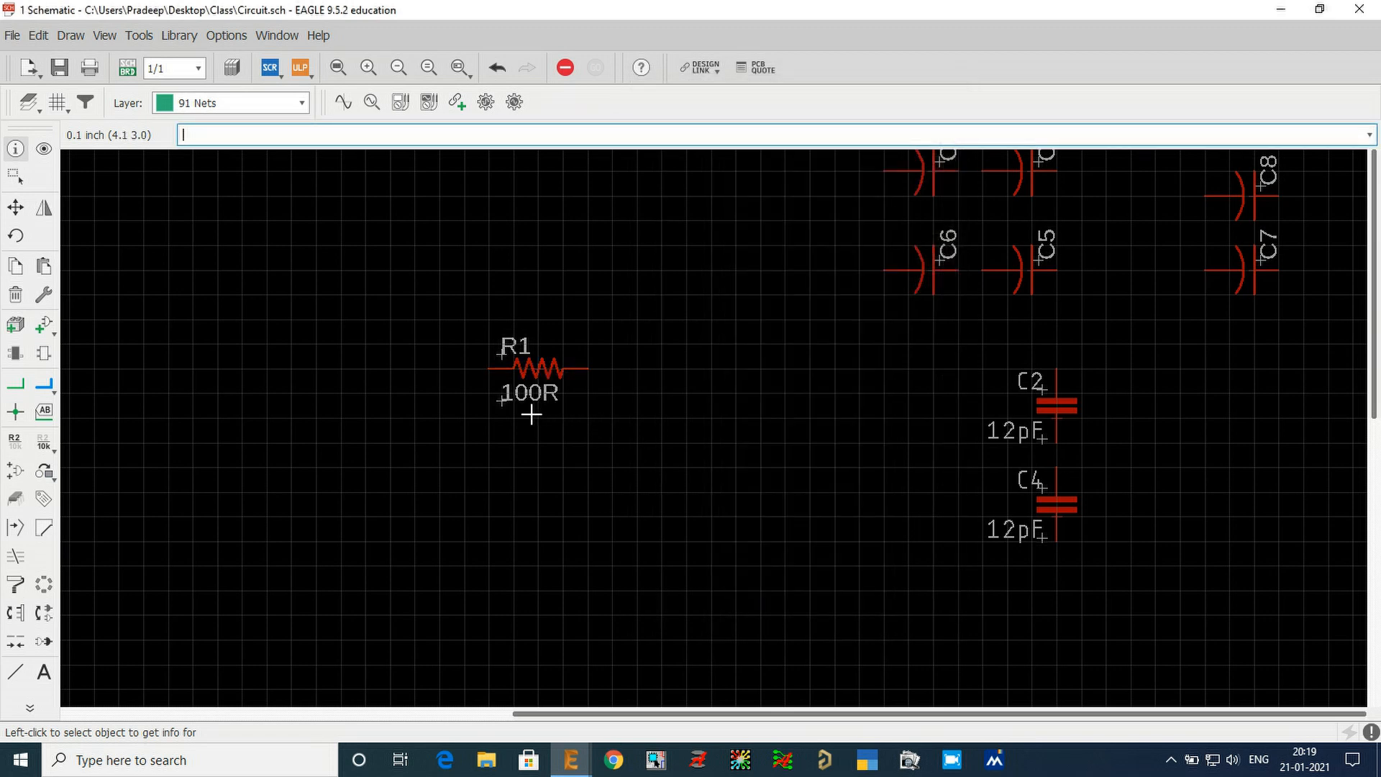
- Highlight resistor R1 with the Show command to read its part details
{"action": "scroll", "coordinate": [522, 372], "scroll_direction": "up", "scroll_amount": 2}
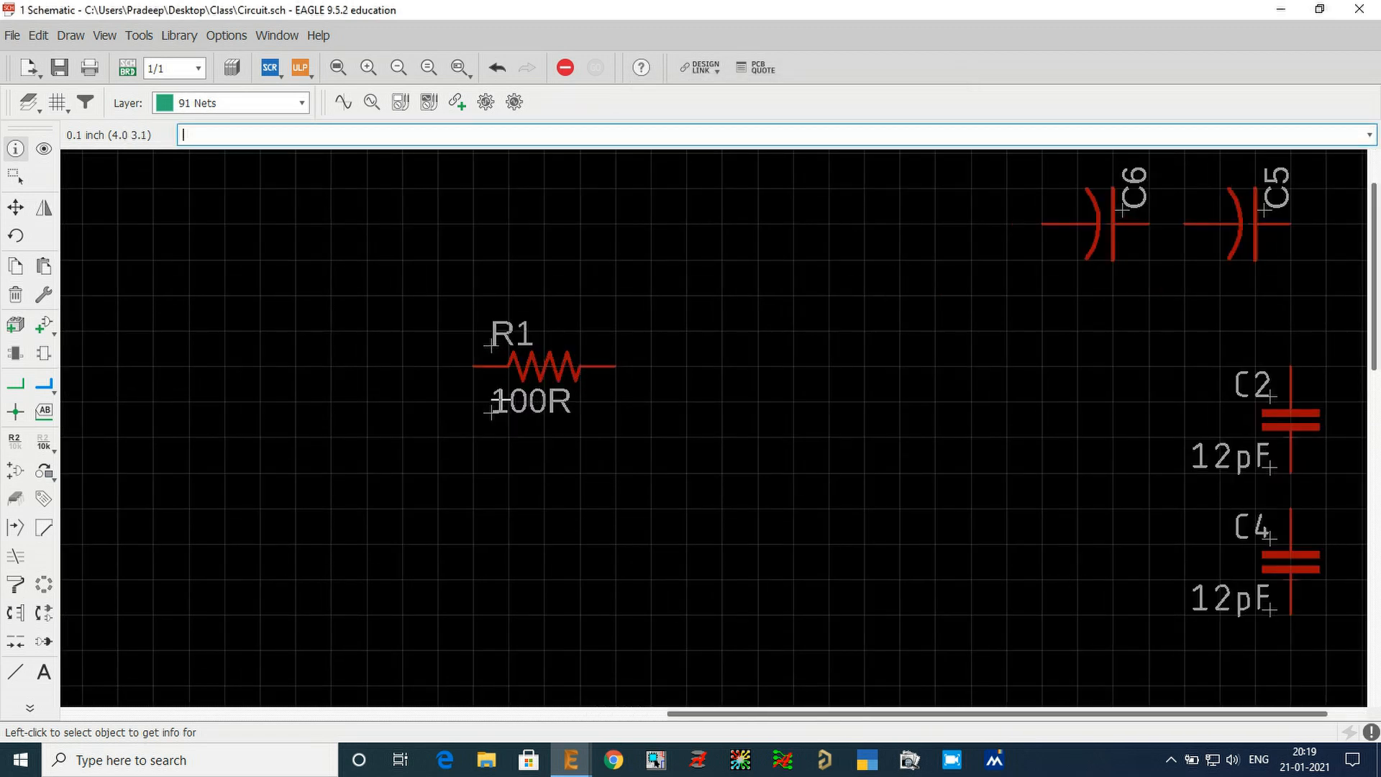
{"action": "scroll", "coordinate": [500, 398], "scroll_direction": "down", "scroll_amount": 1}
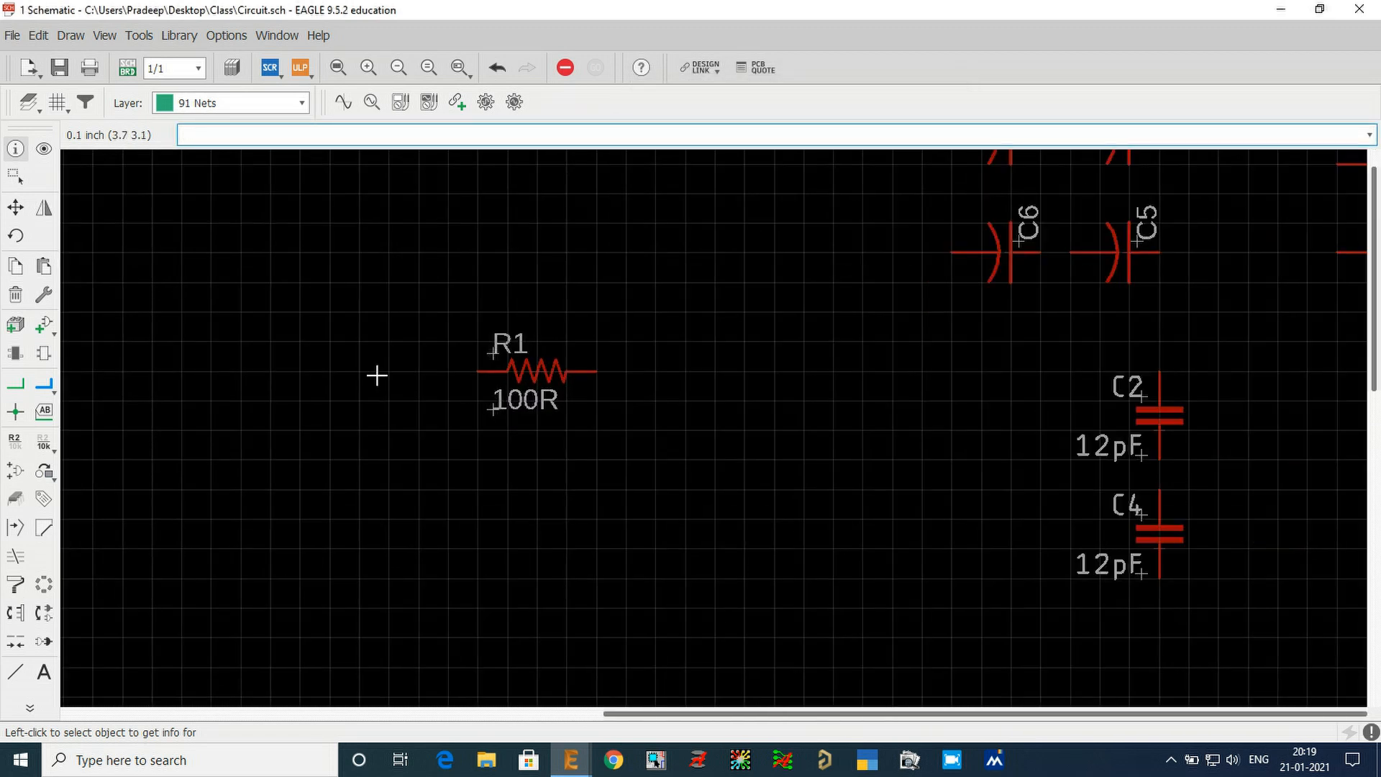
{"action": "left_click", "coordinate": [44, 149]}
{"action": "left_click", "coordinate": [533, 374]}
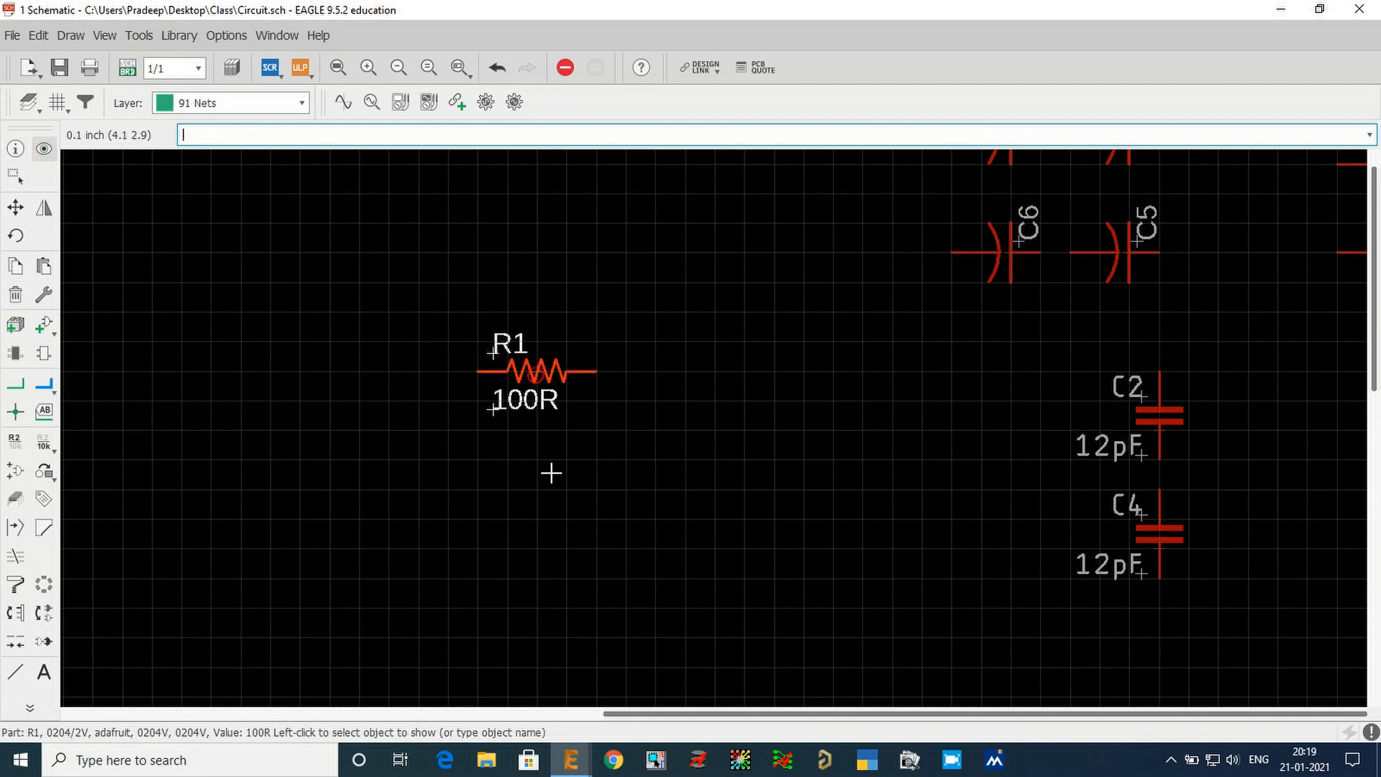
{"action": "scroll", "coordinate": [371, 430], "scroll_direction": "down", "scroll_amount": 1}
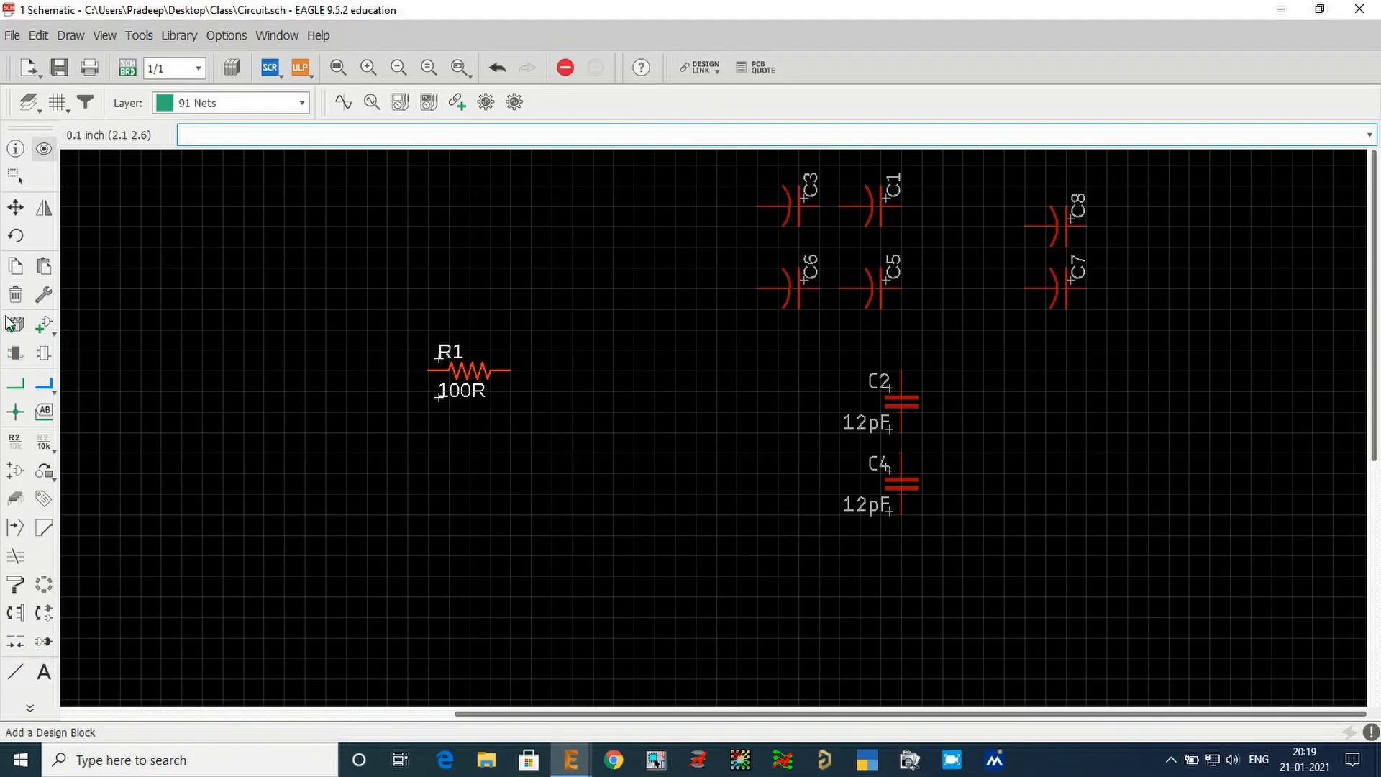
- Compare R1's properties with the information given by the Show command
{"action": "left_click", "coordinate": [19, 153]}
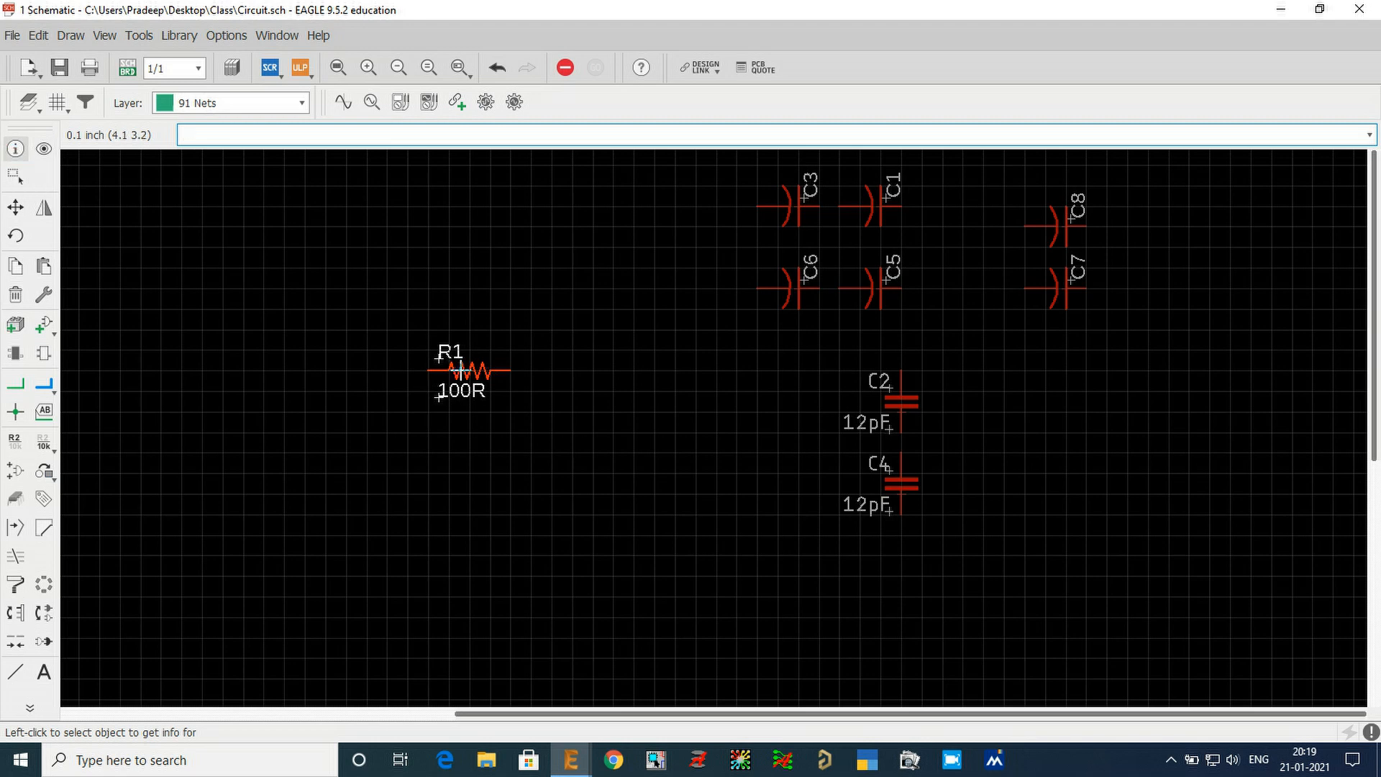
{"action": "left_click", "coordinate": [459, 369]}
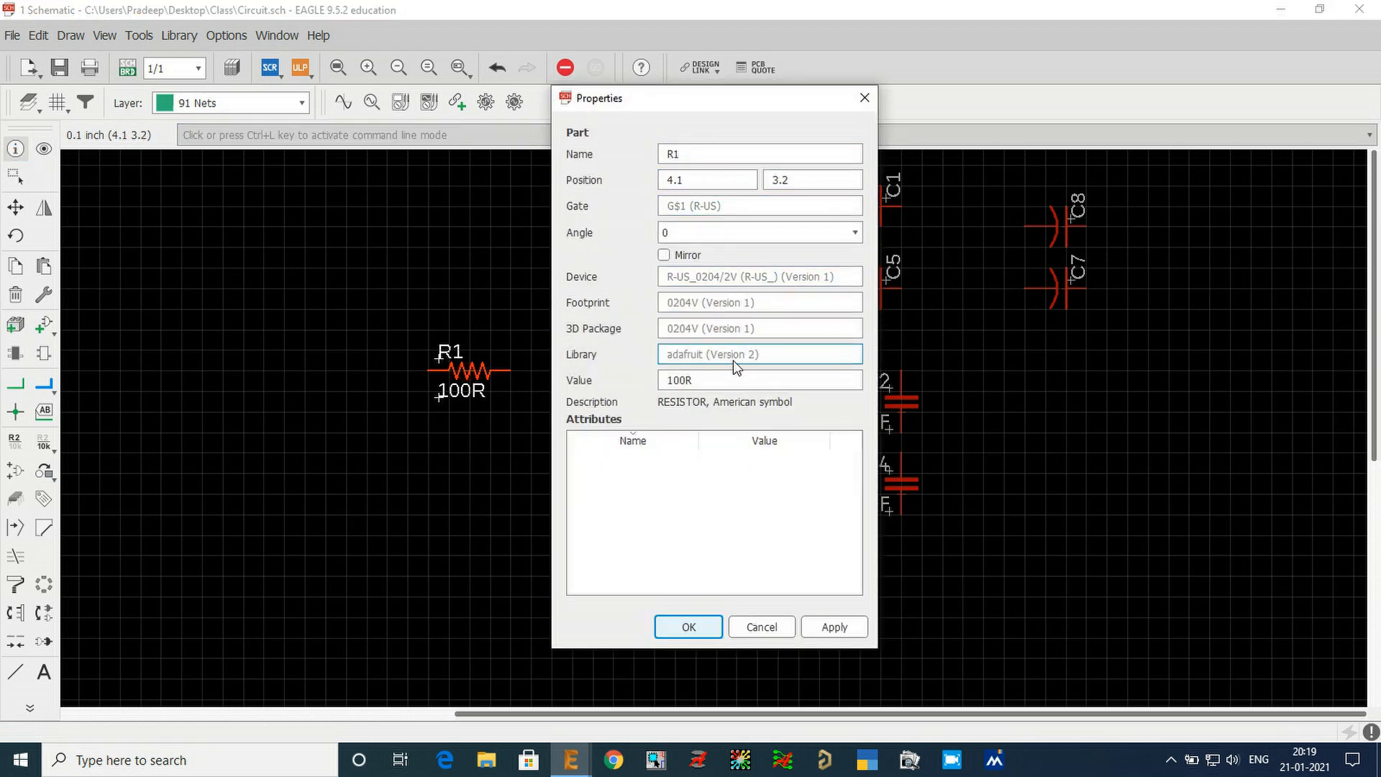
{"action": "left_click", "coordinate": [864, 98]}
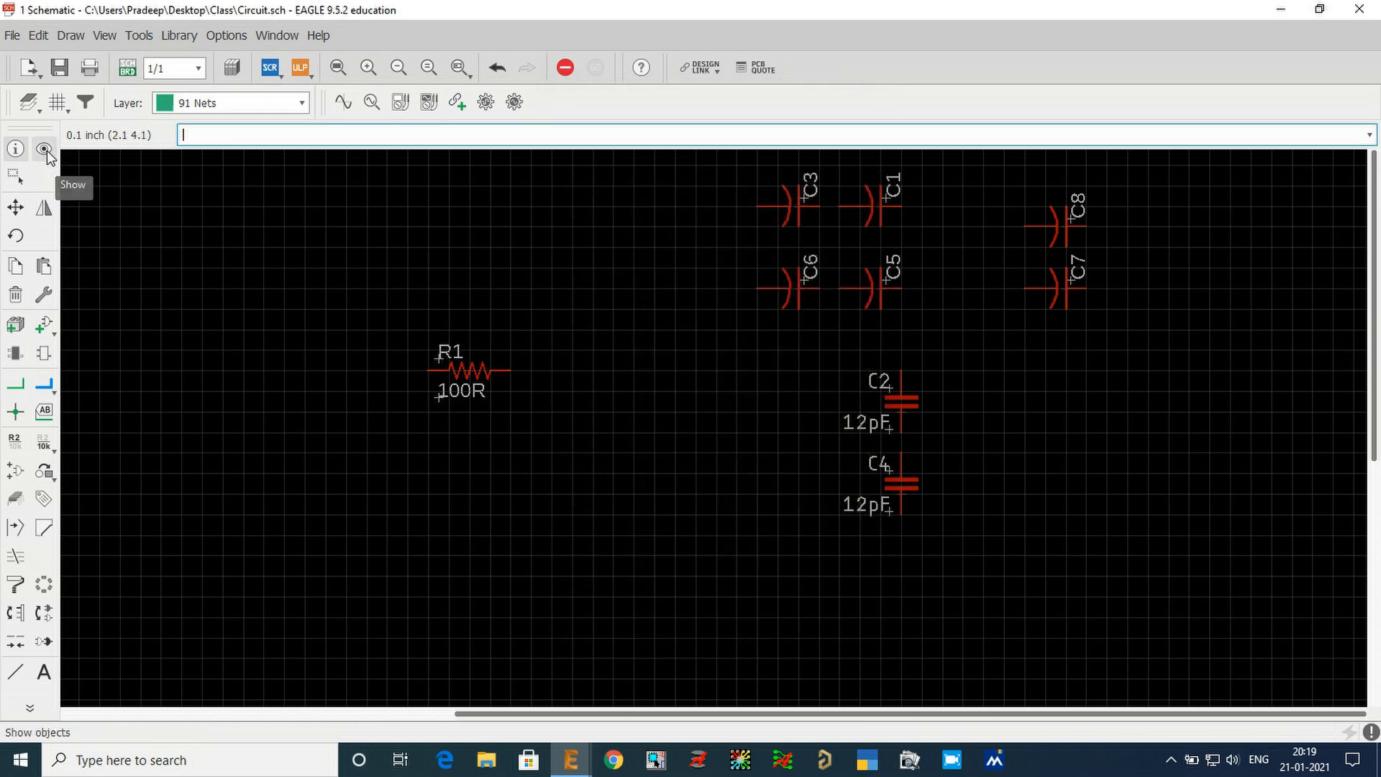
{"action": "left_click", "coordinate": [45, 149]}
{"action": "left_click", "coordinate": [466, 370]}
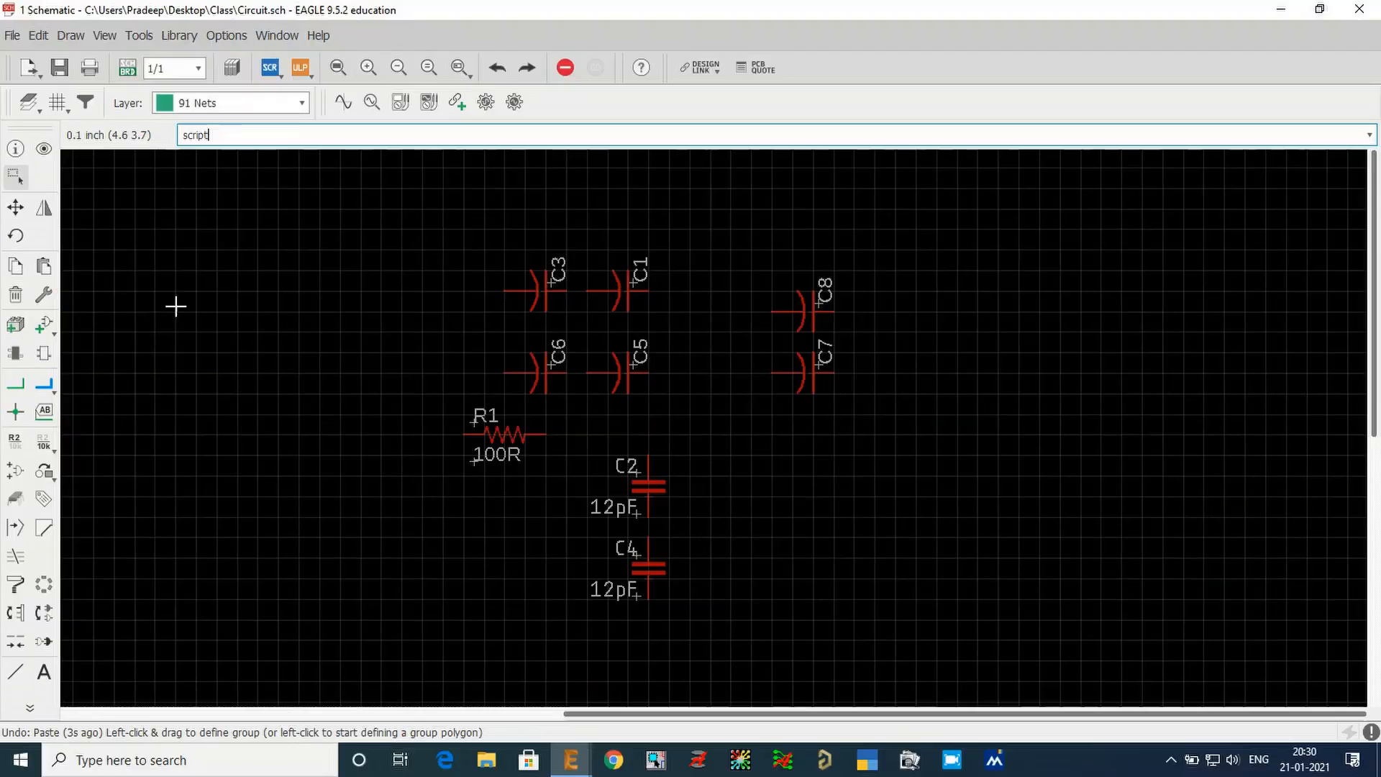
- Change the text size to 0.066 for the name labels of R1, C6, C5, C7, C8, C1 and C3
{"action": "left_click", "coordinate": [47, 296]}
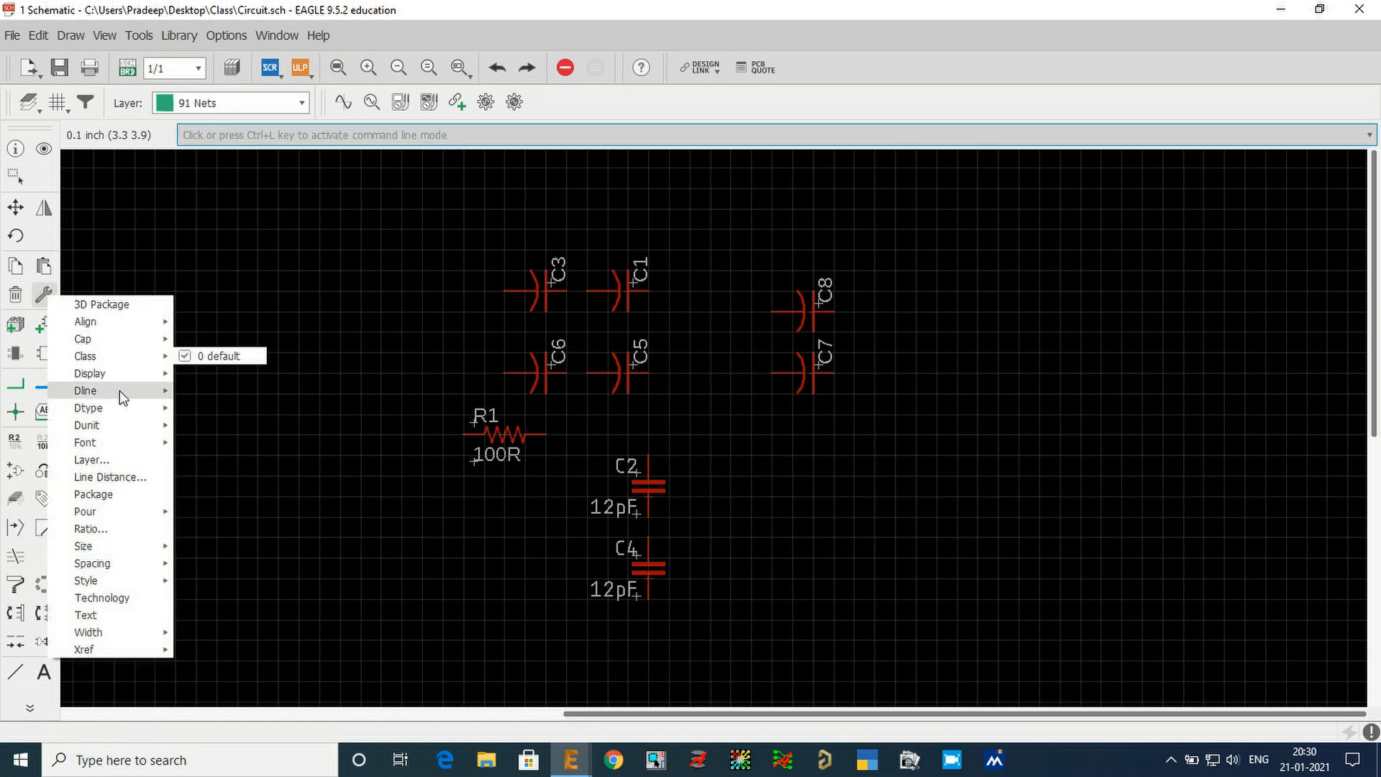
{"action": "mouse_move", "coordinate": [123, 412]}
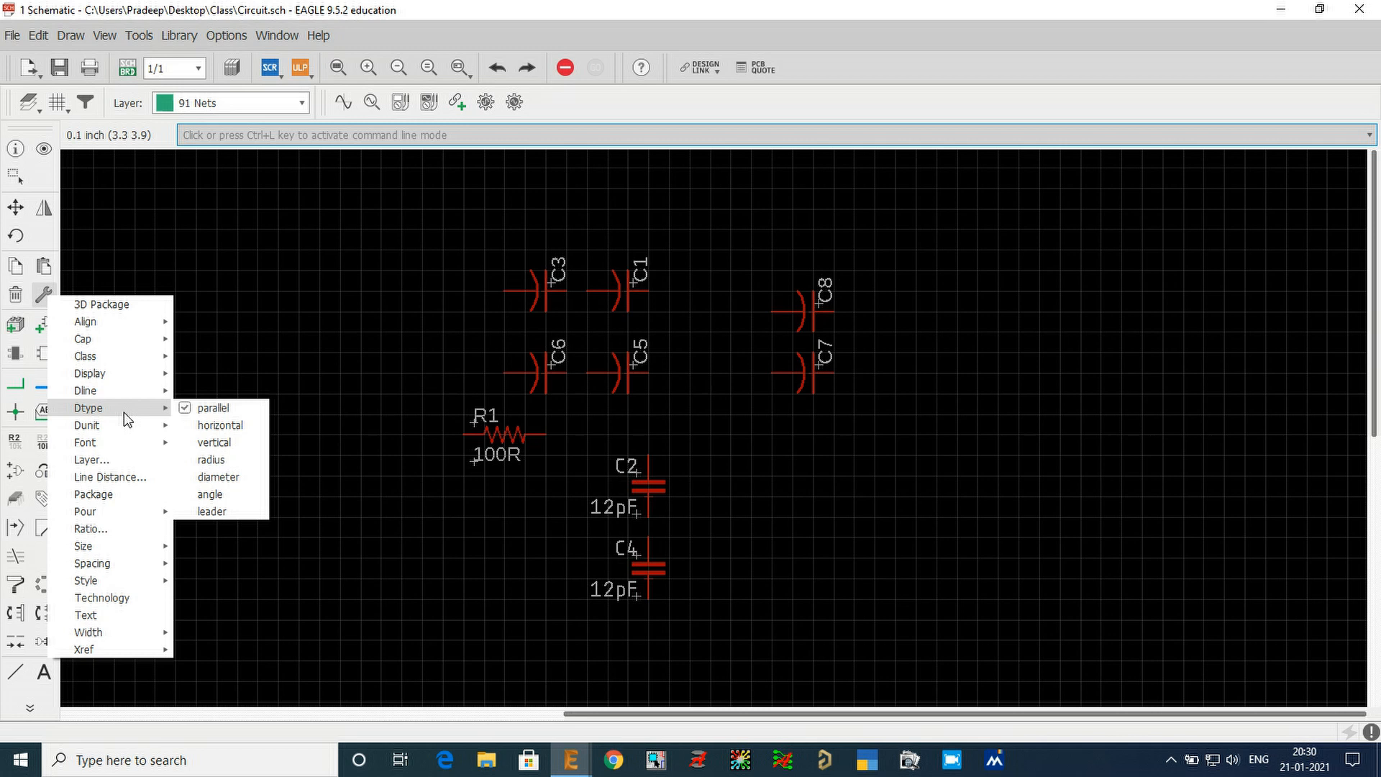
{"action": "mouse_move", "coordinate": [108, 561]}
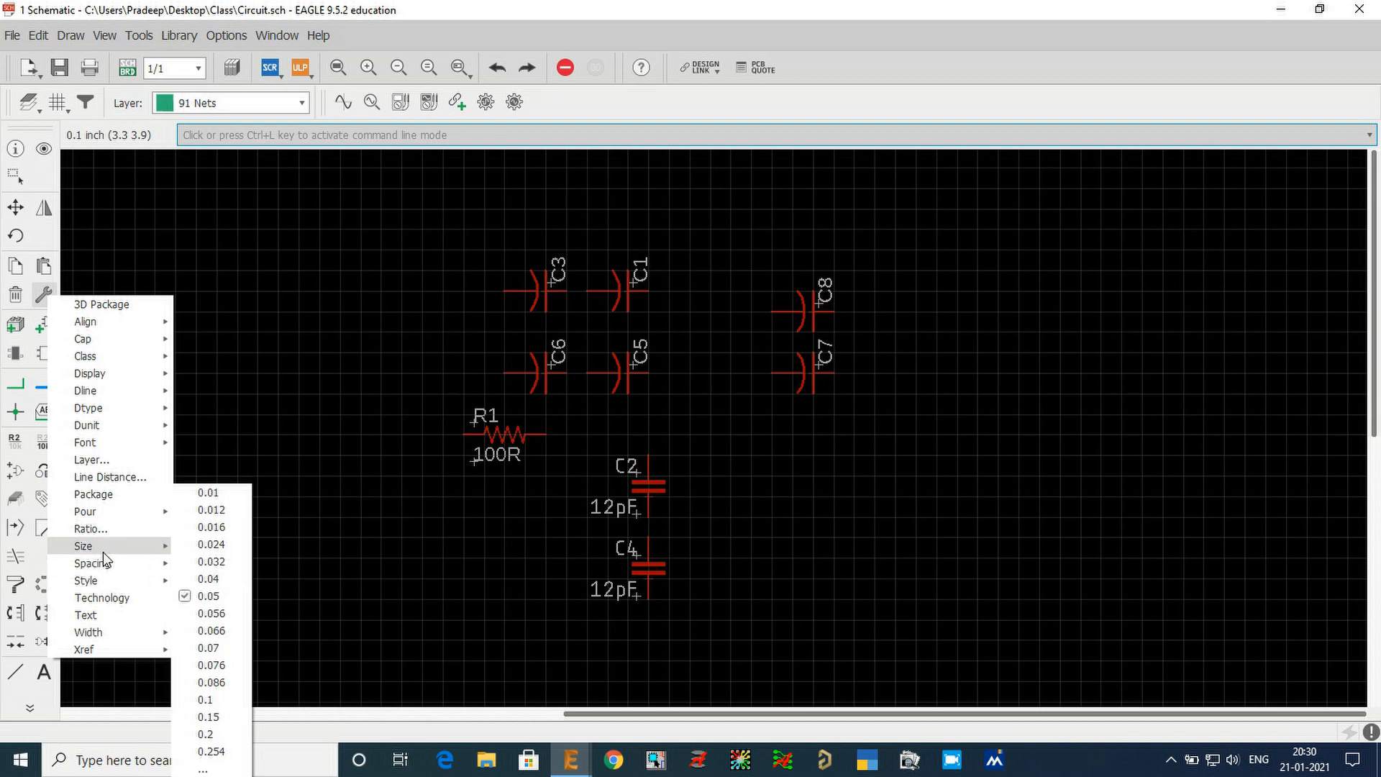
{"action": "left_click", "coordinate": [223, 628]}
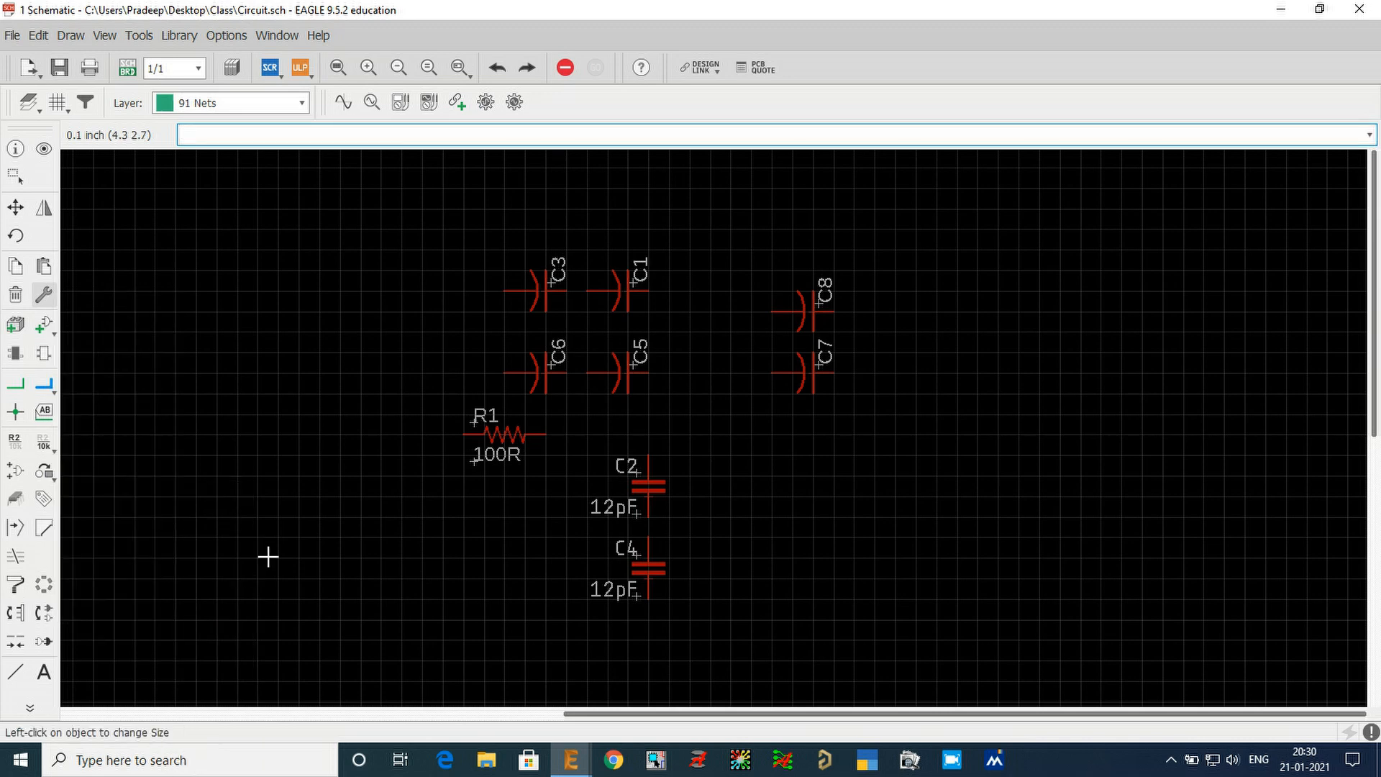
{"action": "scroll", "coordinate": [471, 431], "scroll_direction": "up", "scroll_amount": 3}
{"action": "left_click", "coordinate": [473, 421]}
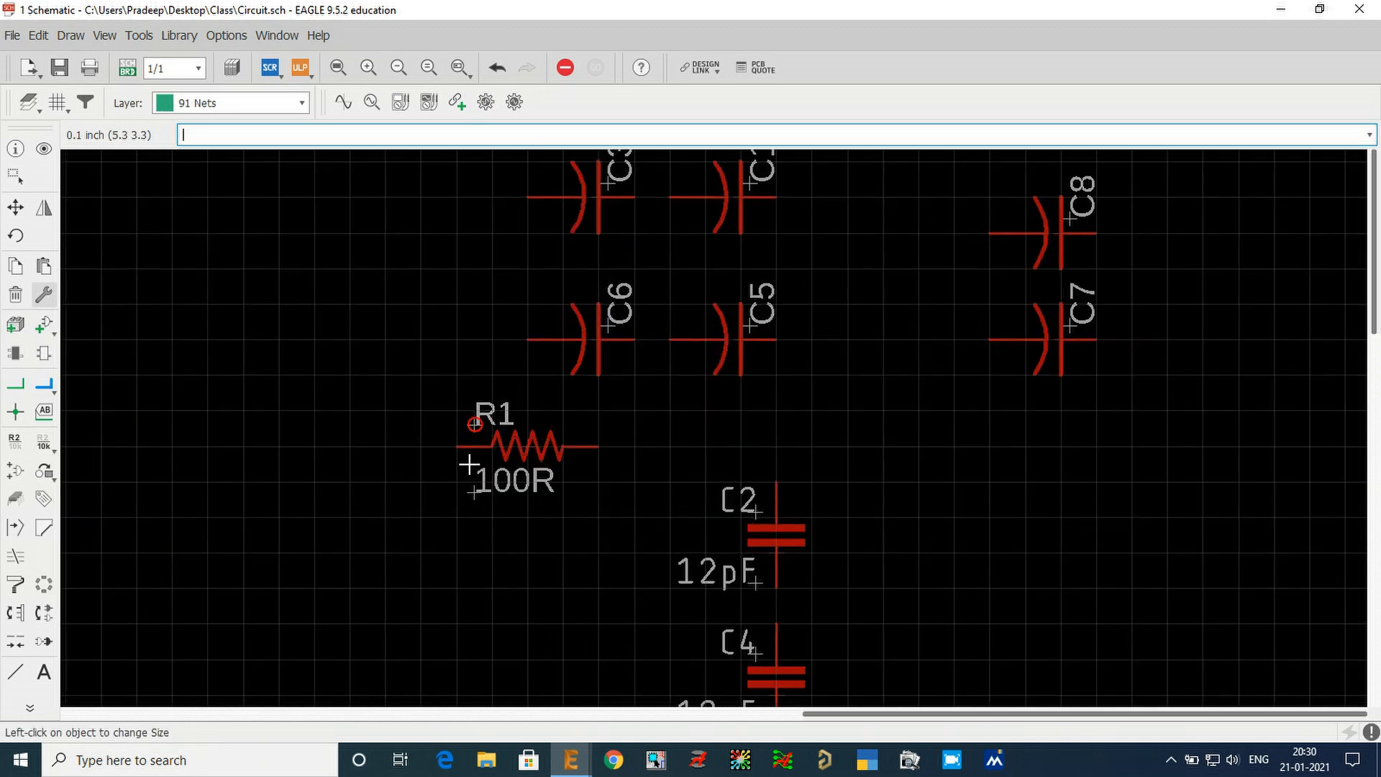
{"action": "left_click", "coordinate": [606, 328]}
{"action": "left_click", "coordinate": [752, 325]}
{"action": "left_click", "coordinate": [1075, 325]}
{"action": "left_click", "coordinate": [1075, 222]}
{"action": "scroll", "coordinate": [729, 453], "scroll_direction": "down", "scroll_amount": 1}
{"action": "left_click", "coordinate": [750, 230]}
{"action": "left_click", "coordinate": [623, 229]}
- Group the resistor and all capacitors, and change the text size of the whole group to 0.04
{"action": "scroll", "coordinate": [441, 307], "scroll_direction": "down", "scroll_amount": 2}
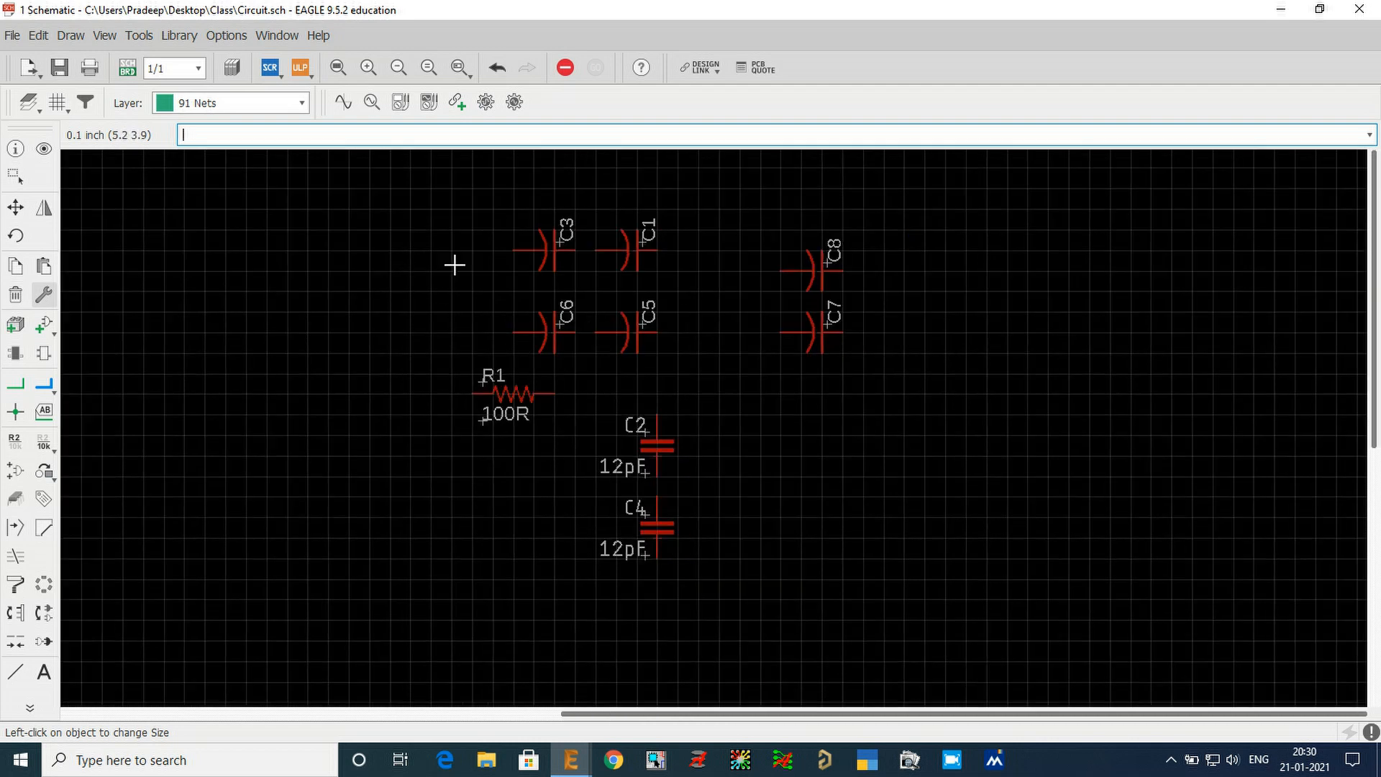
{"action": "left_click", "coordinate": [14, 176]}
{"action": "left_click_drag", "start_coordinate": [373, 201], "coordinate": [942, 624]}
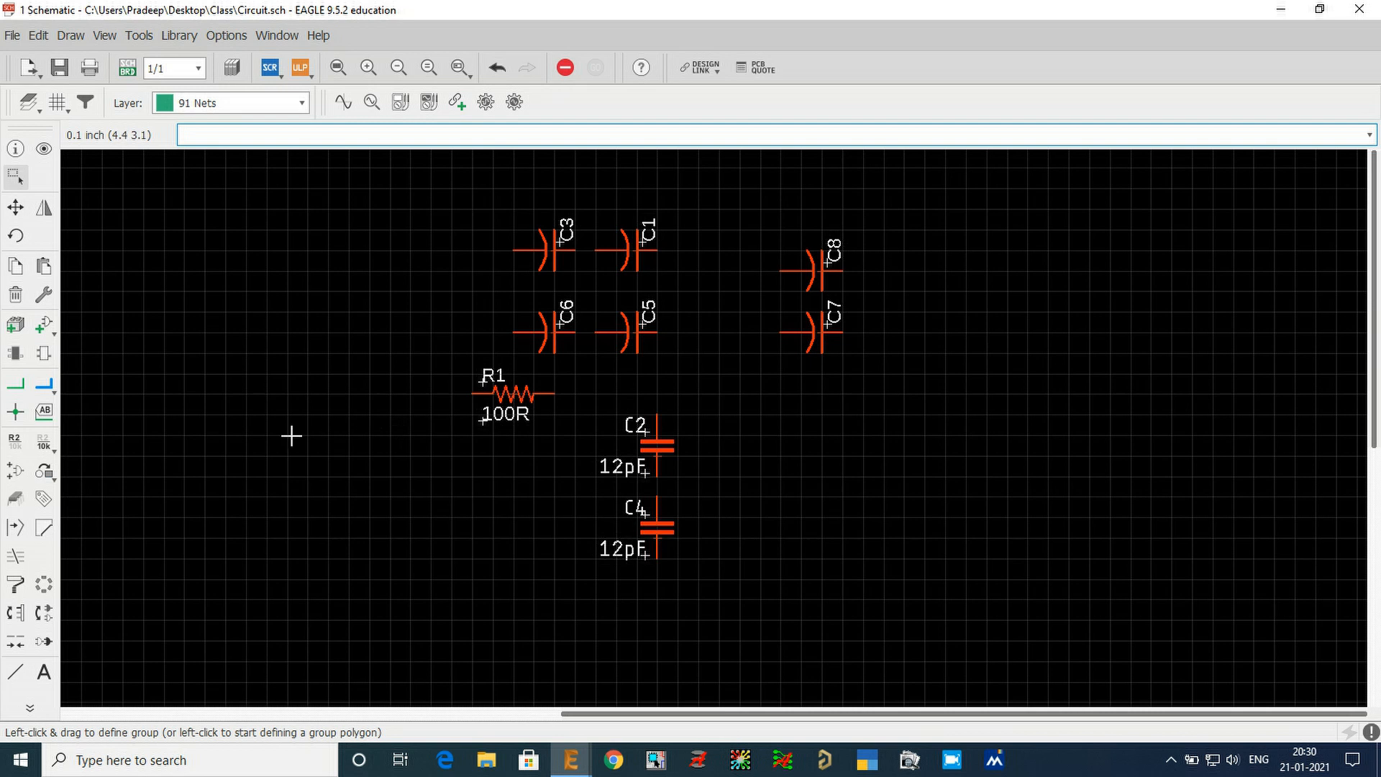
{"action": "left_click", "coordinate": [43, 294]}
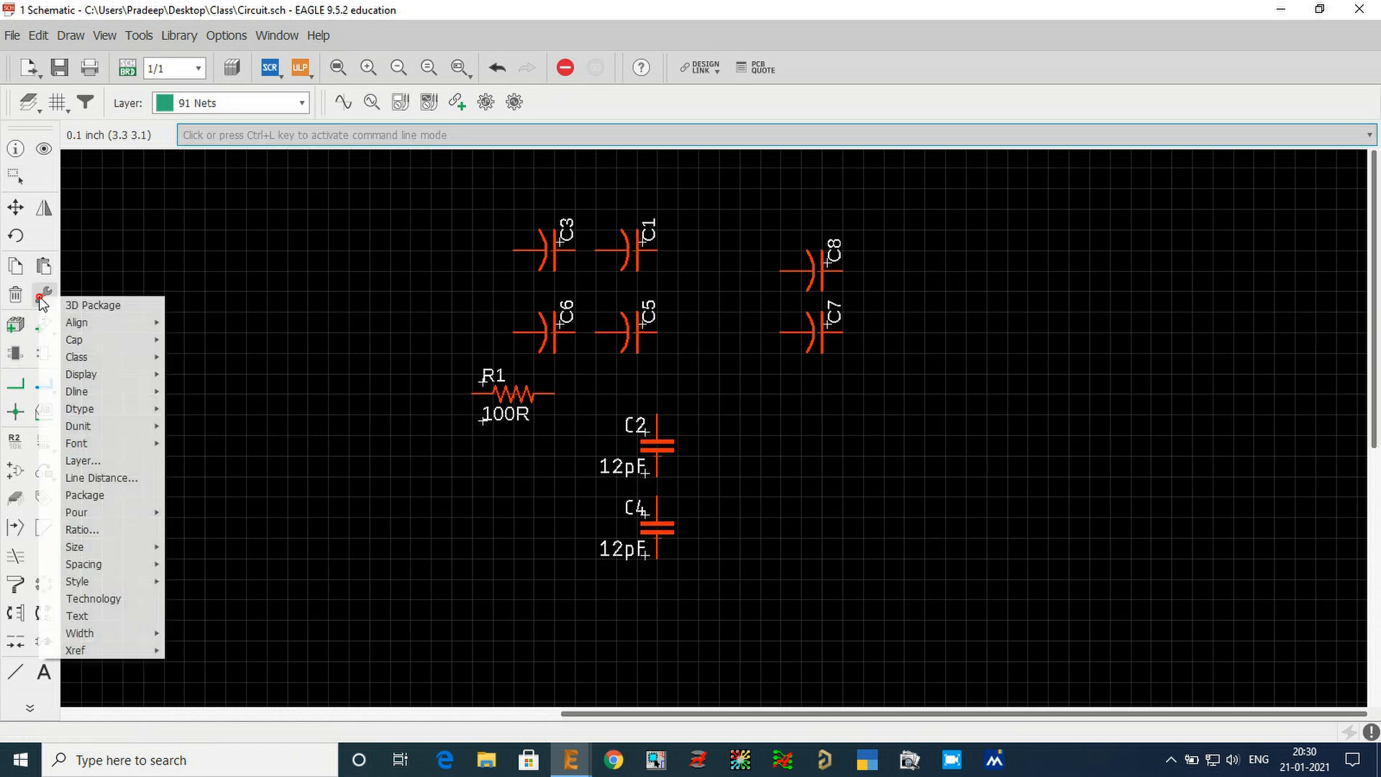
{"action": "left_click", "coordinate": [120, 547]}
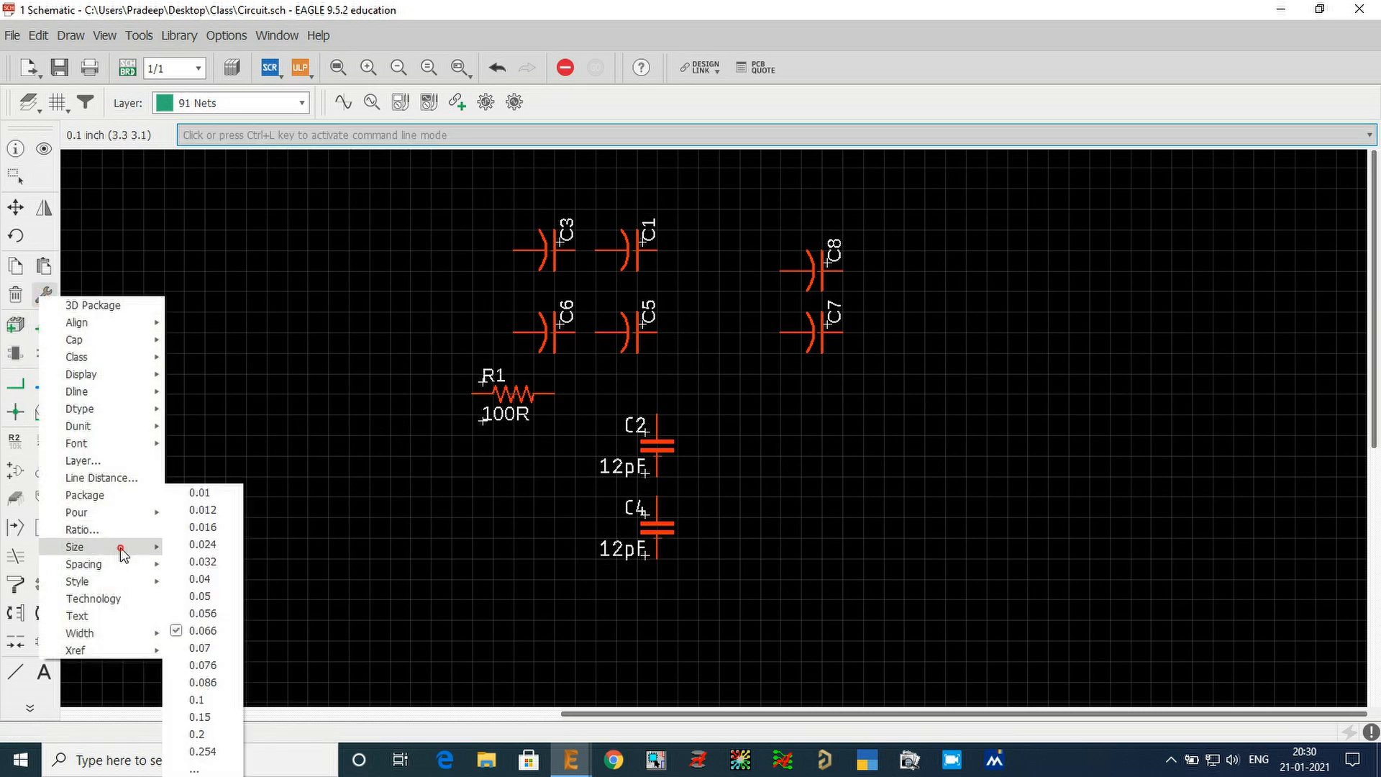
{"action": "left_click", "coordinate": [215, 580]}
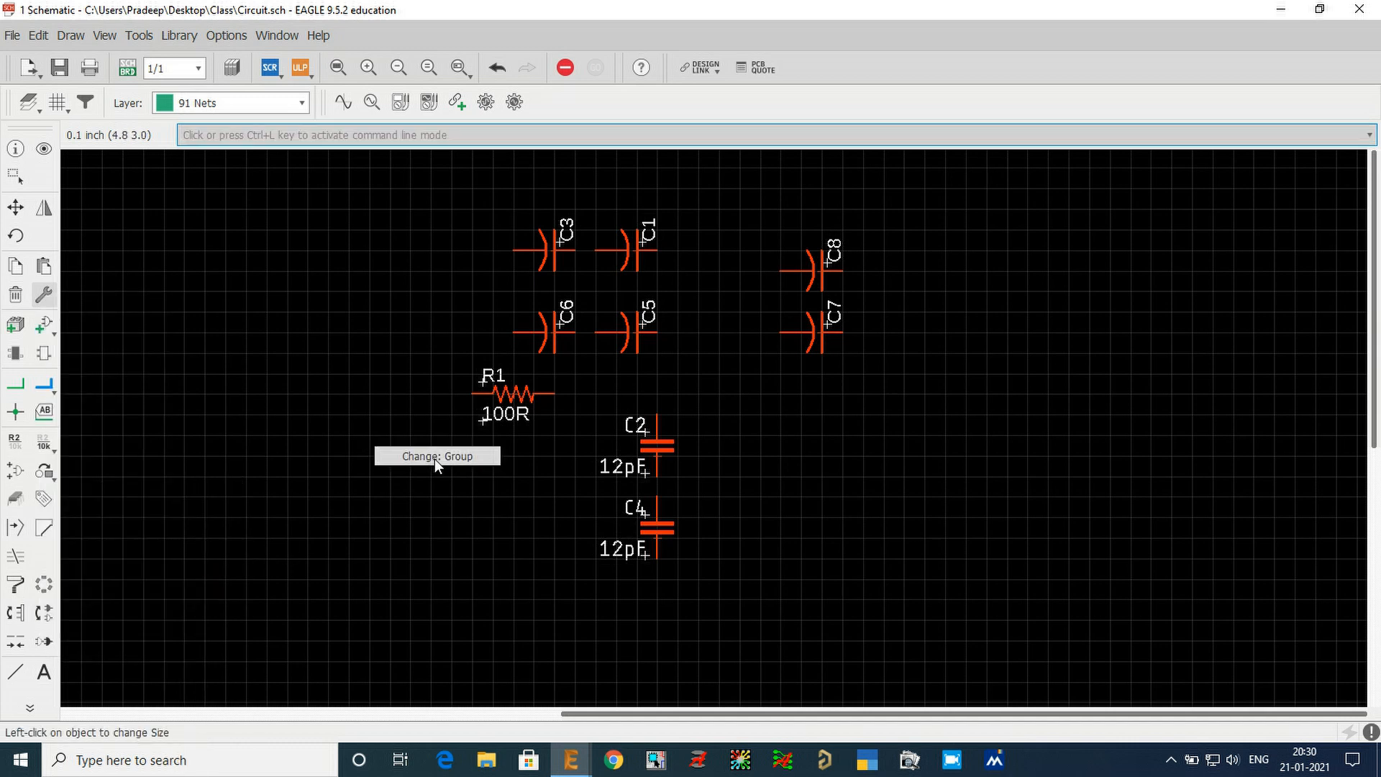
{"action": "left_click", "coordinate": [434, 457]}
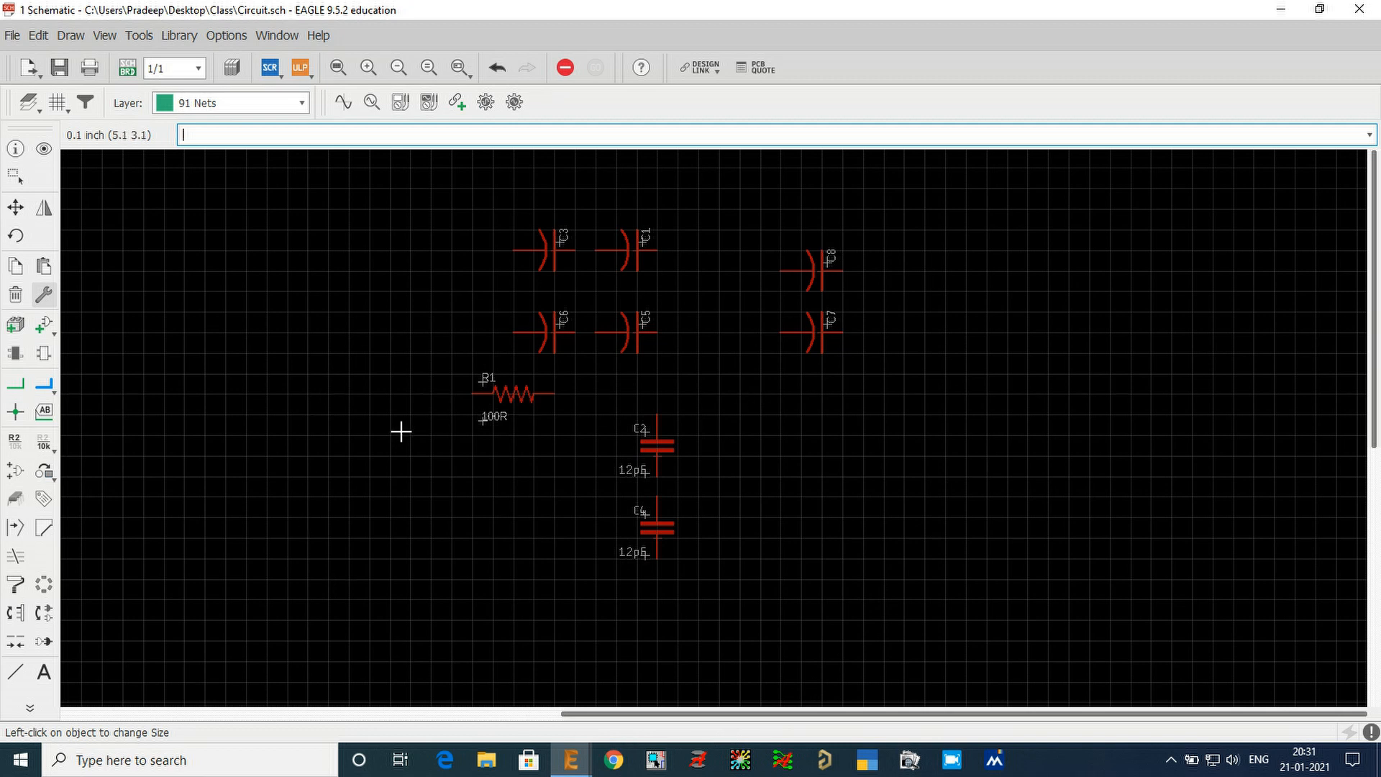
- Choose 0.07 as the new text size for the component labels
{"action": "left_click", "coordinate": [44, 297]}
{"action": "mouse_move", "coordinate": [131, 551]}
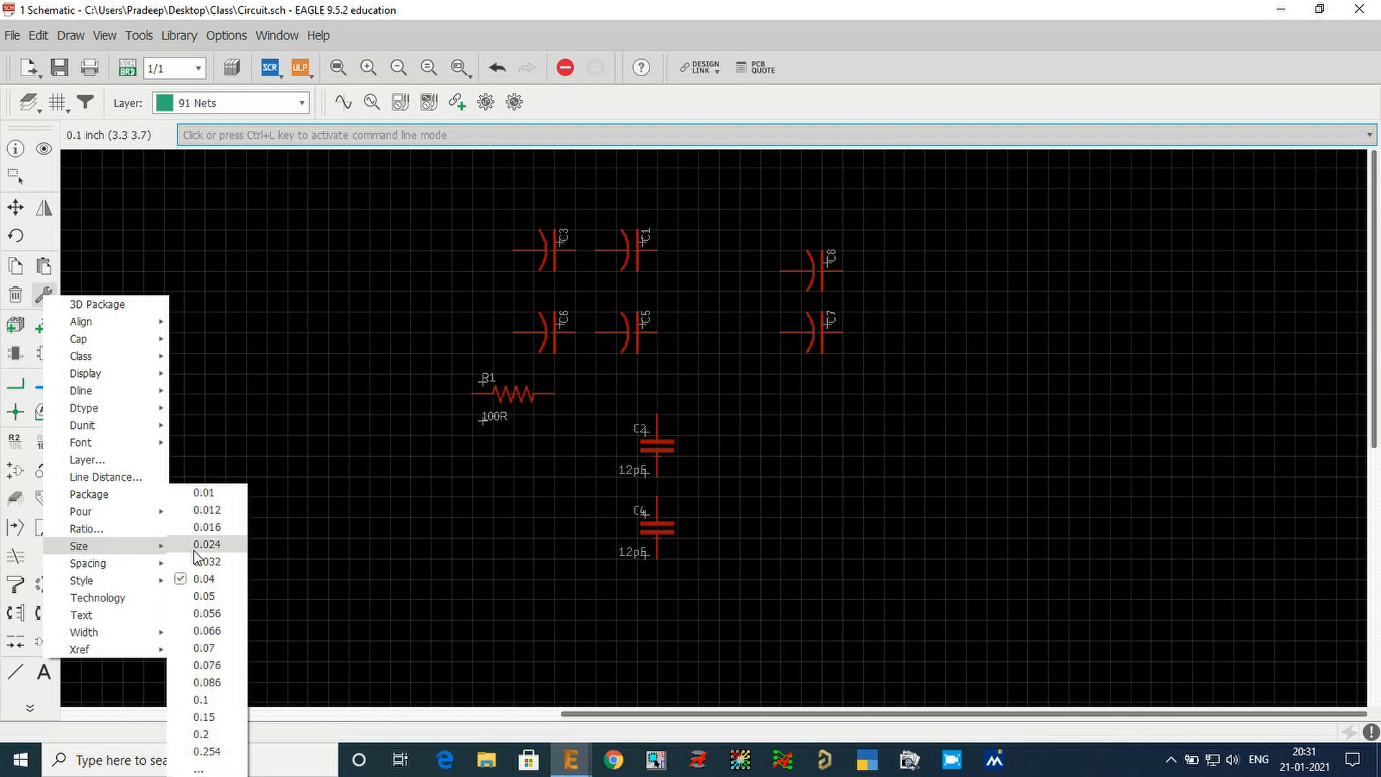
{"action": "left_click", "coordinate": [224, 650]}
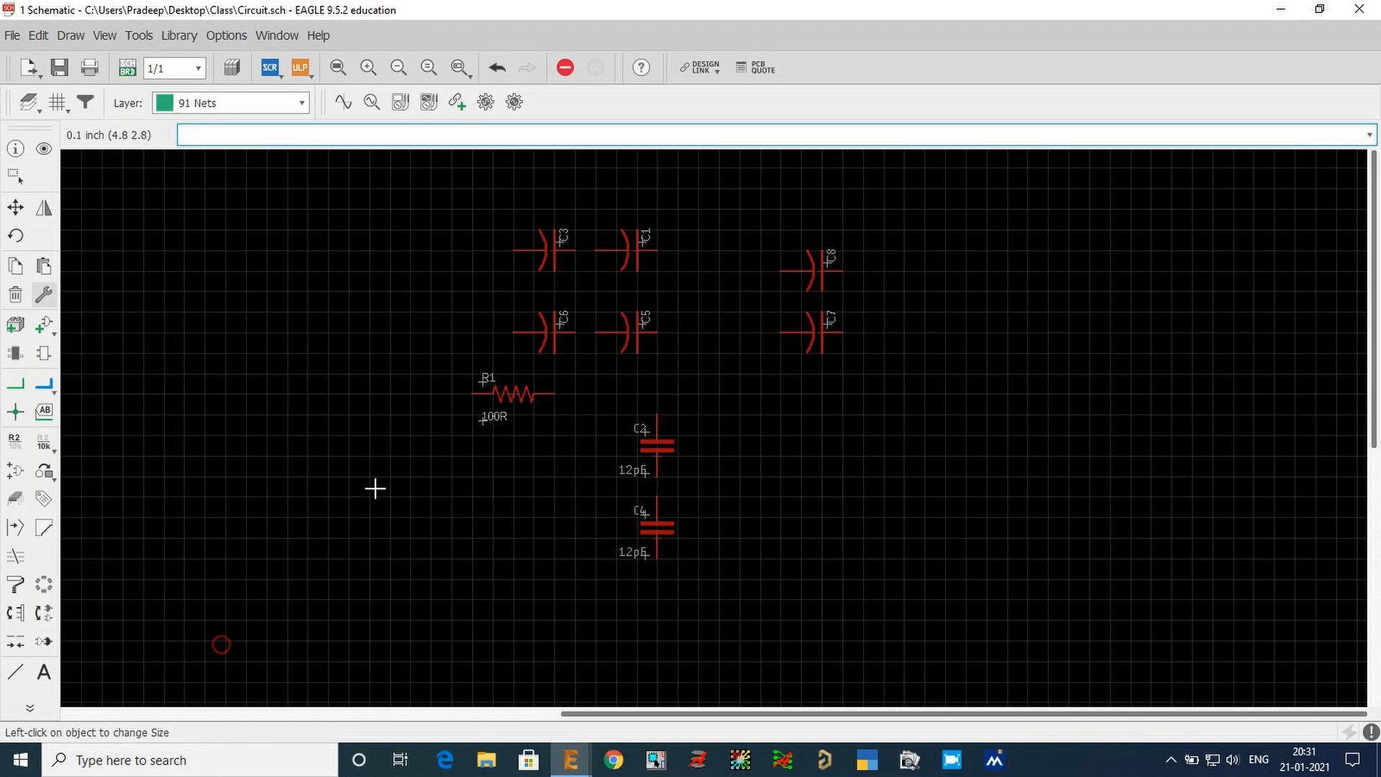
- Apply the 0.07 text size to R1's name and 100R value and to the C6 and C5 name labels
{"action": "scroll", "coordinate": [482, 388], "scroll_direction": "up", "scroll_amount": 2}
{"action": "left_click", "coordinate": [487, 384]}
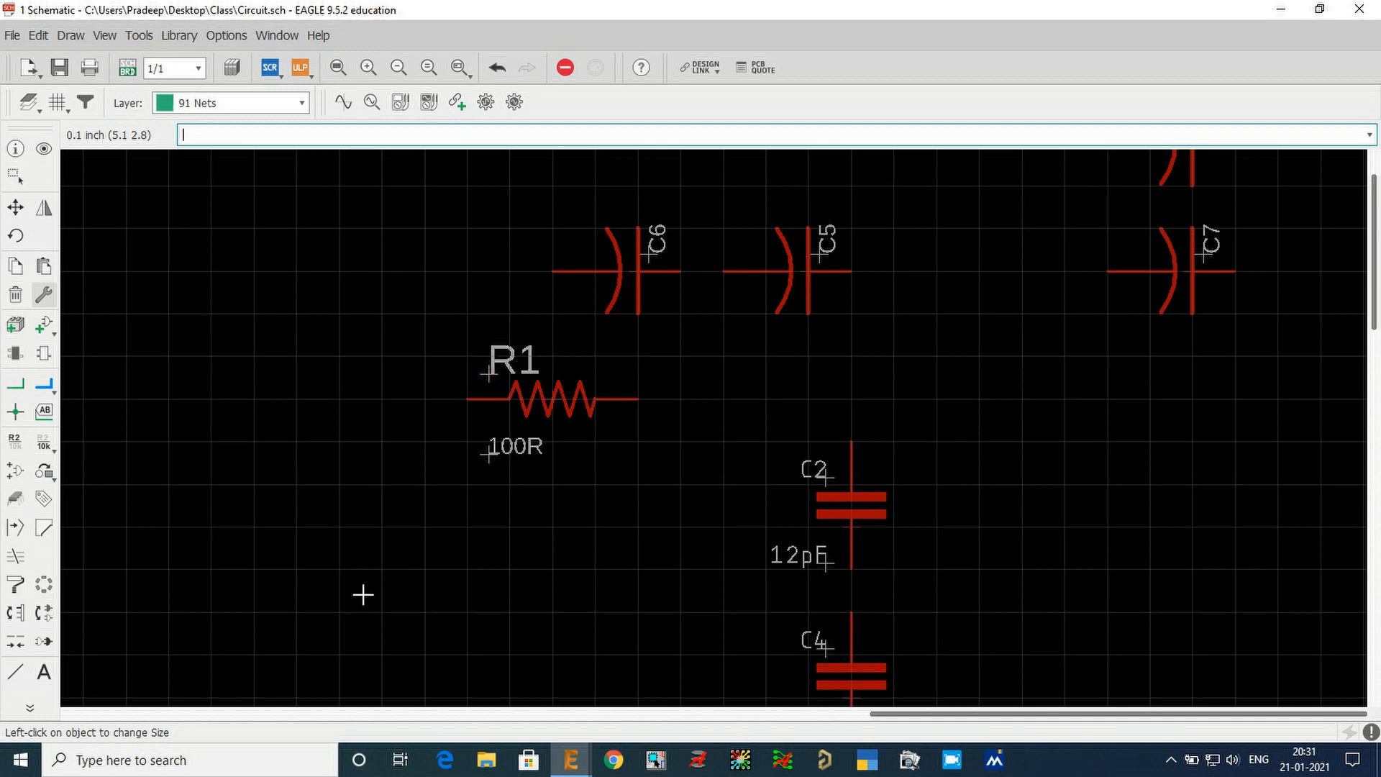
{"action": "left_click", "coordinate": [488, 454]}
{"action": "scroll", "coordinate": [253, 325], "scroll_direction": "down", "scroll_amount": 2}
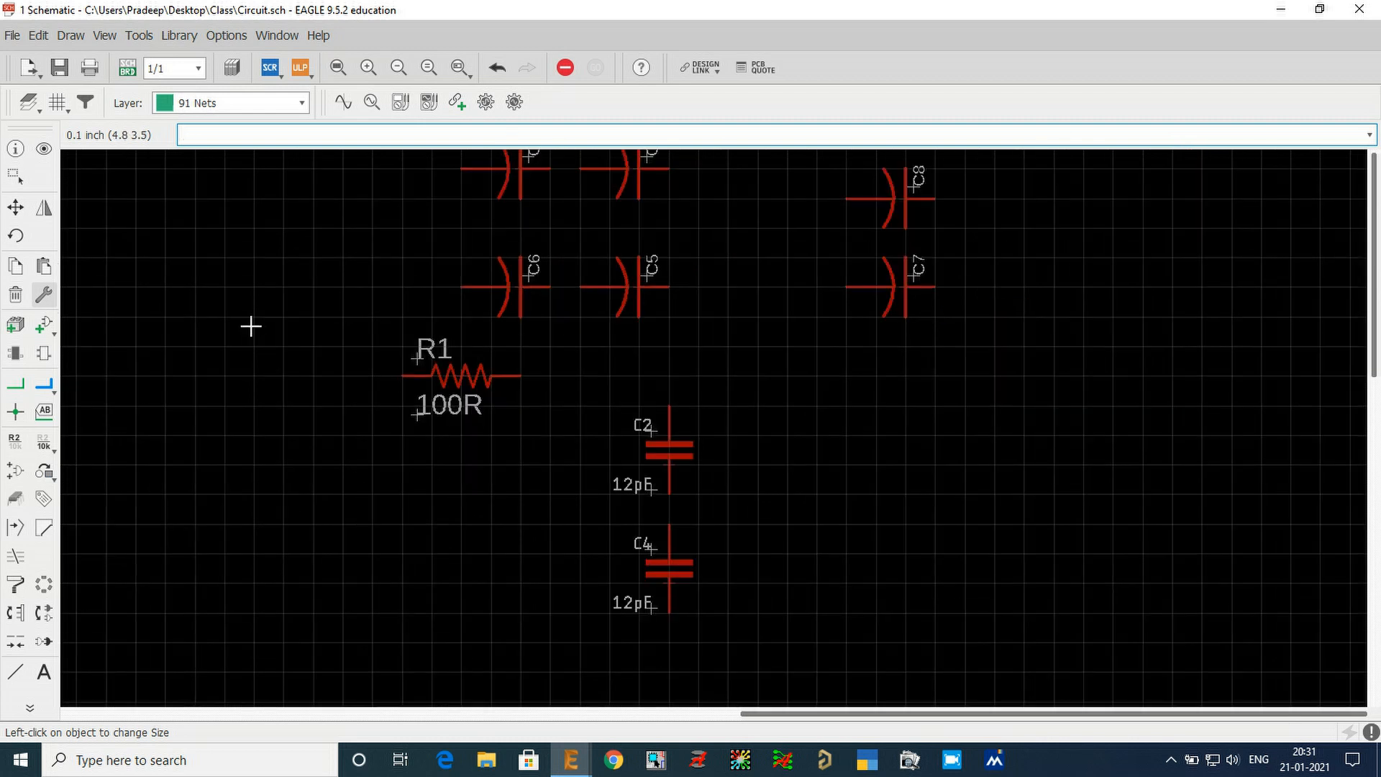
{"action": "left_click", "coordinate": [532, 275]}
{"action": "left_click", "coordinate": [652, 274]}
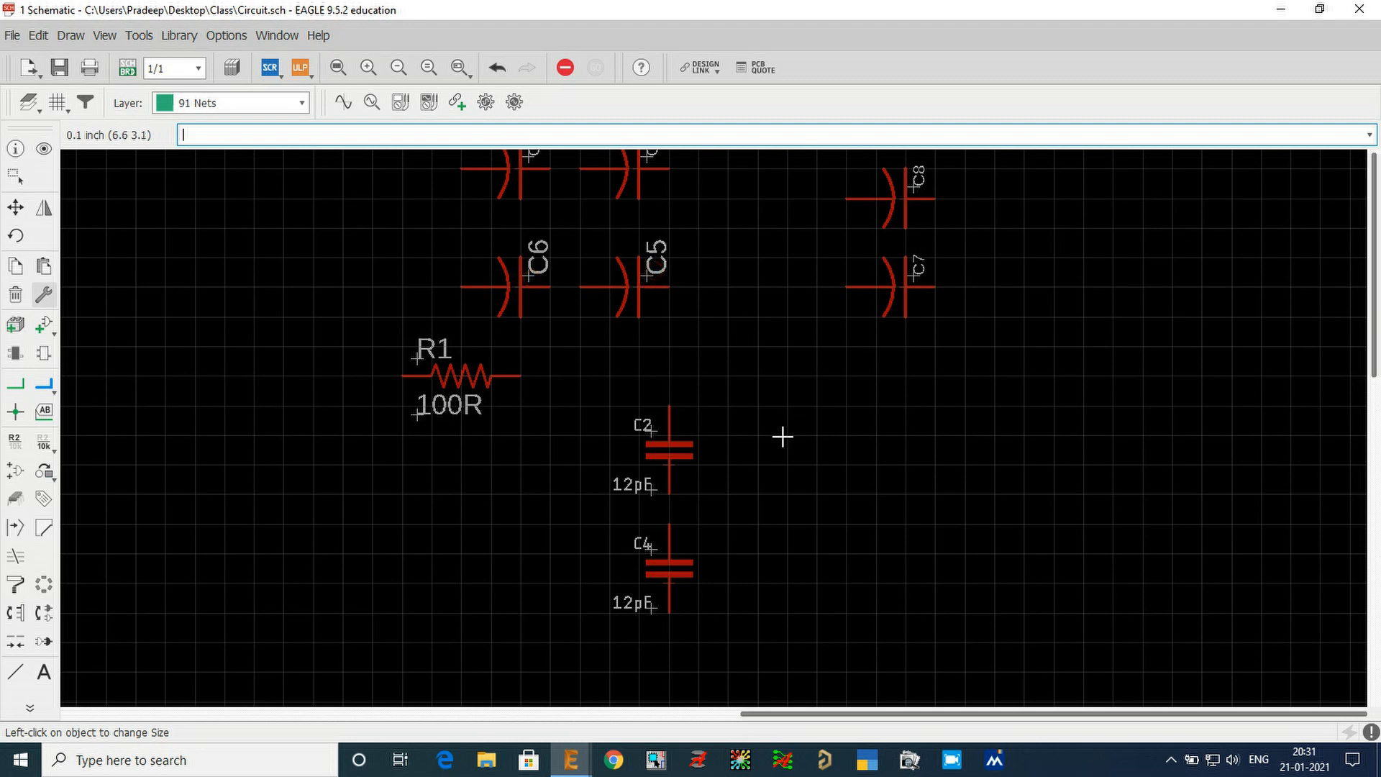
{"action": "scroll", "coordinate": [496, 540], "scroll_direction": "down", "scroll_amount": 2}
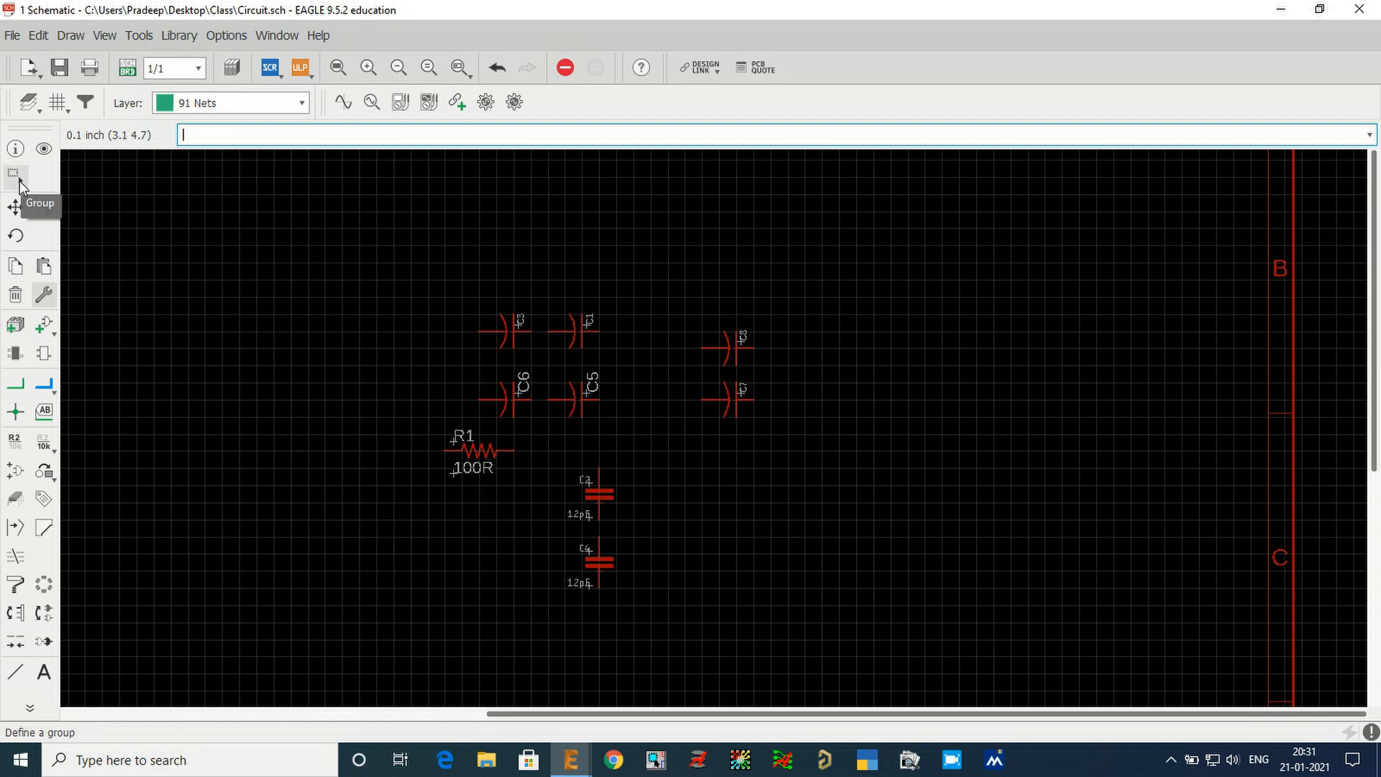
- Group capacitors C7 and C8 and change the whole group's text size to 0.07
{"action": "left_click", "coordinate": [20, 184]}
{"action": "left_click_drag", "start_coordinate": [313, 283], "coordinate": [712, 630]}
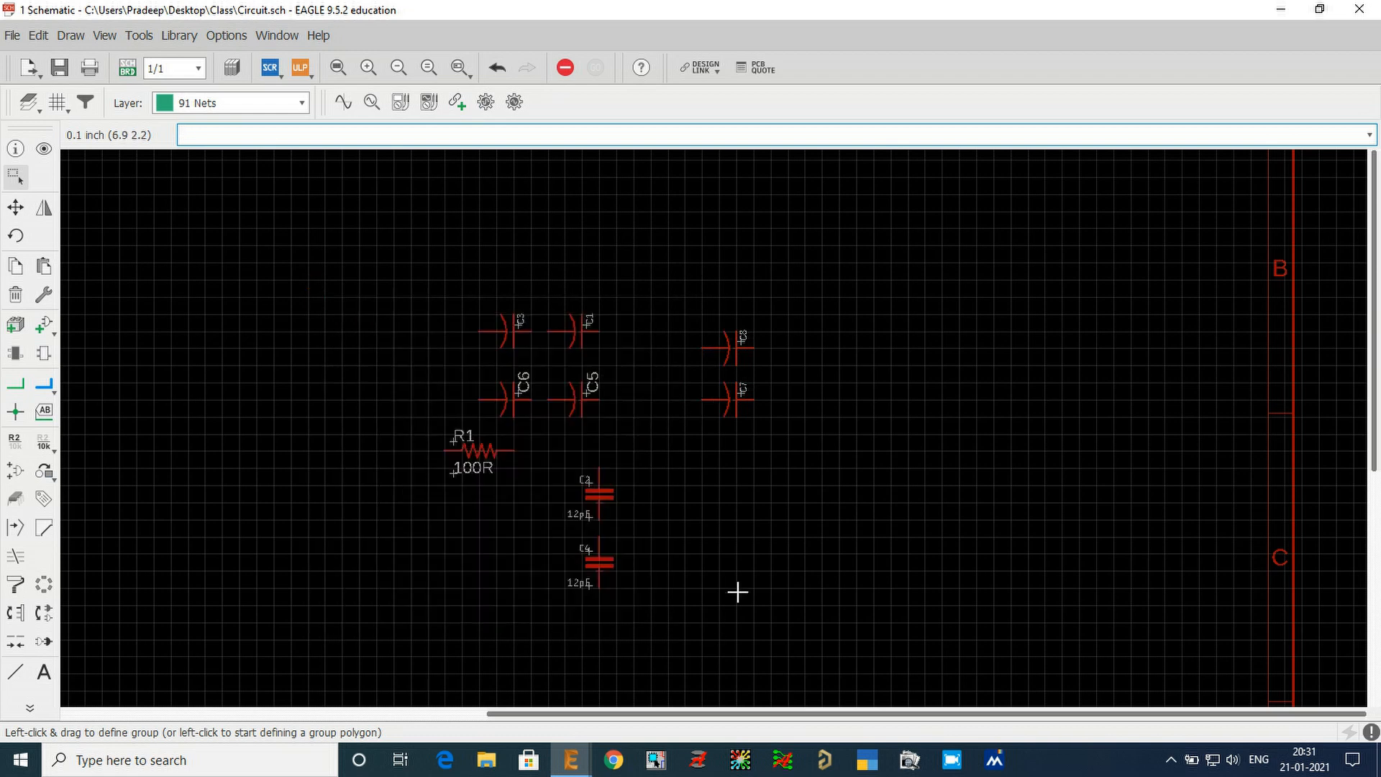
{"action": "left_click_drag", "start_coordinate": [679, 299], "coordinate": [811, 468]}
{"action": "scroll", "coordinate": [809, 348], "scroll_direction": "up", "scroll_amount": 3}
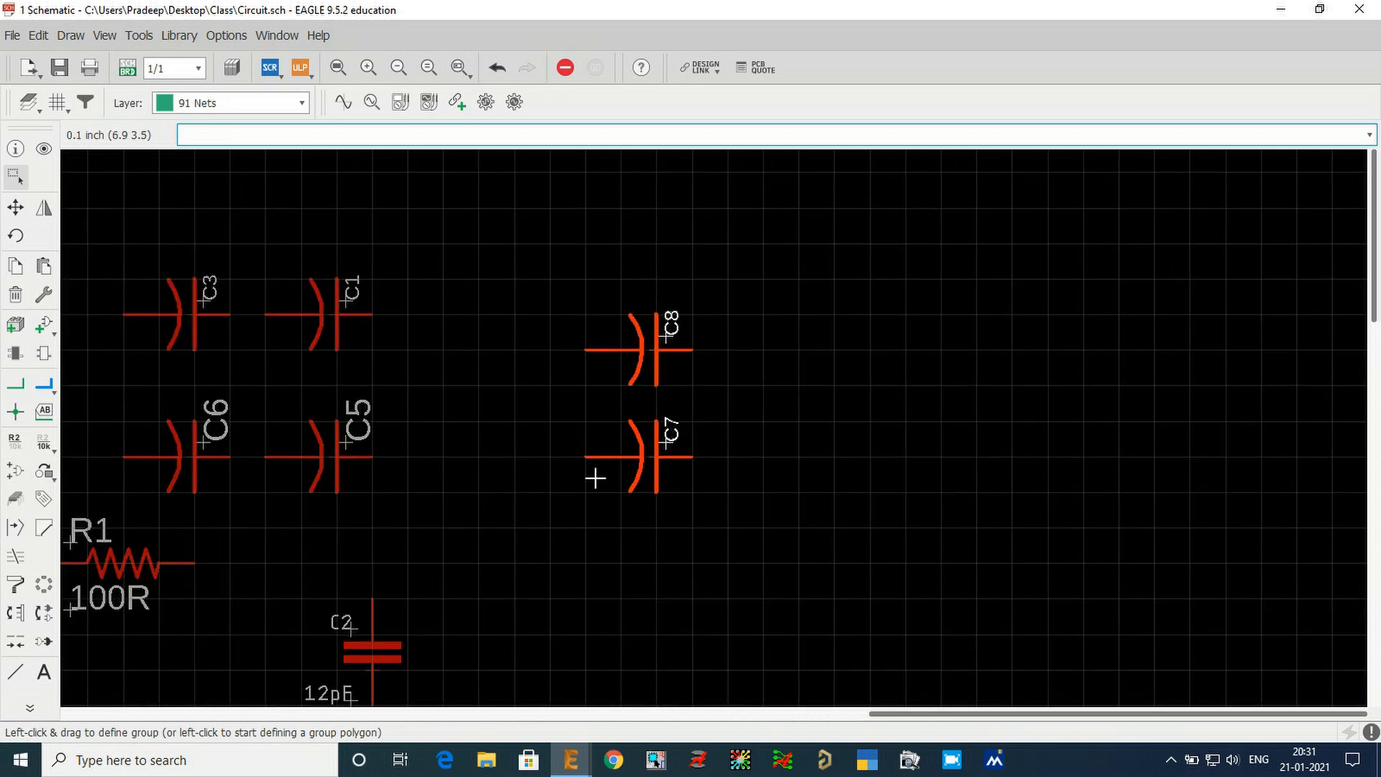
{"action": "left_click", "coordinate": [51, 296]}
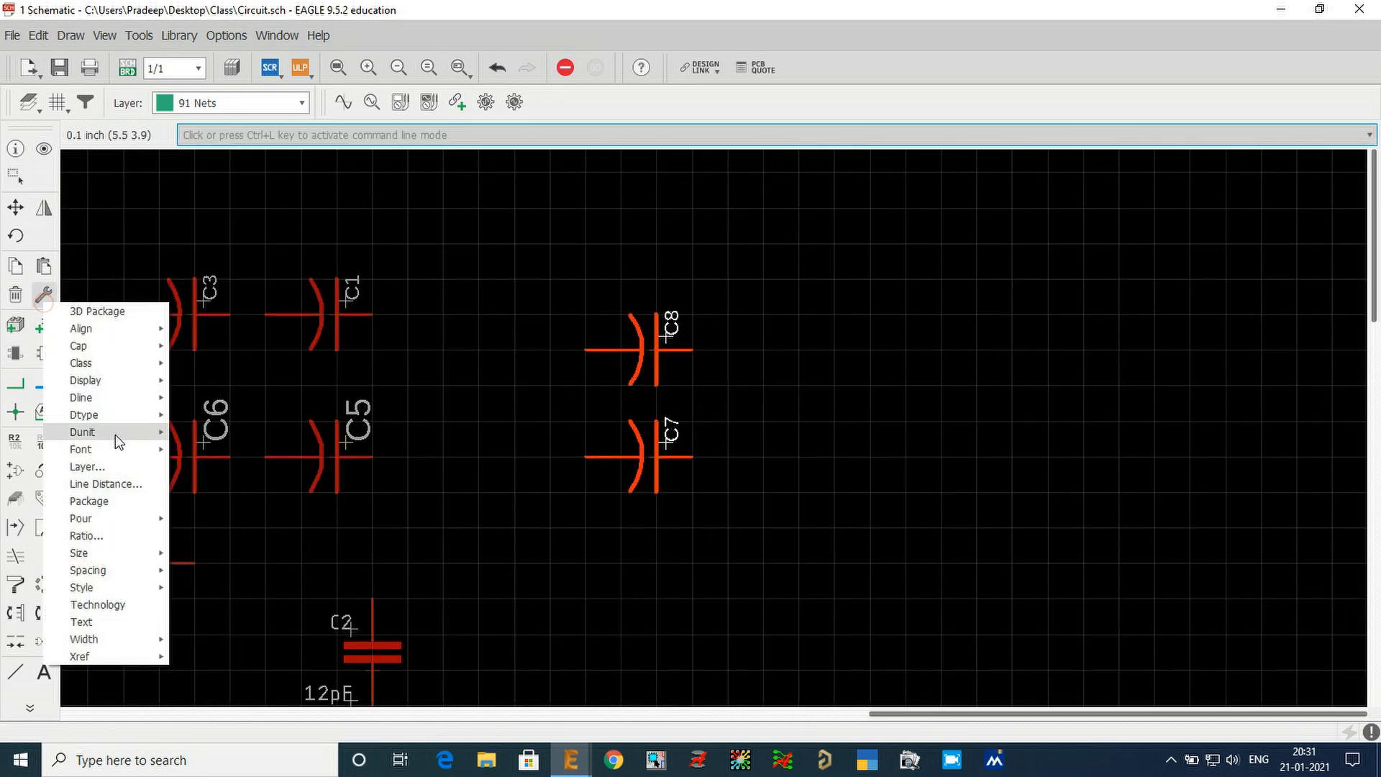
{"action": "mouse_move", "coordinate": [137, 552]}
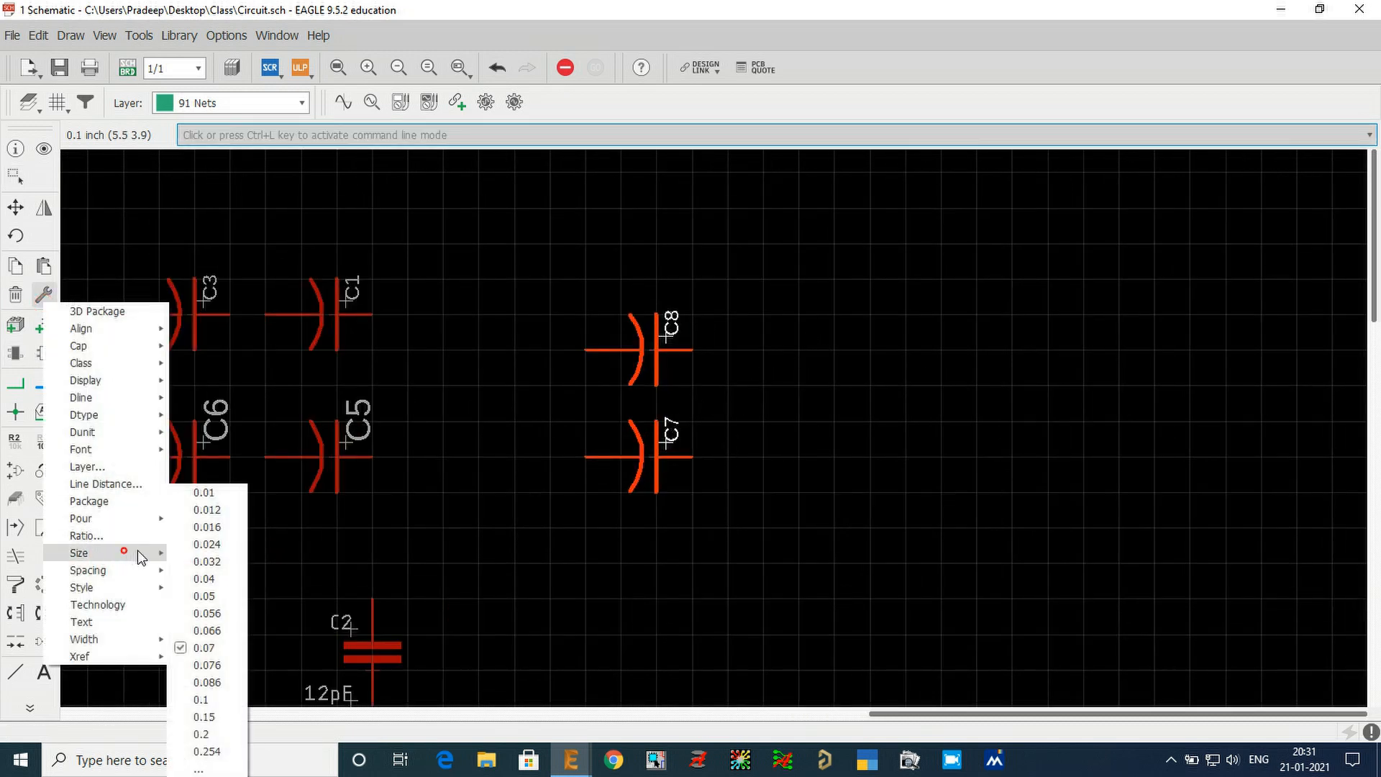
{"action": "left_click", "coordinate": [208, 649]}
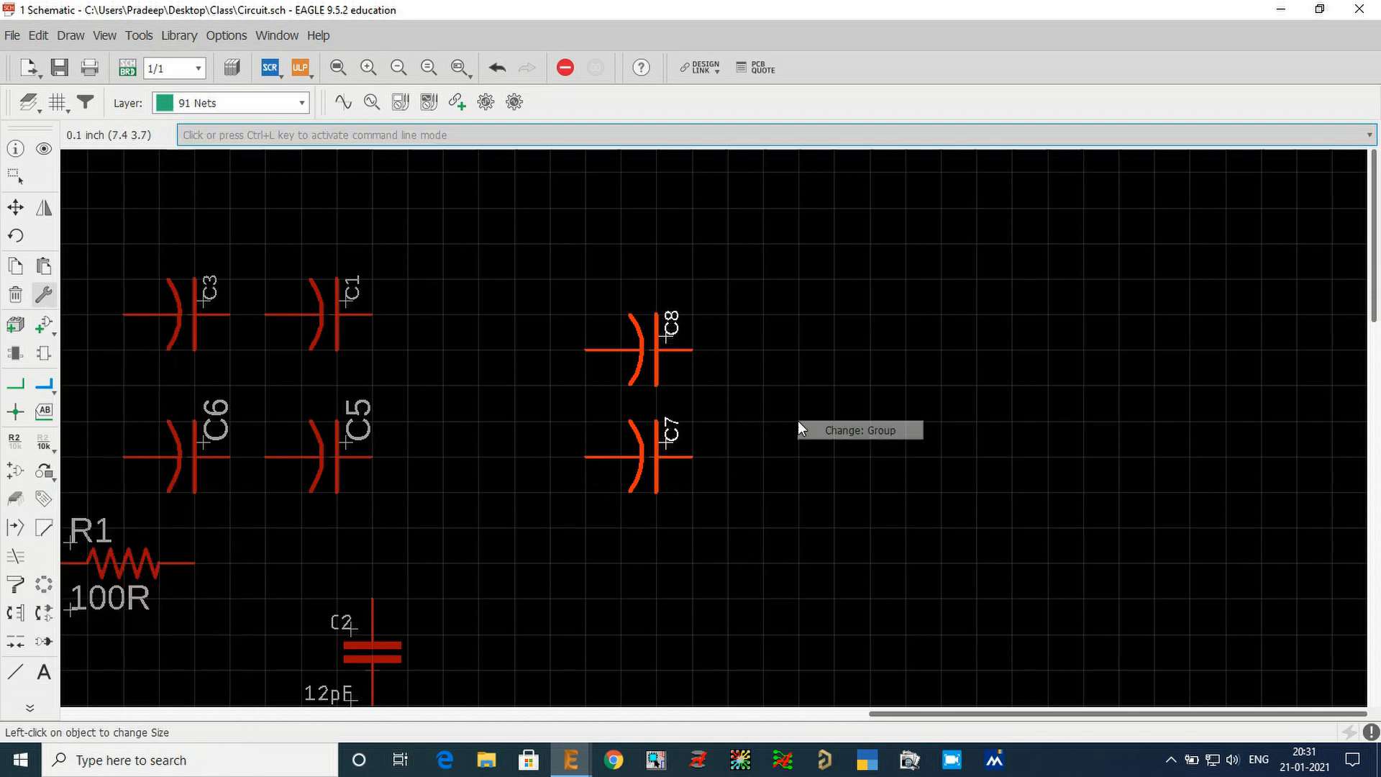
{"action": "left_click", "coordinate": [877, 430]}
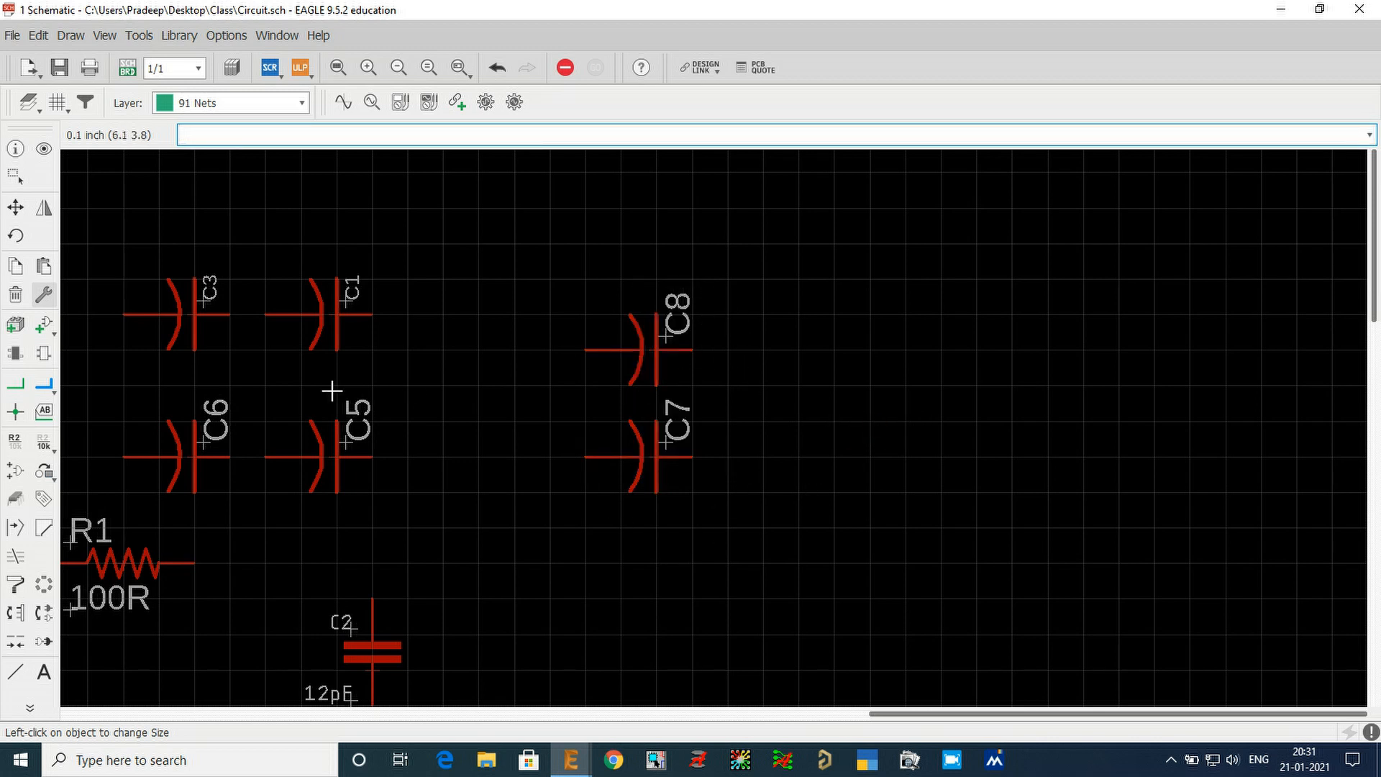
- Change the text size of the C1 and C3 name labels to 0.07
{"action": "left_click", "coordinate": [43, 295]}
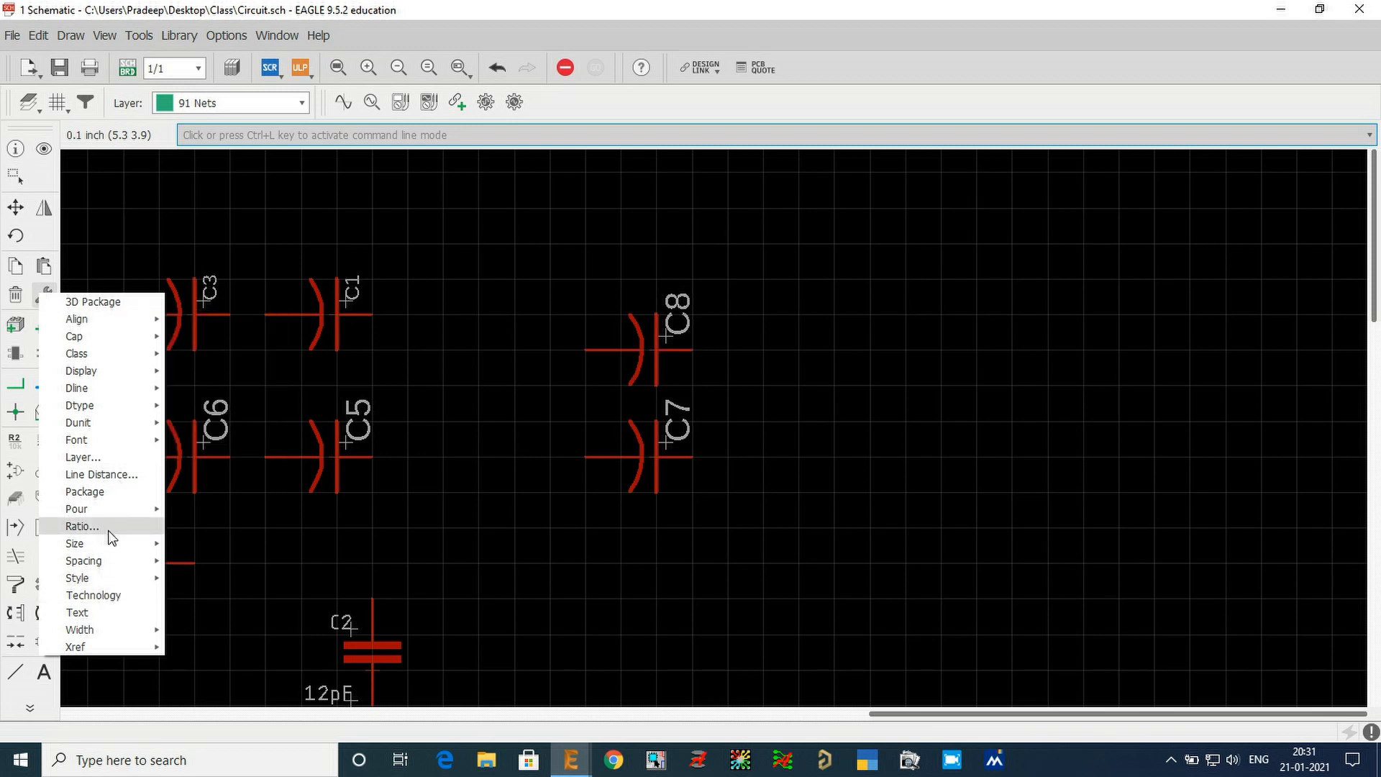
{"action": "mouse_move", "coordinate": [107, 545]}
{"action": "left_click", "coordinate": [204, 647]}
{"action": "left_click", "coordinate": [360, 308]}
{"action": "left_click", "coordinate": [217, 307]}
- Apply the same 0.07 text size to the names and 12pF values of capacitors C2 and C4
{"action": "scroll", "coordinate": [564, 270], "scroll_direction": "down", "scroll_amount": 1}
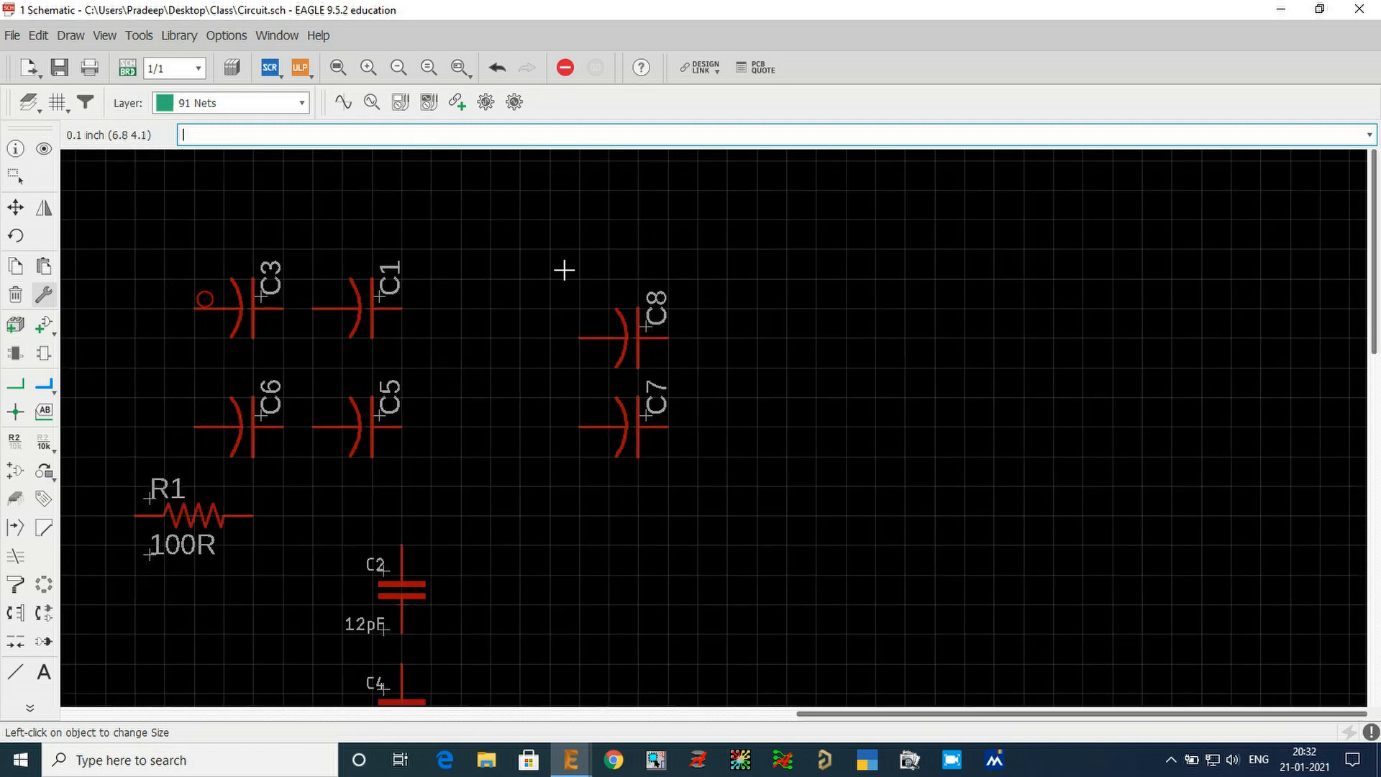
{"action": "left_click", "coordinate": [381, 571]}
{"action": "left_click", "coordinate": [382, 630]}
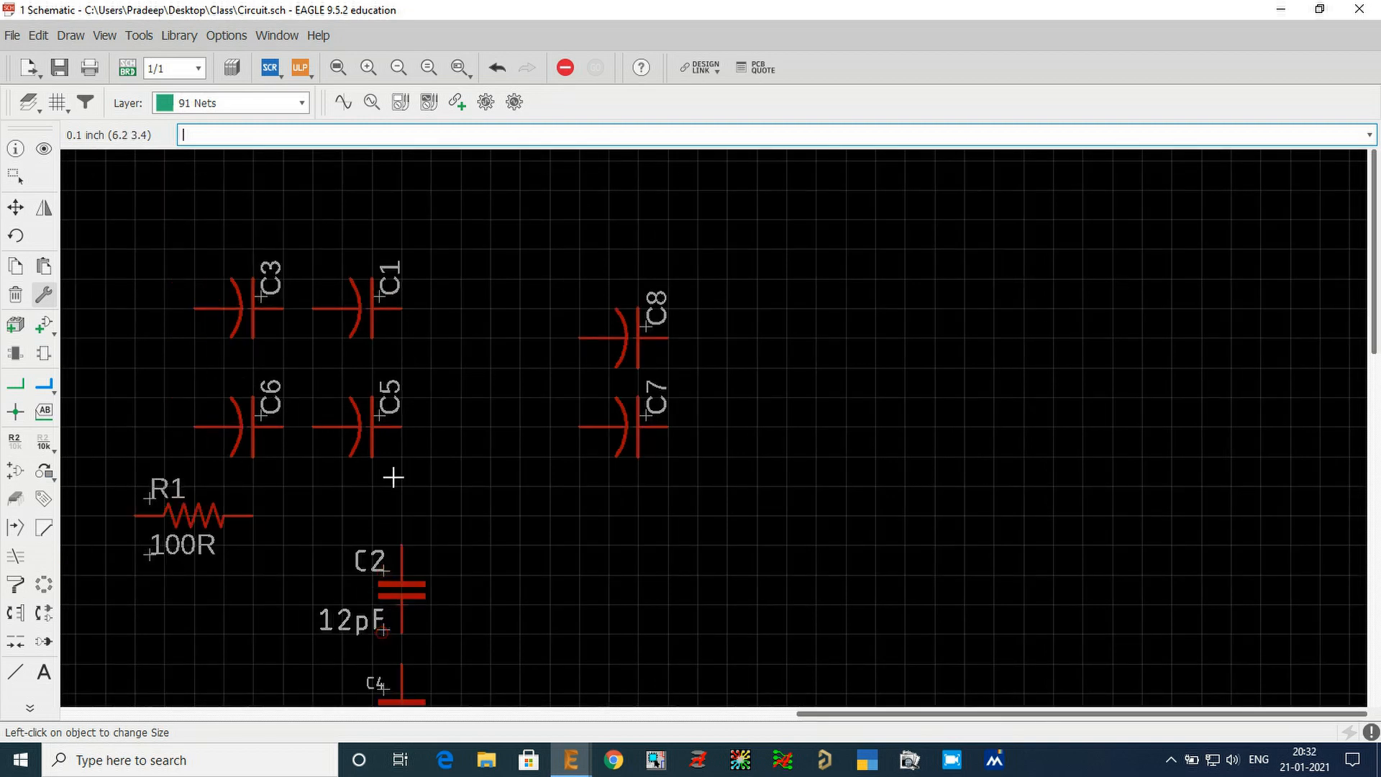
{"action": "scroll", "coordinate": [392, 476], "scroll_direction": "down", "scroll_amount": 1}
{"action": "left_click", "coordinate": [385, 609]}
{"action": "left_click", "coordinate": [381, 654]}
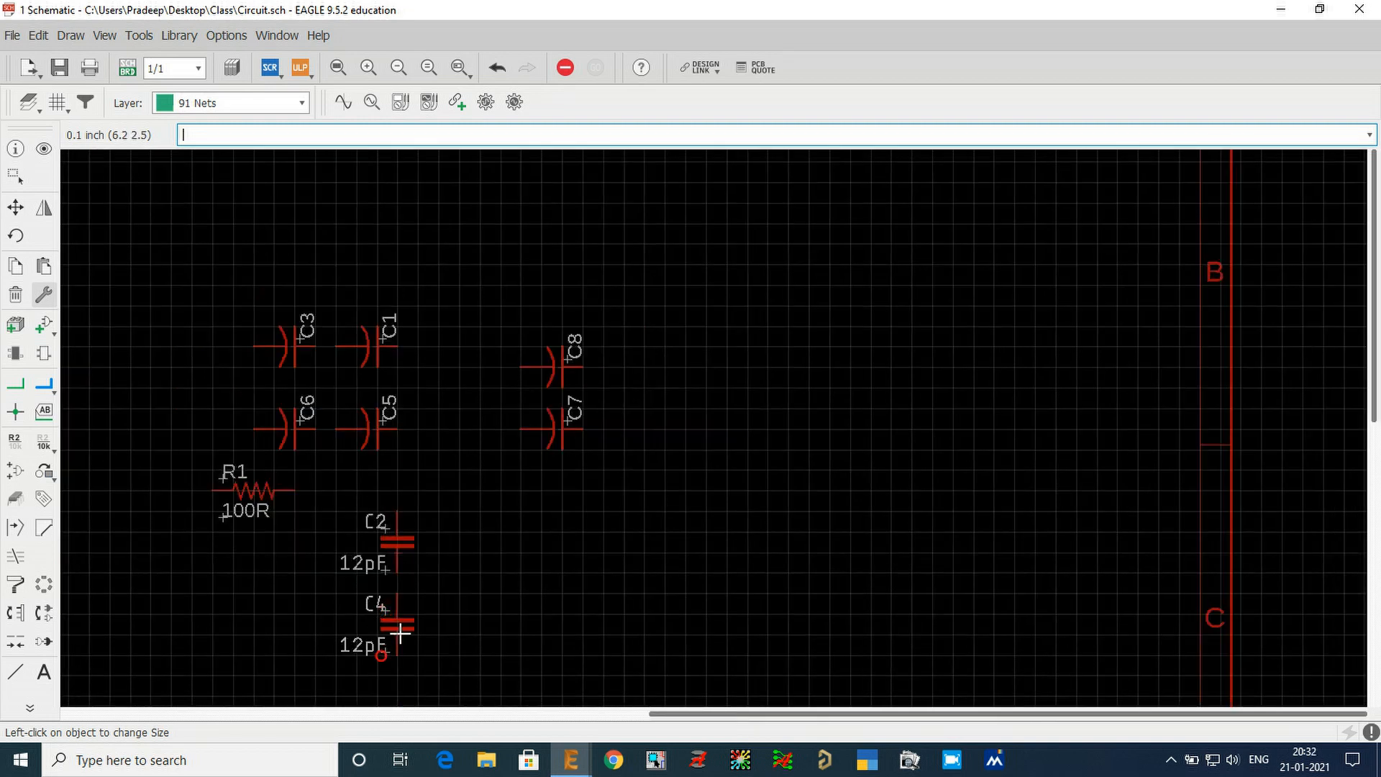
- Change the text alignment of the C7 and C8 name labels to bottom-center
{"action": "left_click", "coordinate": [44, 294]}
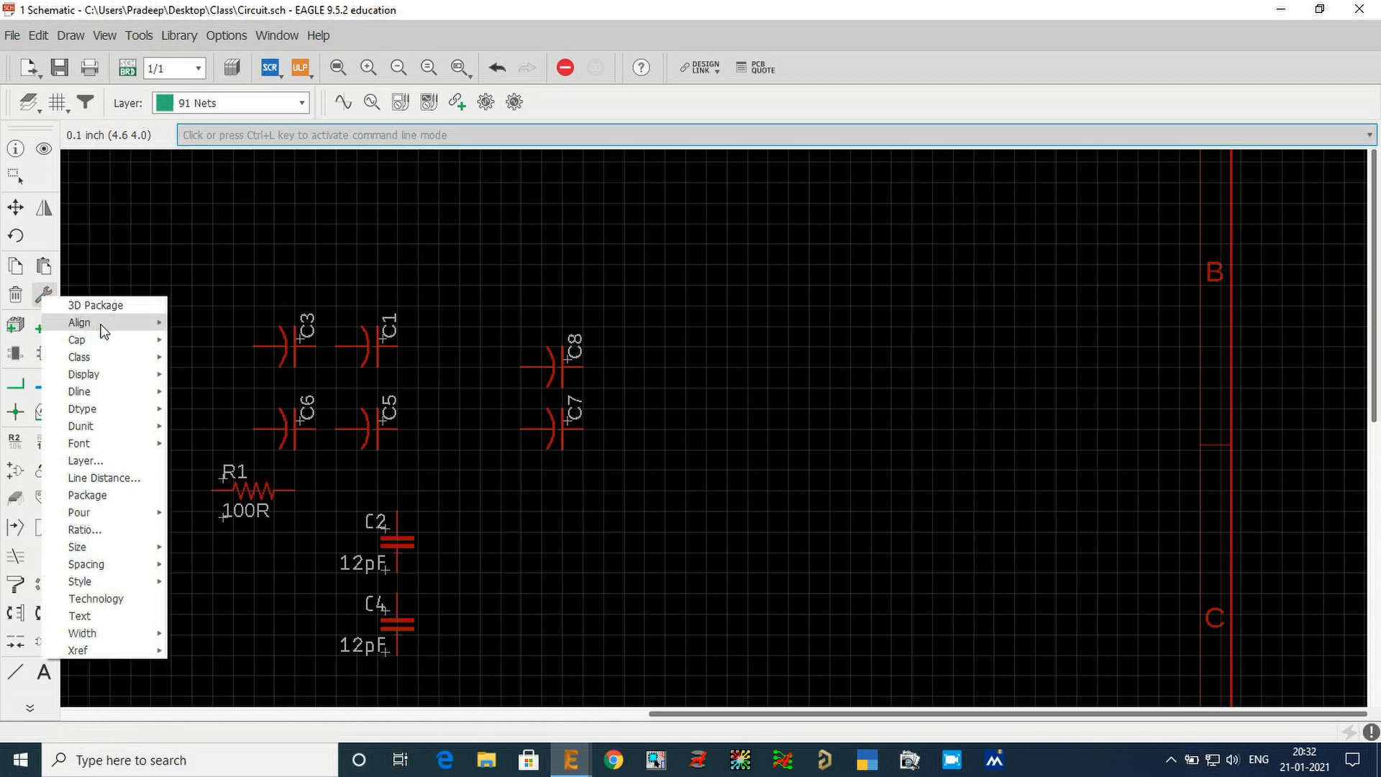
{"action": "mouse_move", "coordinate": [105, 331]}
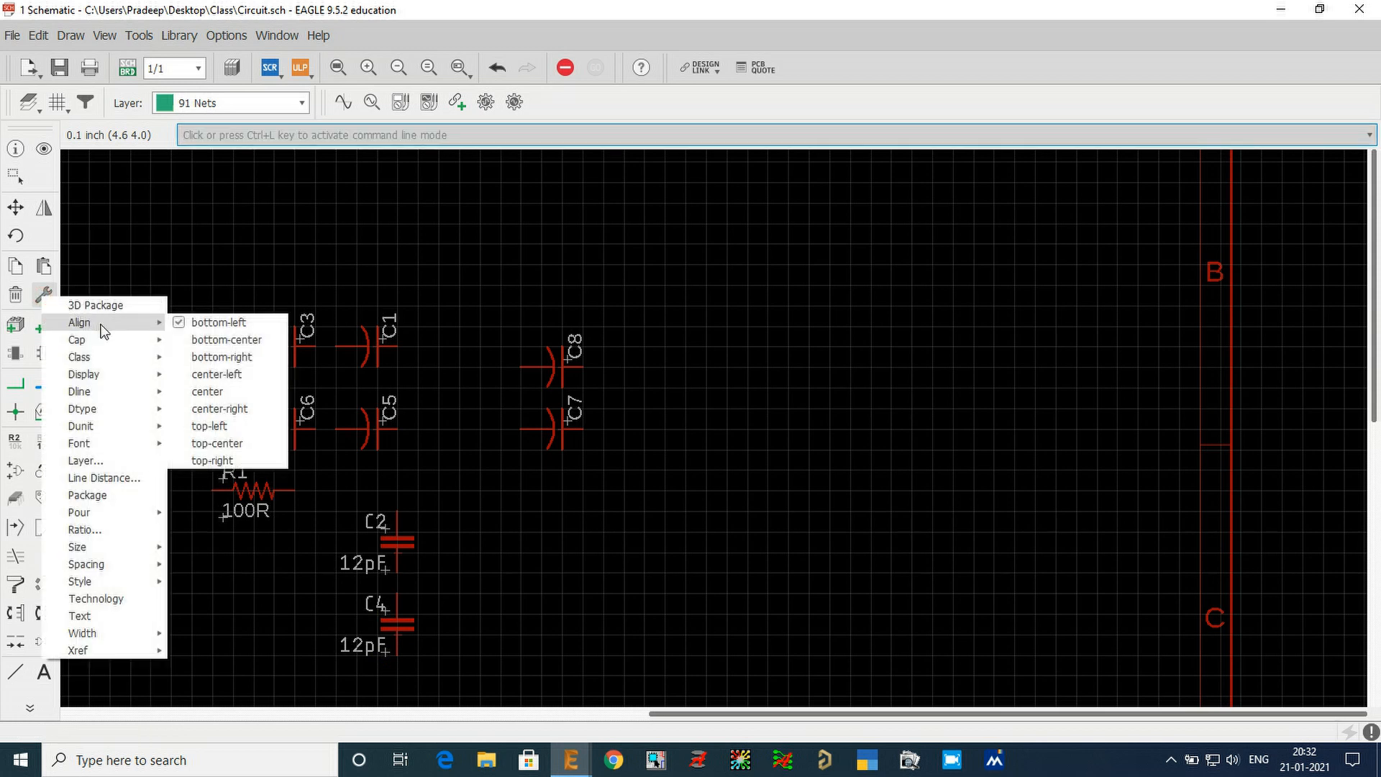
{"action": "left_click", "coordinate": [226, 339]}
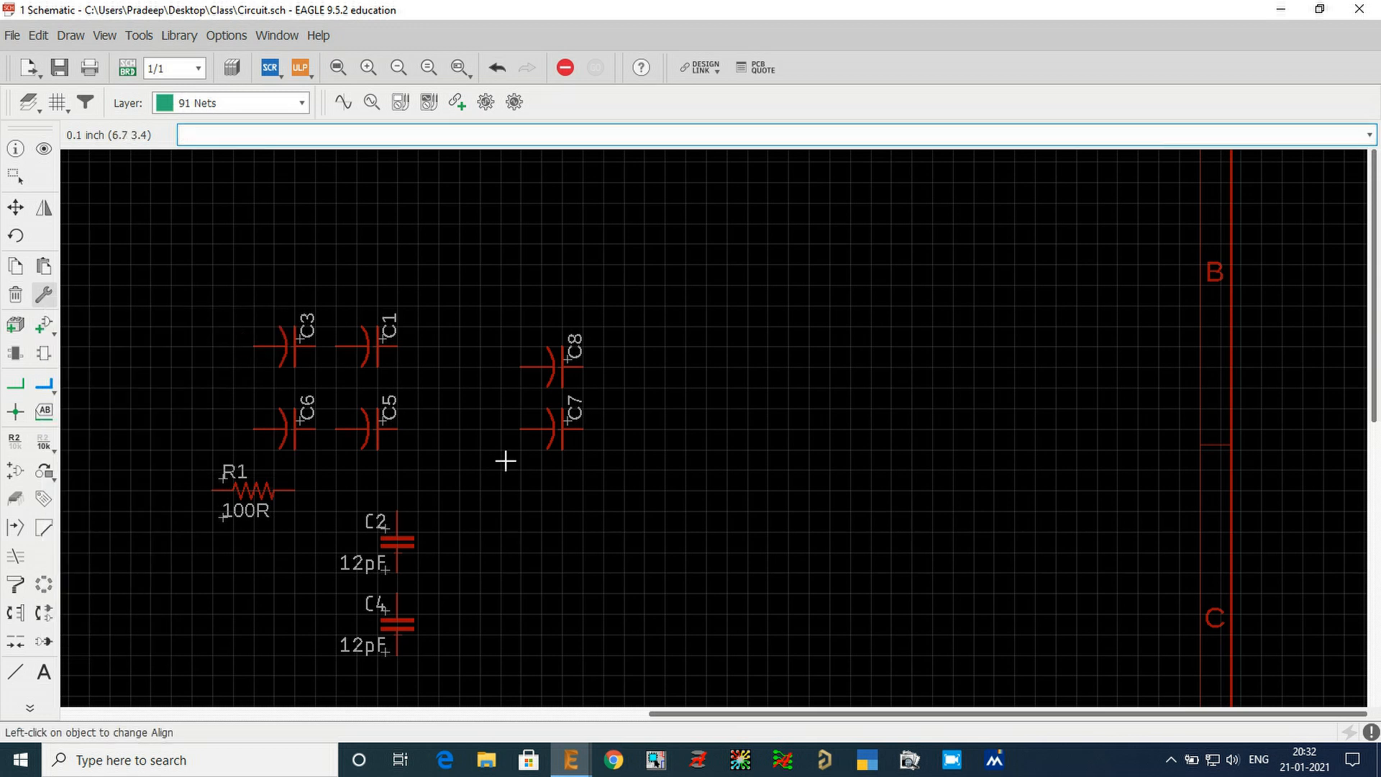
{"action": "left_click", "coordinate": [562, 430]}
{"action": "left_click", "coordinate": [565, 363]}
{"action": "scroll", "coordinate": [553, 358], "scroll_direction": "up", "scroll_amount": 5}
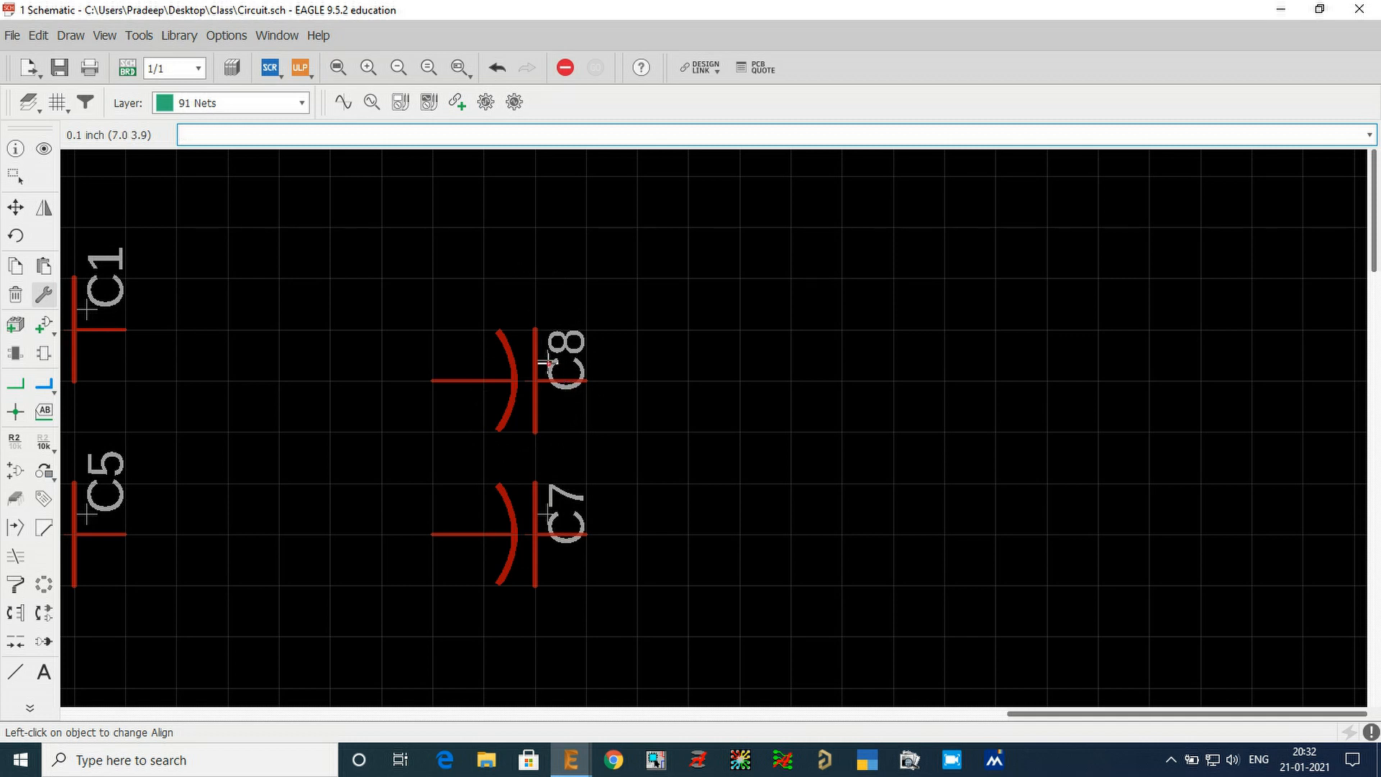
- Change the alignment of the C8 name label to bottom-left
{"action": "left_click", "coordinate": [44, 295]}
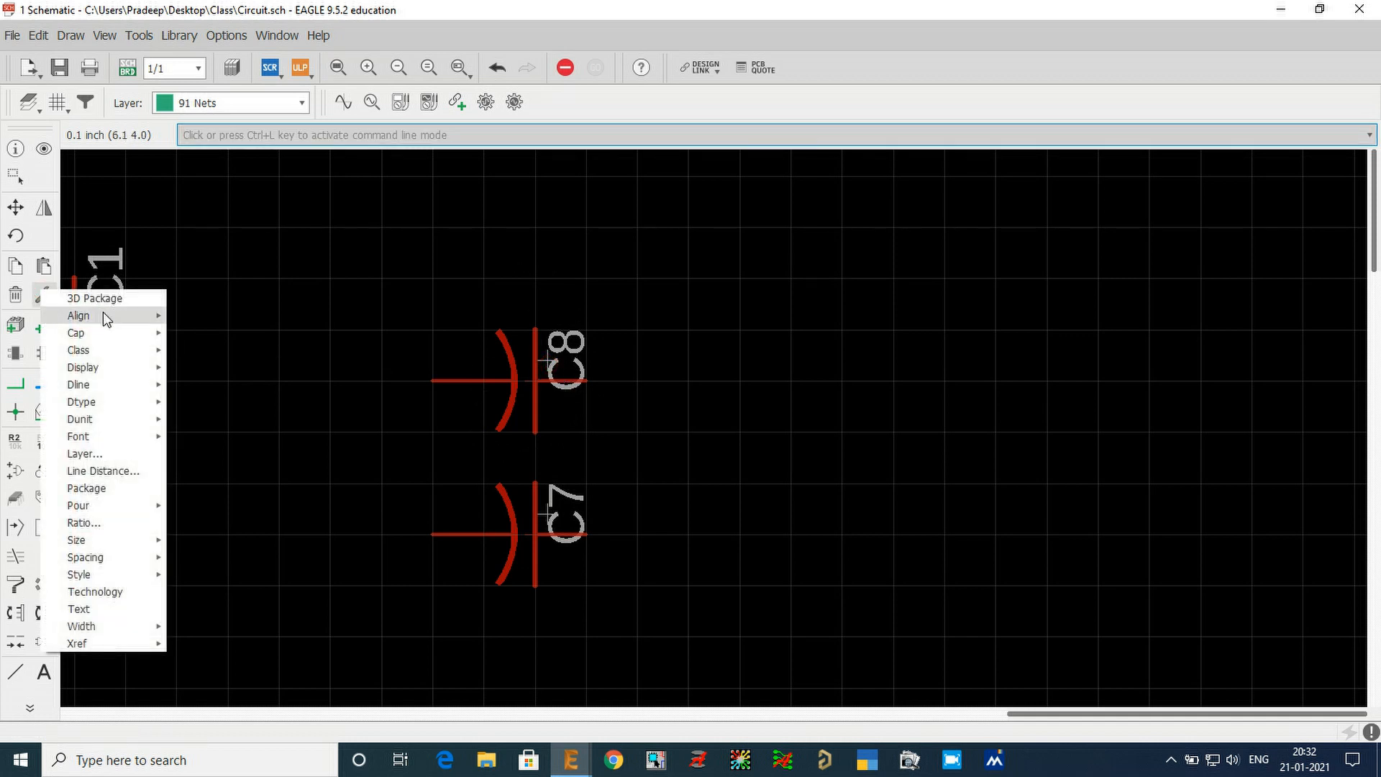
{"action": "mouse_move", "coordinate": [108, 315]}
{"action": "left_click", "coordinate": [245, 317]}
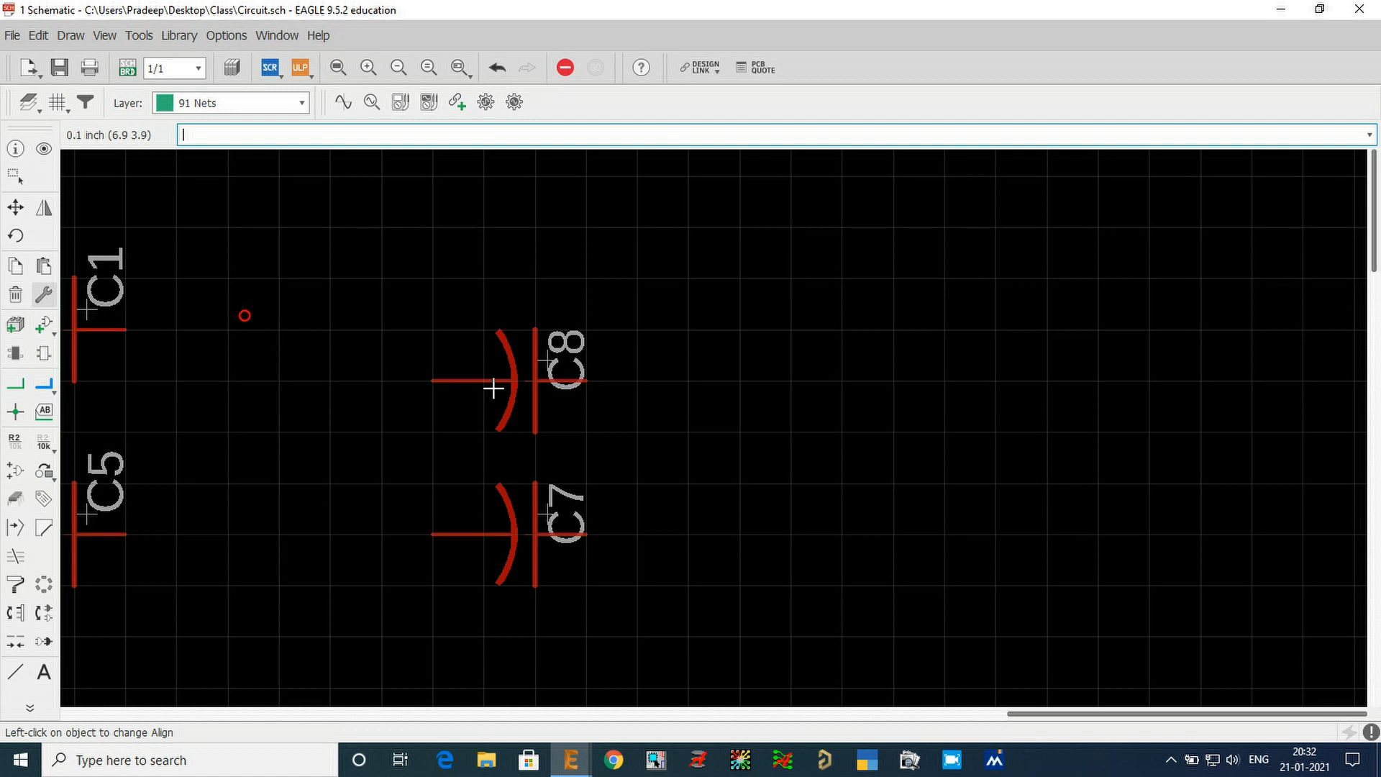
{"action": "left_click", "coordinate": [550, 357]}
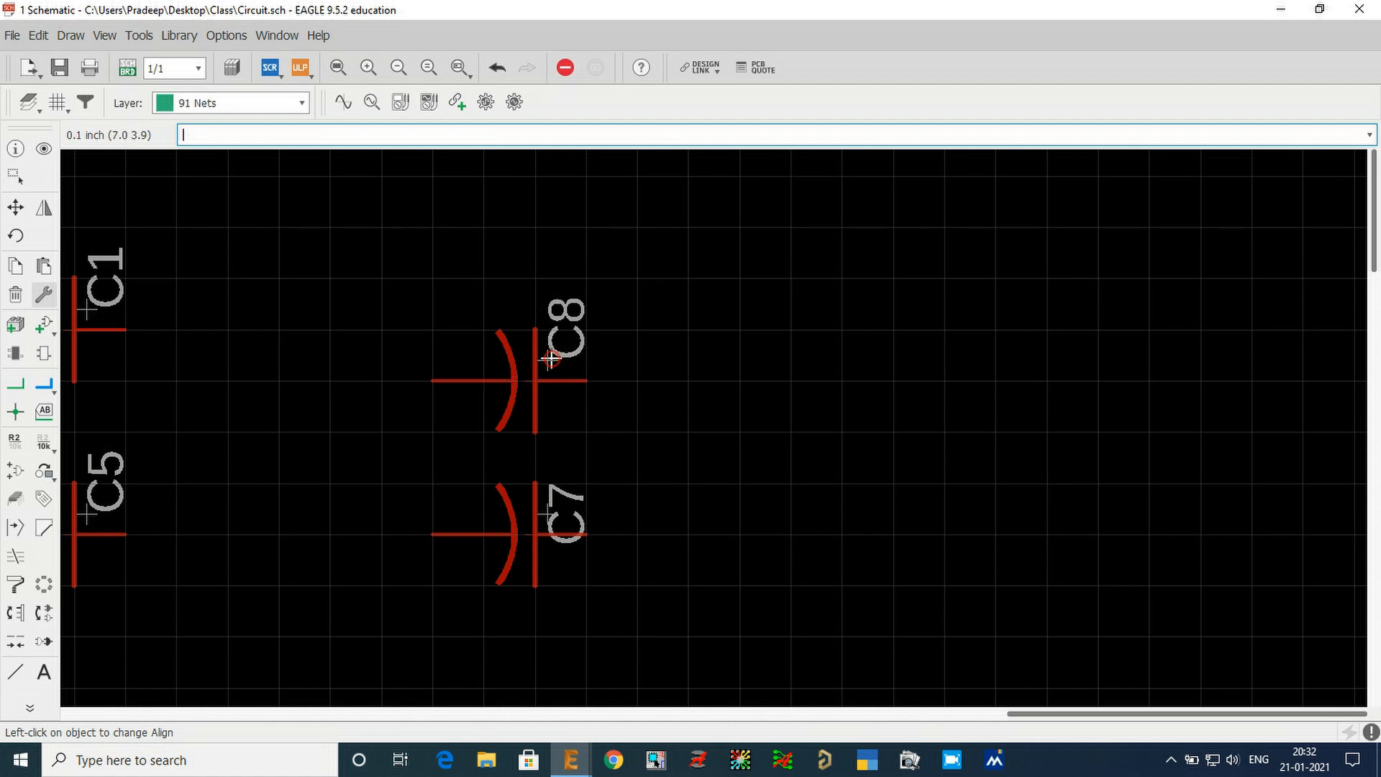
- Move capacitor C8 up and to the right of C7, rotating it to vertical with its curved plate on top
{"action": "left_click", "coordinate": [15, 208]}
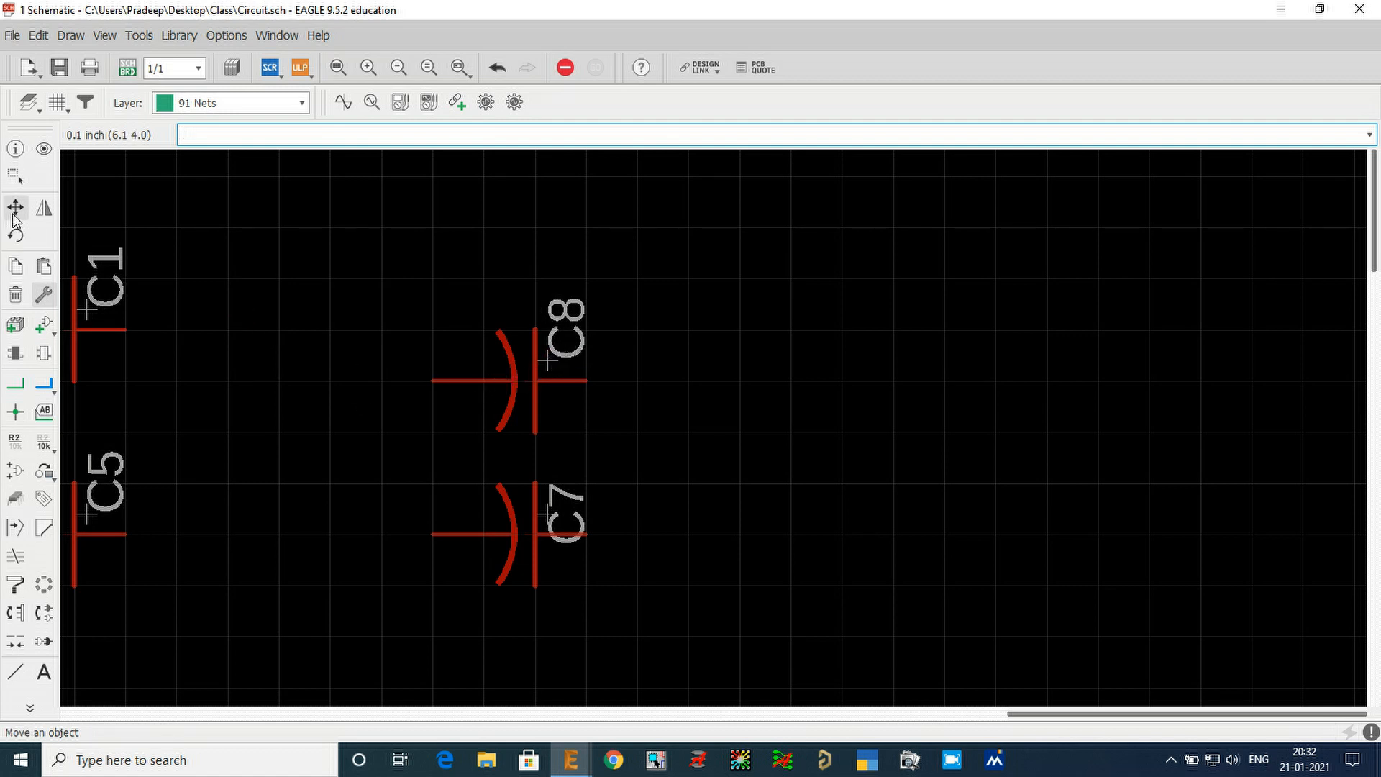
{"action": "left_click", "coordinate": [538, 380]}
{"action": "right_click", "coordinate": [687, 330]}
{"action": "right_click", "coordinate": [687, 329]}
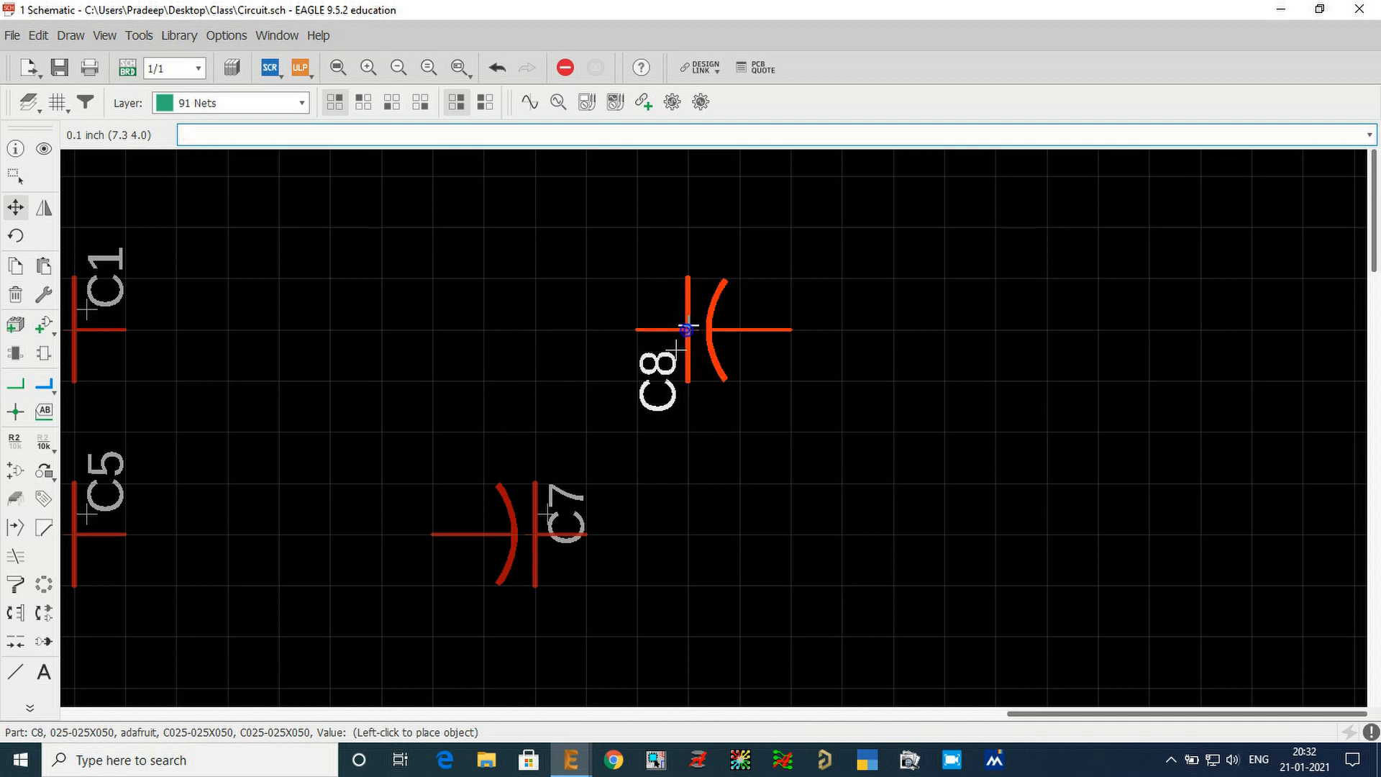
{"action": "right_click", "coordinate": [686, 329]}
{"action": "left_click", "coordinate": [687, 330]}
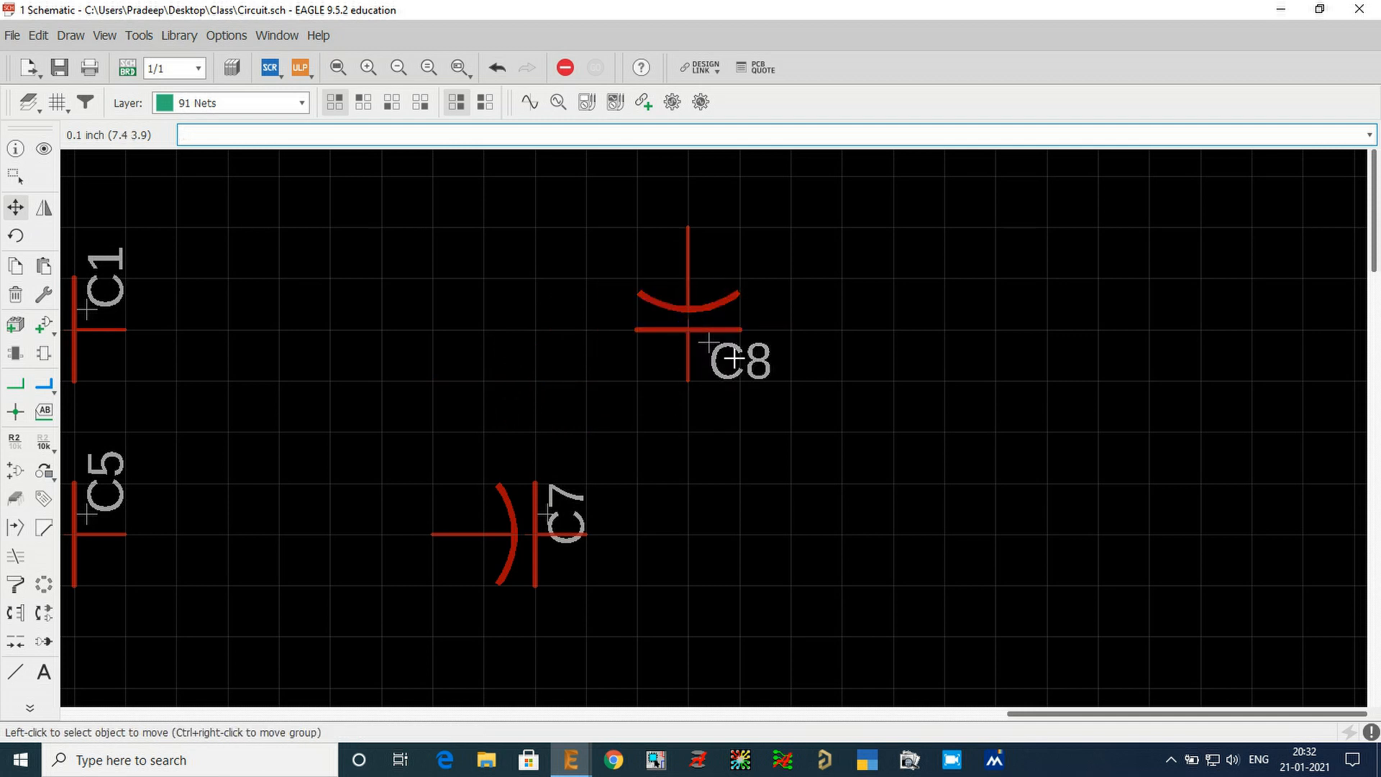
- Set the alignment of the rotated C8 capacitor's name label to bottom-right
{"action": "scroll", "coordinate": [695, 317], "scroll_direction": "up", "scroll_amount": 5}
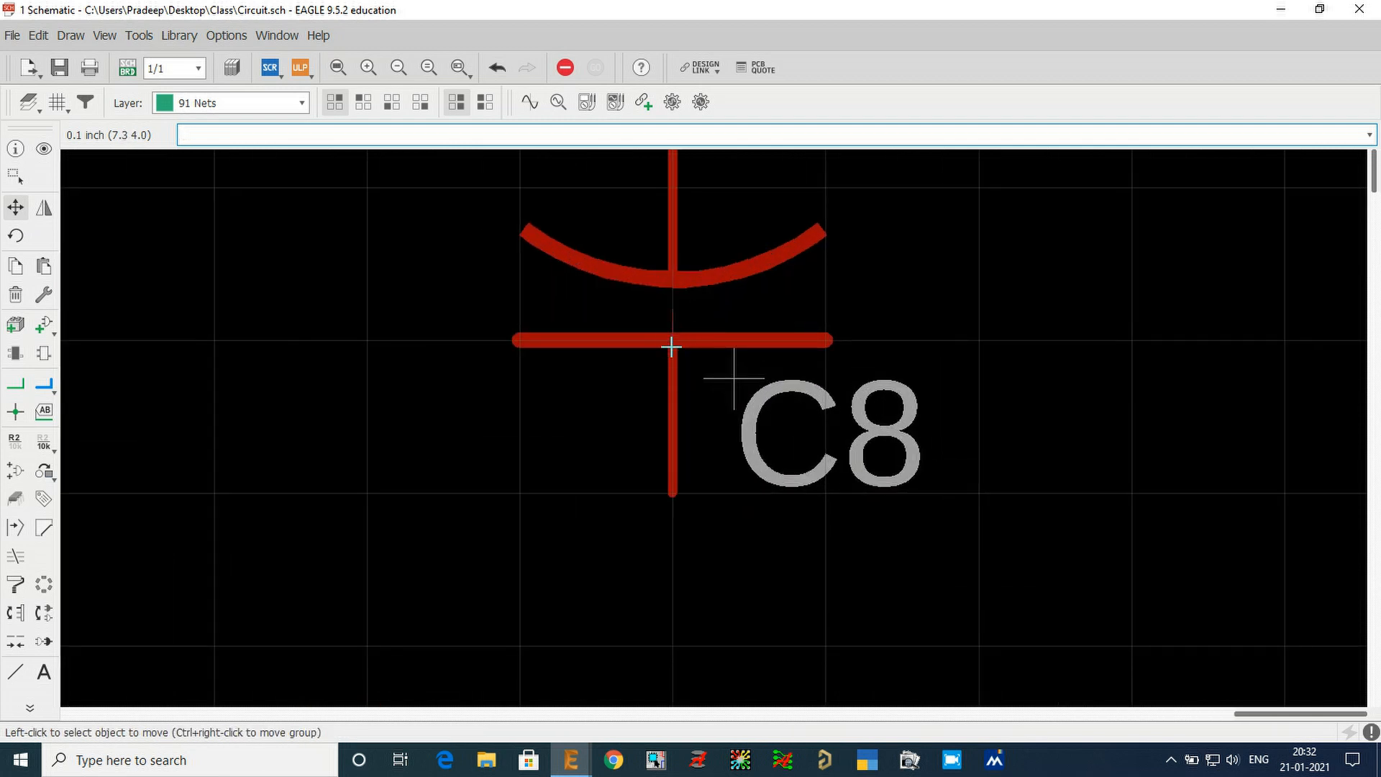
{"action": "scroll", "coordinate": [676, 360], "scroll_direction": "down", "scroll_amount": 4}
{"action": "left_click", "coordinate": [43, 294]}
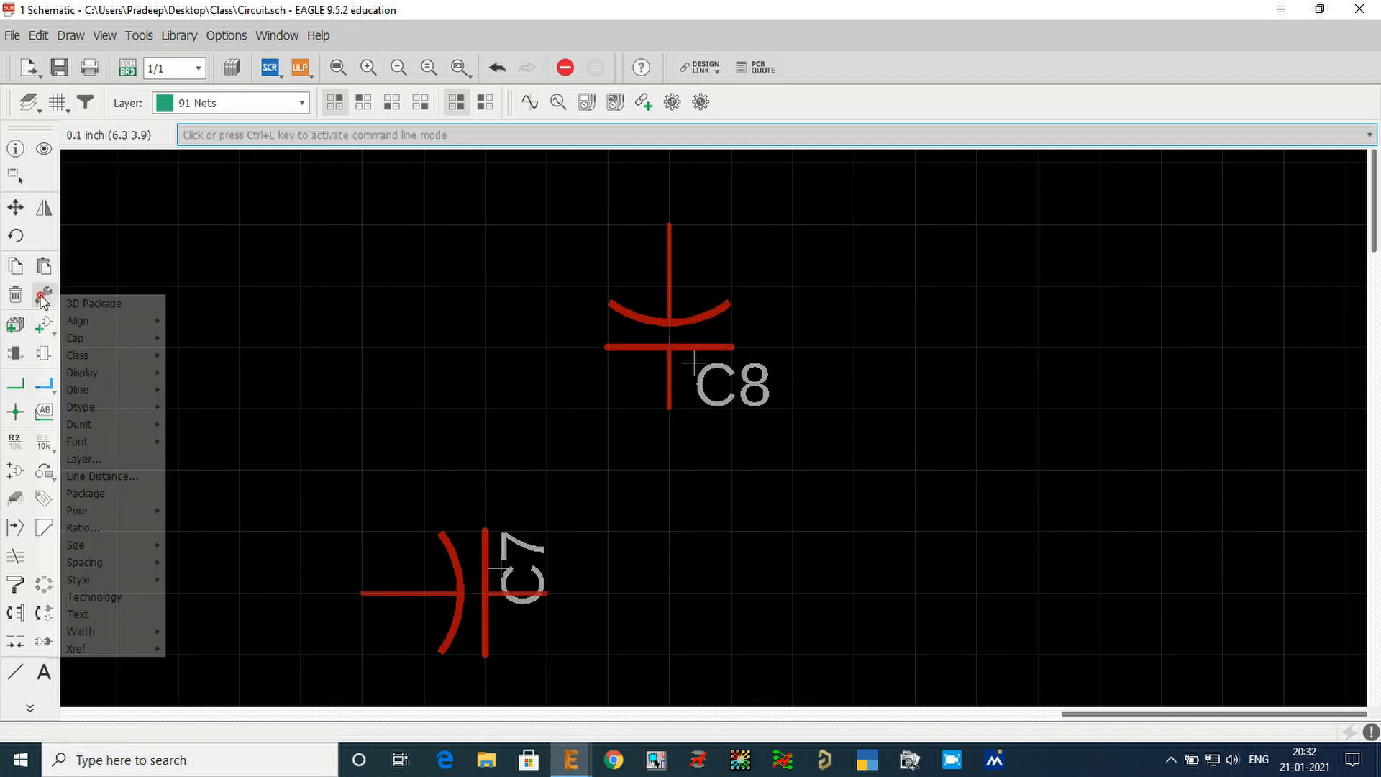
{"action": "mouse_move", "coordinate": [94, 324]}
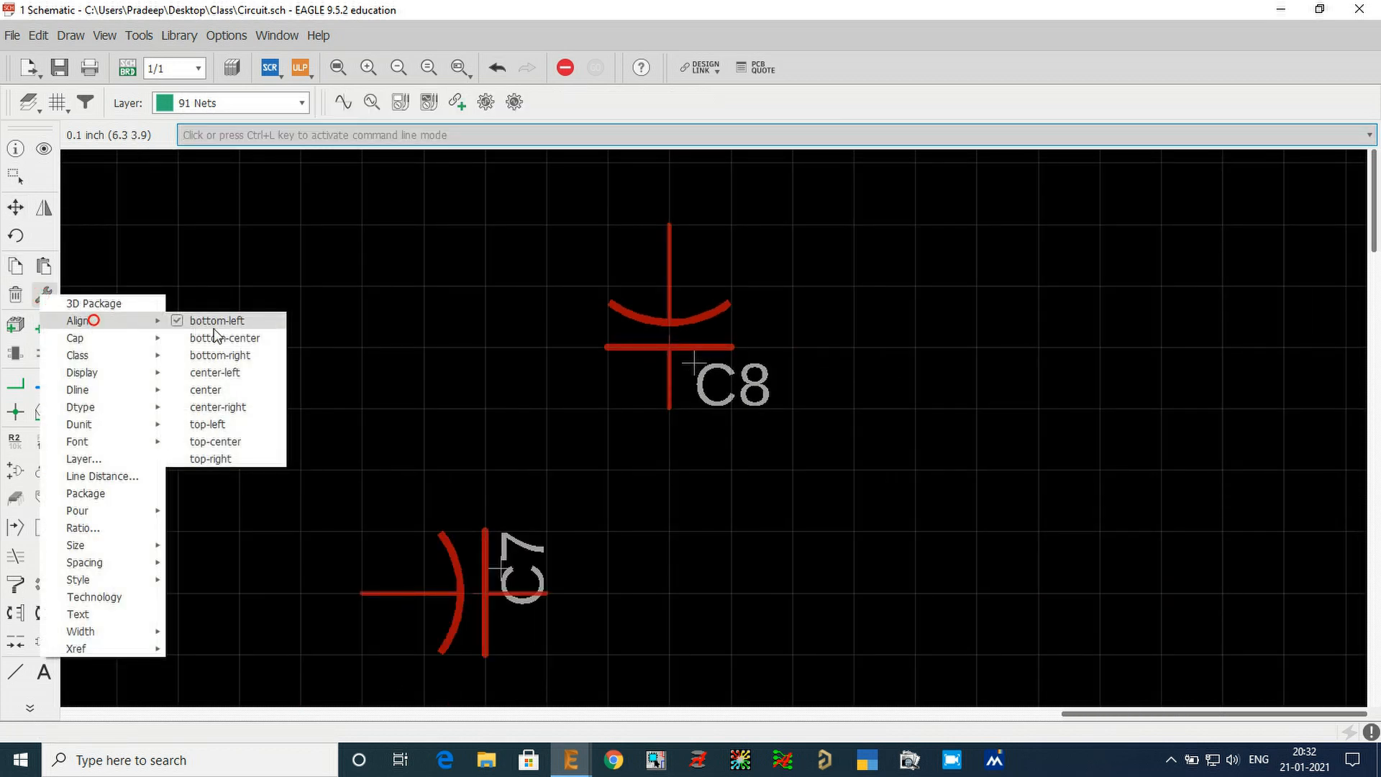
{"action": "left_click", "coordinate": [254, 352]}
{"action": "left_click", "coordinate": [695, 366]}
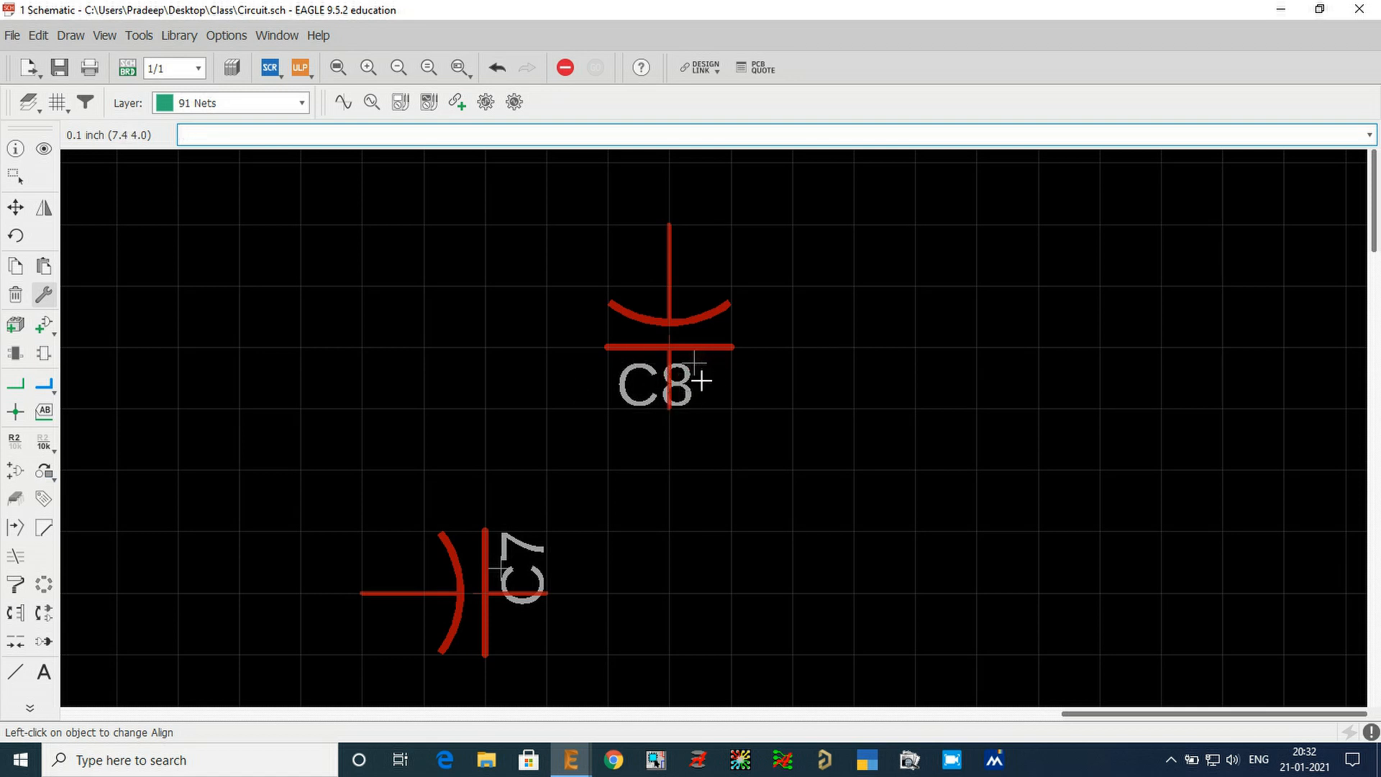
{"action": "left_click", "coordinate": [44, 294]}
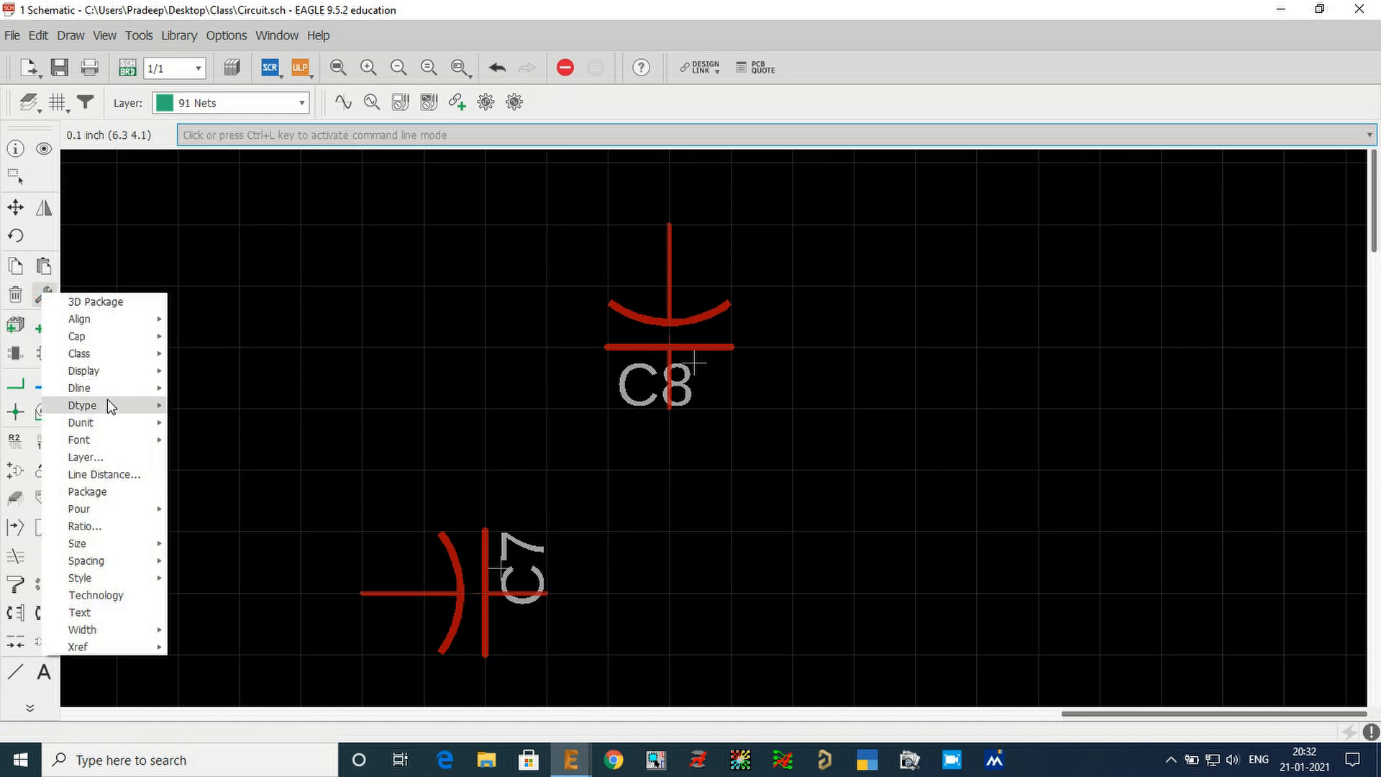
{"action": "mouse_move", "coordinate": [112, 448]}
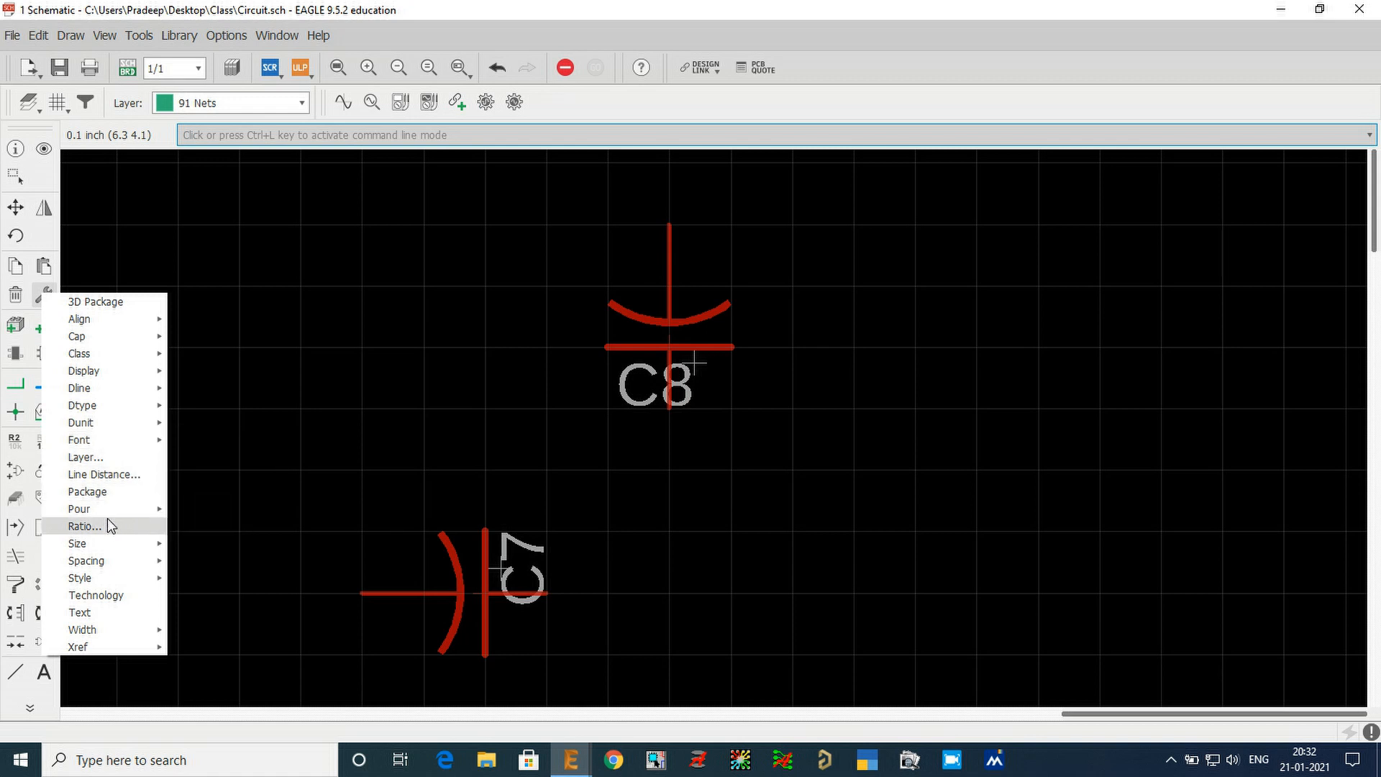
{"action": "mouse_move", "coordinate": [113, 559]}
{"action": "left_click", "coordinate": [39, 294]}
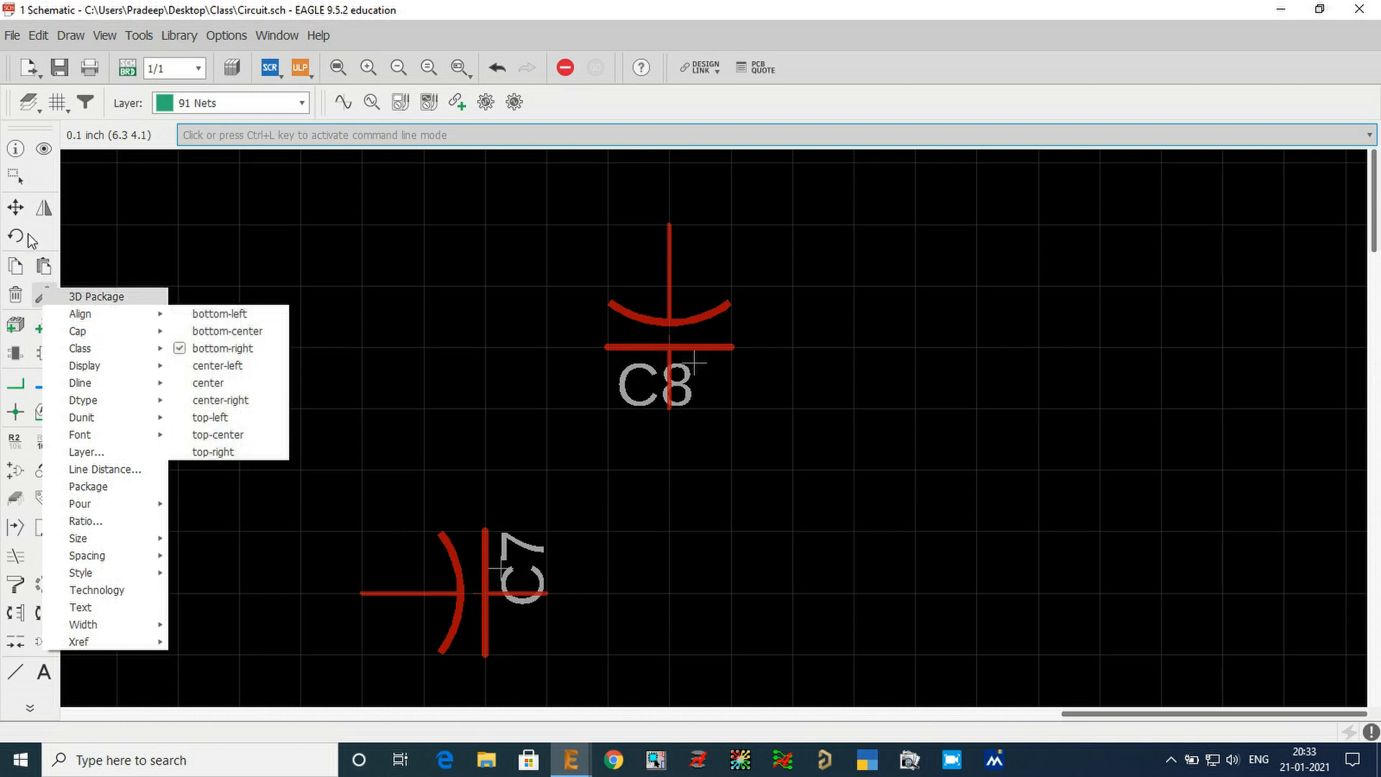
{"action": "left_click", "coordinate": [15, 179]}
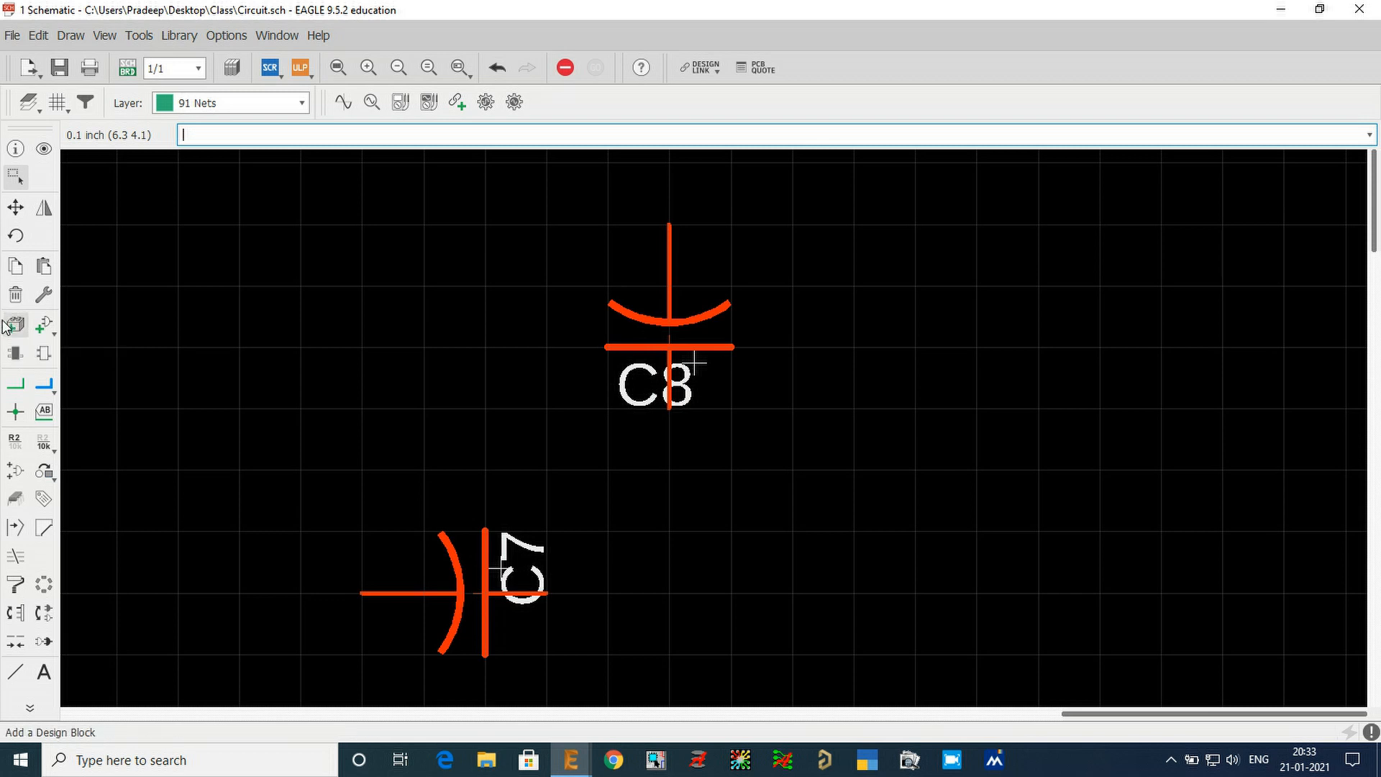
- Bring up the Control Panel to view the option for creating a new design block, and return to the Circuit.sch schematic
{"action": "left_click", "coordinate": [1281, 12]}
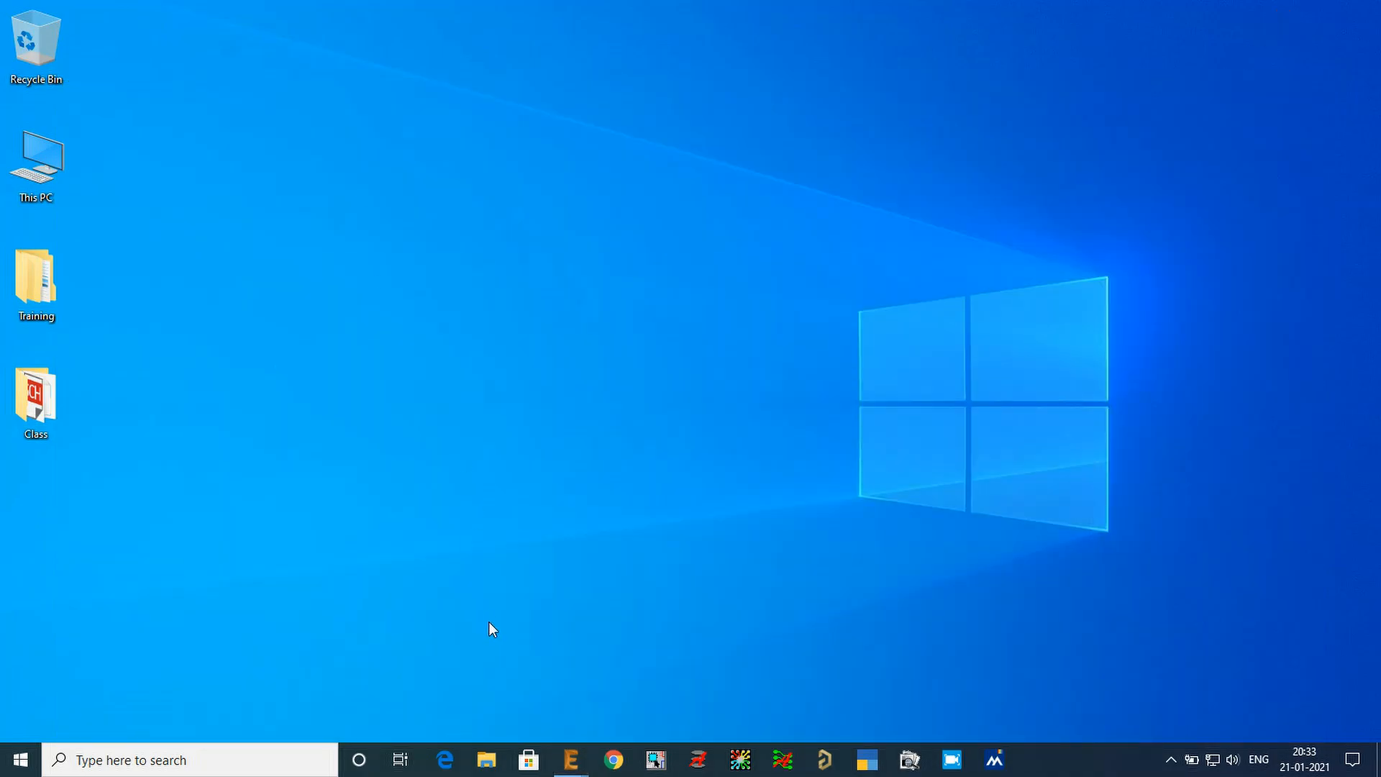
{"action": "mouse_move", "coordinate": [570, 759]}
{"action": "left_click", "coordinate": [499, 691]}
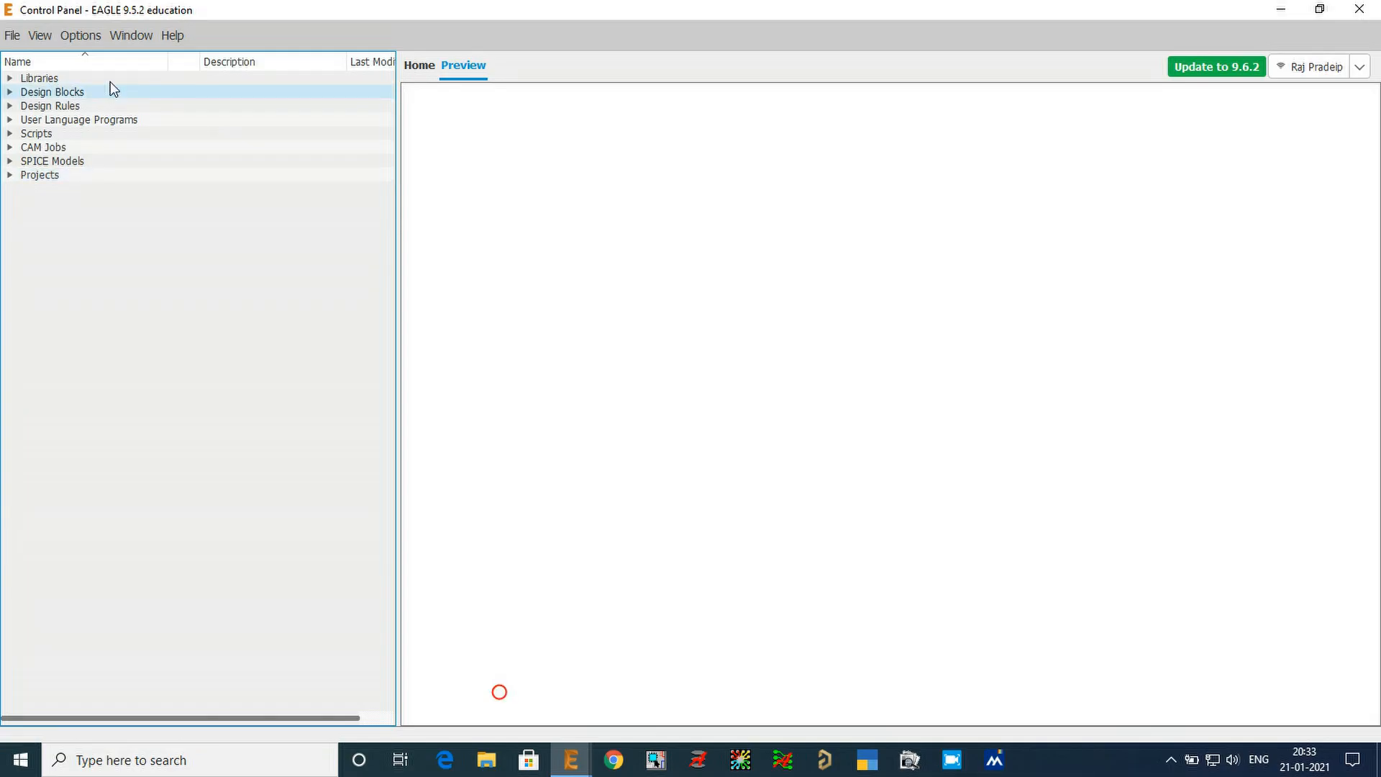
{"action": "left_click", "coordinate": [12, 35]}
{"action": "left_click", "coordinate": [39, 55]}
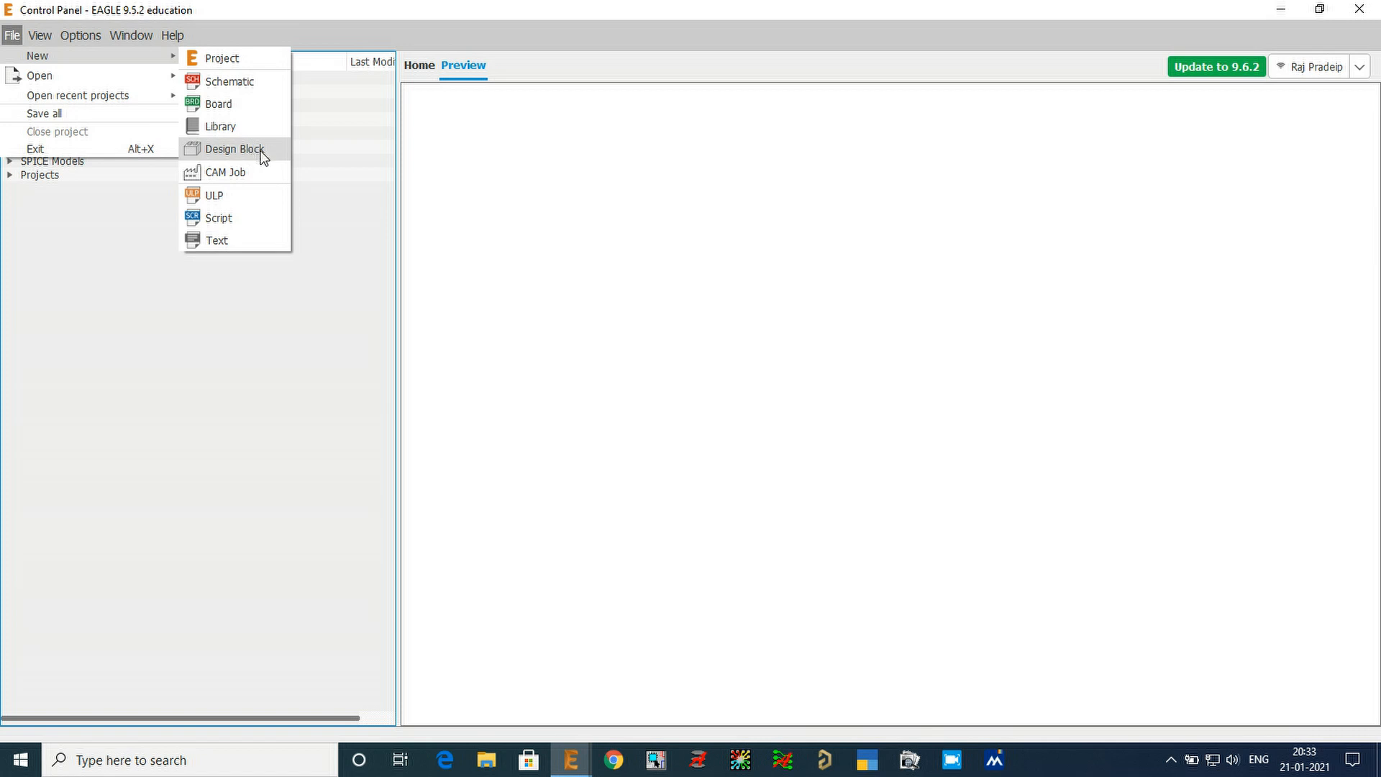
{"action": "left_click", "coordinate": [1352, 13]}
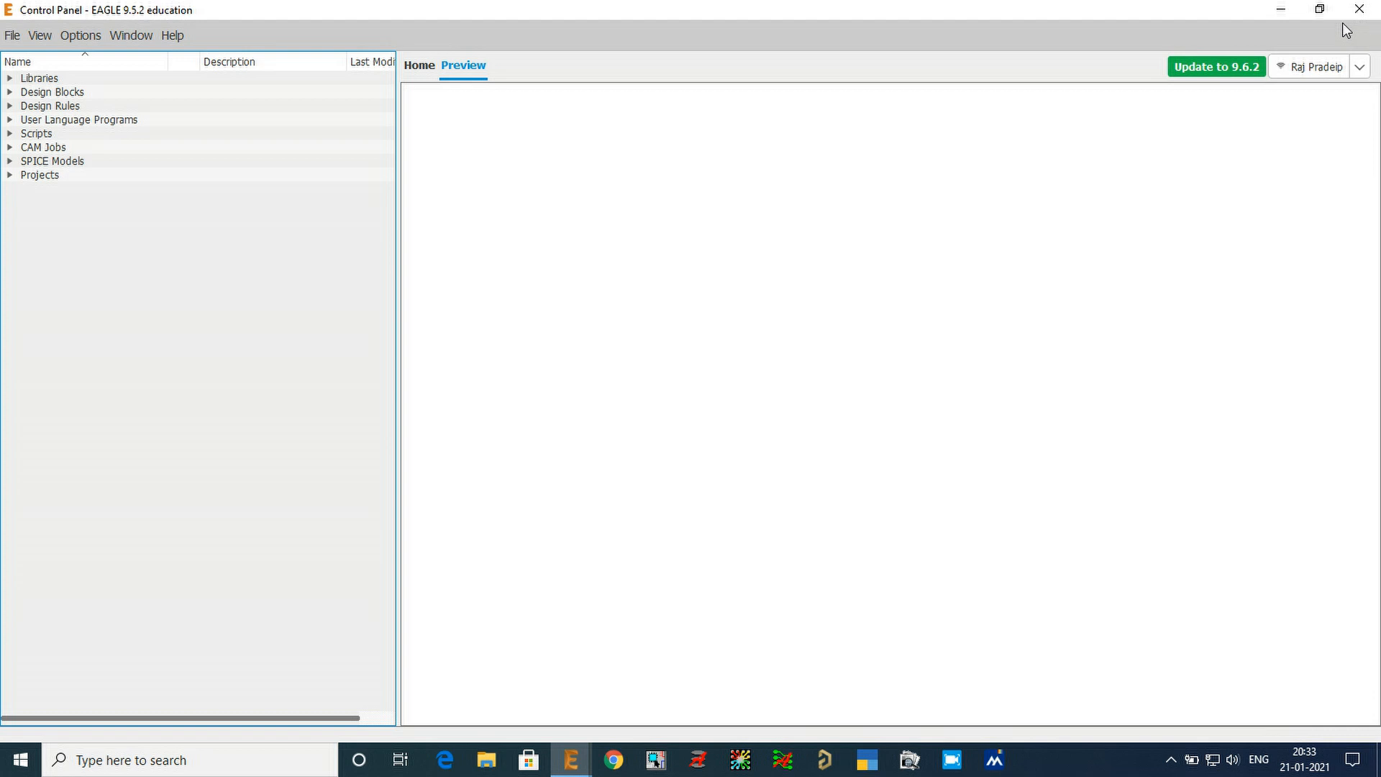
{"action": "mouse_move", "coordinate": [570, 758]}
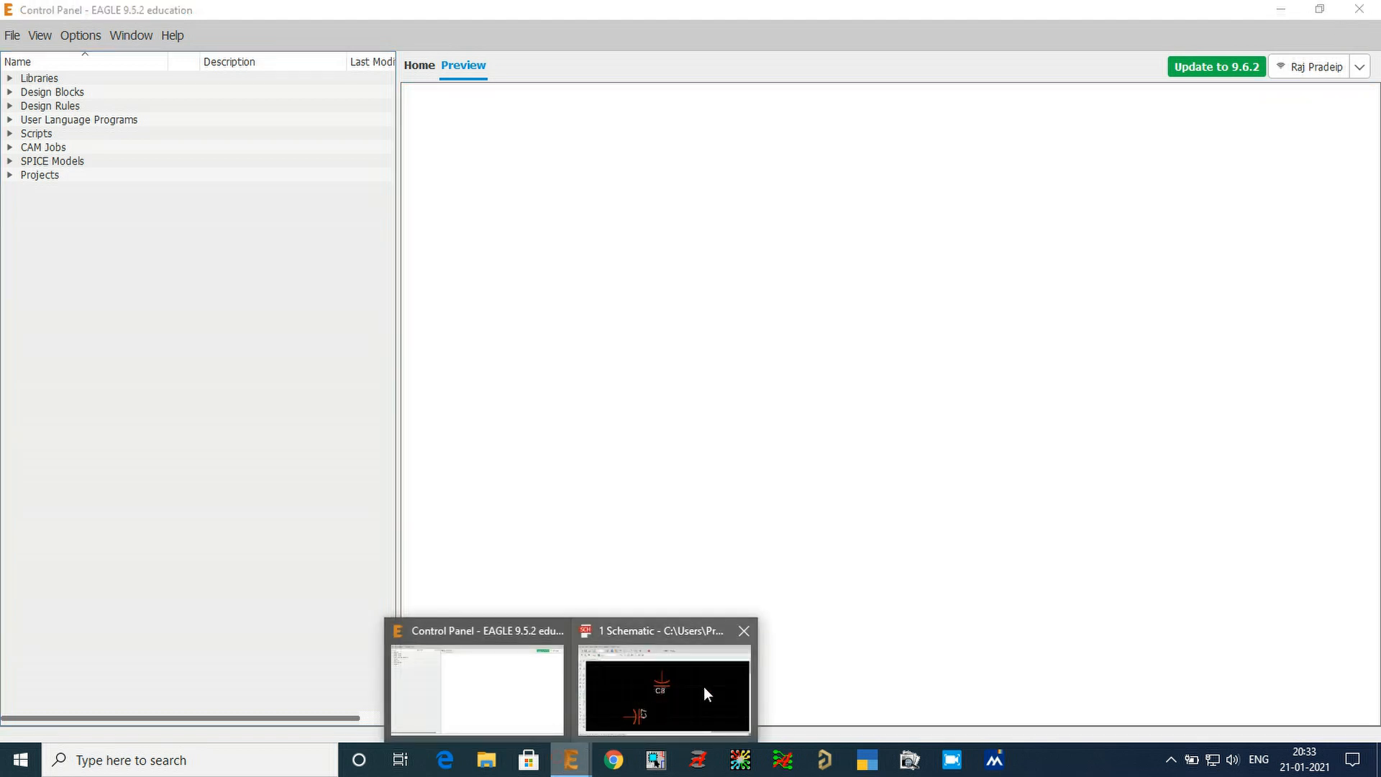
{"action": "left_click", "coordinate": [703, 686]}
- Start adding a design block to the sheet and expand the 12V-Voltage-Regulator_LM317M example
{"action": "scroll", "coordinate": [858, 502], "scroll_direction": "down", "scroll_amount": 8}
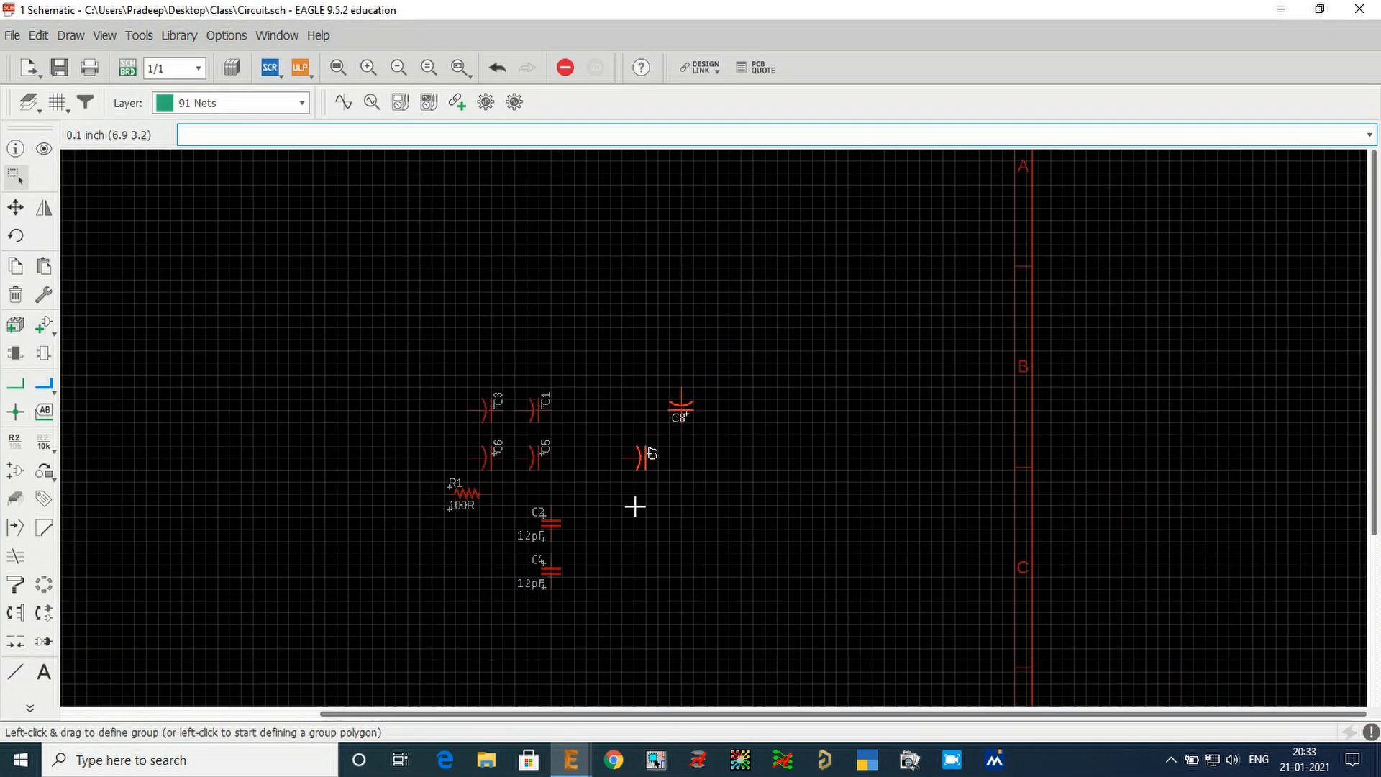
{"action": "scroll", "coordinate": [464, 374], "scroll_direction": "up", "scroll_amount": 2}
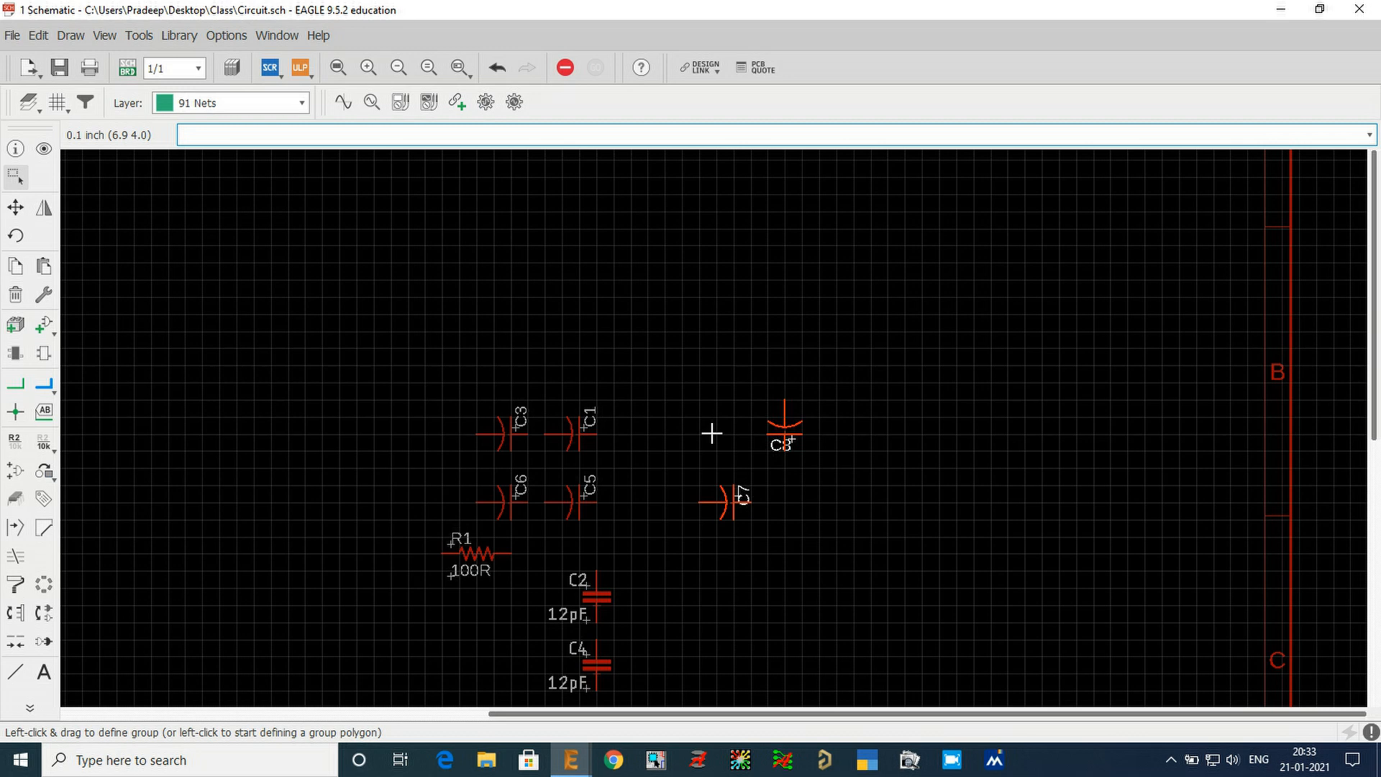
{"action": "scroll", "coordinate": [986, 483], "scroll_direction": "down", "scroll_amount": 2}
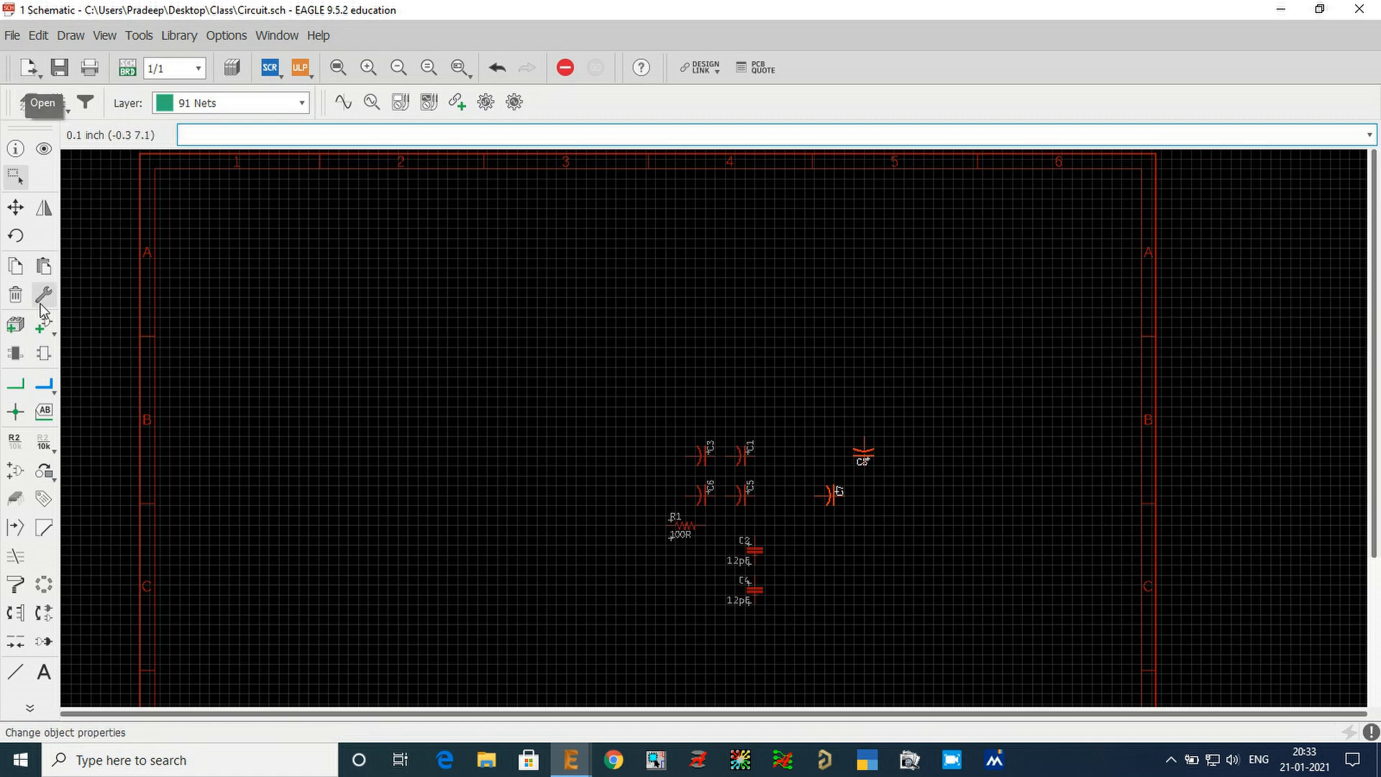
{"action": "left_click", "coordinate": [15, 328]}
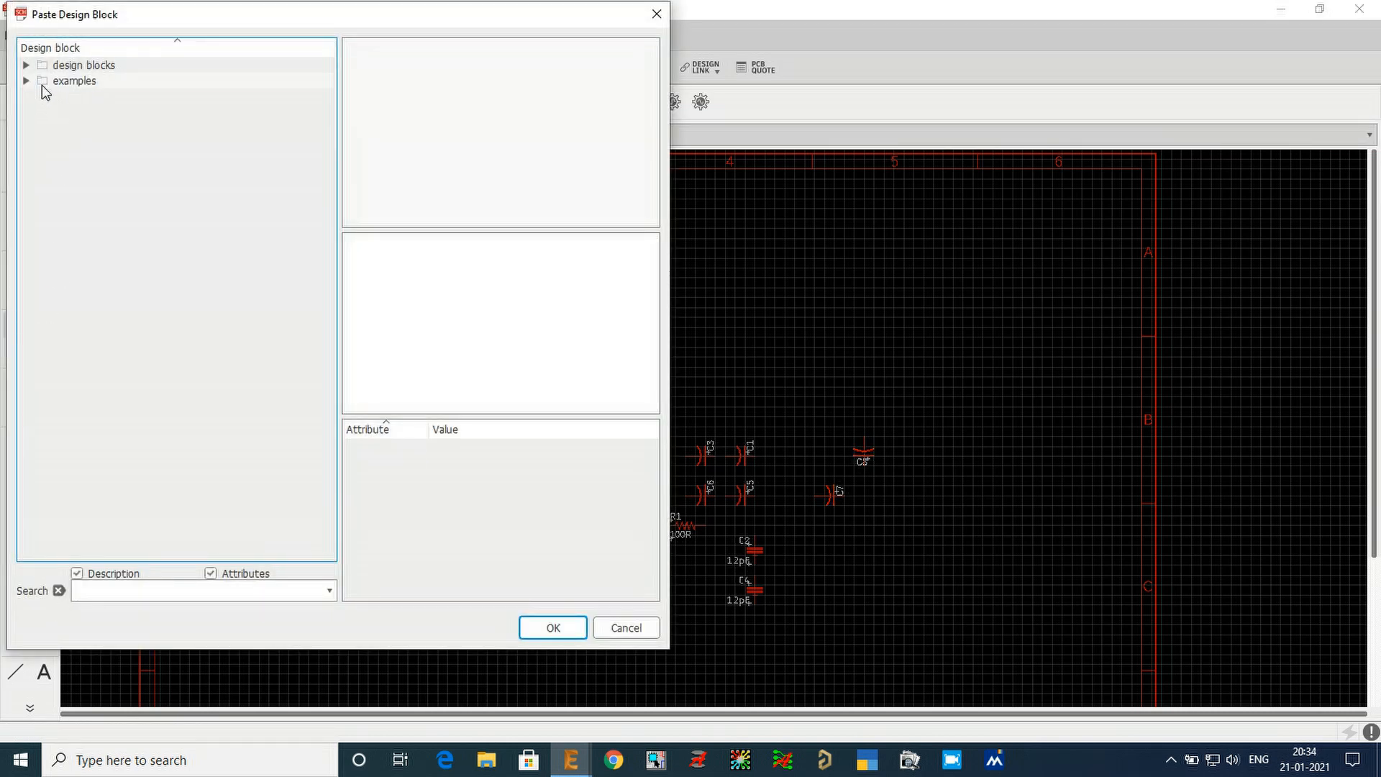
{"action": "left_click", "coordinate": [25, 81]}
{"action": "left_click", "coordinate": [24, 81]}
{"action": "left_click", "coordinate": [26, 66]}
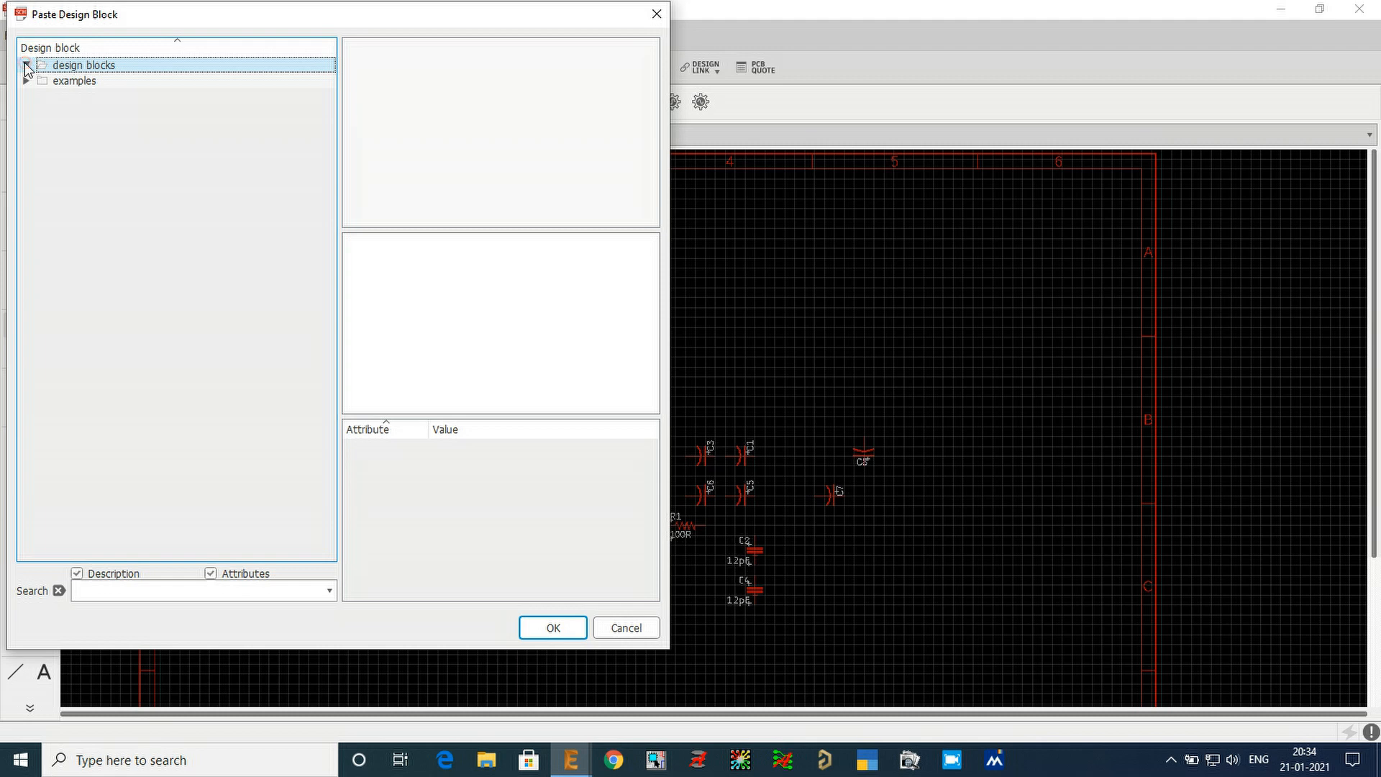
{"action": "left_click", "coordinate": [26, 80]}
{"action": "left_click", "coordinate": [43, 95]}
{"action": "left_click", "coordinate": [43, 95]}
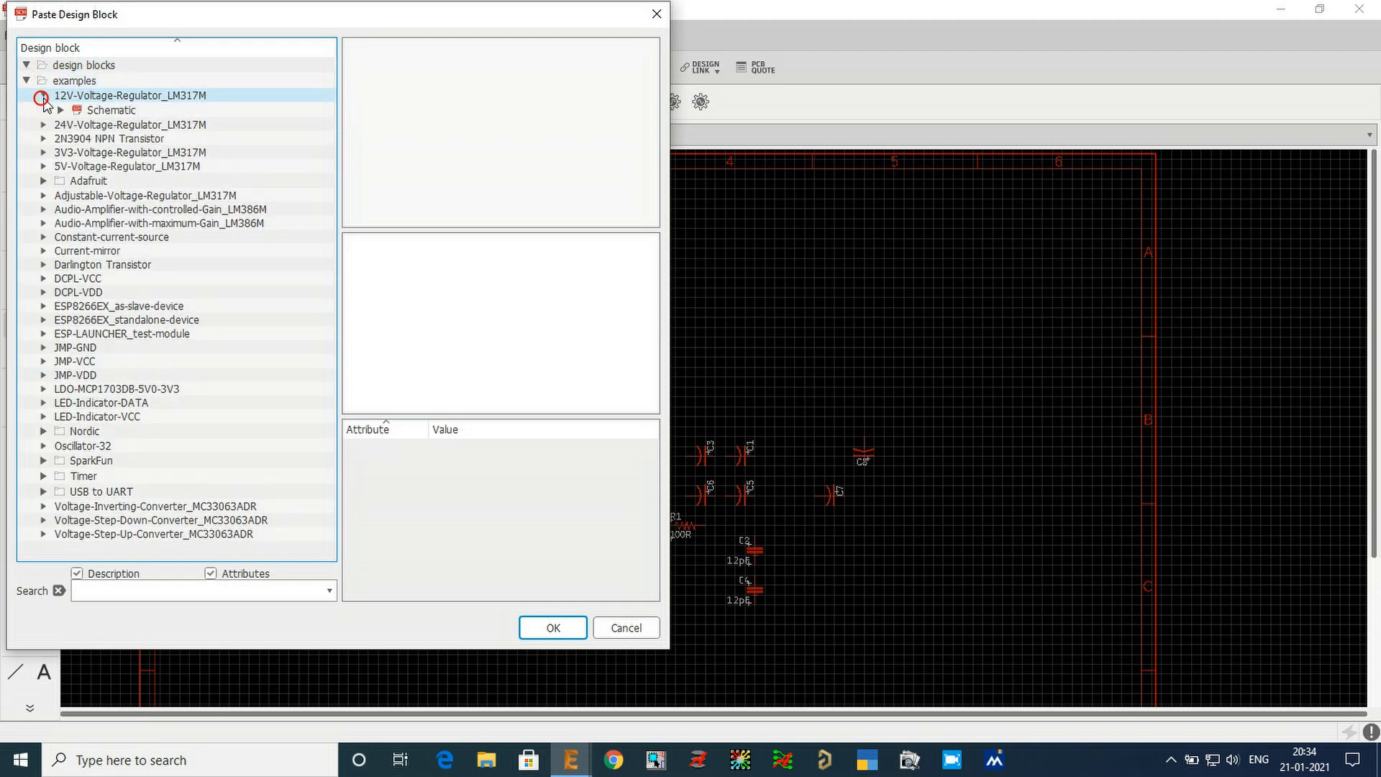
- Paste the 12V-Voltage-Regulator_LM317M schematic block into the lower-left area of the sheet, accepting the default net names
{"action": "left_click", "coordinate": [119, 110]}
{"action": "left_click", "coordinate": [61, 110]}
{"action": "left_click", "coordinate": [109, 125]}
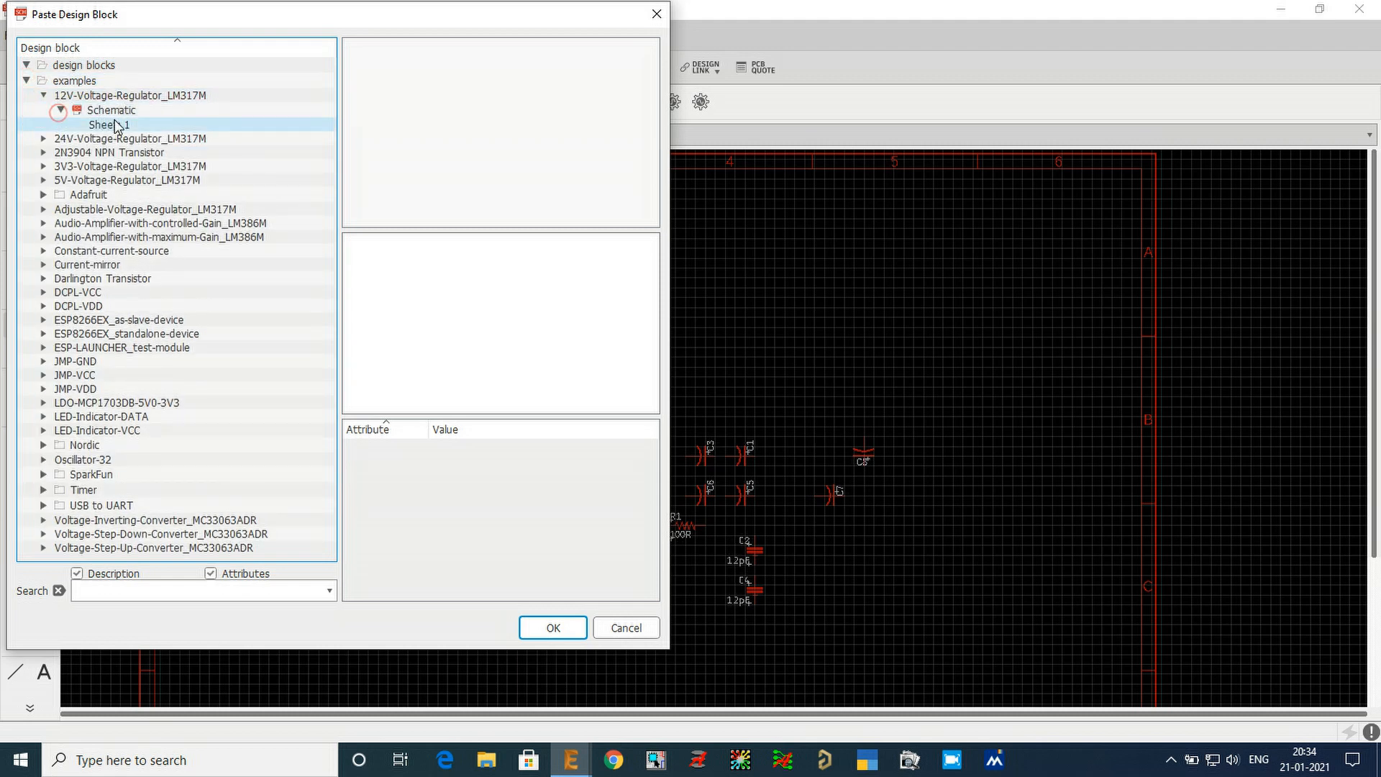
{"action": "left_click", "coordinate": [133, 115]}
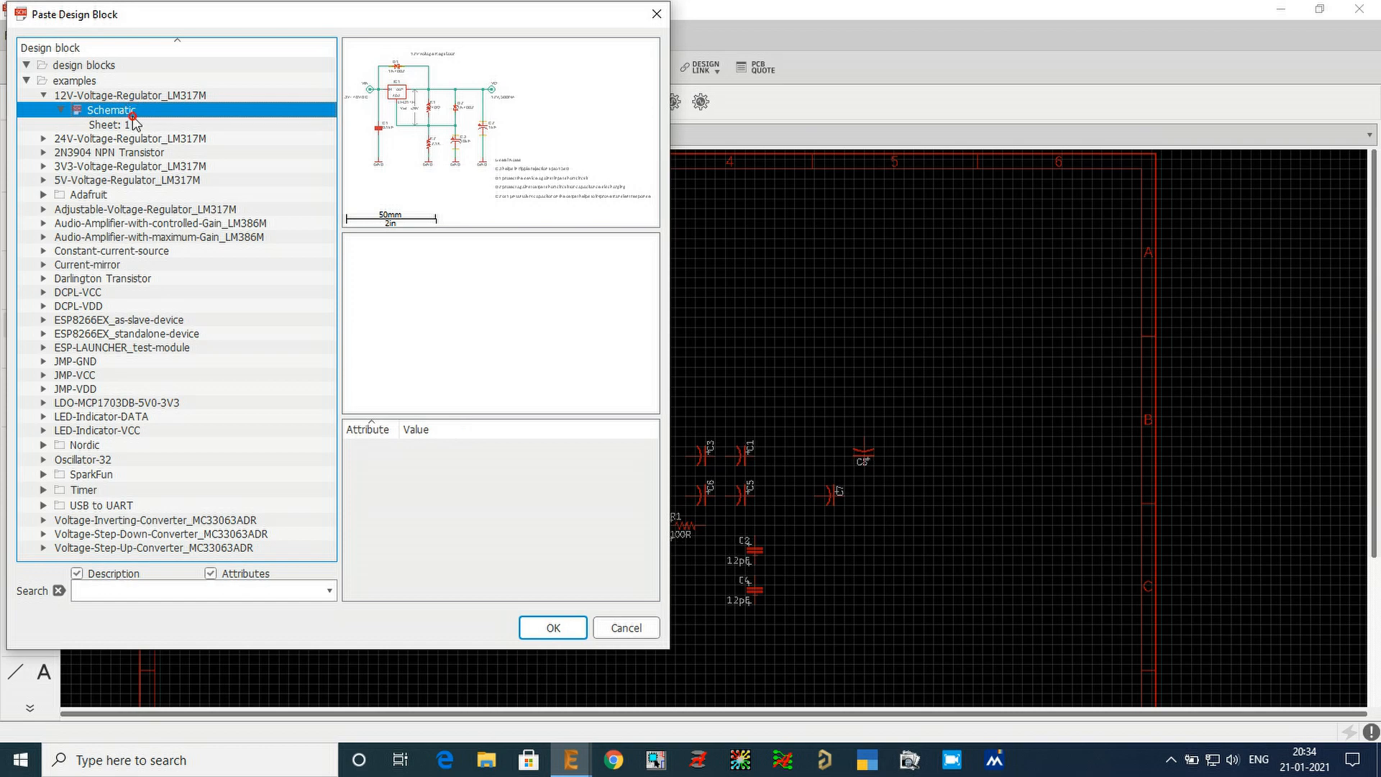
{"action": "left_click", "coordinate": [131, 125]}
{"action": "double_click", "coordinate": [126, 112]}
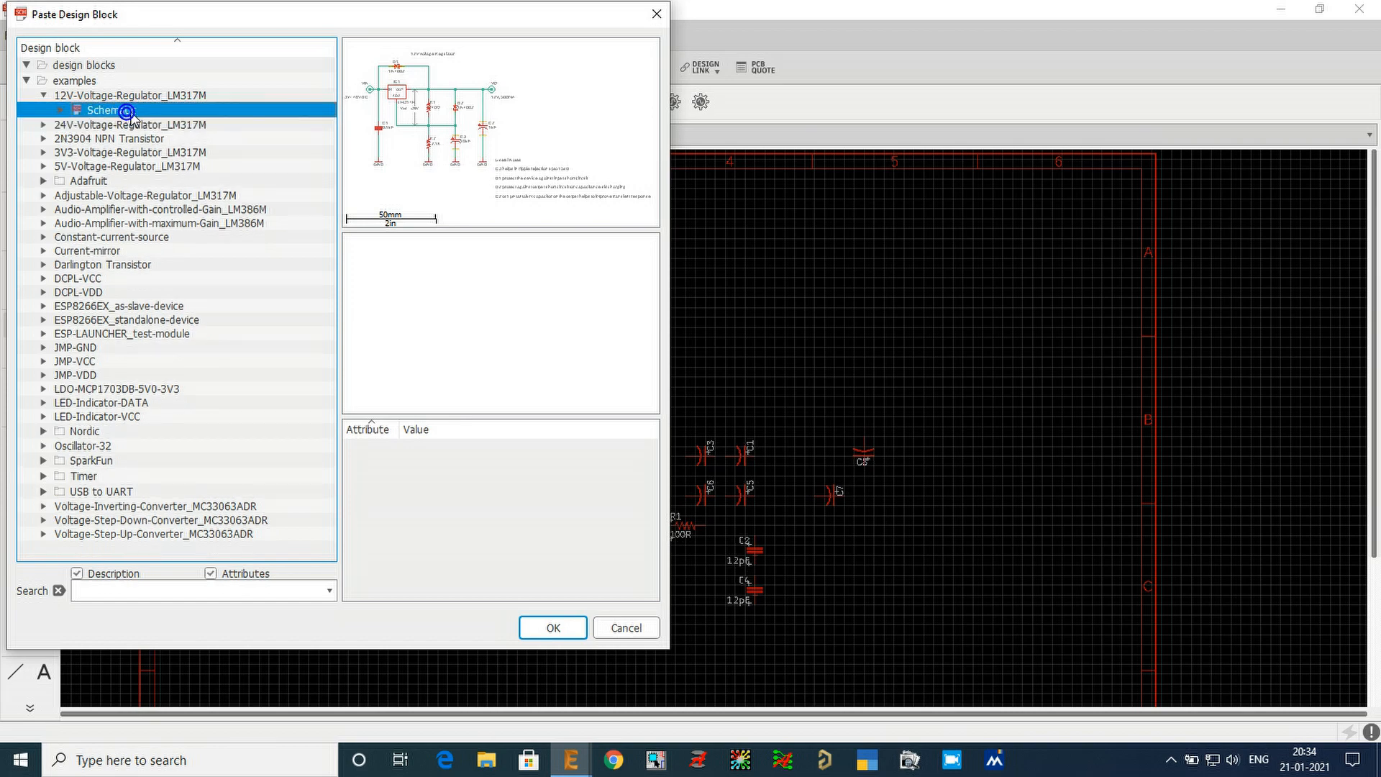
{"action": "left_click", "coordinate": [539, 633]}
{"action": "scroll", "coordinate": [503, 407], "scroll_direction": "down", "scroll_amount": 4}
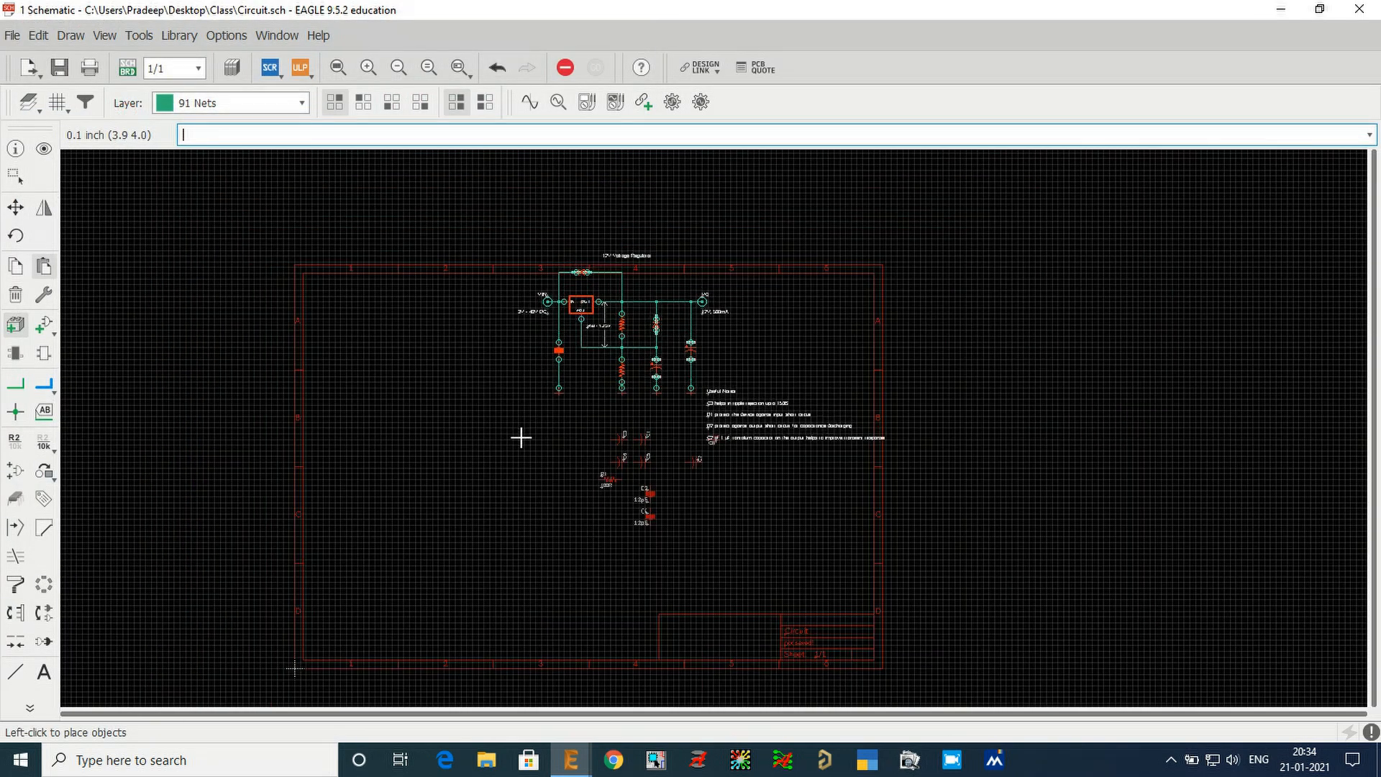
{"action": "left_click", "coordinate": [363, 616]}
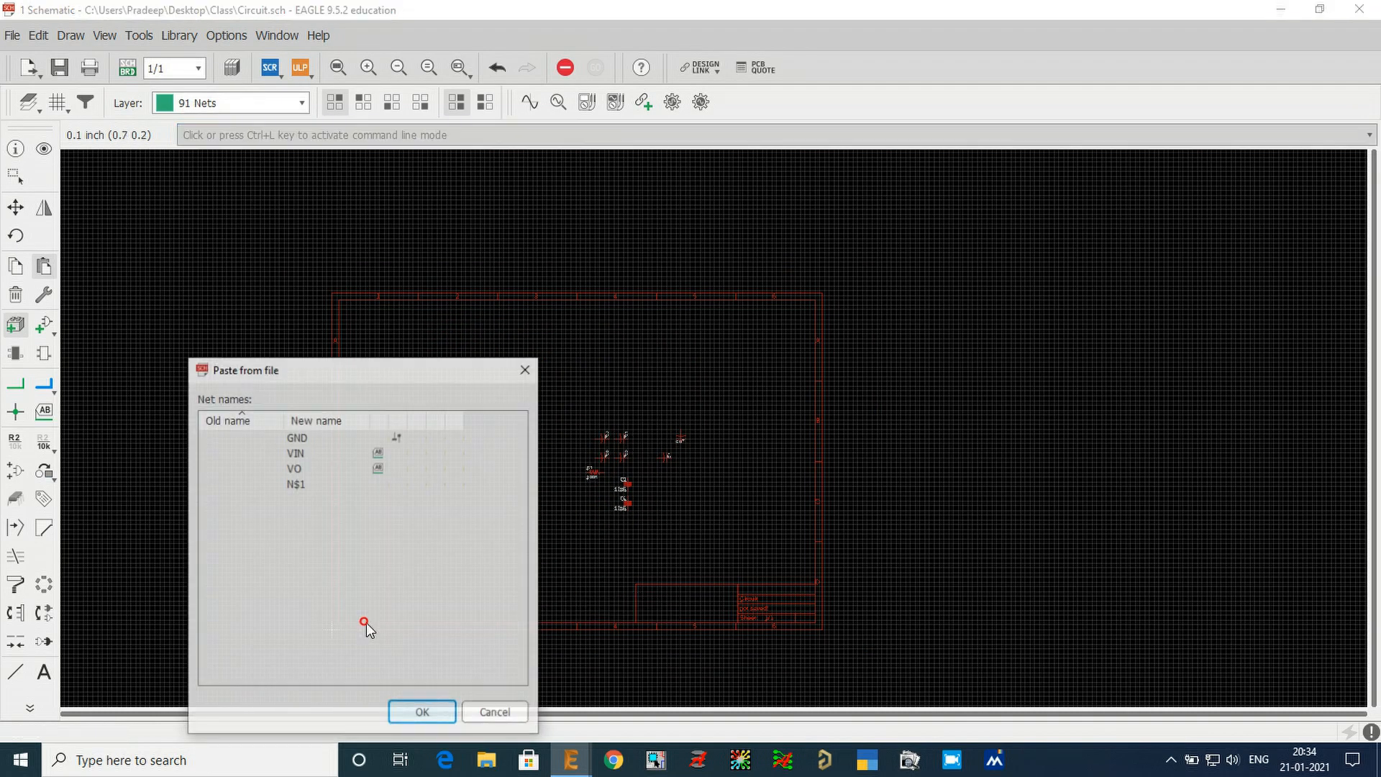
{"action": "left_click", "coordinate": [428, 712]}
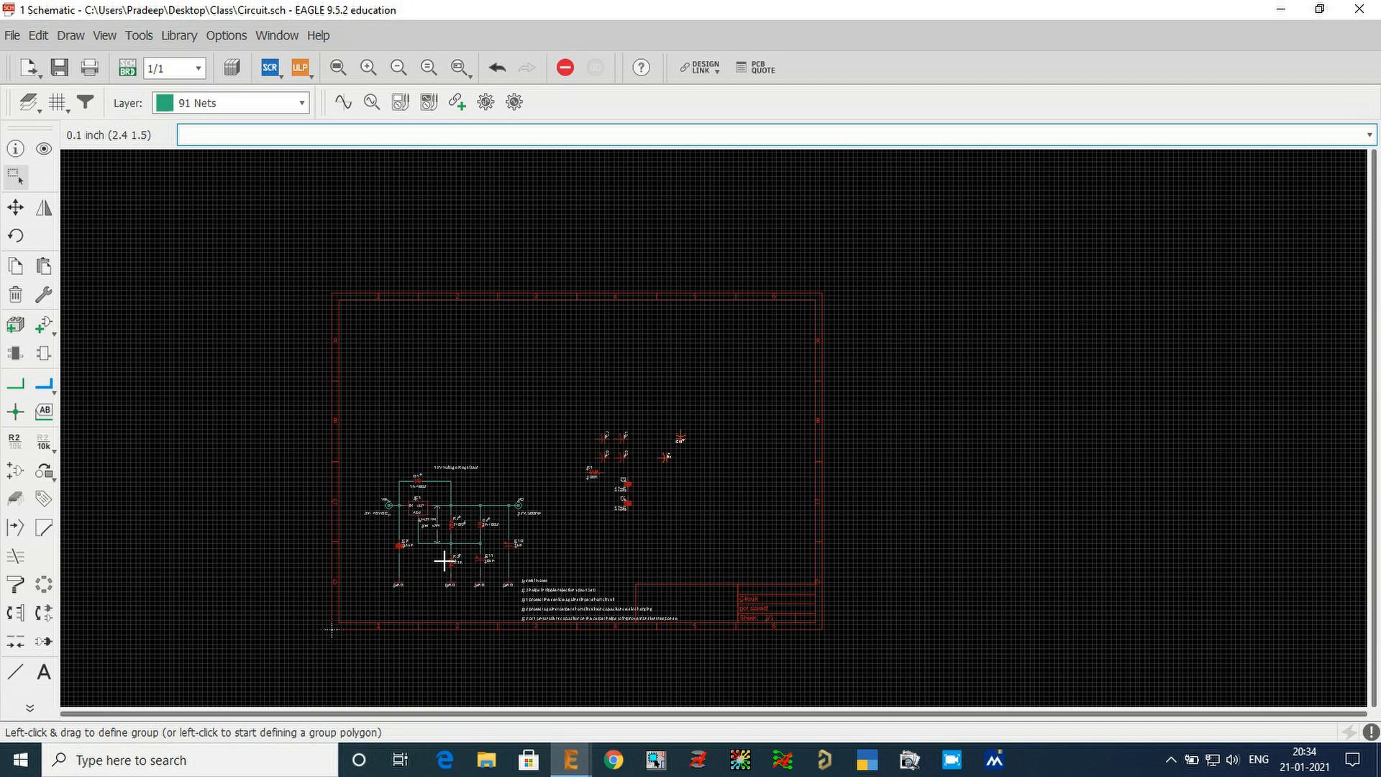
{"action": "scroll", "coordinate": [435, 583], "scroll_direction": "up", "scroll_amount": 10}
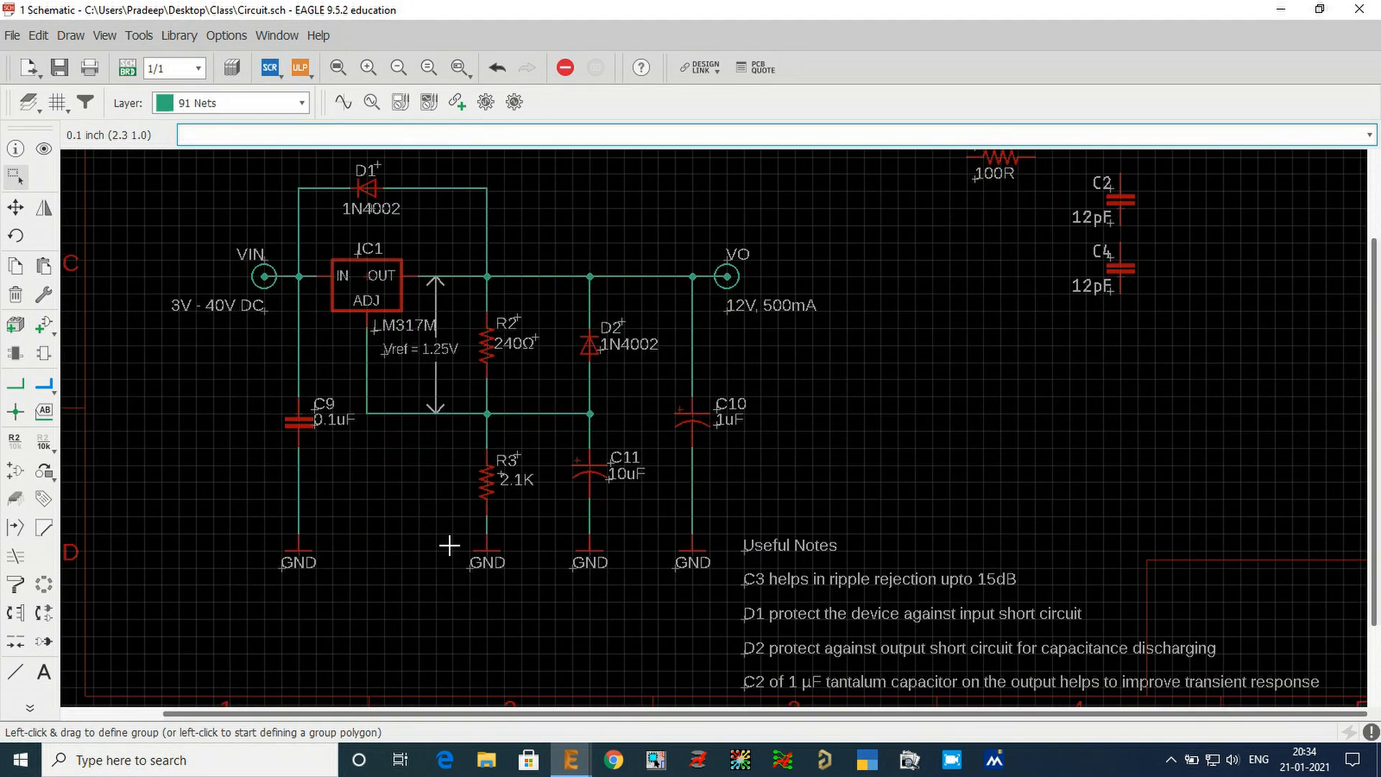
{"action": "scroll", "coordinate": [449, 545], "scroll_direction": "down", "scroll_amount": 3}
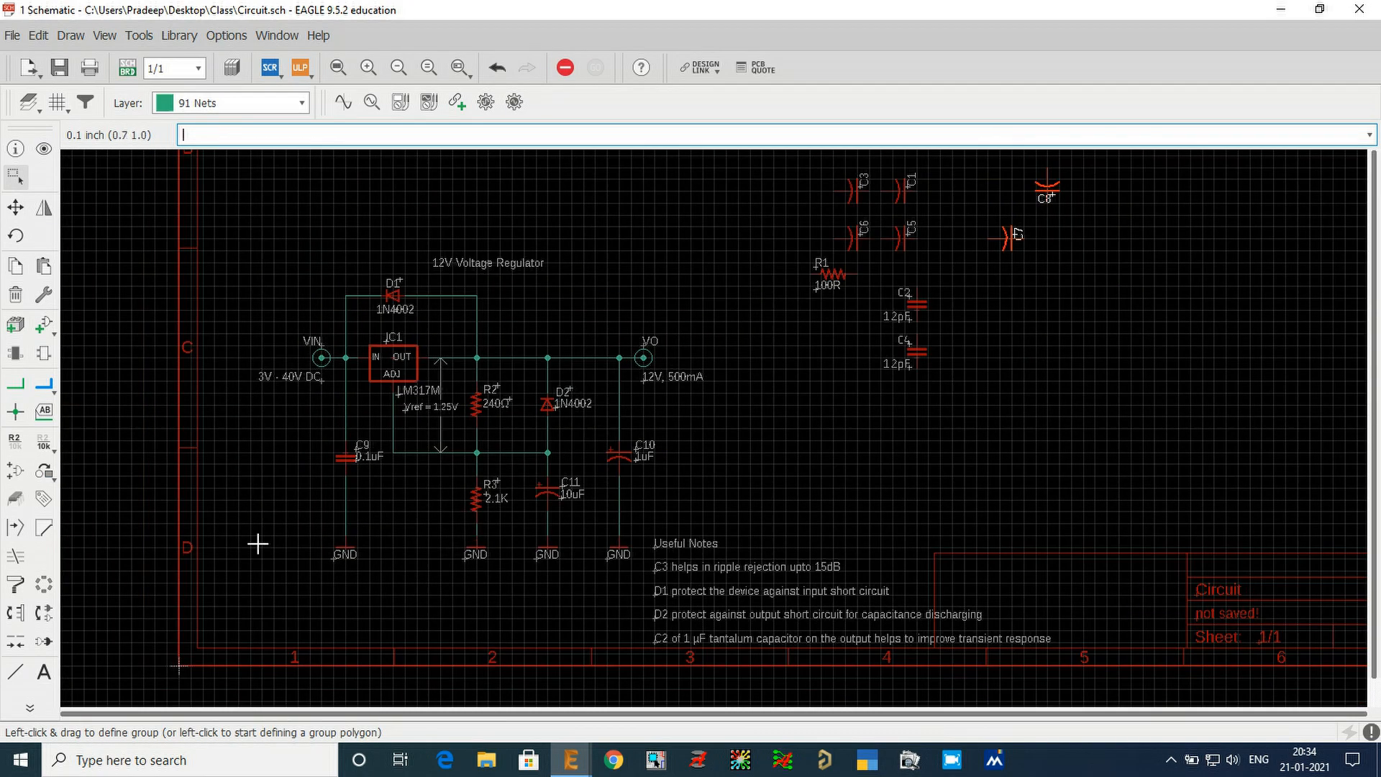
{"action": "scroll", "coordinate": [403, 534], "scroll_direction": "down", "scroll_amount": 1}
{"action": "scroll", "coordinate": [402, 535], "scroll_direction": "down", "scroll_amount": 1}
{"action": "left_click_drag", "start_coordinate": [607, 216], "coordinate": [869, 399]}
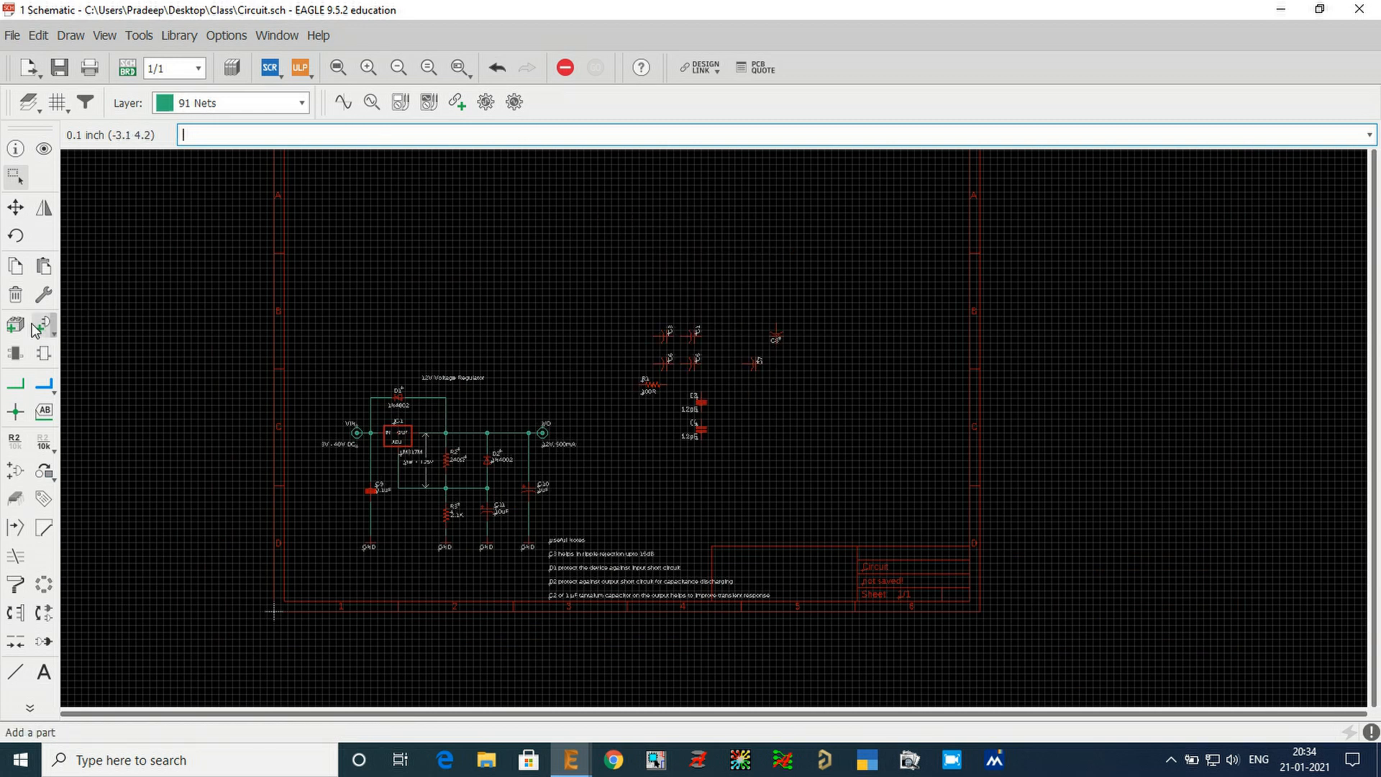
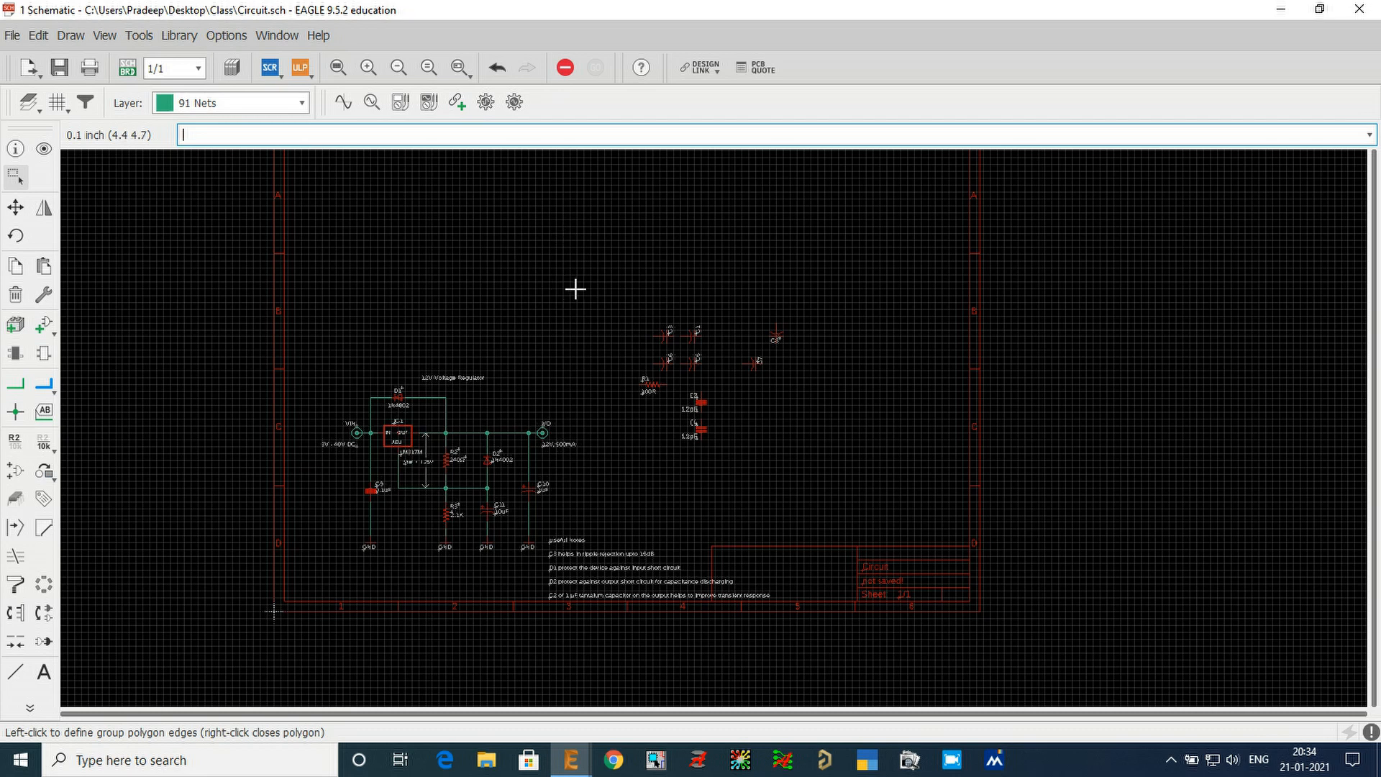
- Start adding a part and search the component libraries for "inductor"
{"action": "left_click", "coordinate": [43, 331]}
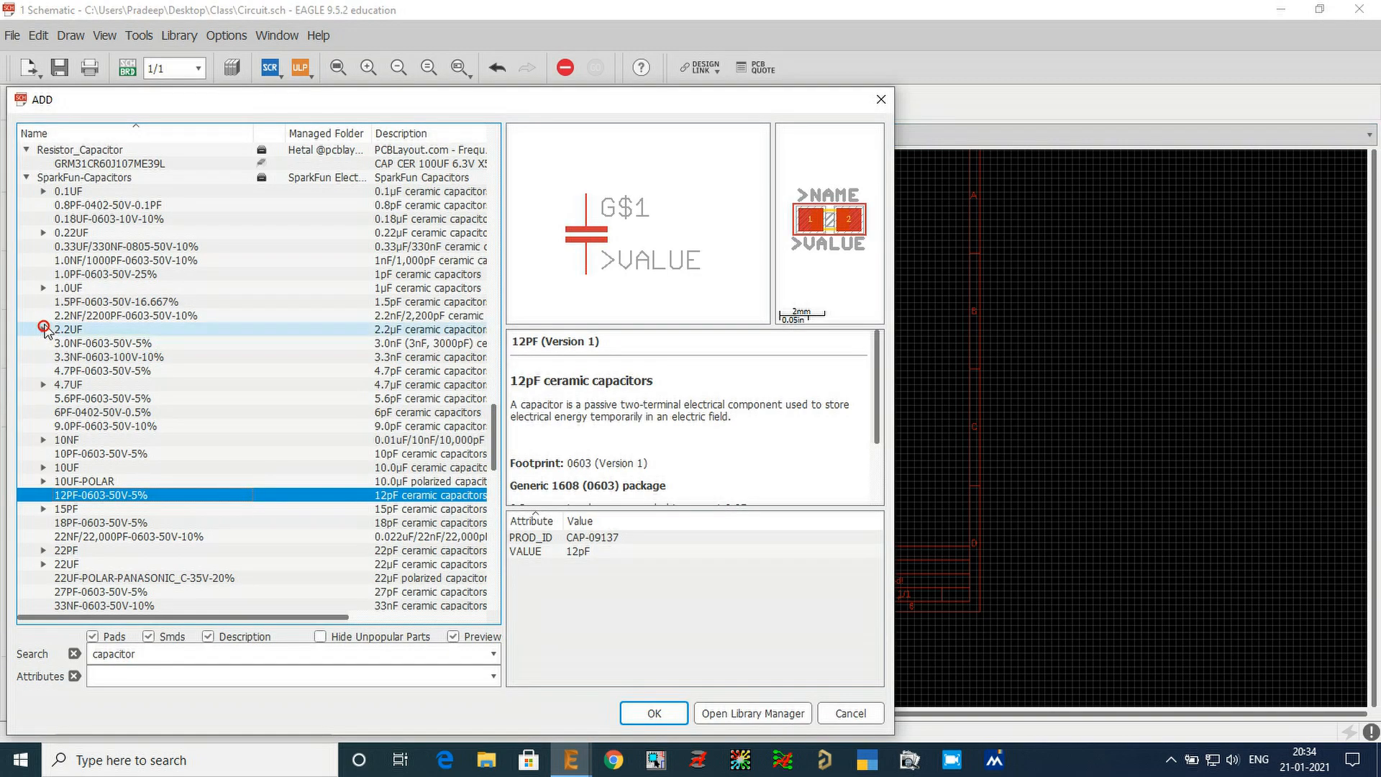
{"action": "scroll", "coordinate": [309, 344], "scroll_direction": "down", "scroll_amount": 10}
{"action": "scroll", "coordinate": [309, 326], "scroll_direction": "up", "scroll_amount": 15}
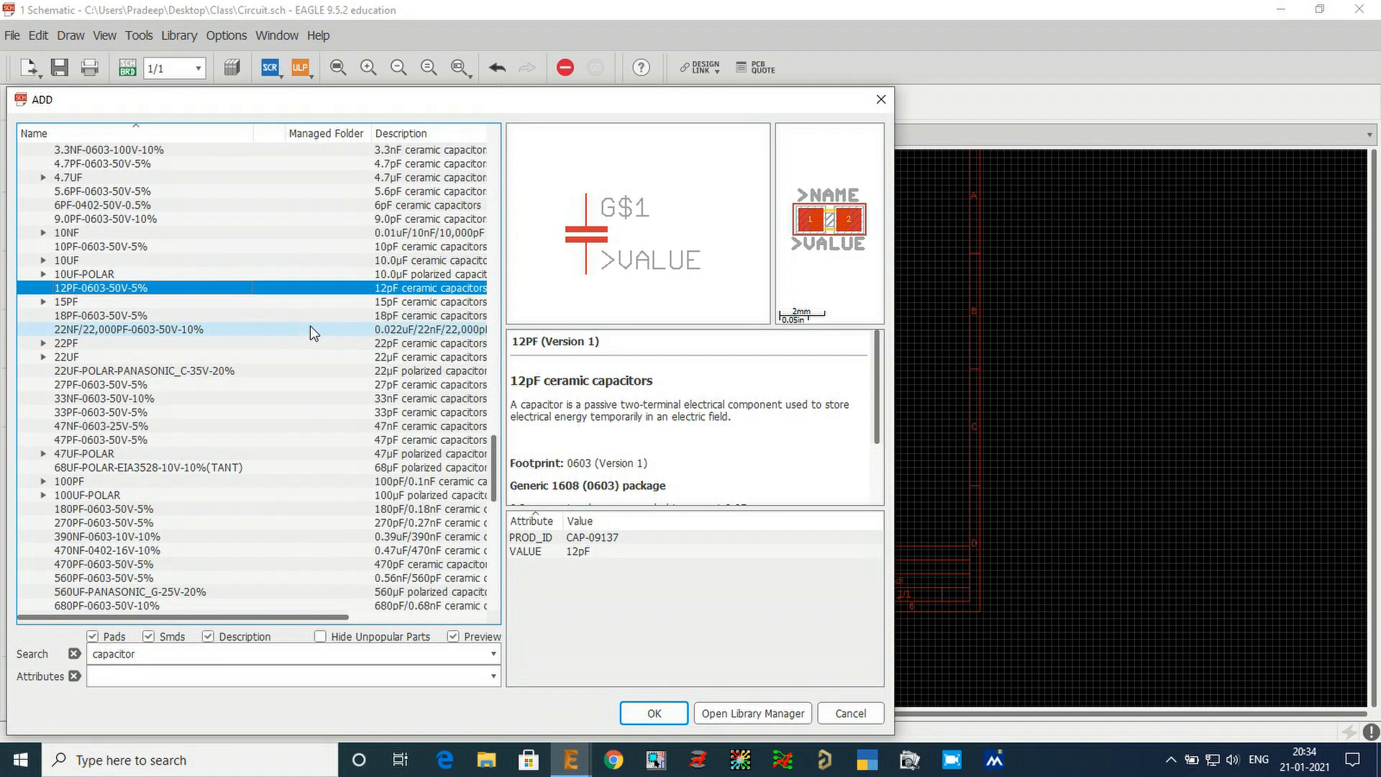
{"action": "double_click", "coordinate": [166, 655]}
{"action": "type", "text": "inductor"}
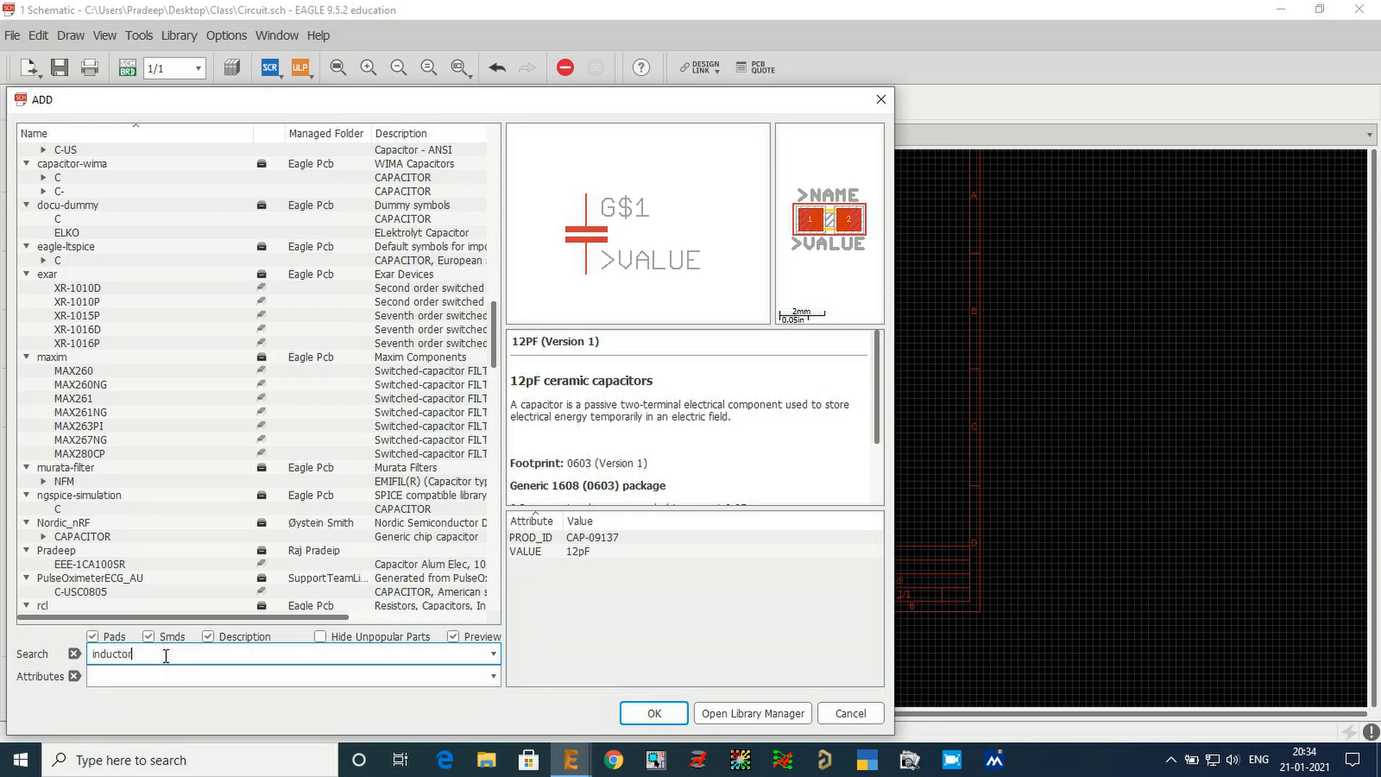
{"action": "key", "text": "Return"}
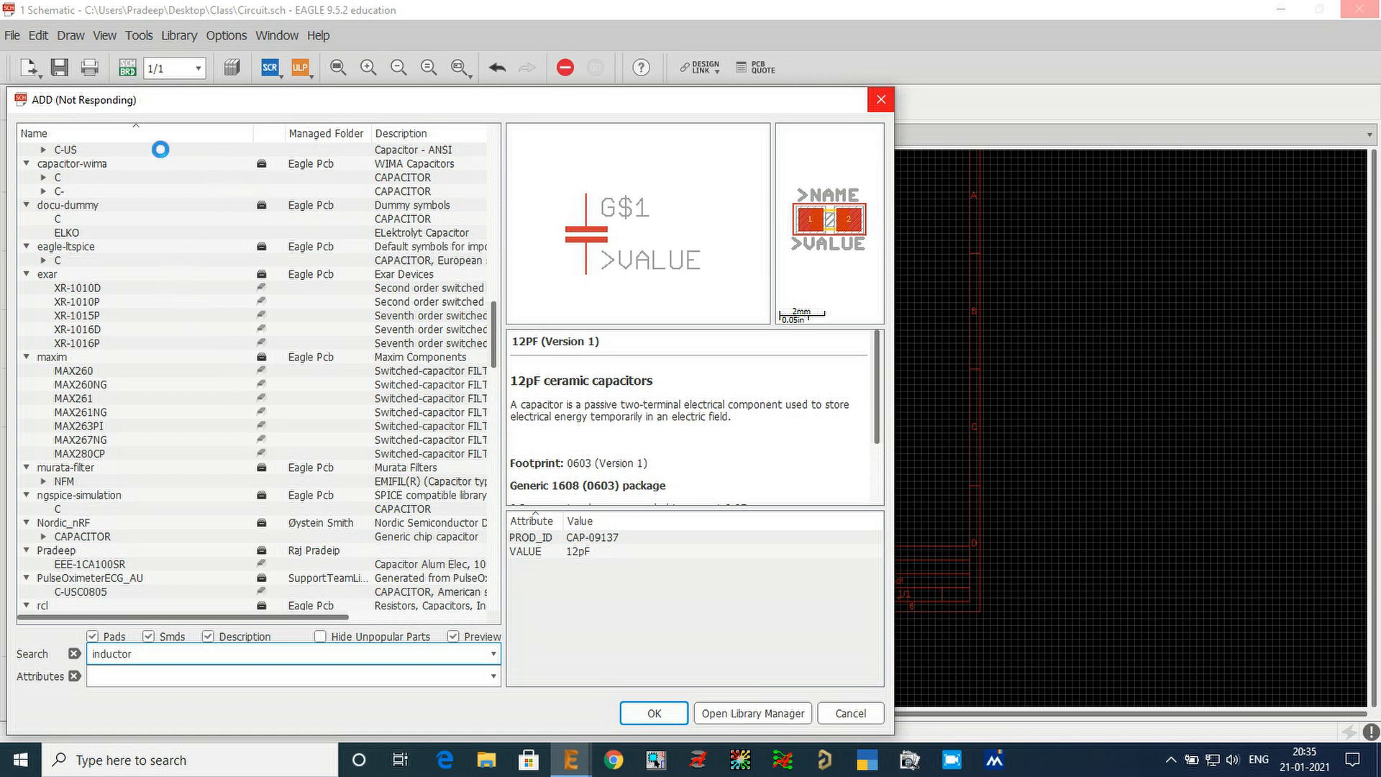
- Place one INDUCTOR with the L0603 footprint from the BeagleBone_Blue_R3 library to the left of the C3 and C6 capacitors
{"action": "left_click", "coordinate": [55, 207]}
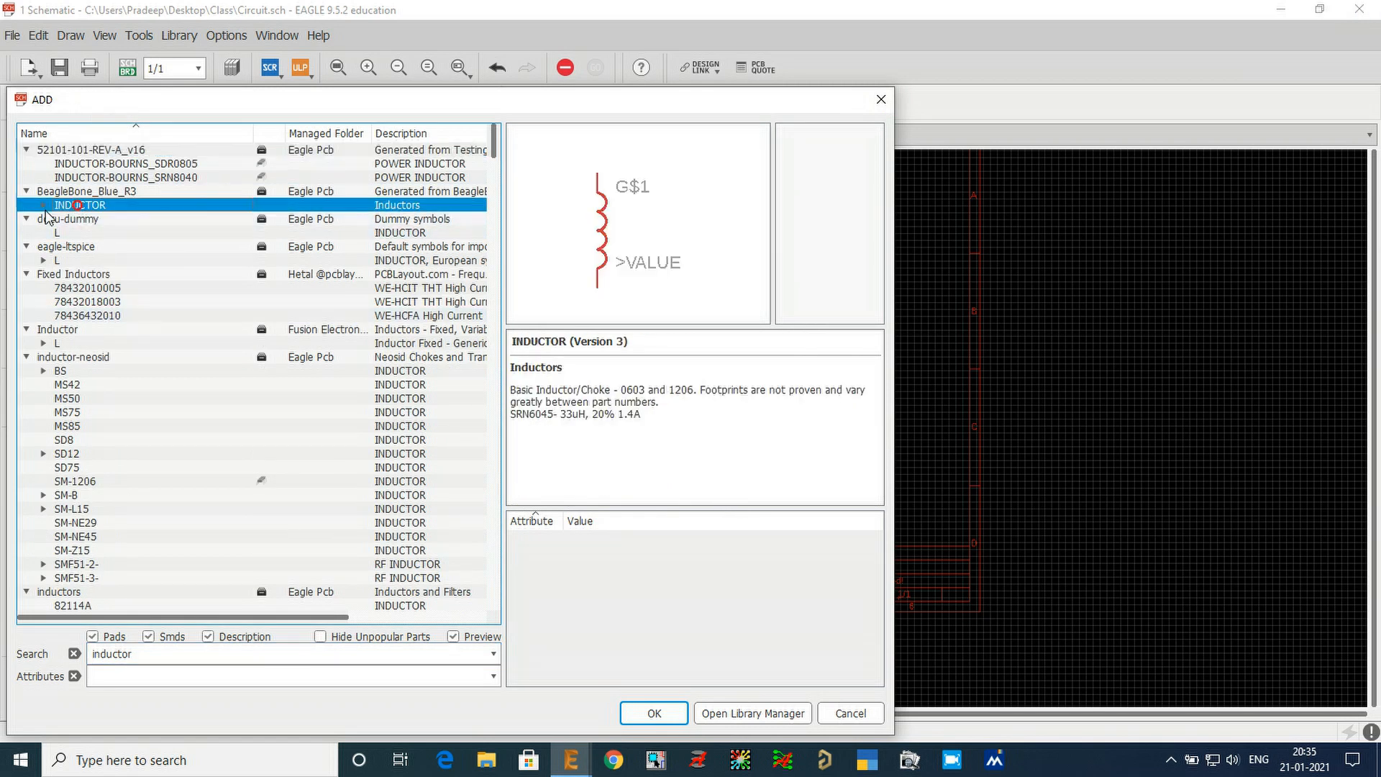
{"action": "left_click", "coordinate": [43, 206]}
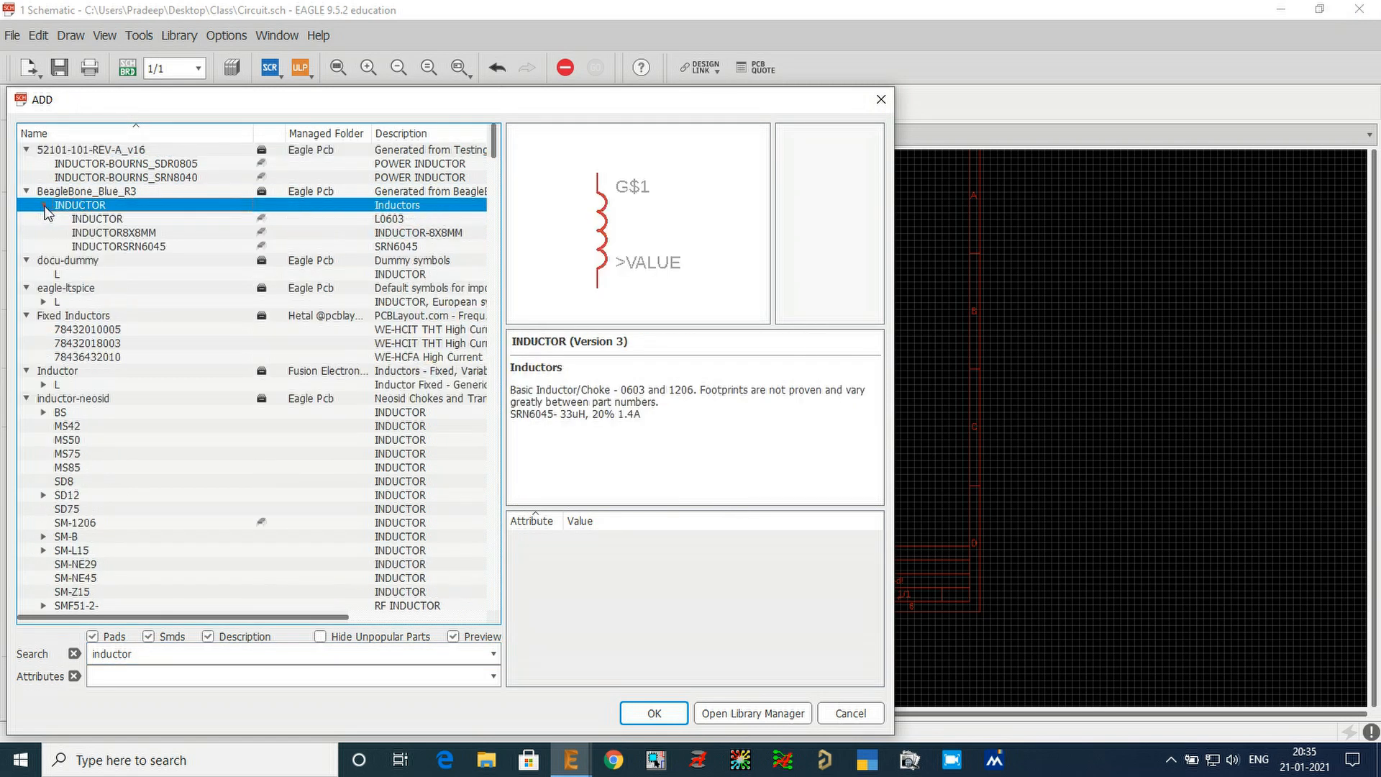
{"action": "left_click", "coordinate": [100, 220]}
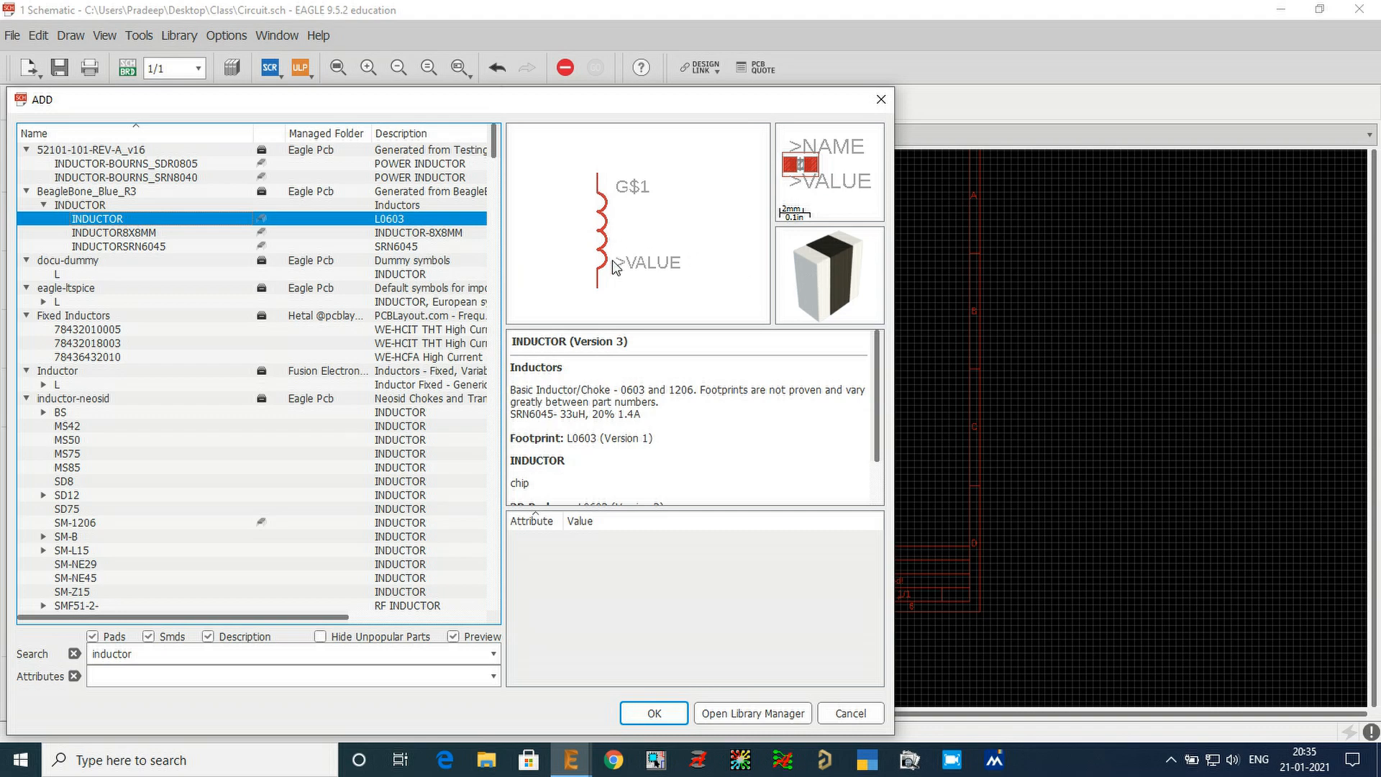
{"action": "left_click", "coordinate": [653, 712]}
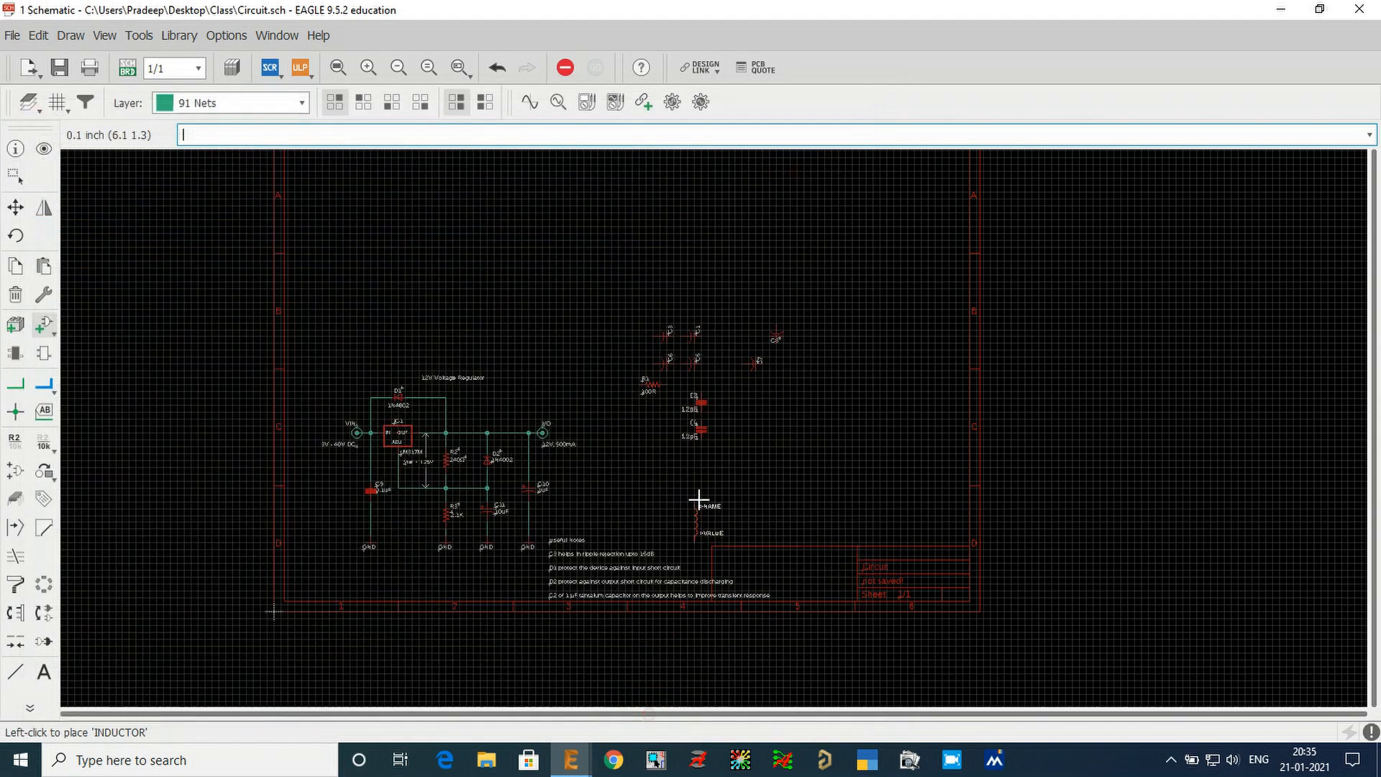
{"action": "scroll", "coordinate": [569, 353], "scroll_direction": "up", "scroll_amount": 4}
{"action": "scroll", "coordinate": [579, 350], "scroll_direction": "up", "scroll_amount": 2}
{"action": "left_click", "coordinate": [581, 353]}
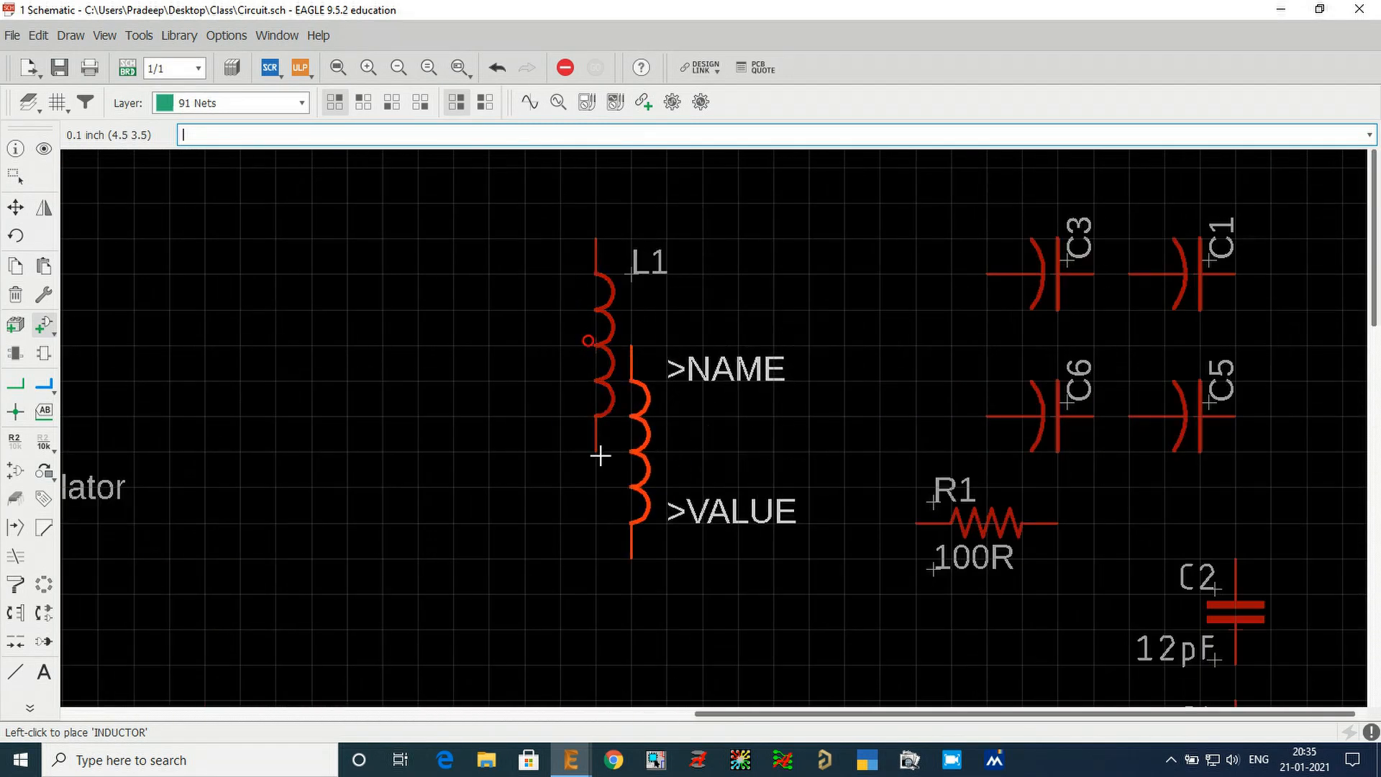
{"action": "key", "text": "Escape"}
{"action": "key", "text": "Escape"}
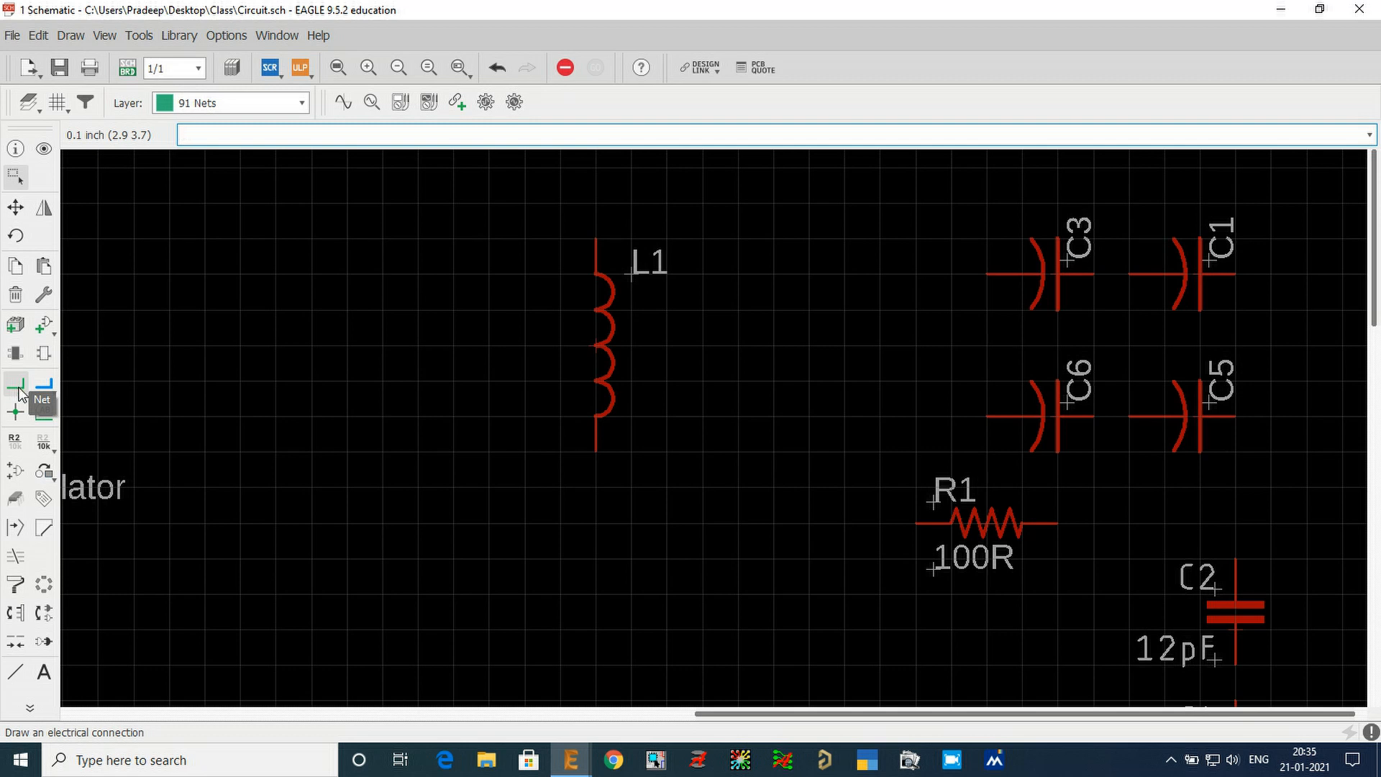
- Move capacitor C3 up and to the left, rotating it to vertical with its straight plate on top
{"action": "left_click", "coordinate": [17, 388]}
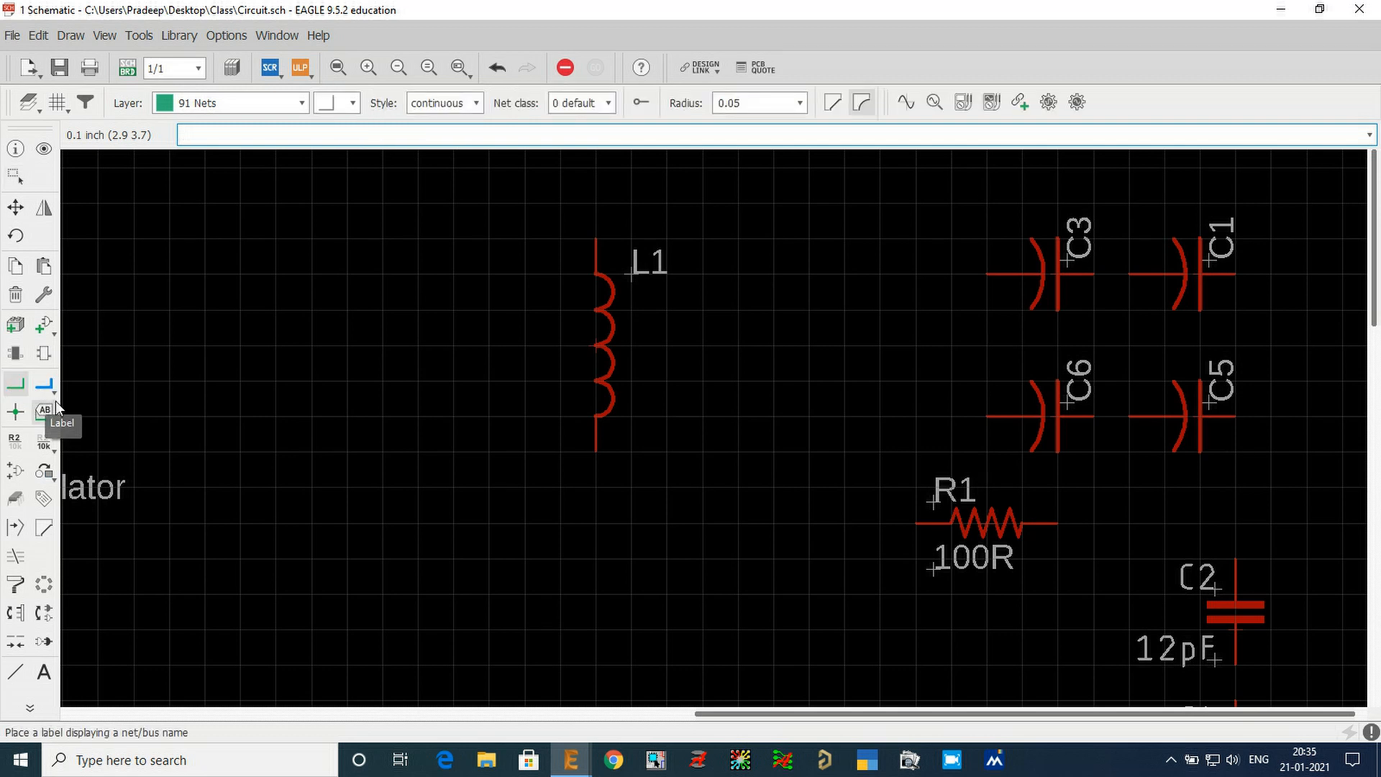
{"action": "left_click", "coordinate": [15, 207]}
{"action": "scroll", "coordinate": [309, 434], "scroll_direction": "down", "scroll_amount": 3}
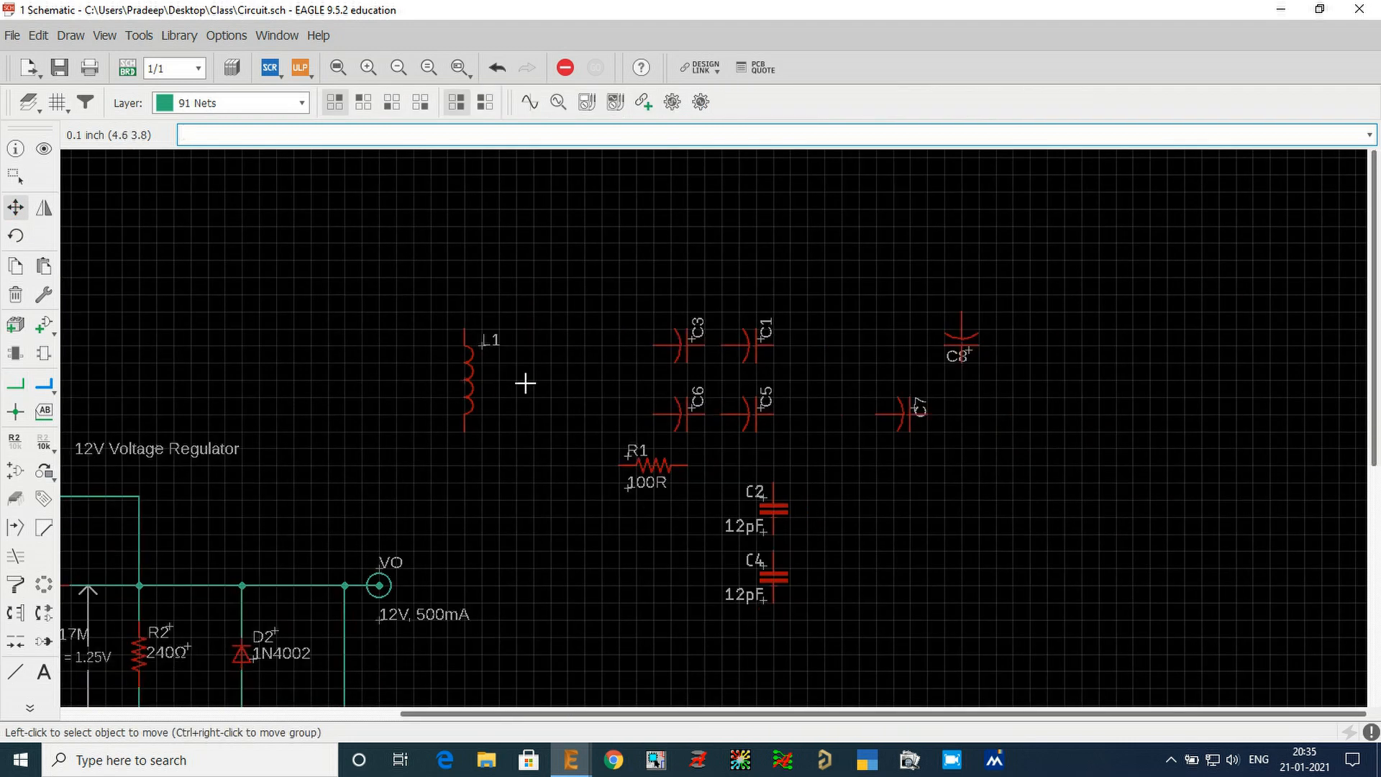
{"action": "scroll", "coordinate": [714, 293], "scroll_direction": "up", "scroll_amount": 2}
{"action": "left_click", "coordinate": [672, 372]}
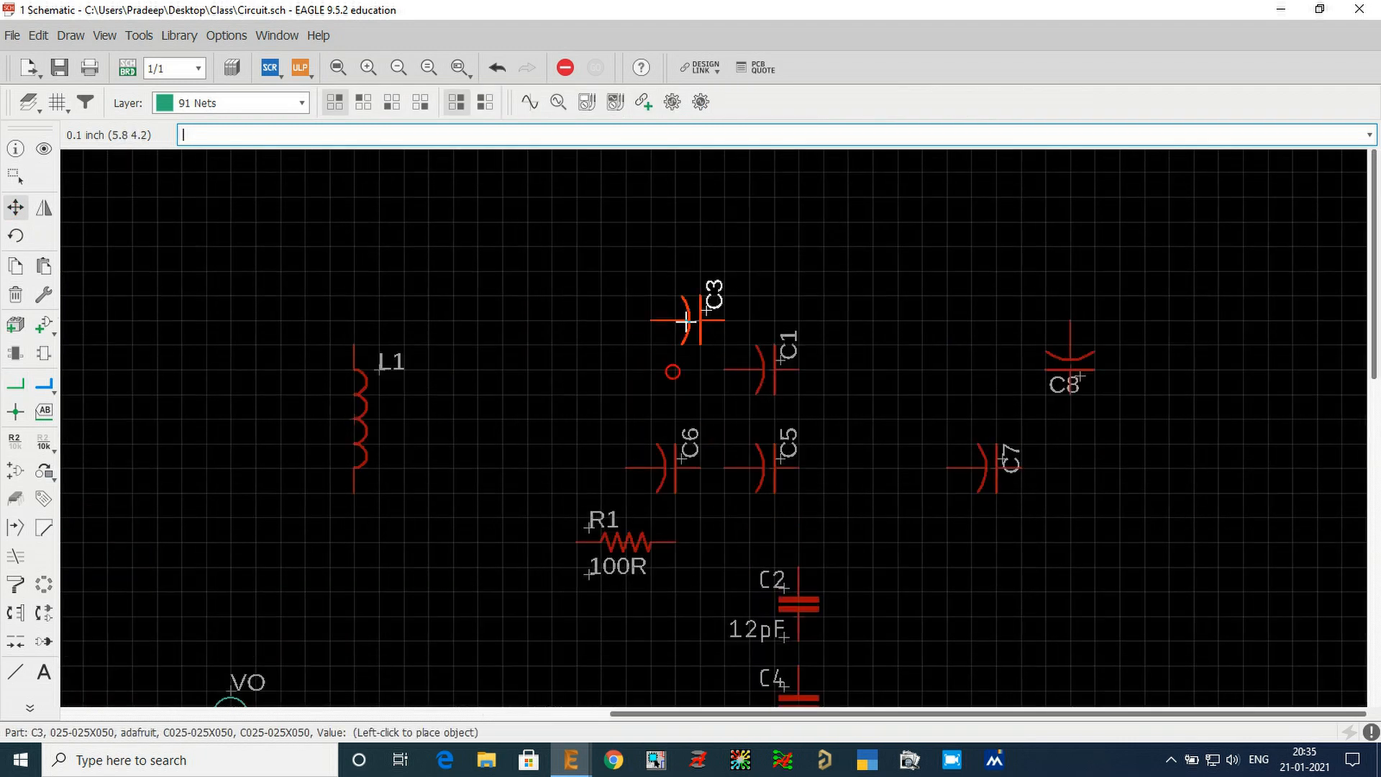
{"action": "right_click", "coordinate": [561, 252]}
{"action": "left_click", "coordinate": [551, 226]}
- Move capacitor C1 up beside C3, rotating it to vertical with its straight plate on top
{"action": "left_click", "coordinate": [771, 366]}
{"action": "right_click", "coordinate": [790, 251]}
{"action": "left_click", "coordinate": [786, 352]}
{"action": "key", "text": "Escape"}
{"action": "left_click", "coordinate": [769, 367]}
{"action": "left_click", "coordinate": [769, 367]}
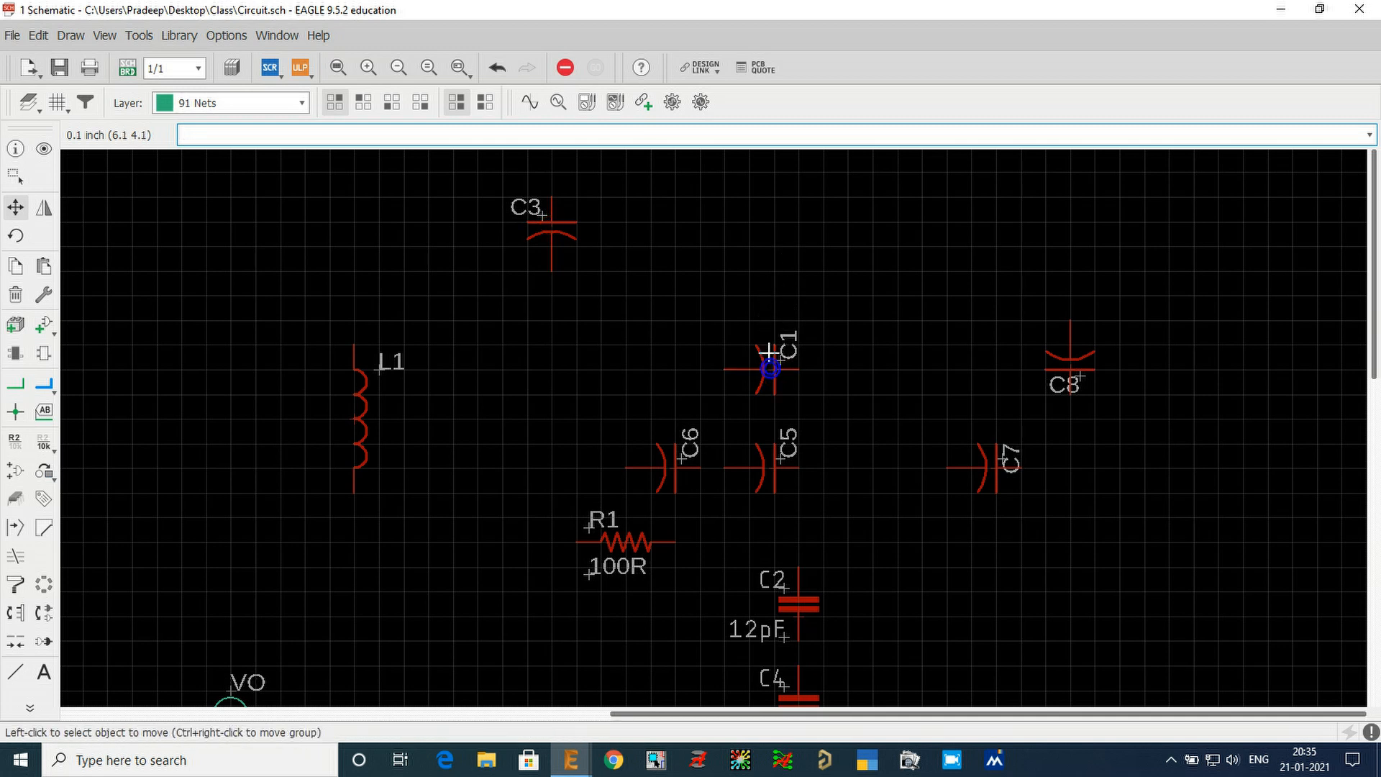
{"action": "left_click", "coordinate": [766, 367]}
{"action": "right_click", "coordinate": [683, 224]}
{"action": "left_click", "coordinate": [667, 215]}
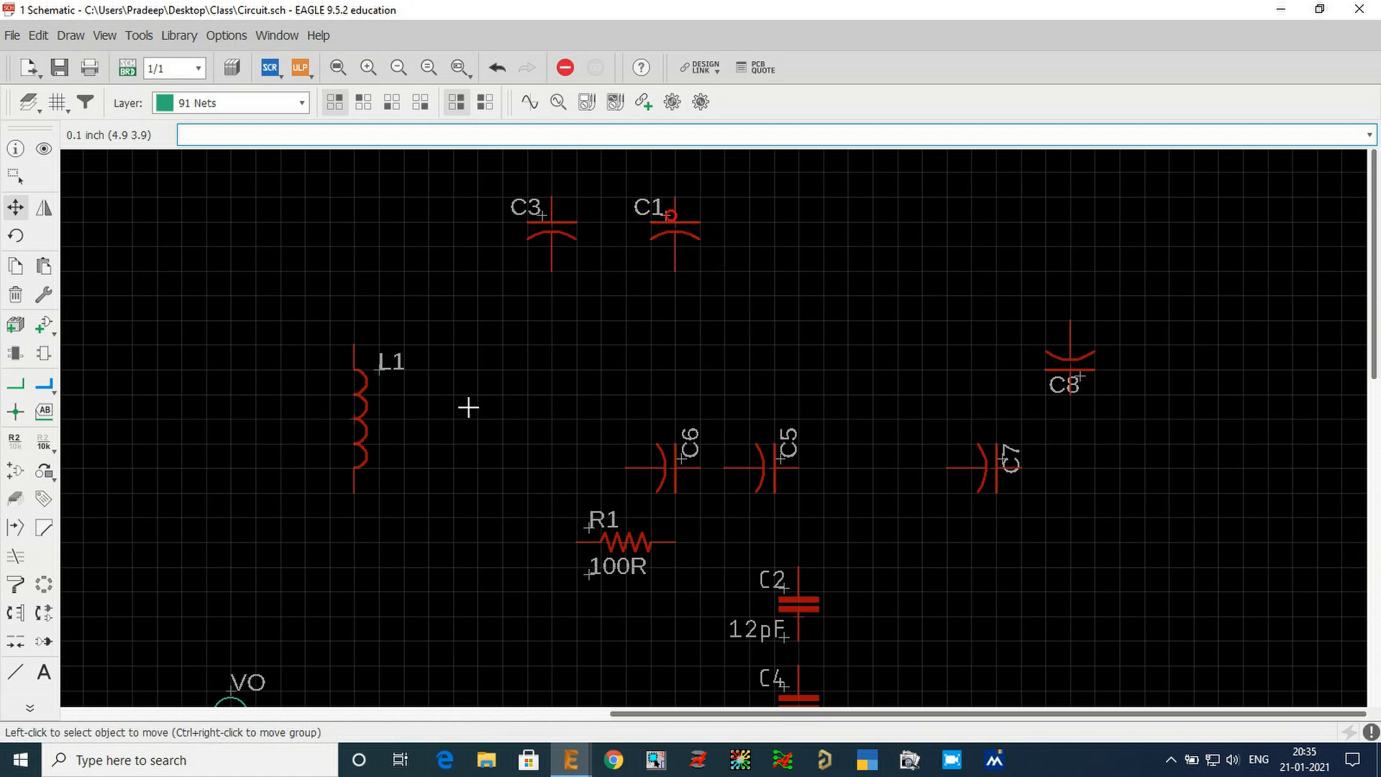
- Move capacitor C6 directly below C3, rotating it to vertical with its straight plate on top
{"action": "left_click", "coordinate": [677, 471]}
{"action": "right_click", "coordinate": [576, 375]}
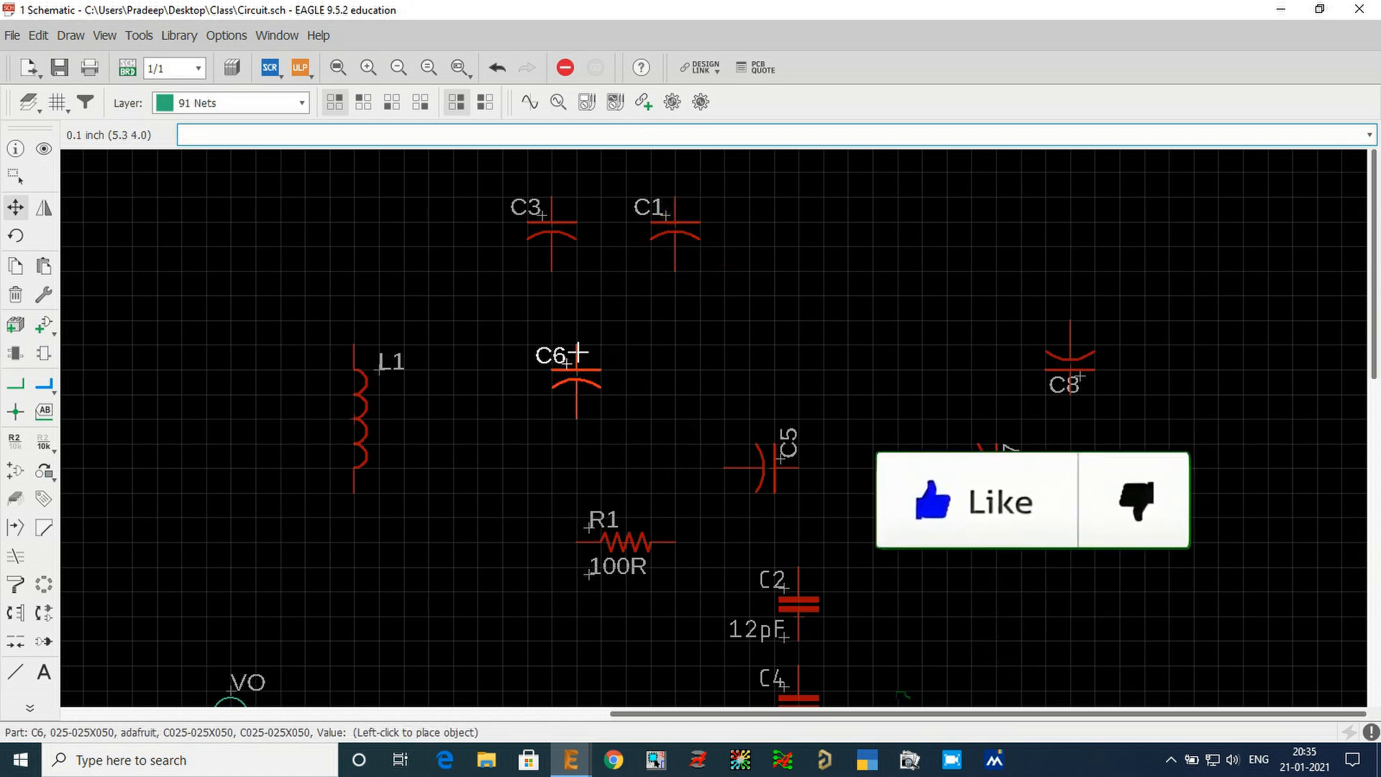
{"action": "left_click", "coordinate": [551, 381]}
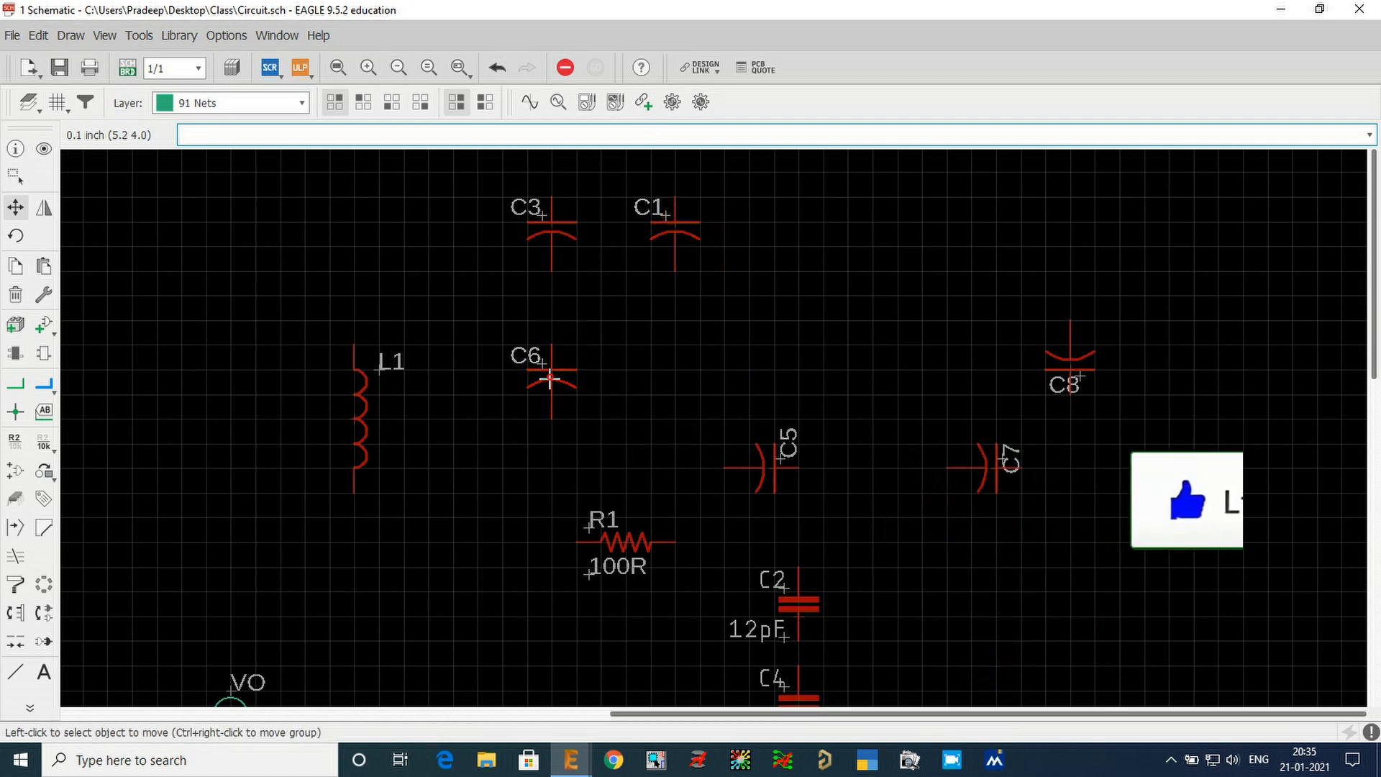
- Draw a net from C1's upper pin up, across and down to C3's upper pin
{"action": "left_click", "coordinate": [16, 386]}
{"action": "scroll", "coordinate": [682, 170], "scroll_direction": "up", "scroll_amount": 3}
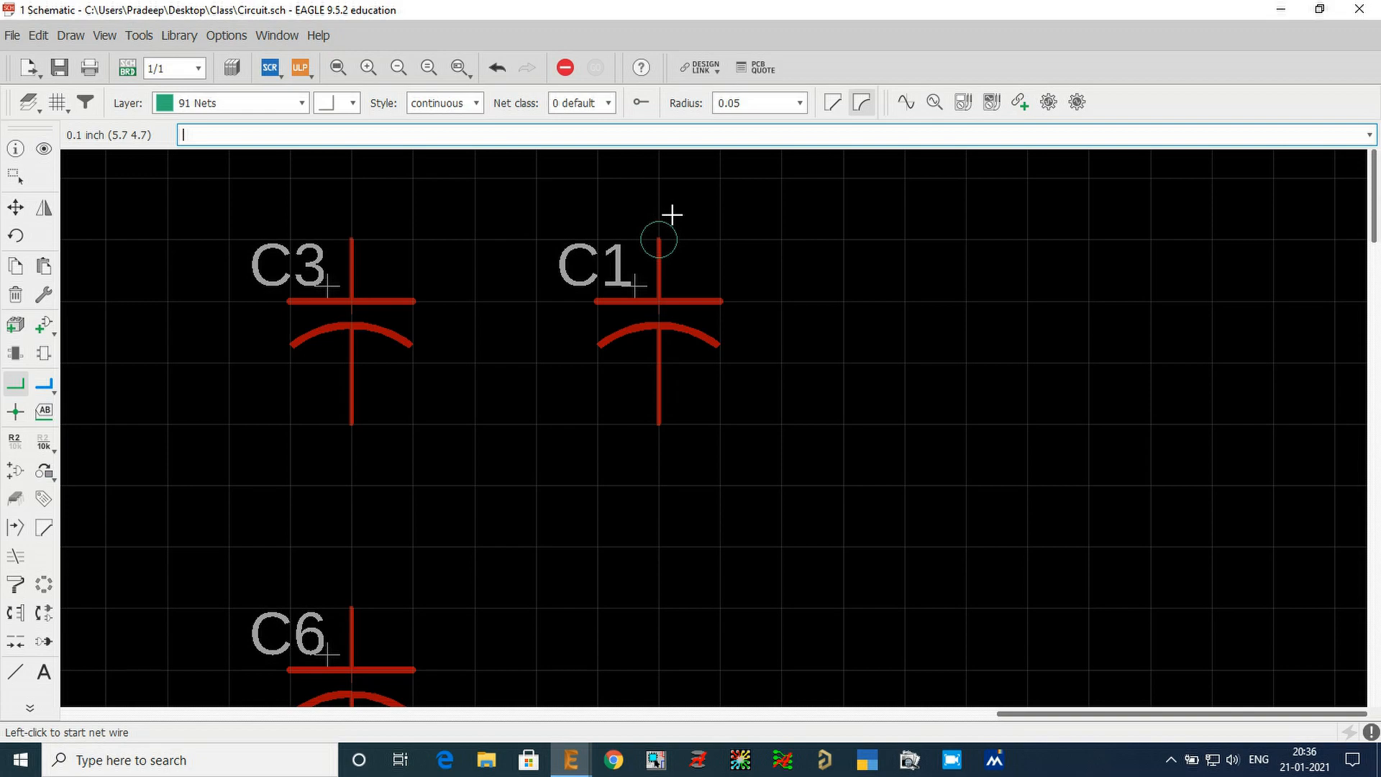
{"action": "scroll", "coordinate": [668, 214], "scroll_direction": "down", "scroll_amount": 3}
{"action": "scroll", "coordinate": [684, 249], "scroll_direction": "up", "scroll_amount": 5}
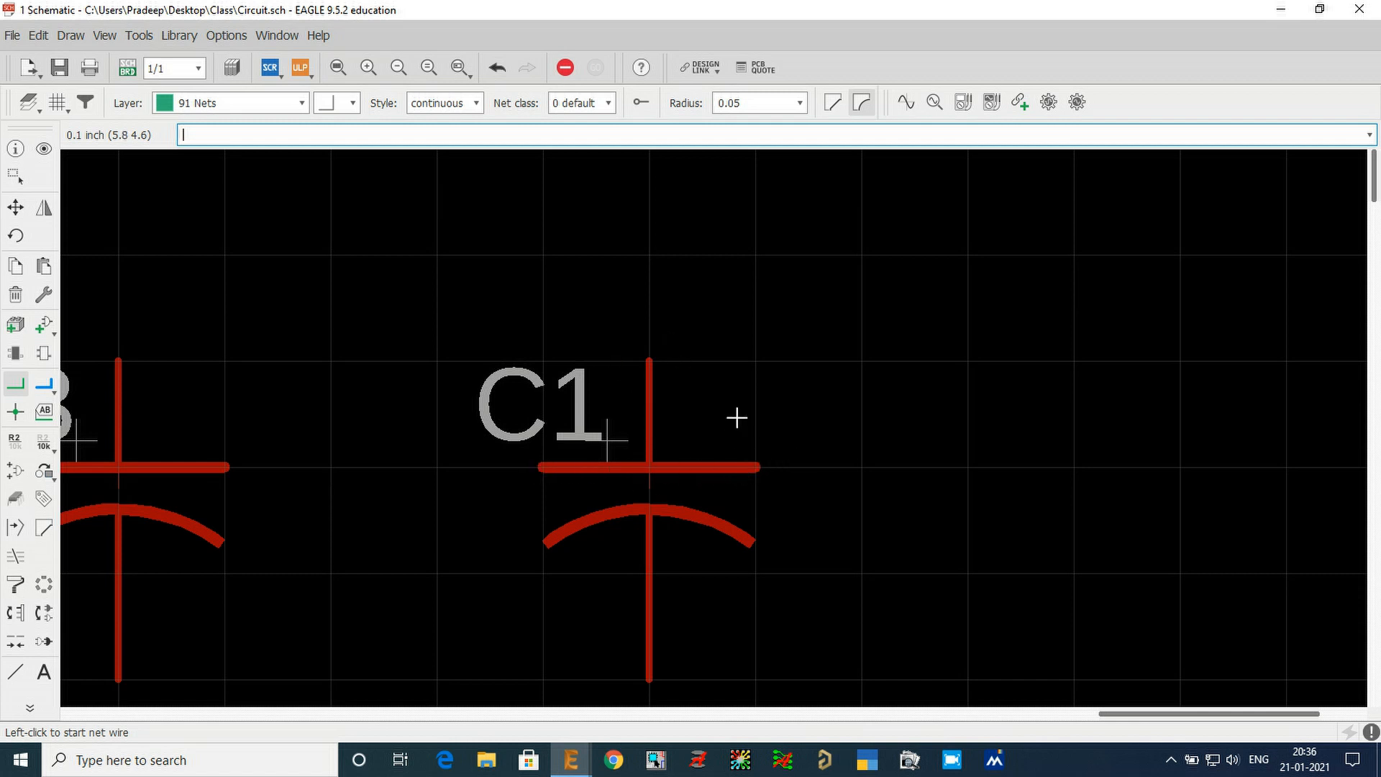
{"action": "left_click", "coordinate": [668, 358]}
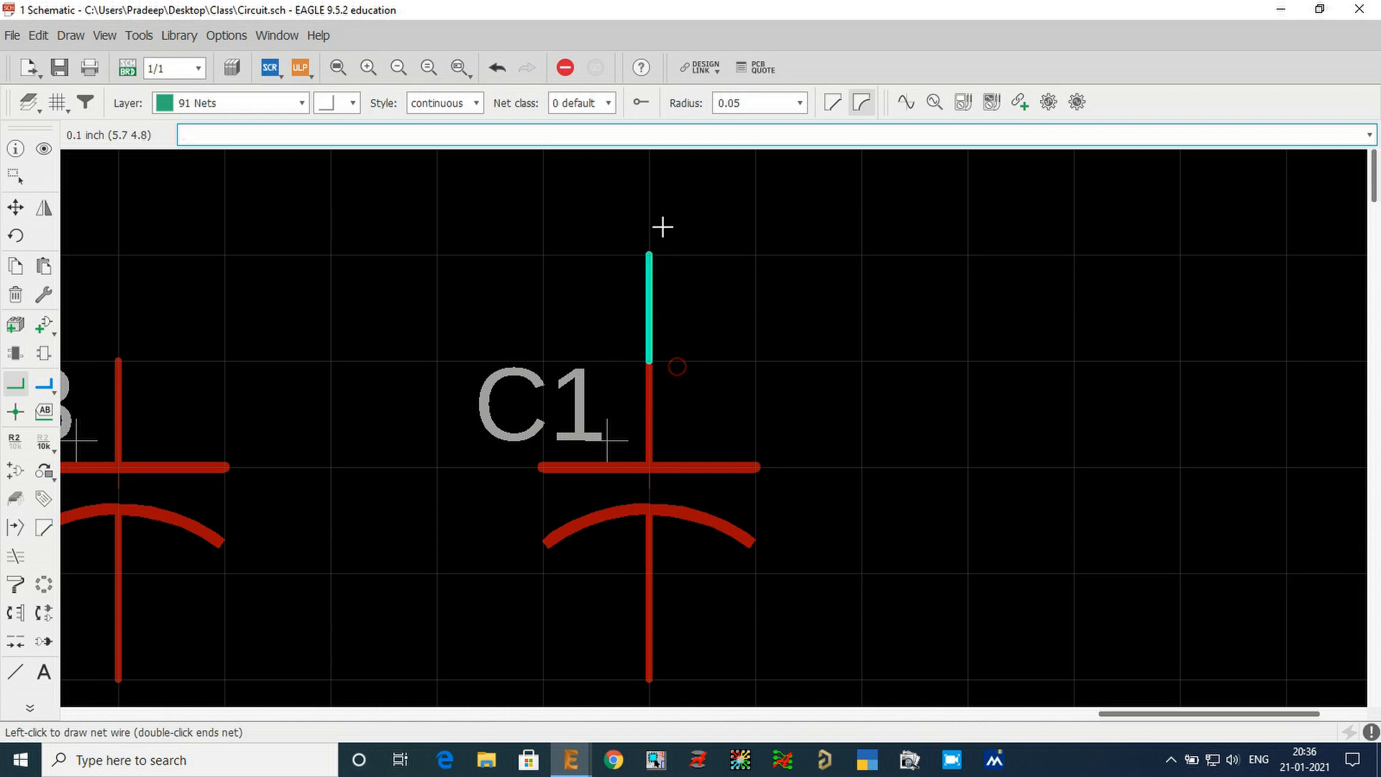
{"action": "scroll", "coordinate": [662, 423], "scroll_direction": "down", "scroll_amount": 3}
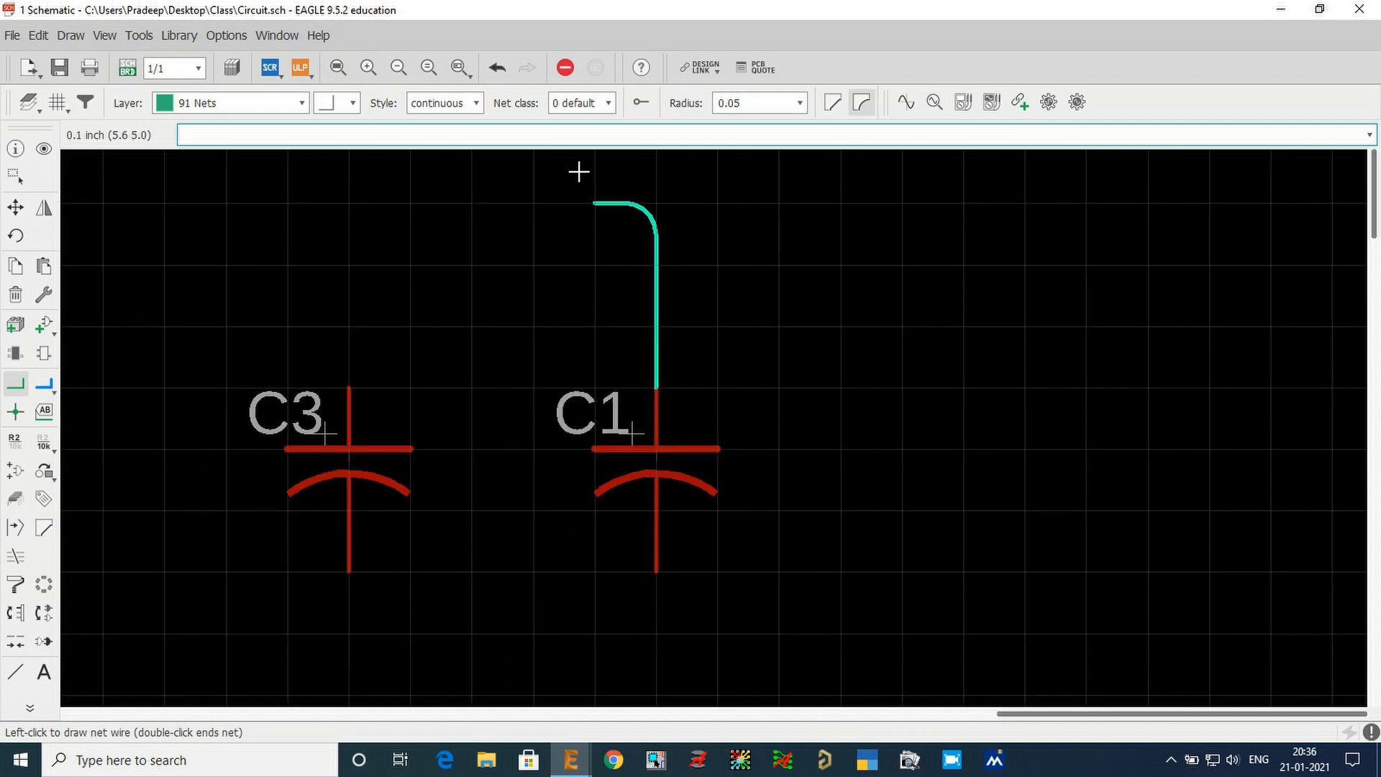
{"action": "left_click", "coordinate": [657, 213]}
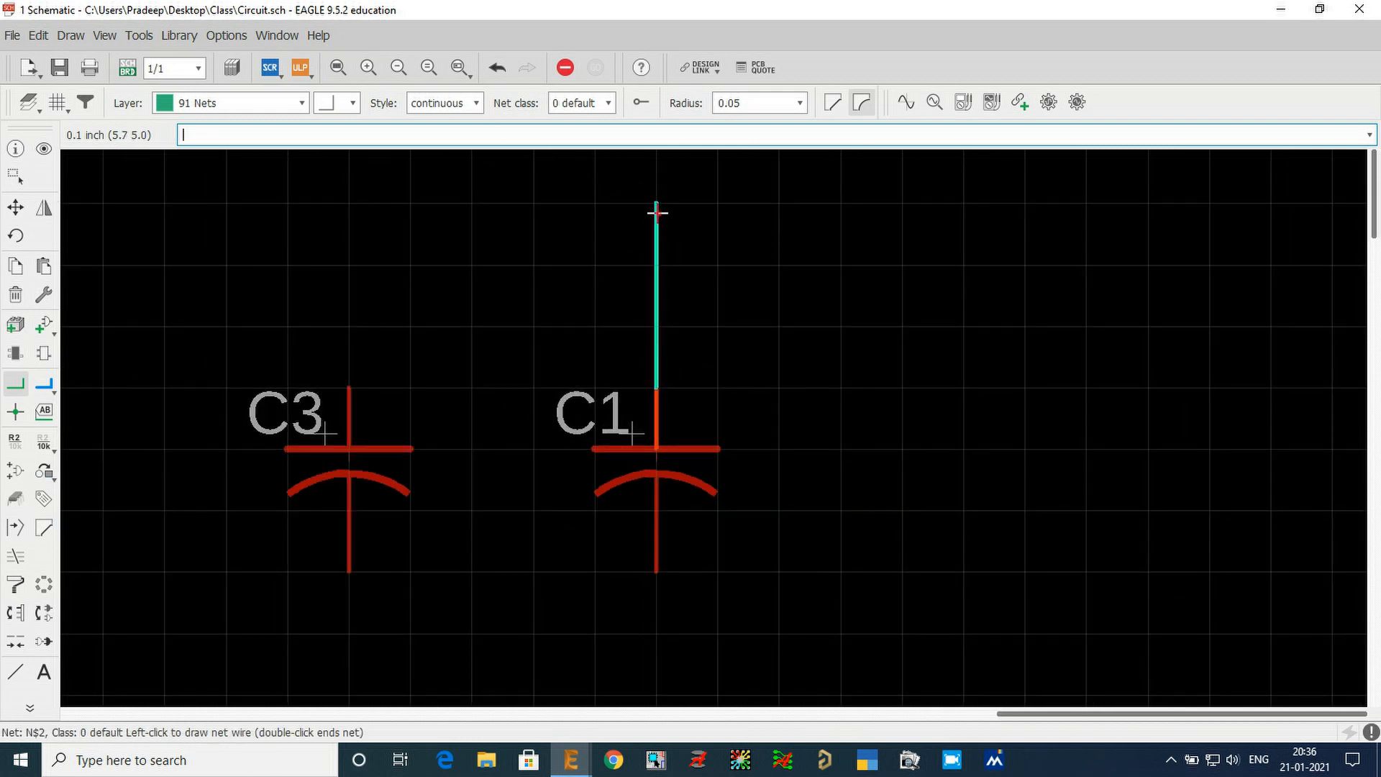
{"action": "left_click", "coordinate": [358, 213]}
{"action": "left_click", "coordinate": [353, 368]}
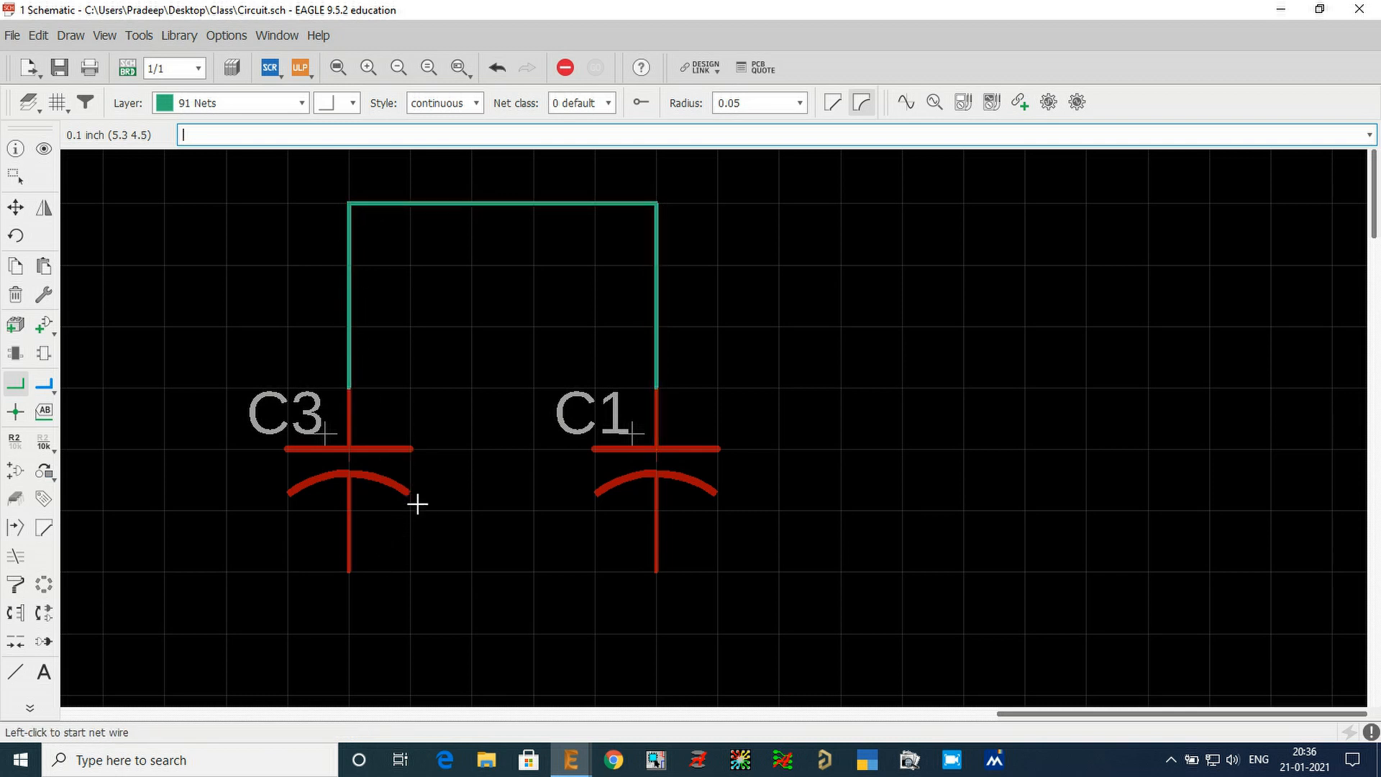
- Wire C3's lower pin straight down to C6's upper pin, and C1's lower pin down and across to C5's left pin
{"action": "left_click", "coordinate": [348, 573]}
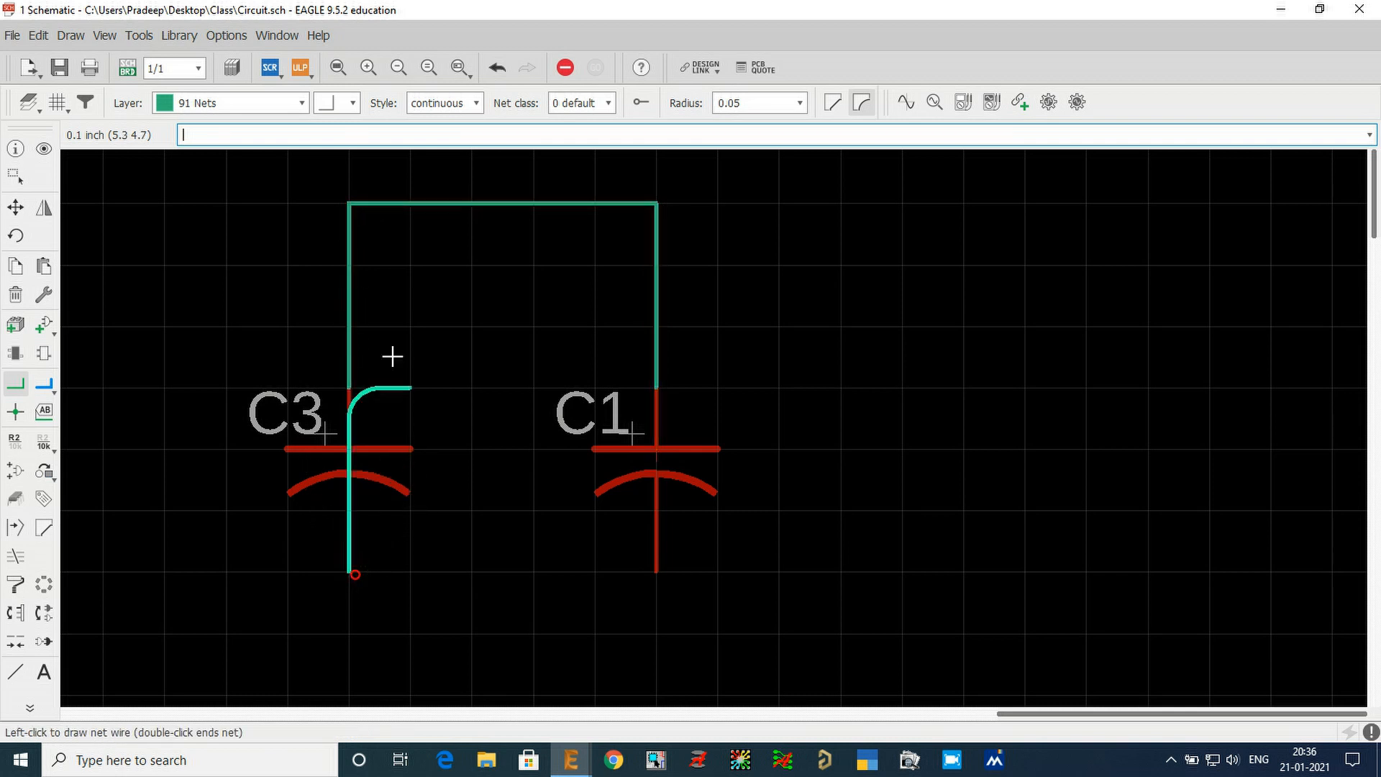
{"action": "scroll", "coordinate": [400, 299], "scroll_direction": "down", "scroll_amount": 3}
{"action": "left_click", "coordinate": [378, 517]}
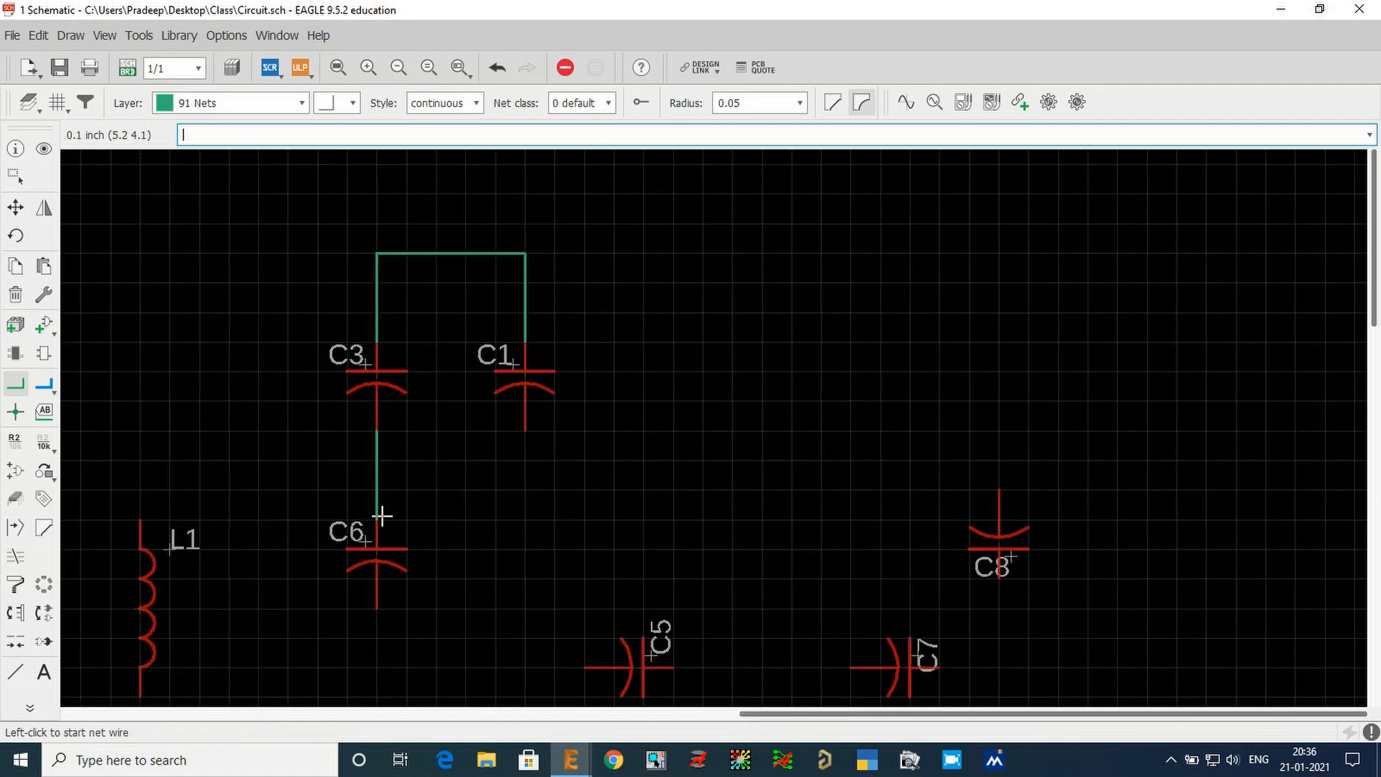
{"action": "left_click", "coordinate": [518, 429]}
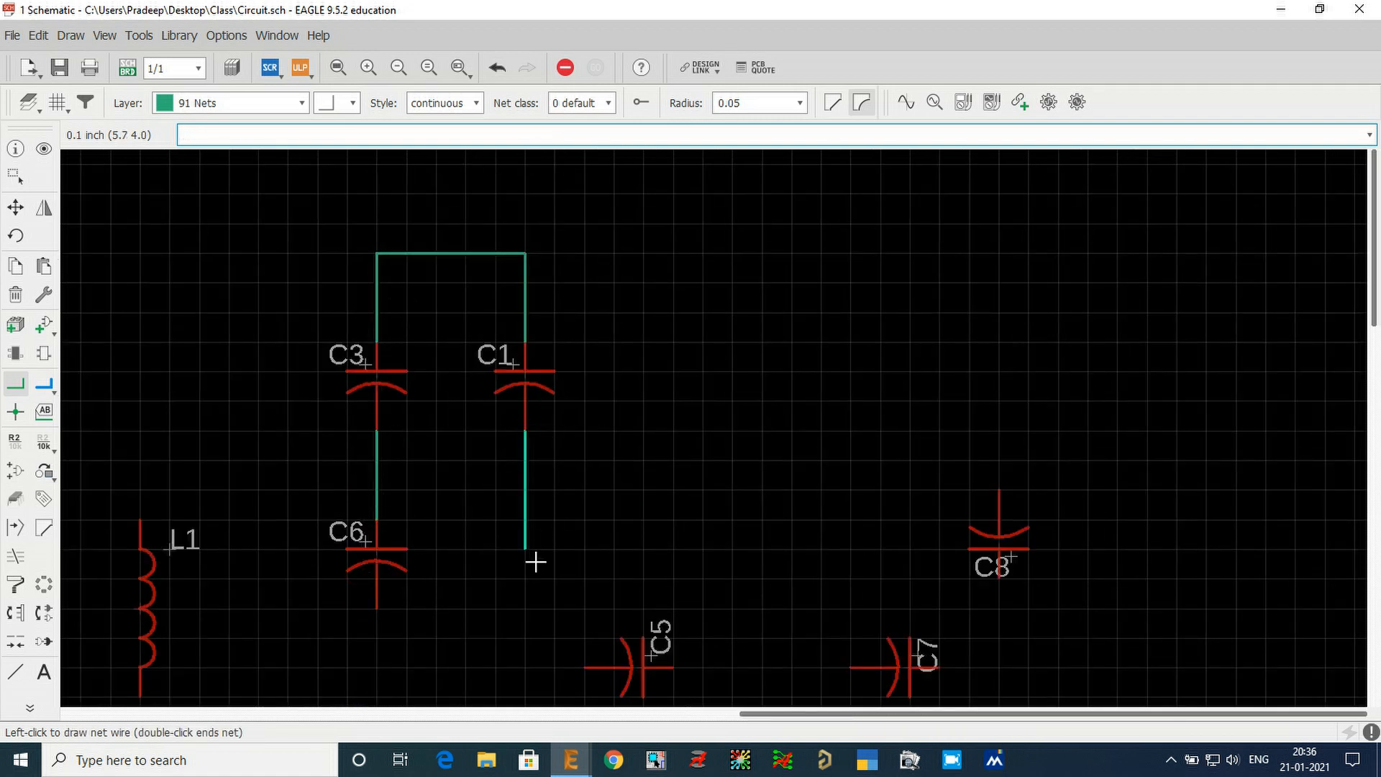
{"action": "left_click", "coordinate": [527, 668]}
{"action": "left_click", "coordinate": [581, 668]}
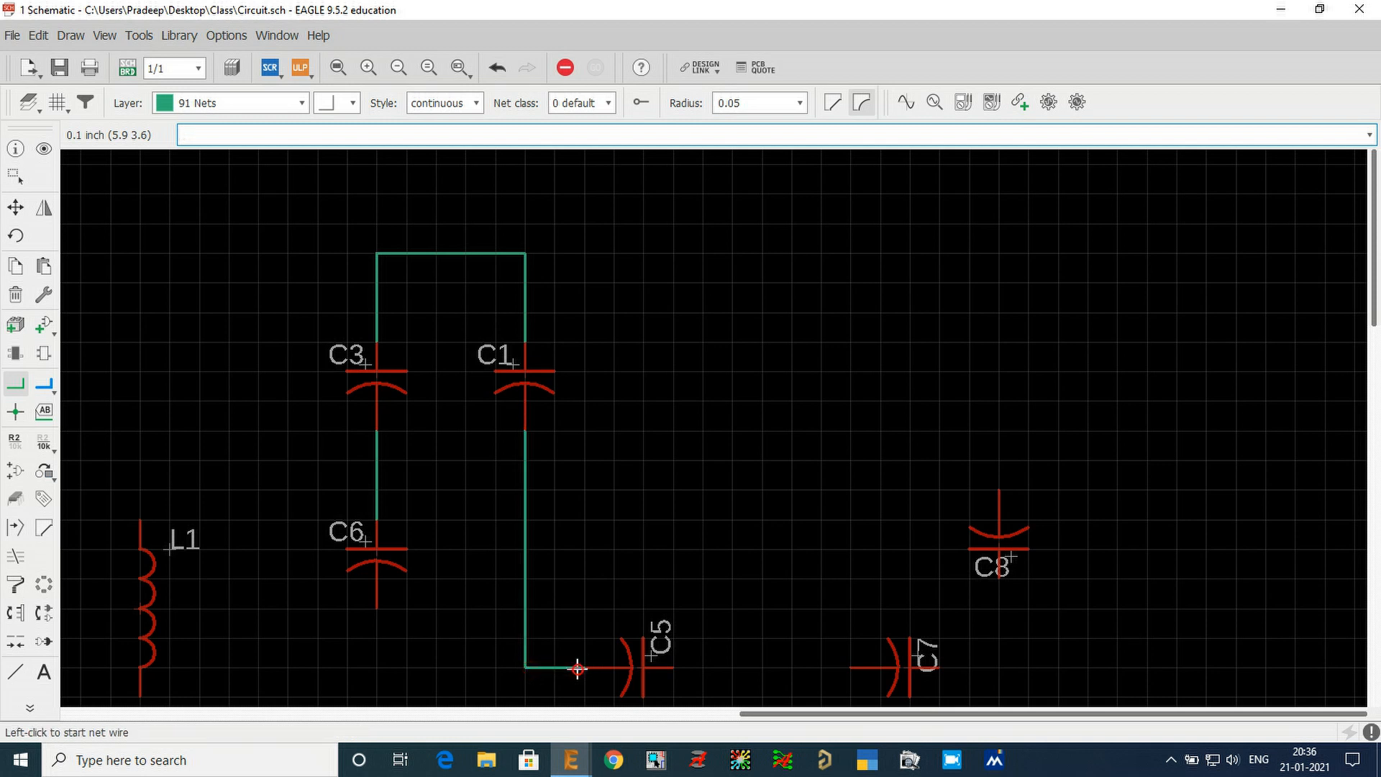
- Draw a net from L1's upper pin to C8's upper pin, crossing the C3–C6 and C1–C5 wires
{"action": "left_click", "coordinate": [22, 209]}
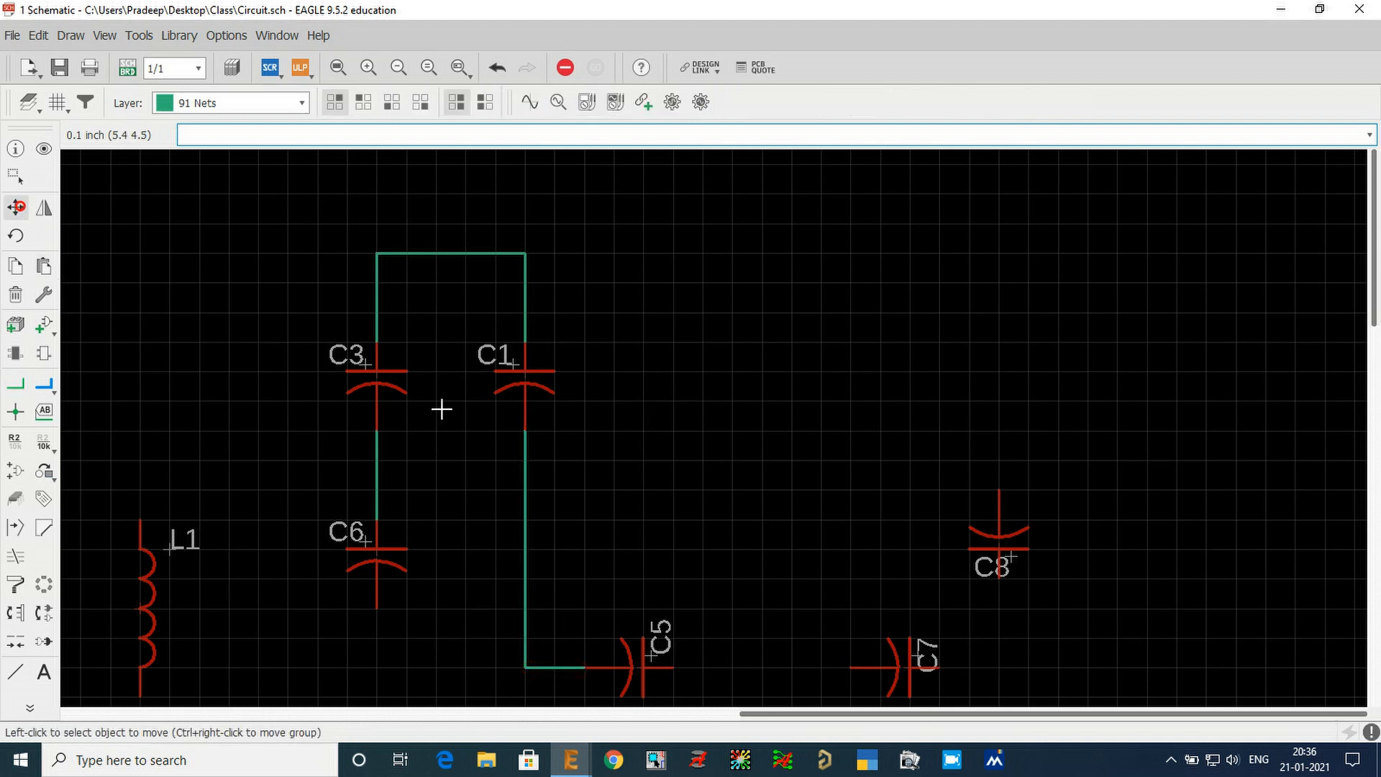
{"action": "scroll", "coordinate": [756, 281], "scroll_direction": "down", "scroll_amount": 1}
{"action": "scroll", "coordinate": [353, 384], "scroll_direction": "up", "scroll_amount": 1}
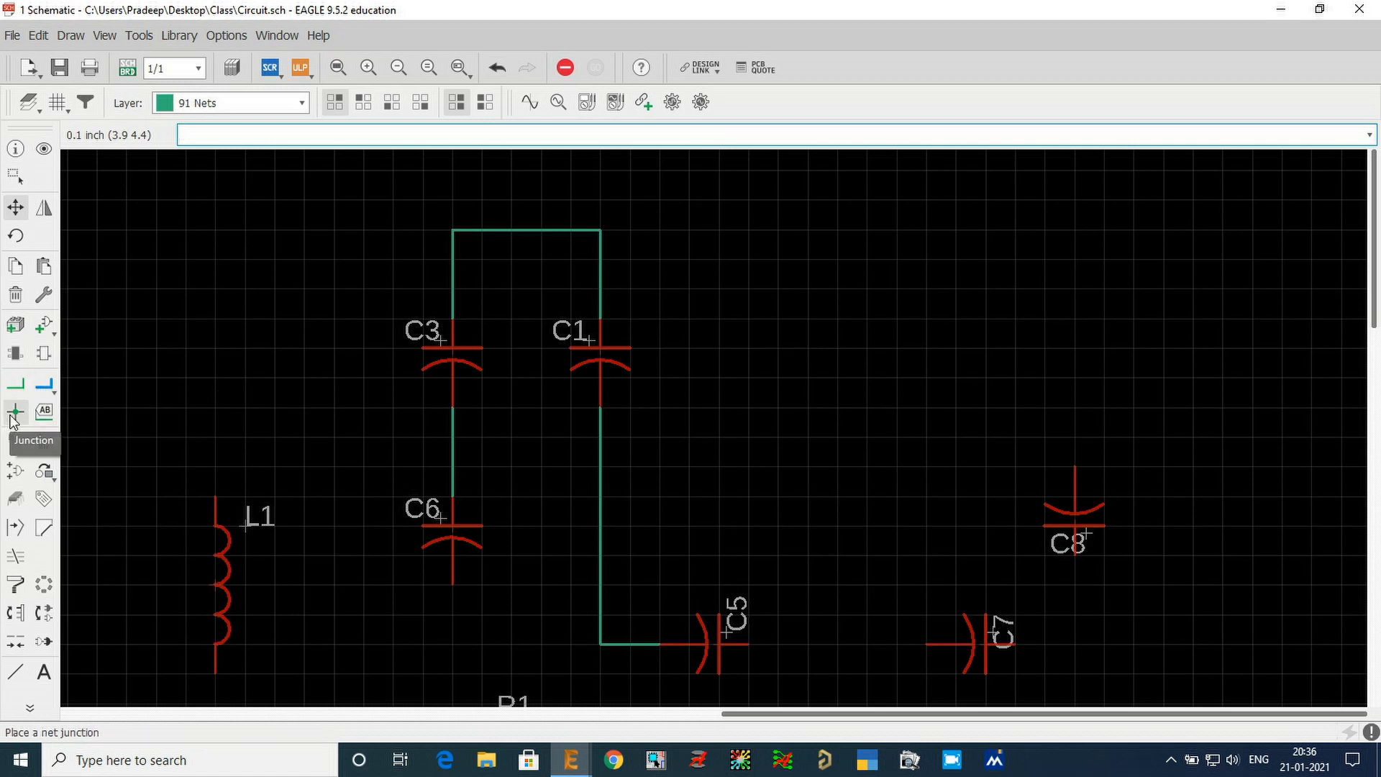
{"action": "left_click", "coordinate": [16, 383]}
{"action": "left_click", "coordinate": [215, 496]}
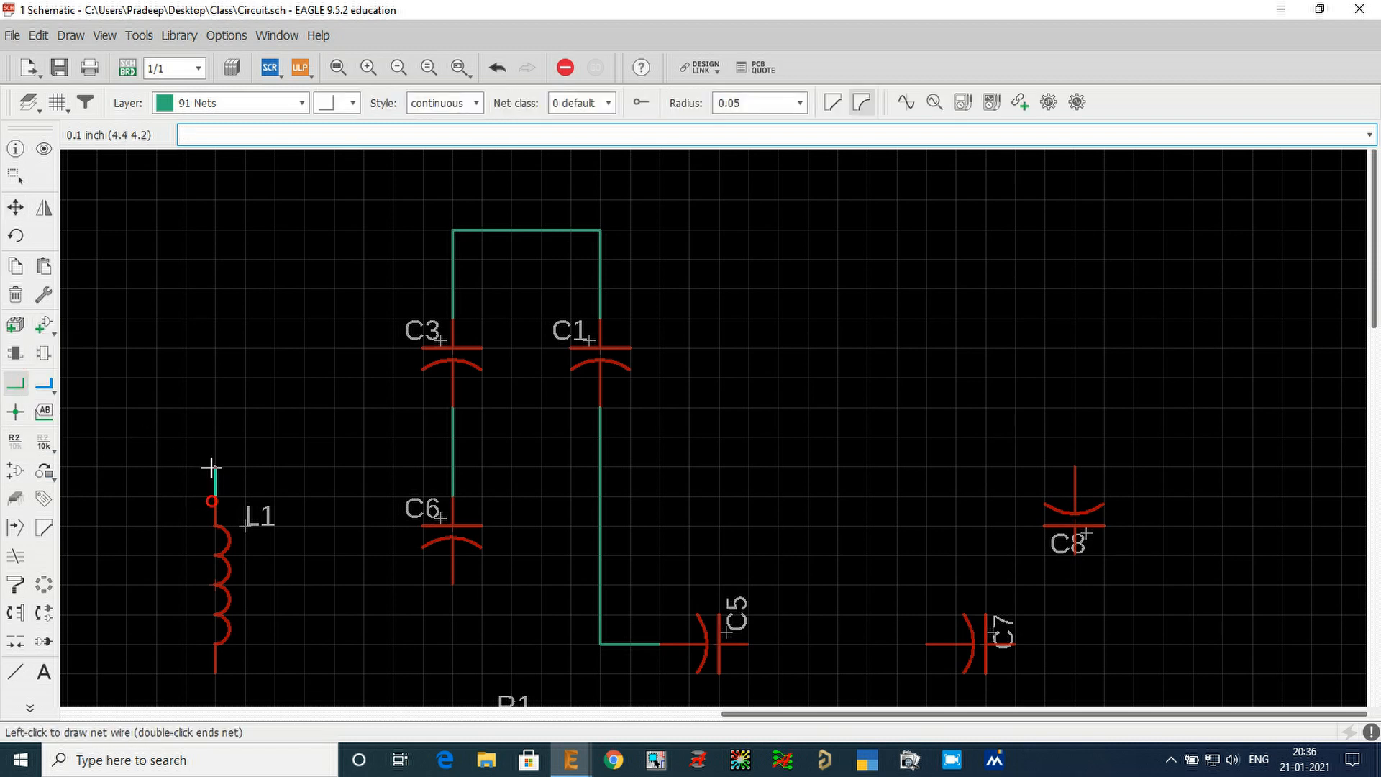
{"action": "left_click", "coordinate": [212, 464]}
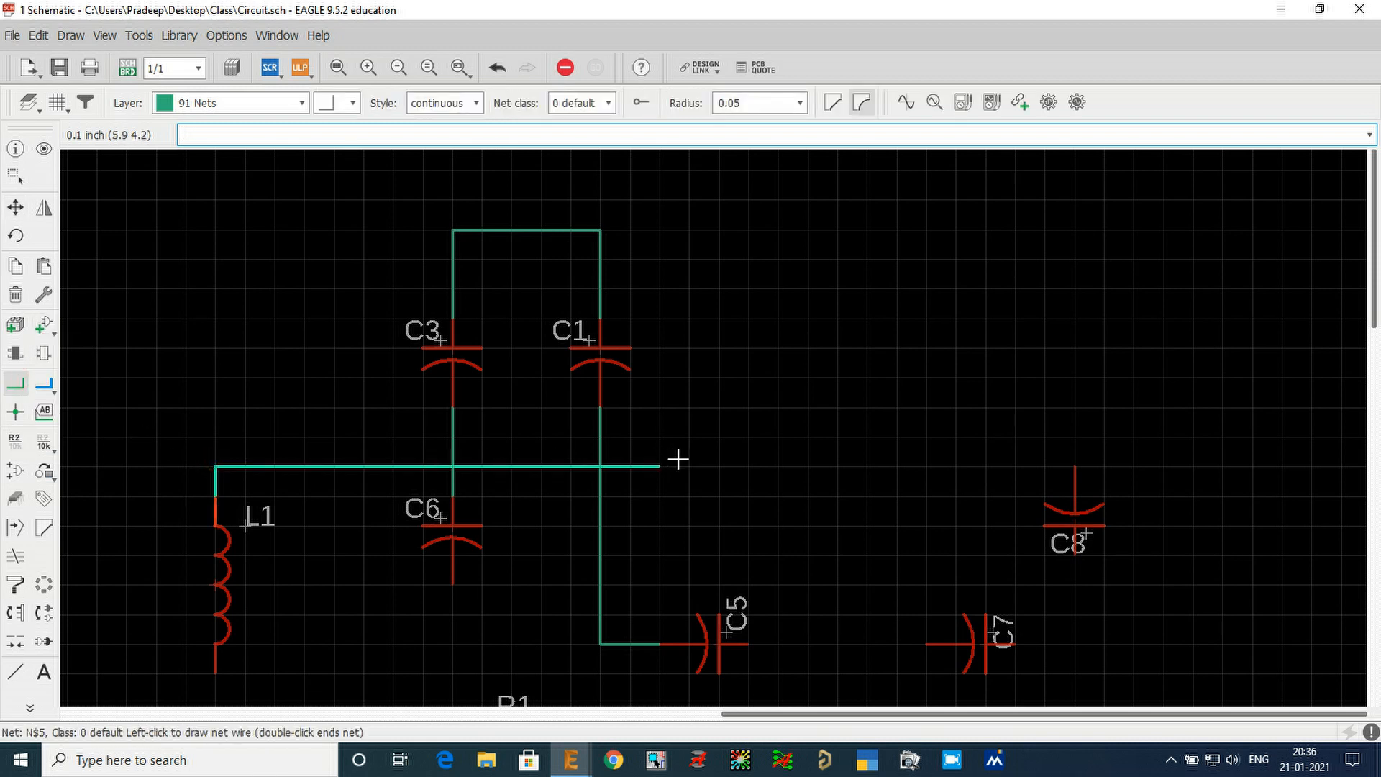
{"action": "left_click", "coordinate": [1074, 466]}
{"action": "left_click", "coordinate": [1074, 466]}
{"action": "key", "text": "Escape"}
{"action": "key", "text": "Escape"}
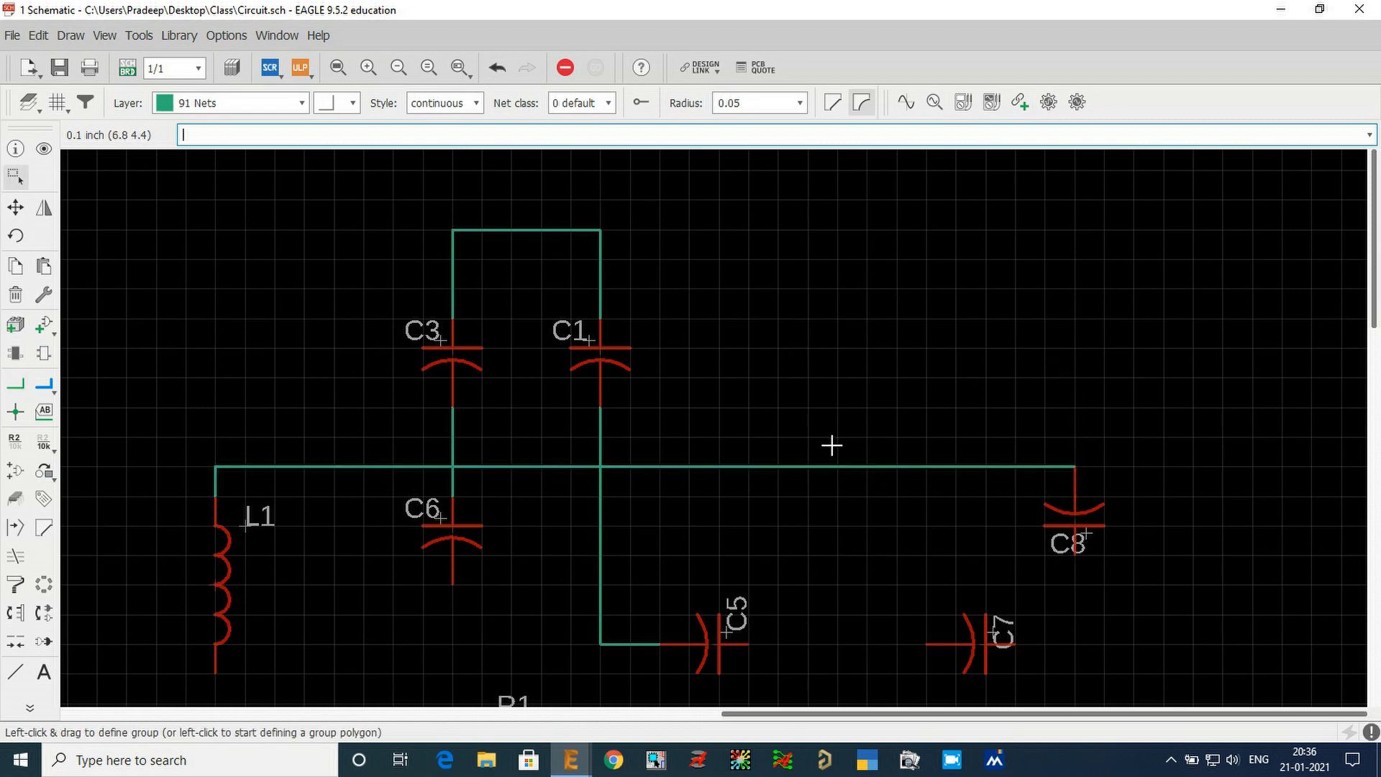
- Place a junction where the horizontal L1–C8 net crosses the wire between C3 and C6
{"action": "scroll", "coordinate": [432, 475], "scroll_direction": "up", "scroll_amount": 4}
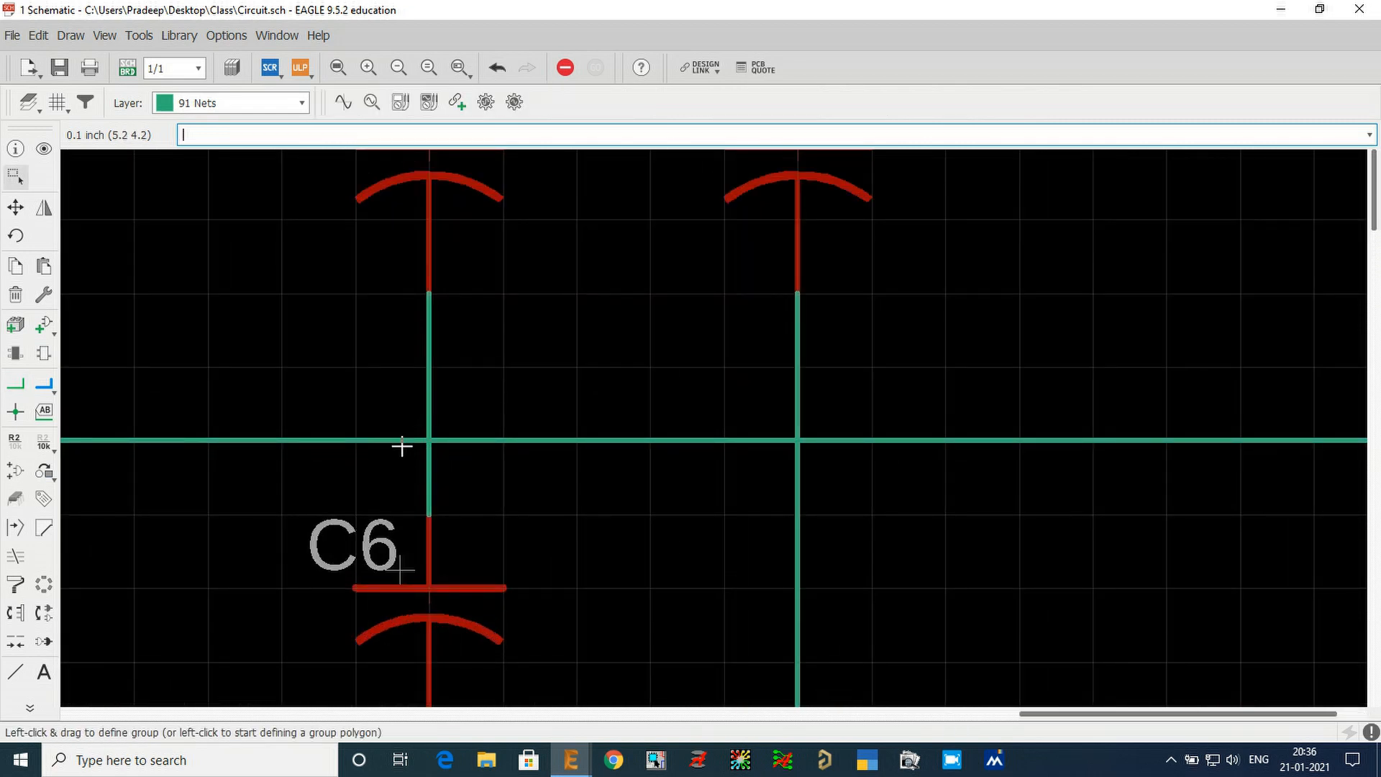
{"action": "left_click", "coordinate": [15, 412]}
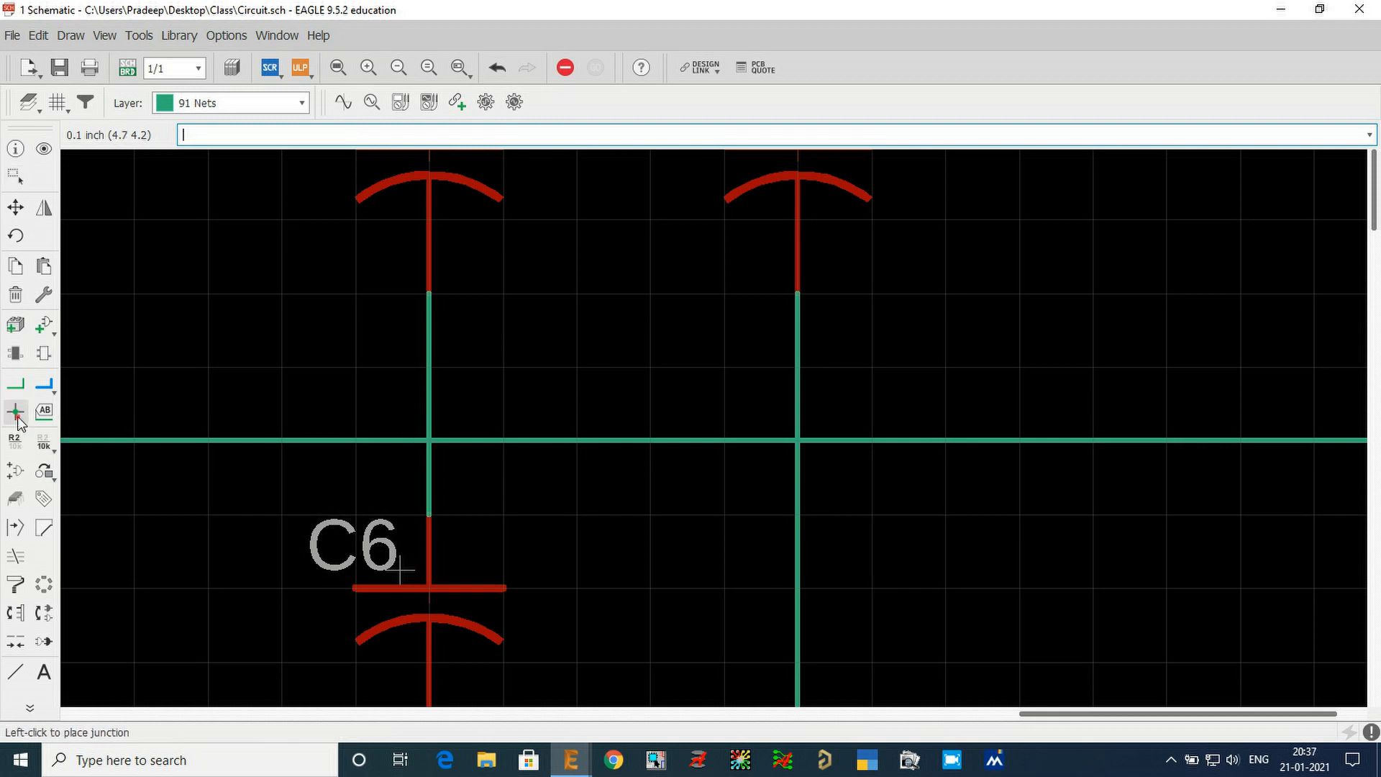
{"action": "left_click", "coordinate": [444, 439]}
{"action": "left_click", "coordinate": [357, 712]}
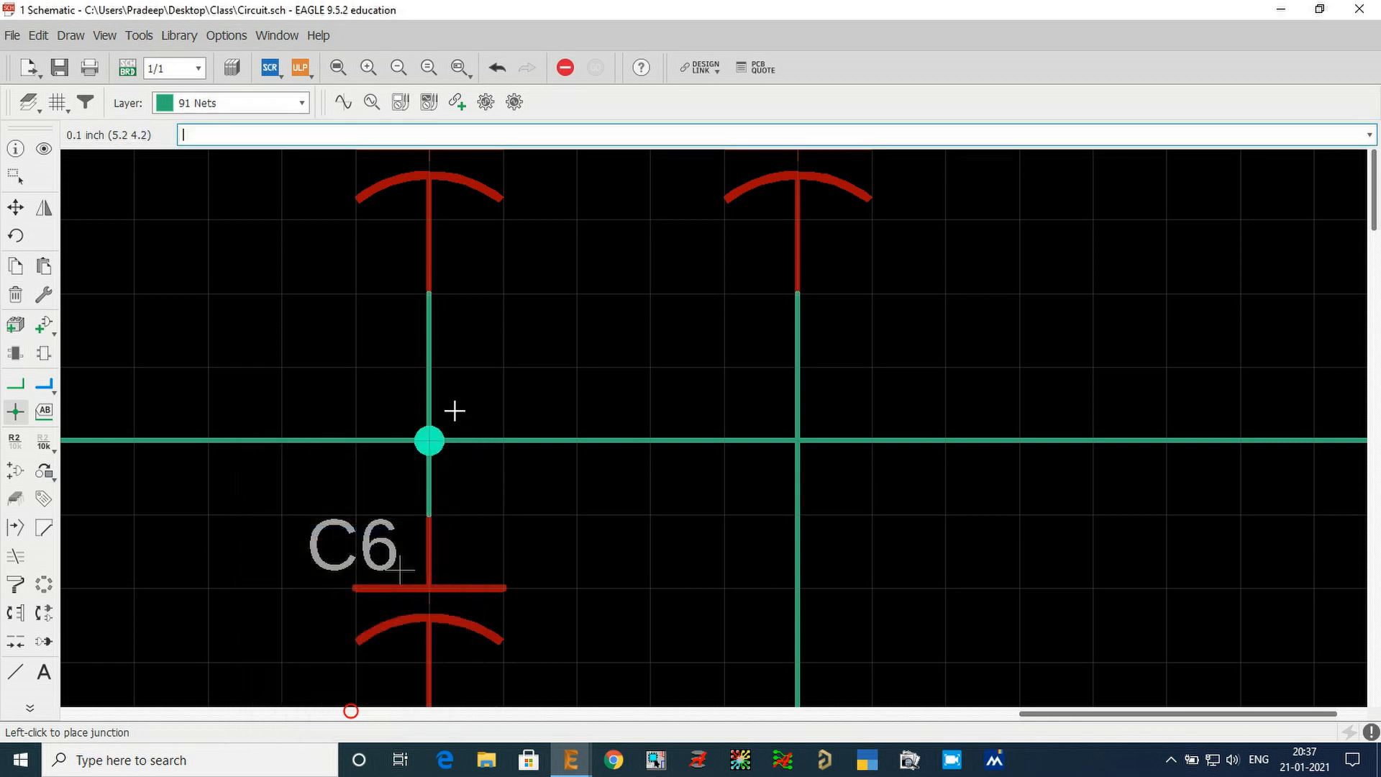
{"action": "key", "text": "Escape"}
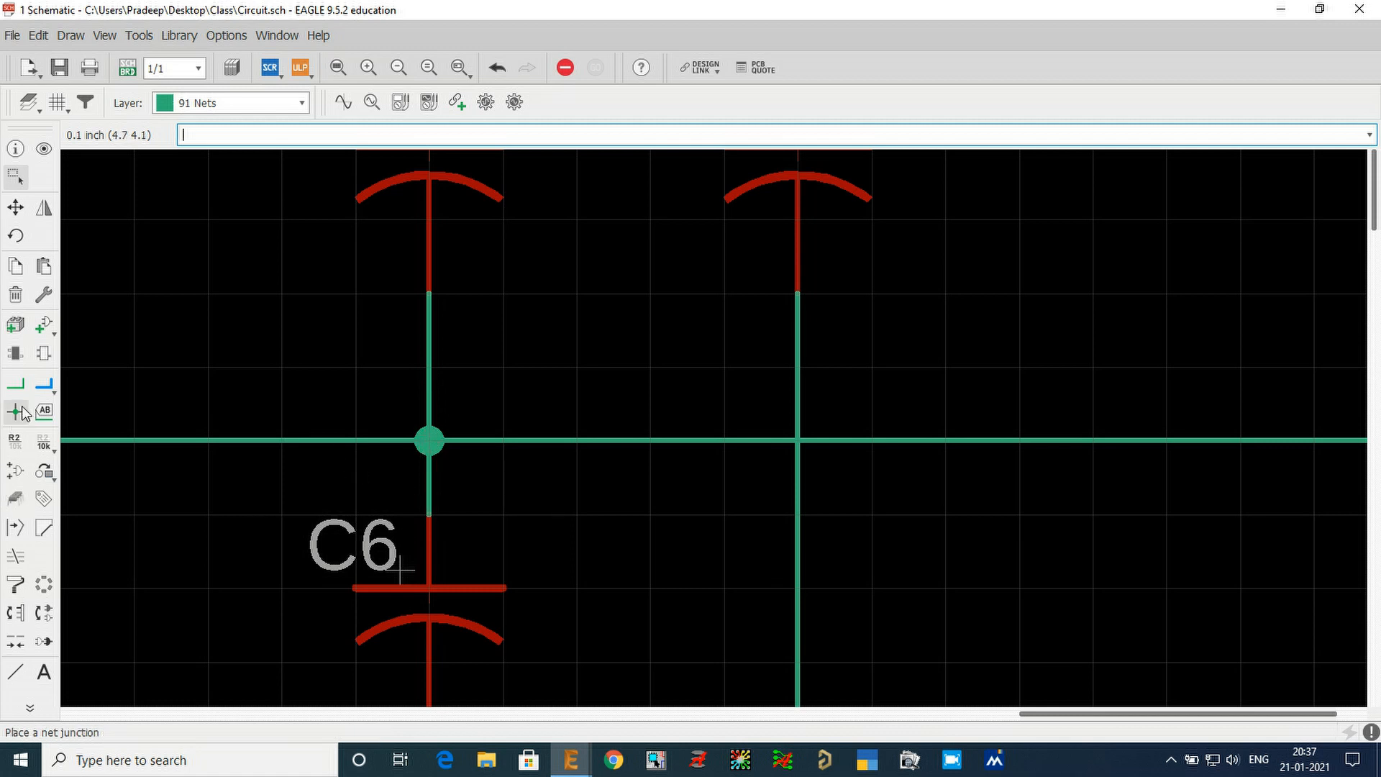
- With a net bend radius of 0, route L1's lower pin beneath C4 and up to the L1–C8 net between C1 and C8
{"action": "scroll", "coordinate": [673, 287], "scroll_direction": "down", "scroll_amount": 3}
{"action": "left_click", "coordinate": [15, 385]}
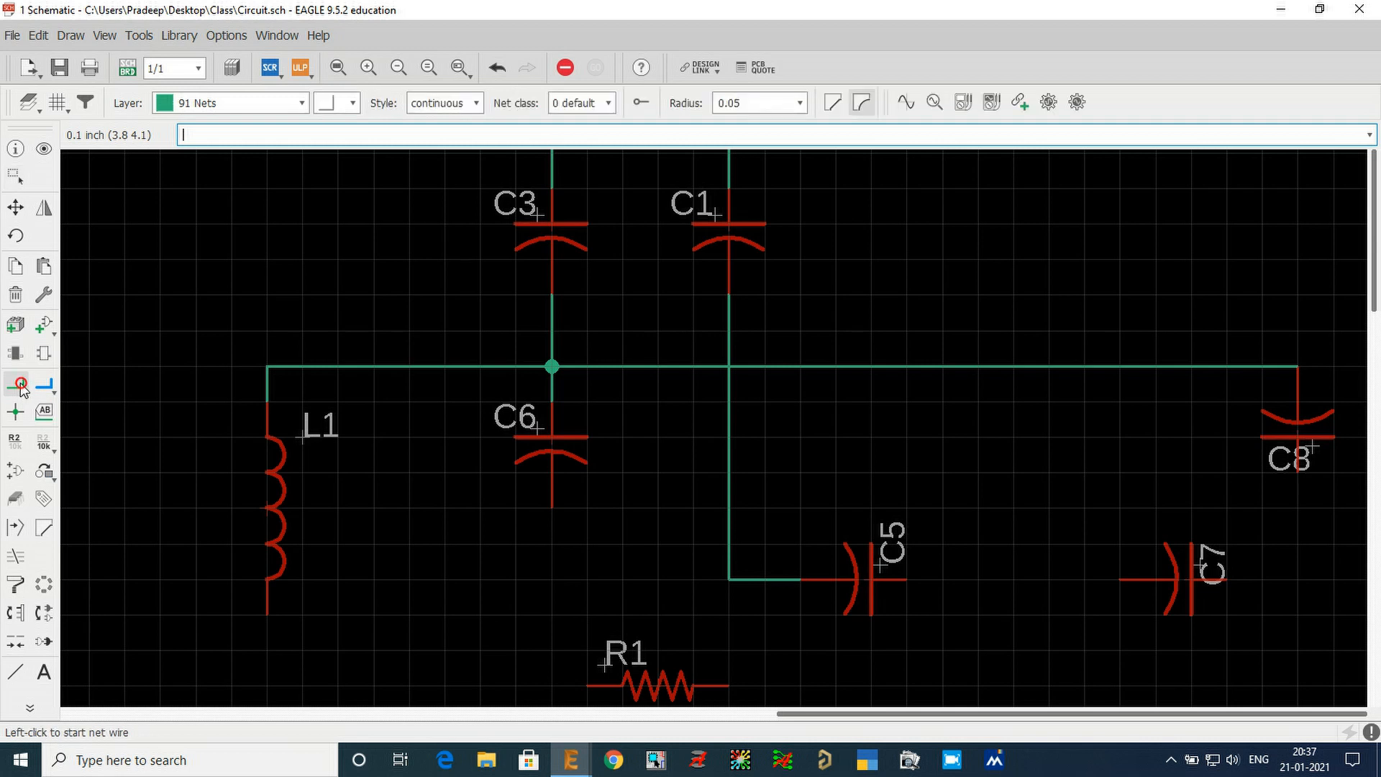
{"action": "triple_click", "coordinate": [741, 103]}
{"action": "type", "text": "0"}
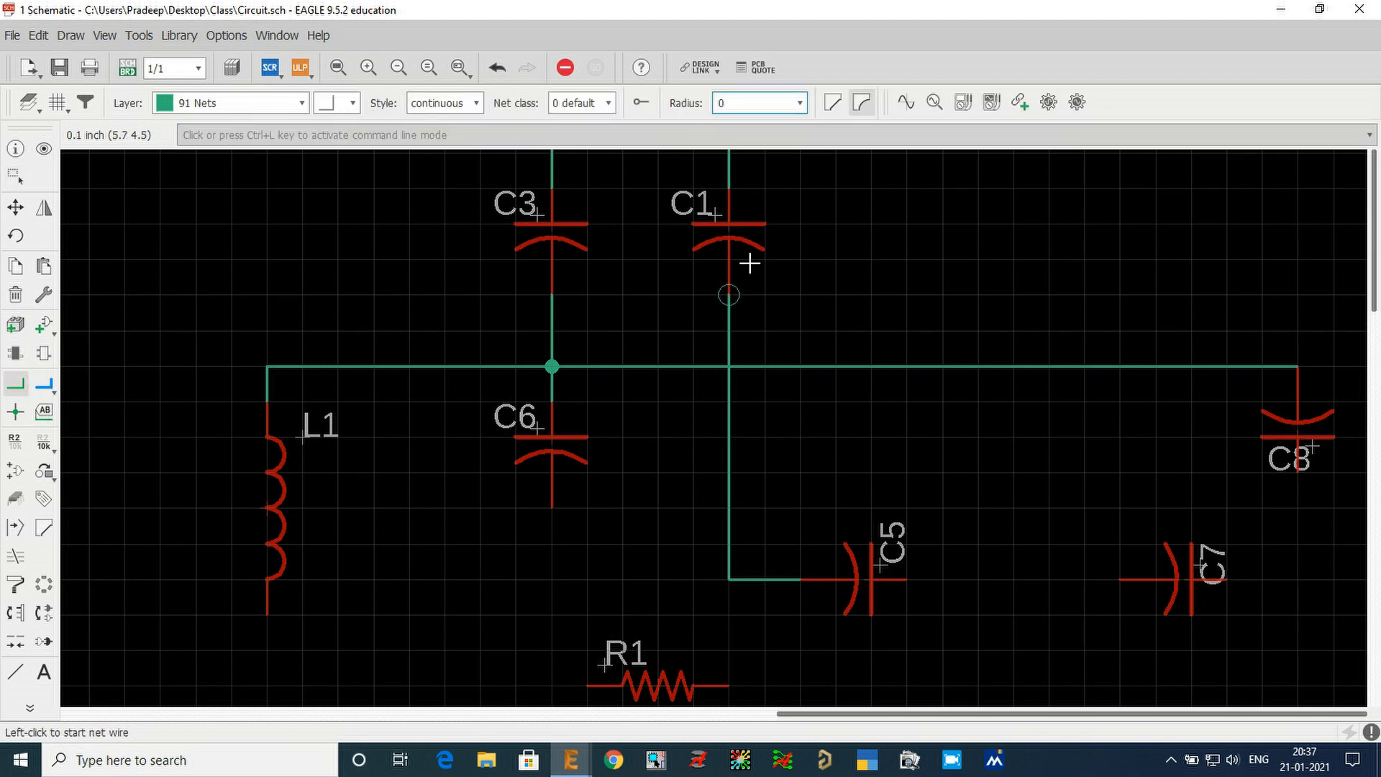
{"action": "scroll", "coordinate": [746, 265], "scroll_direction": "down", "scroll_amount": 2}
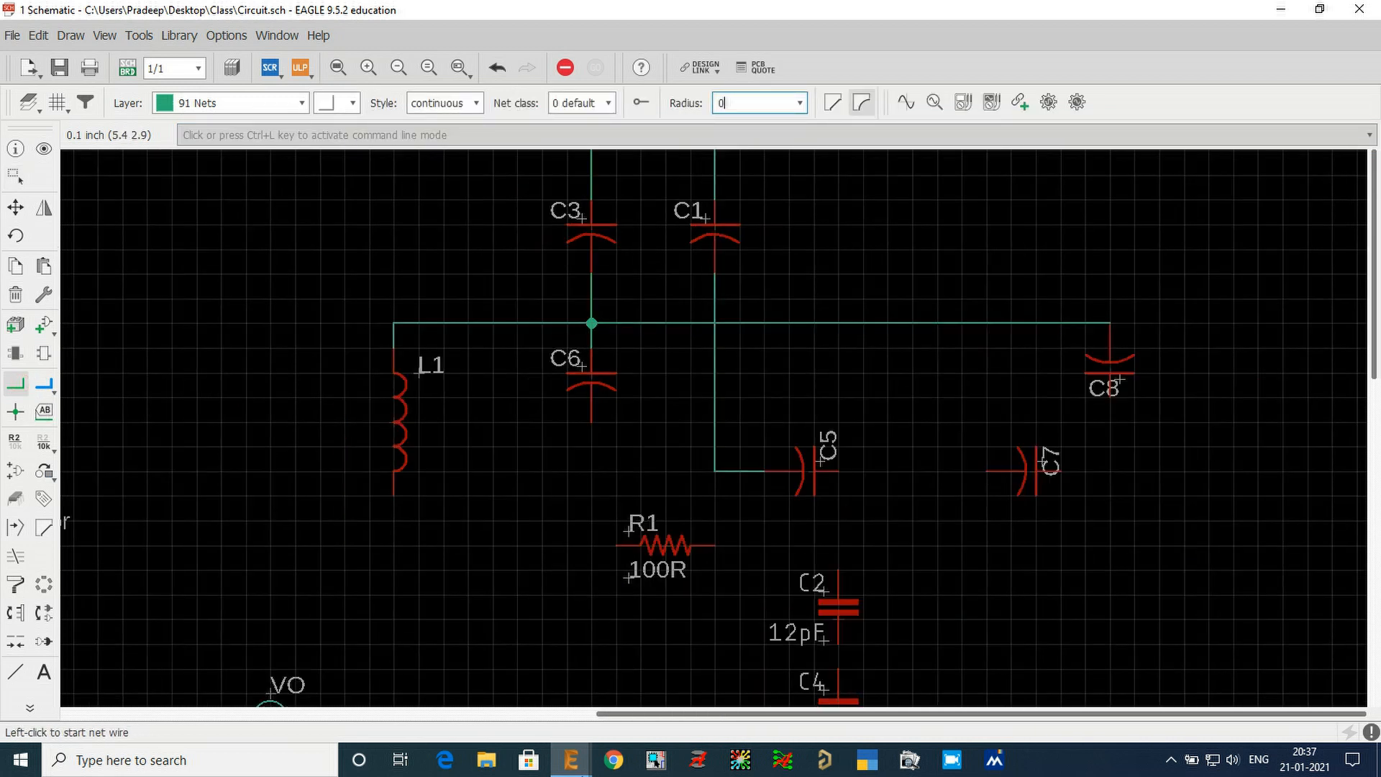
{"action": "left_click", "coordinate": [394, 496]}
{"action": "scroll", "coordinate": [396, 508], "scroll_direction": "down", "scroll_amount": 2}
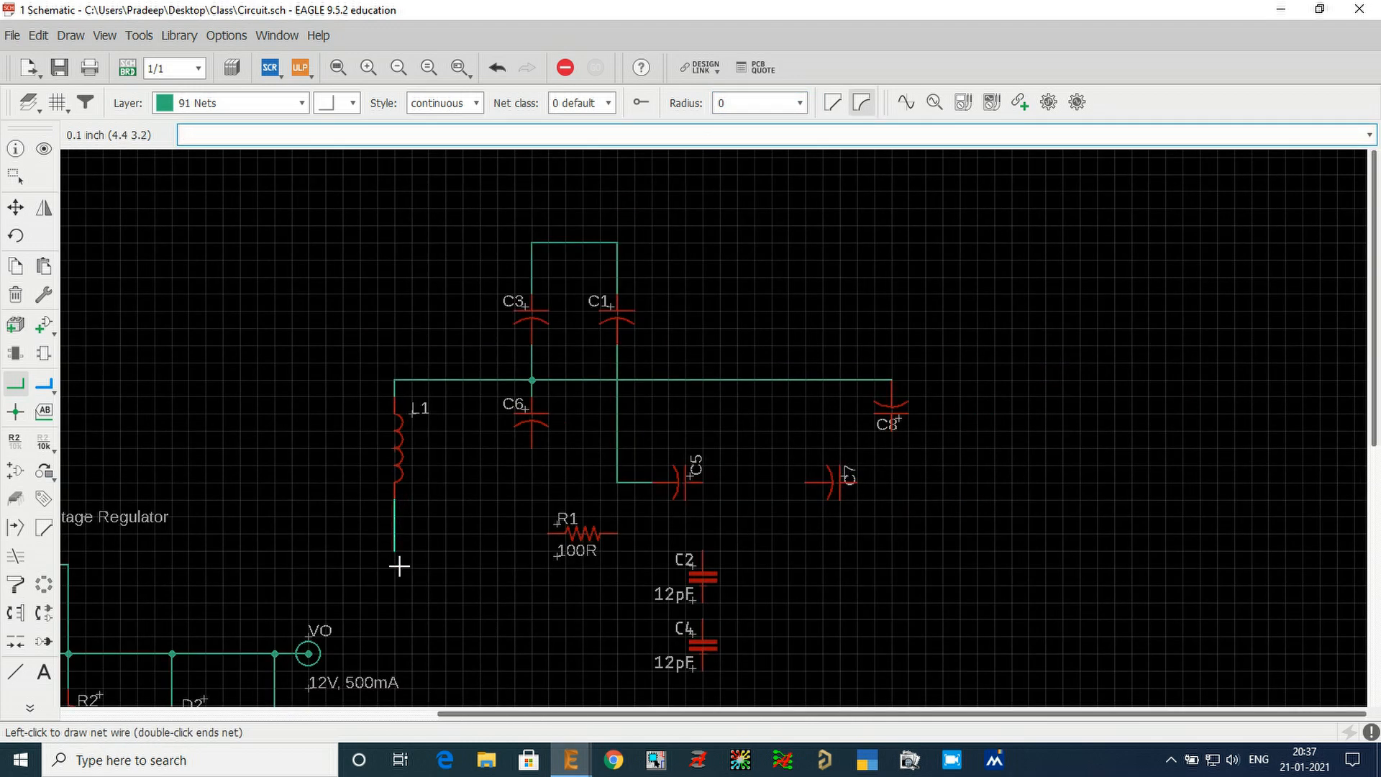
{"action": "scroll", "coordinate": [554, 579], "scroll_direction": "down", "scroll_amount": 2}
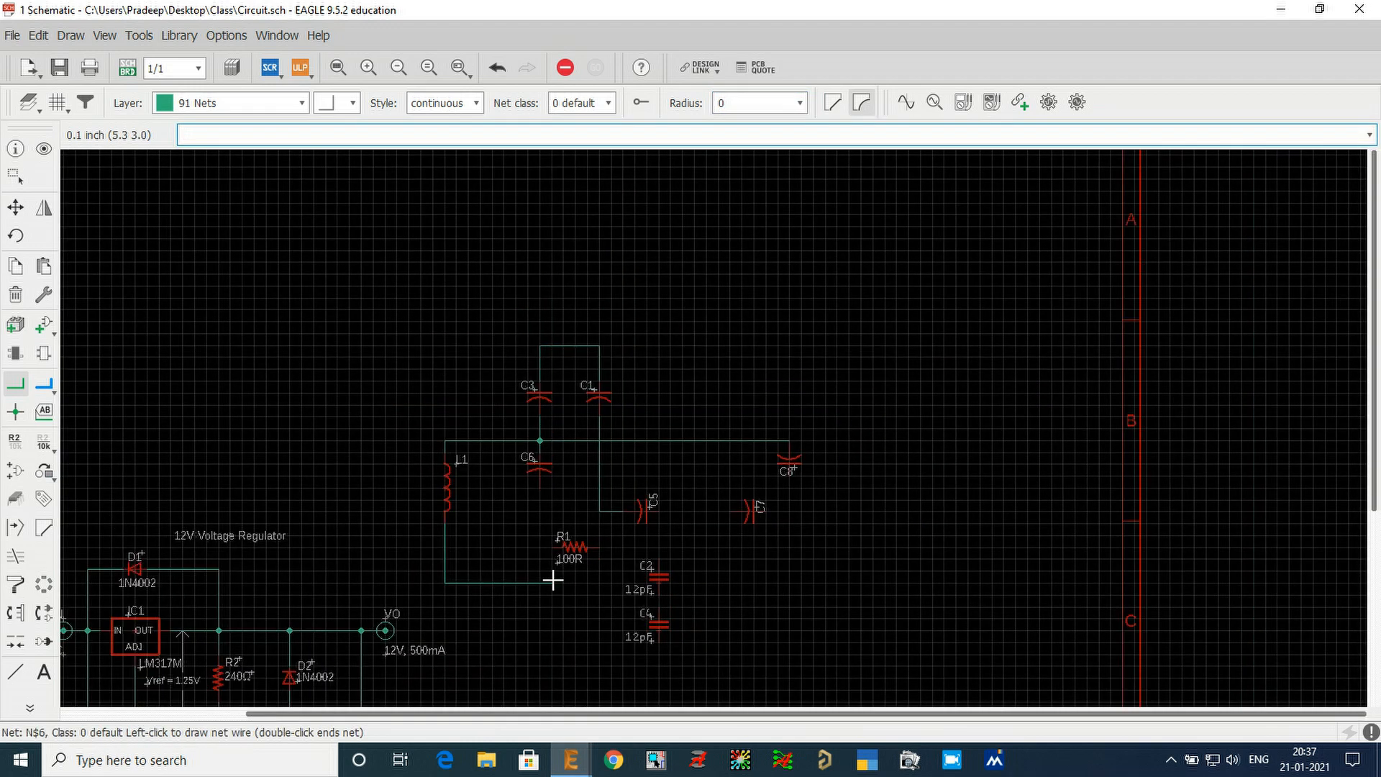
{"action": "left_click", "coordinate": [788, 703]}
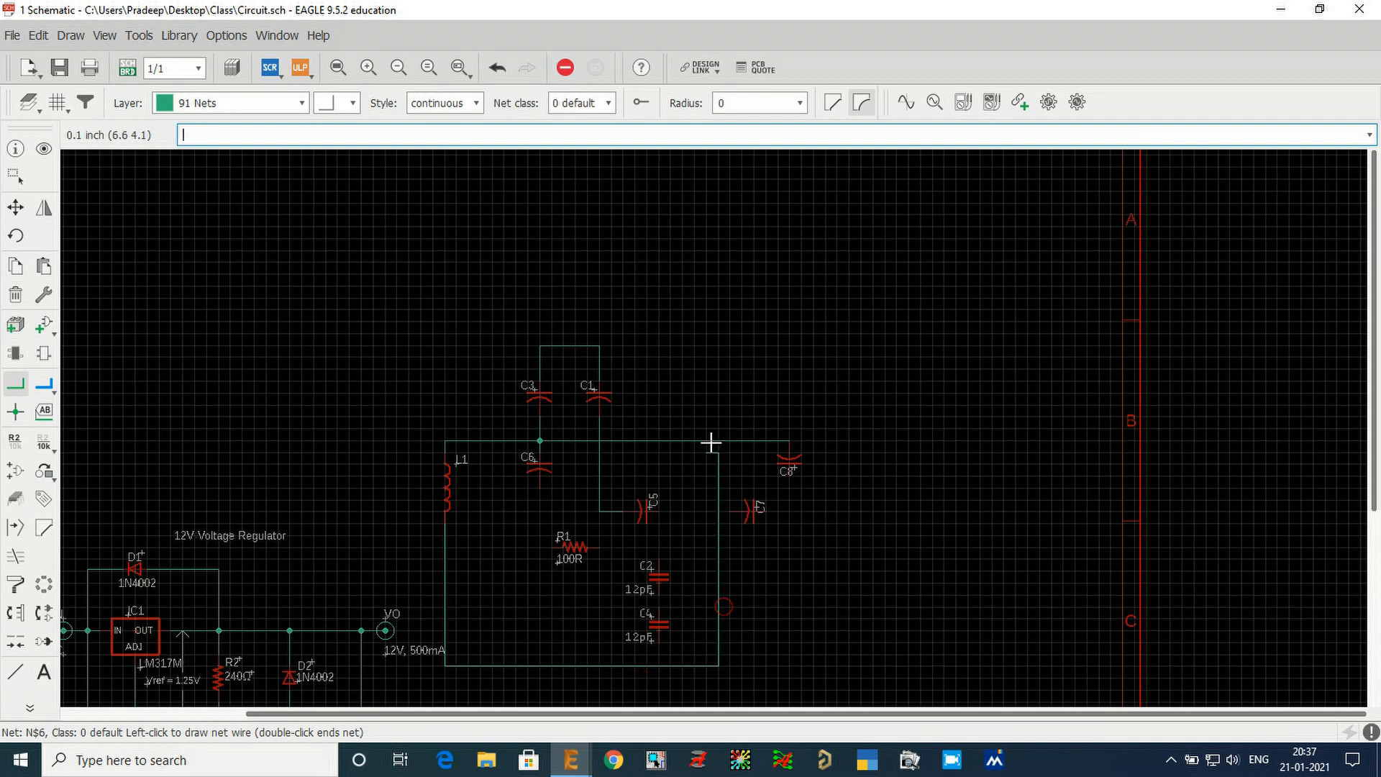
{"action": "scroll", "coordinate": [709, 441], "scroll_direction": "up", "scroll_amount": 5}
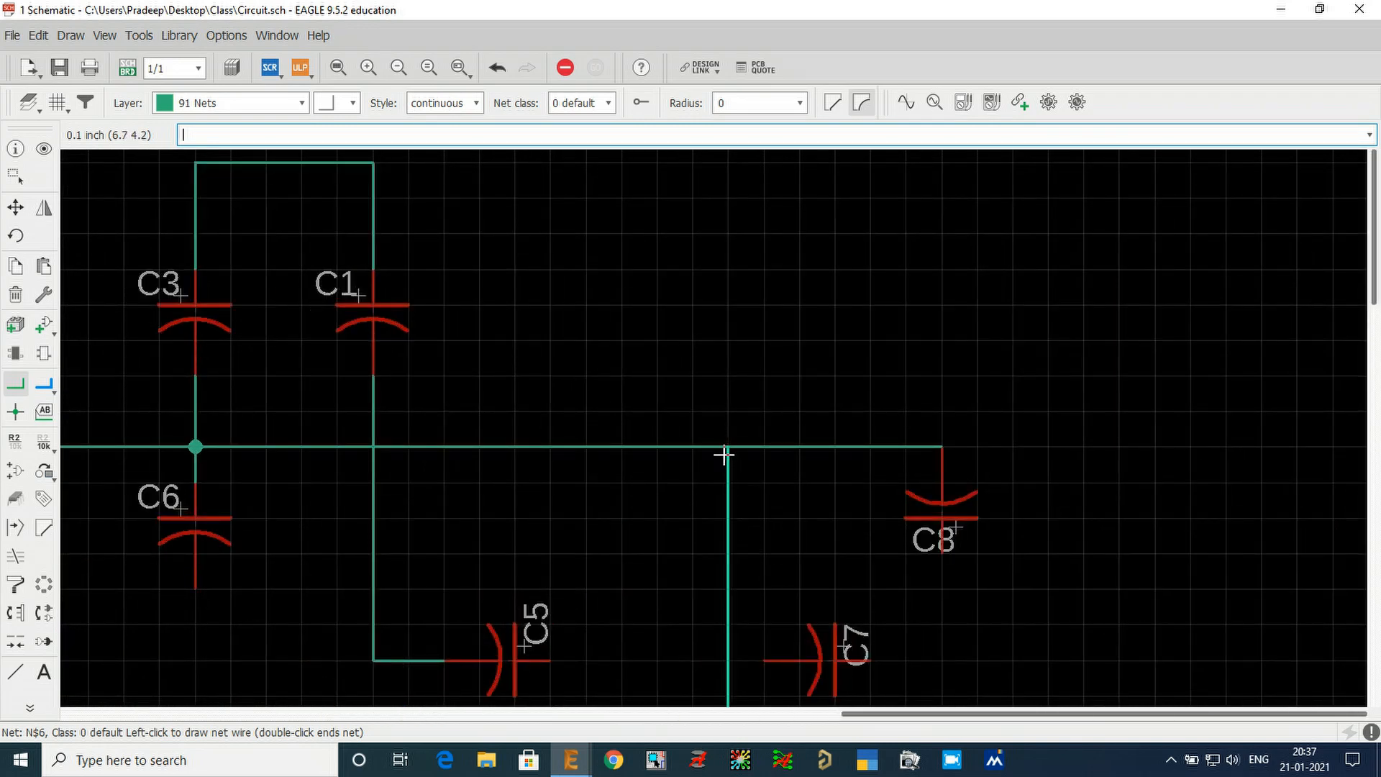
{"action": "left_click", "coordinate": [725, 453]}
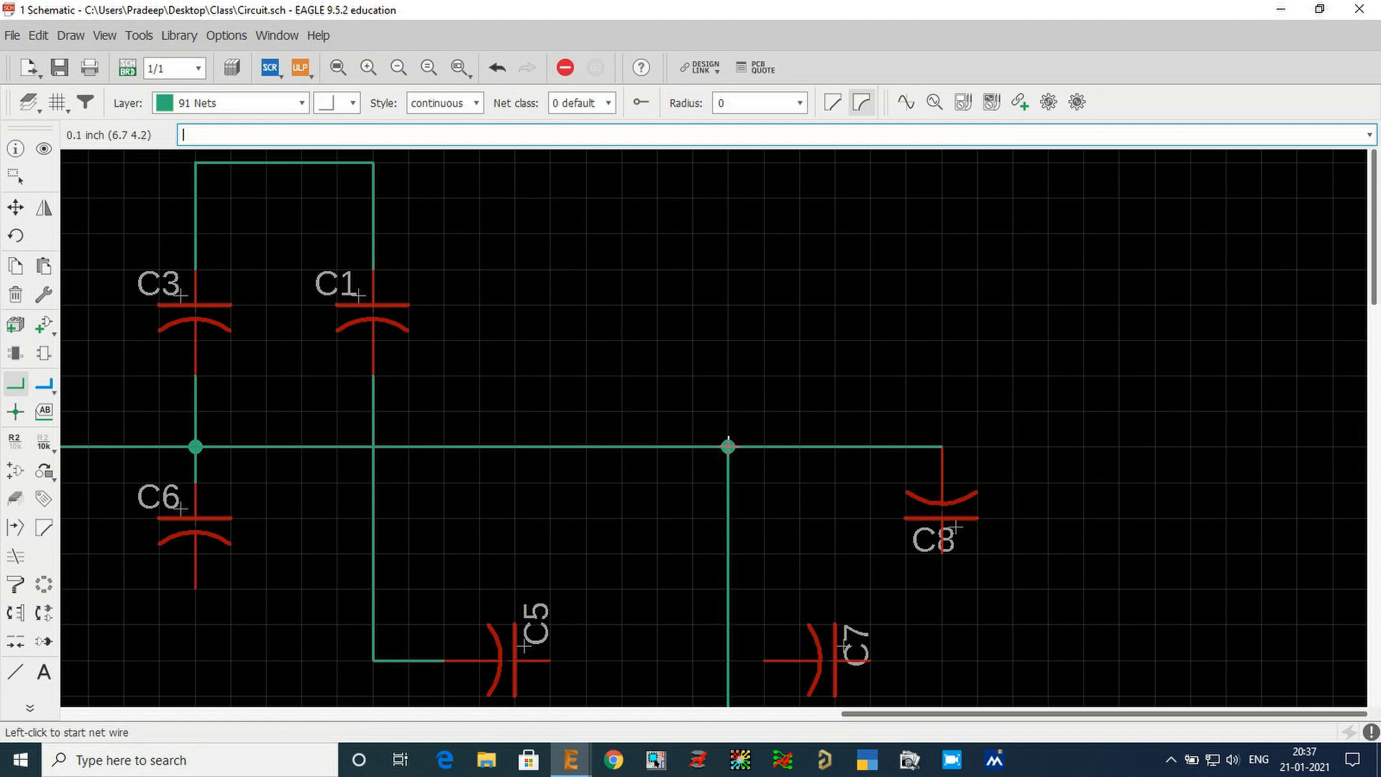
- Draw a straight net from C7's left pin across the vertical wire to C5's right pin
{"action": "scroll", "coordinate": [812, 334], "scroll_direction": "down", "scroll_amount": 3}
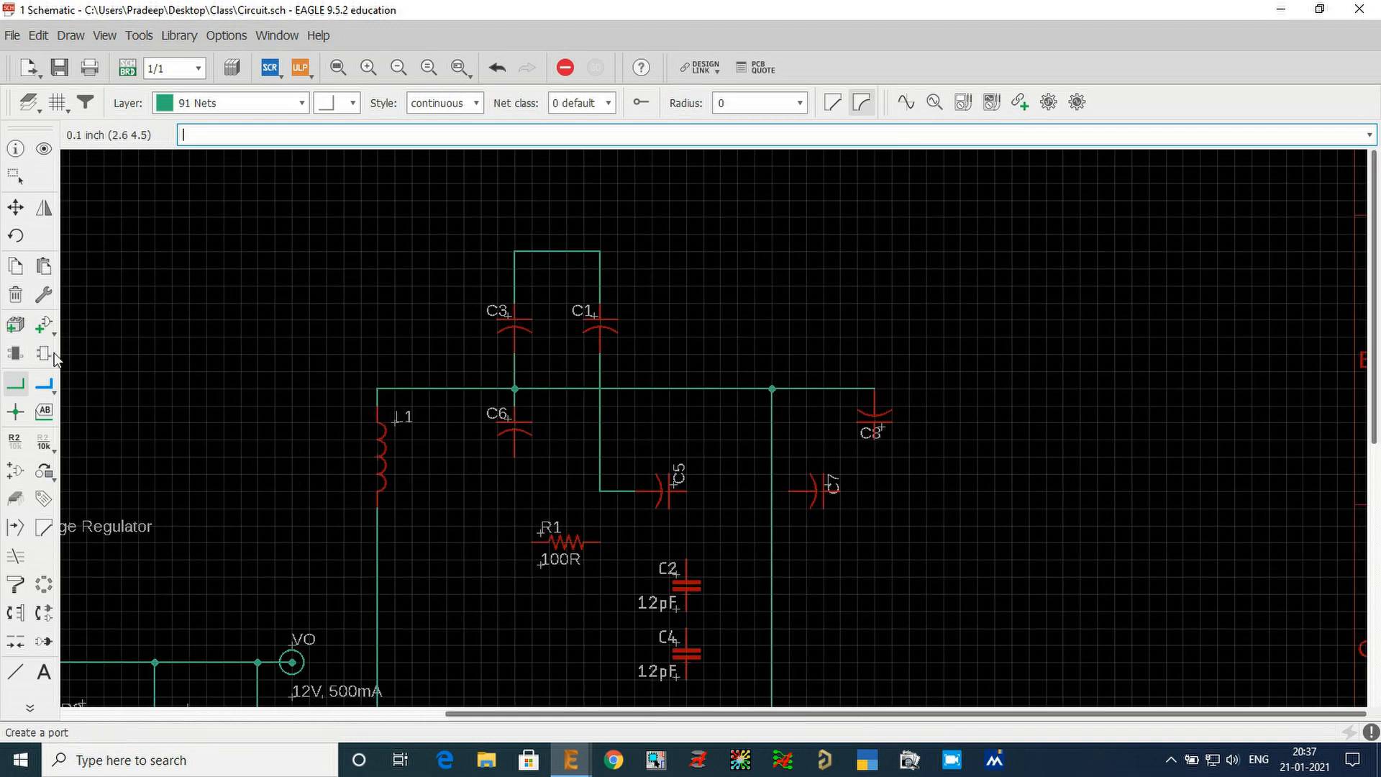
{"action": "left_click", "coordinate": [789, 492]}
{"action": "scroll", "coordinate": [792, 495], "scroll_direction": "up", "scroll_amount": 3}
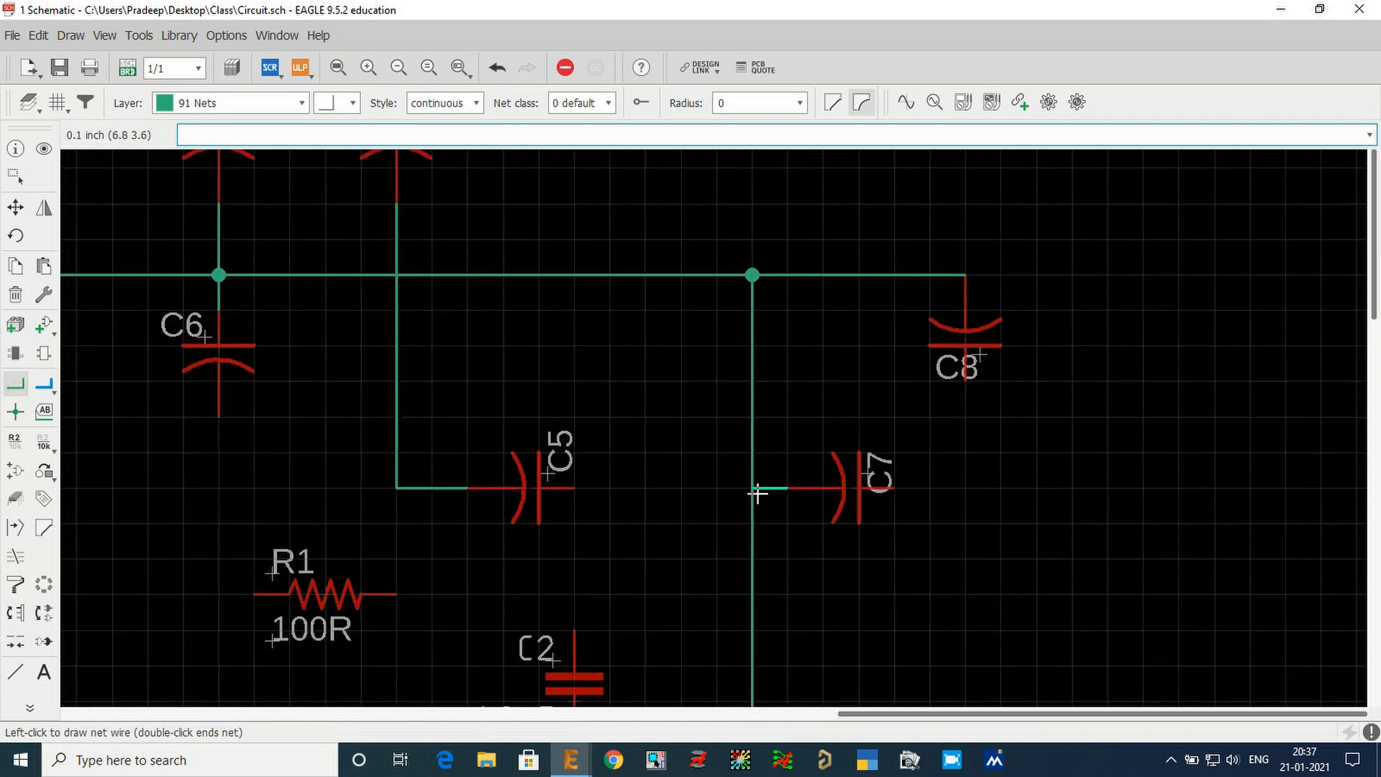
{"action": "left_click", "coordinate": [575, 487]}
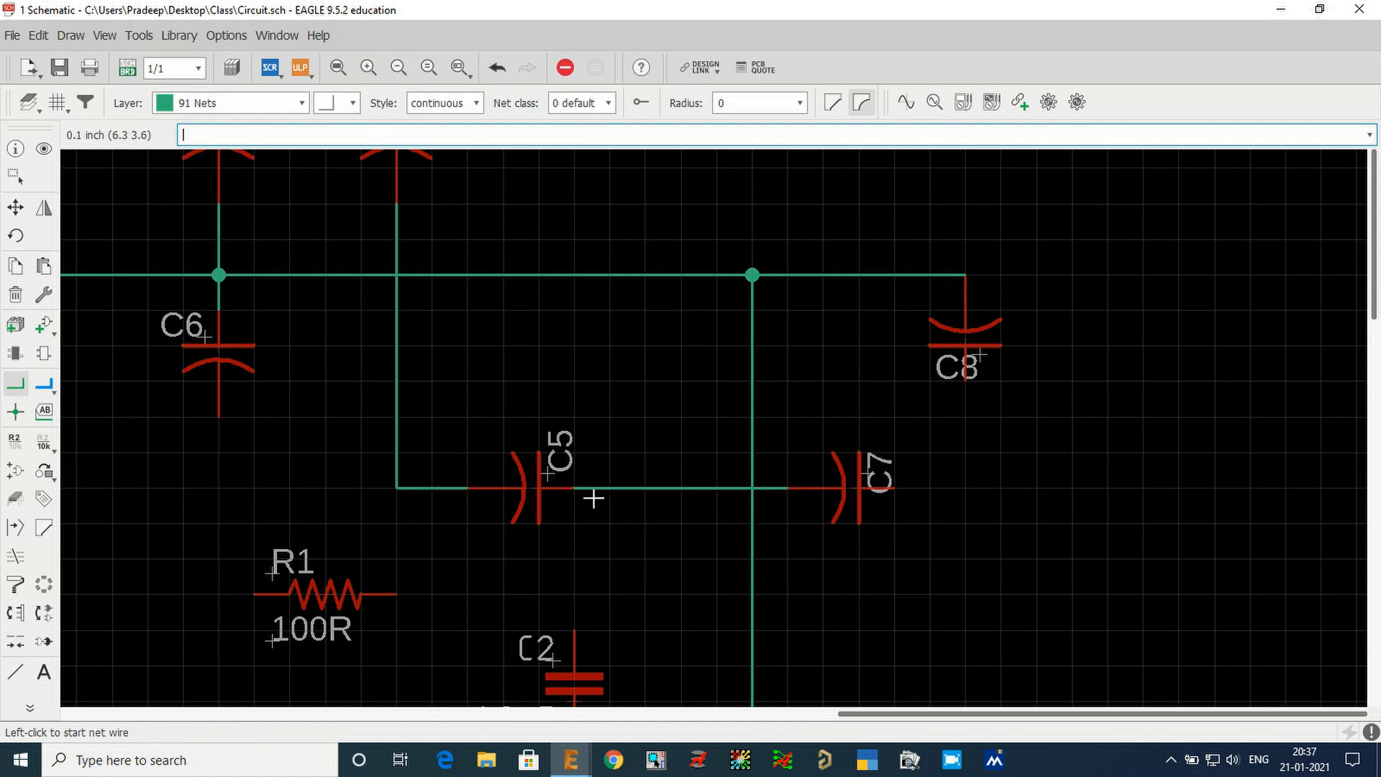
- Draw a net from C7's right pin around below the capacitor, ending on the vertical wire between C5 and C7
{"action": "left_click", "coordinate": [15, 384]}
{"action": "left_click", "coordinate": [887, 497]}
{"action": "left_click", "coordinate": [1000, 630]}
{"action": "left_click", "coordinate": [752, 630]}
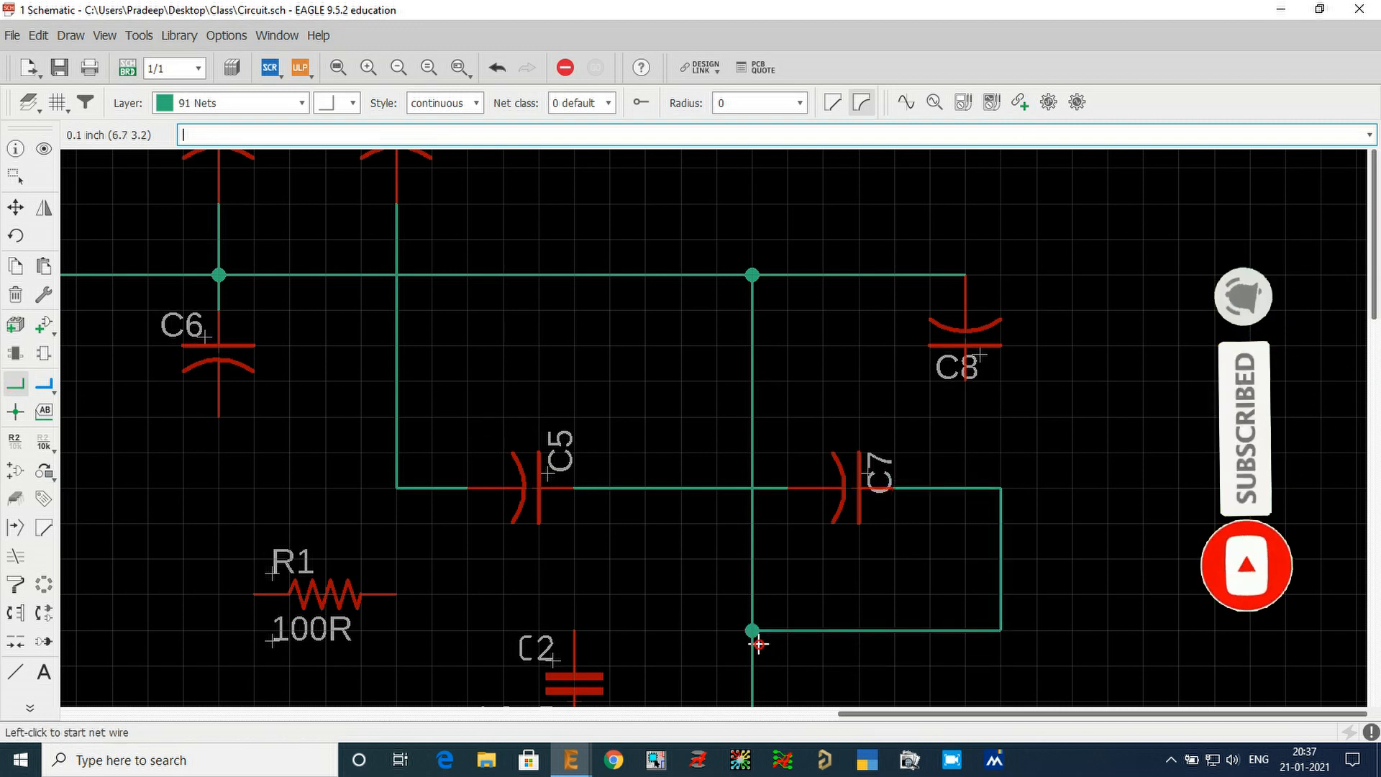
- Draw a net from the junction below C7 across and up, then over to C2's upper pin
{"action": "left_click", "coordinate": [752, 630]}
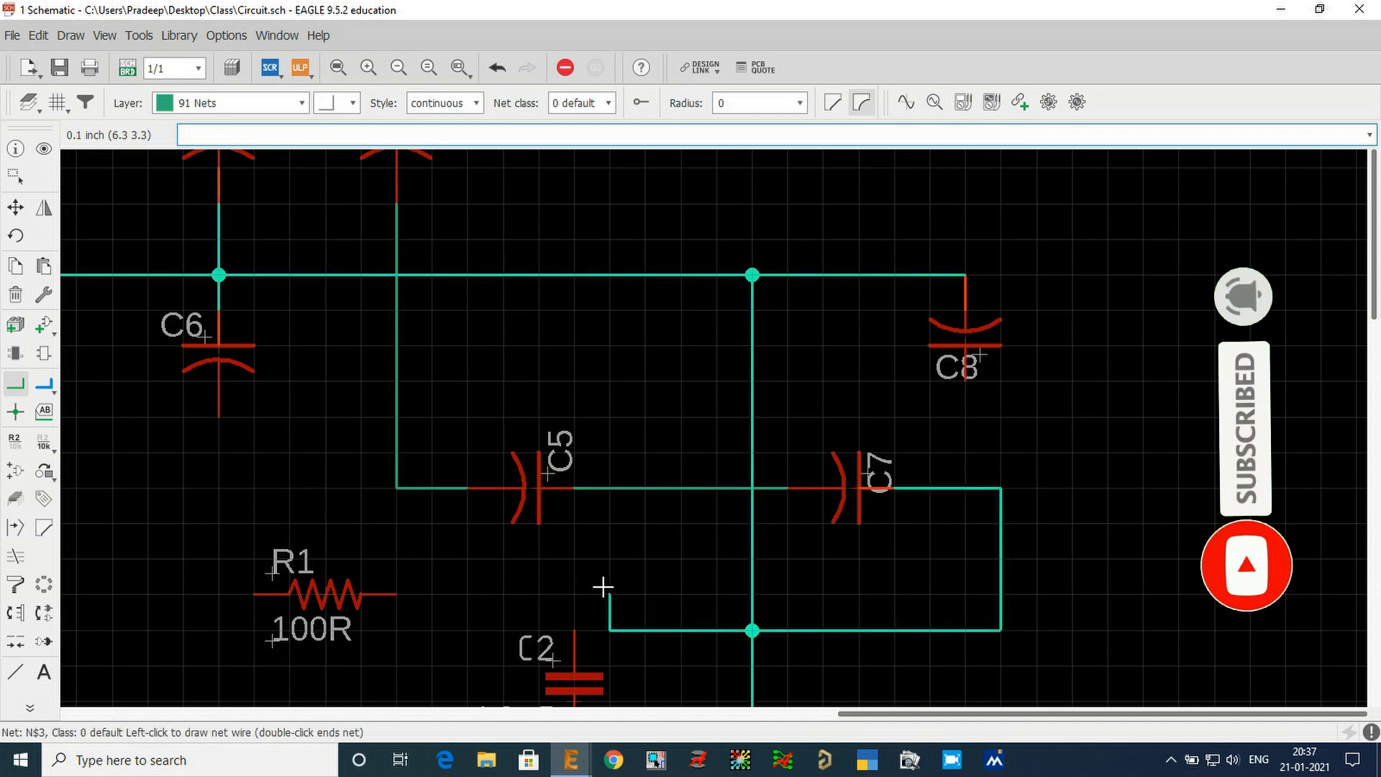
{"action": "left_click", "coordinate": [645, 594]}
{"action": "left_click", "coordinate": [575, 627]}
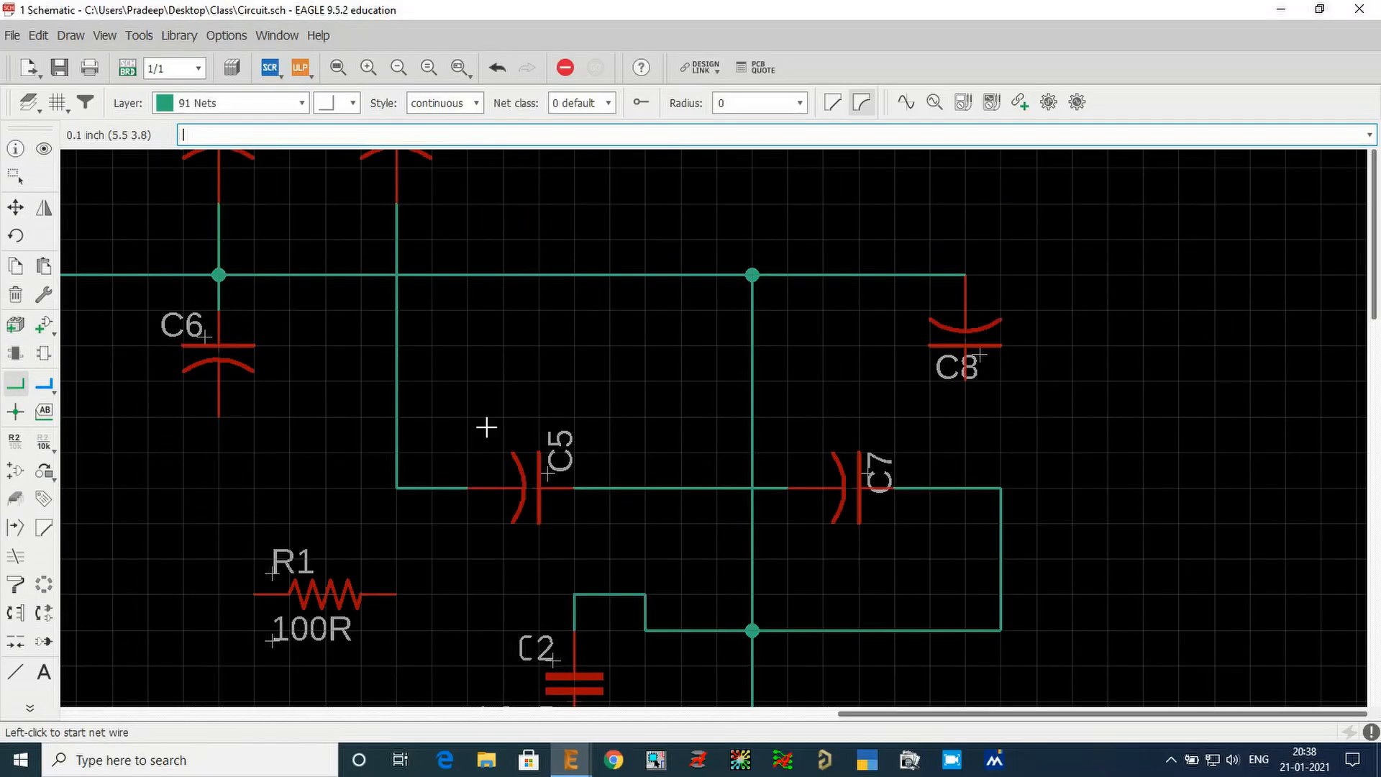
- Place a junction where the C5–C7 net crosses the vertical wire, connecting the segments under the name N$3
{"action": "scroll", "coordinate": [1079, 333], "scroll_direction": "down", "scroll_amount": 3}
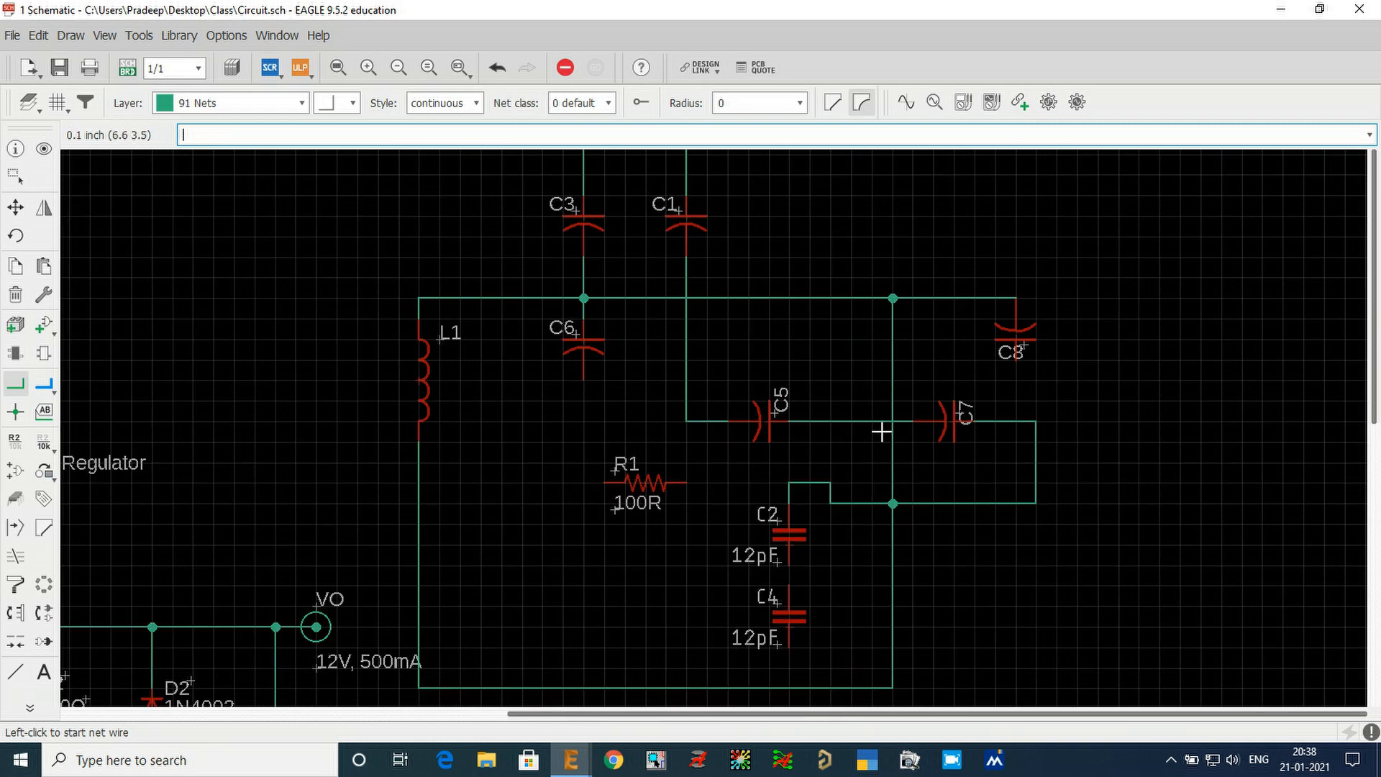
{"action": "scroll", "coordinate": [851, 446], "scroll_direction": "up", "scroll_amount": 5}
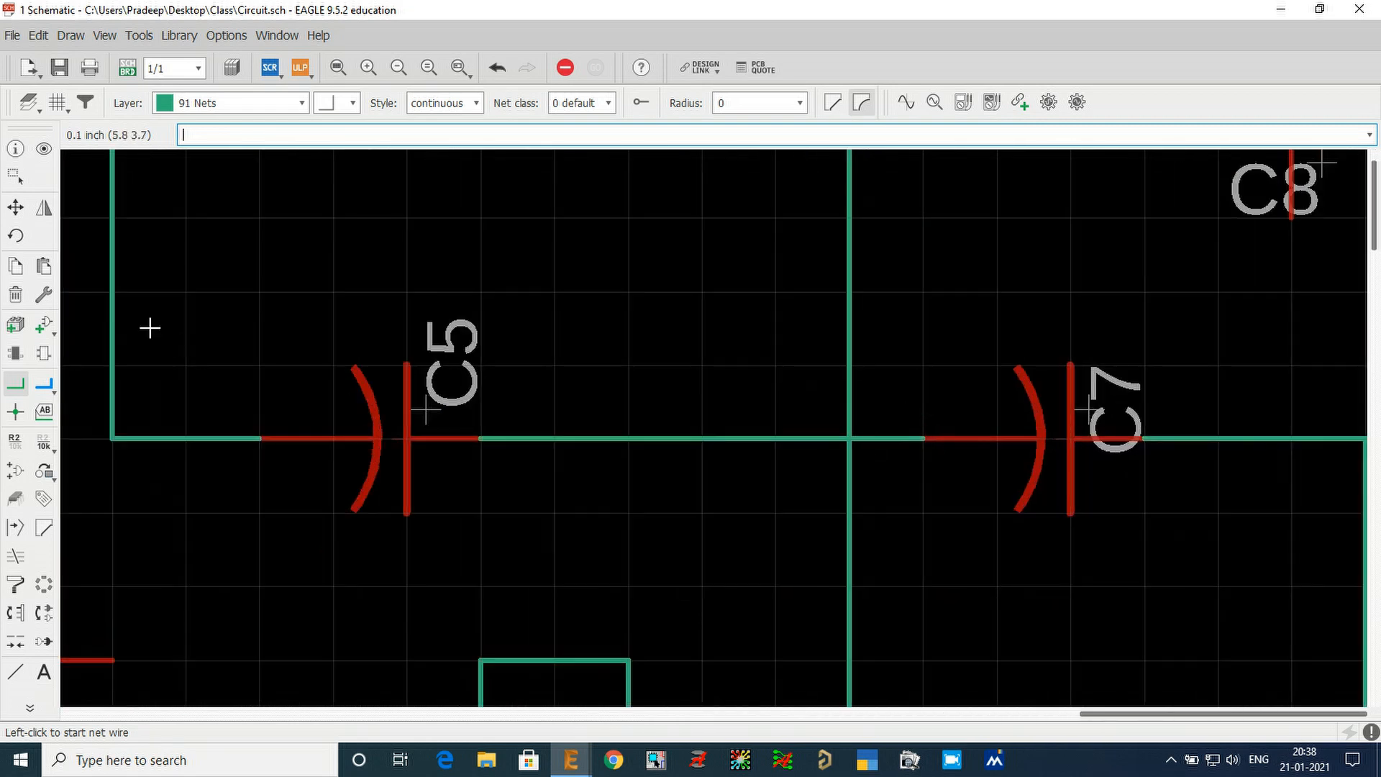
{"action": "left_click", "coordinate": [21, 415]}
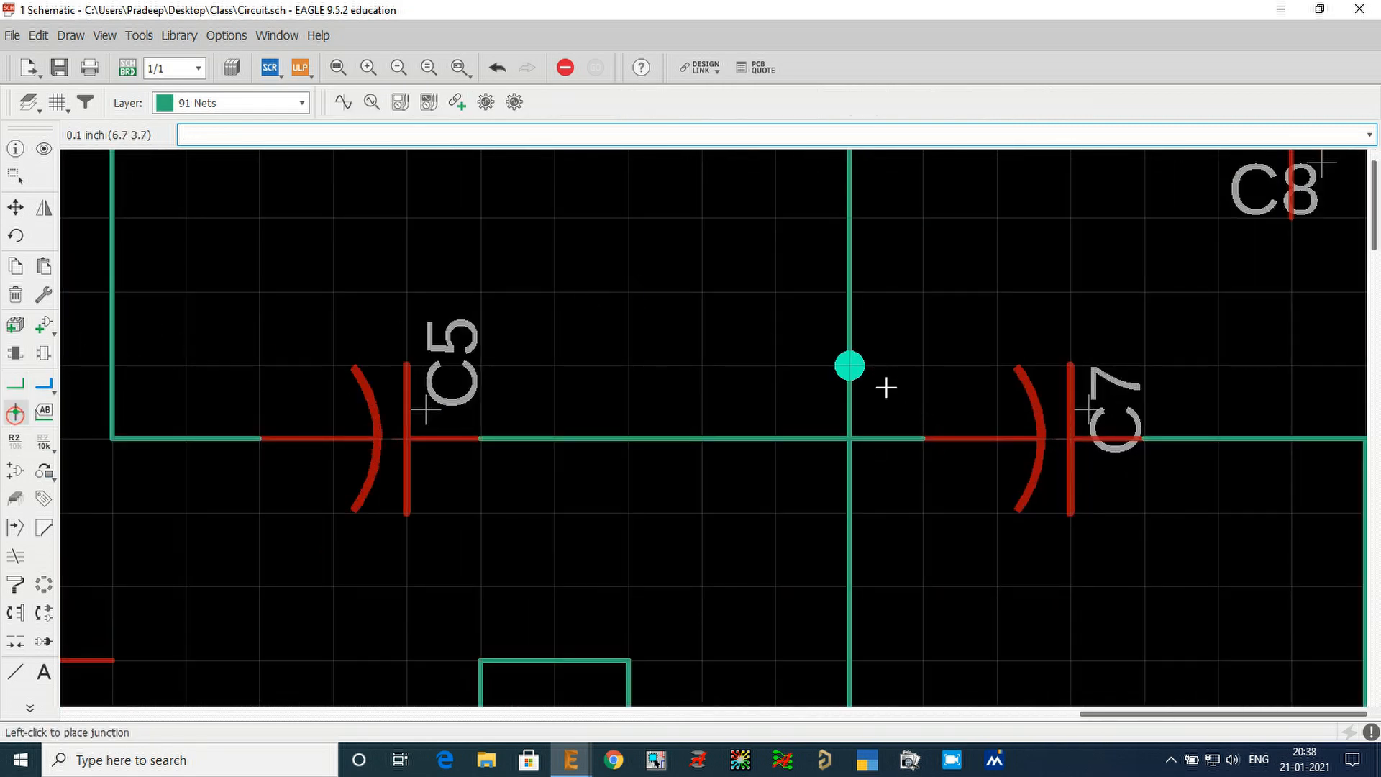
{"action": "left_click", "coordinate": [852, 432]}
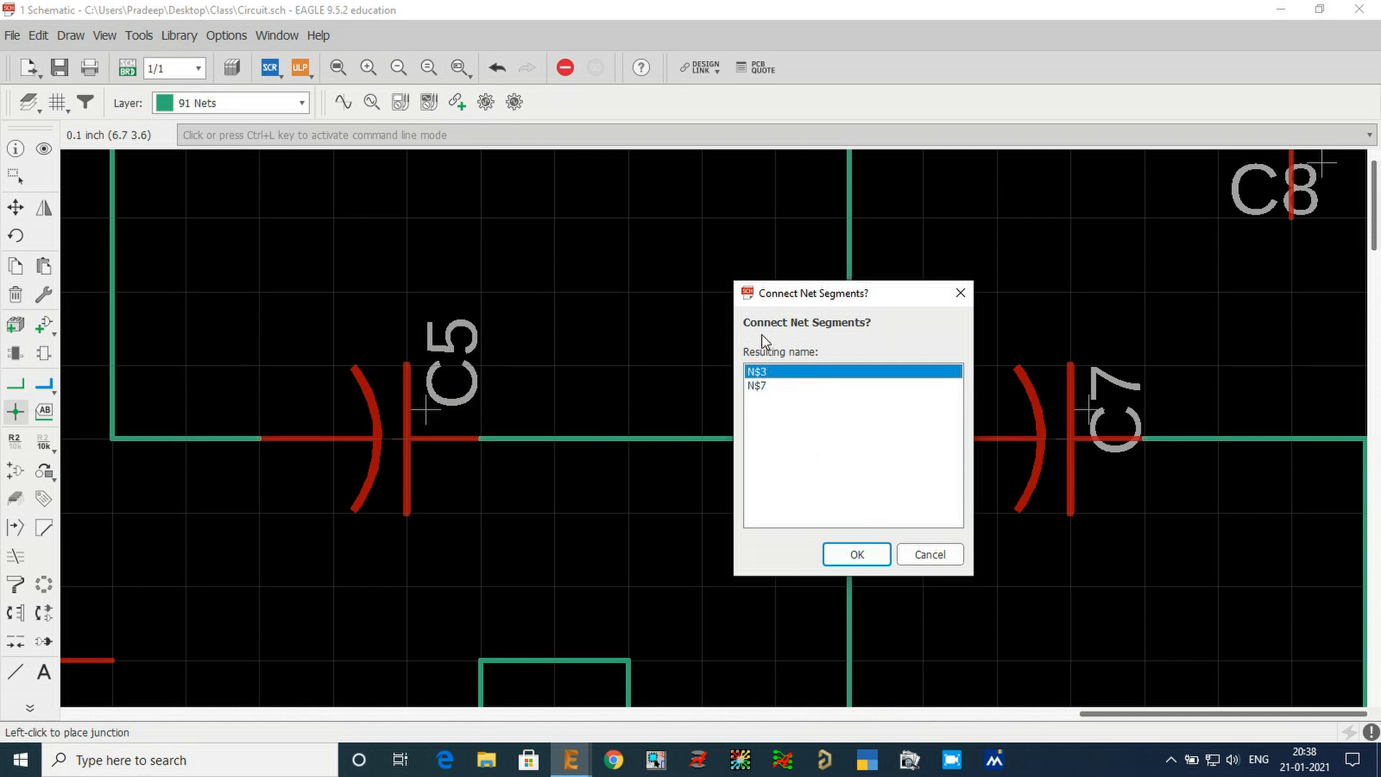
{"action": "left_click", "coordinate": [857, 554]}
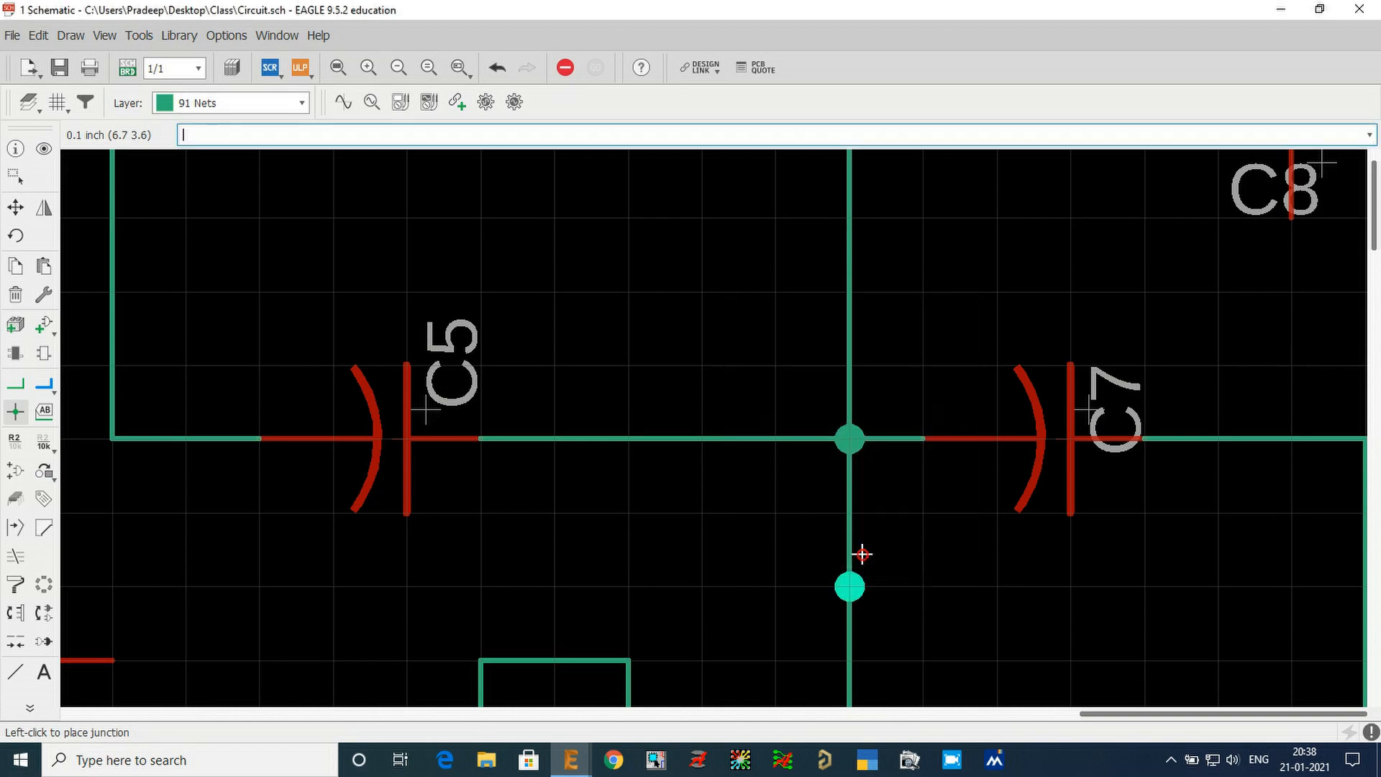
{"action": "key", "text": "Escape"}
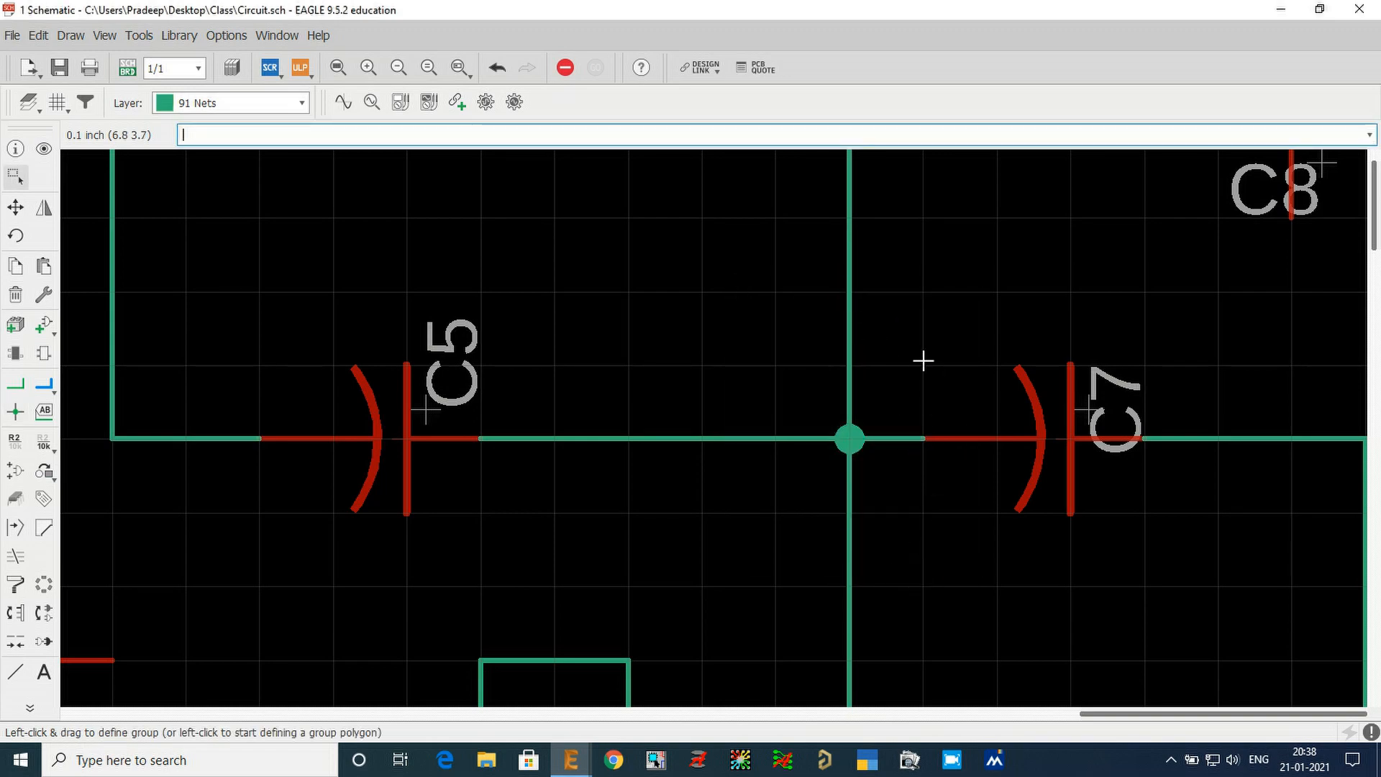
- Highlight the net running from L1 to C8 with Show to examine its name and connected pins
{"action": "scroll", "coordinate": [922, 361], "scroll_direction": "down", "scroll_amount": 3}
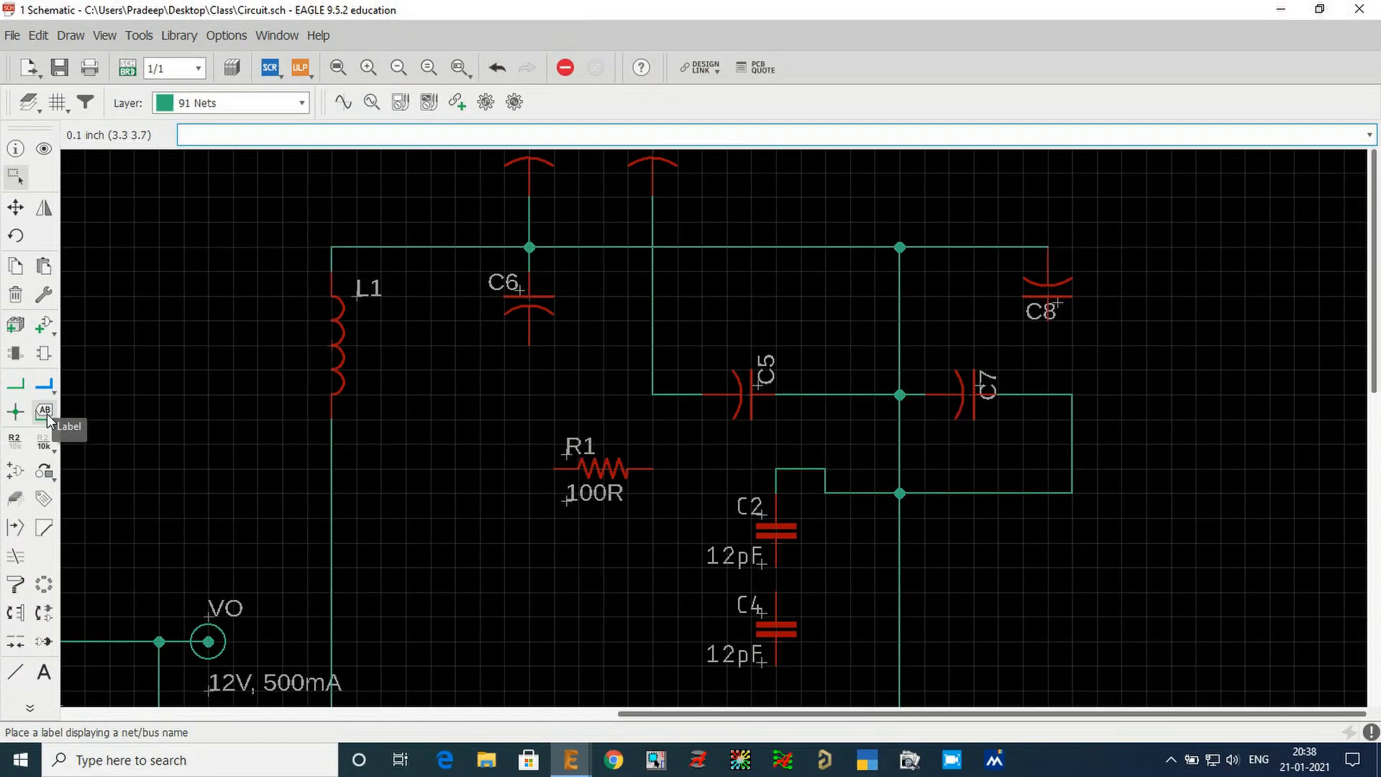
{"action": "scroll", "coordinate": [1039, 441], "scroll_direction": "down", "scroll_amount": 3}
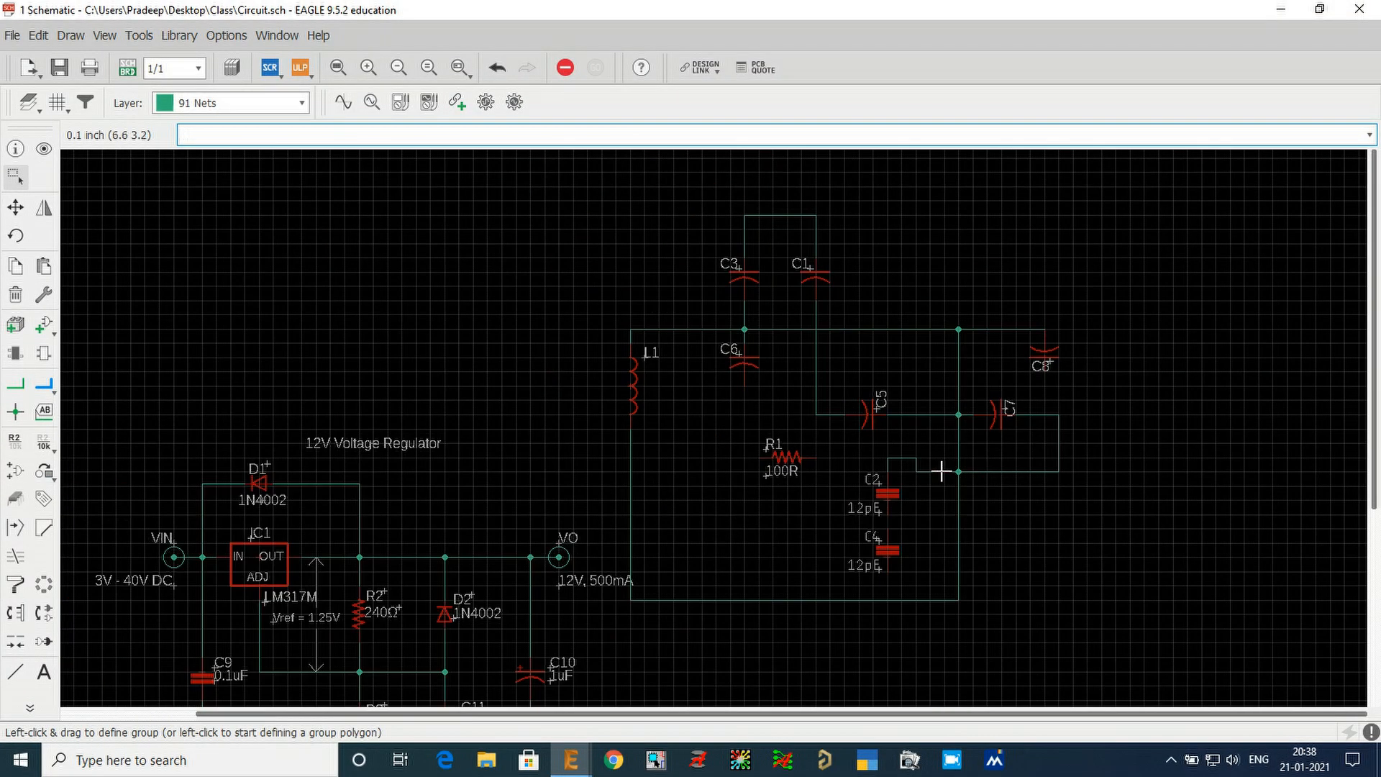
{"action": "scroll", "coordinate": [870, 341], "scroll_direction": "down", "scroll_amount": 1}
{"action": "scroll", "coordinate": [659, 300], "scroll_direction": "up", "scroll_amount": 4}
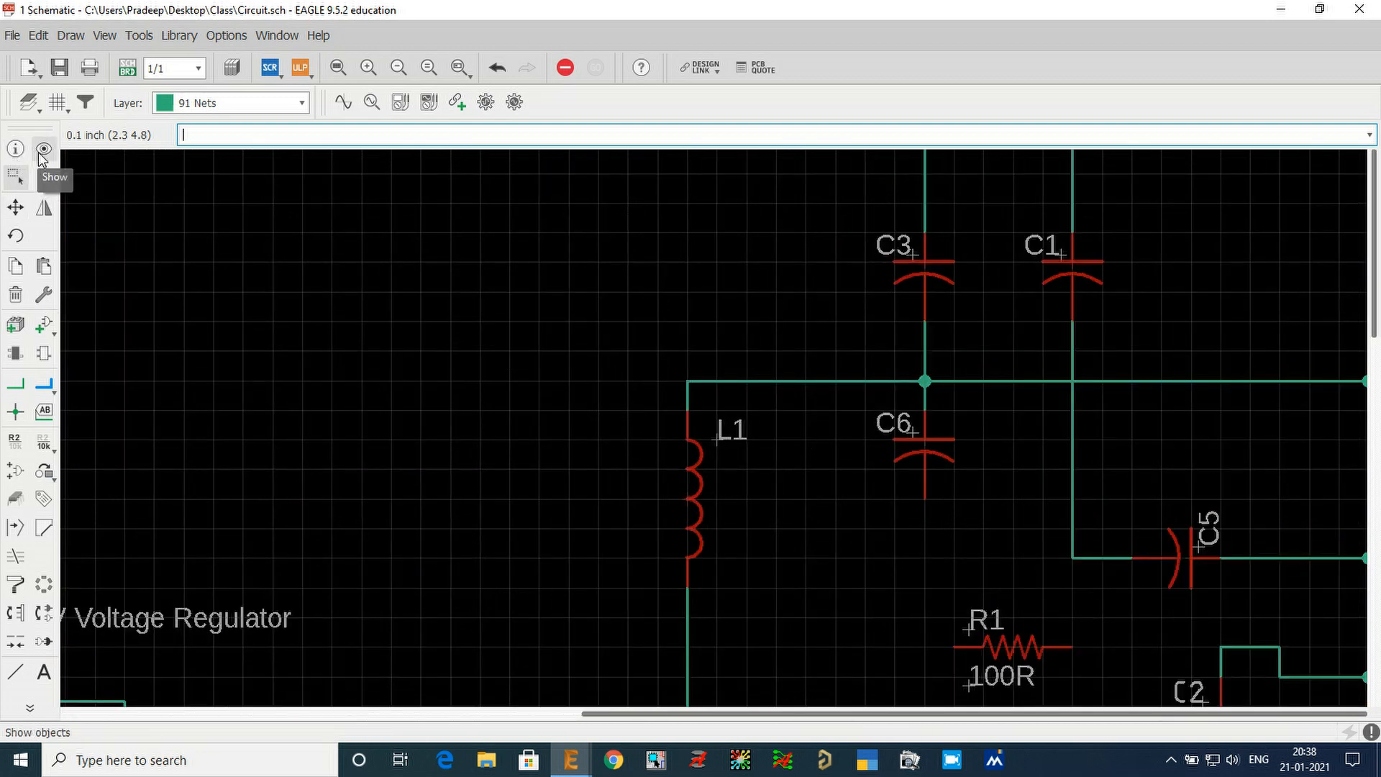
{"action": "left_click", "coordinate": [44, 151]}
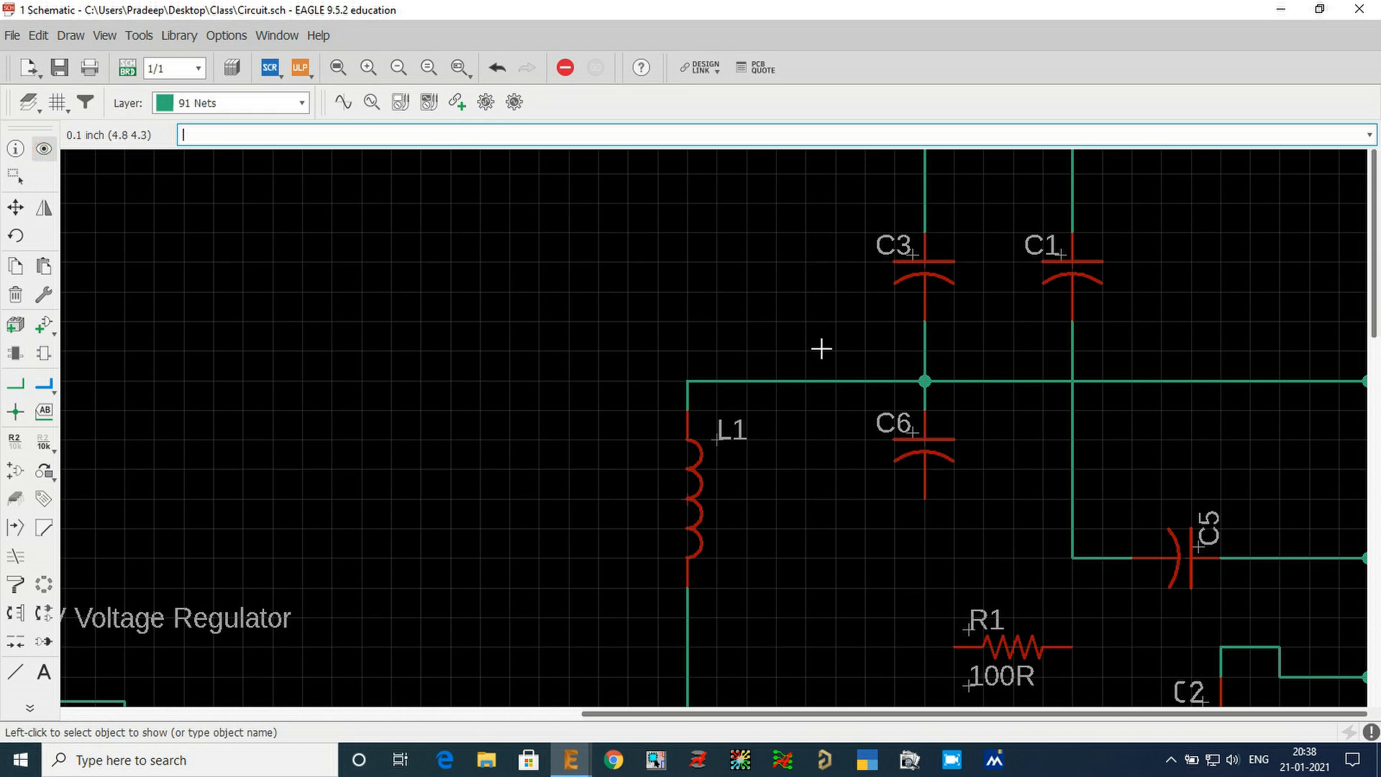
{"action": "left_click", "coordinate": [798, 381]}
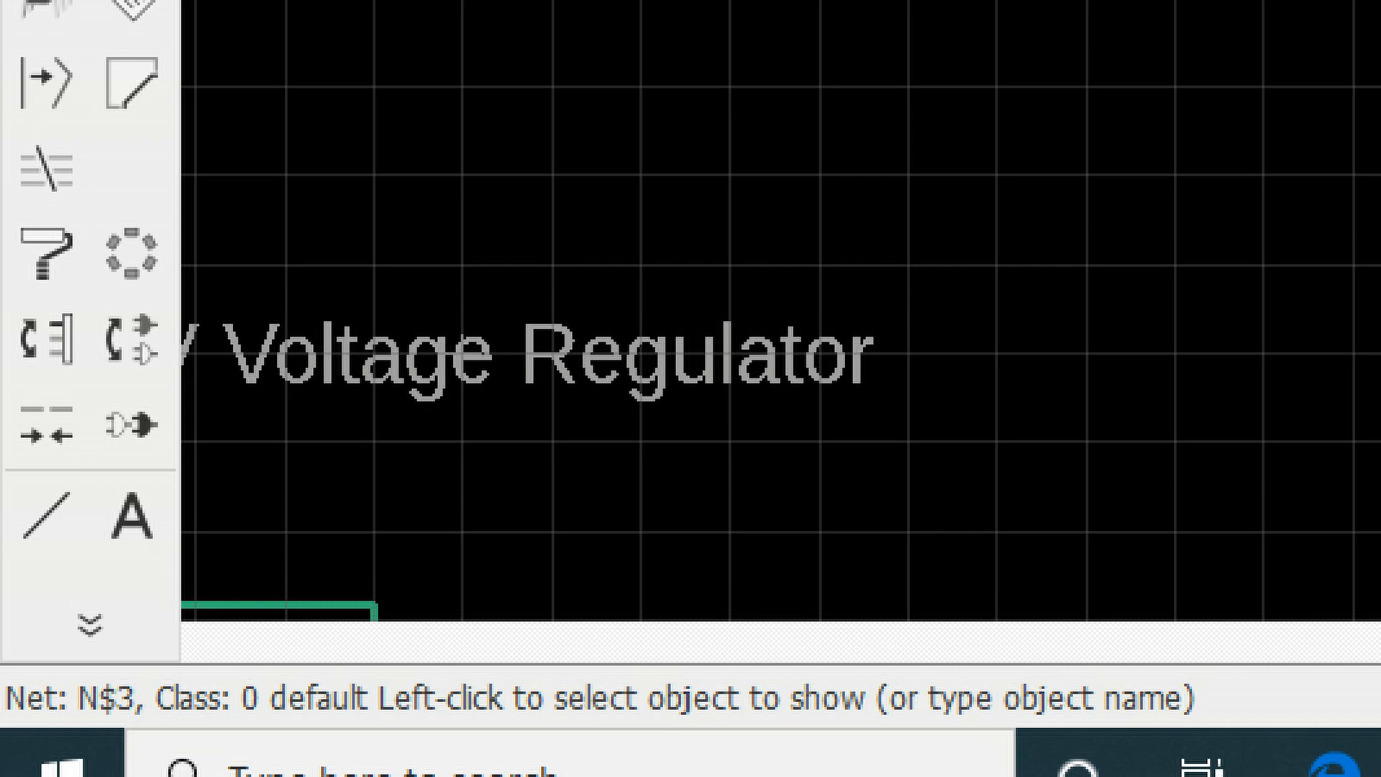
{"action": "left_click", "coordinate": [58, 767]}
{"action": "left_click", "coordinate": [57, 767]}
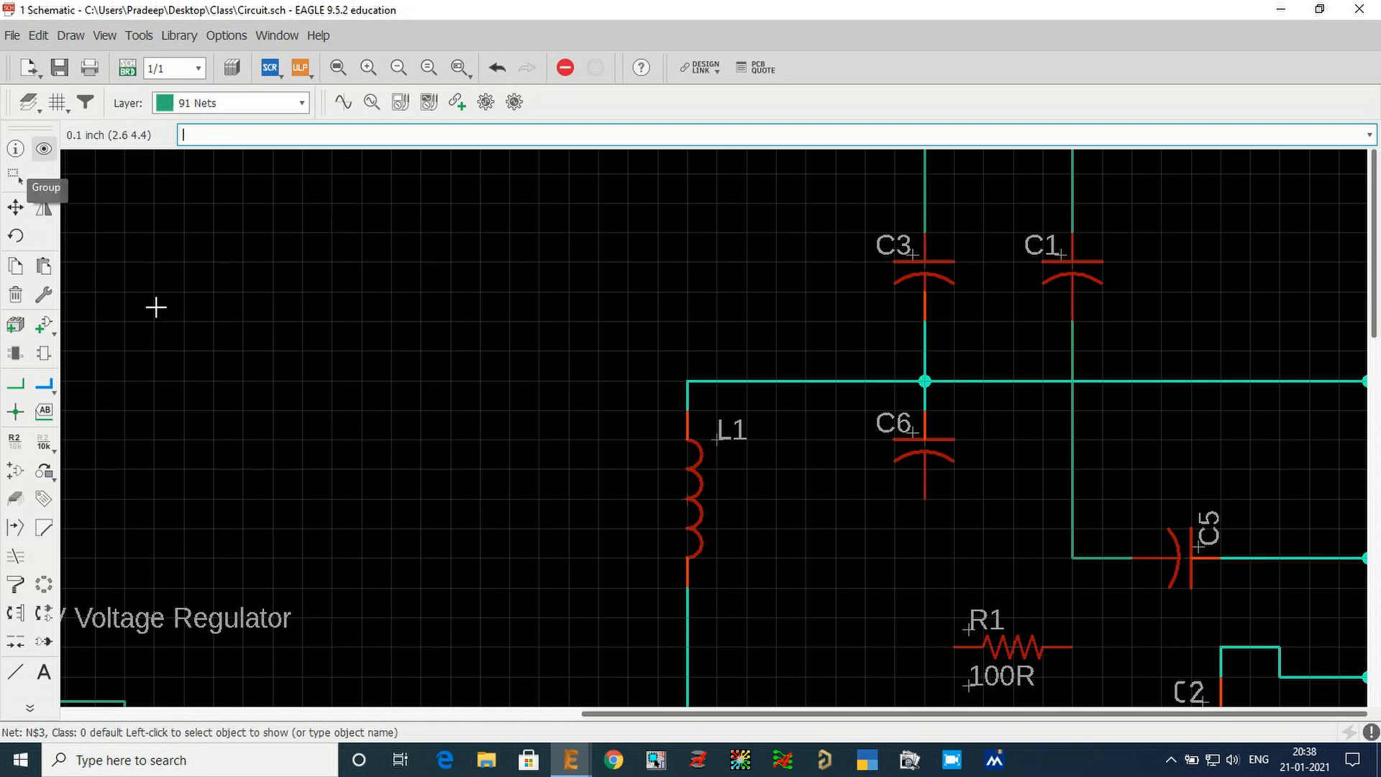
- Inspect the properties of the horizontal wire between C1 and C8, including its net name
{"action": "scroll", "coordinate": [293, 284], "scroll_direction": "down", "scroll_amount": 2}
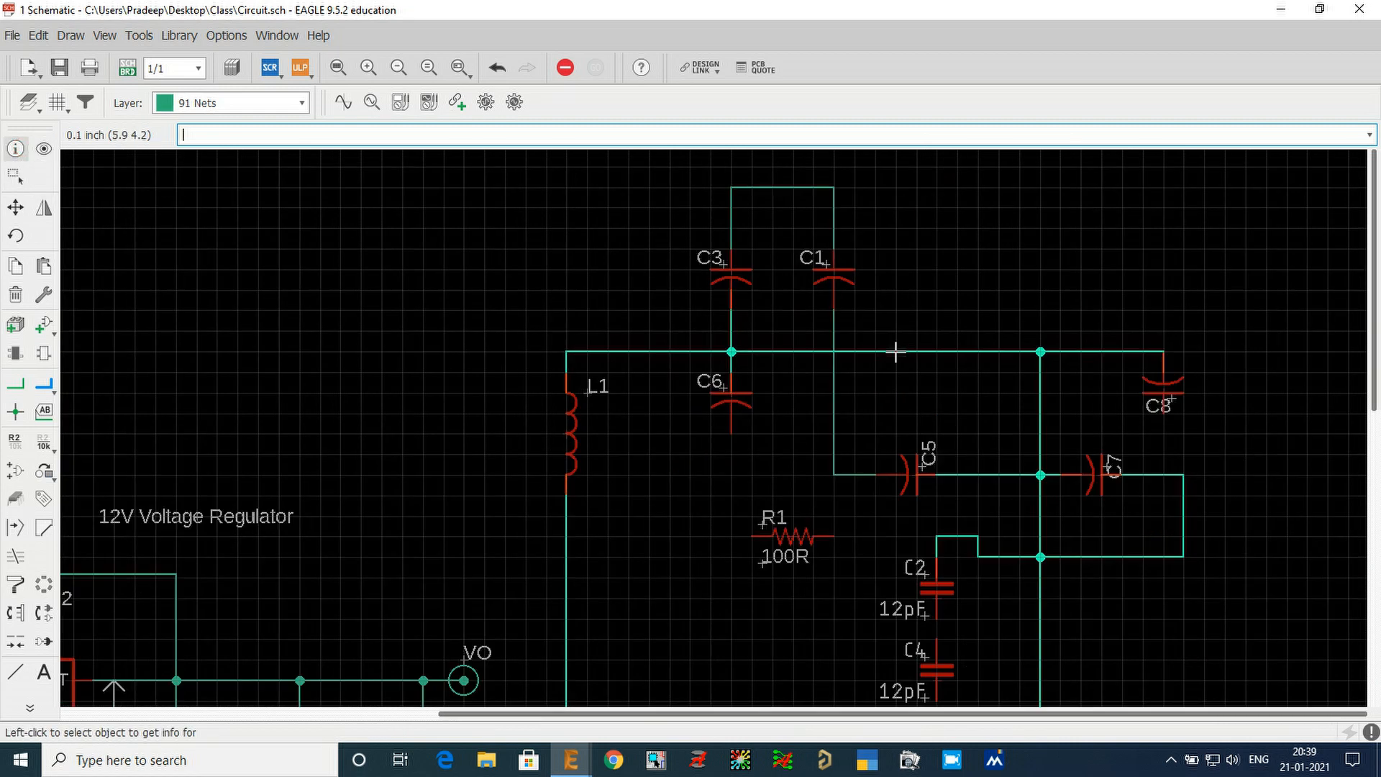
{"action": "left_click", "coordinate": [963, 353]}
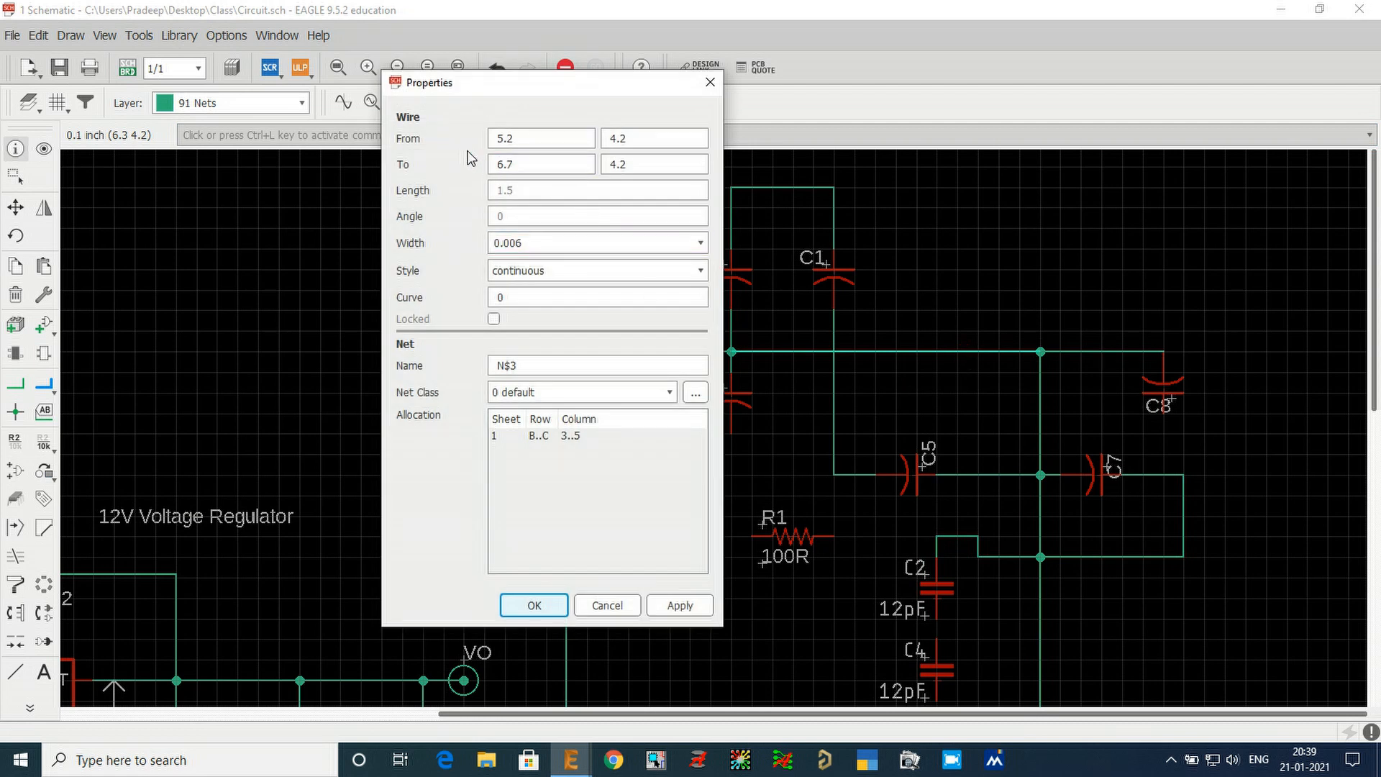
{"action": "left_click_drag", "start_coordinate": [524, 367], "coordinate": [488, 369]}
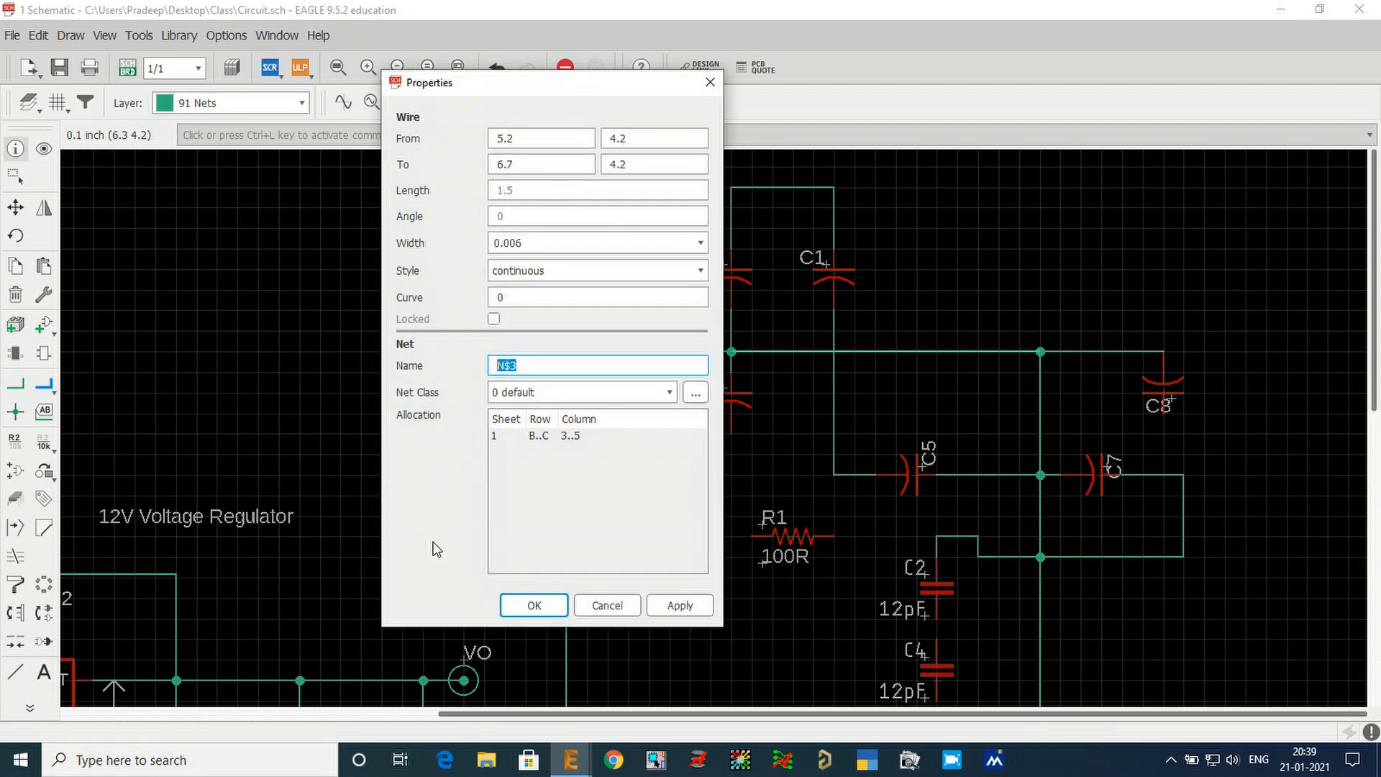
{"action": "left_click", "coordinate": [536, 606]}
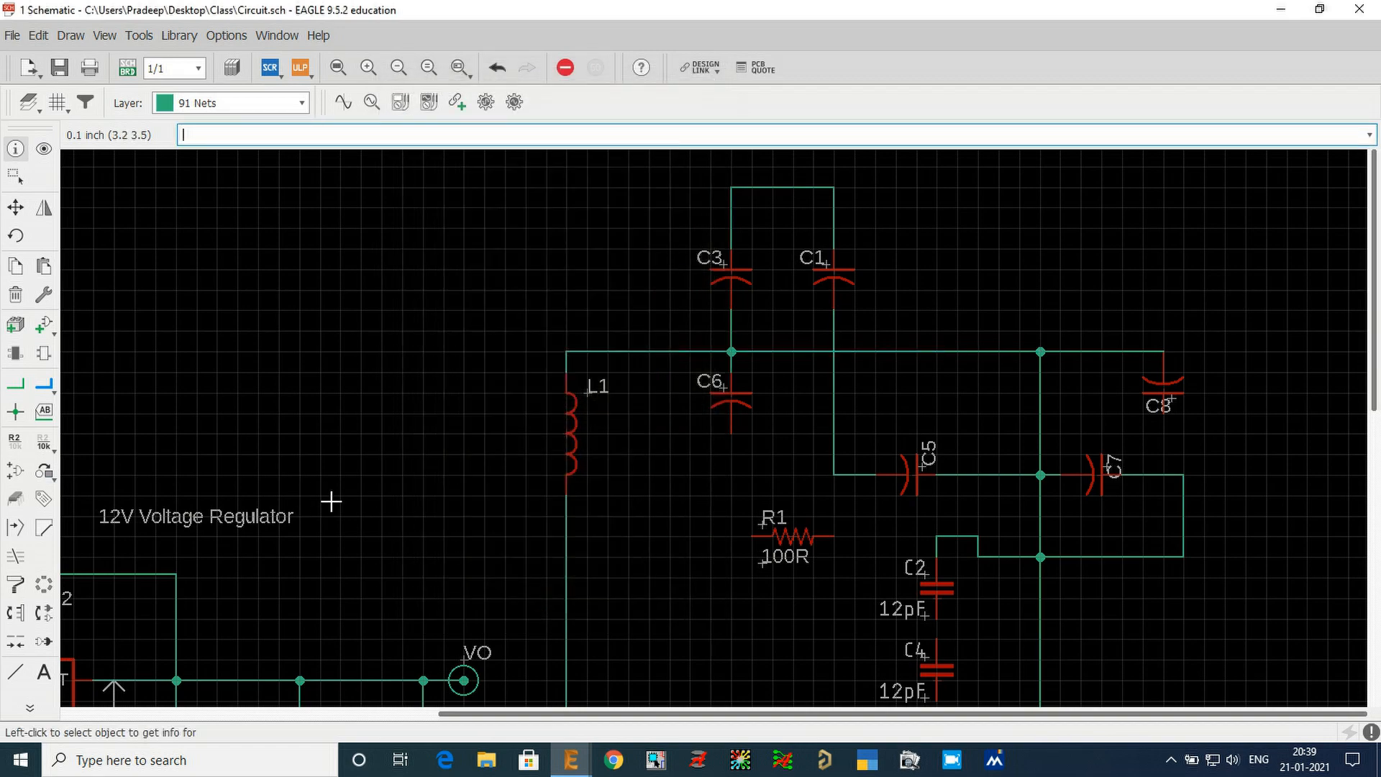
- Label the horizontal net between L1 and C3 with its net name, placing the label on the wire above L1
{"action": "scroll", "coordinate": [633, 345], "scroll_direction": "down", "scroll_amount": 5}
{"action": "scroll", "coordinate": [622, 328], "scroll_direction": "up", "scroll_amount": 7}
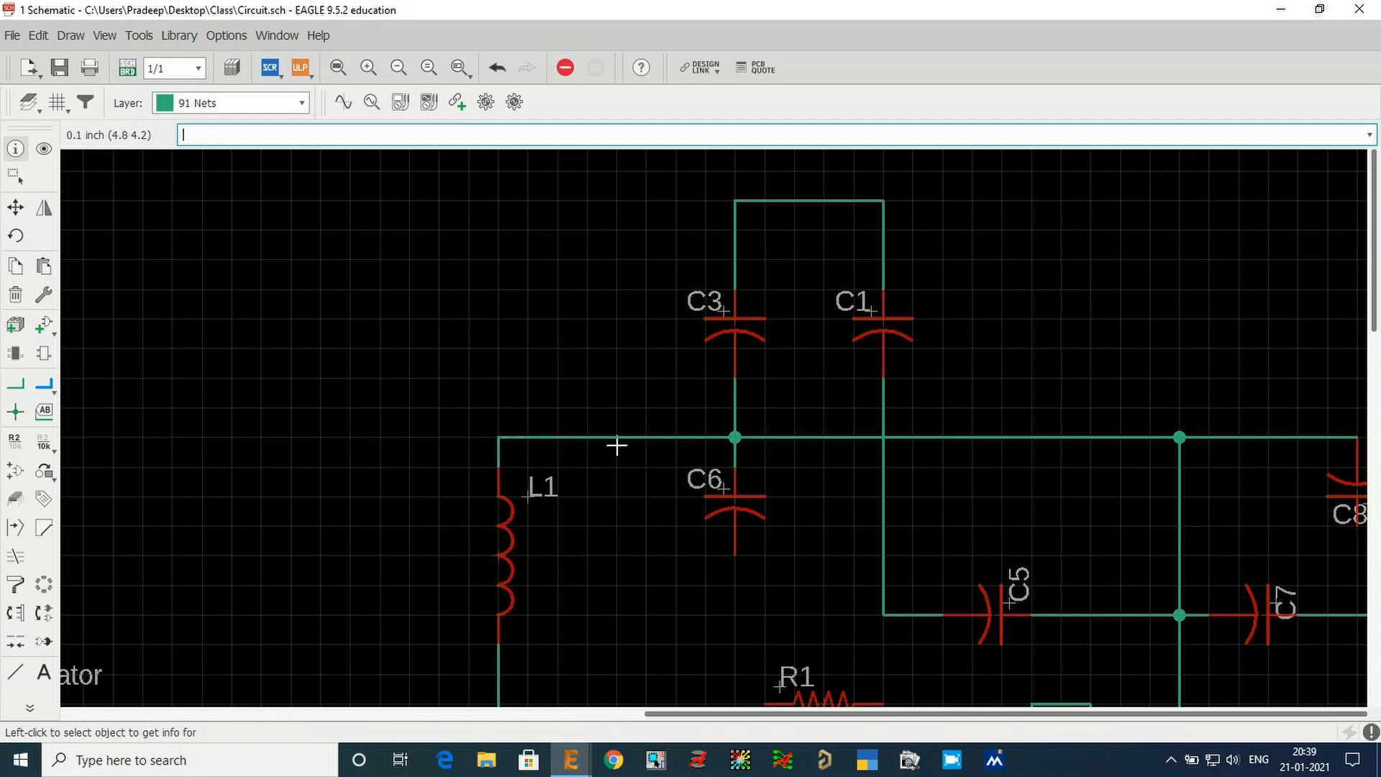
{"action": "scroll", "coordinate": [684, 431], "scroll_direction": "up", "scroll_amount": 2}
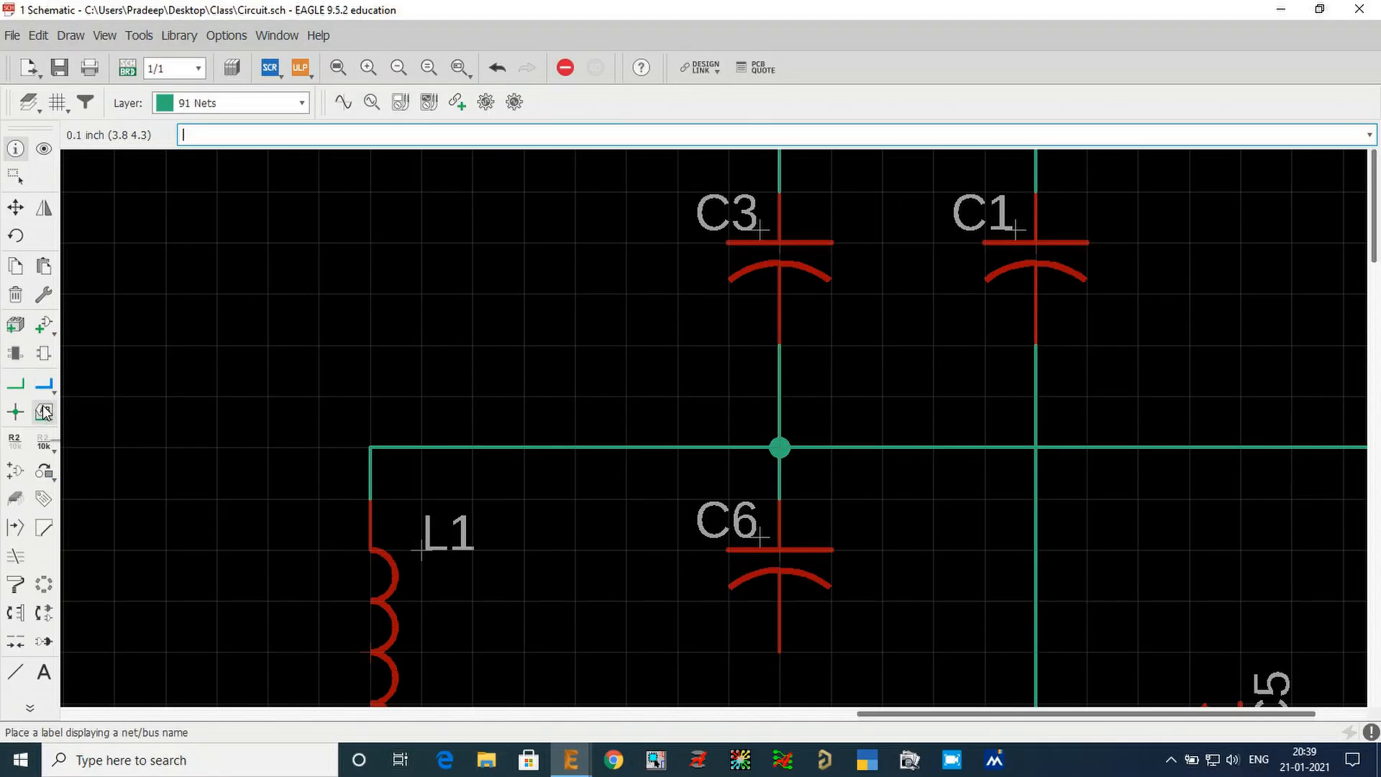
{"action": "left_click", "coordinate": [133, 349]}
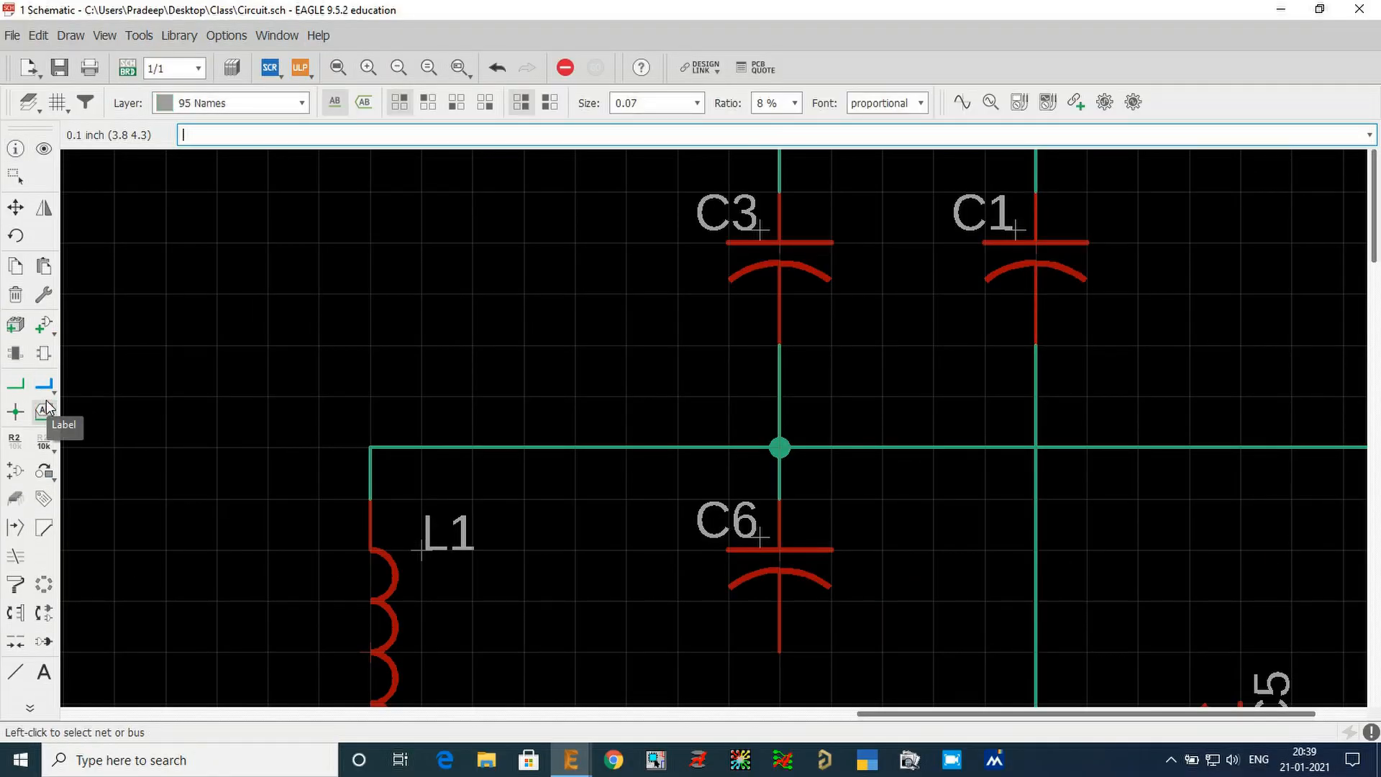
{"action": "left_click", "coordinate": [440, 448]}
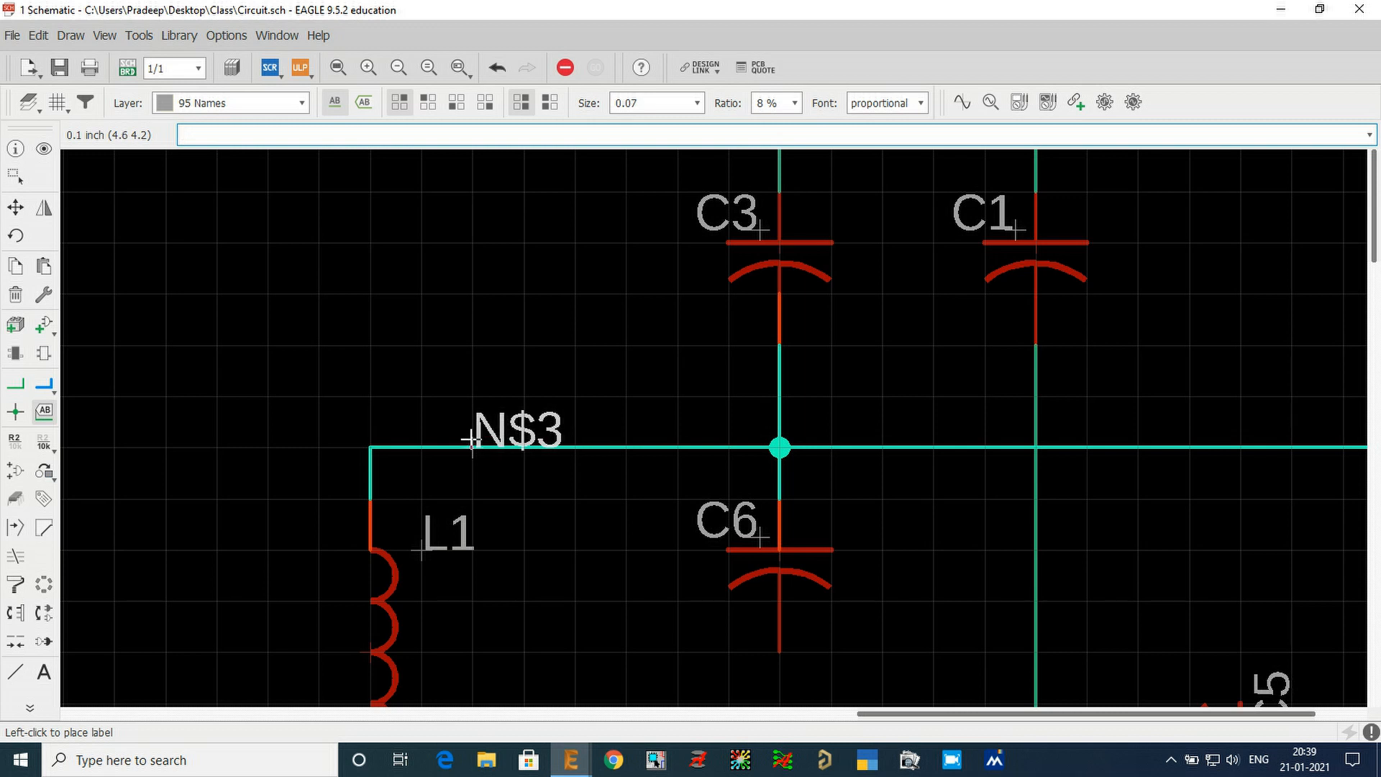
{"action": "left_click", "coordinate": [469, 440]}
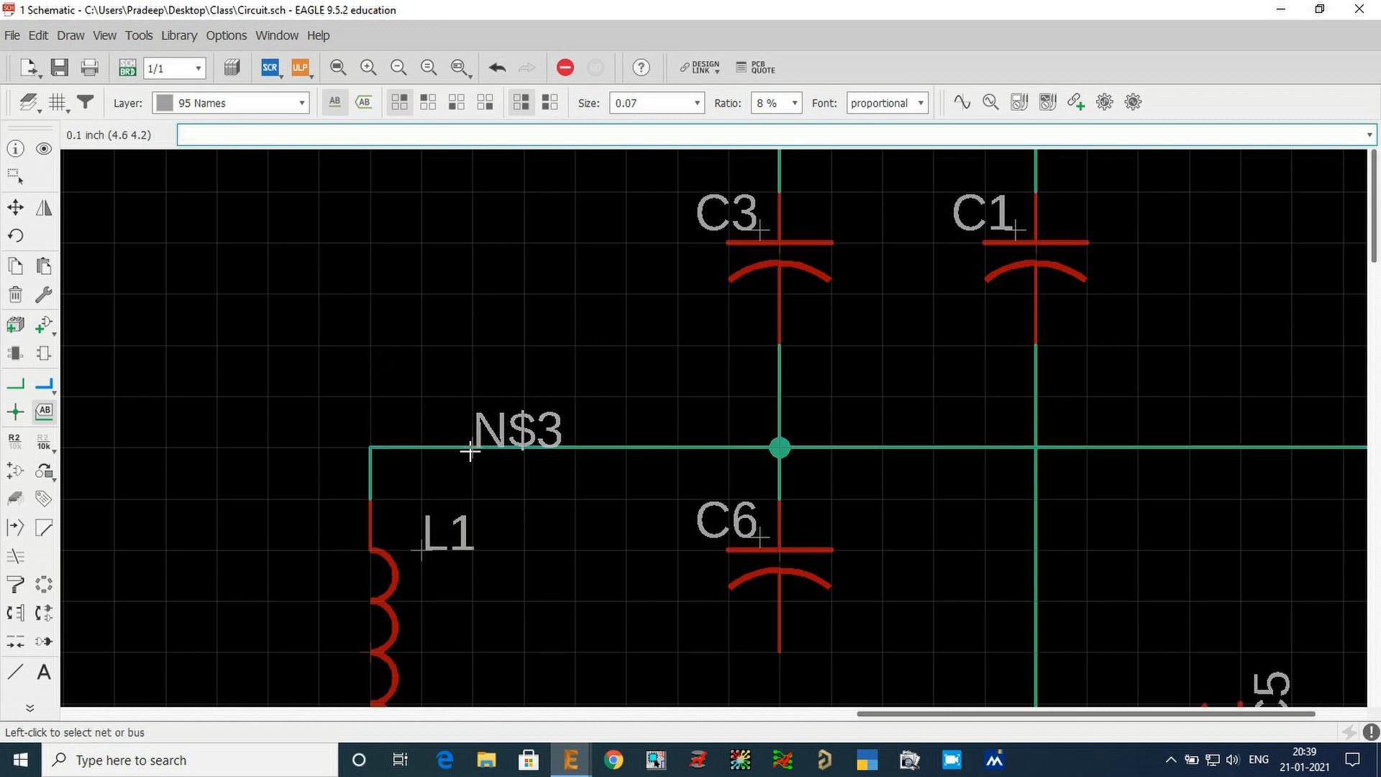
- Rename the labelled net above L1 to 5V
{"action": "left_click", "coordinate": [13, 443]}
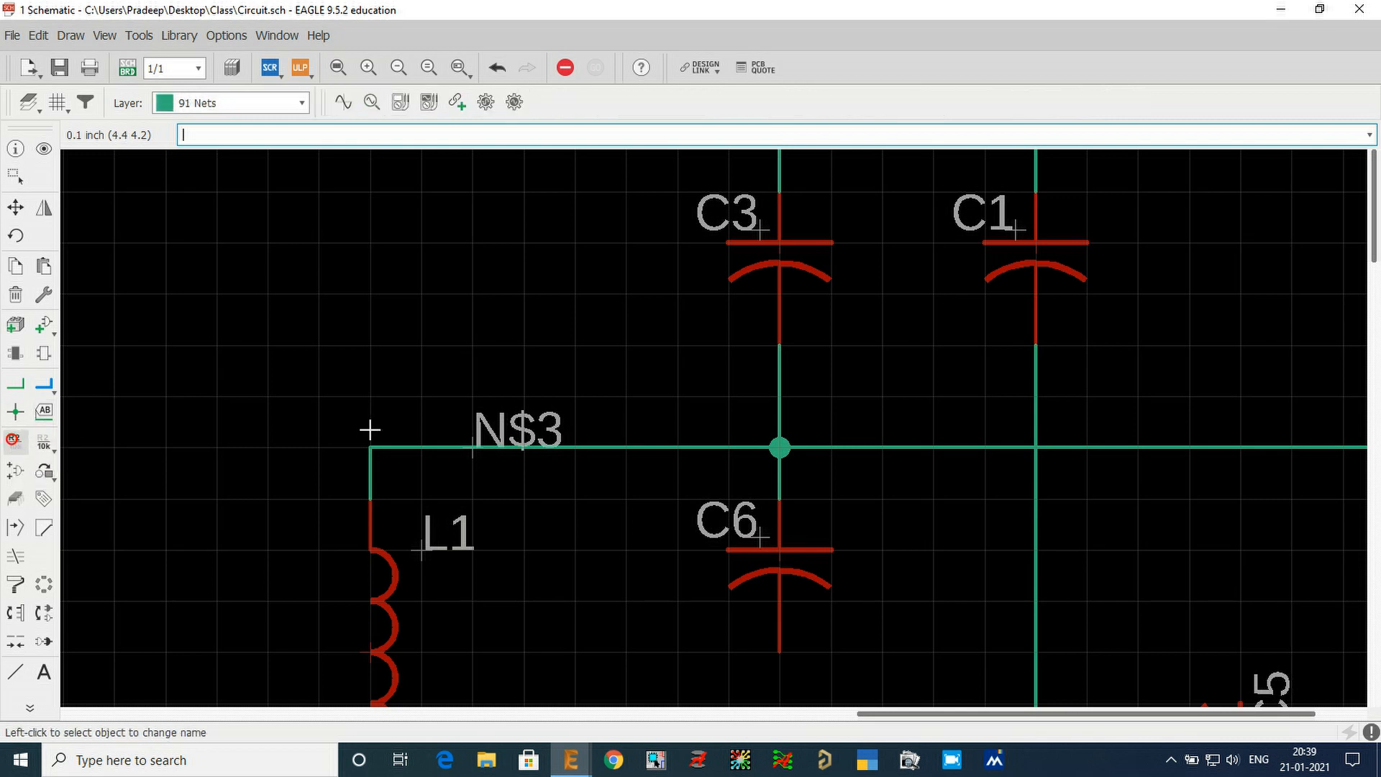
{"action": "left_click", "coordinate": [477, 440]}
{"action": "left_click", "coordinate": [476, 446]}
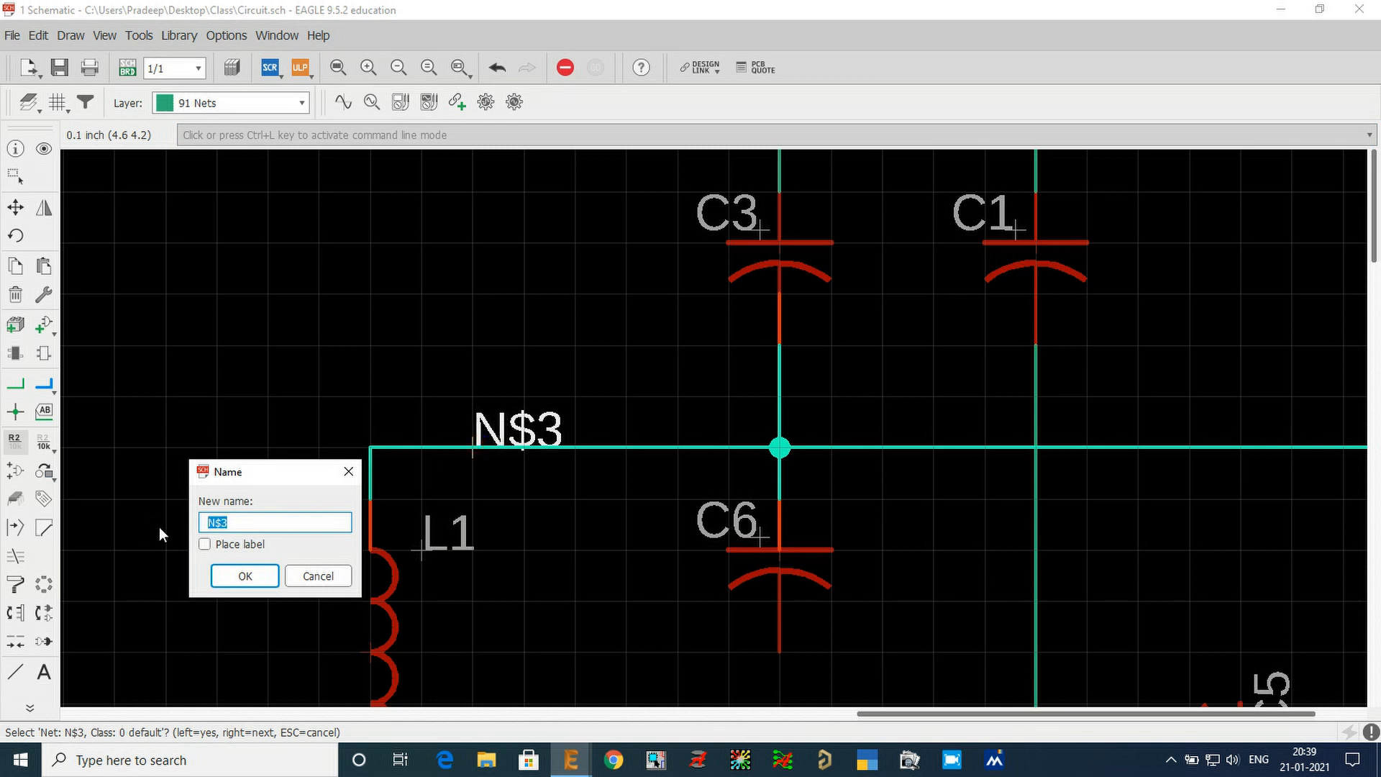
{"action": "type", "text": "5V"}
{"action": "key", "text": "Return"}
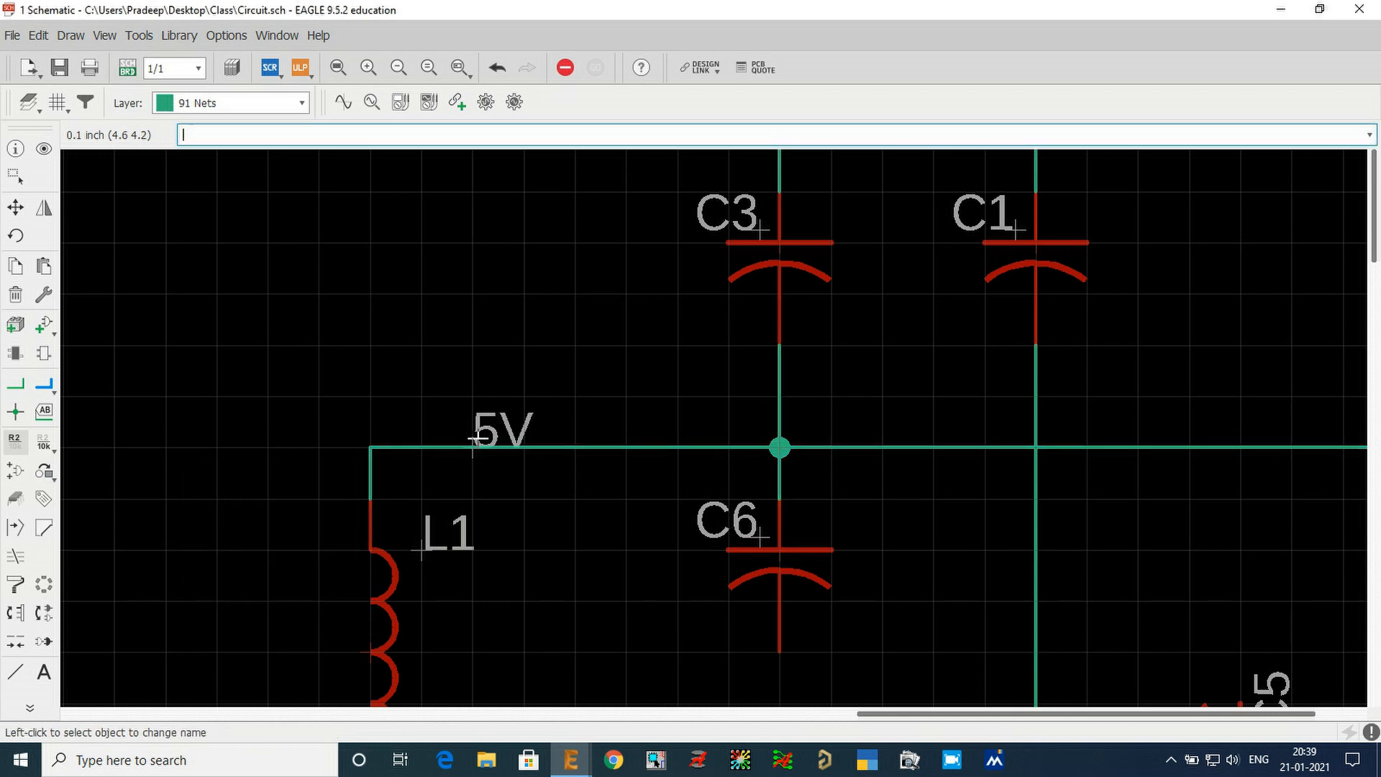
- Highlight the 5V net with Show and check its net name in the wire's properties
{"action": "left_click", "coordinate": [44, 148]}
{"action": "left_click", "coordinate": [579, 448]}
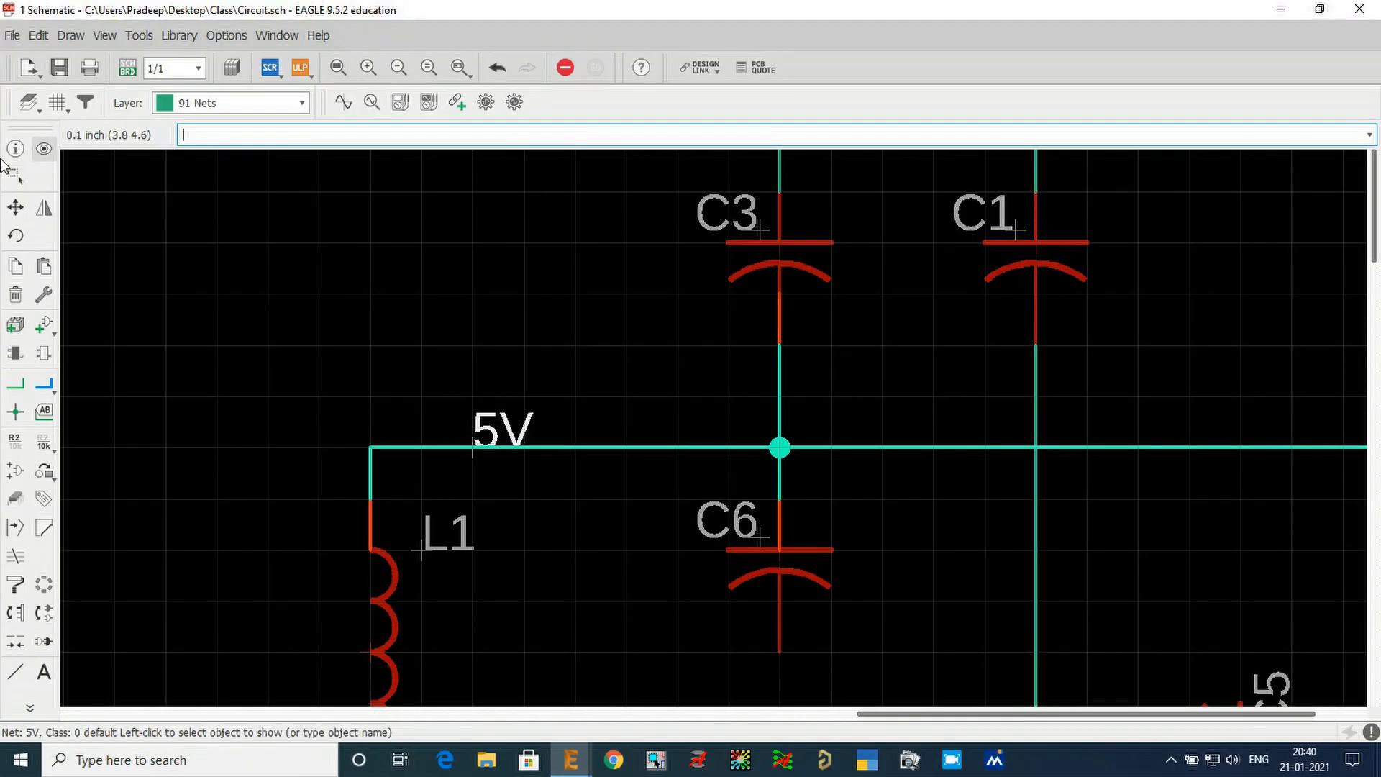
{"action": "left_click", "coordinate": [11, 152]}
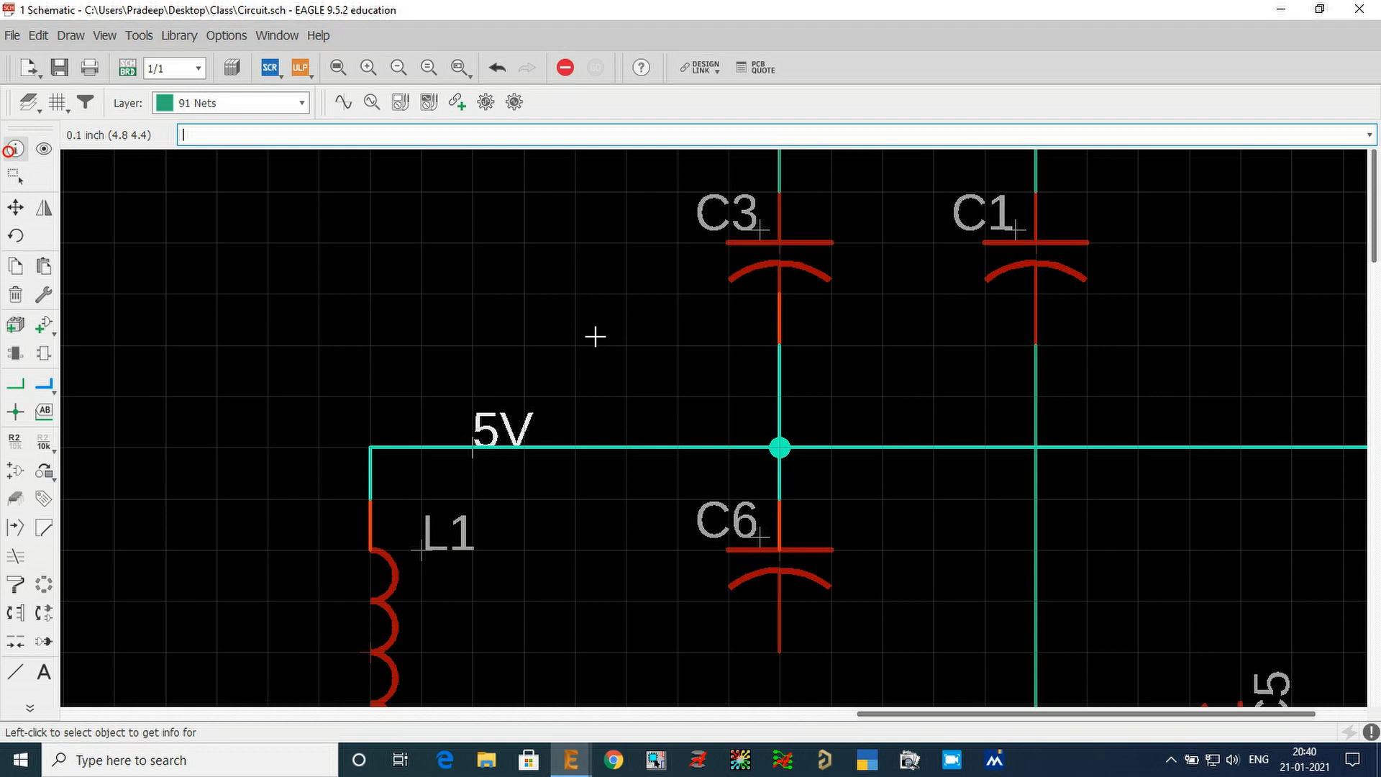
{"action": "left_click", "coordinate": [593, 449]}
{"action": "double_click", "coordinate": [911, 461]}
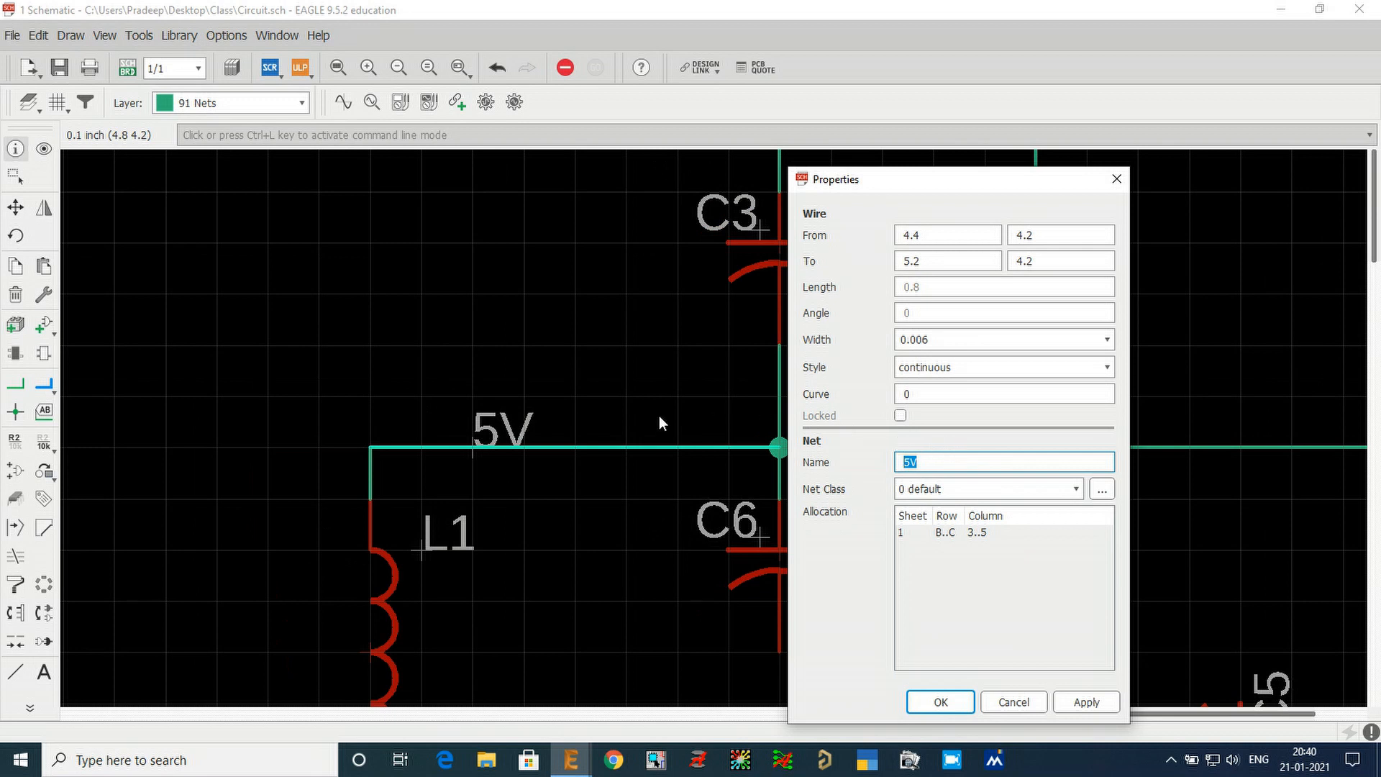
{"action": "left_click", "coordinate": [1121, 179]}
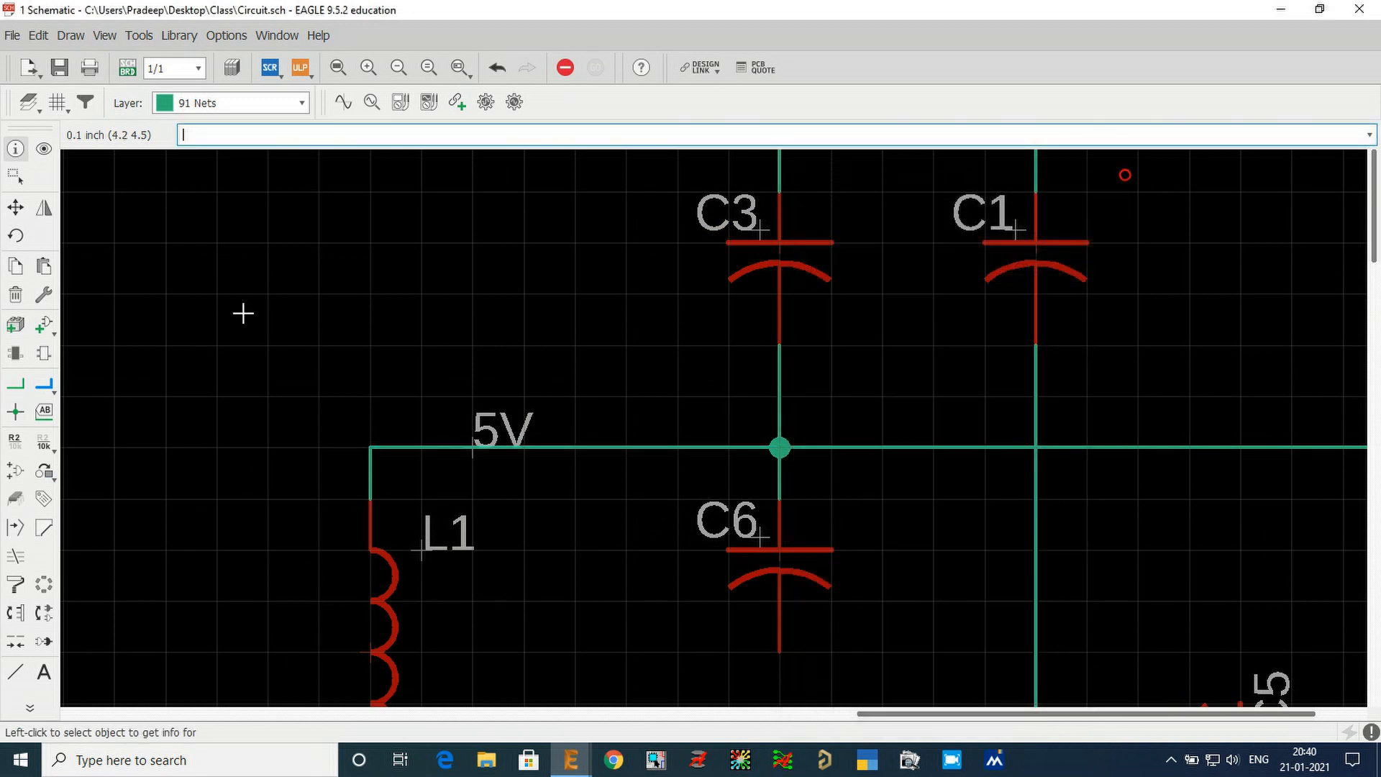
- Rename capacitor C6, just below the 5V net junction, to C20
{"action": "left_click", "coordinate": [44, 411]}
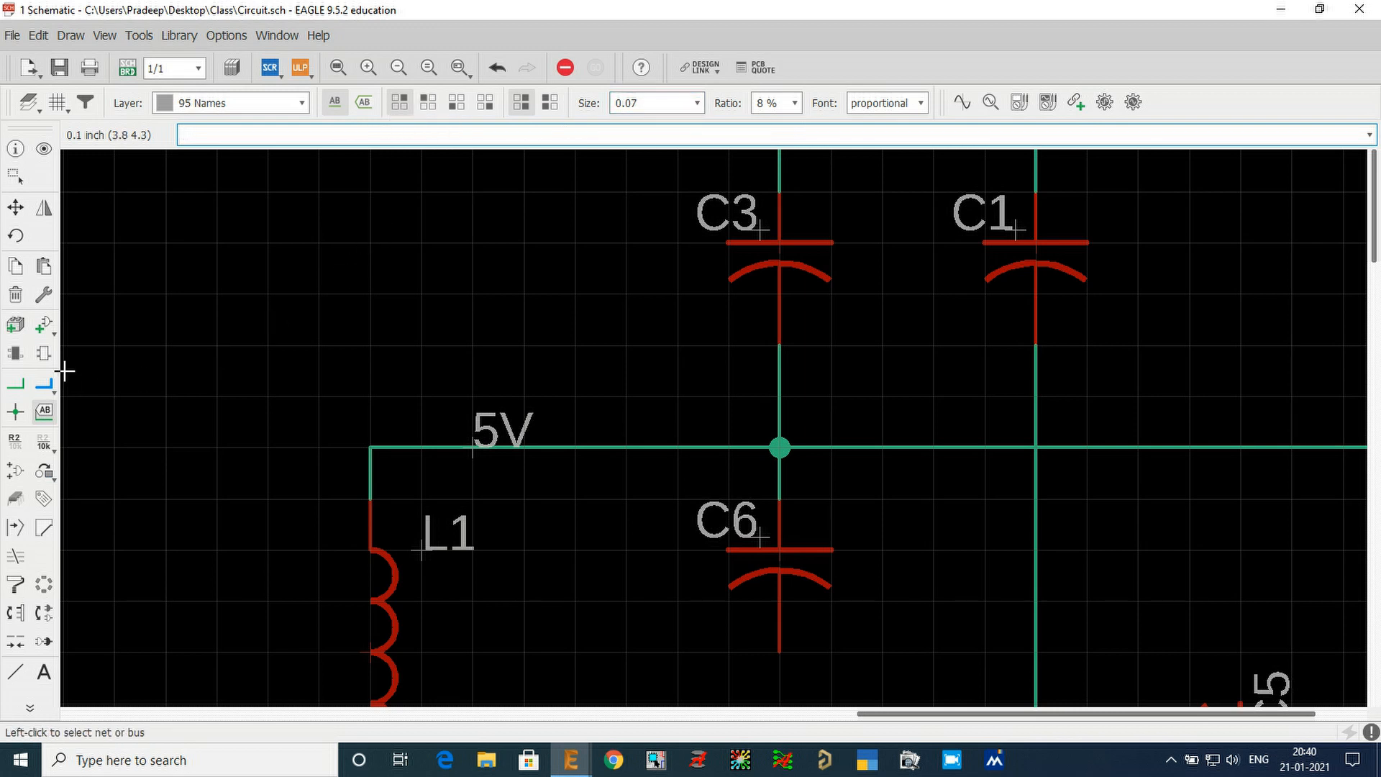
{"action": "scroll", "coordinate": [65, 374], "scroll_direction": "down", "scroll_amount": 1}
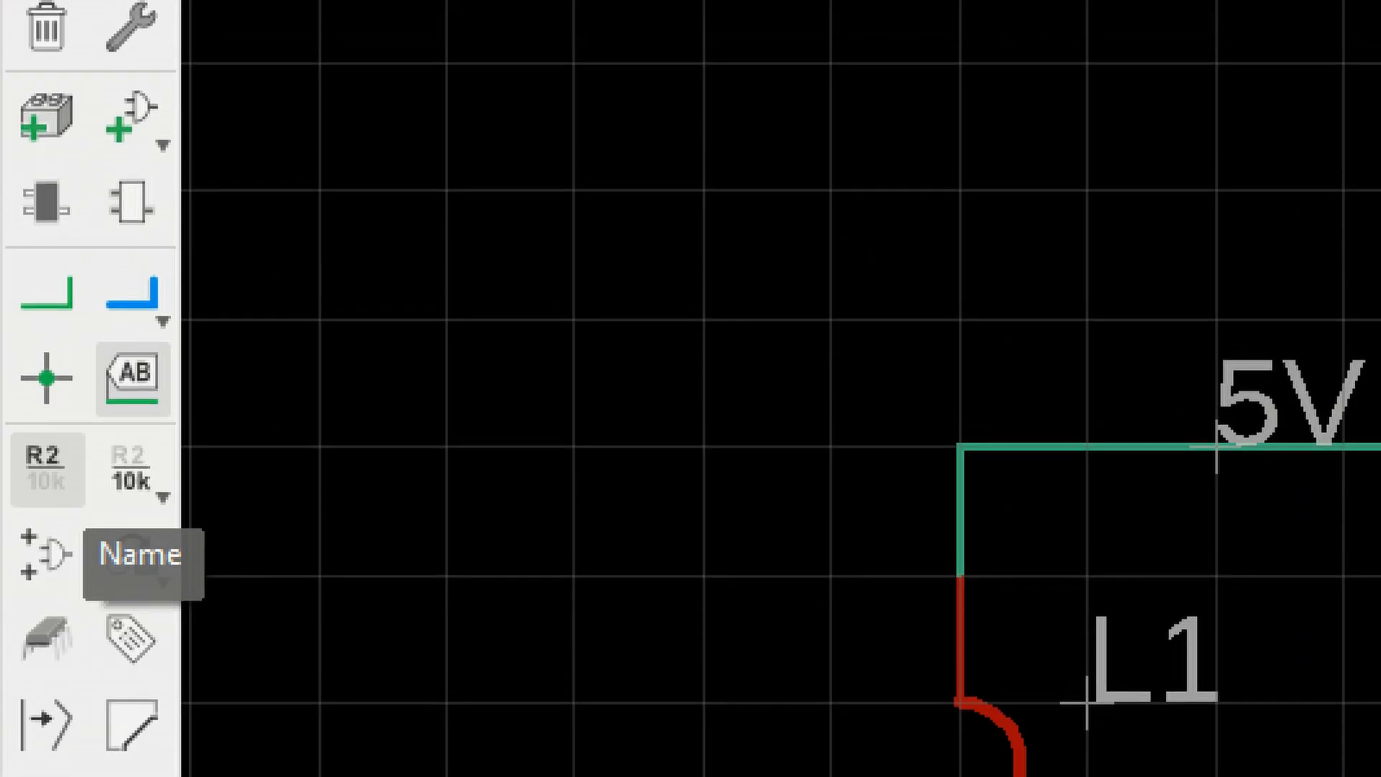
{"action": "left_click", "coordinate": [15, 441]}
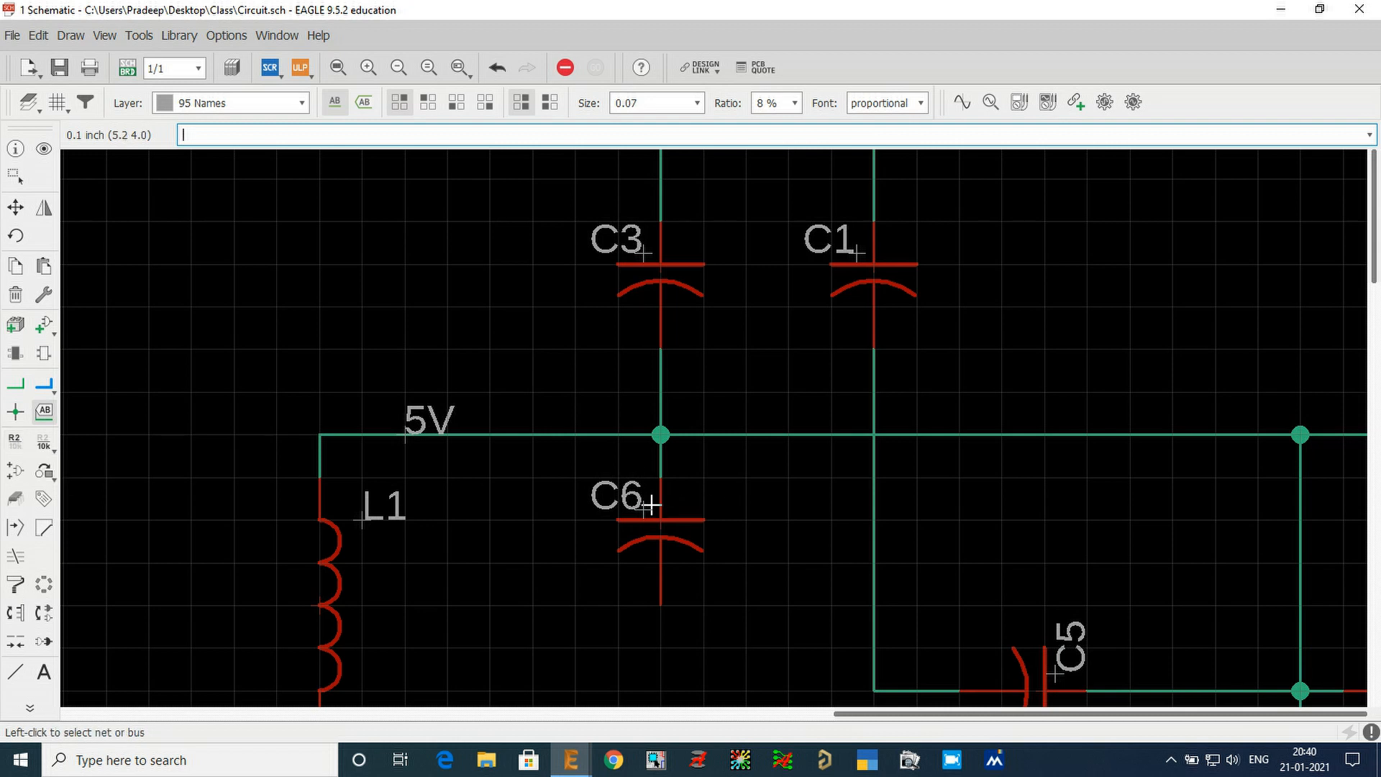
{"action": "scroll", "coordinate": [646, 512], "scroll_direction": "up", "scroll_amount": 2}
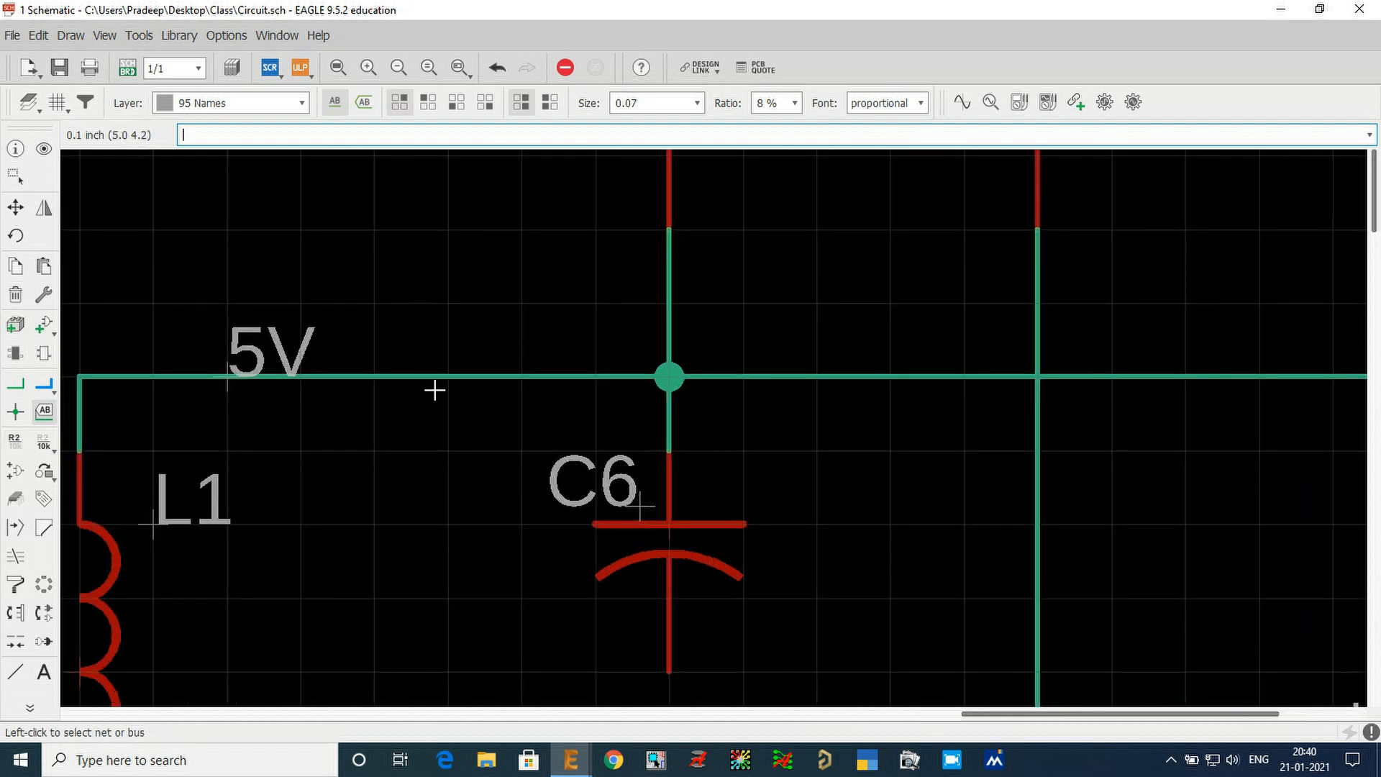
{"action": "left_click", "coordinate": [15, 446]}
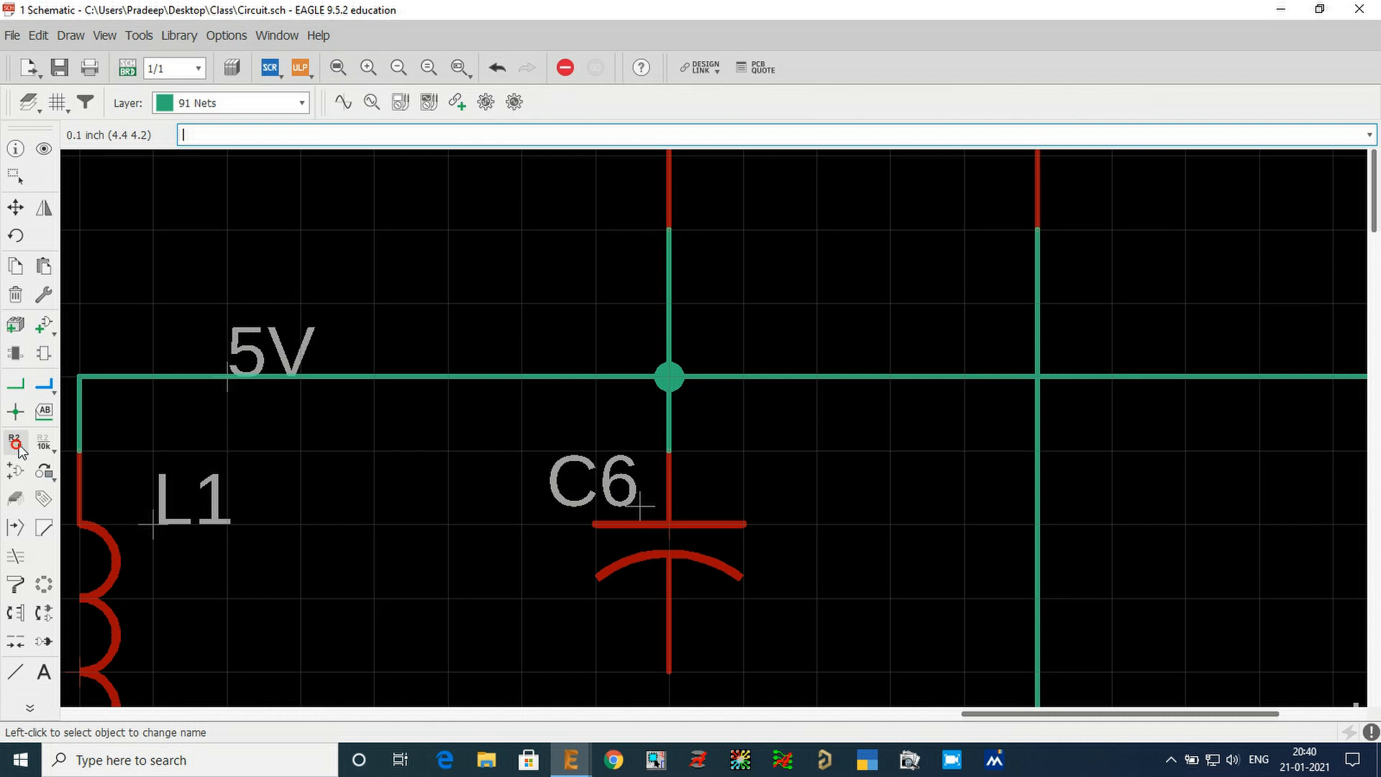
{"action": "left_click", "coordinate": [667, 526]}
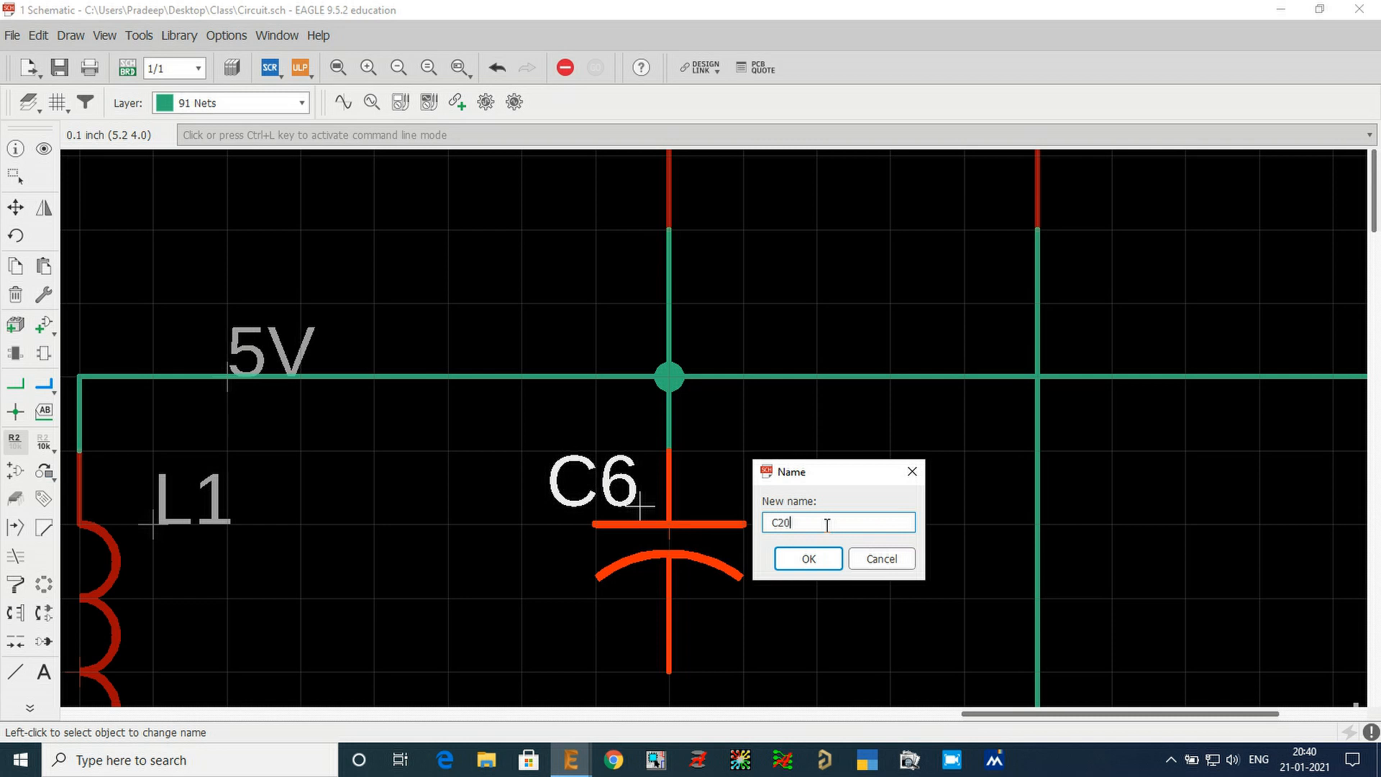
{"action": "left_click", "coordinate": [808, 558]}
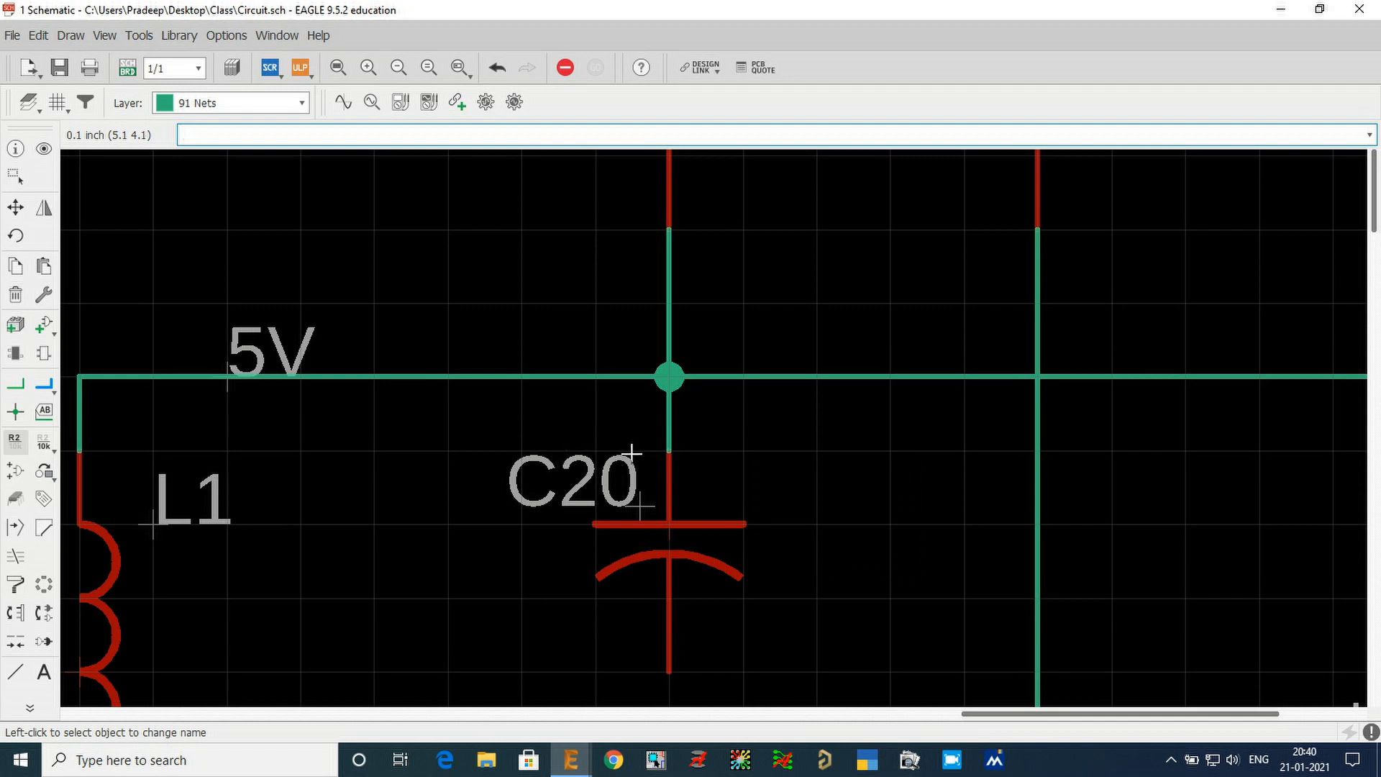
- Rename the net joining the upper ends of C3 and C1 to 3V3, with Place label turned off
{"action": "scroll", "coordinate": [296, 493], "scroll_direction": "down", "scroll_amount": 3}
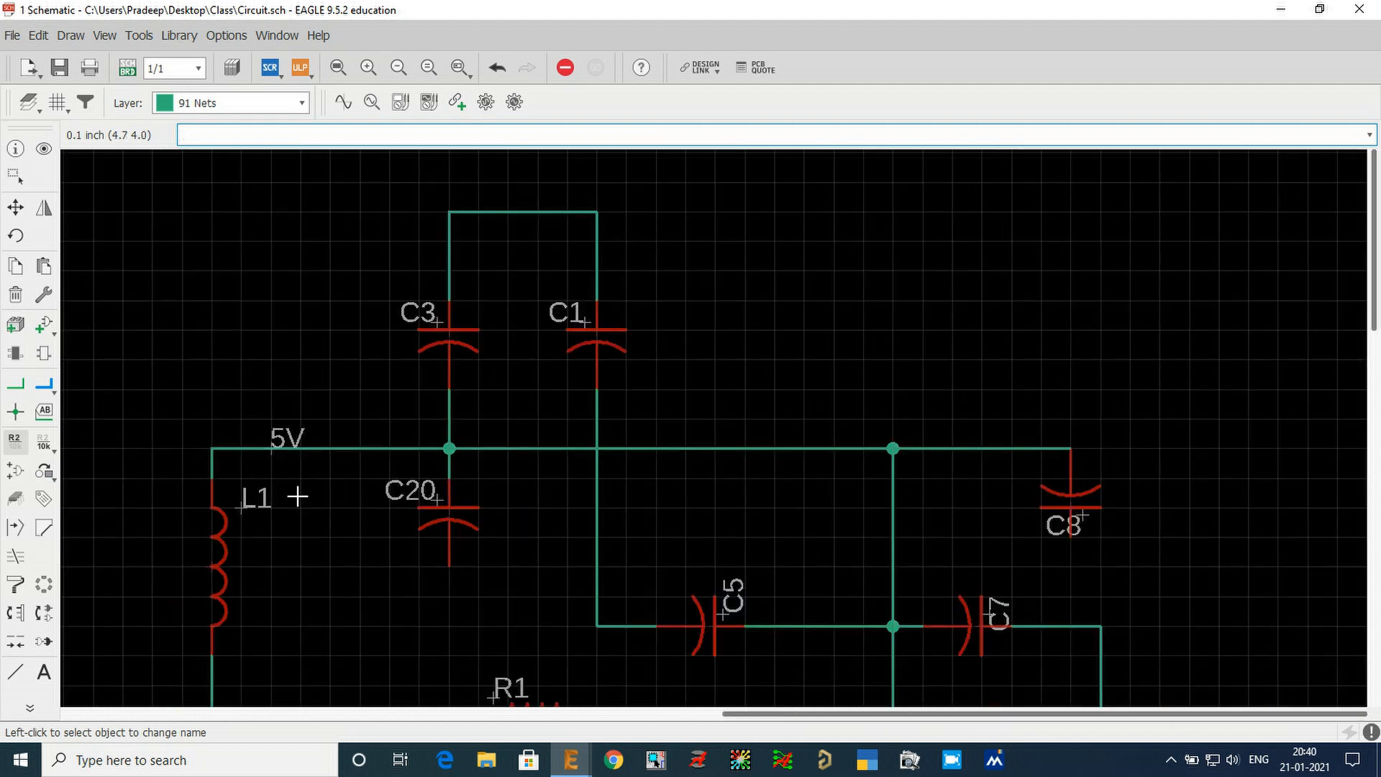
{"action": "scroll", "coordinate": [495, 166], "scroll_direction": "up", "scroll_amount": 3}
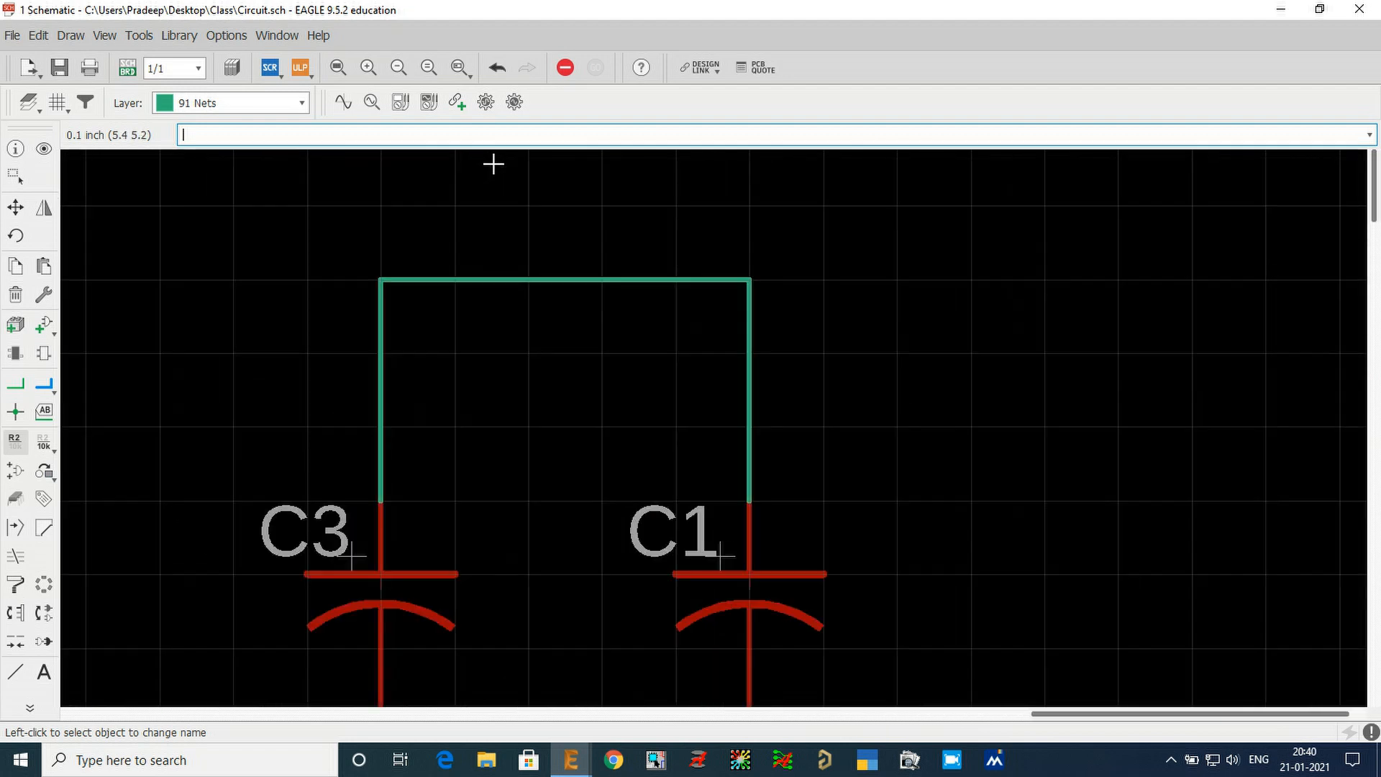
{"action": "left_click", "coordinate": [24, 441]}
{"action": "left_click", "coordinate": [510, 281]}
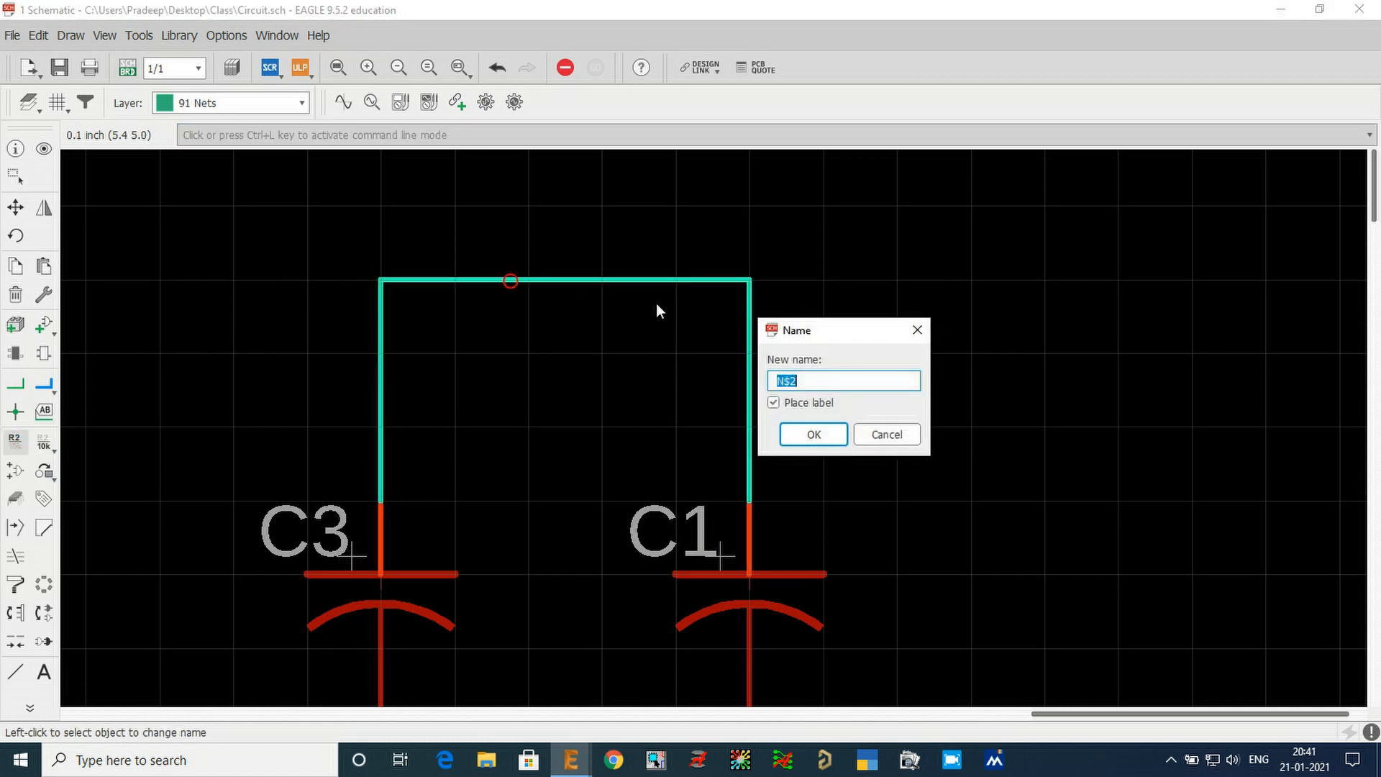
{"action": "left_click", "coordinate": [833, 385]}
{"action": "left_click_drag", "start_coordinate": [831, 384], "coordinate": [764, 385]}
{"action": "type", "text": "3"}
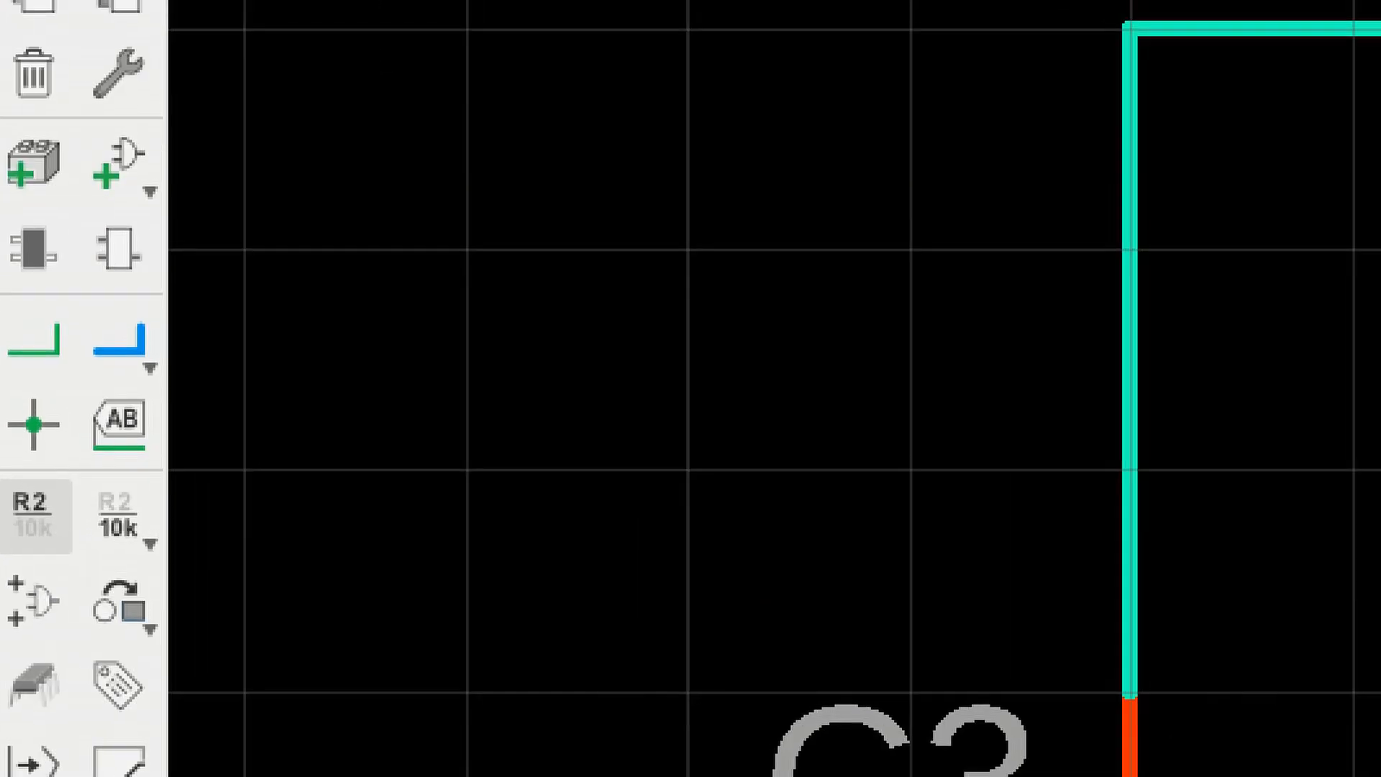
{"action": "left_click_drag", "start_coordinate": [78, 348], "coordinate": [173, 410]}
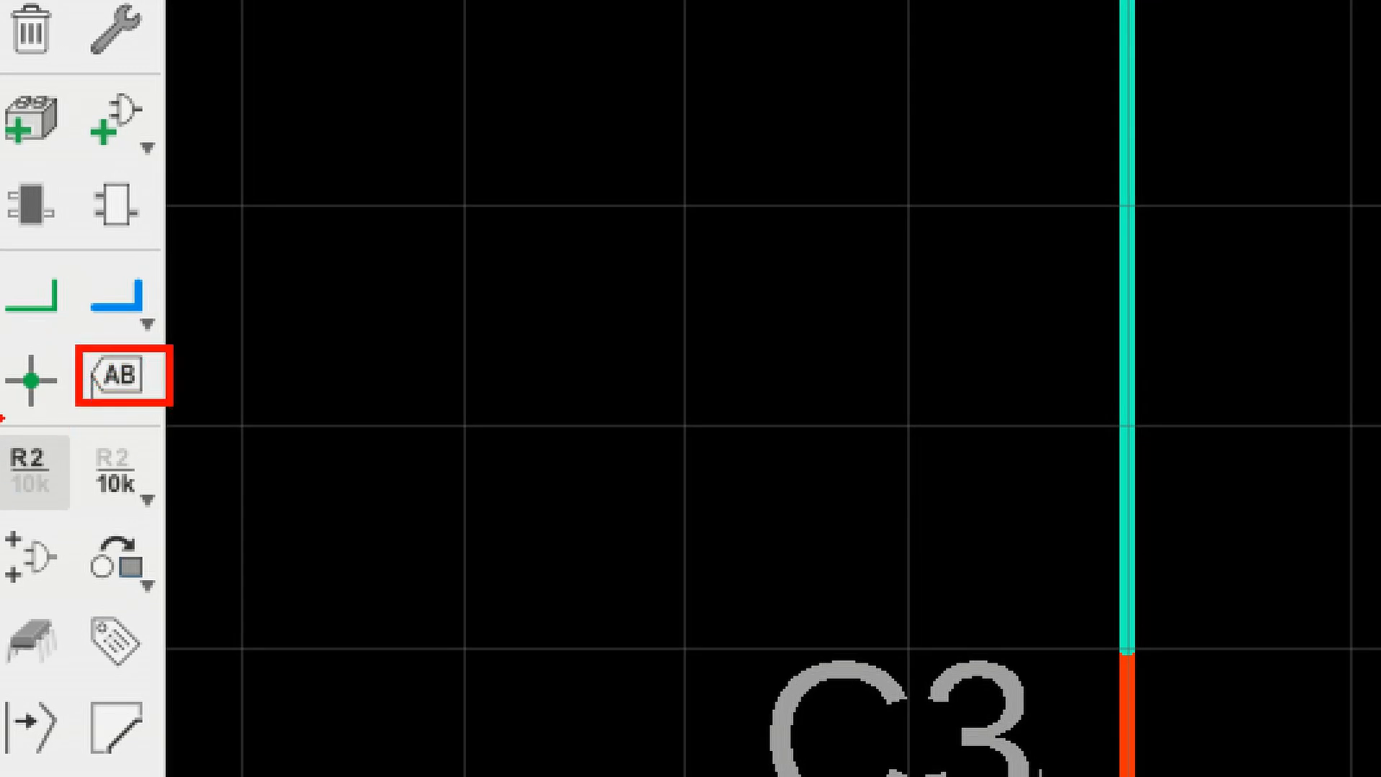
{"action": "left_click_drag", "start_coordinate": [1, 434], "coordinate": [64, 507]}
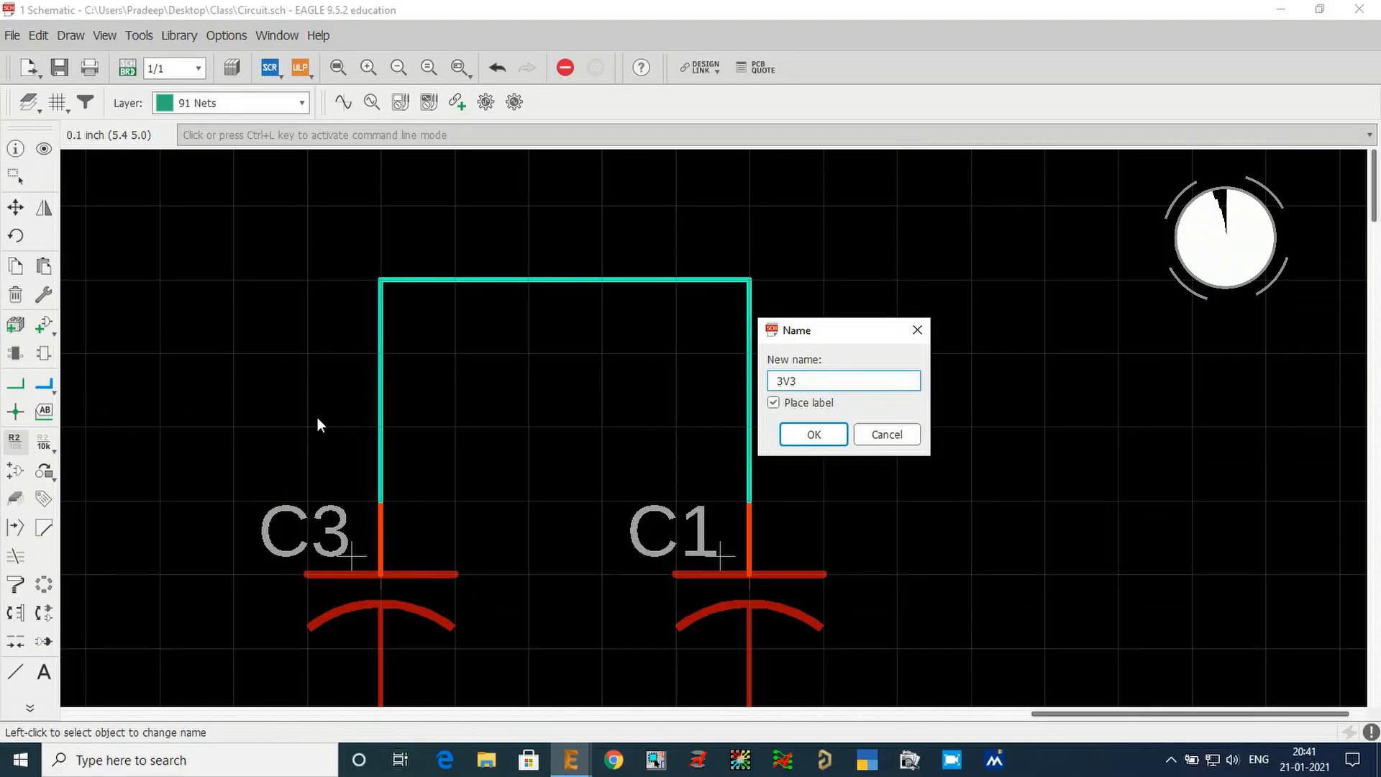
{"action": "left_click", "coordinate": [774, 405]}
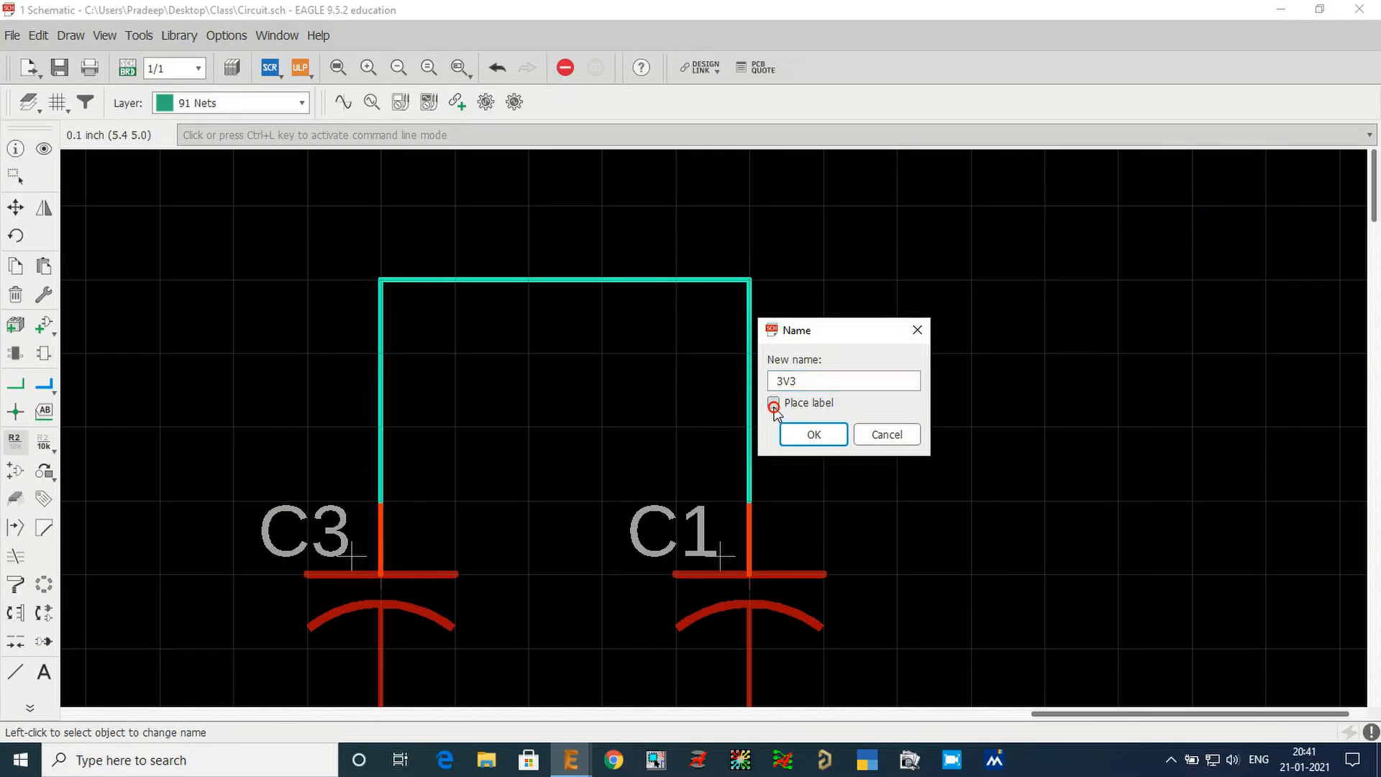
{"action": "left_click", "coordinate": [806, 433]}
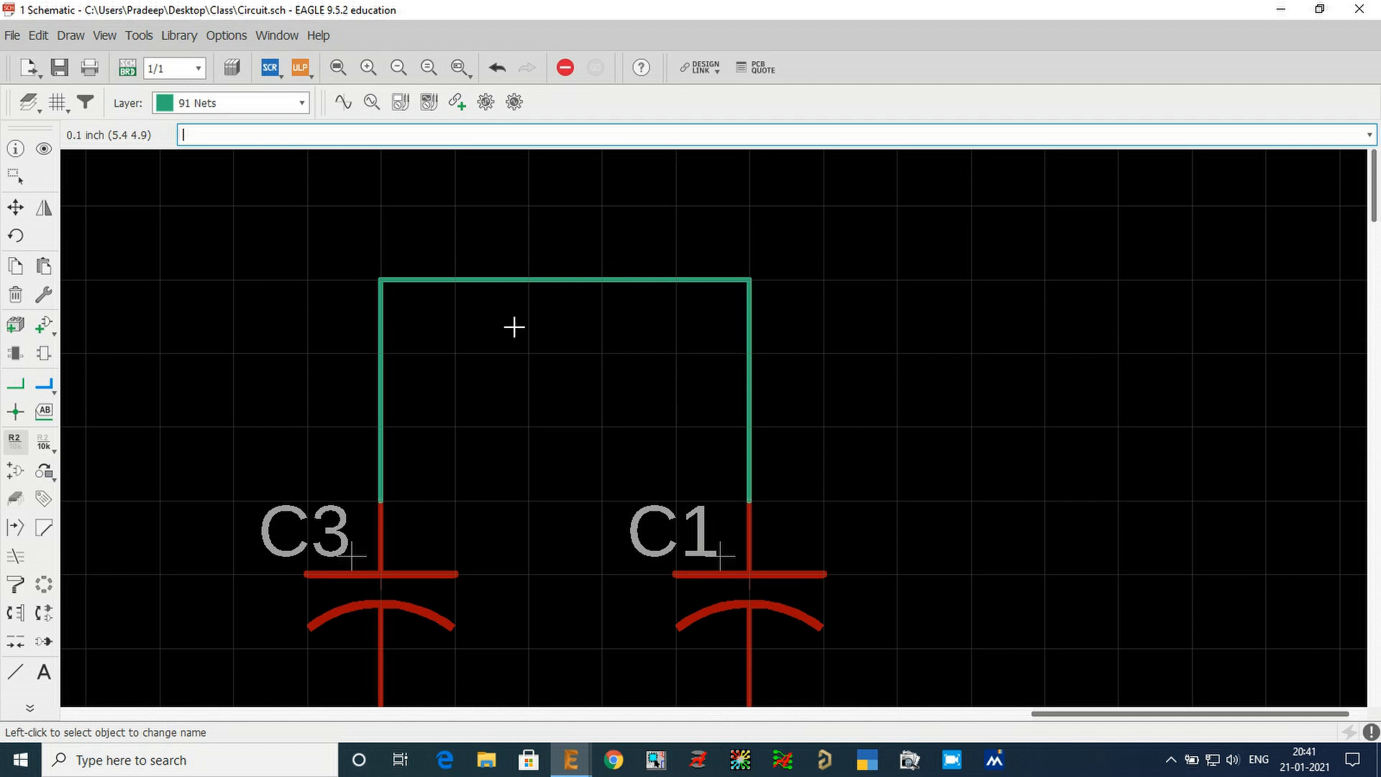
- Inspect the properties of the horizontal wire above C3 and C1 to check its net name
{"action": "left_click", "coordinate": [16, 148]}
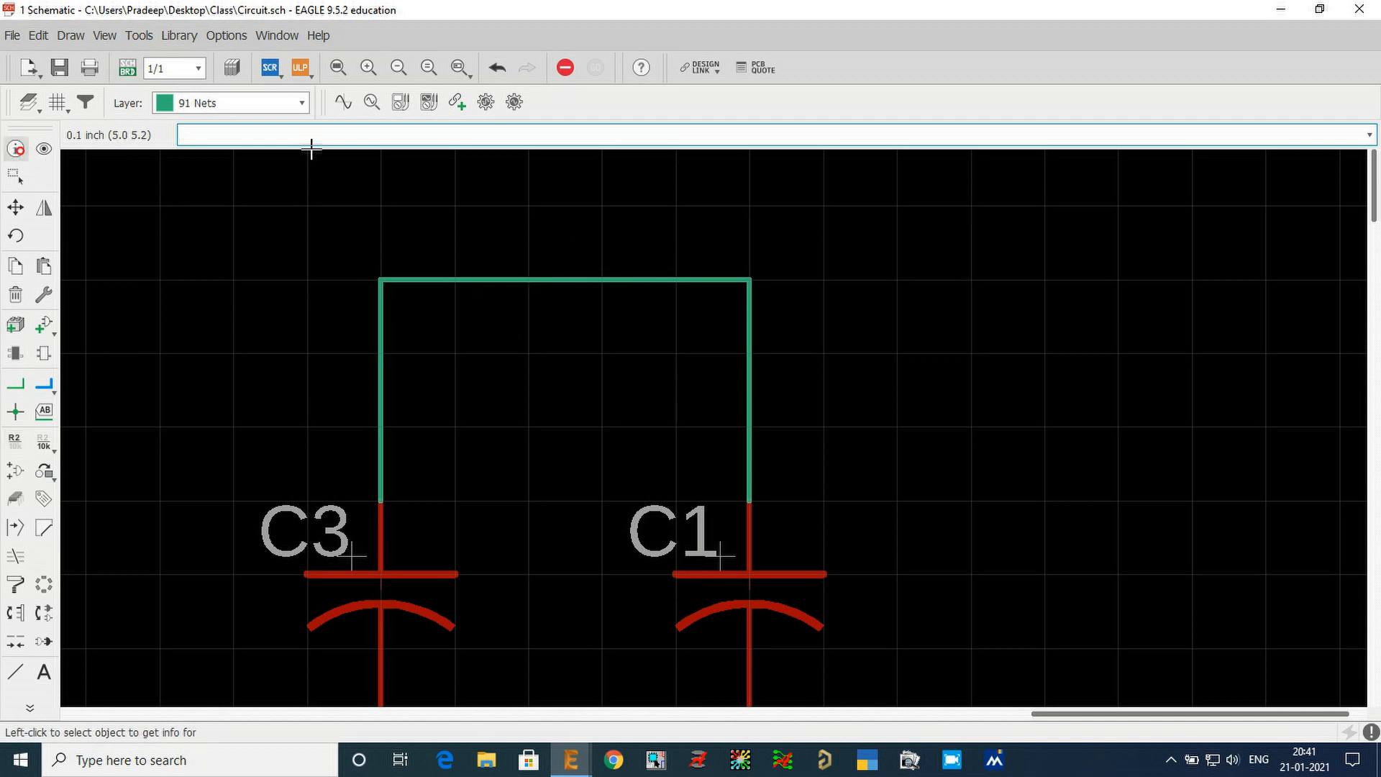
{"action": "left_click", "coordinate": [560, 279]}
{"action": "left_click_drag", "start_coordinate": [910, 299], "coordinate": [807, 300]}
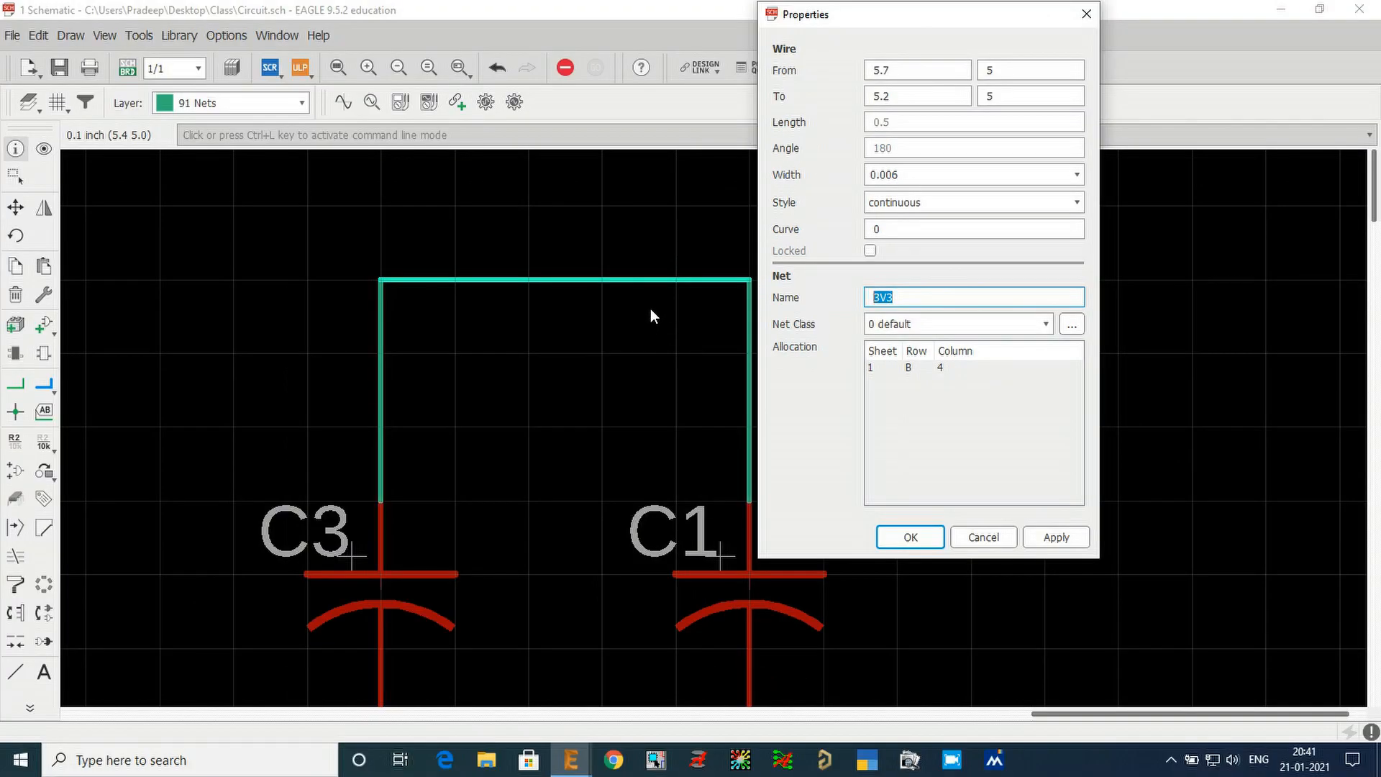
{"action": "key", "text": "Escape"}
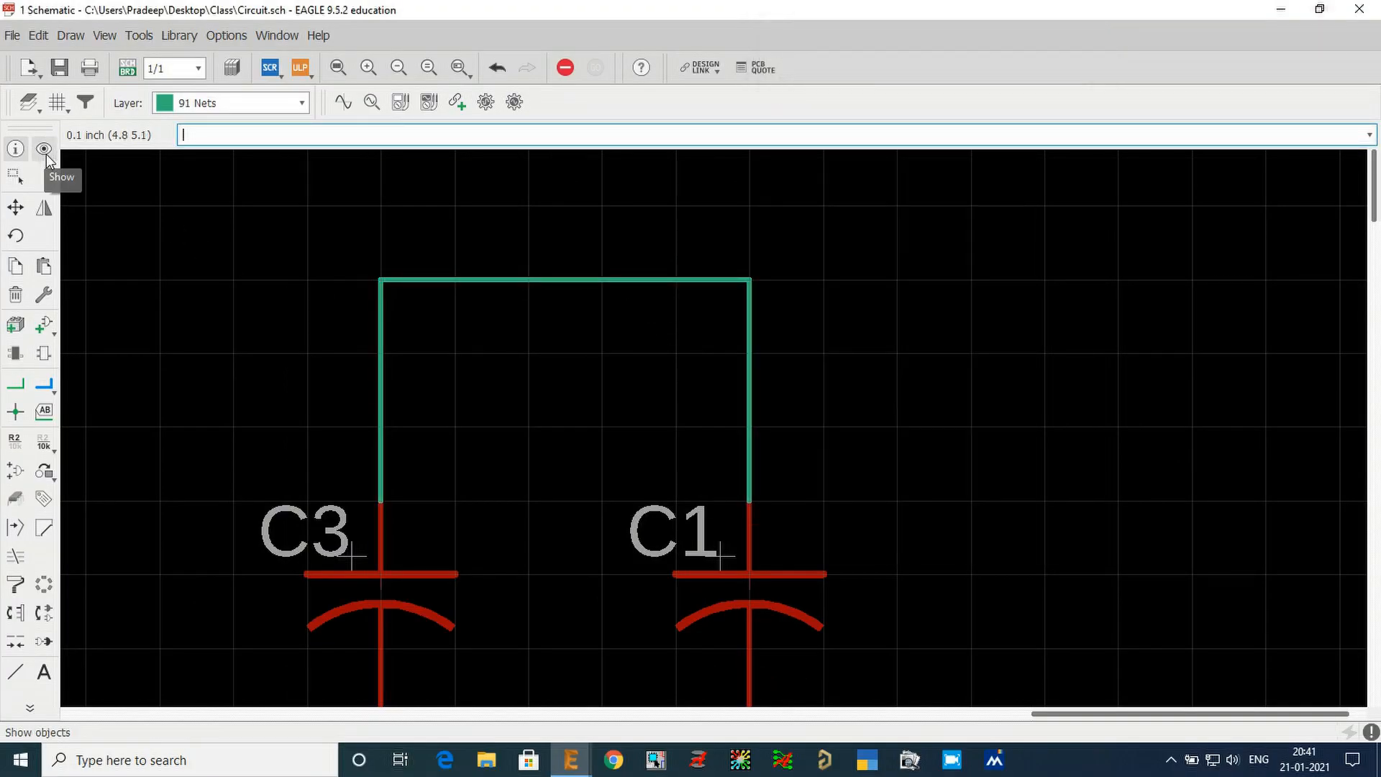
- Label the net above C3 and C1 with its name 3V3, placing the label on the middle of the horizontal wire
{"action": "left_click", "coordinate": [44, 411]}
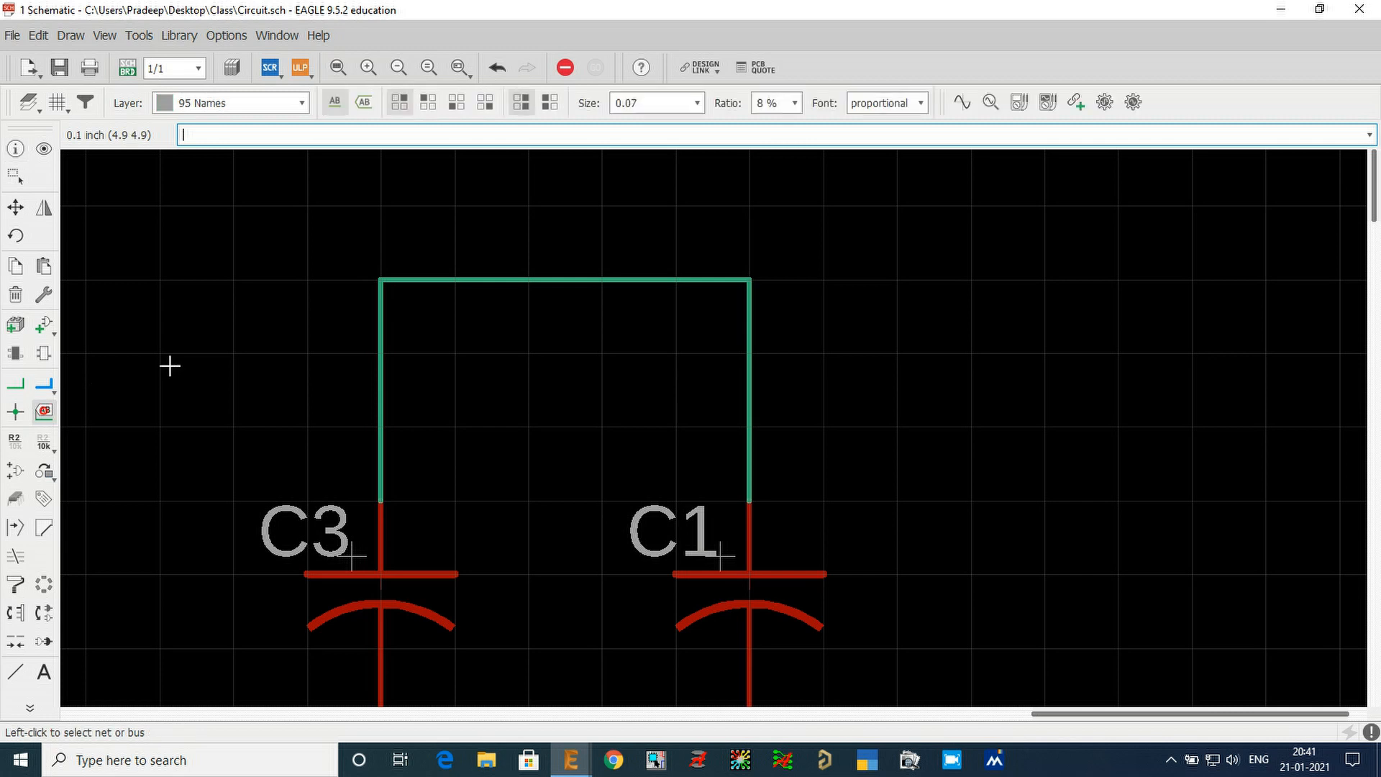
{"action": "left_click", "coordinate": [469, 281]}
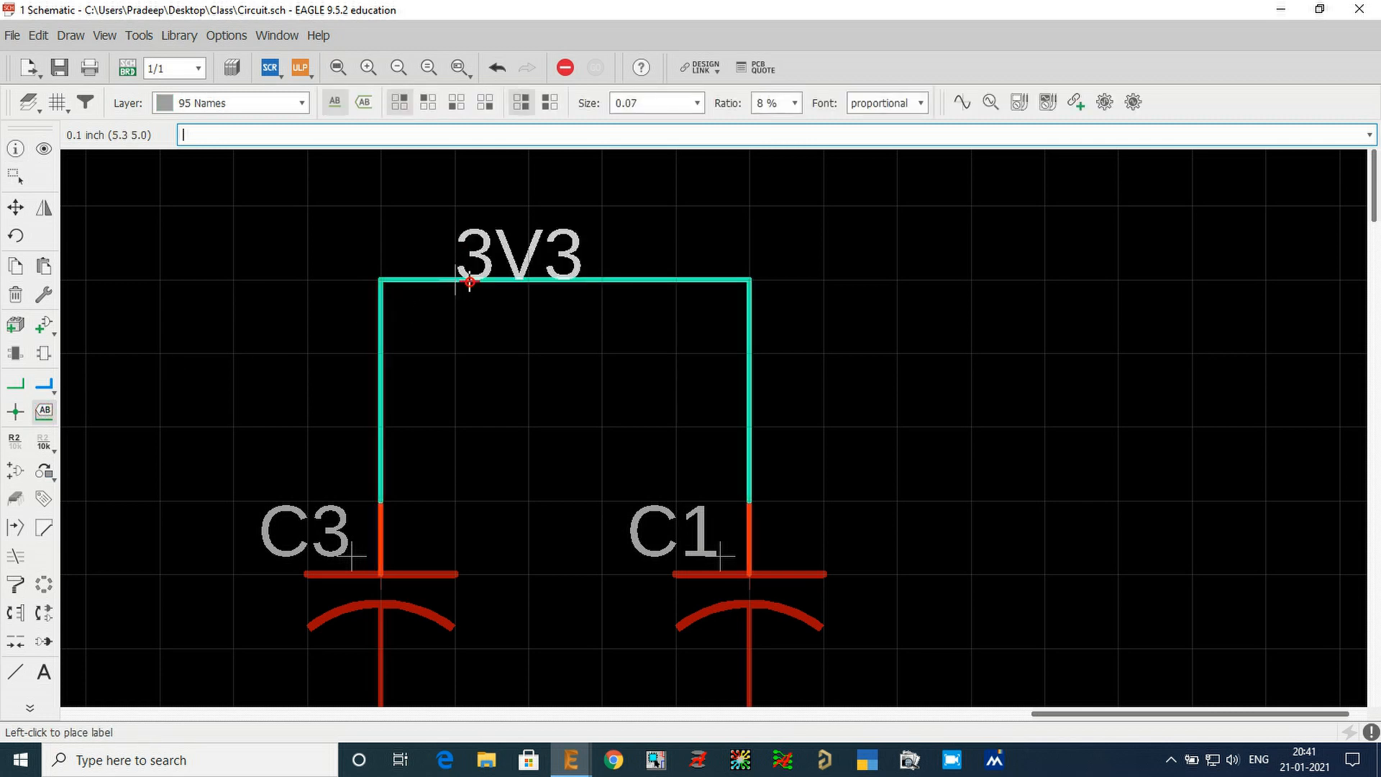
{"action": "left_click", "coordinate": [541, 282]}
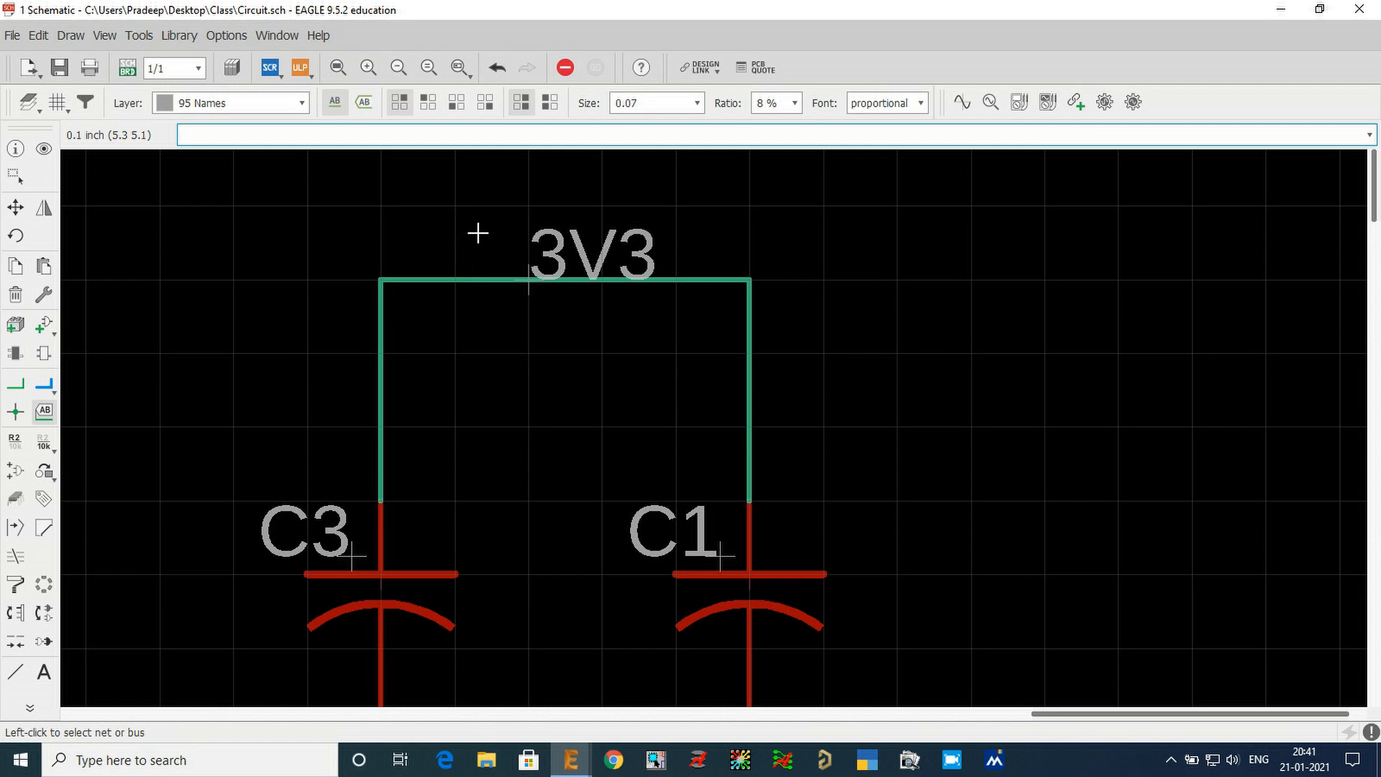
- Rename the 100R resistor R1 to R10
{"action": "scroll", "coordinate": [478, 233], "scroll_direction": "down", "scroll_amount": 6}
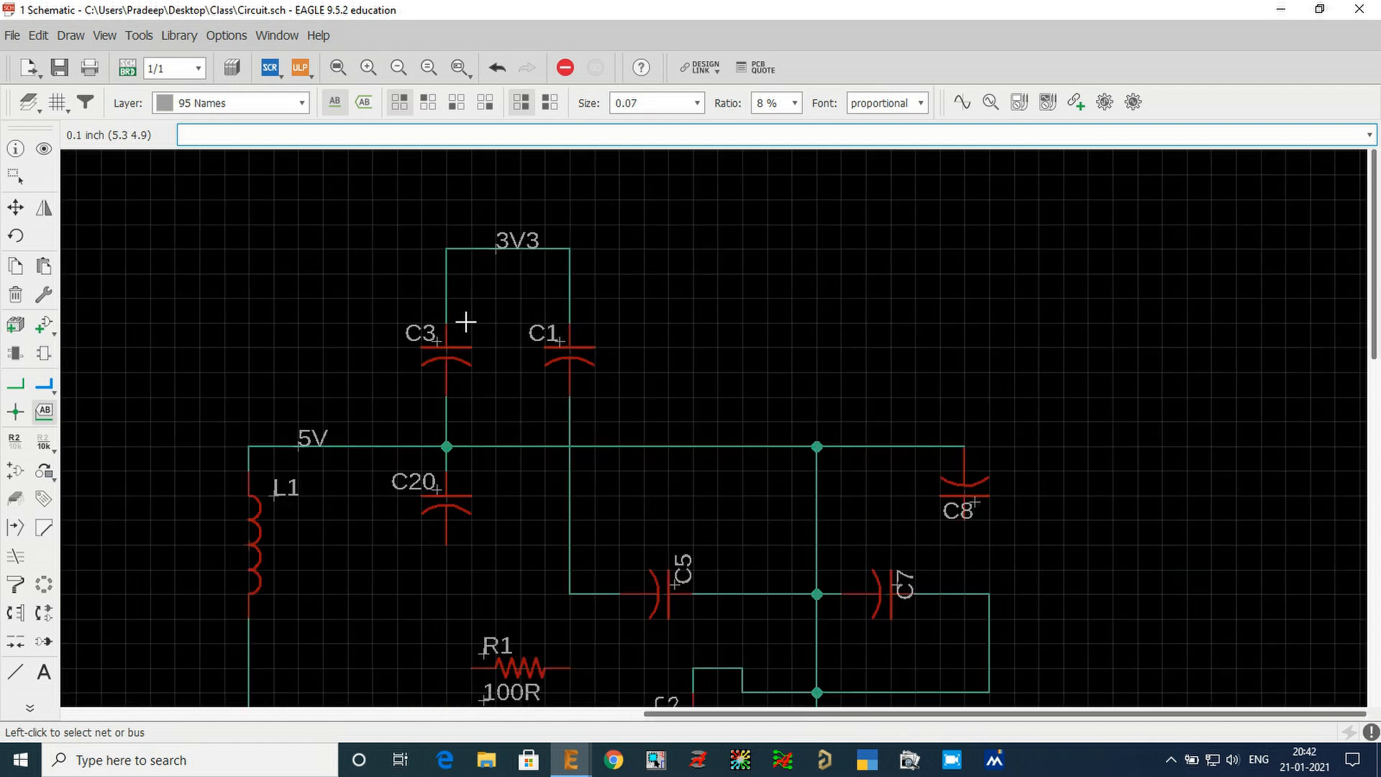
{"action": "scroll", "coordinate": [637, 381], "scroll_direction": "down", "scroll_amount": 2}
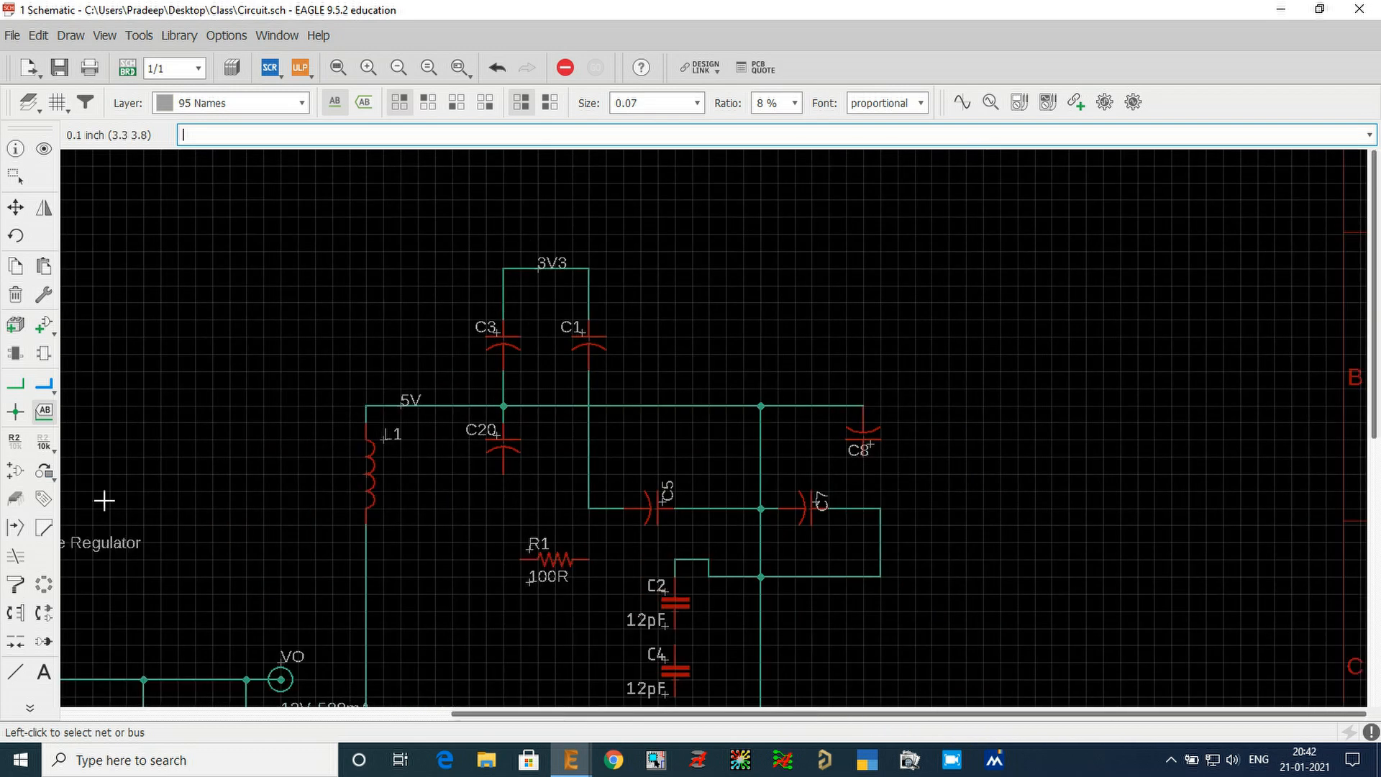
{"action": "left_click", "coordinate": [15, 439]}
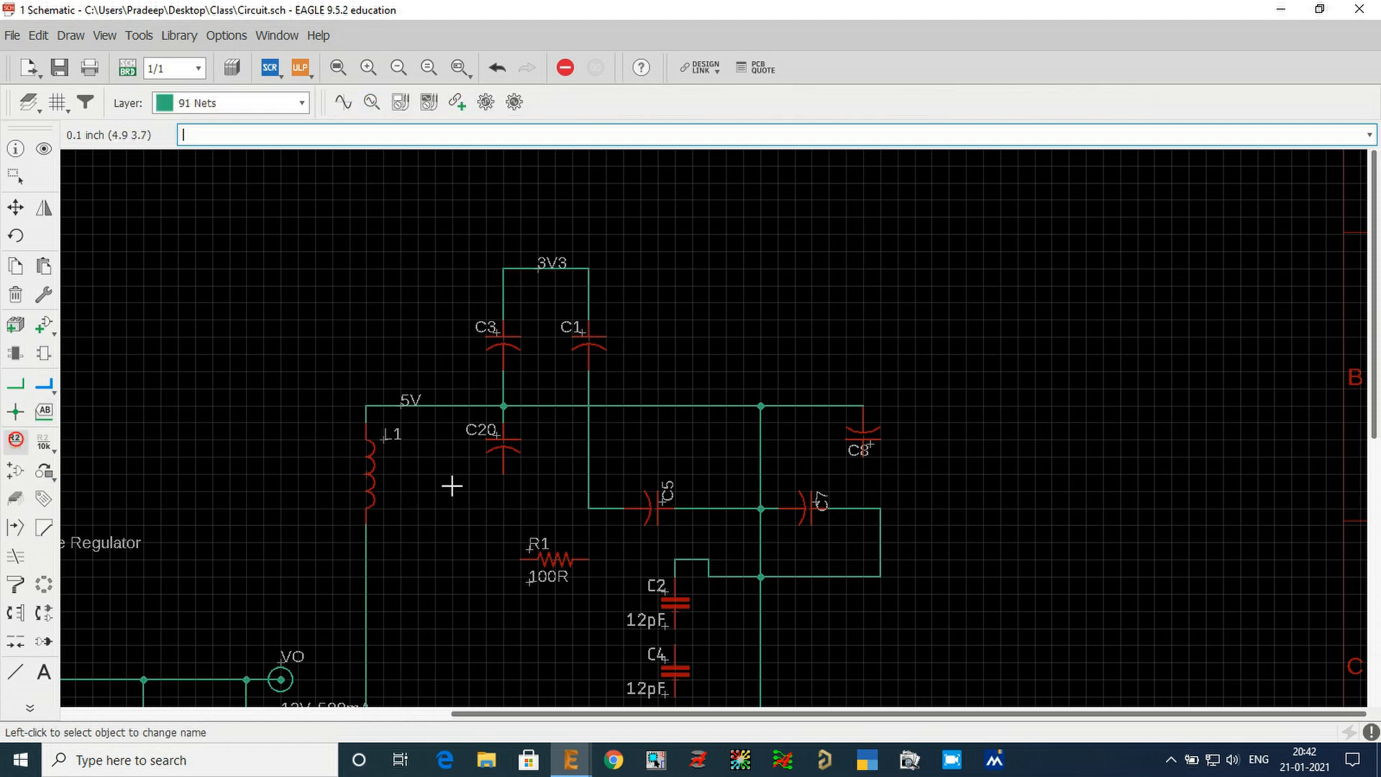
{"action": "scroll", "coordinate": [665, 607], "scroll_direction": "up", "scroll_amount": 4}
{"action": "scroll", "coordinate": [546, 474], "scroll_direction": "down", "scroll_amount": 2}
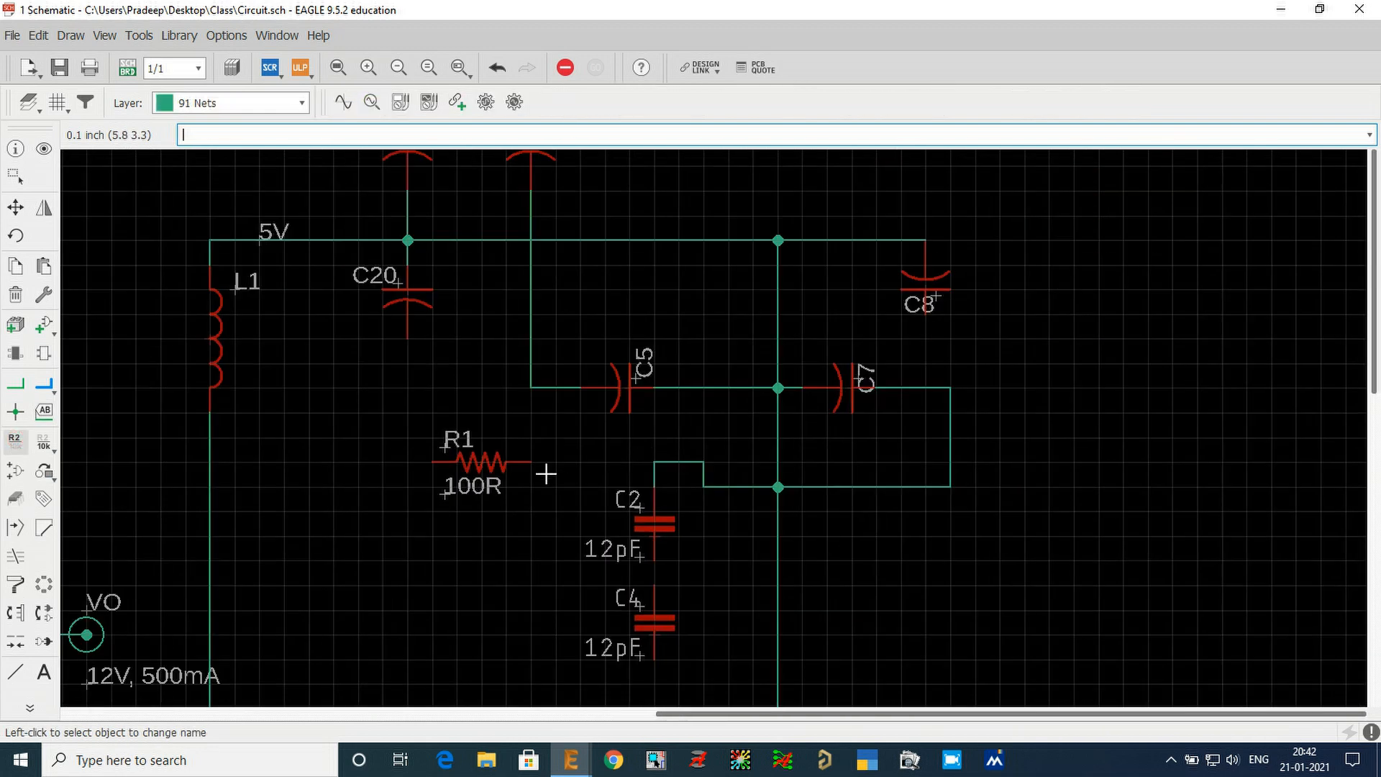
{"action": "scroll", "coordinate": [494, 468], "scroll_direction": "up", "scroll_amount": 2}
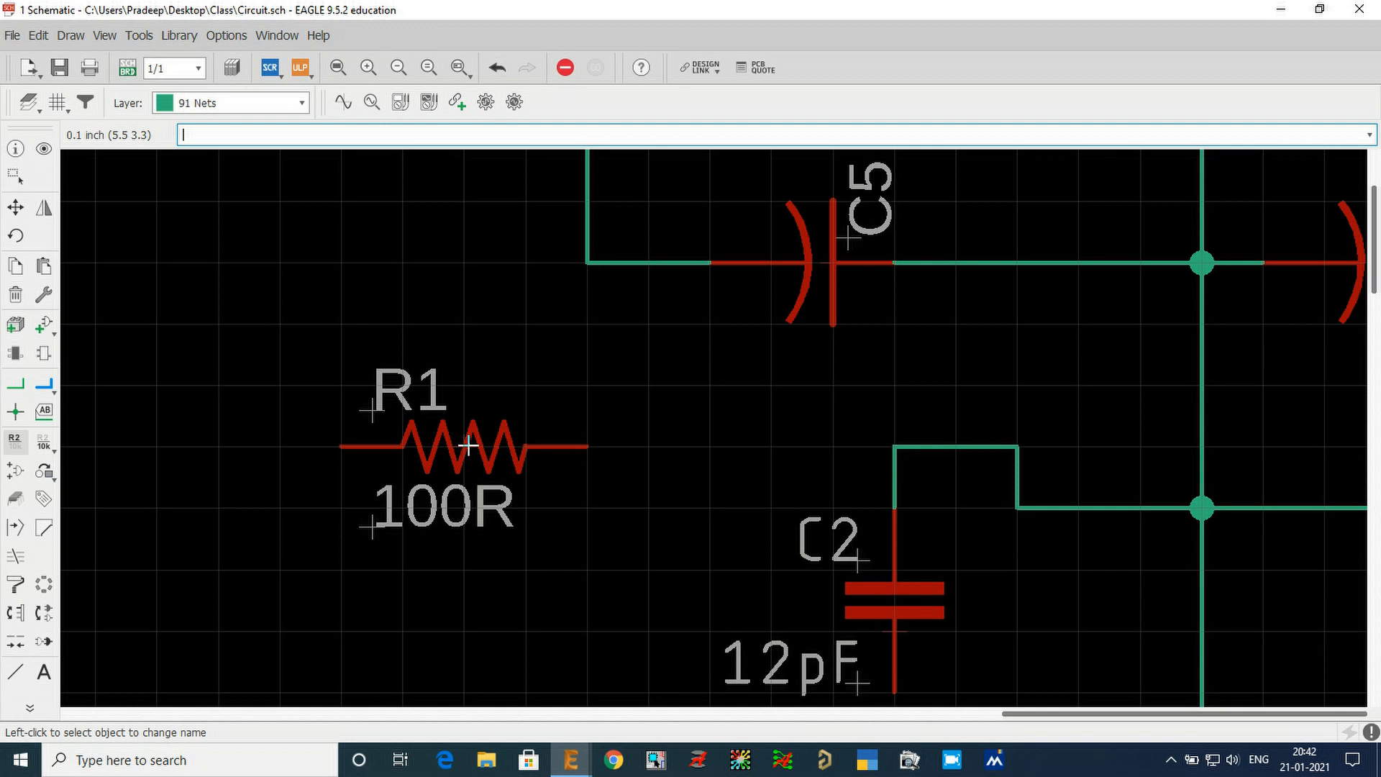
{"action": "left_click", "coordinate": [468, 445]}
{"action": "left_click", "coordinate": [747, 448]}
{"action": "left_click", "coordinate": [745, 449]}
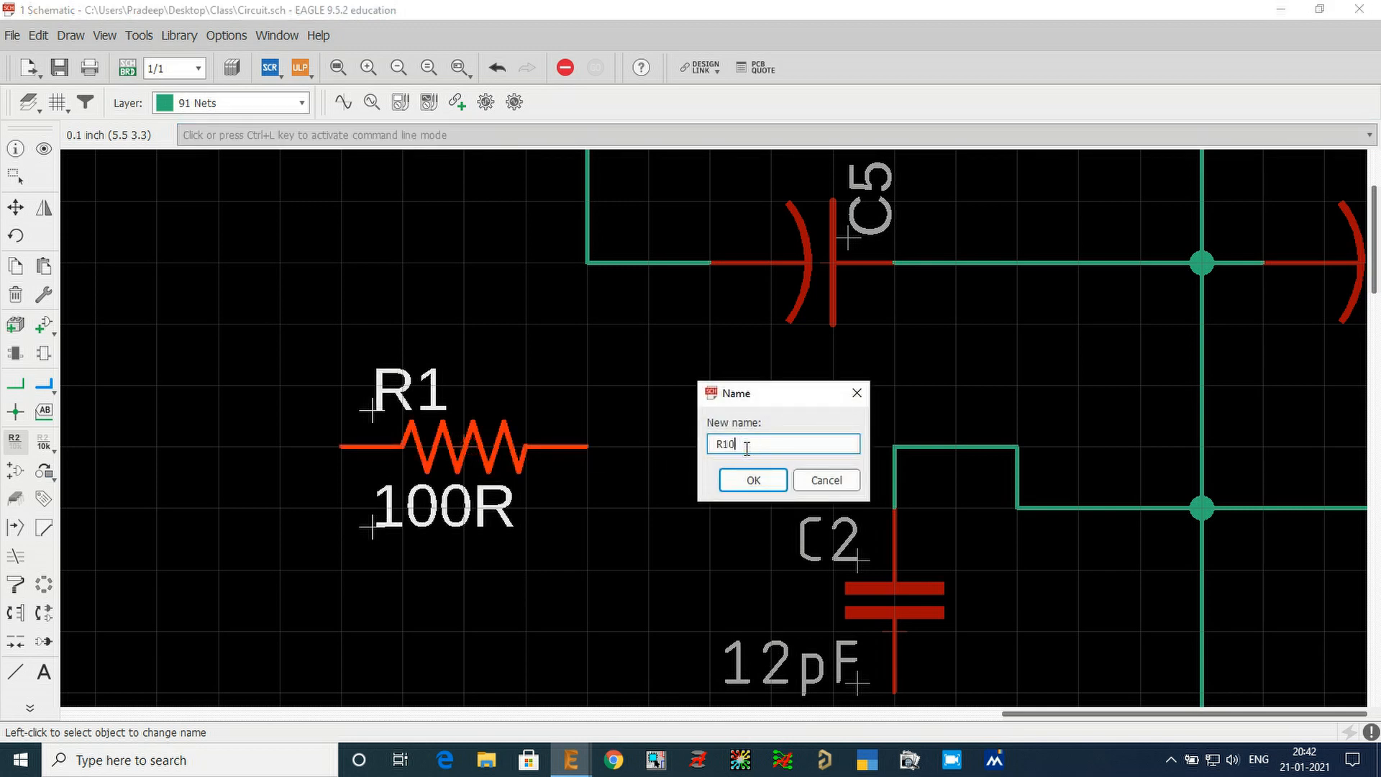
{"action": "key", "text": "Return"}
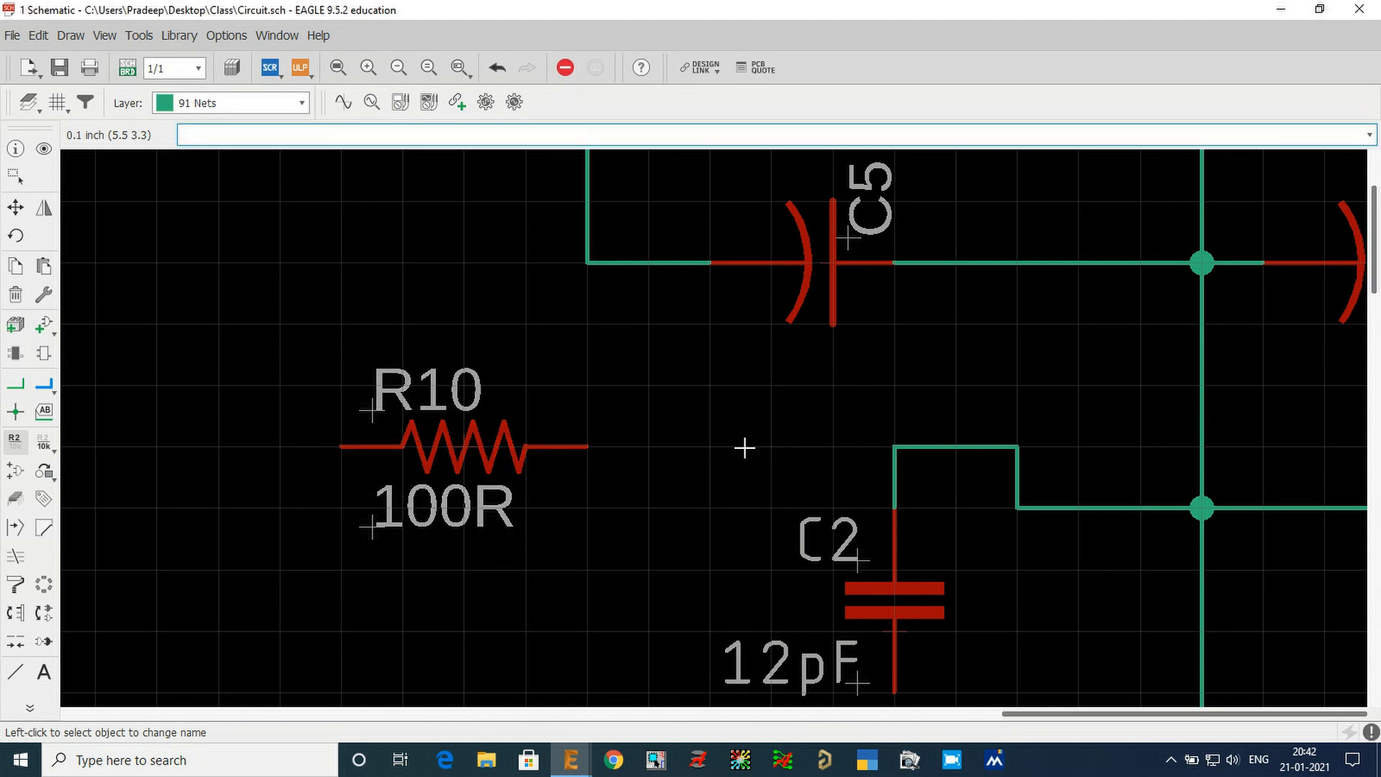
- Set the value of resistor R10 to 200R through its part properties
{"action": "scroll", "coordinate": [330, 302], "scroll_direction": "down", "scroll_amount": 2}
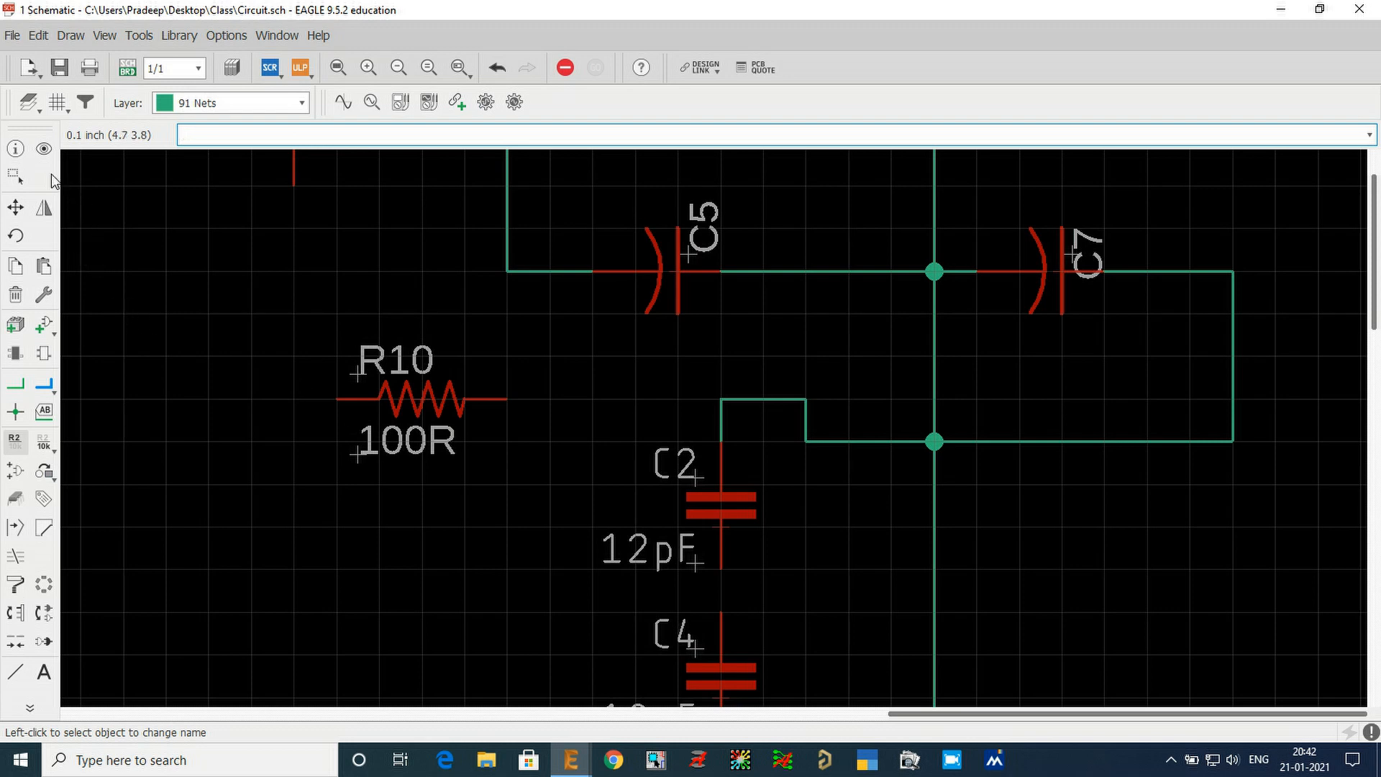
{"action": "left_click", "coordinate": [15, 148]}
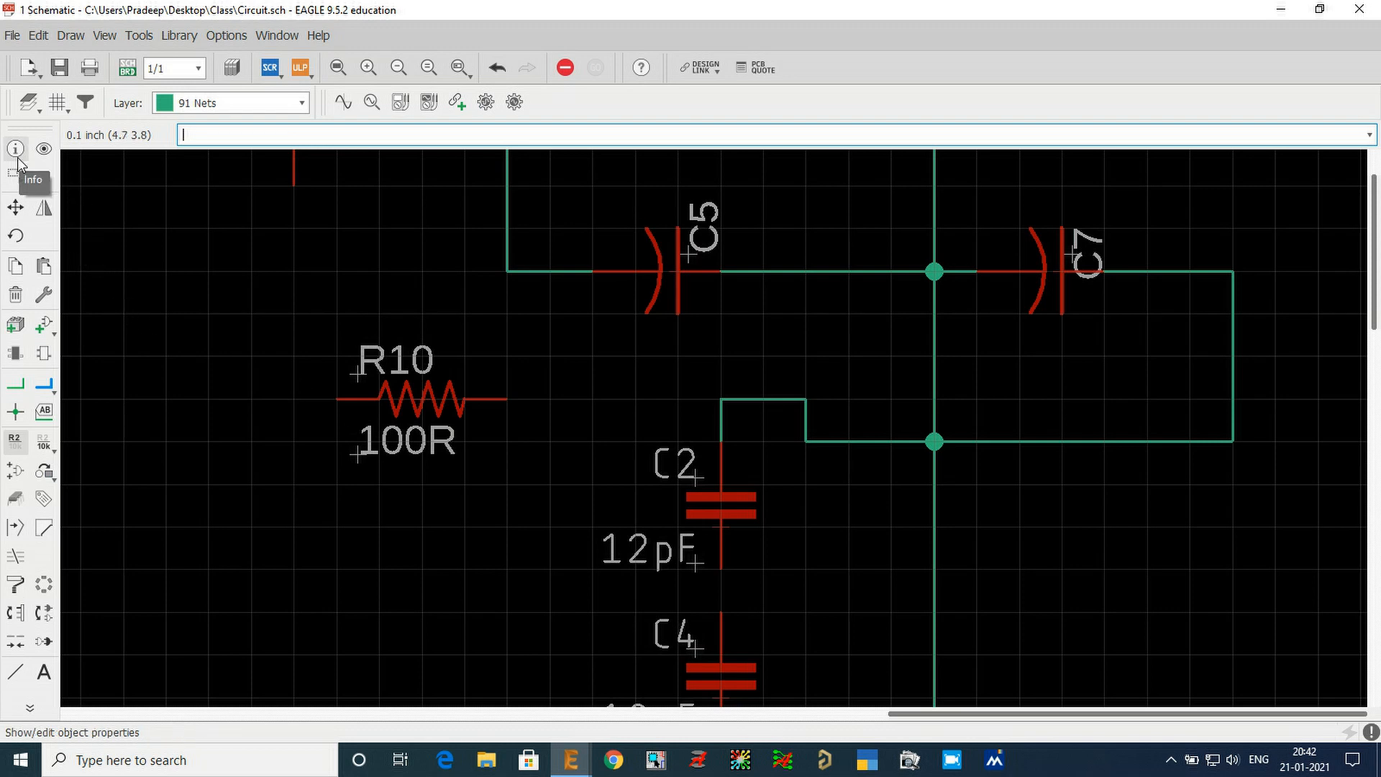
{"action": "left_click", "coordinate": [404, 397]}
{"action": "double_click", "coordinate": [769, 407]}
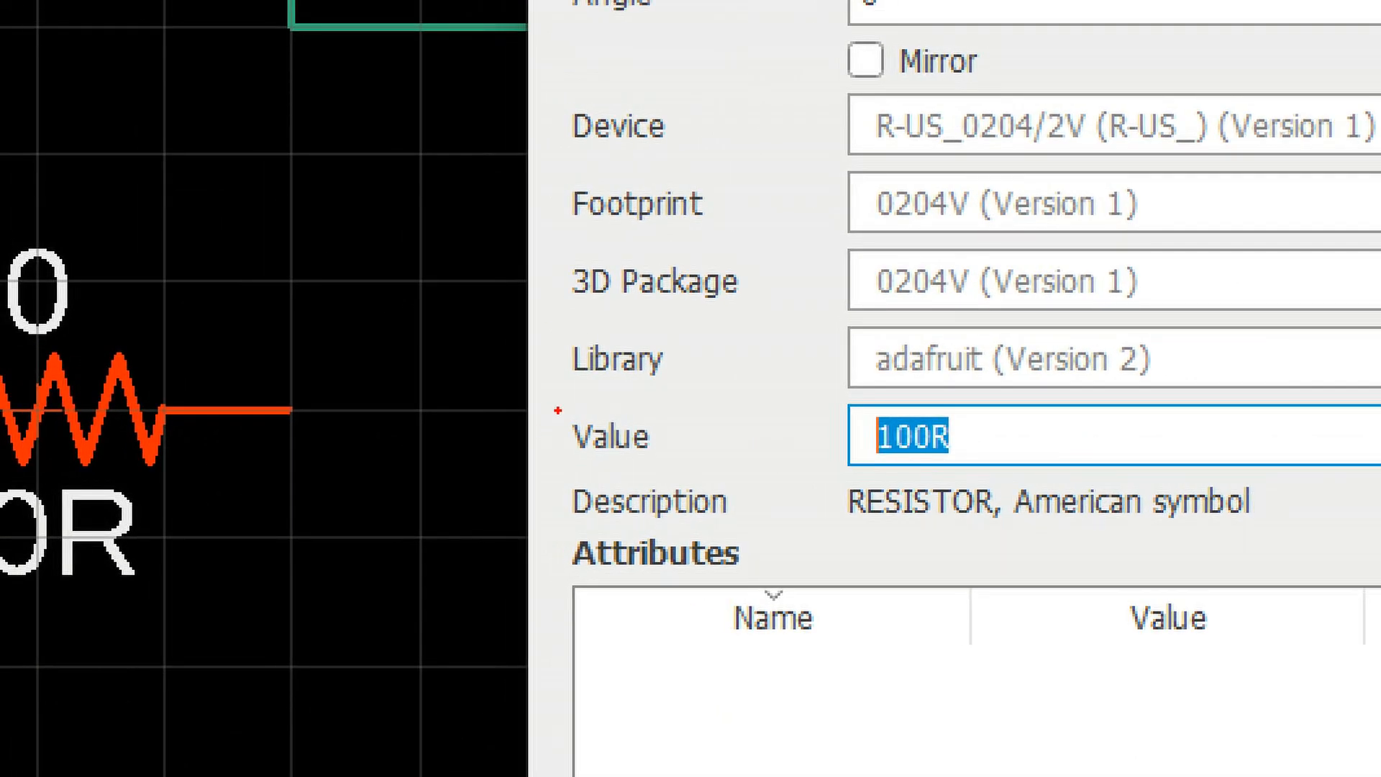
{"action": "mouse_move", "coordinate": [557, 410]}
{"action": "left_mouse_down"}
{"action": "mouse_move", "coordinate": [1359, 463]}
{"action": "mouse_move", "coordinate": [995, 518]}
{"action": "mouse_move", "coordinate": [1033, 474]}
{"action": "left_mouse_up"}
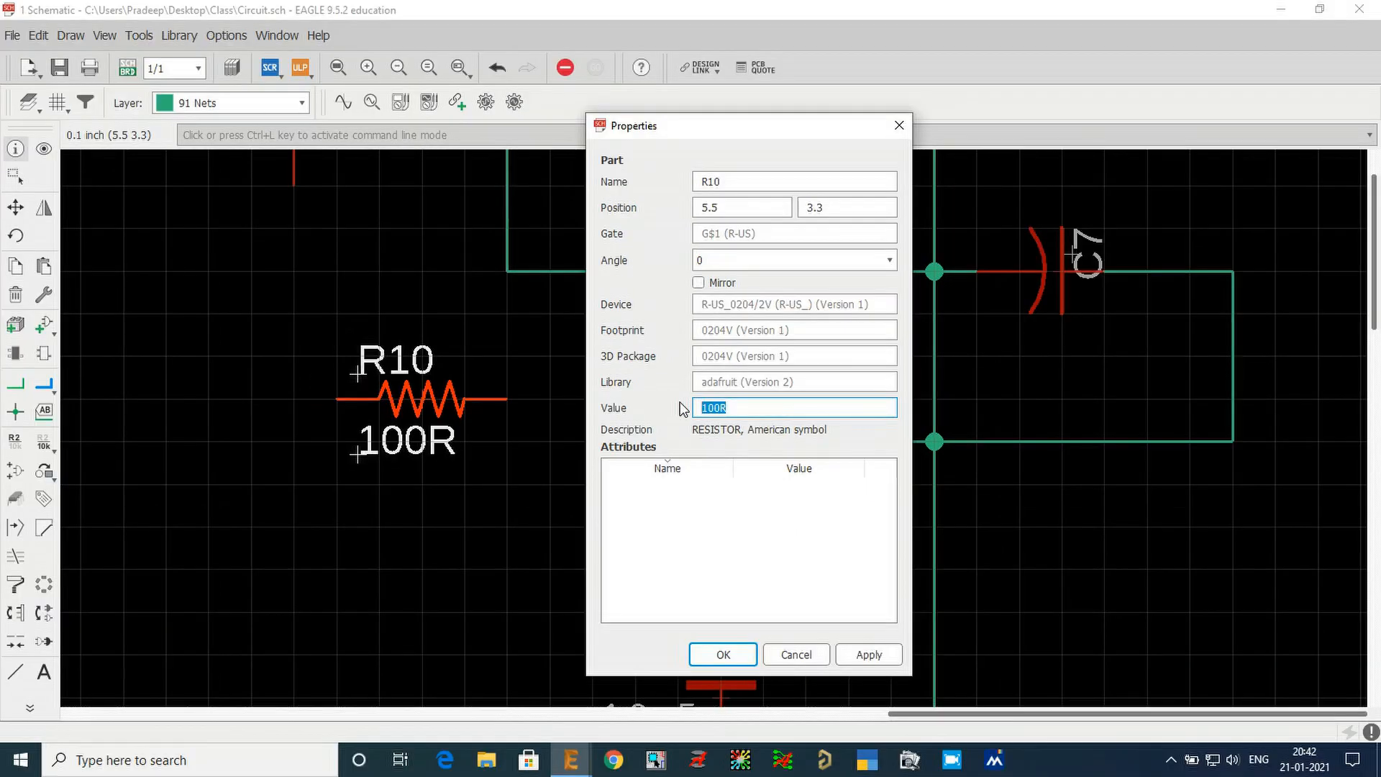
{"action": "type", "text": "200"}
{"action": "key", "text": "Return"}
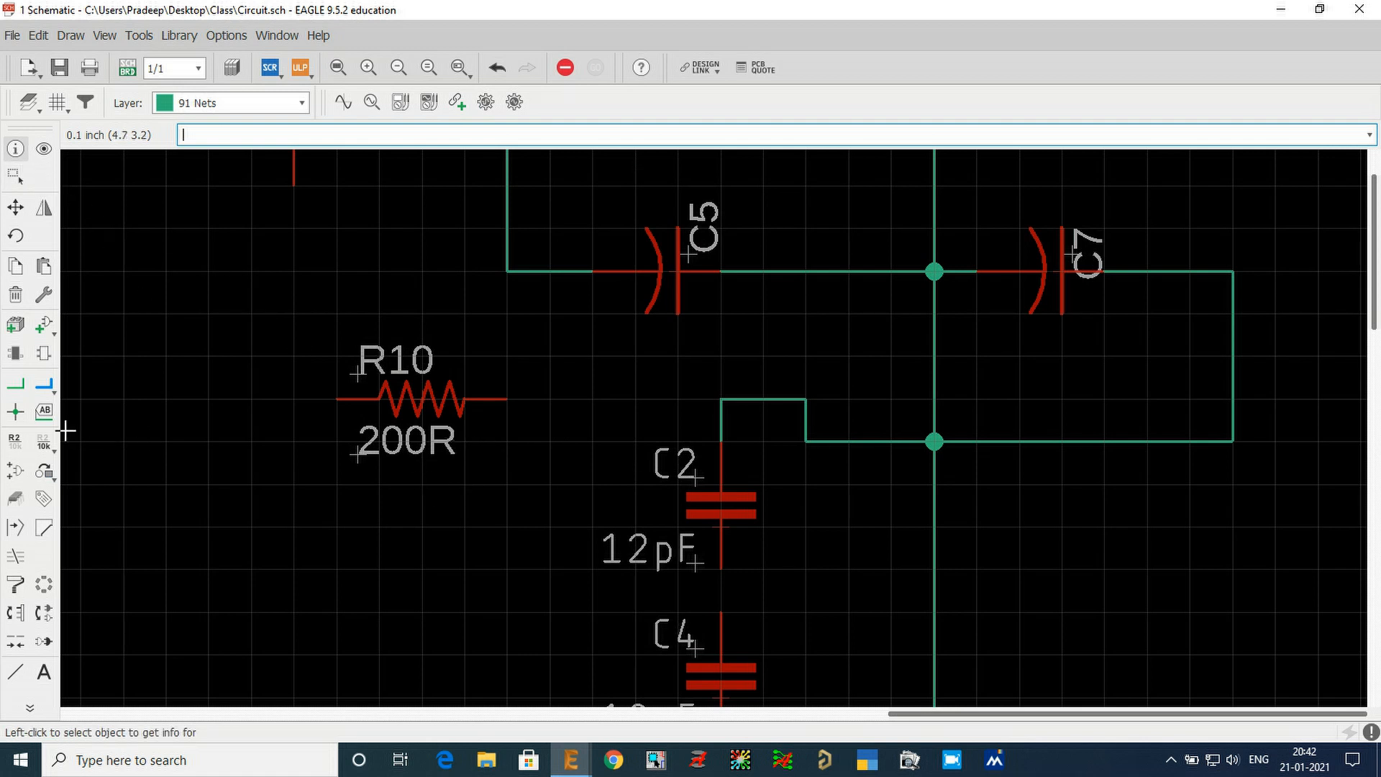
- Change the value of resistor R10 to 500E with the Value tool
{"action": "left_click", "coordinate": [44, 446]}
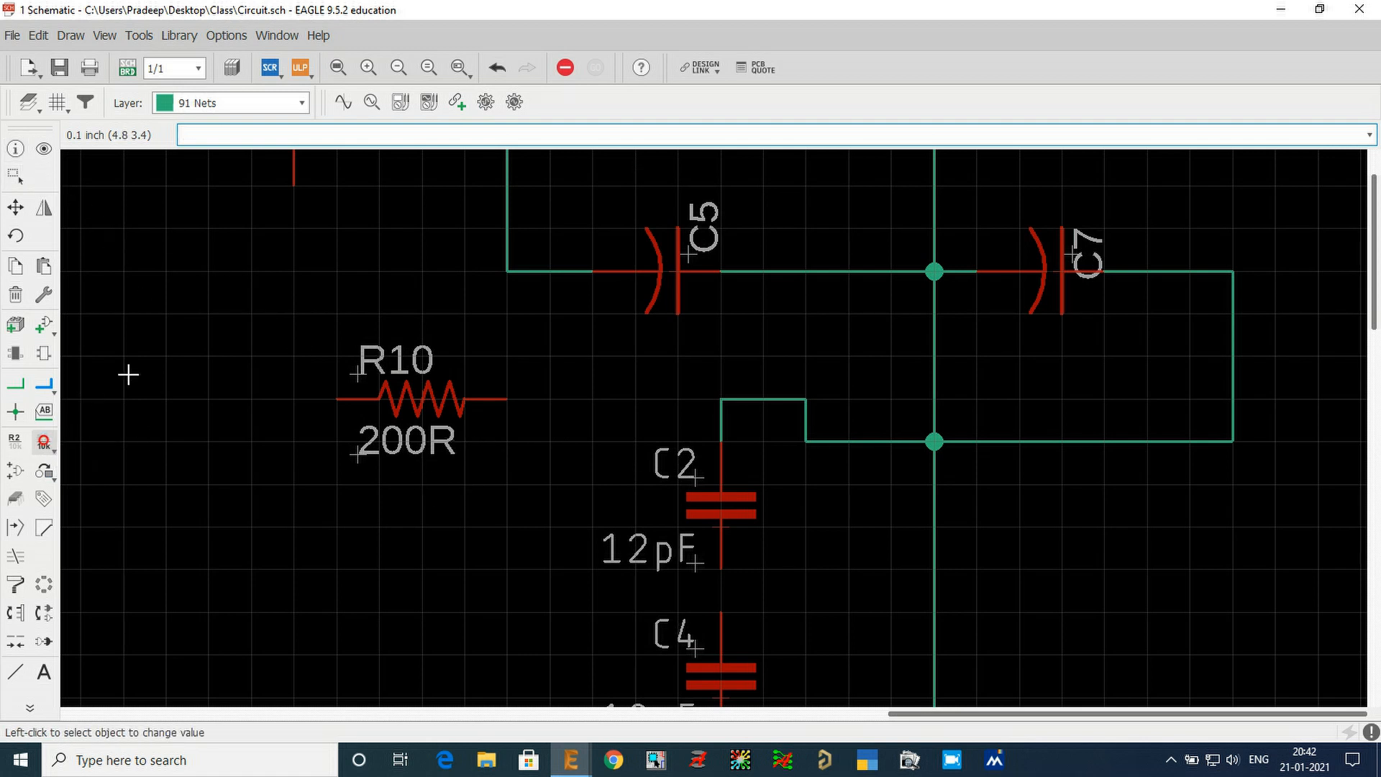
{"action": "left_click", "coordinate": [423, 402]}
{"action": "type", "text": "500E"}
{"action": "key", "text": "Return"}
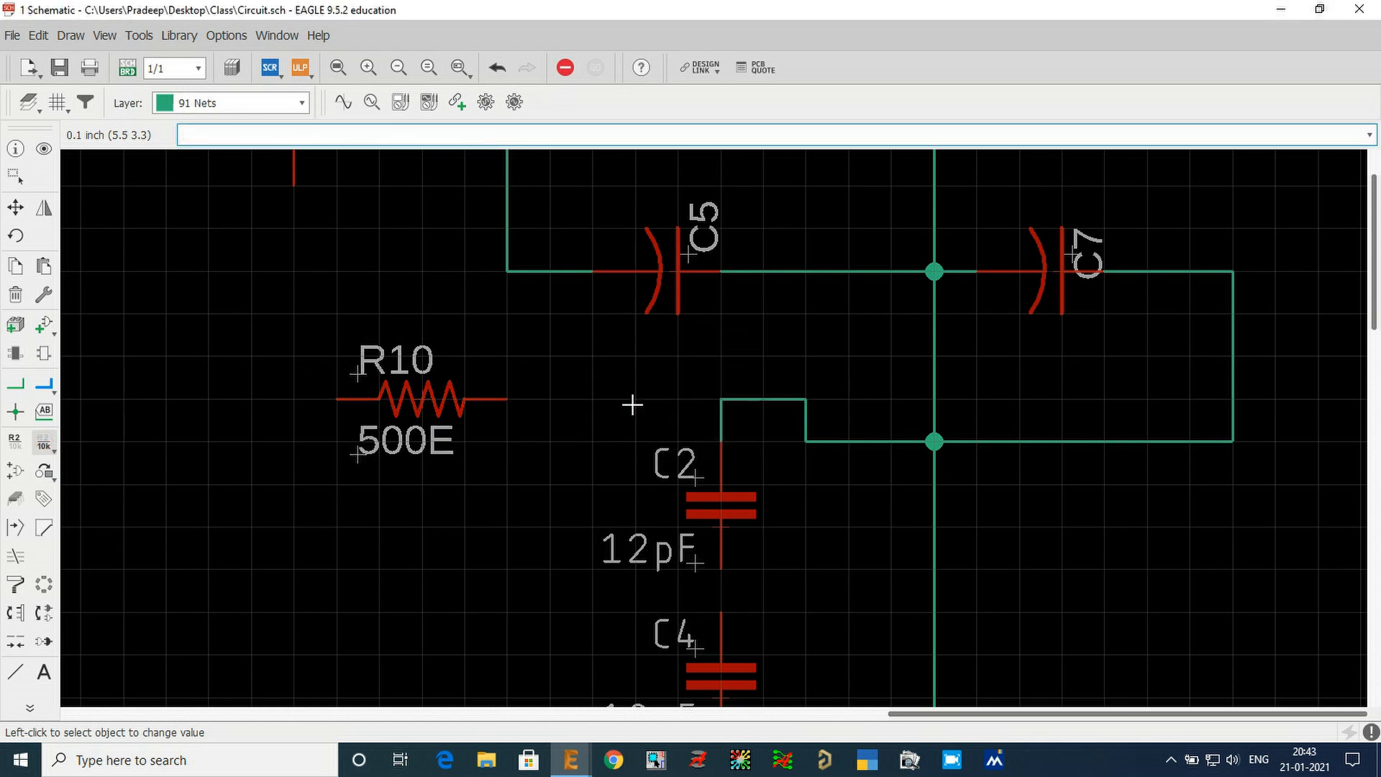
- Change the value of capacitor C2 to 100pF with the Value tool
{"action": "left_click", "coordinate": [723, 525]}
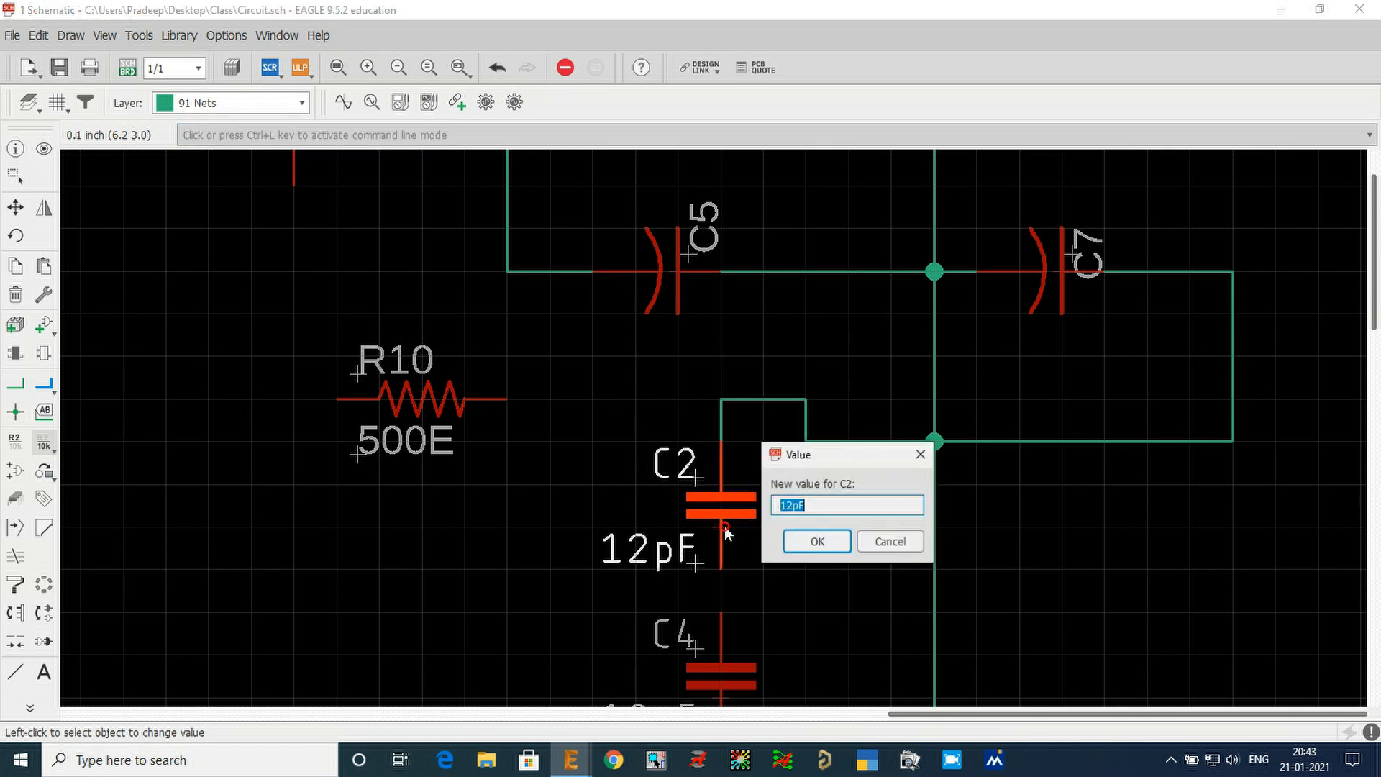
{"action": "left_click_drag", "start_coordinate": [829, 509], "coordinate": [731, 525]}
{"action": "key", "text": "BackSpace"}
{"action": "type", "text": "100"}
{"action": "key", "text": "Return"}
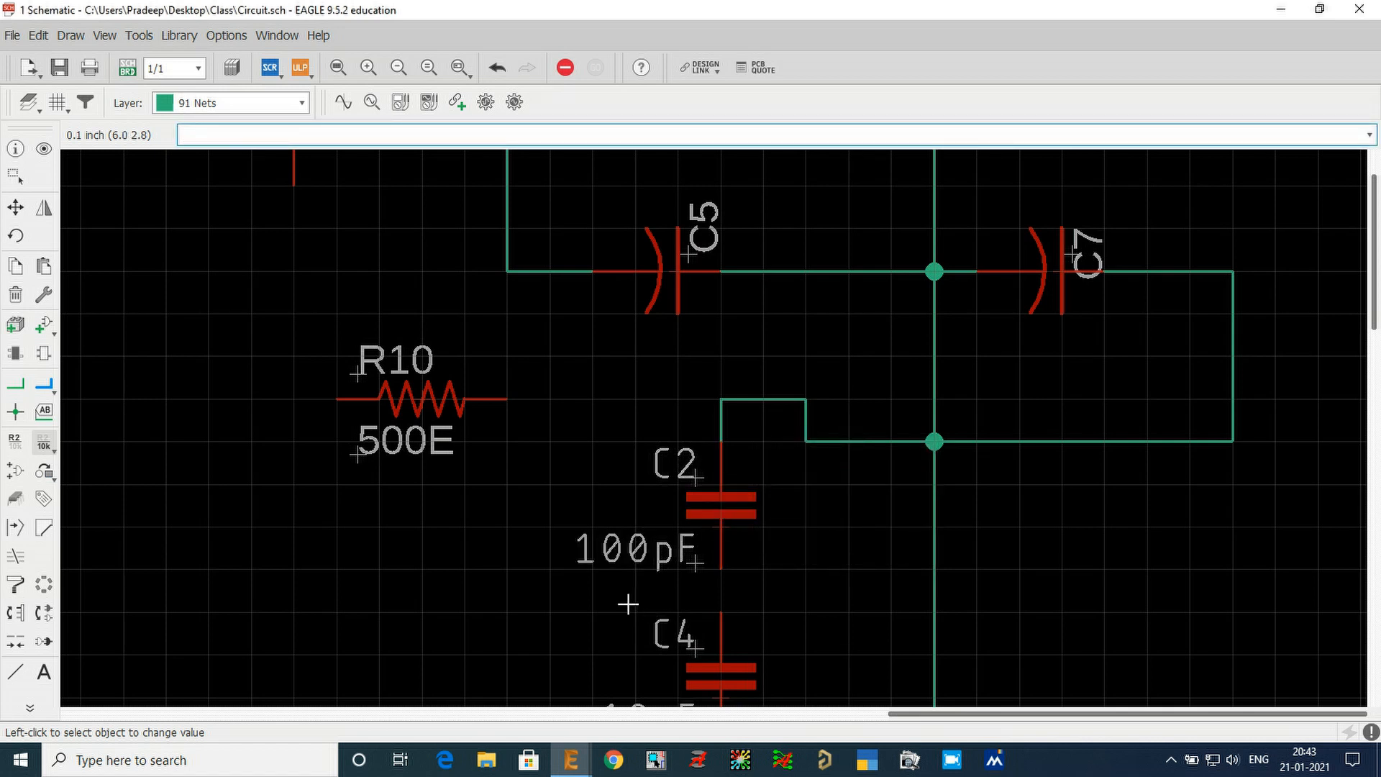
- Try the Group tool on resistor R10 and on the wire corner between C5 and R10
{"action": "left_click", "coordinate": [16, 441]}
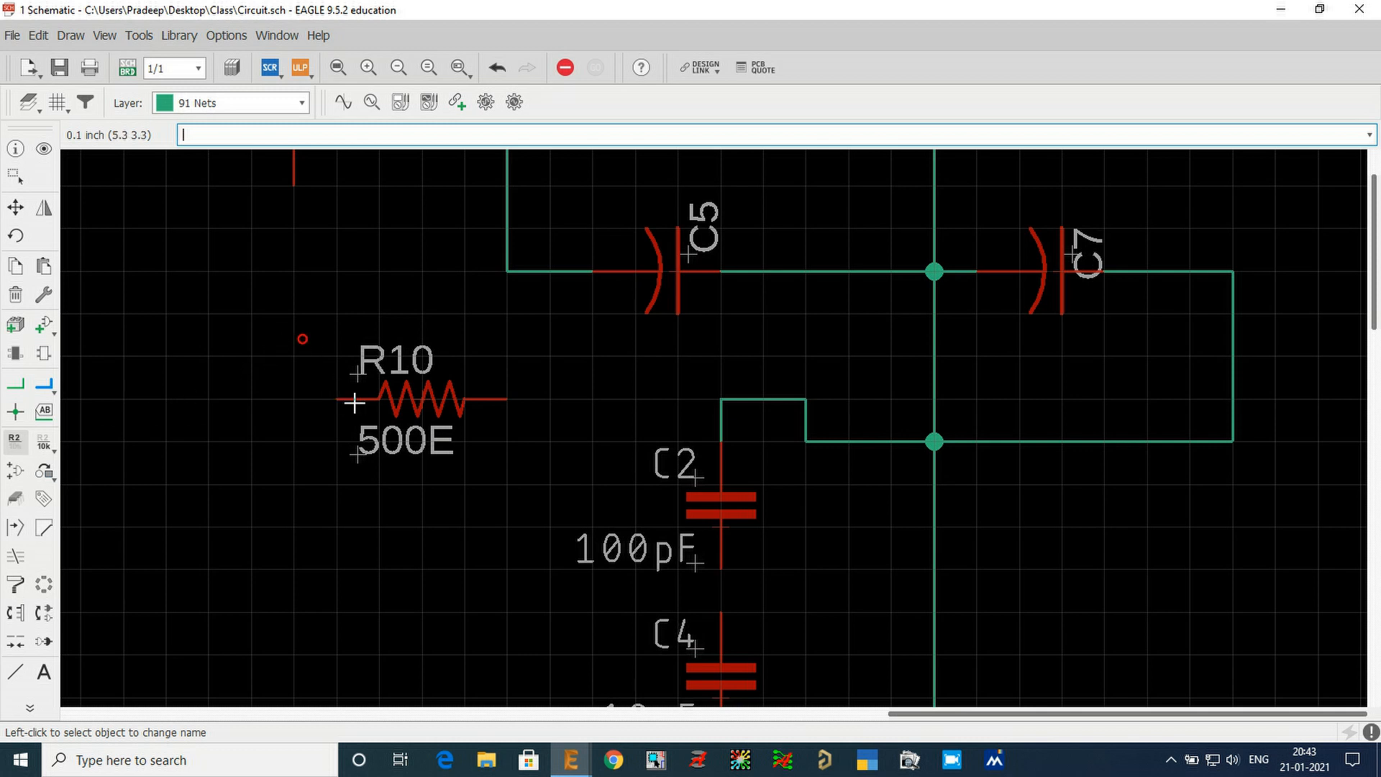
{"action": "left_click", "coordinate": [16, 176]}
{"action": "left_click_drag", "start_coordinate": [277, 296], "coordinate": [457, 401]}
{"action": "left_click_drag", "start_coordinate": [481, 226], "coordinate": [544, 299]}
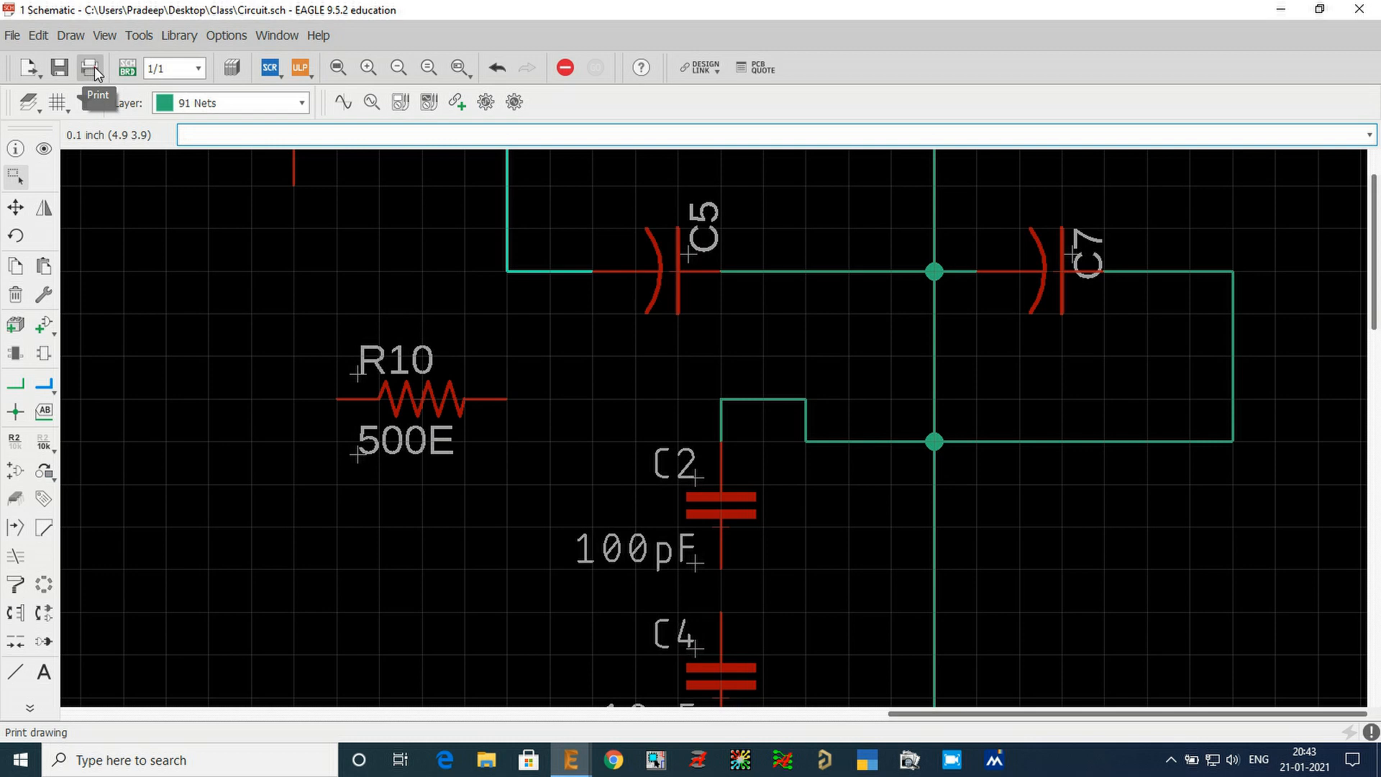
- Print the schematic to the PDF file Circuit.pdf on A4 paper in landscape orientation
{"action": "left_click", "coordinate": [94, 70]}
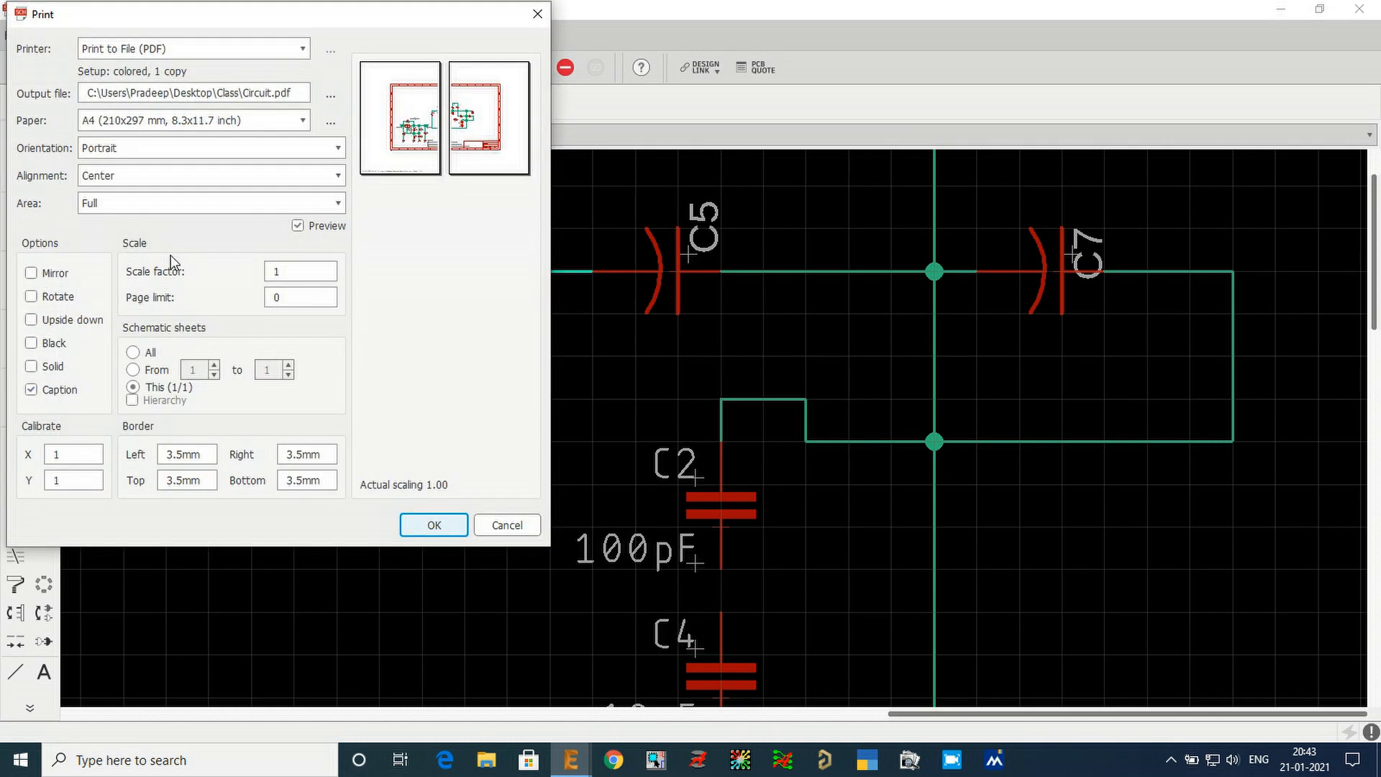
{"action": "left_click", "coordinate": [180, 48]}
{"action": "left_click", "coordinate": [179, 47]}
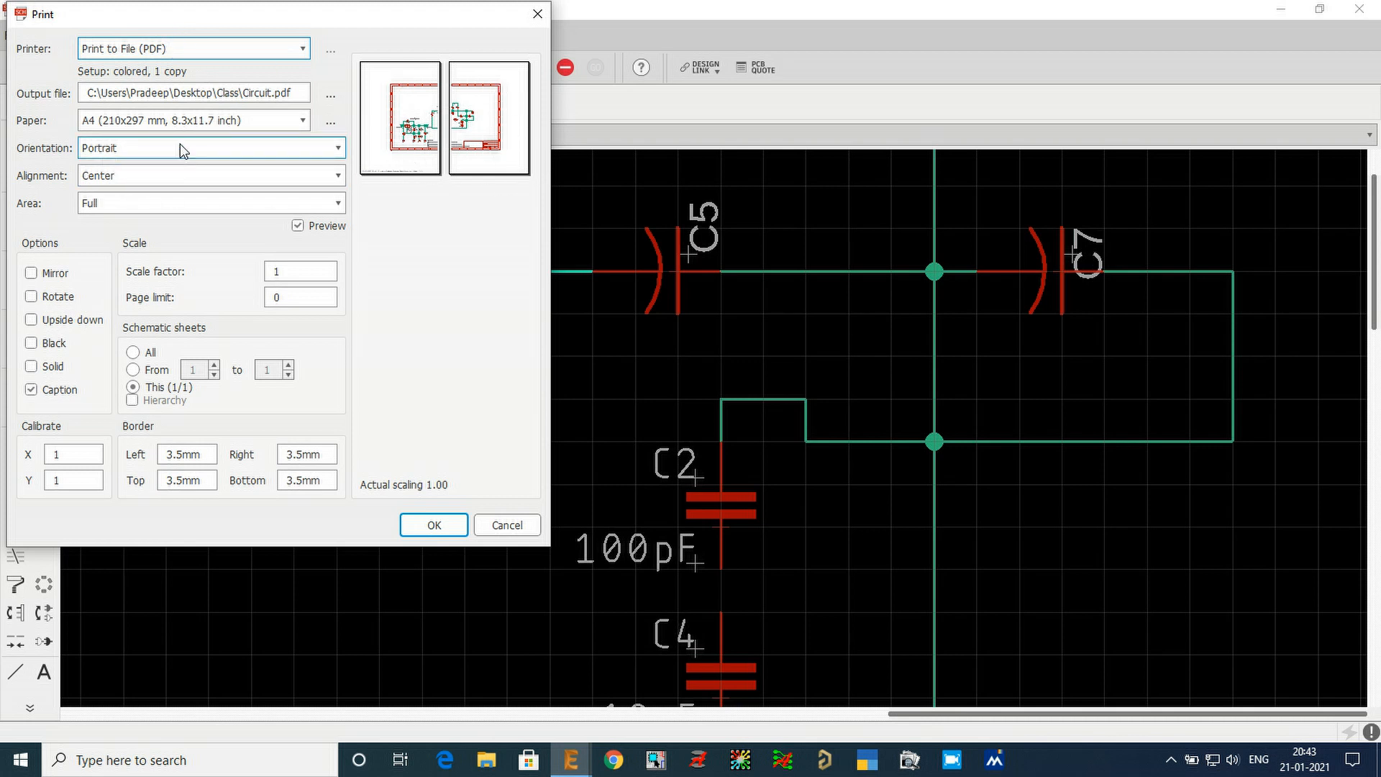
{"action": "left_click", "coordinate": [266, 147]}
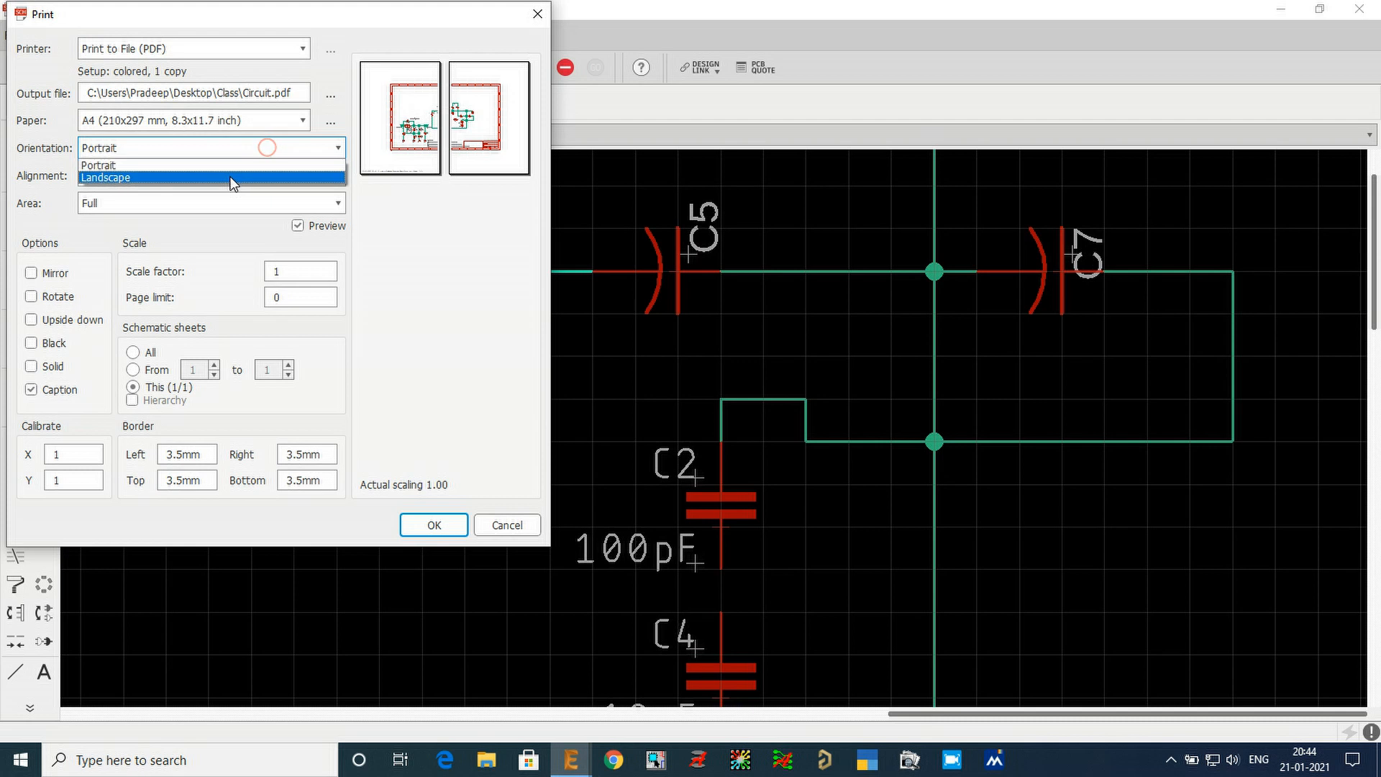
{"action": "left_click", "coordinate": [231, 178]}
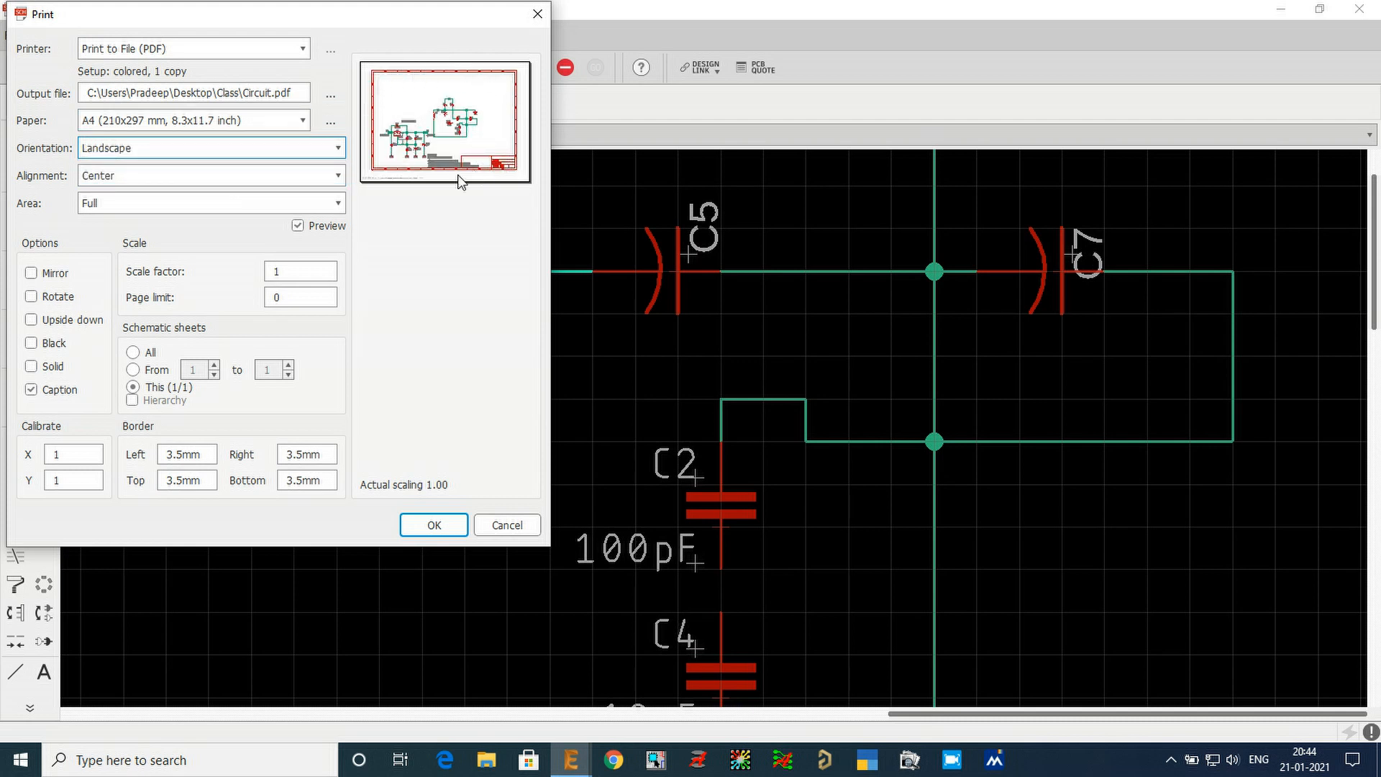
{"action": "left_click", "coordinate": [433, 525]}
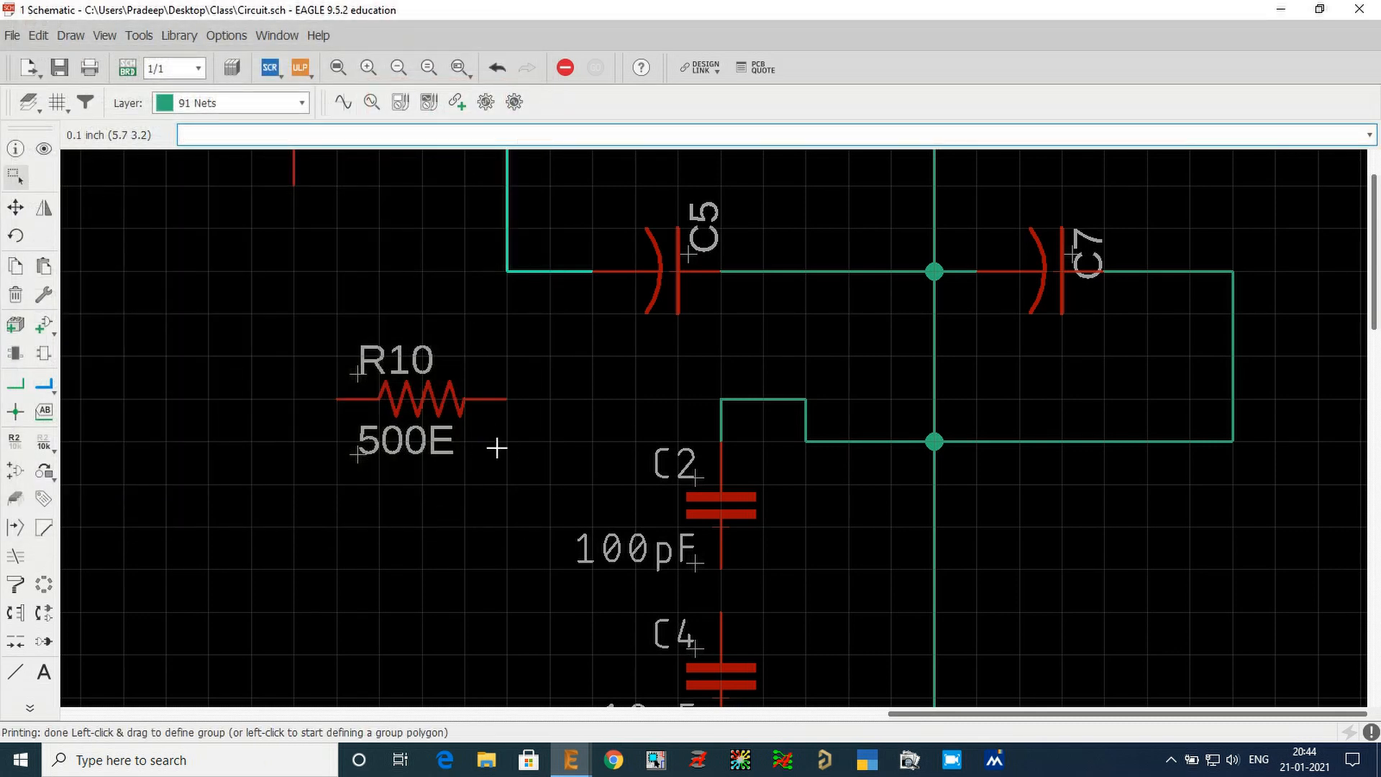
- Open Circuit.pdf from the Class folder on the desktop, examine the printed schematic up close, and close it
{"action": "key", "text": "super+d"}
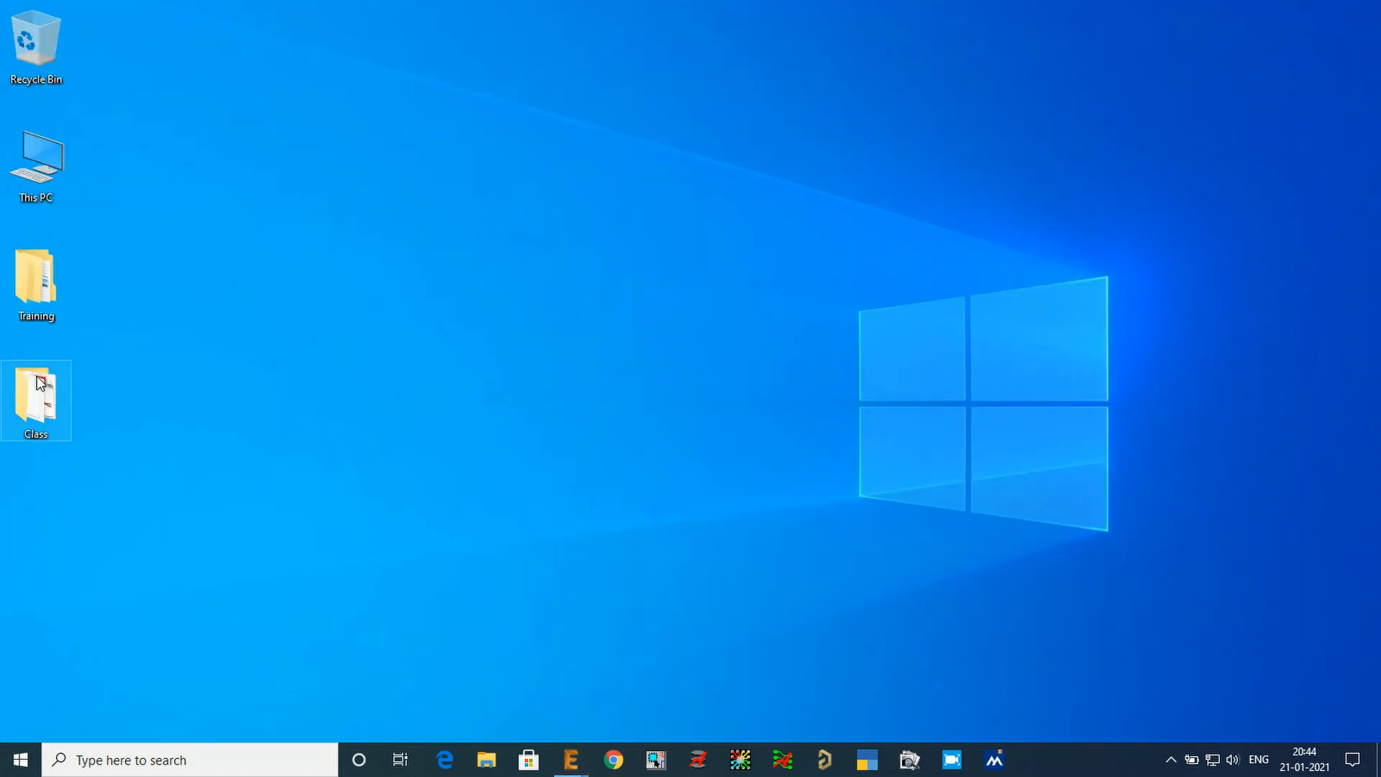
{"action": "double_click", "coordinate": [38, 381]}
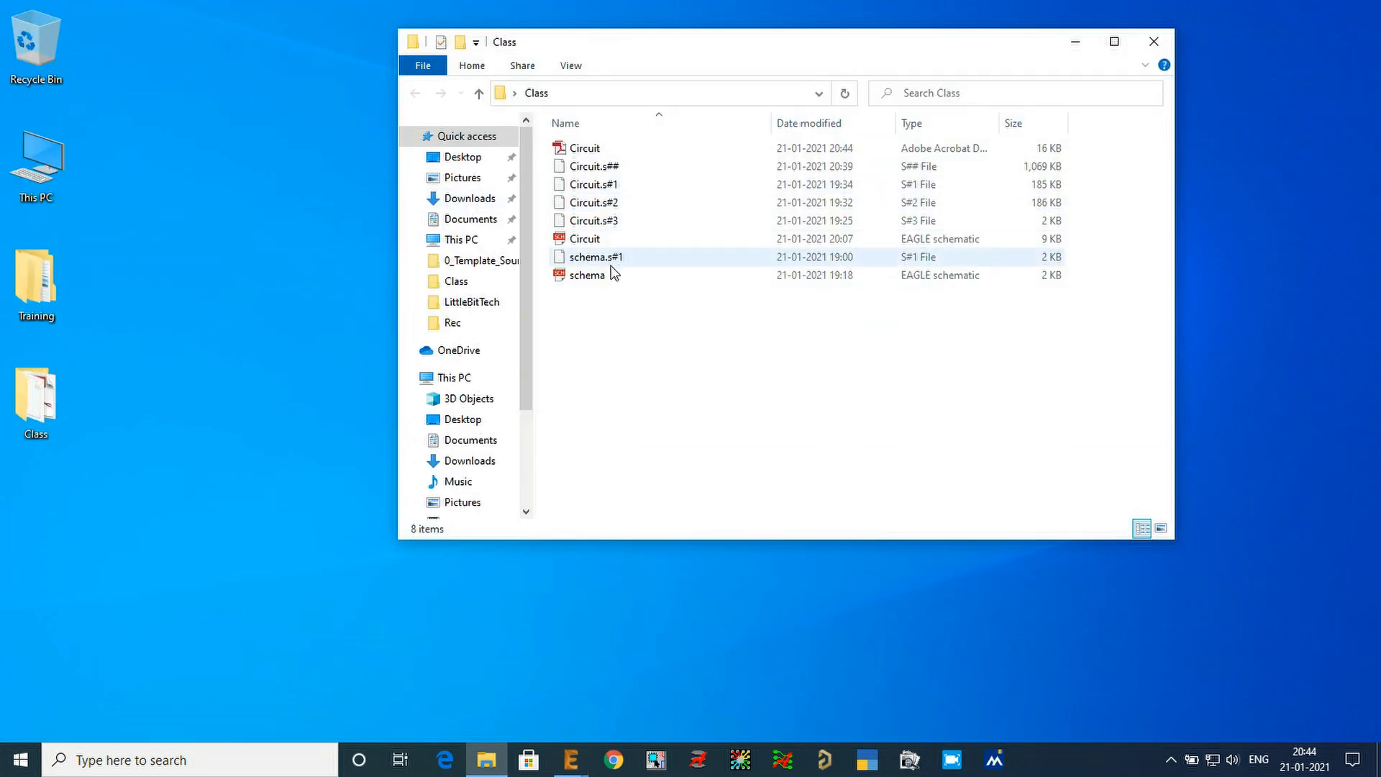
{"action": "double_click", "coordinate": [598, 151]}
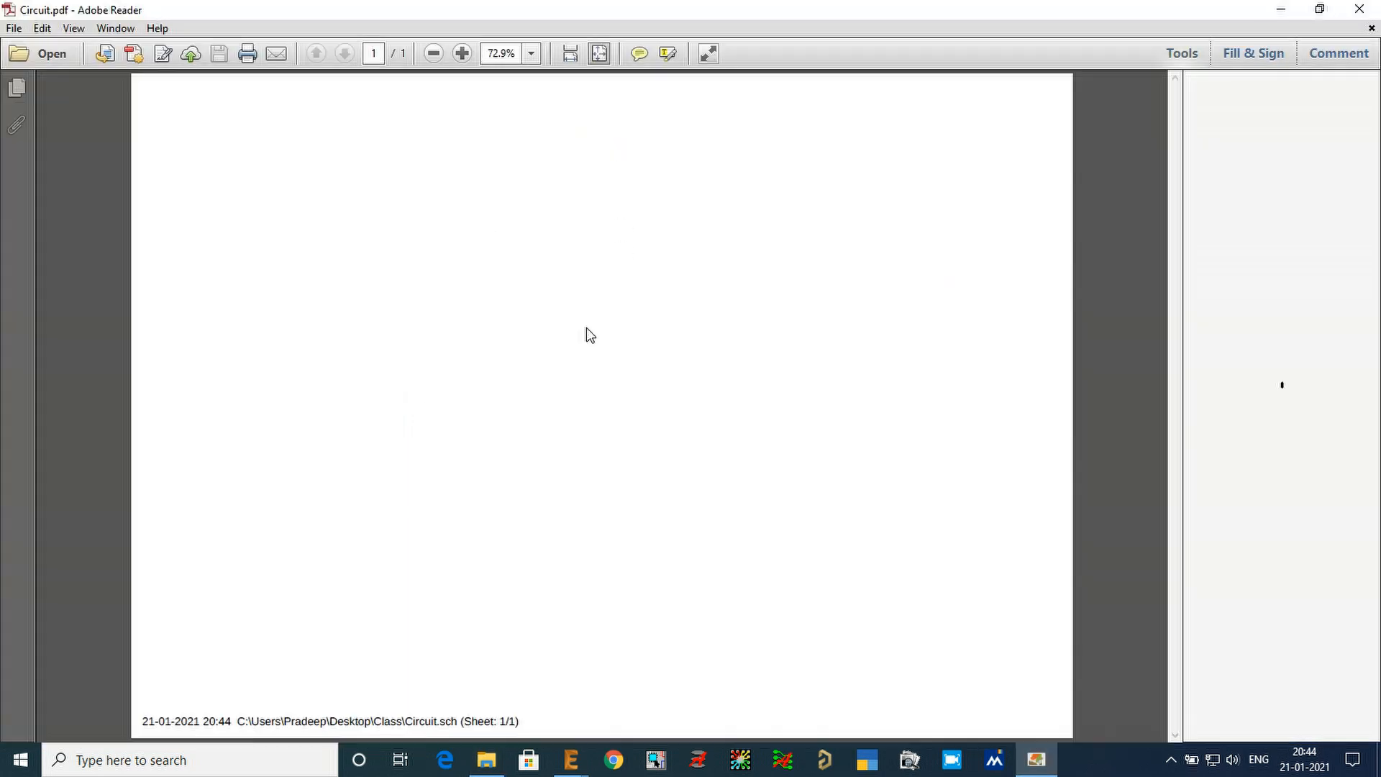
{"action": "scroll", "coordinate": [624, 444], "scroll_direction": "up", "scroll_amount": 3, "text": "ctrl"}
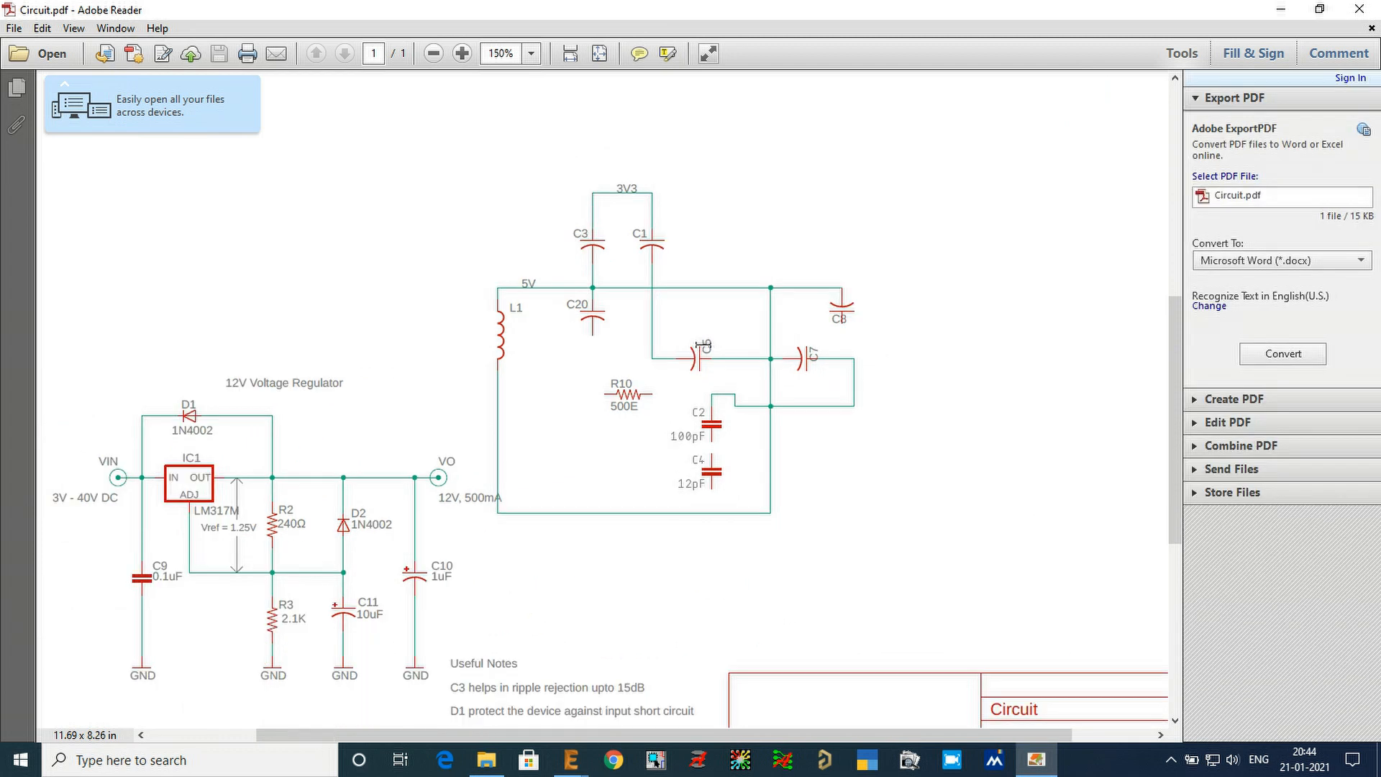
{"action": "scroll", "coordinate": [111, 542], "scroll_direction": "up", "scroll_amount": 1, "text": "ctrl"}
{"action": "scroll", "coordinate": [112, 542], "scroll_direction": "down", "scroll_amount": 1, "text": "ctrl"}
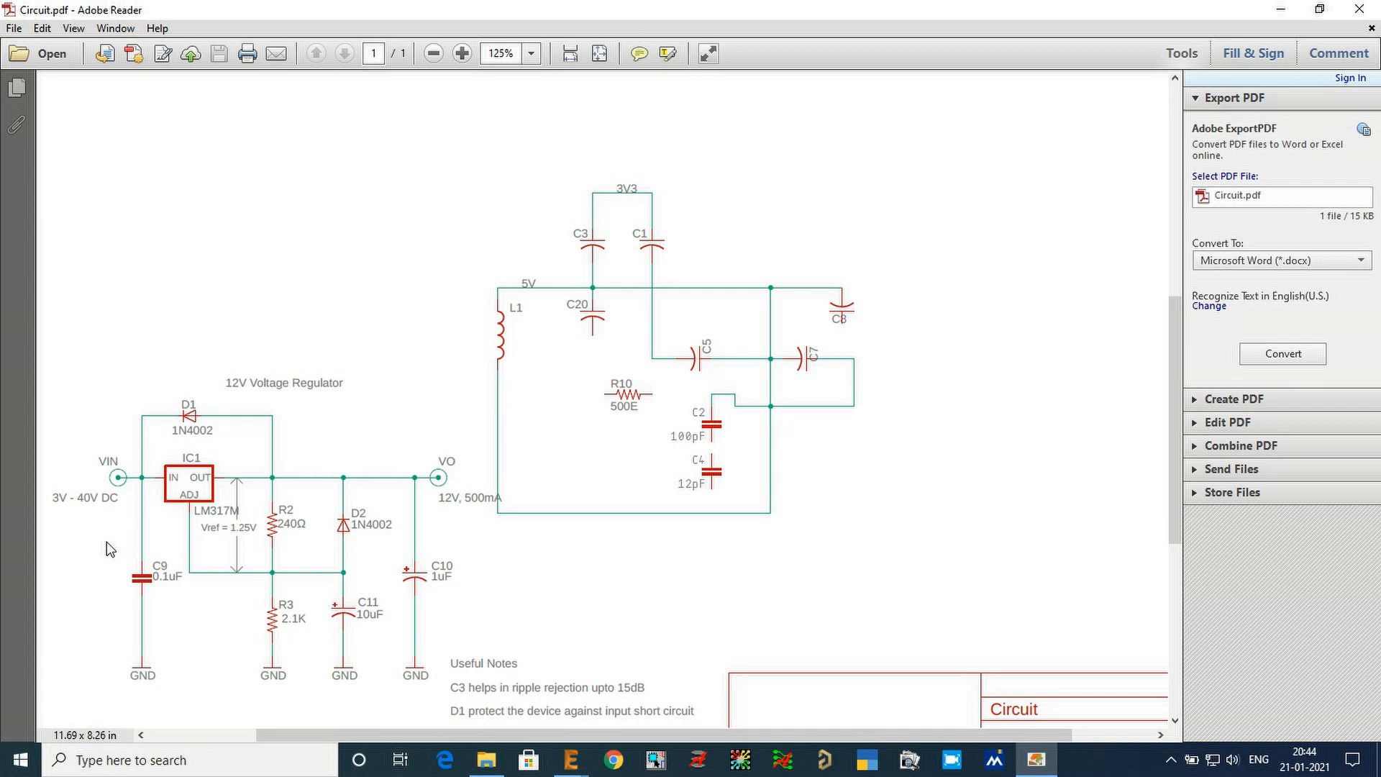
{"action": "left_click", "coordinate": [1359, 9]}
- Switch back to the EAGLE schematic window and save the drawing
{"action": "mouse_move", "coordinate": [571, 760]}
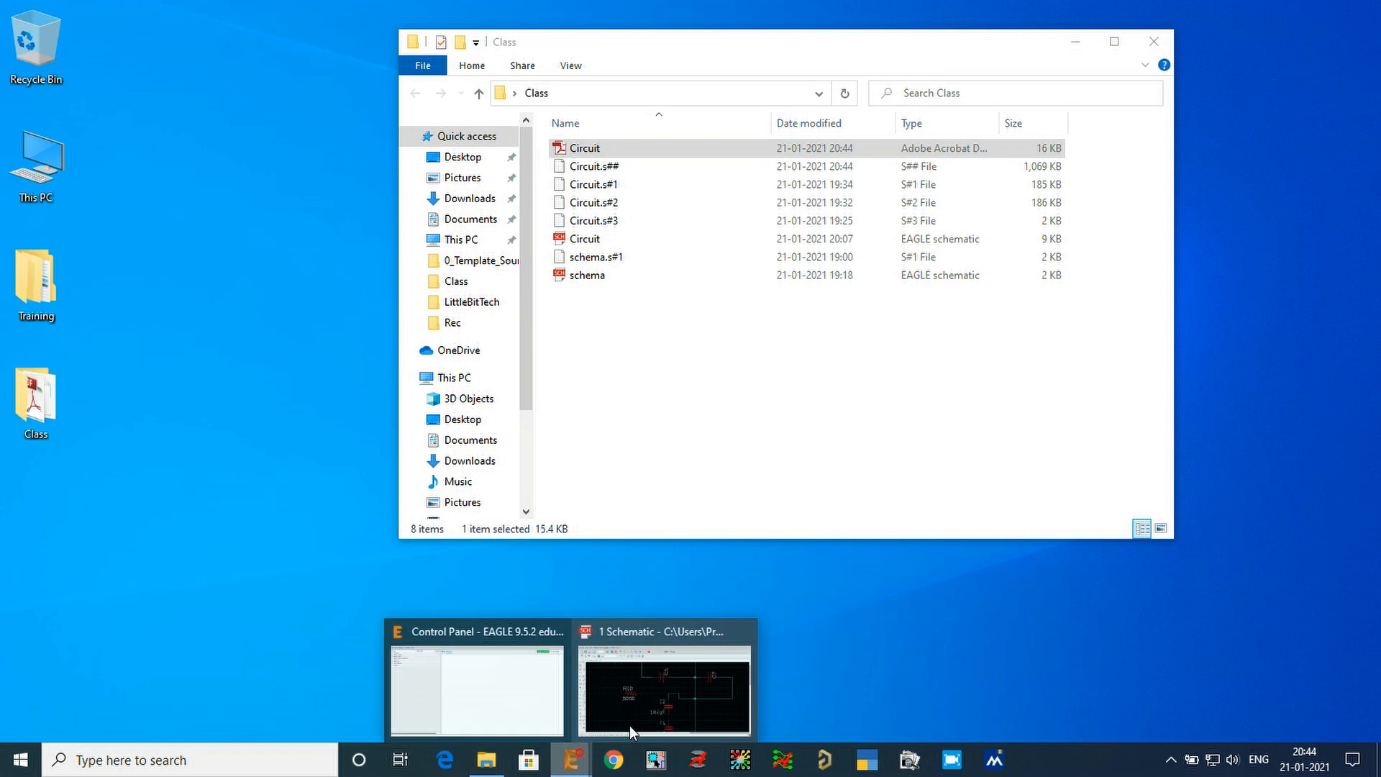
{"action": "left_click", "coordinate": [666, 712]}
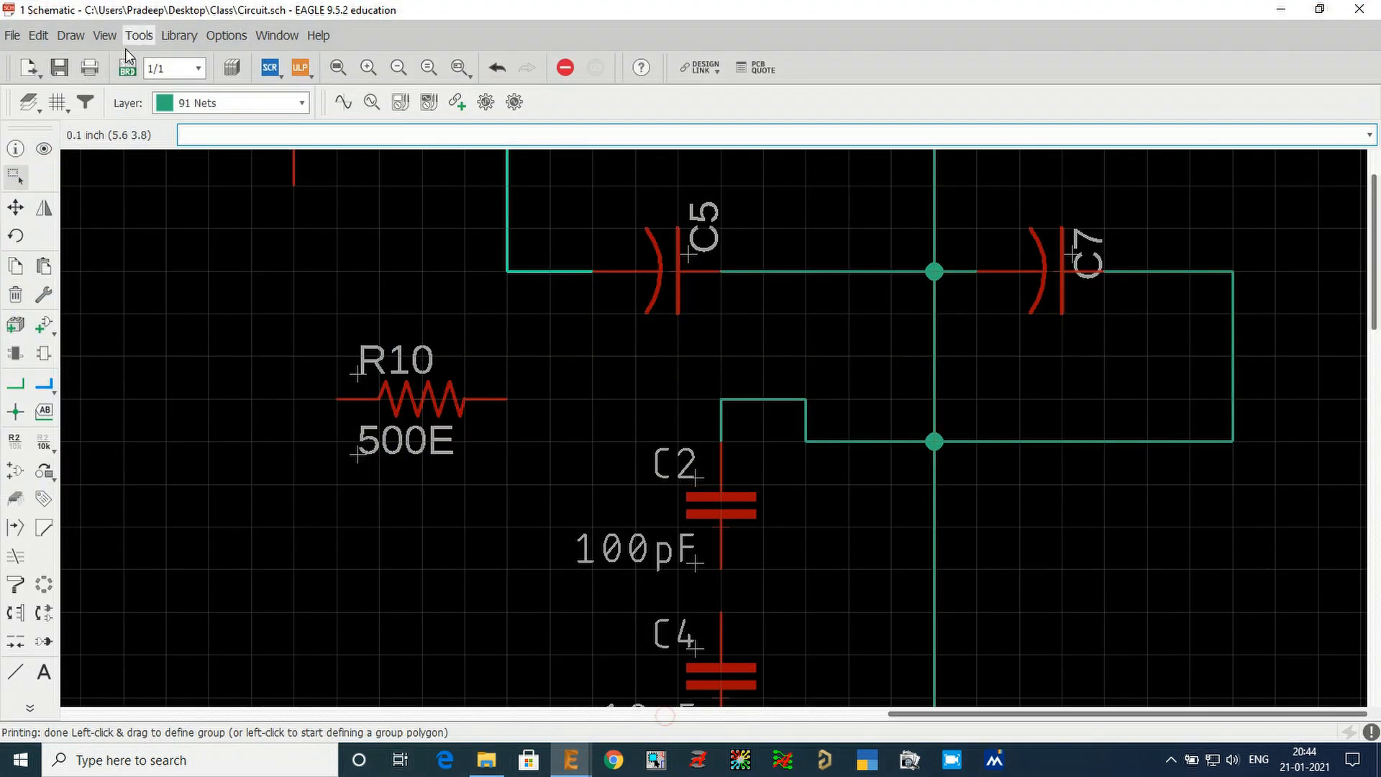
{"action": "left_click", "coordinate": [60, 69]}
- Inspect the date and time entry in the title block and compare it with the system clock
{"action": "scroll", "coordinate": [342, 238], "scroll_direction": "down", "scroll_amount": 5}
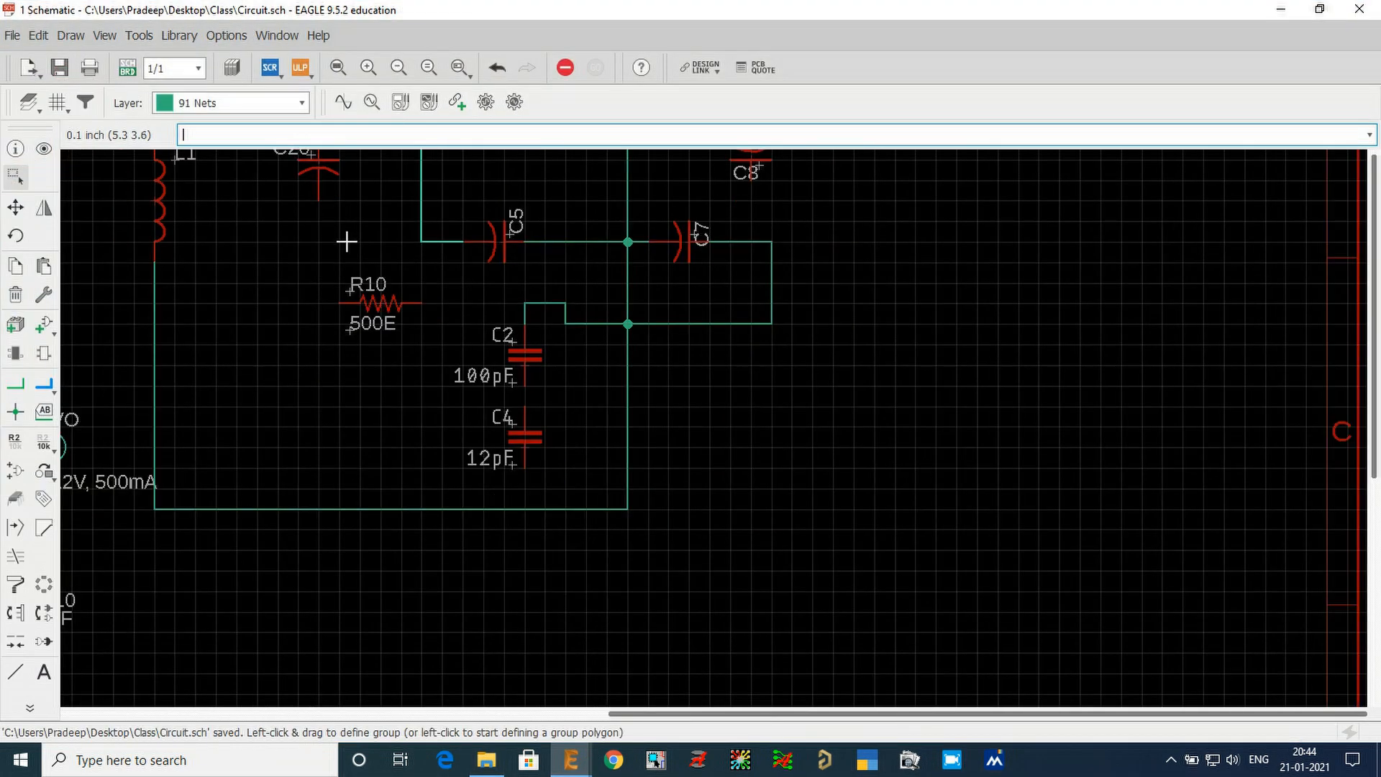
{"action": "scroll", "coordinate": [760, 658], "scroll_direction": "up", "scroll_amount": 5}
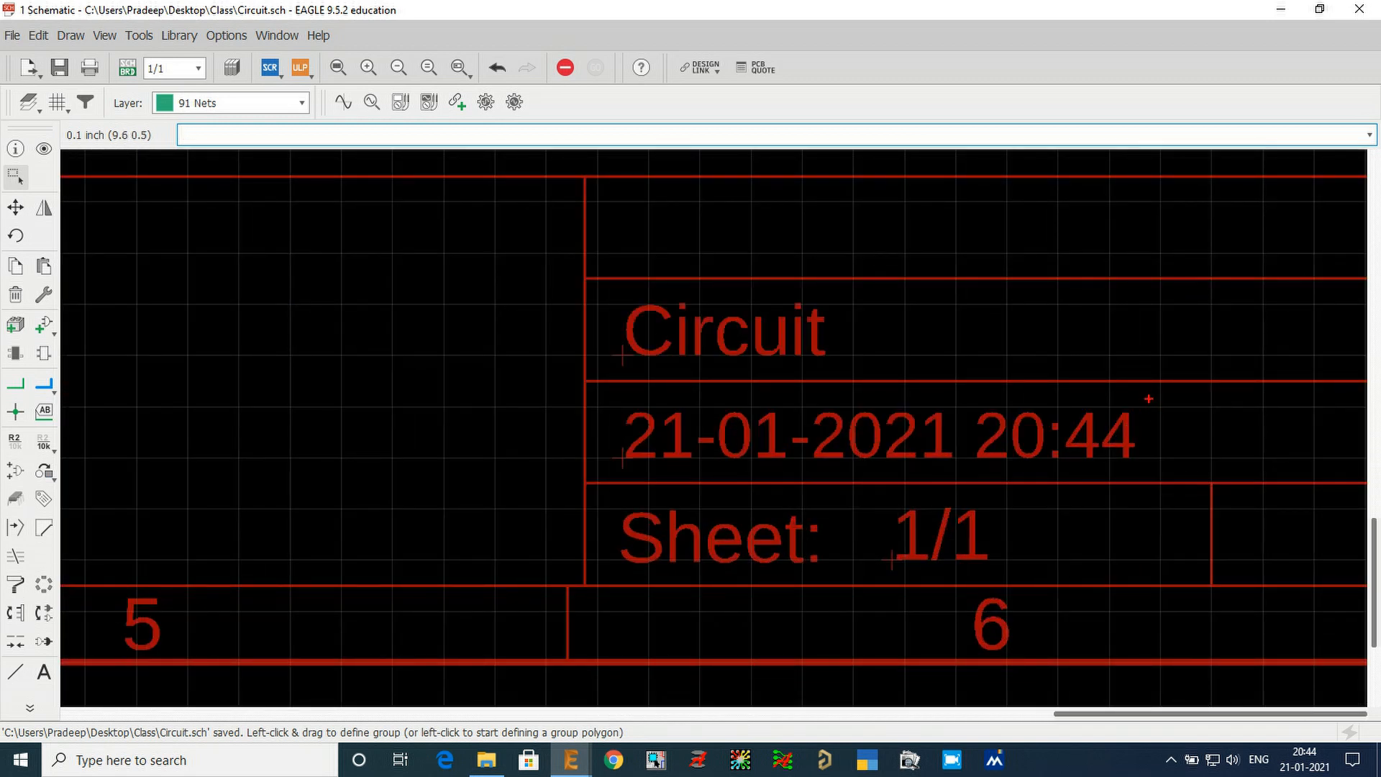
{"action": "left_click_drag", "start_coordinate": [1150, 390], "coordinate": [617, 496]}
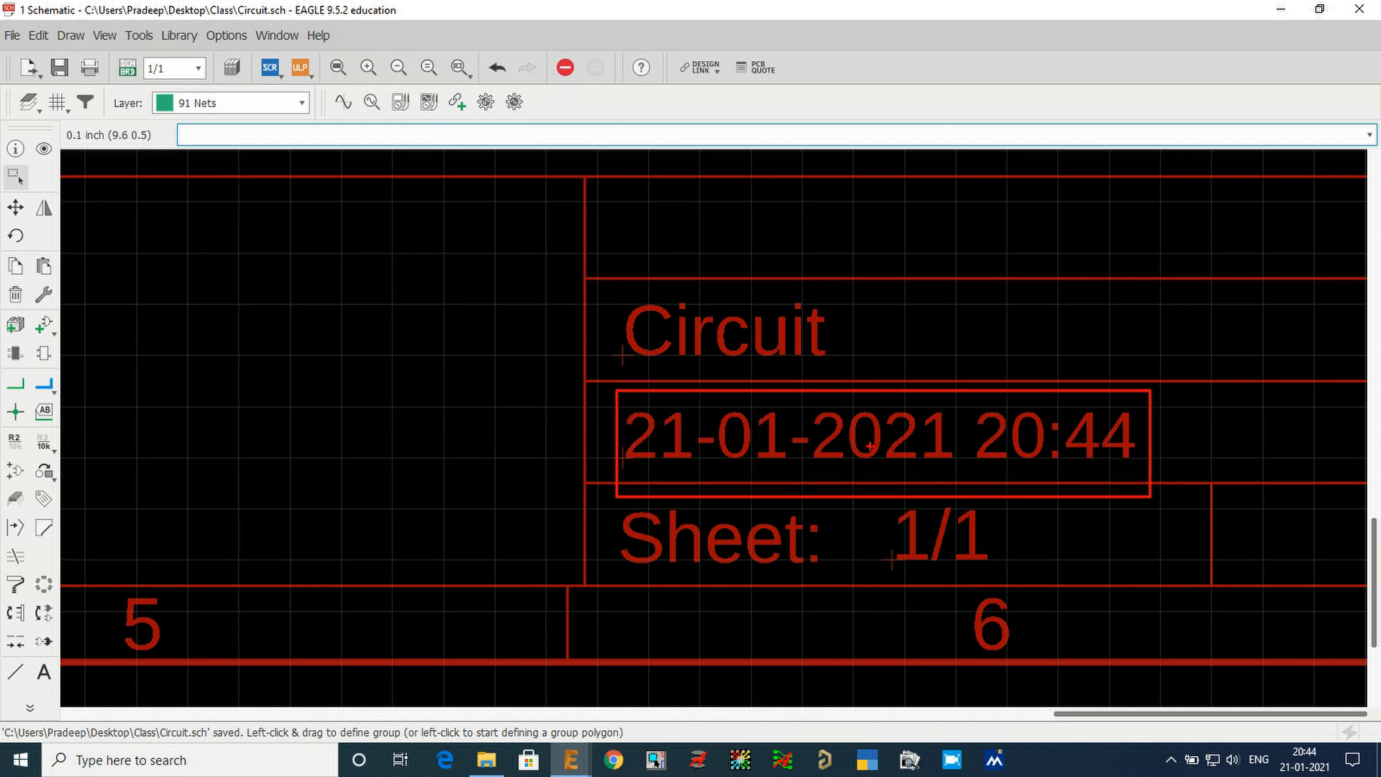
{"action": "left_click_drag", "start_coordinate": [1280, 734], "coordinate": [1325, 762]}
{"action": "key", "text": "Escape"}
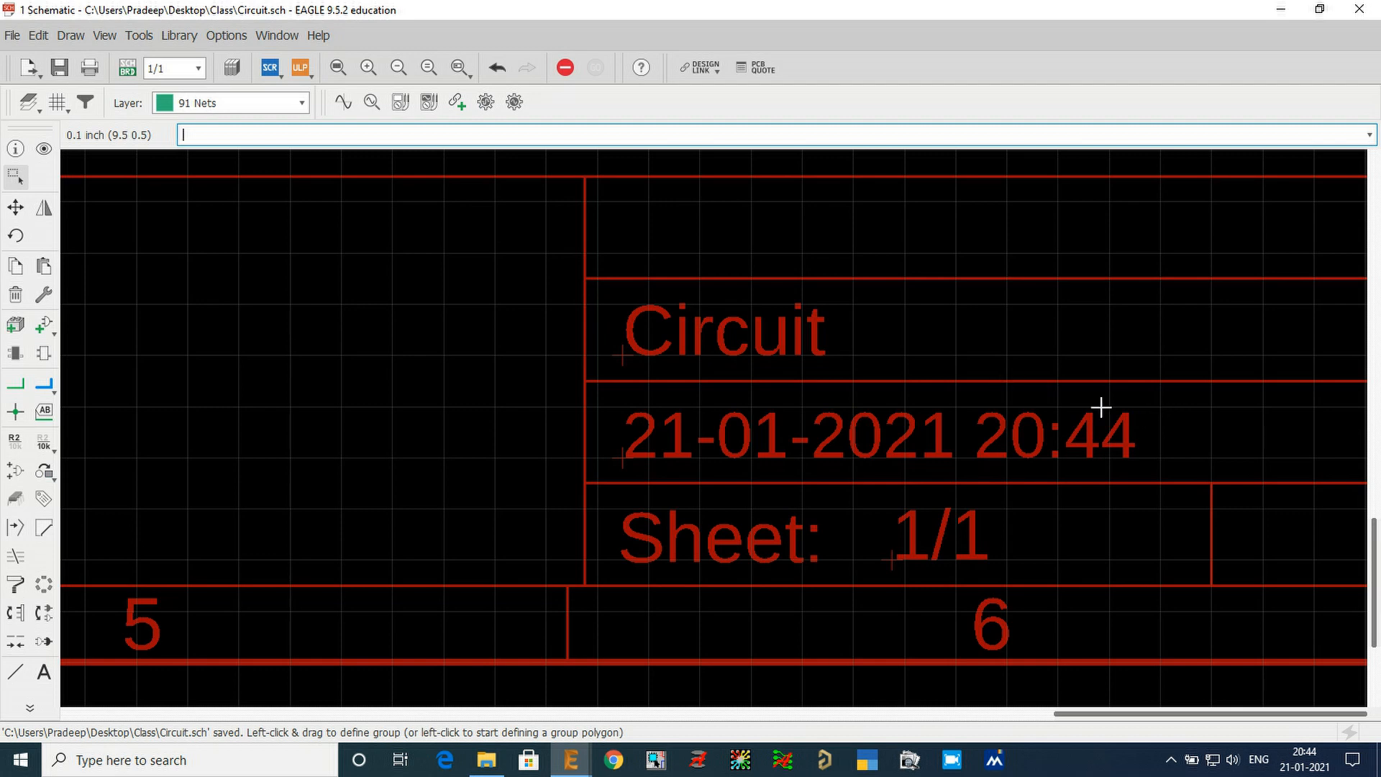
{"action": "scroll", "coordinate": [928, 553], "scroll_direction": "down", "scroll_amount": 2}
{"action": "scroll", "coordinate": [983, 585], "scroll_direction": "down", "scroll_amount": 2}
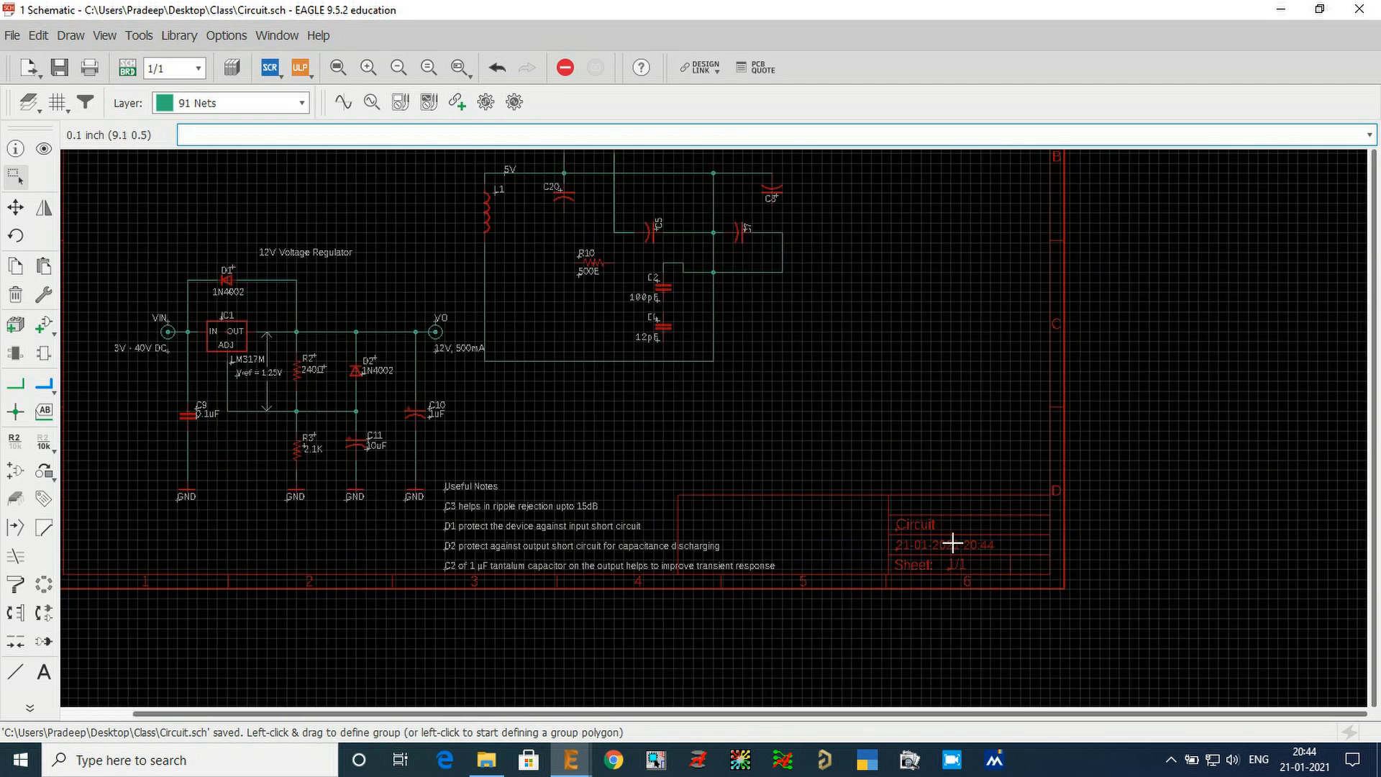
{"action": "mouse_move", "coordinate": [1321, 770]}
{"action": "mouse_move", "coordinate": [1270, 763]}
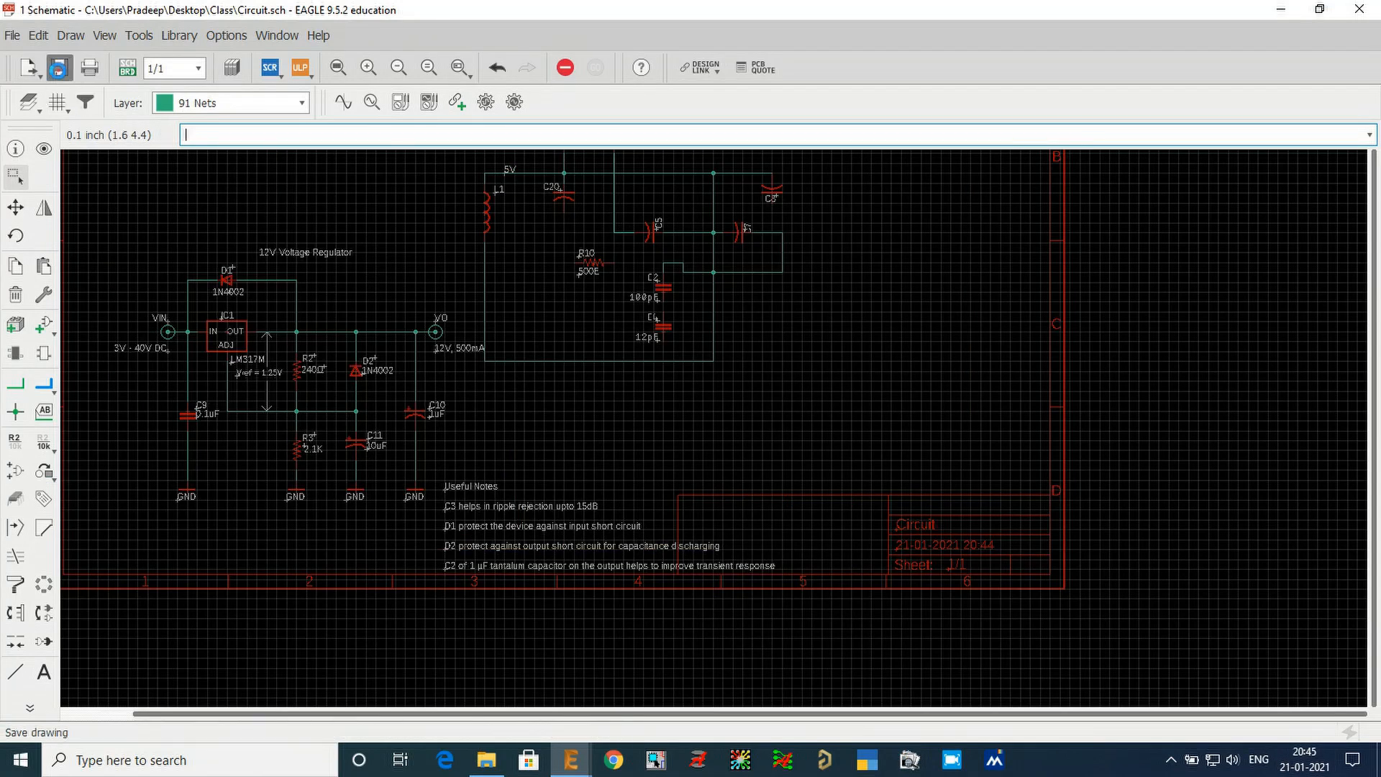
- Save the schematic again and check the date and time in the title block
{"action": "left_click", "coordinate": [60, 72]}
{"action": "scroll", "coordinate": [995, 568], "scroll_direction": "up", "scroll_amount": 1}
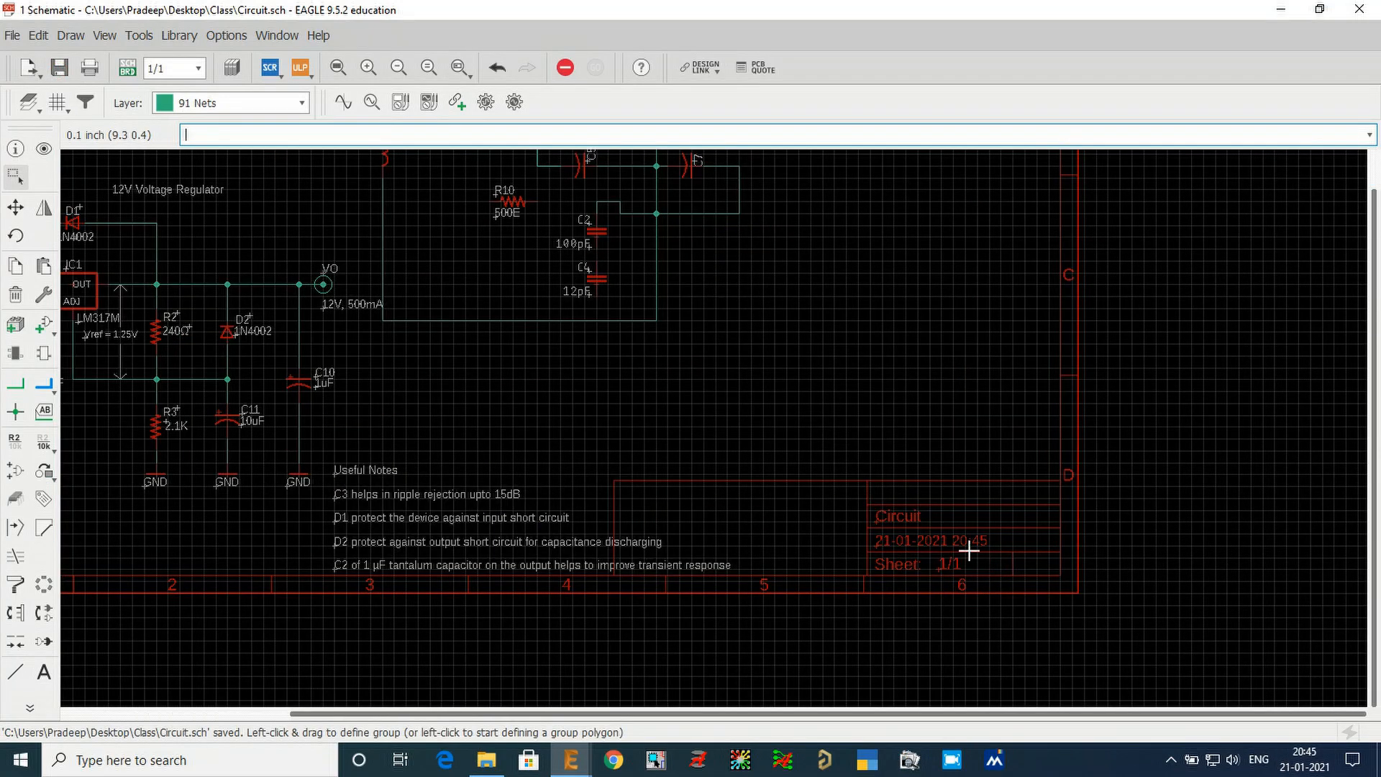
{"action": "scroll", "coordinate": [969, 551], "scroll_direction": "up", "scroll_amount": 4}
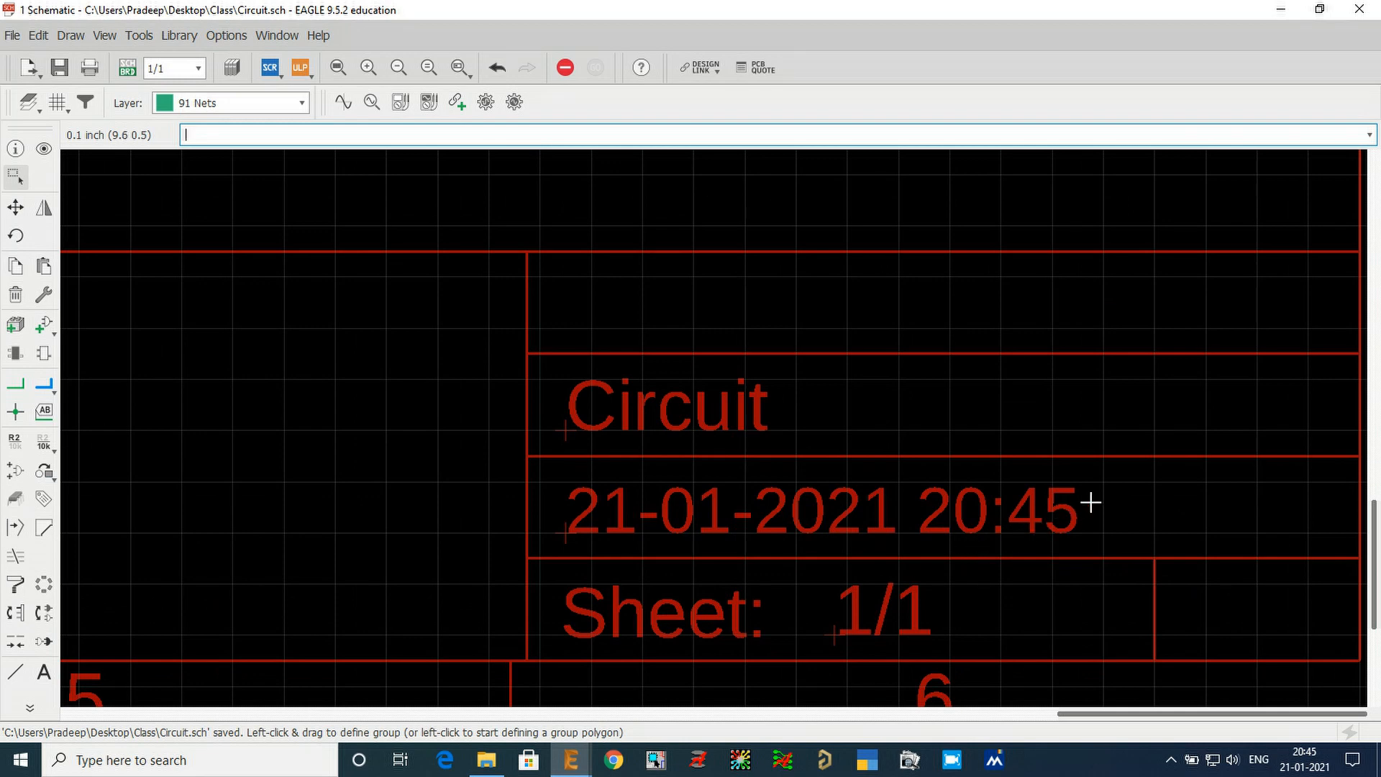
{"action": "scroll", "coordinate": [1071, 568], "scroll_direction": "down", "scroll_amount": 5}
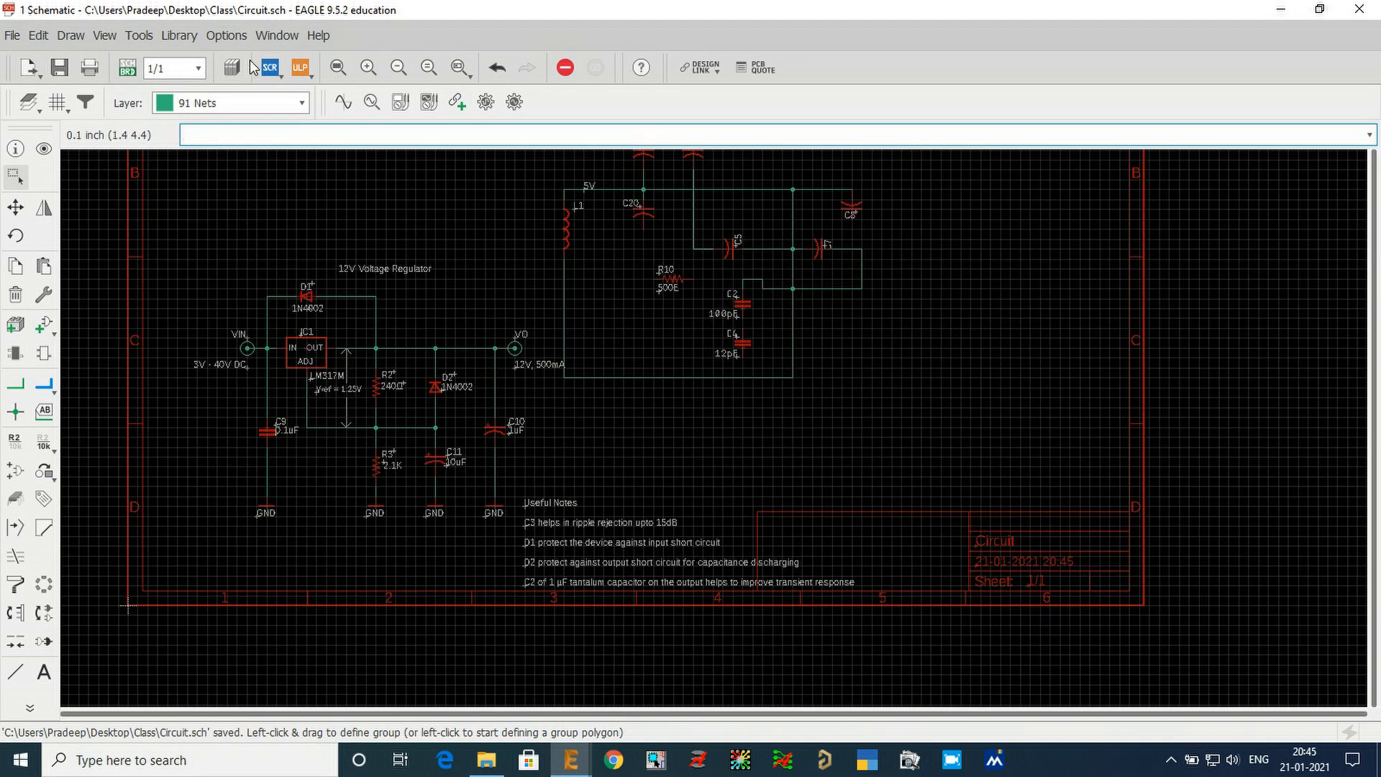
{"action": "key", "text": "ctrl+s"}
{"action": "left_click", "coordinate": [64, 72]}
{"action": "scroll", "coordinate": [1115, 542], "scroll_direction": "up", "scroll_amount": 2}
{"action": "scroll", "coordinate": [1115, 541], "scroll_direction": "down", "scroll_amount": 2}
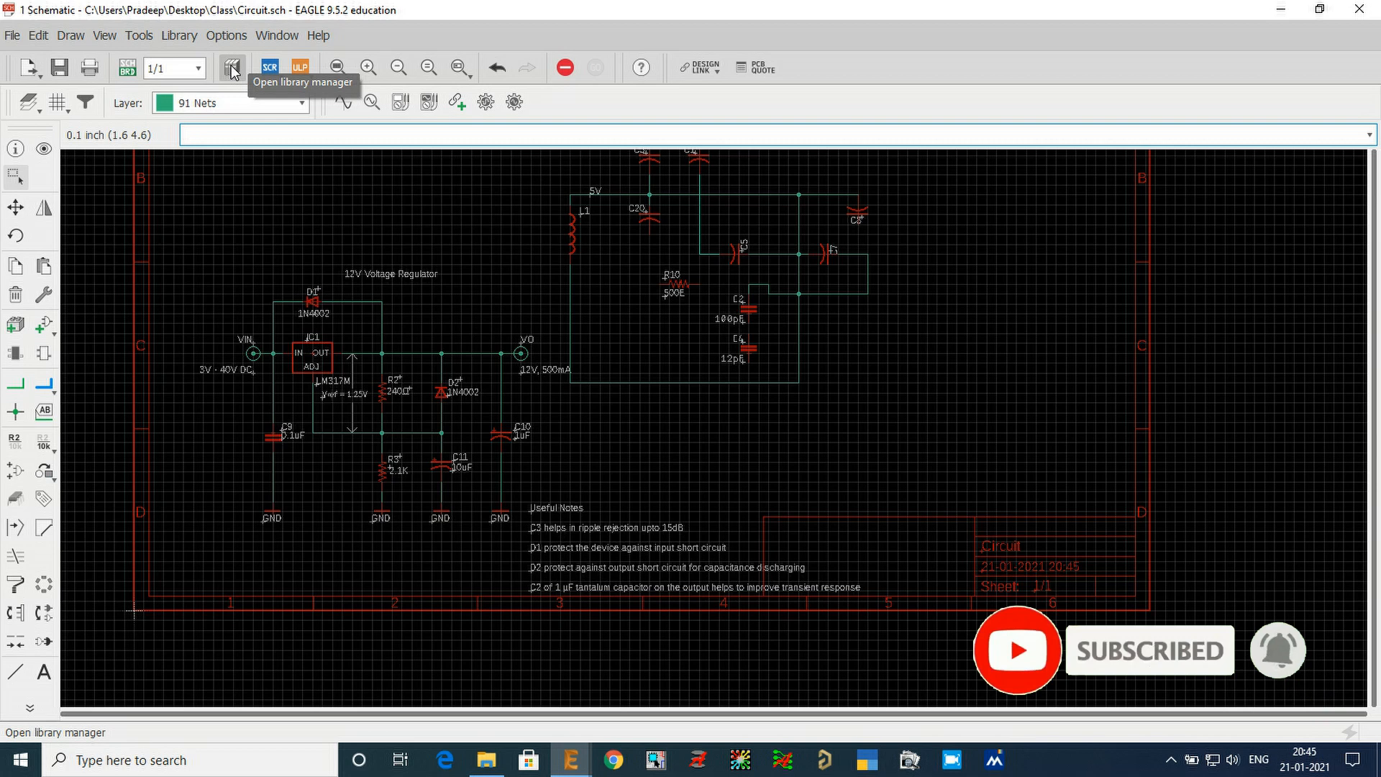
- Fit the whole schematic sheet in the view and try zooming in and out on it
{"action": "left_click_drag", "start_coordinate": [265, 266], "coordinate": [406, 426]}
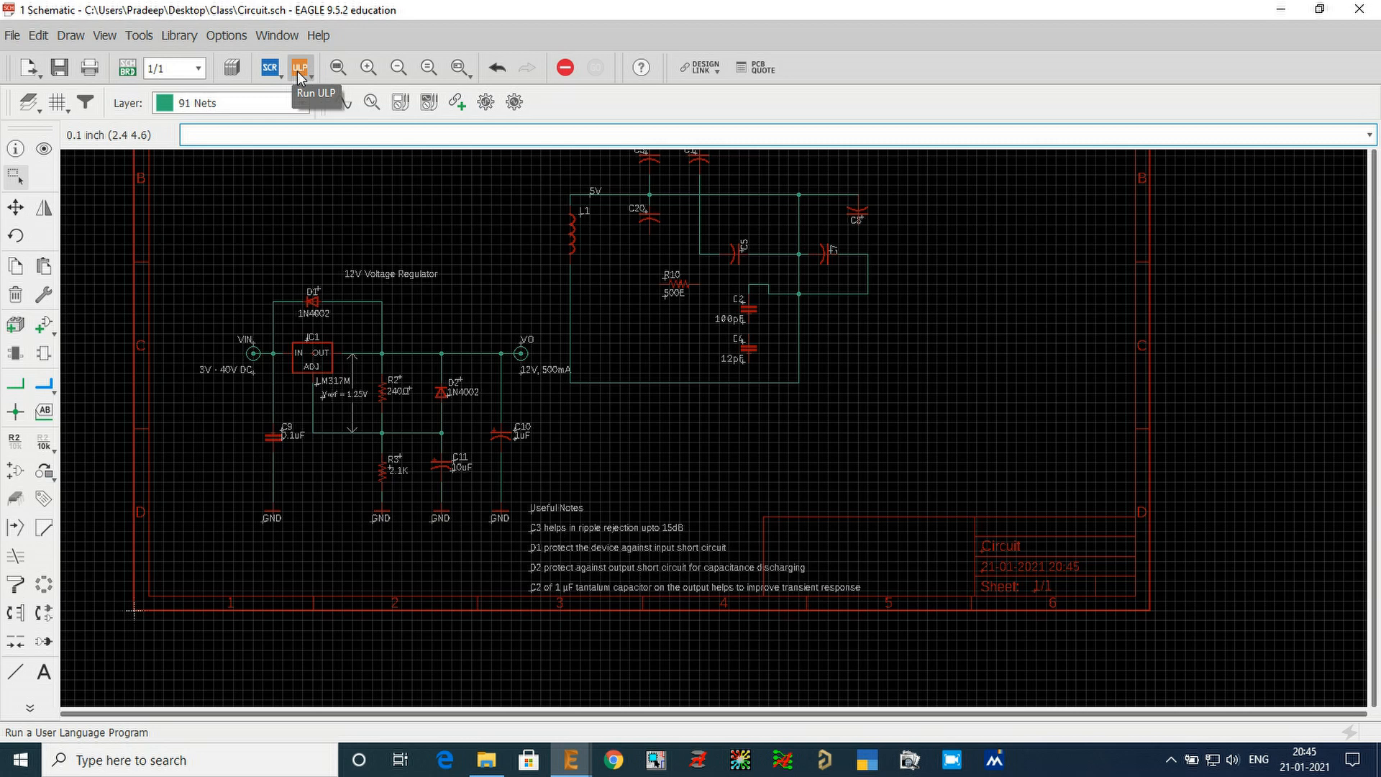
{"action": "left_click", "coordinate": [338, 69]}
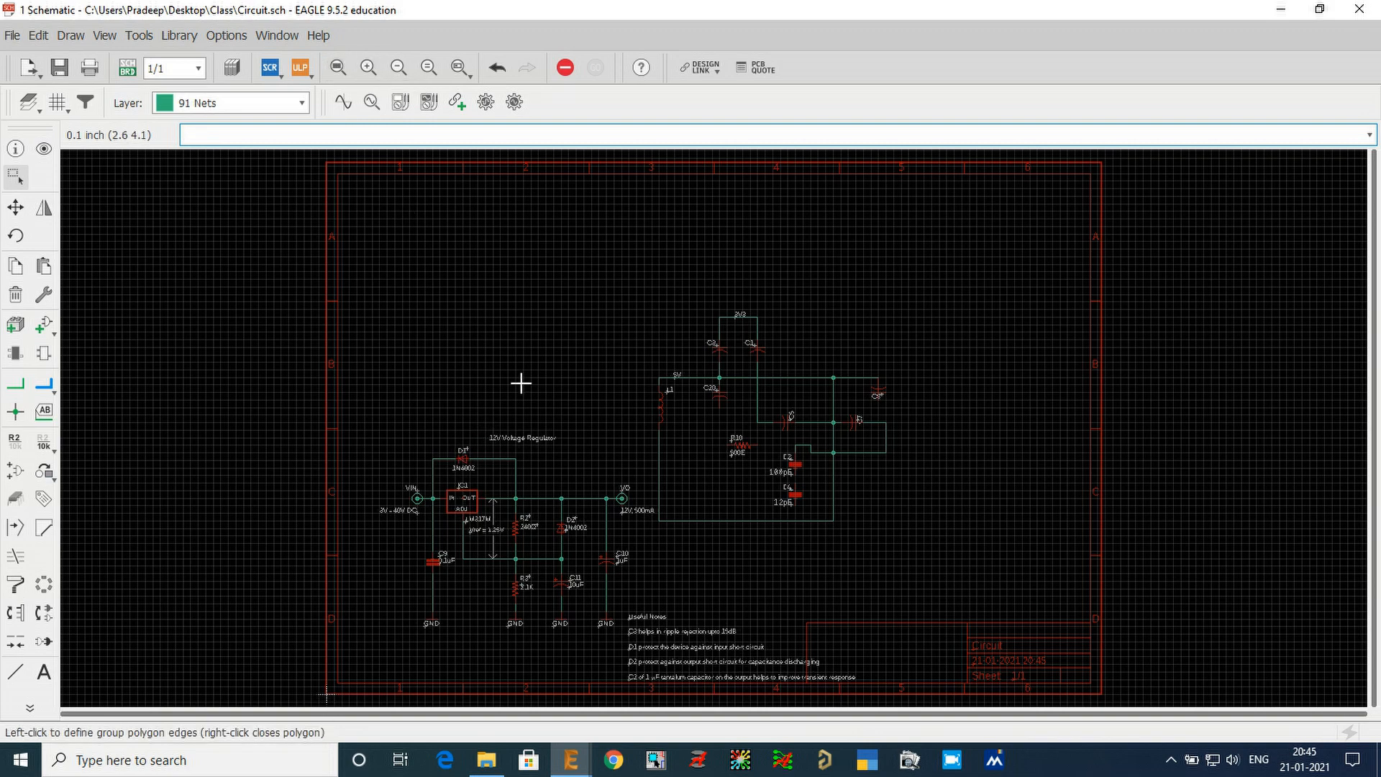
{"action": "scroll", "coordinate": [522, 381], "scroll_direction": "up", "scroll_amount": 2}
{"action": "scroll", "coordinate": [522, 381], "scroll_direction": "up", "scroll_amount": 1}
{"action": "scroll", "coordinate": [524, 379], "scroll_direction": "down", "scroll_amount": 2}
{"action": "left_click", "coordinate": [377, 72]}
{"action": "left_click", "coordinate": [399, 67]}
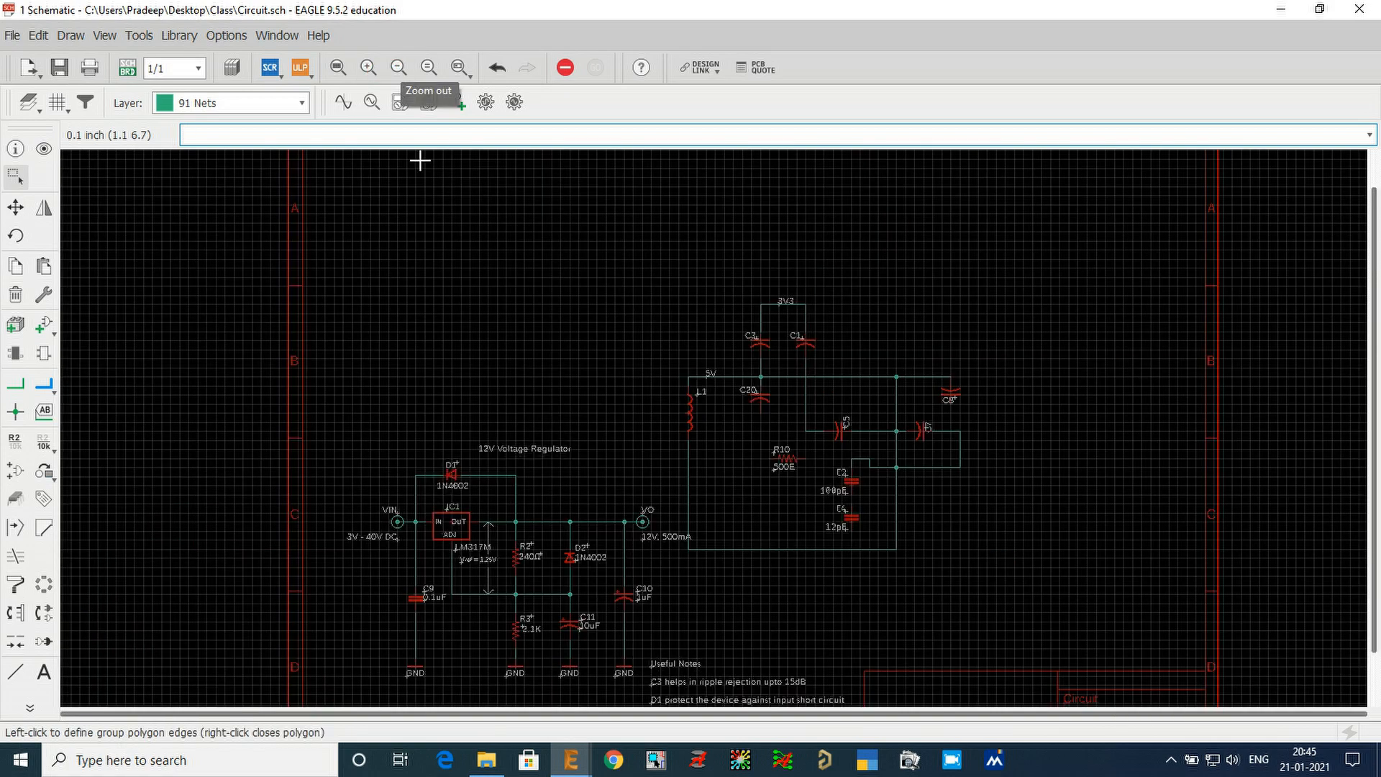
{"action": "scroll", "coordinate": [564, 393], "scroll_direction": "down", "scroll_amount": 3}
{"action": "scroll", "coordinate": [563, 392], "scroll_direction": "up", "scroll_amount": 4}
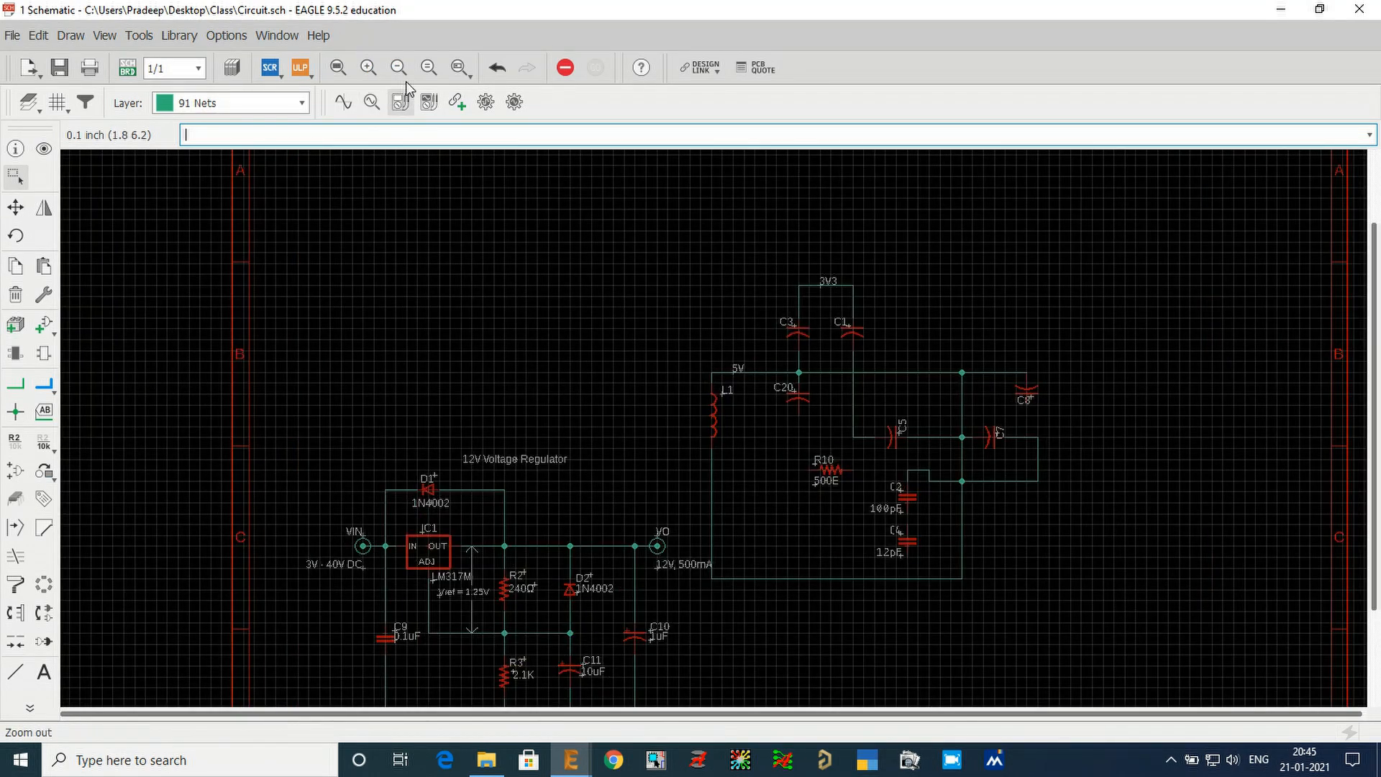
{"action": "left_click", "coordinate": [339, 68]}
- Move the view far away from the sheet, then bring the whole schematic back with Zoom to fit
{"action": "scroll", "coordinate": [791, 539], "scroll_direction": "down", "scroll_amount": 8}
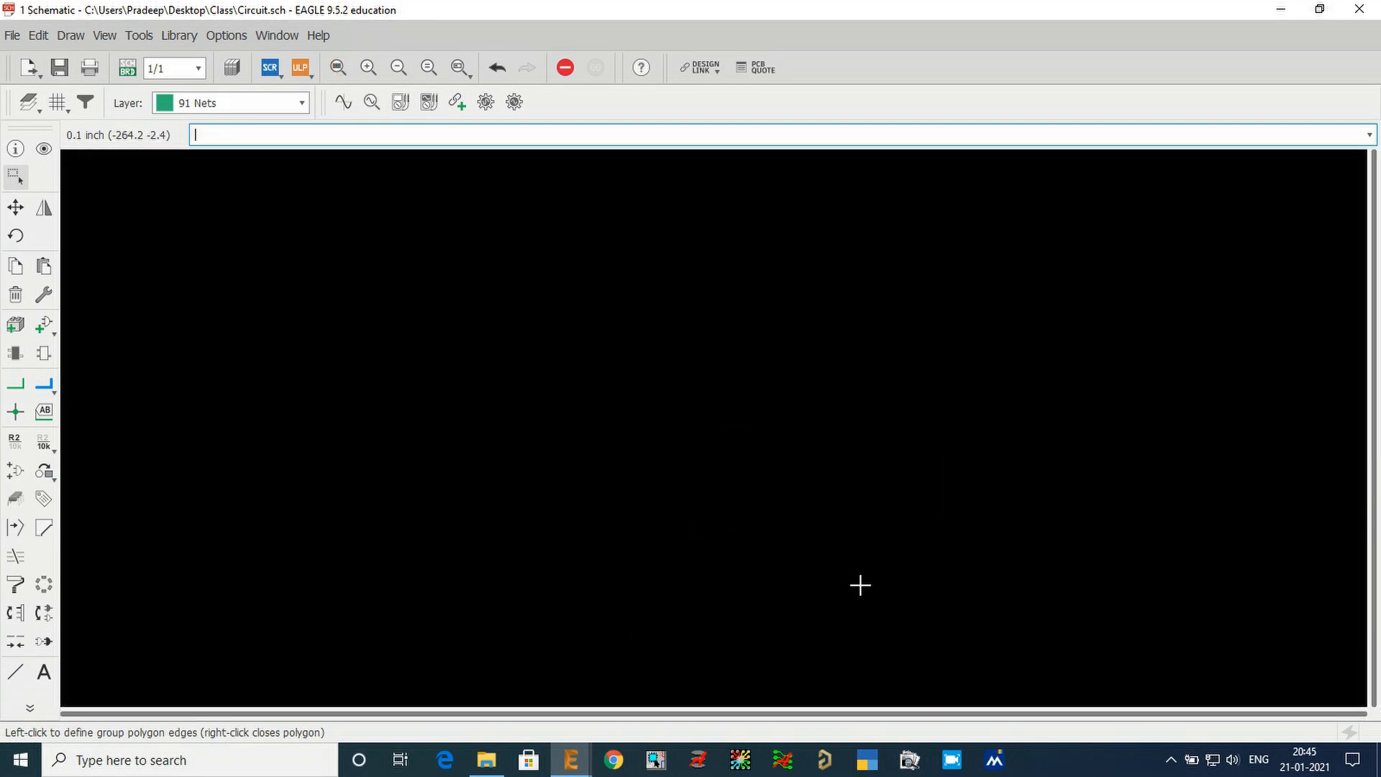
{"action": "scroll", "coordinate": [330, 308], "scroll_direction": "up", "scroll_amount": 5}
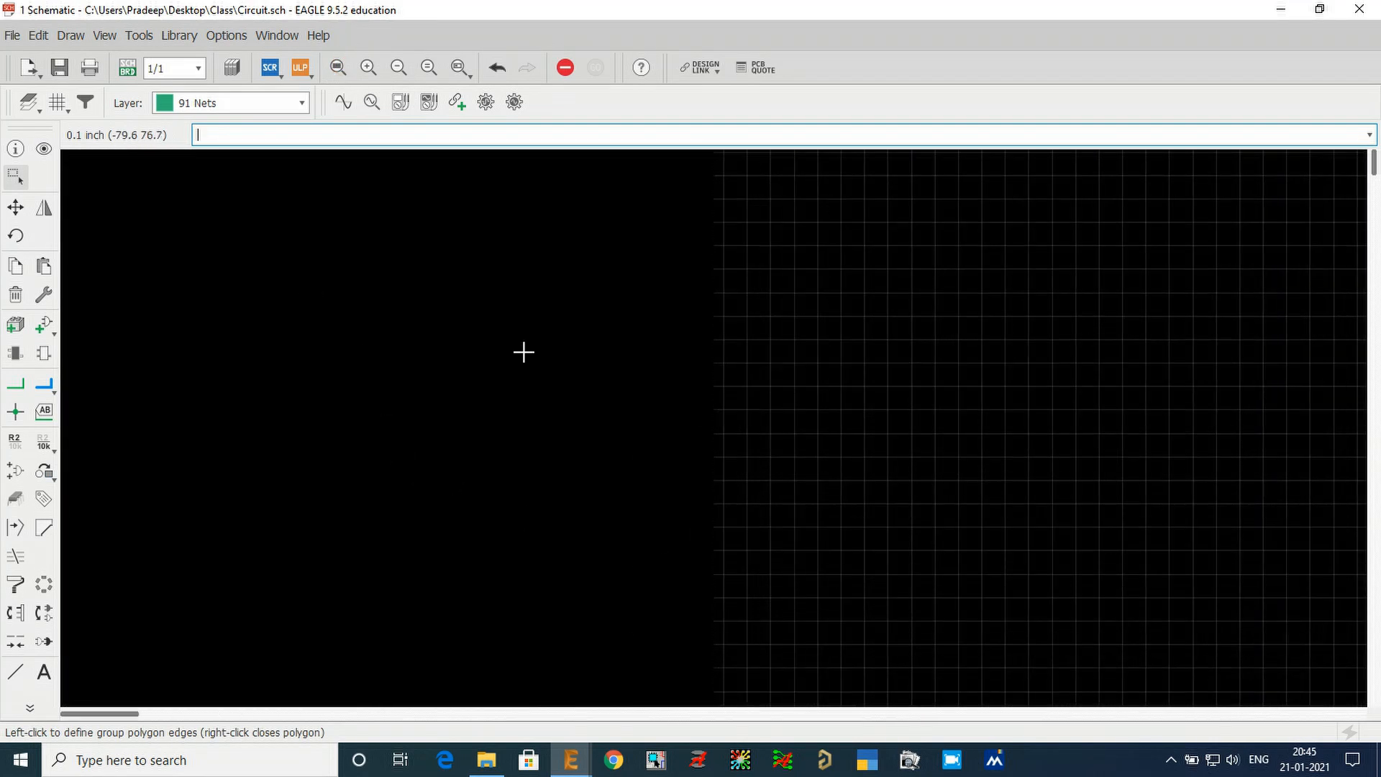
{"action": "scroll", "coordinate": [325, 355], "scroll_direction": "down", "scroll_amount": 2}
{"action": "scroll", "coordinate": [640, 331], "scroll_direction": "up", "scroll_amount": 2}
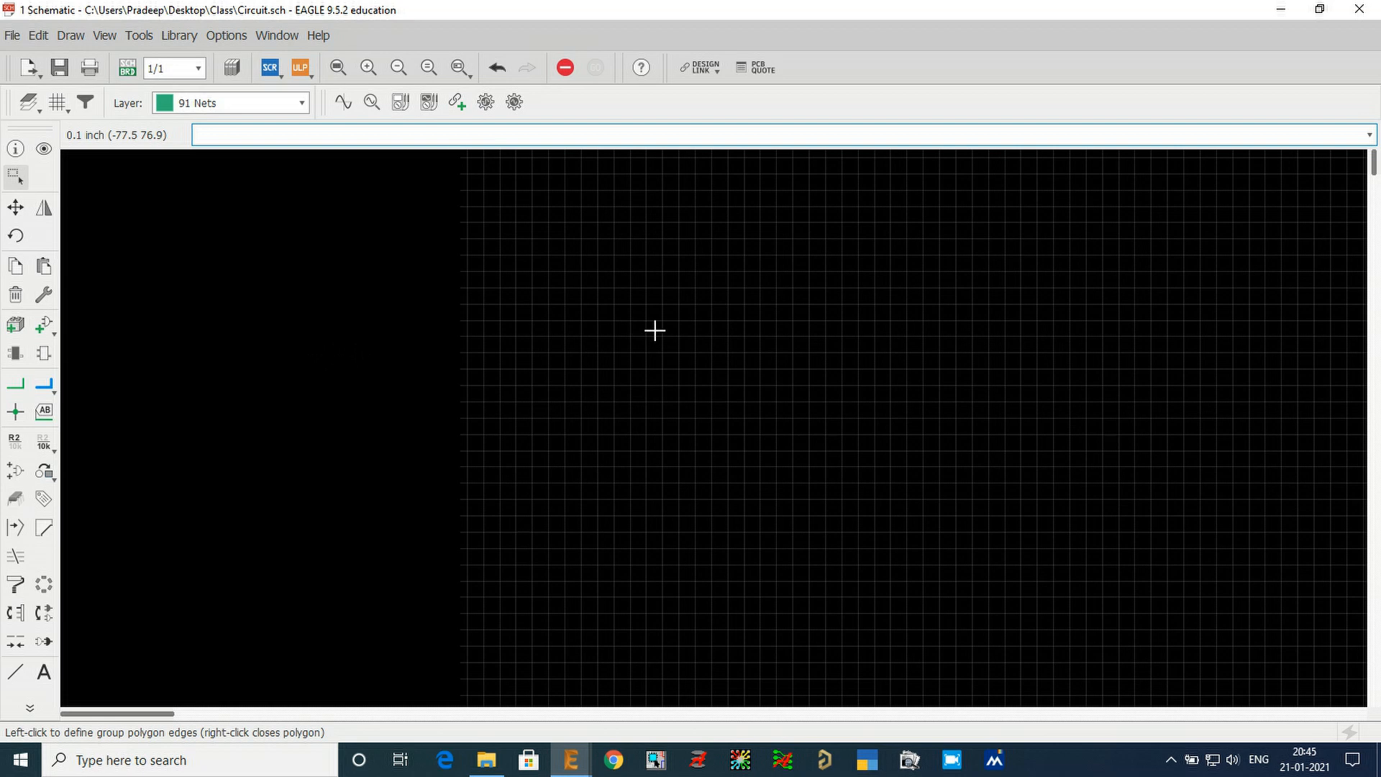
{"action": "left_click", "coordinate": [337, 68]}
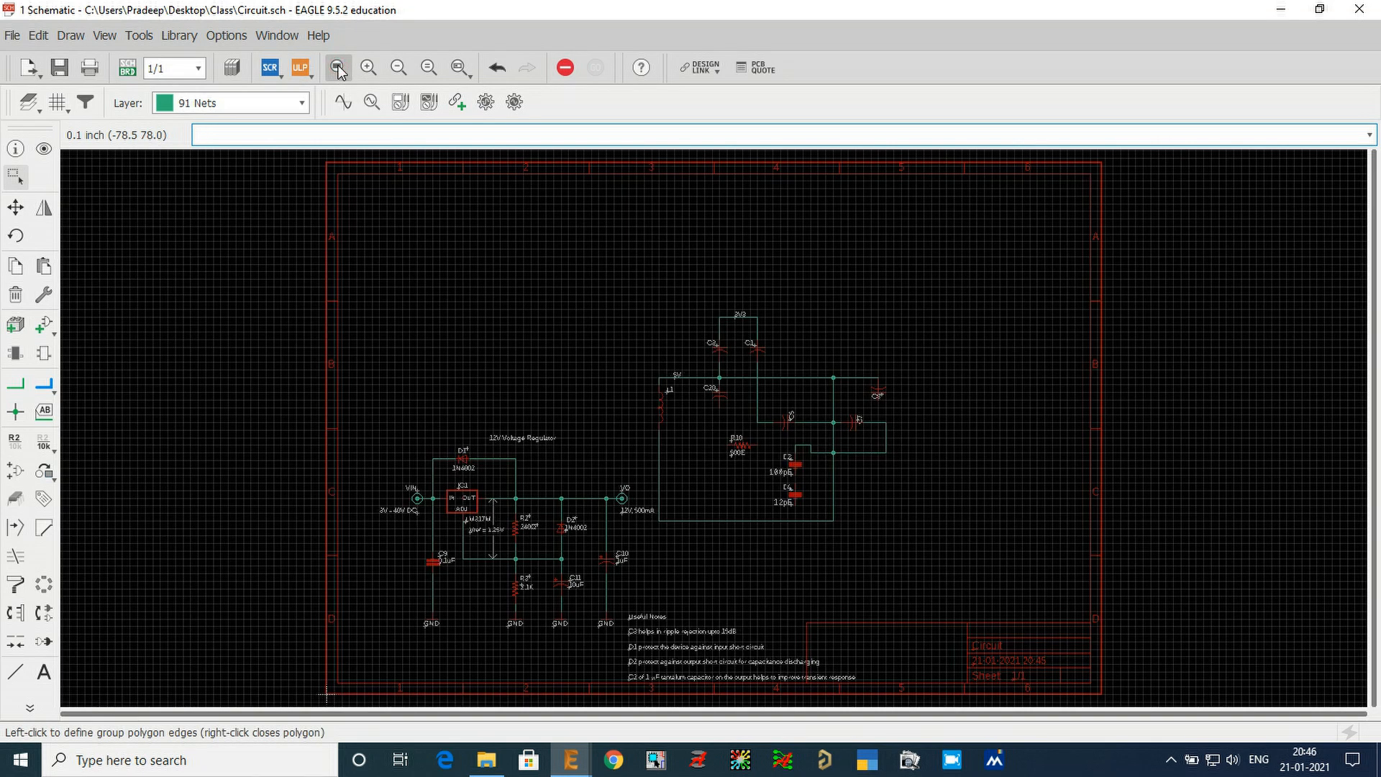
- Use Zoom select to magnify the circuit area around C3, C1, C20 and C8
{"action": "left_click", "coordinate": [457, 68]}
{"action": "left_click_drag", "start_coordinate": [621, 310], "coordinate": [978, 443]}
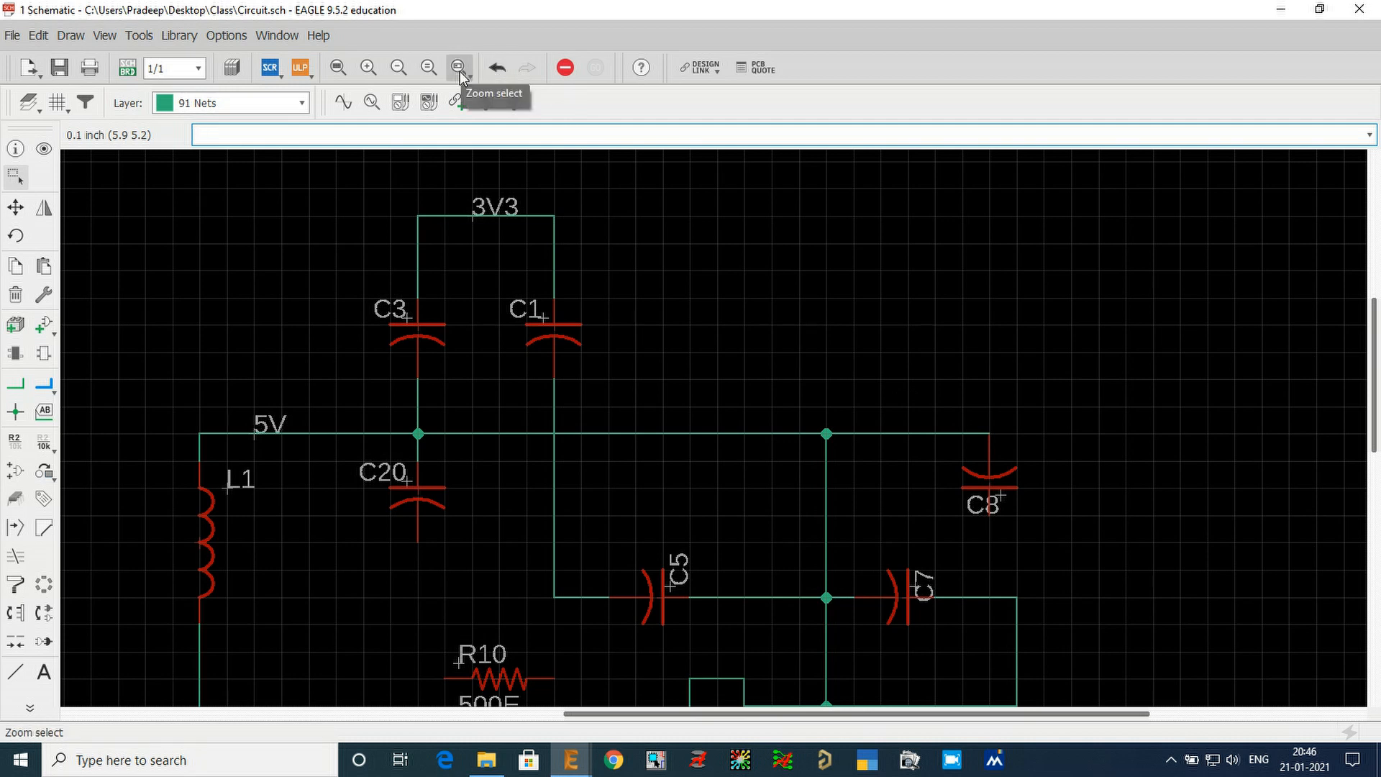
{"action": "left_click_drag", "start_coordinate": [1058, 403], "coordinate": [935, 539]}
{"action": "left_click", "coordinate": [770, 233]}
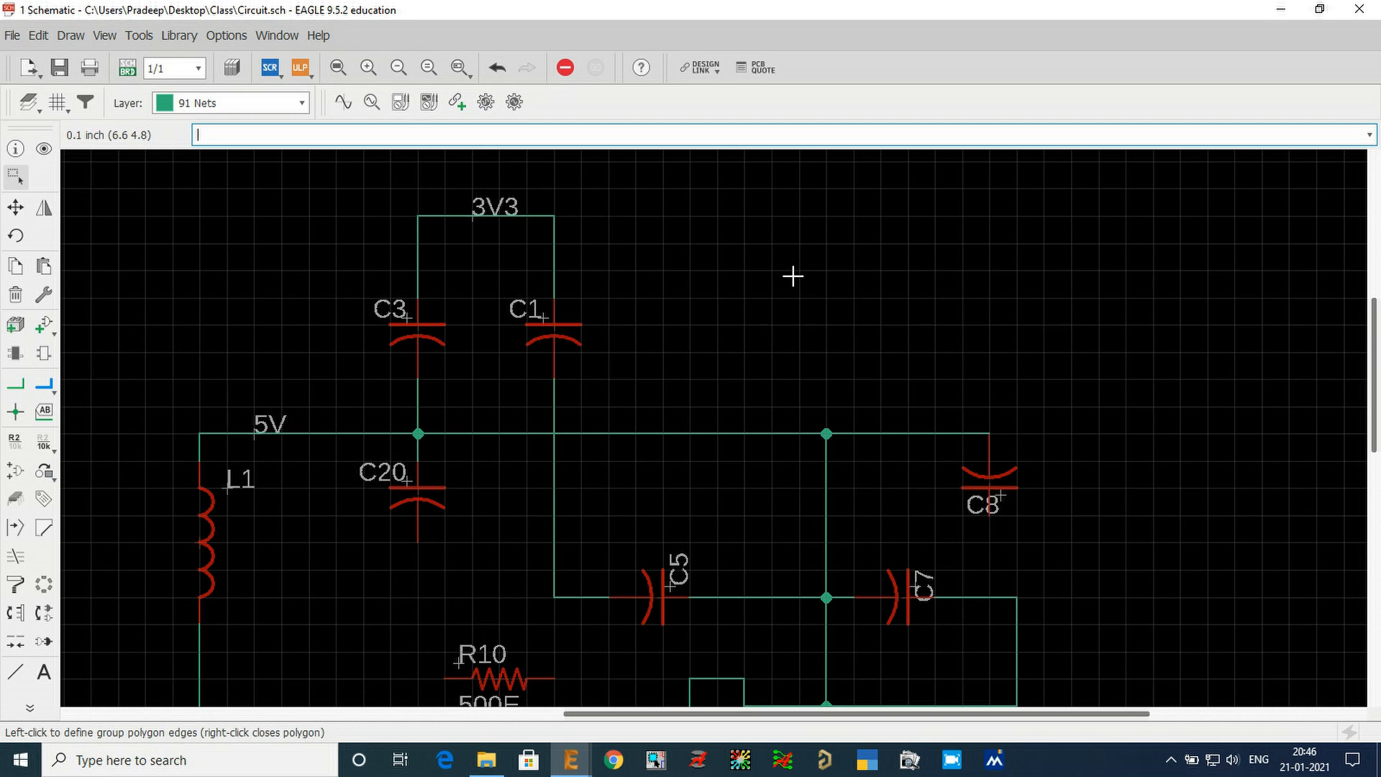
{"action": "scroll", "coordinate": [793, 276], "scroll_direction": "down", "scroll_amount": 5}
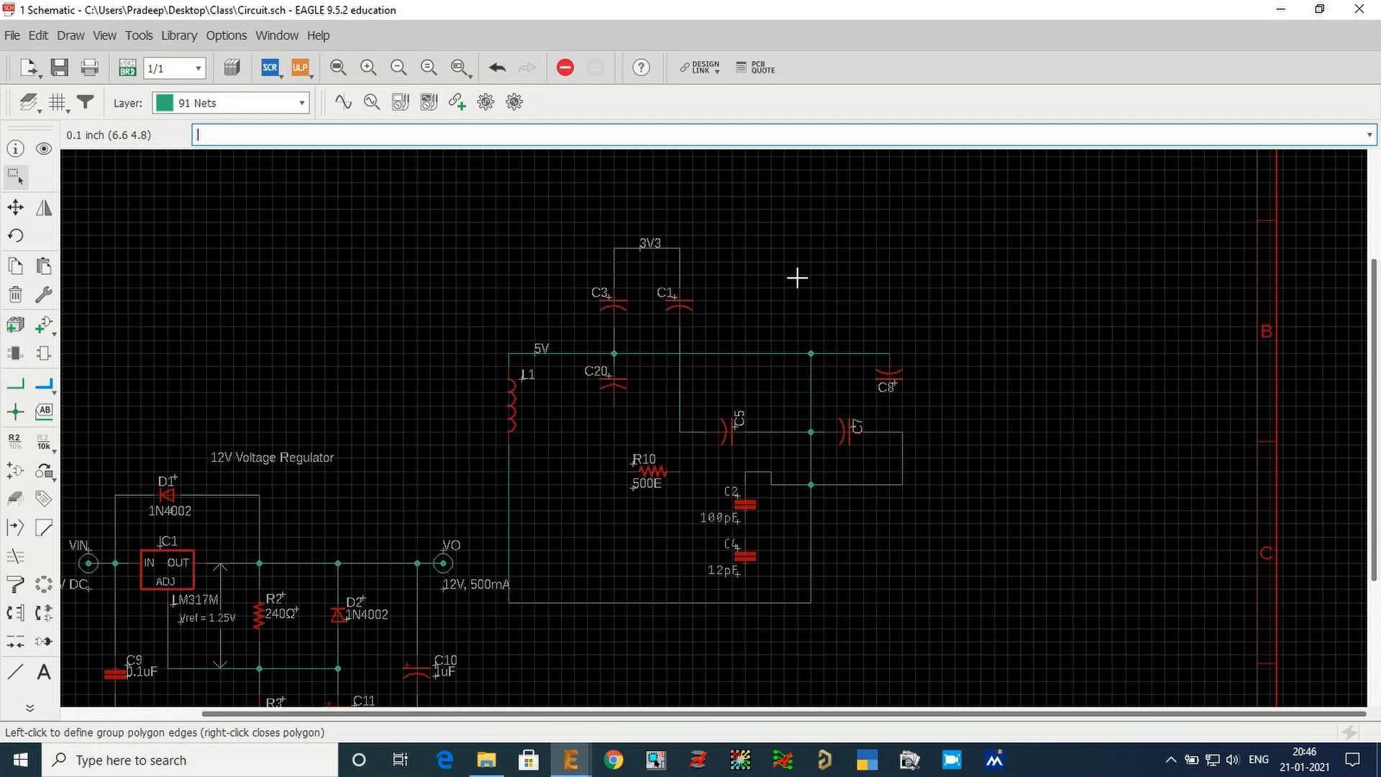